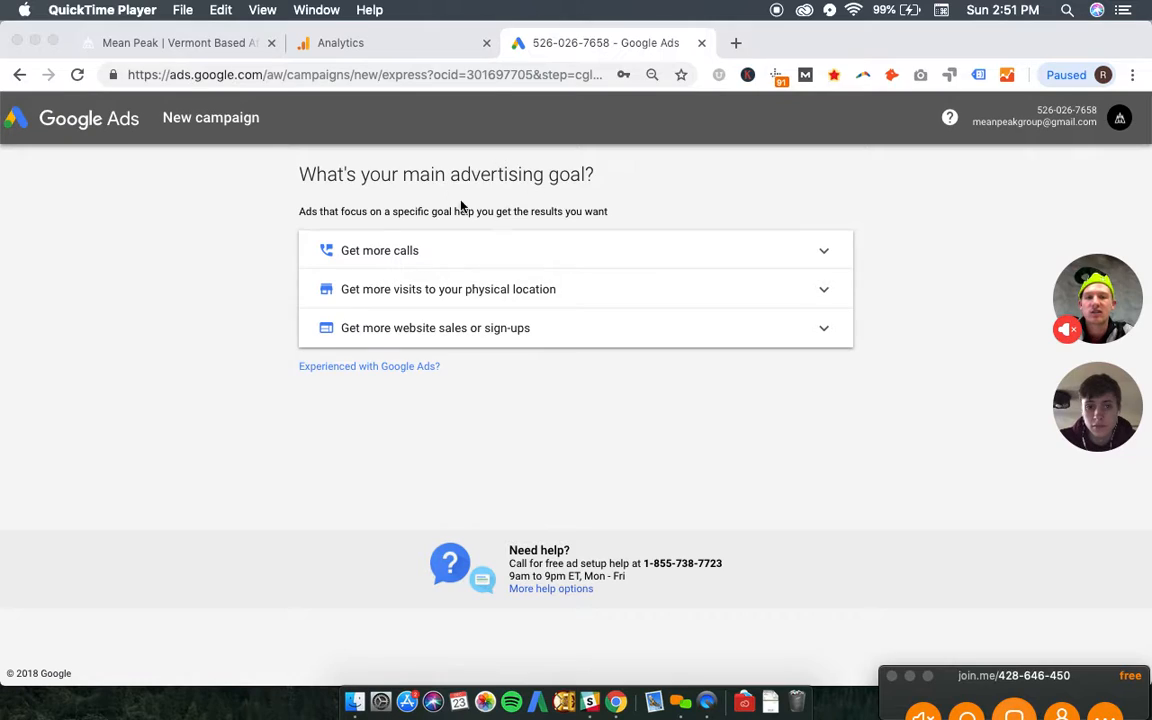
pyautogui.click(356, 76)
pyautogui.click(370, 76)
pyautogui.moveTo(381, 76); pyautogui.dragTo(429, 77)
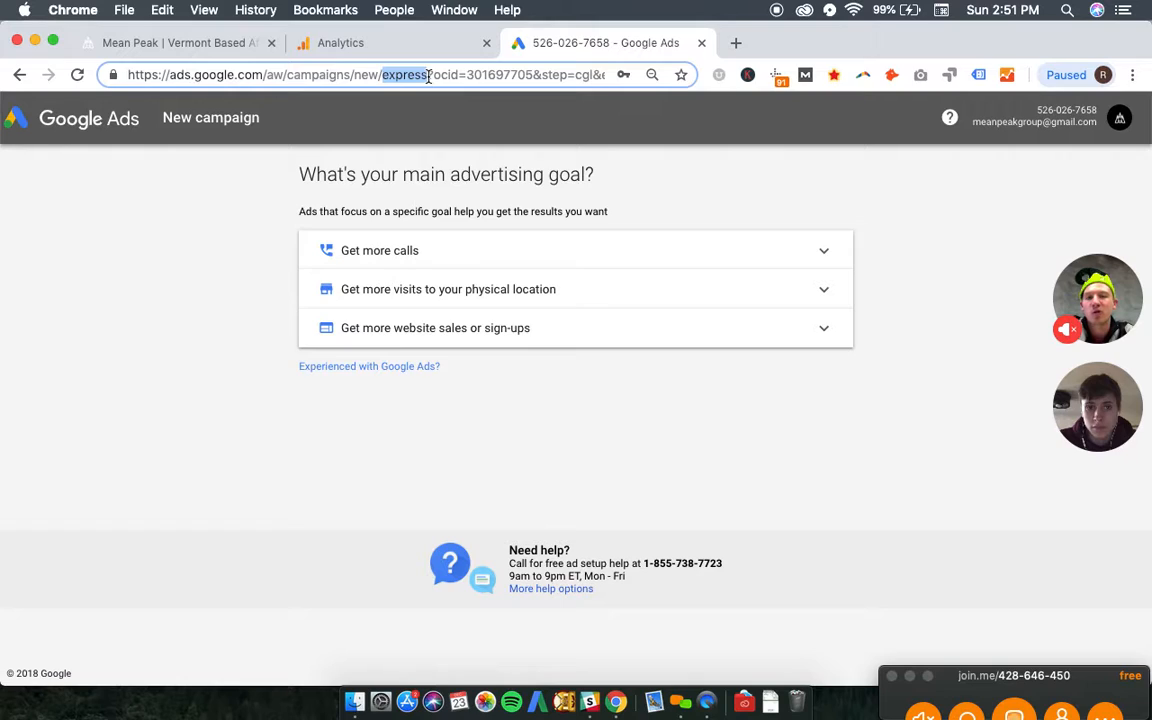
pyautogui.click(266, 209)
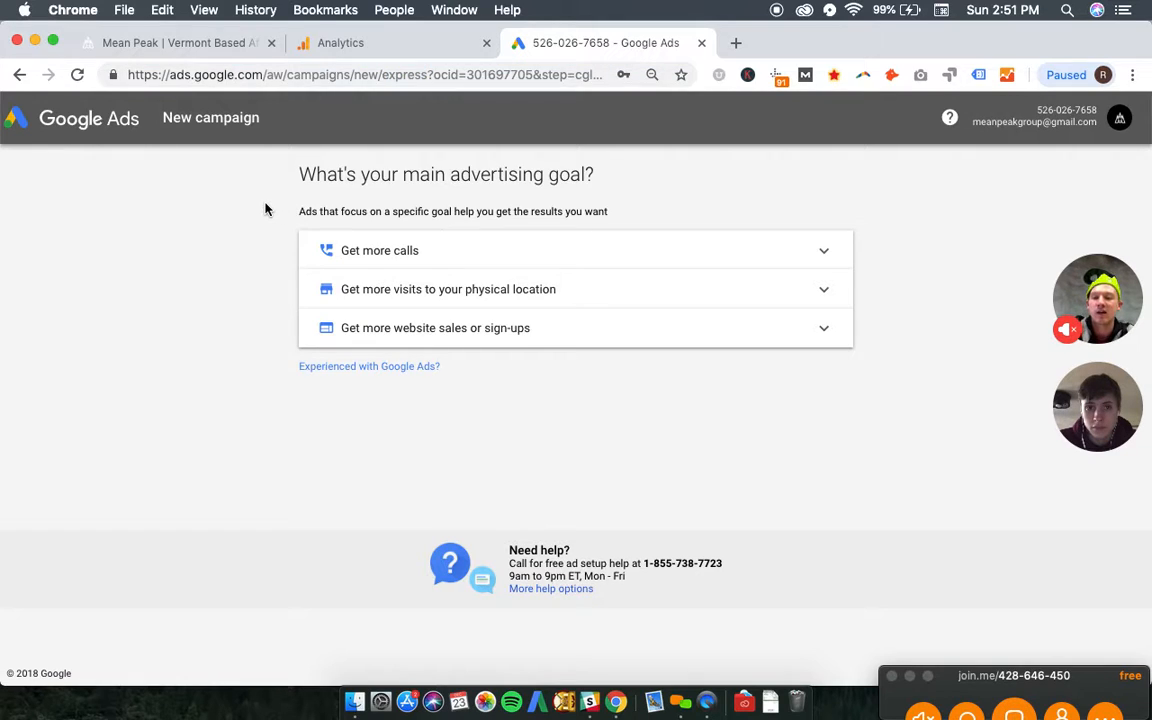
# - Use the experienced-user setup to create an account without a campaign, submit the preset business information, and open the new account
pyautogui.click(337, 370)
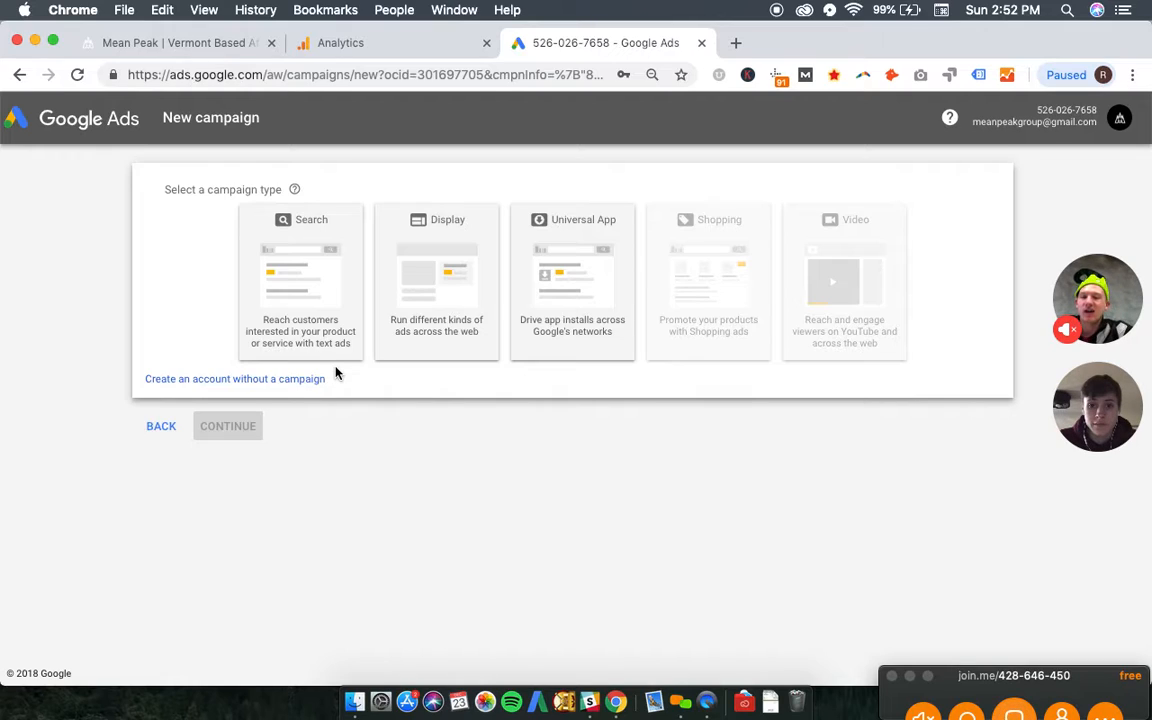
pyautogui.click(243, 386)
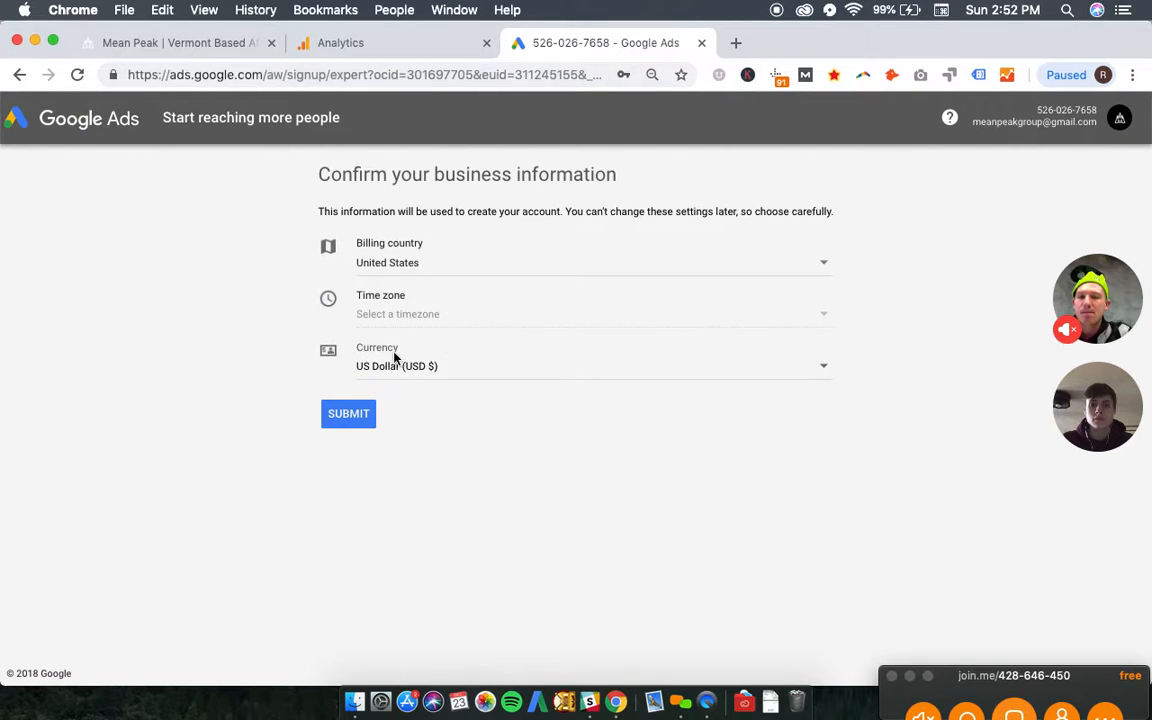
pyautogui.click(361, 423)
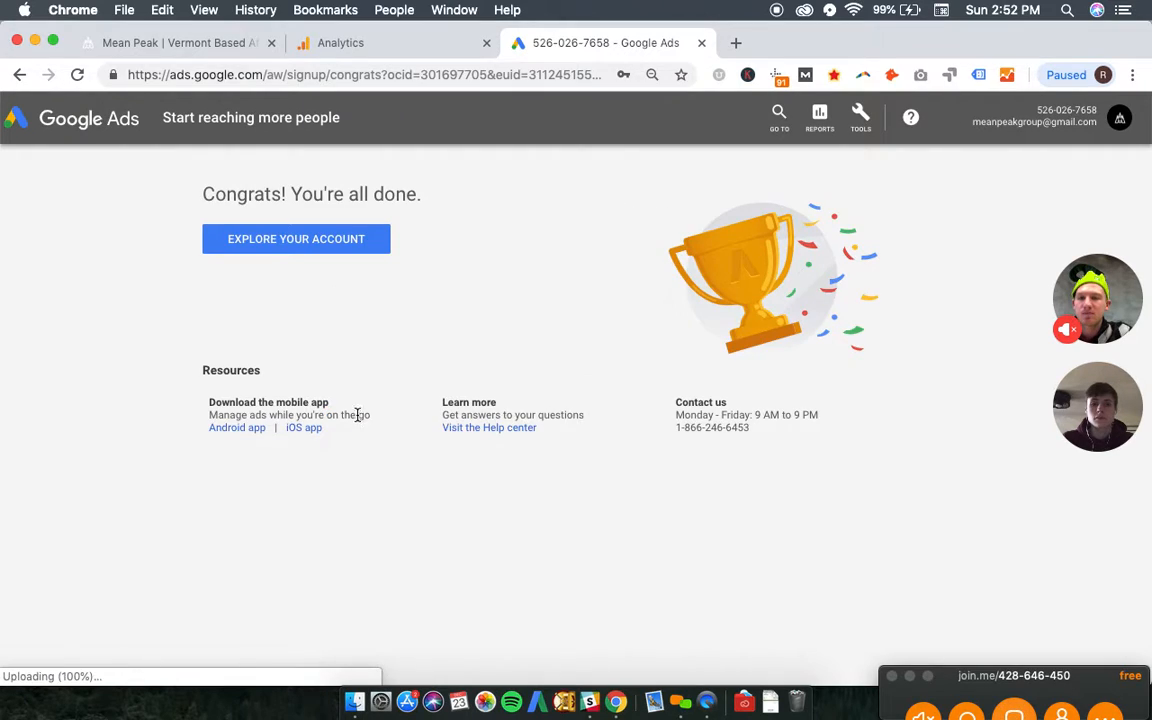
pyautogui.click(258, 246)
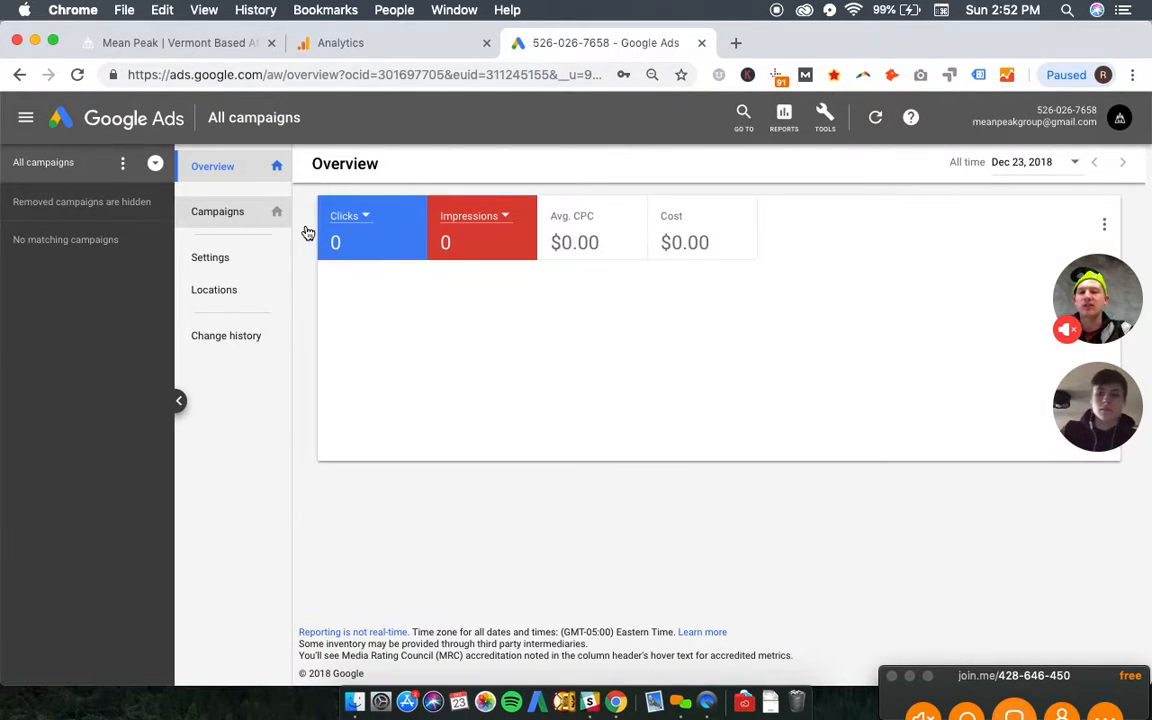
pyautogui.click(156, 165)
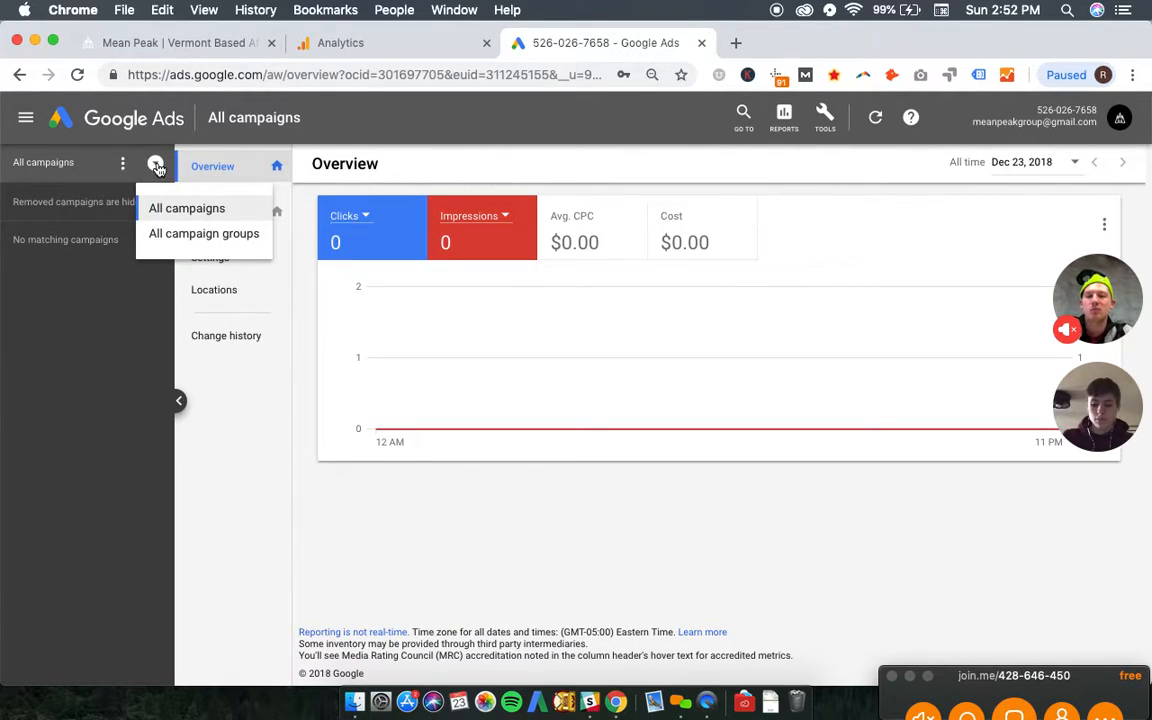
pyautogui.click(283, 214)
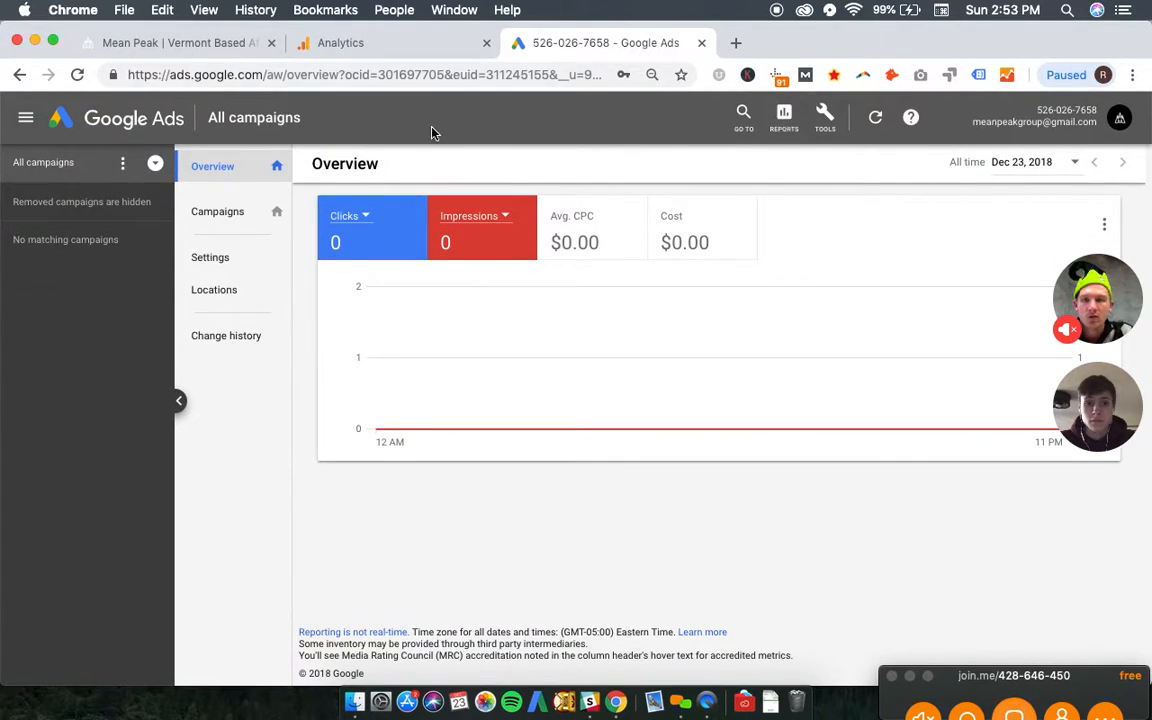
# - Open the account's Campaigns page, collapse the campaign navigation pane, and start creating a new campaign
pyautogui.click(220, 212)
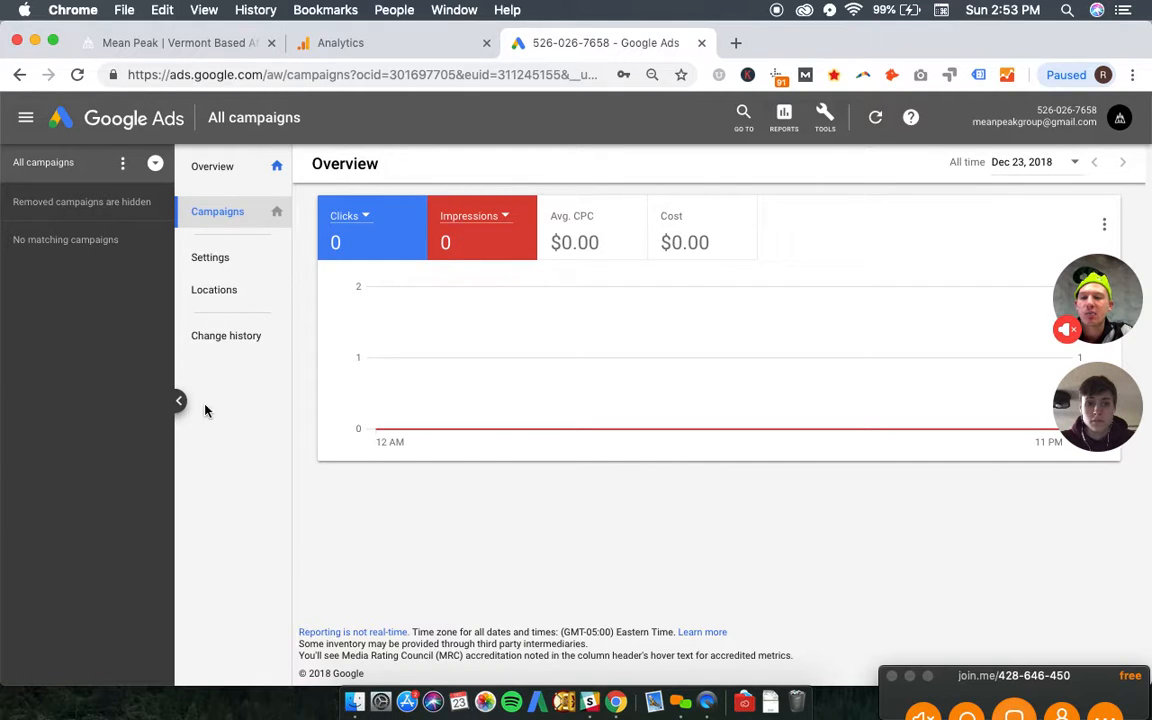
pyautogui.click(178, 401)
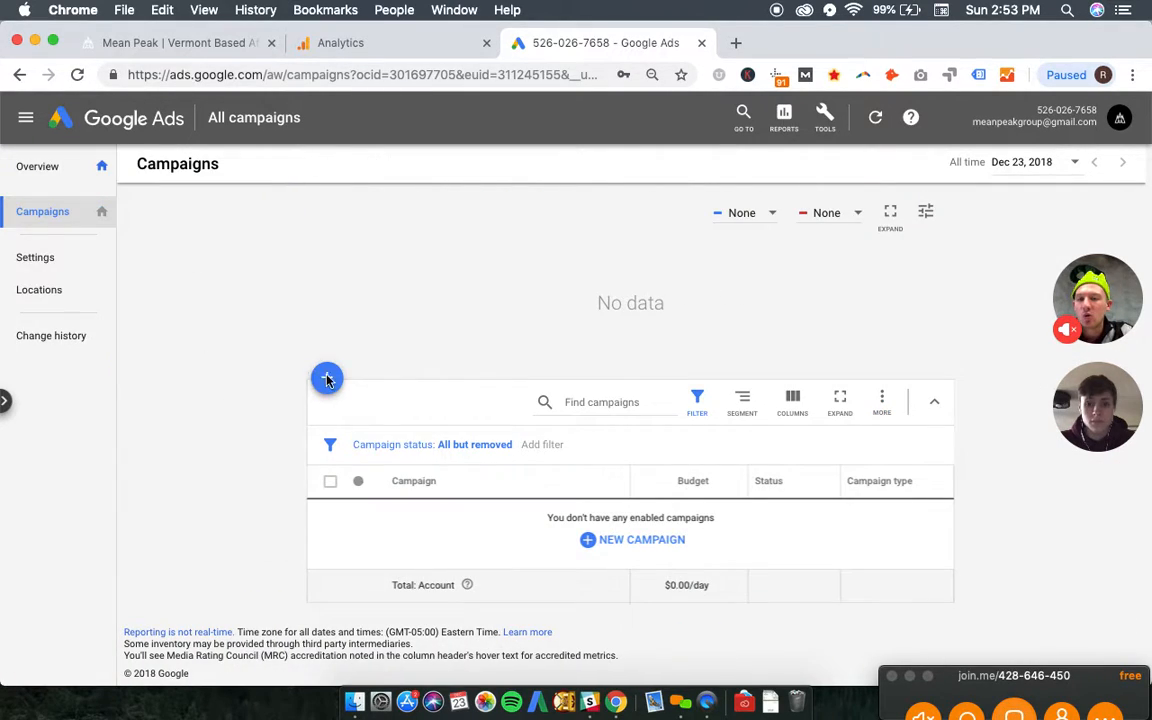
pyautogui.click(328, 385)
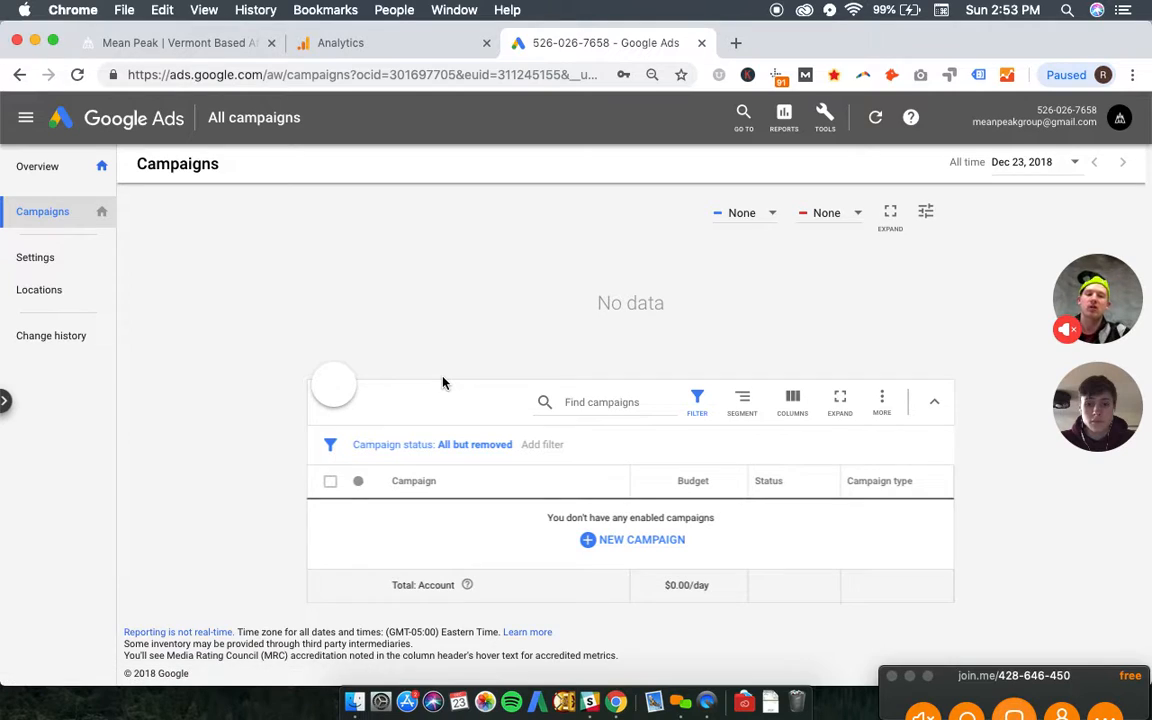
pyautogui.click(429, 444)
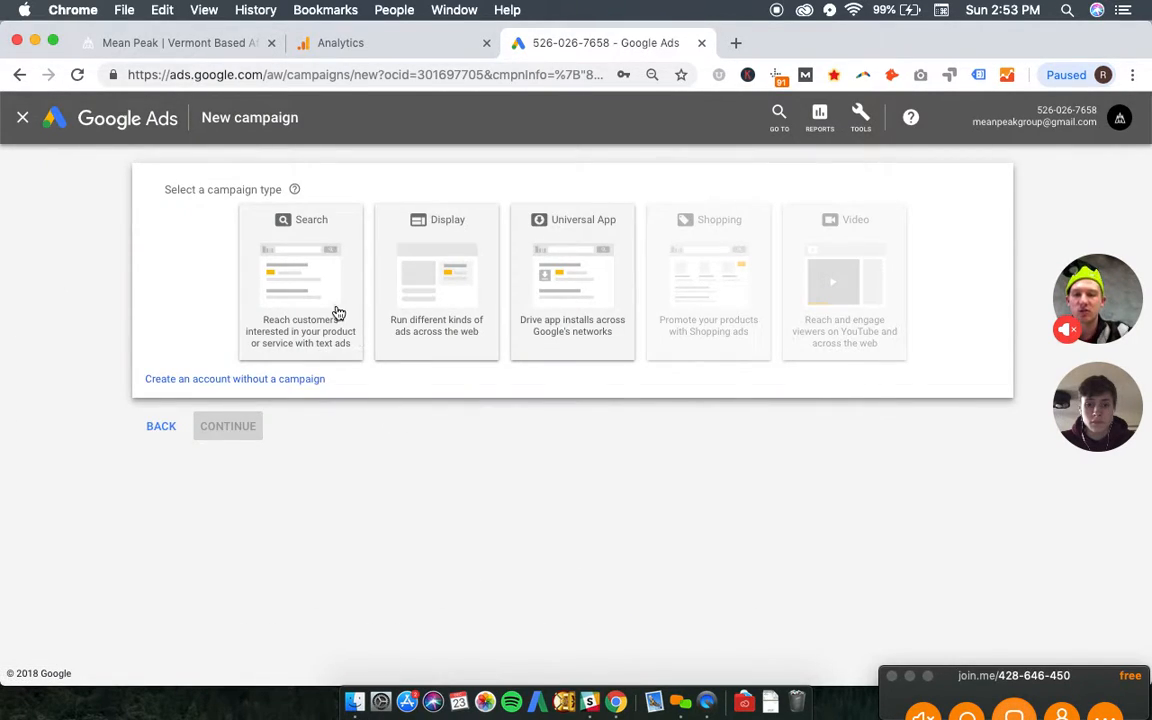
# - Choose Search as the campaign type and Website traffic as its single goal
pyautogui.click(300, 282)
pyautogui.click(267, 488)
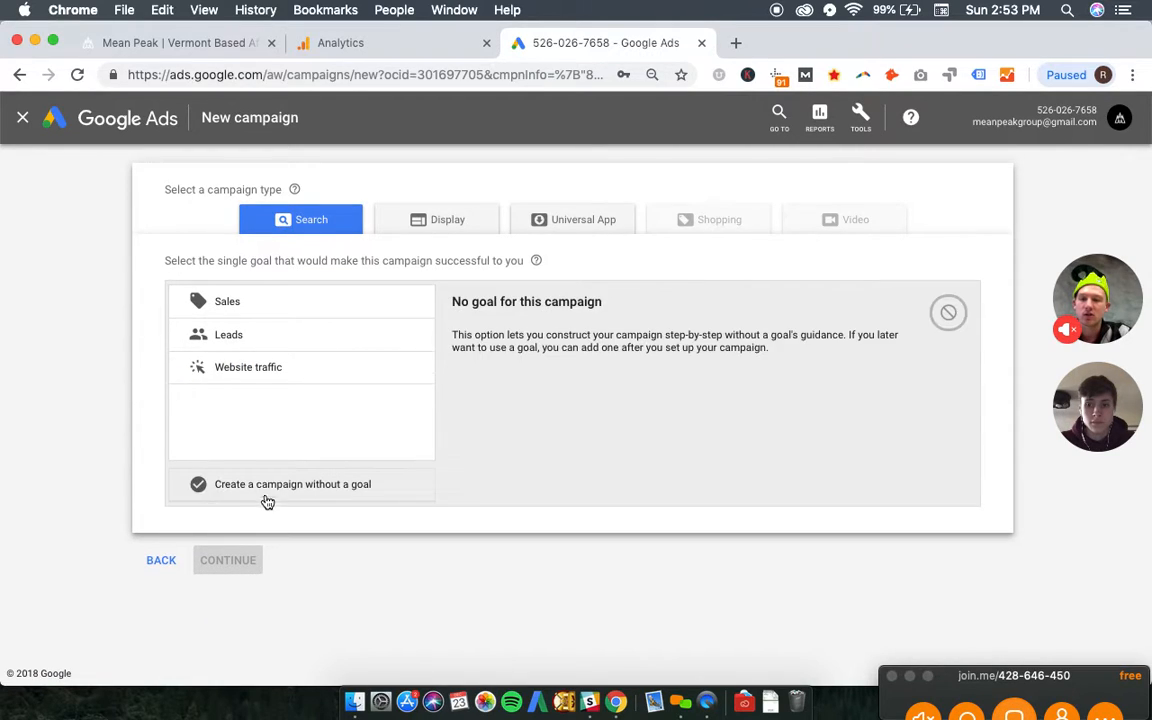
pyautogui.click(286, 360)
pyautogui.click(279, 332)
pyautogui.click(279, 370)
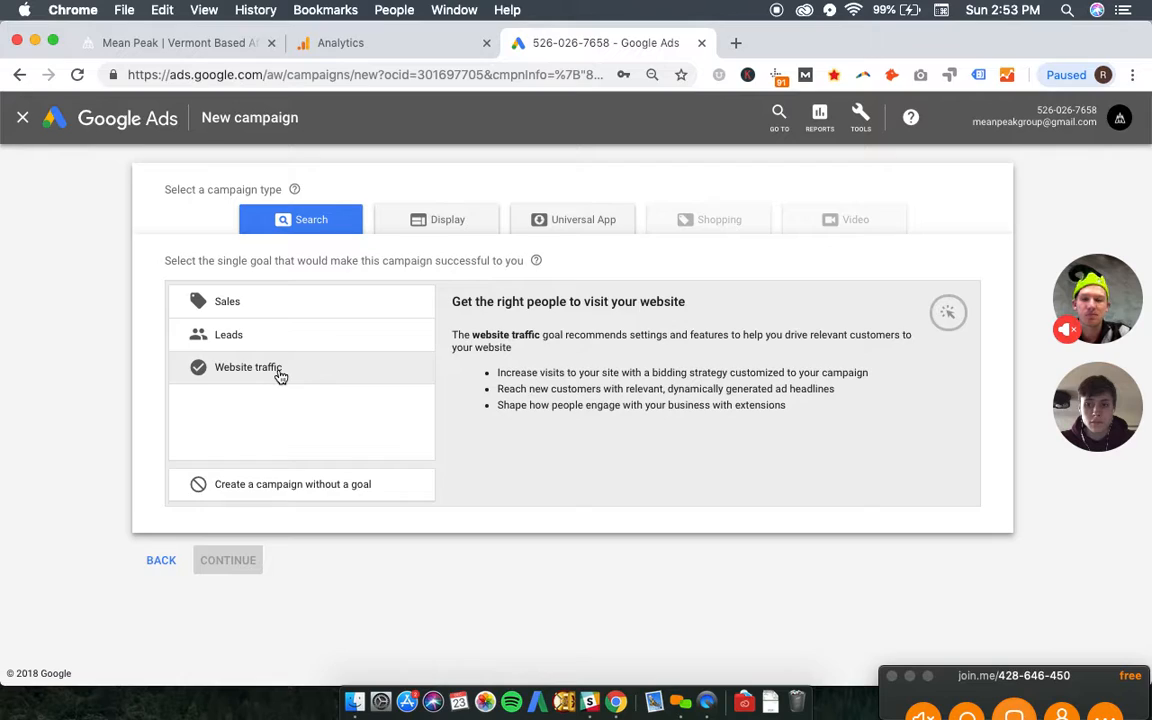
pyautogui.click(281, 370)
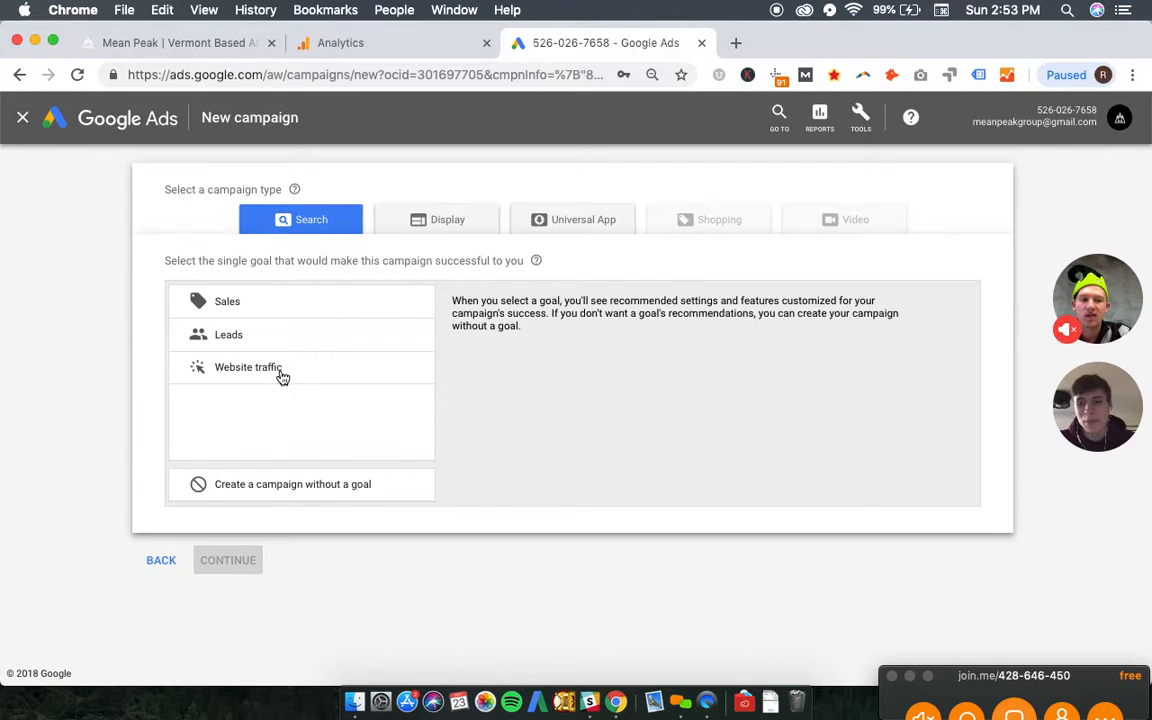
pyautogui.click(283, 377)
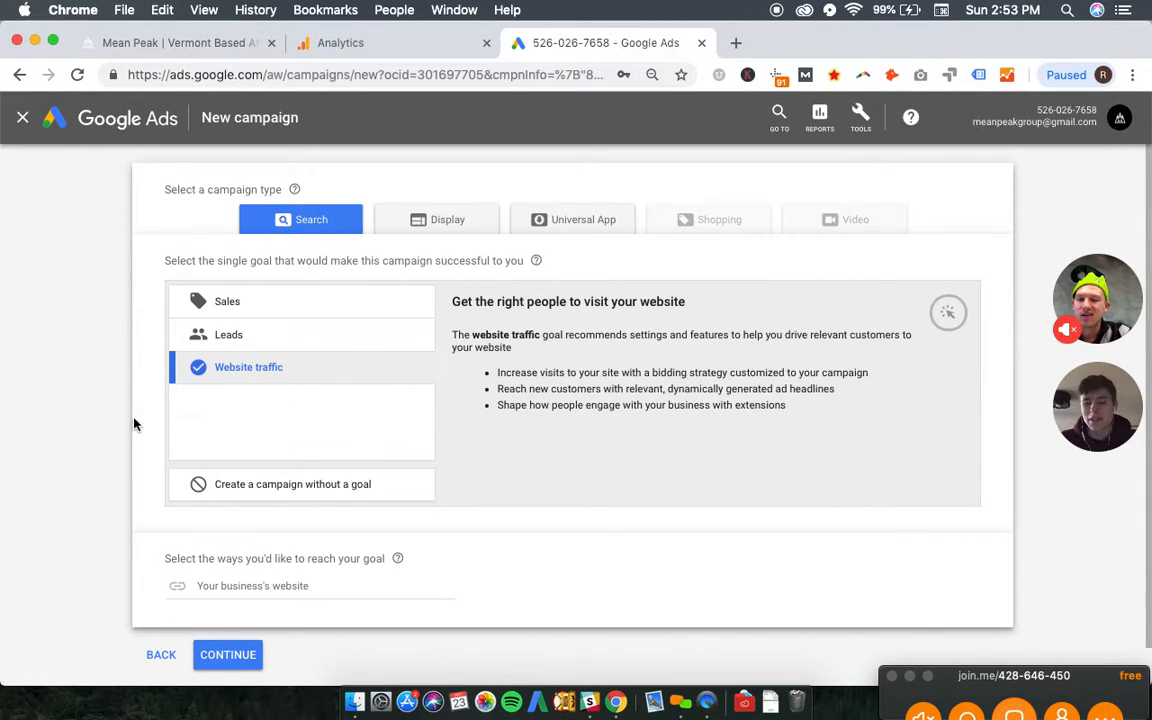
pyautogui.scroll(-2, 135, 425)
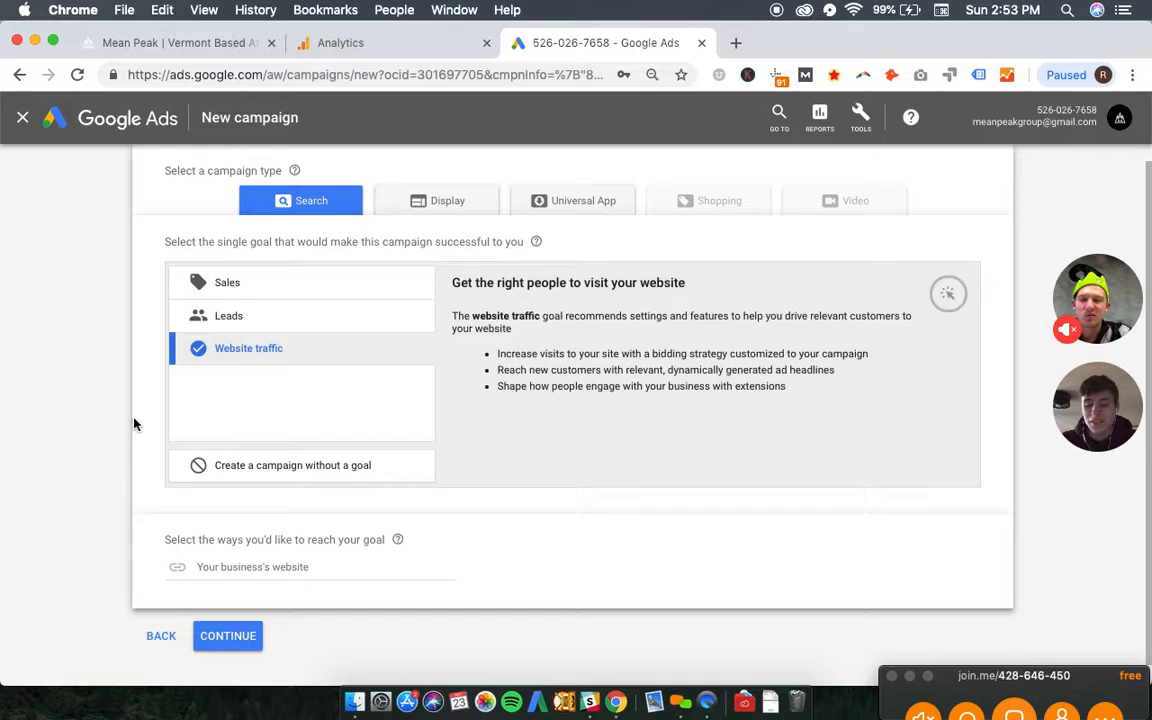
pyautogui.click(309, 463)
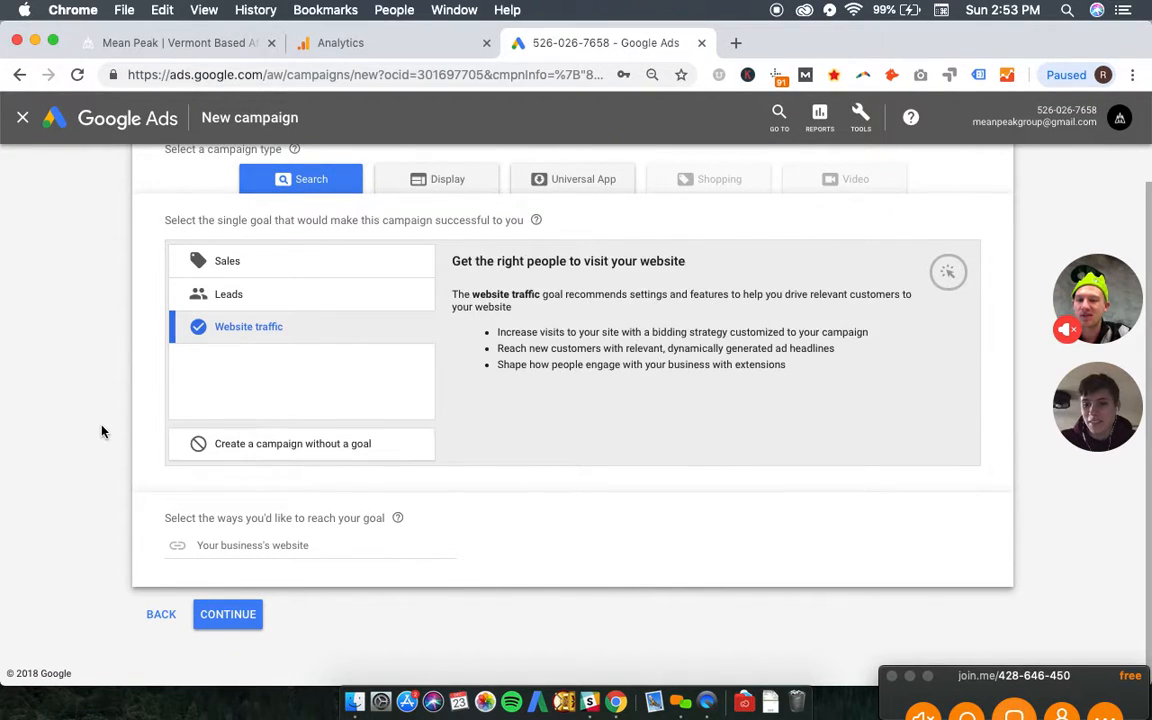
pyautogui.click(248, 546)
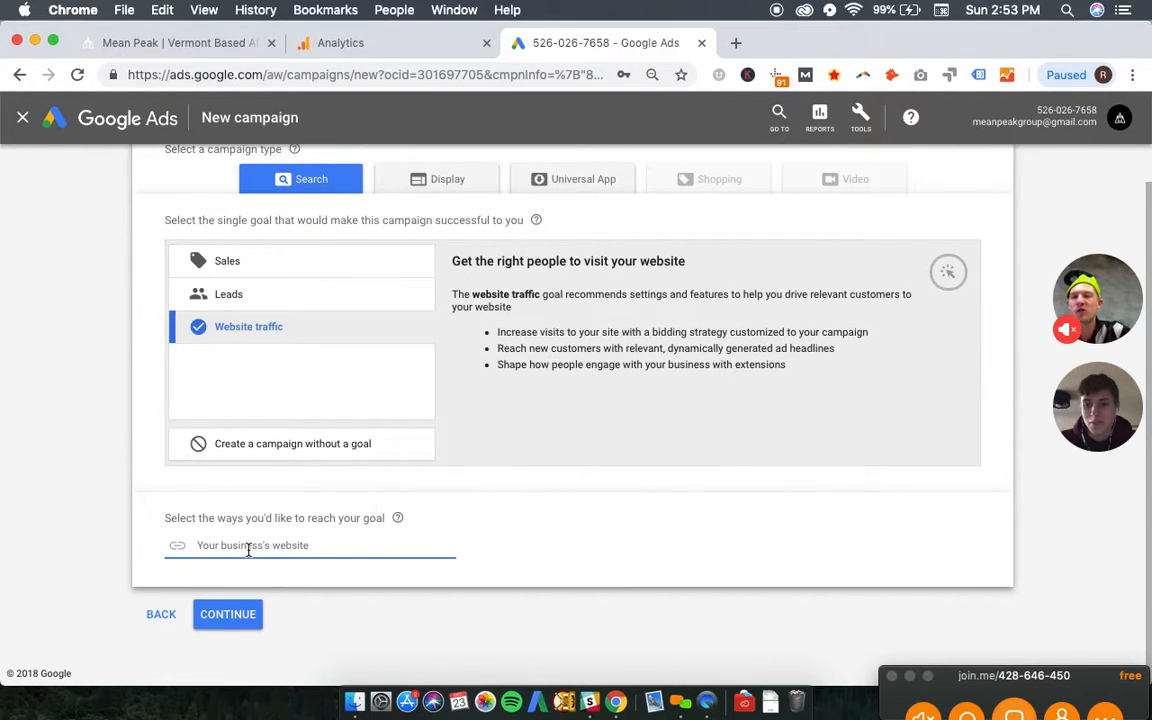
pyautogui.click(170, 43)
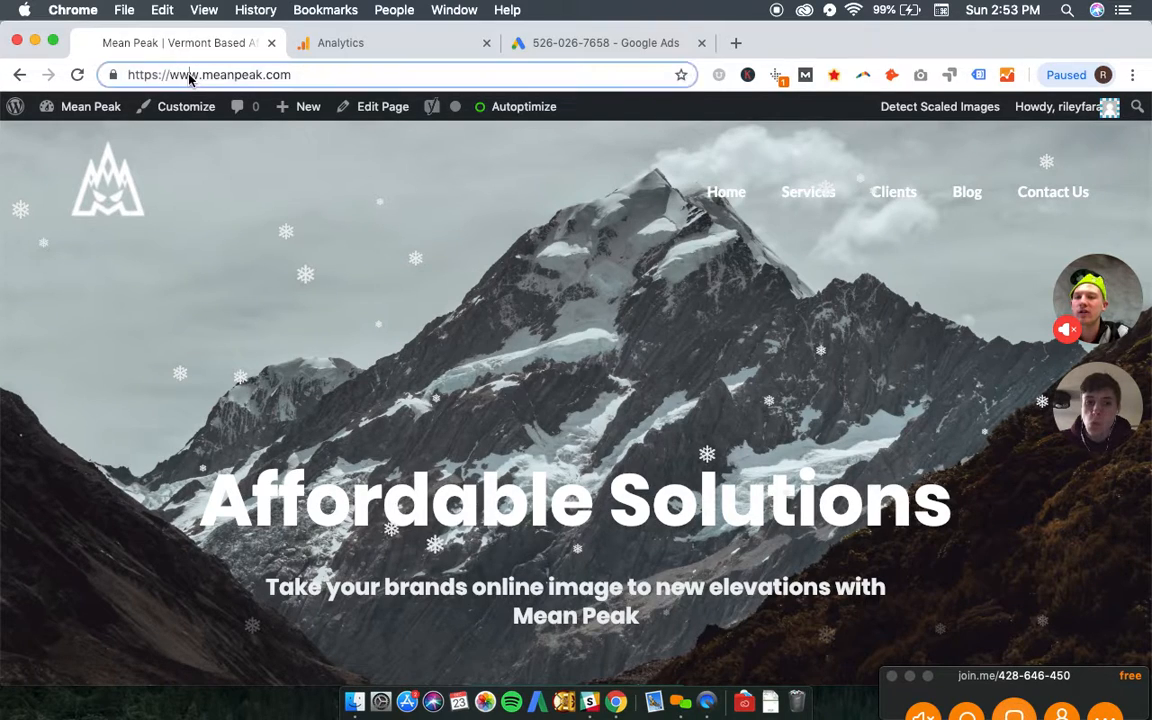
pyautogui.click(189, 77)
pyautogui.press('super+c')
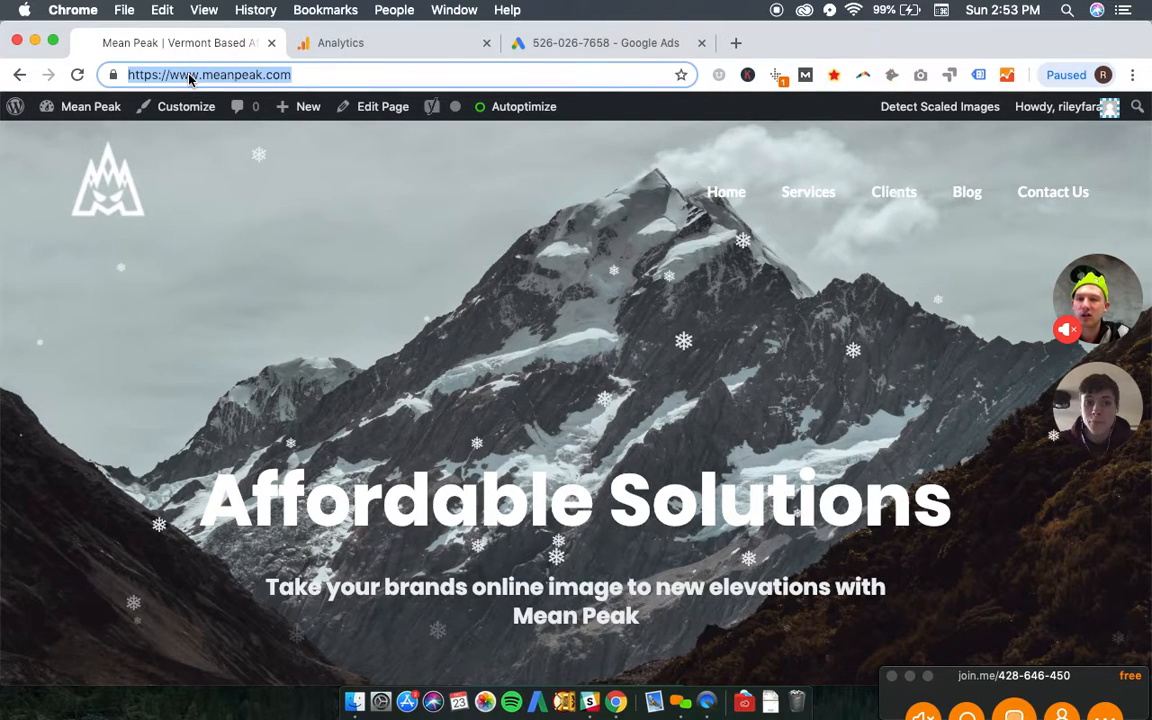
pyautogui.click(597, 45)
pyautogui.press('super+v')
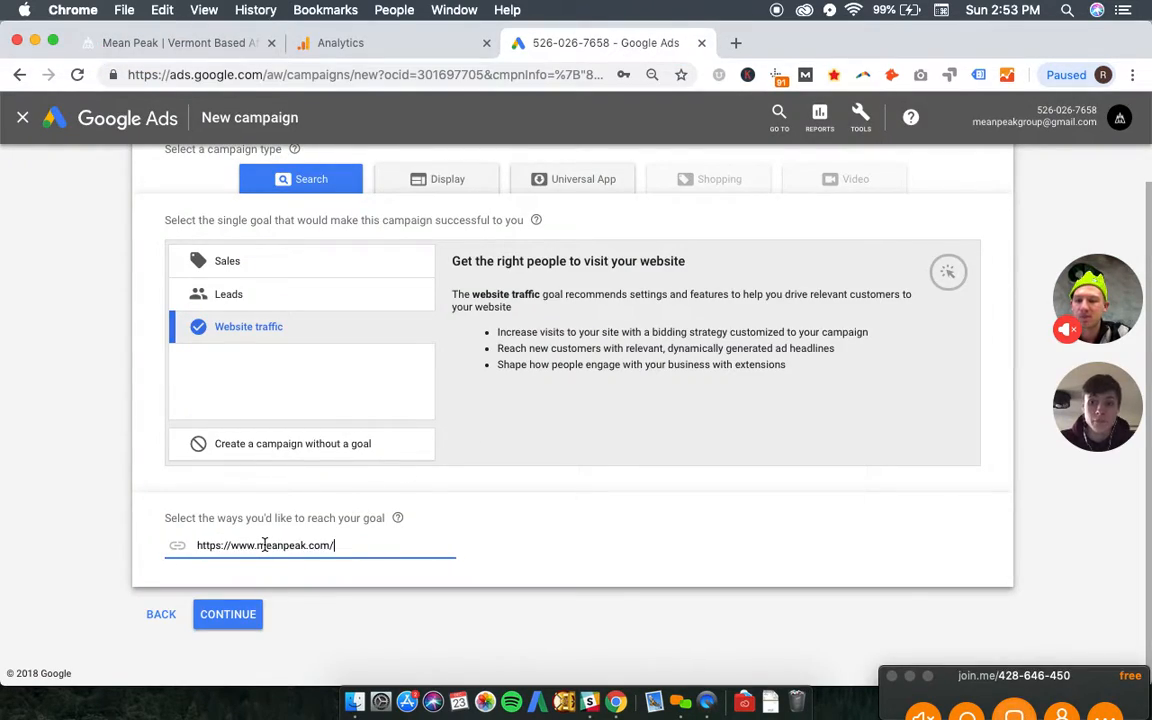
pyautogui.click(240, 620)
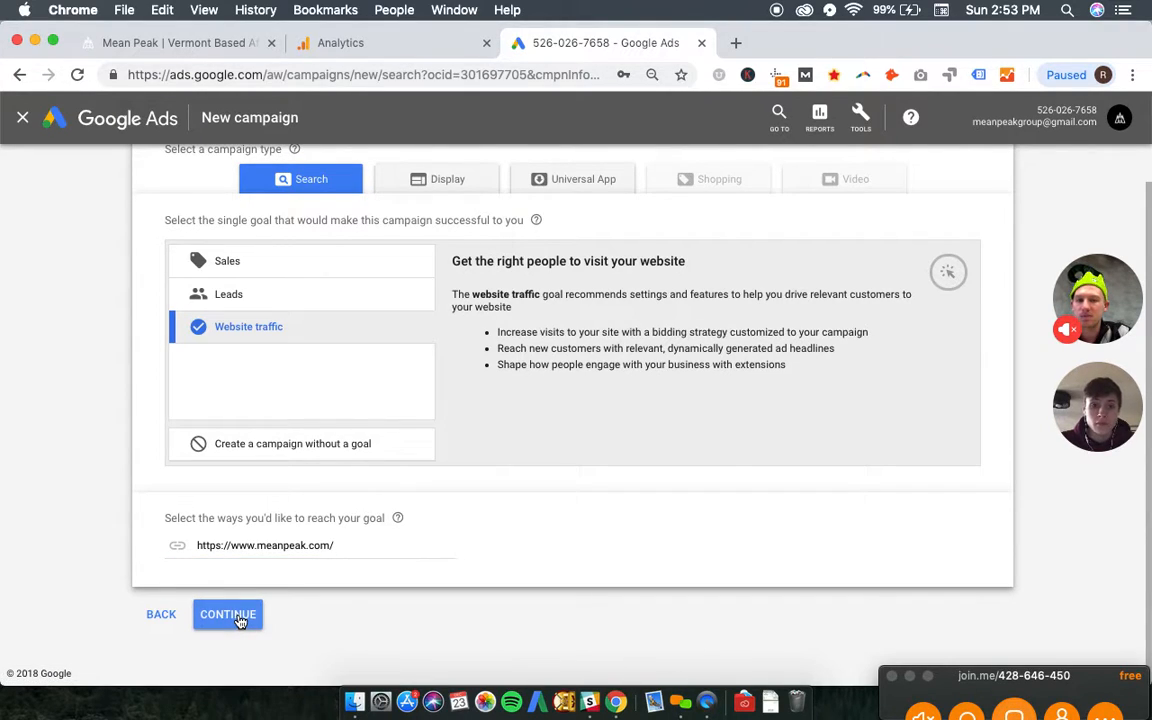
# - Exclude the Google Display Network from the campaign's networks
pyautogui.scroll(1, 613, 463)
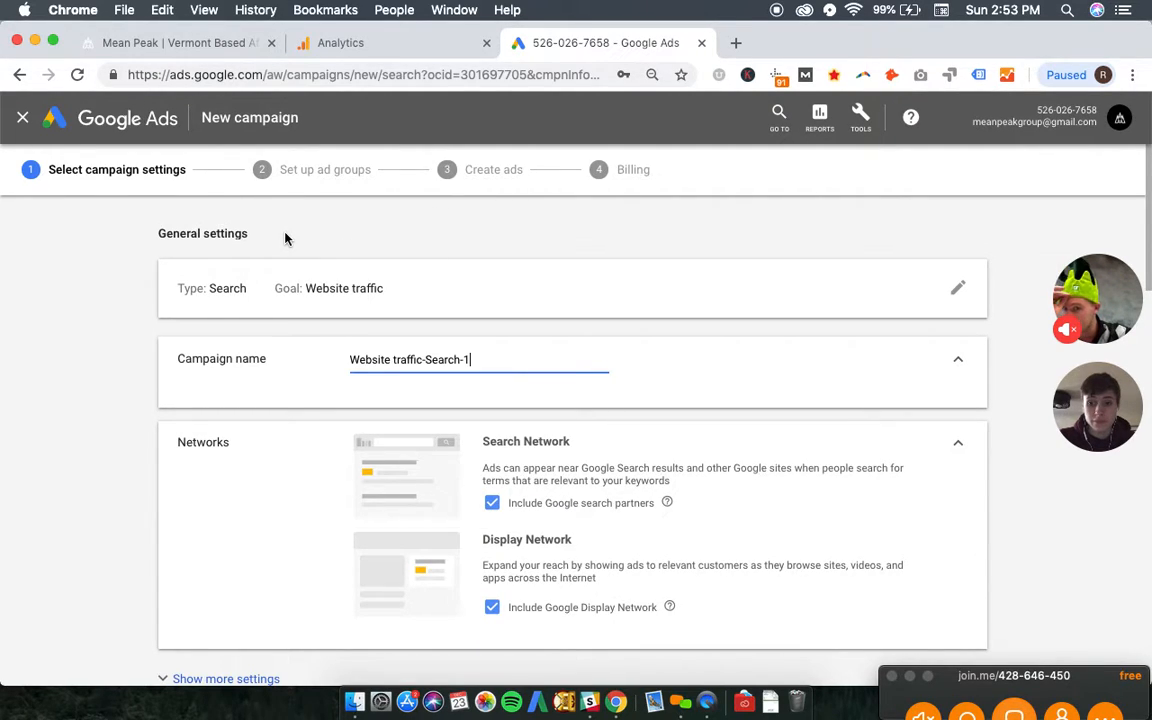
pyautogui.click(492, 607)
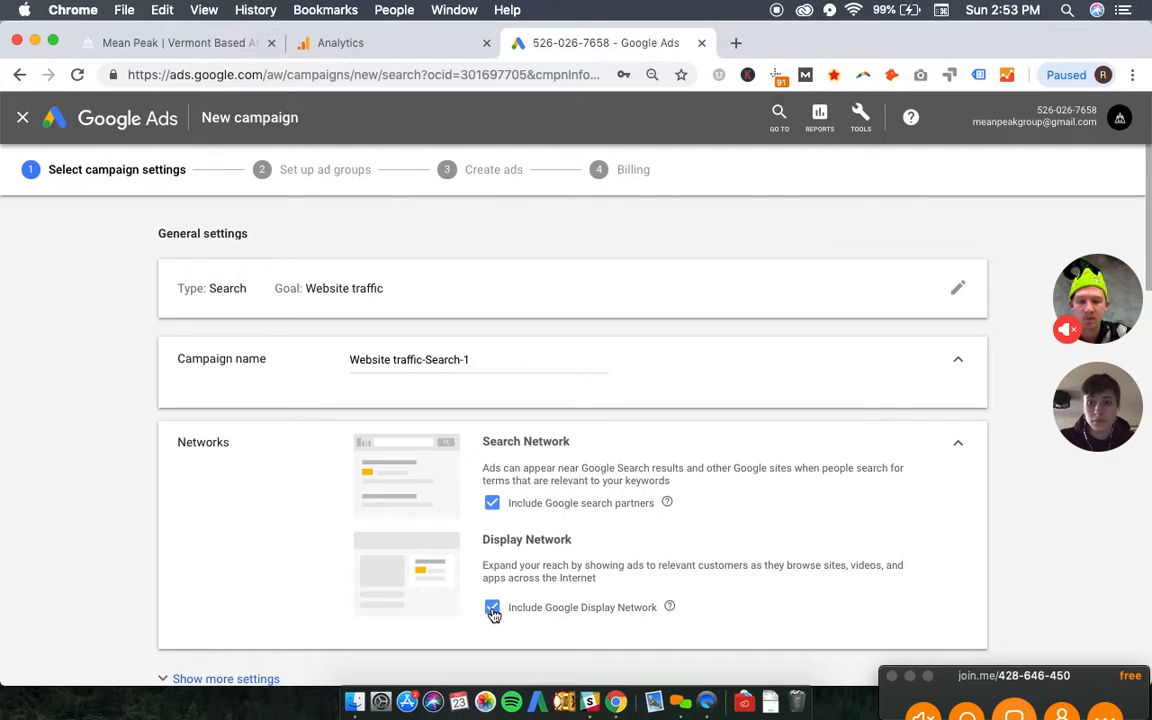
pyautogui.scroll(-2, 588, 554)
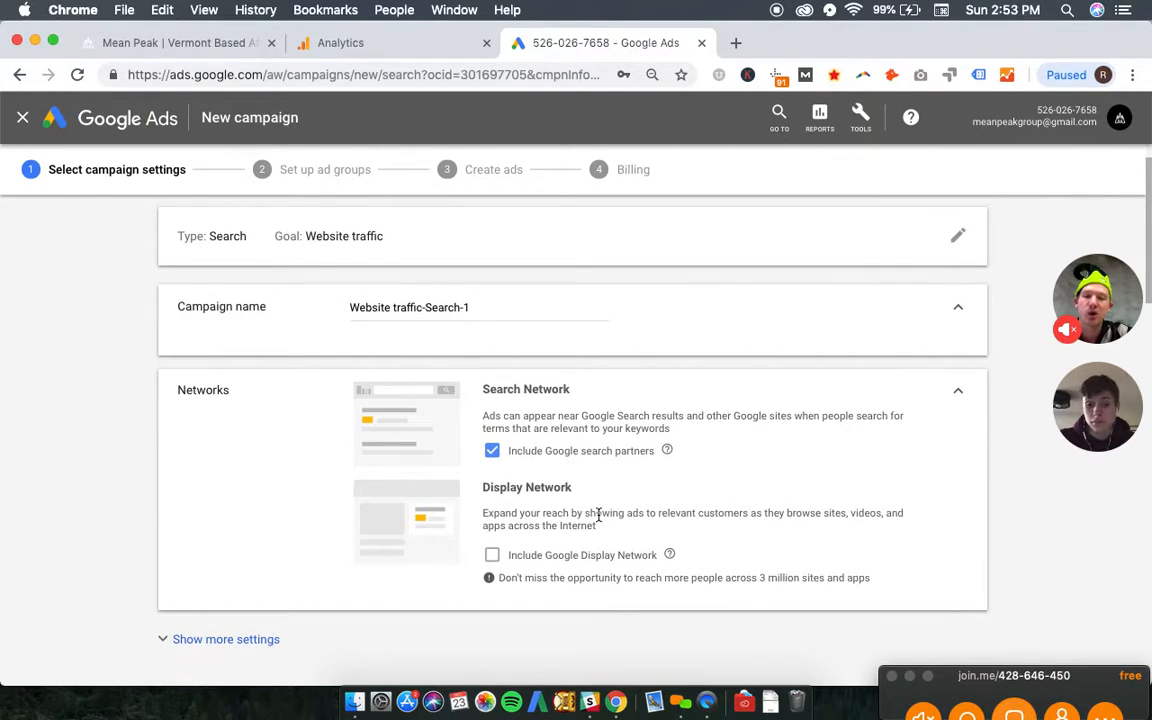
# - Rename the campaign as Search_Brand_MeanPeak and collapse the campaign name section
pyautogui.scroll(2, 586, 593)
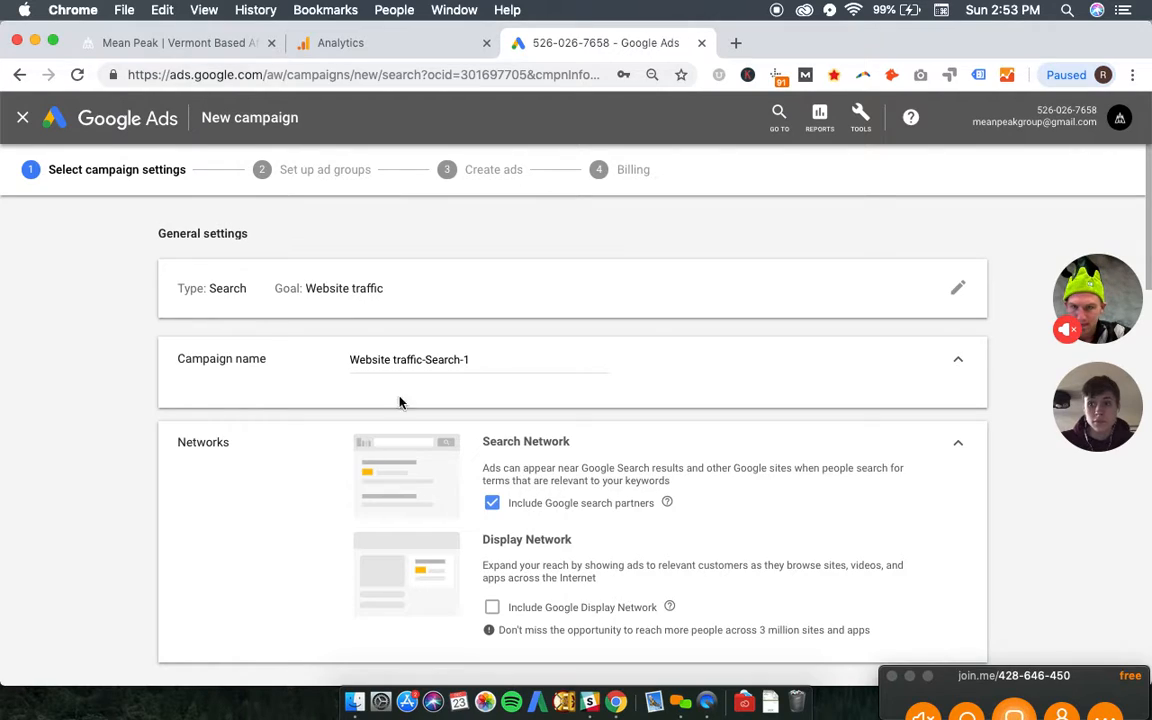
pyautogui.doubleClick(457, 361)
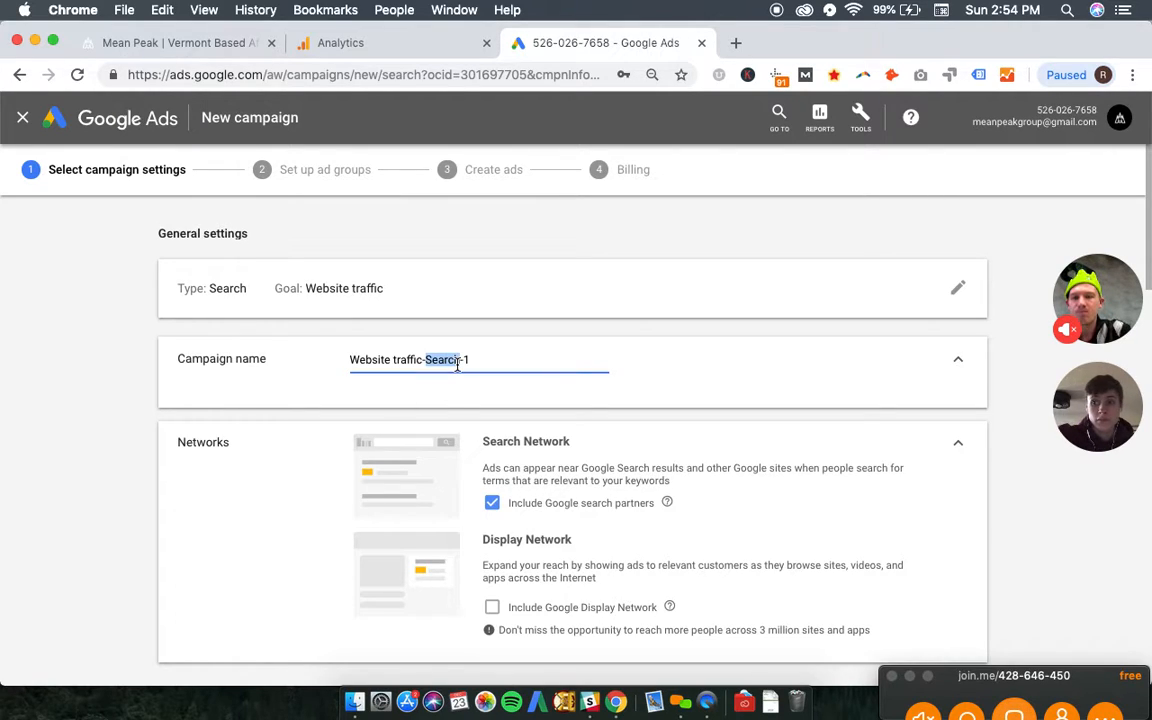
pyautogui.press('super+a')
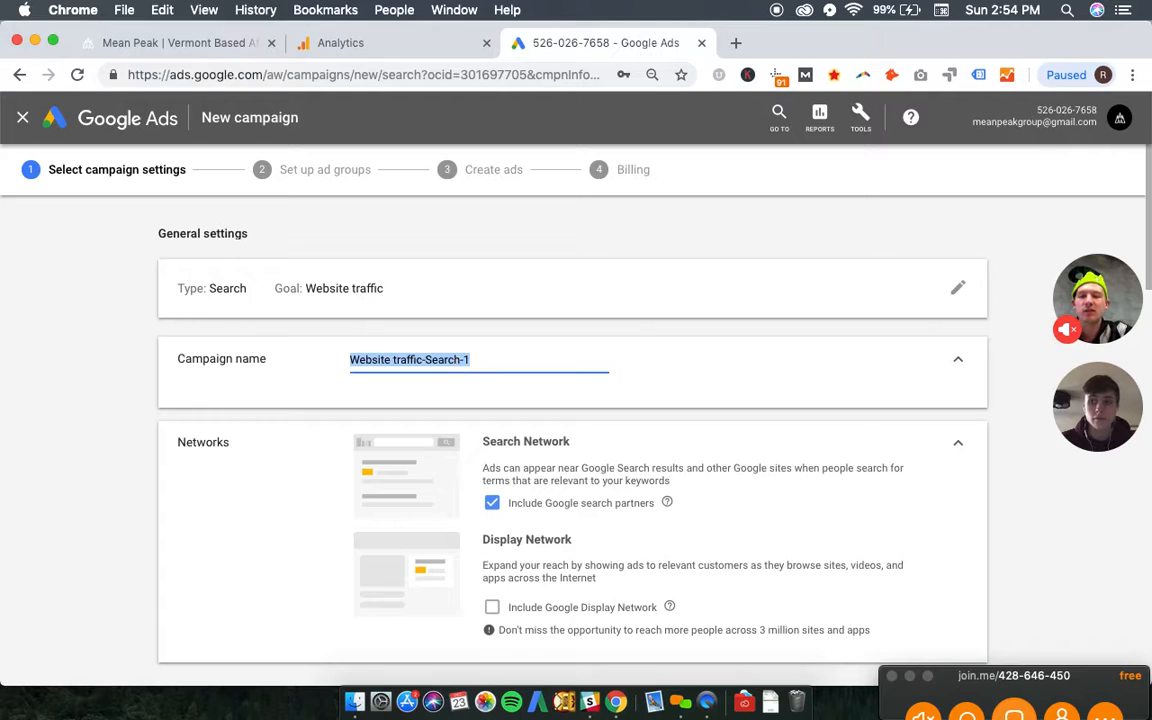
pyautogui.write('Search_Brand_Mean')
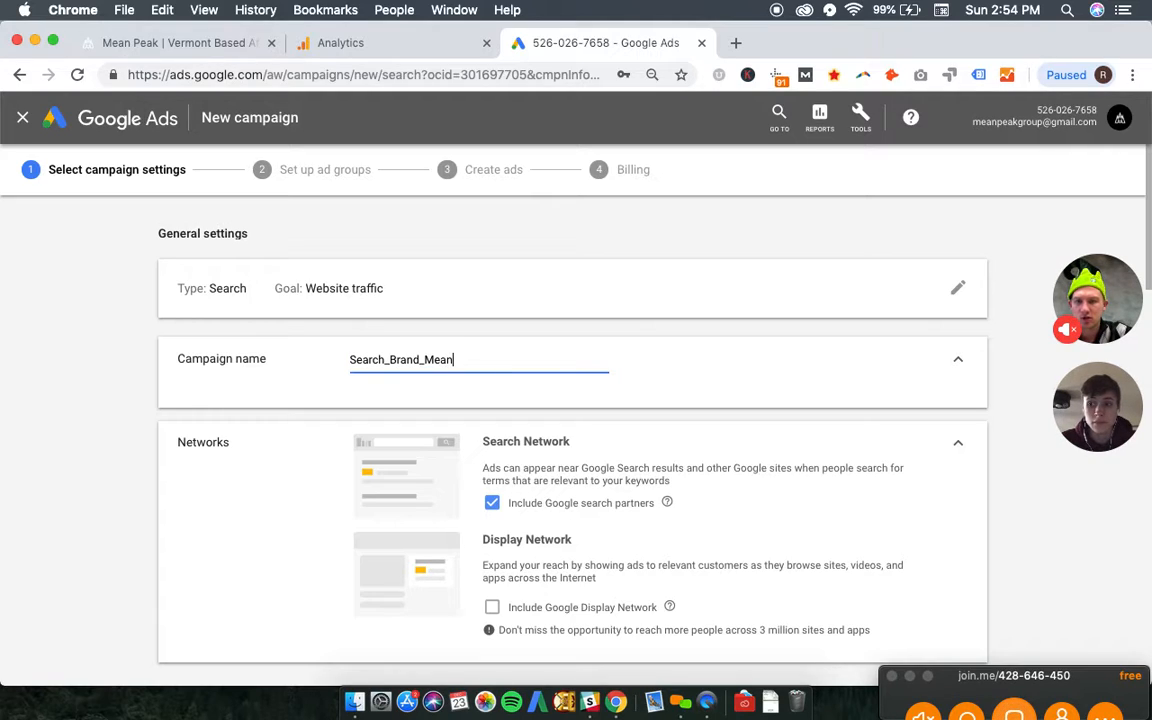
pyautogui.write('Peak')
pyautogui.click(958, 364)
# - Expand the additional general settings to show the dates, campaign URL options and Dynamic Search Ads
pyautogui.scroll(-3, 136, 362)
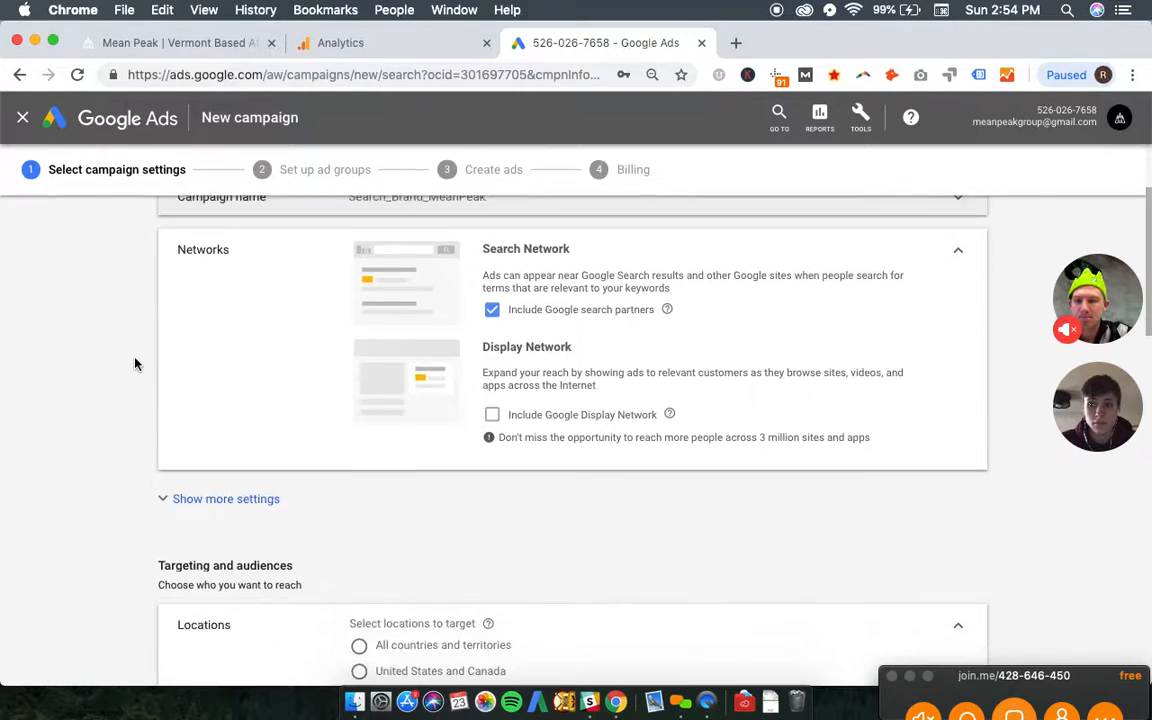
pyautogui.scroll(-5, 135, 363)
pyautogui.click(216, 247)
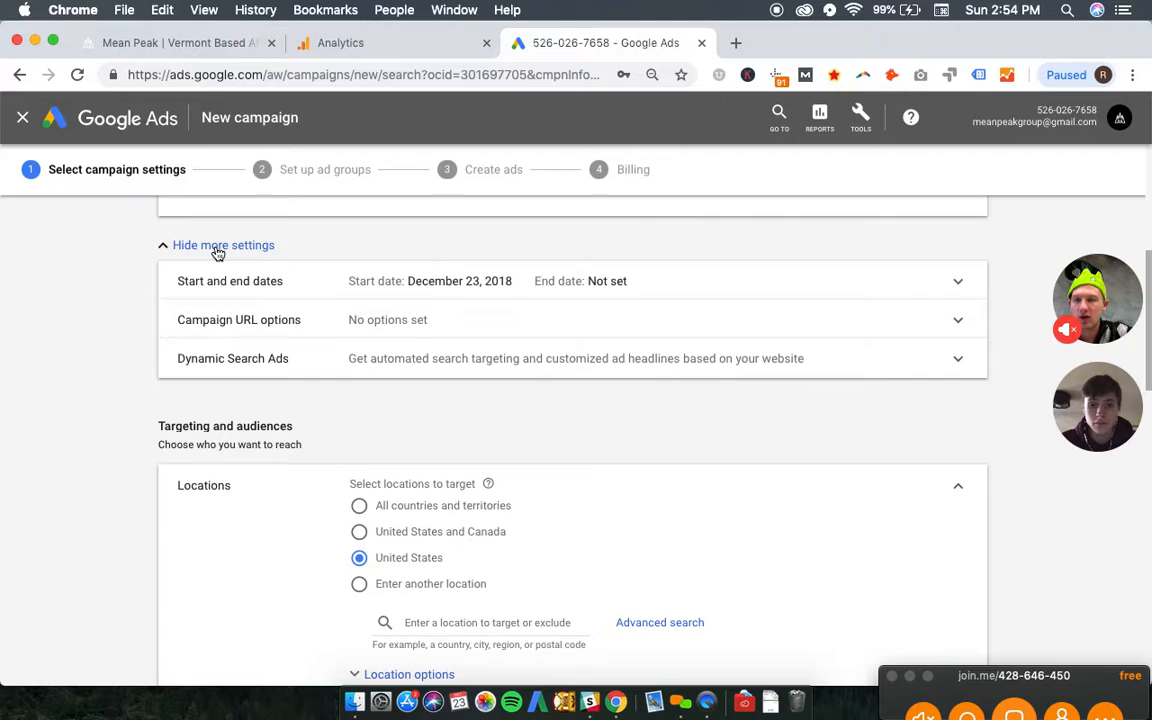
# - Set the campaign's location targeting to Enter another location and start a location entry
pyautogui.scroll(-5, 134, 319)
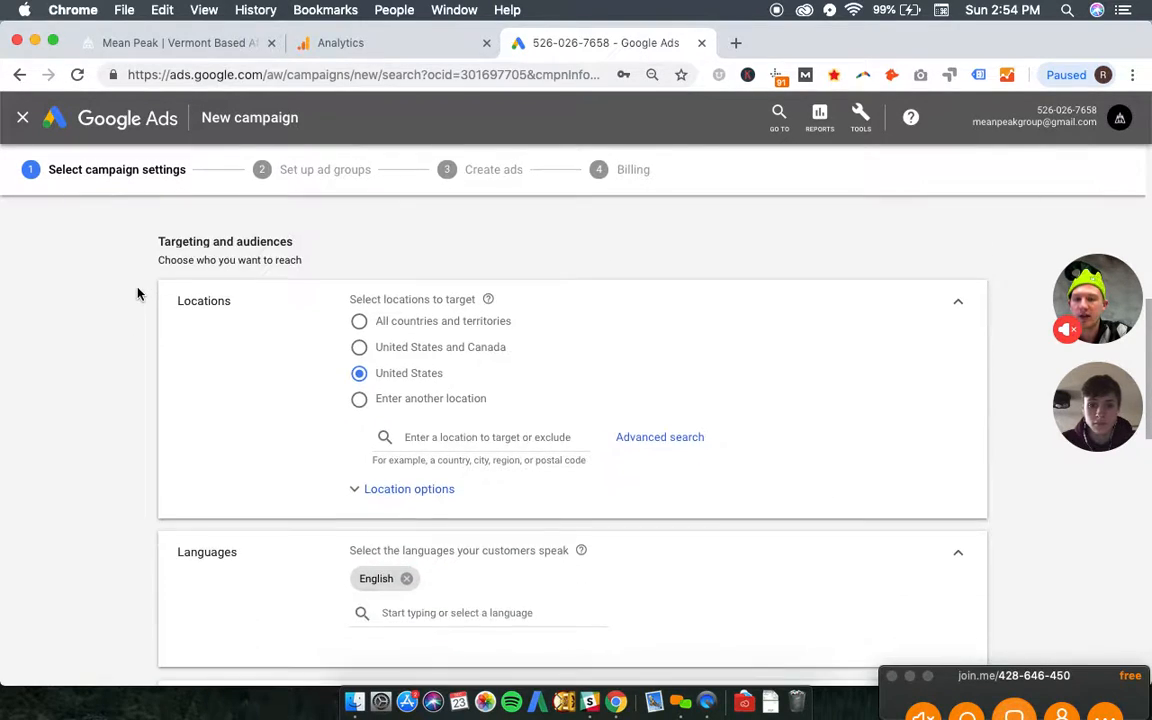
pyautogui.scroll(-1, 138, 293)
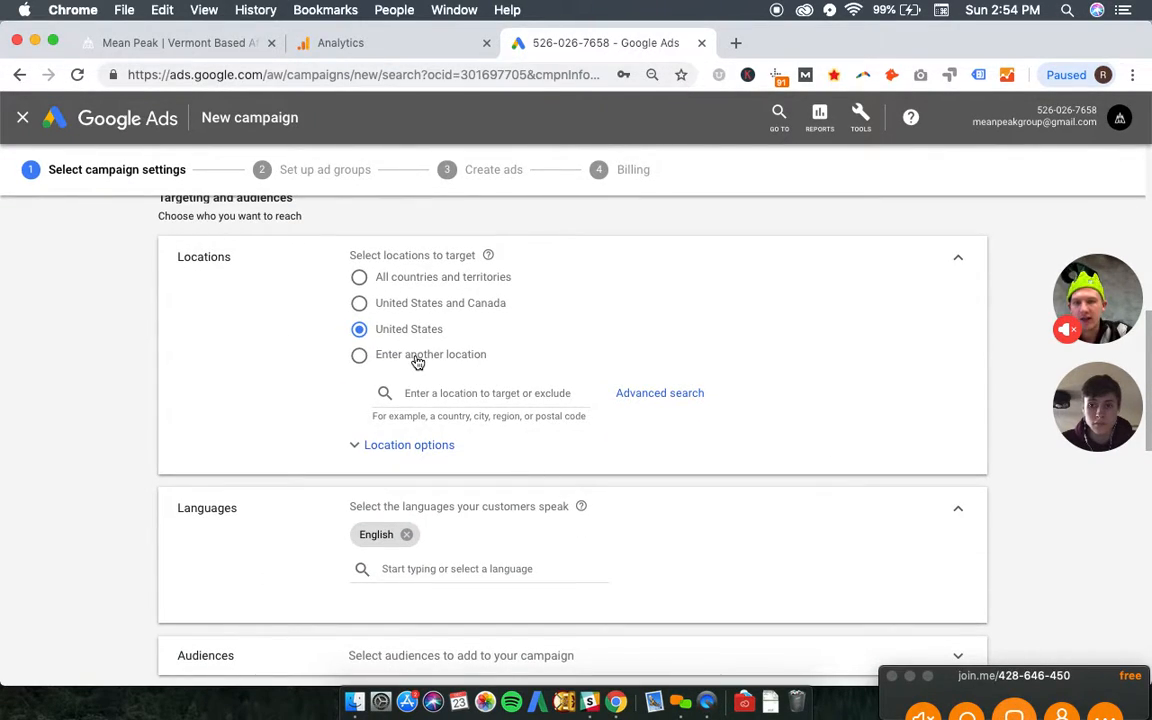
pyautogui.click(415, 360)
pyautogui.click(482, 395)
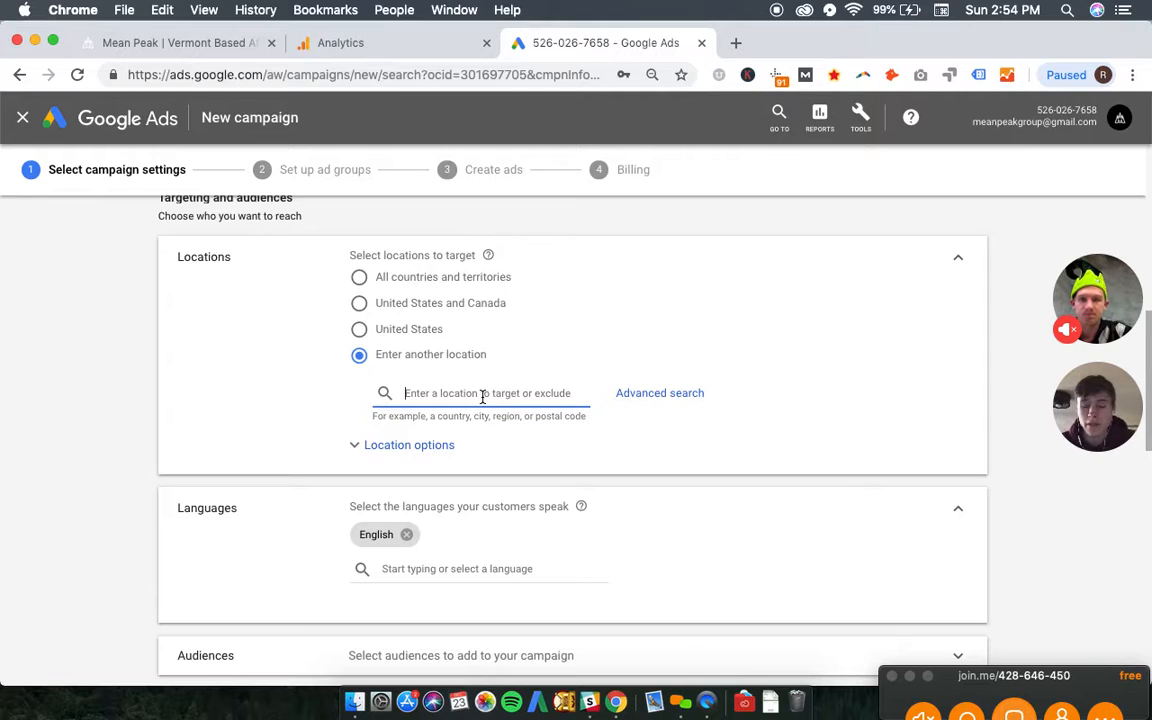
# - Search the targetable locations for New England and clear the search
pyautogui.write('v')
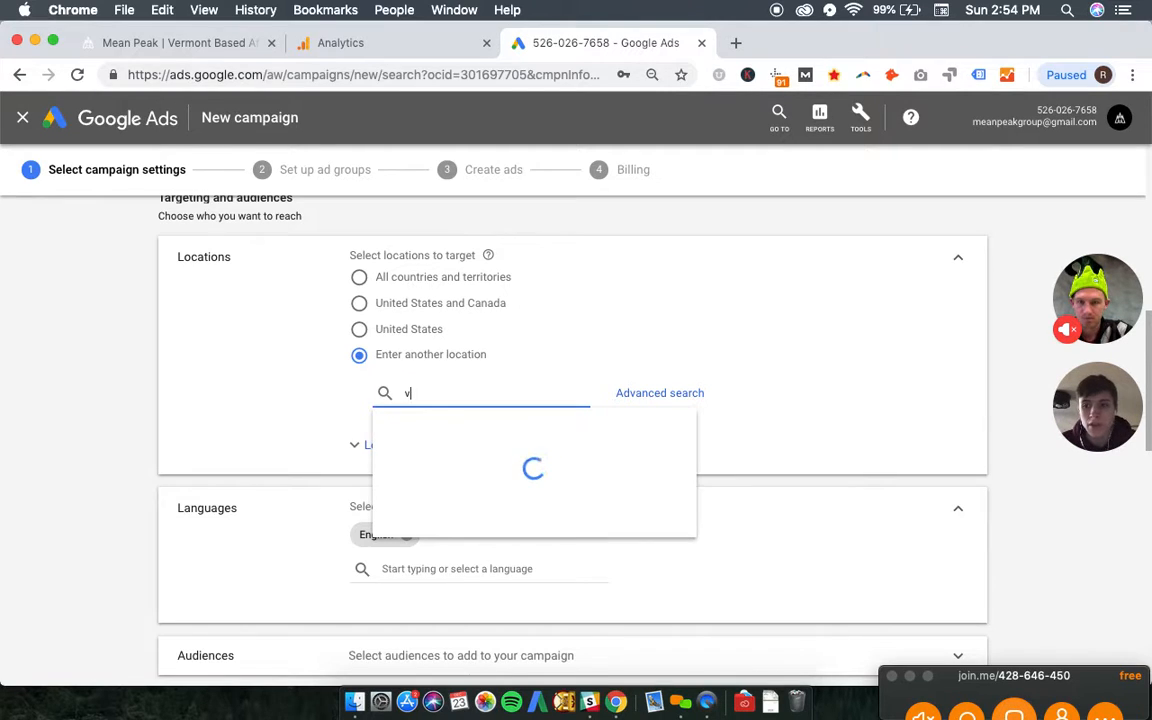
pyautogui.press('BackSpace')
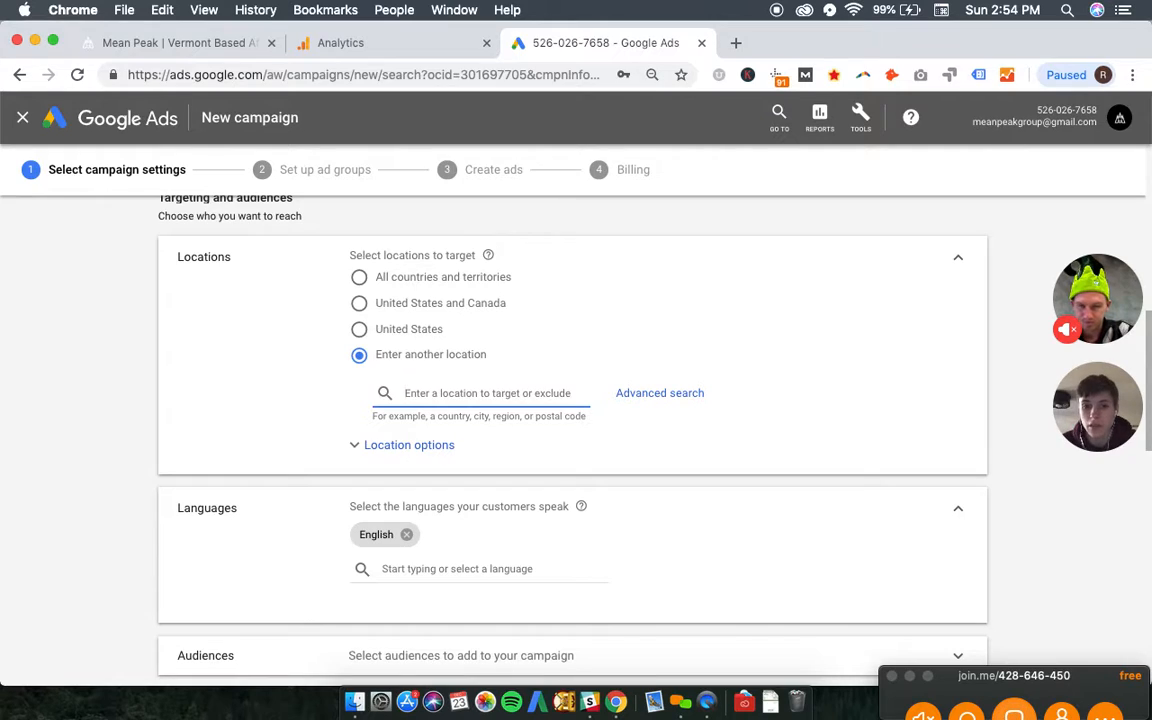
pyautogui.write('new england')
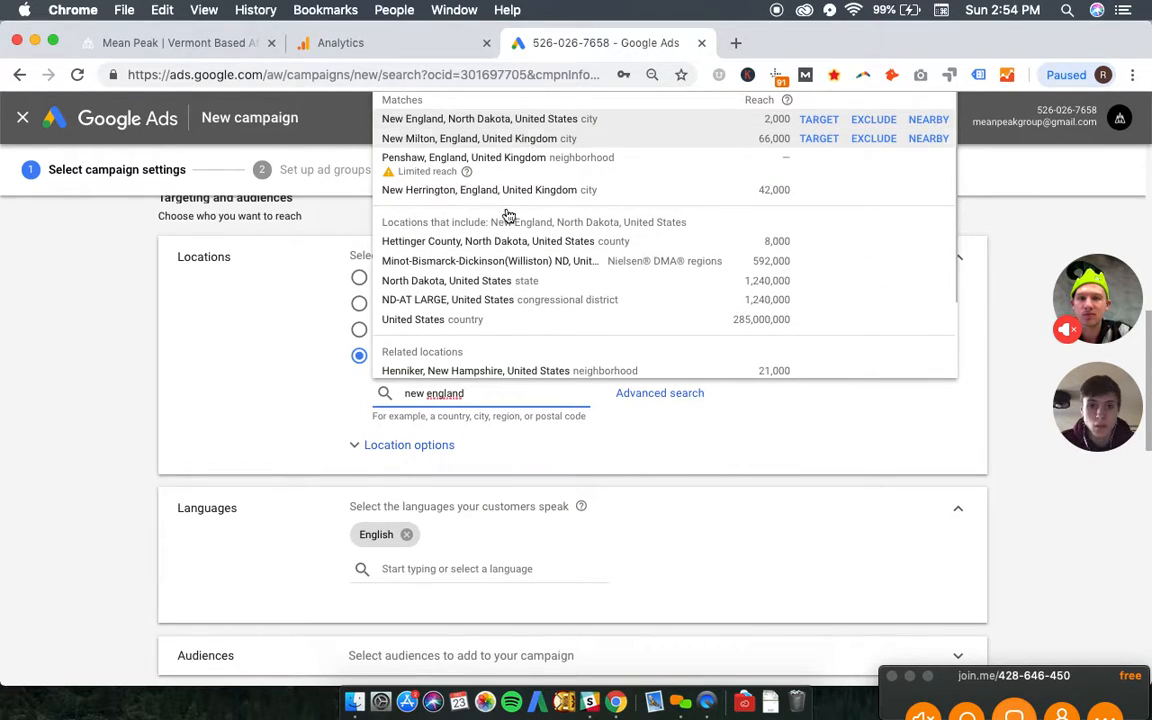
pyautogui.press('super+a')
pyautogui.press('BackSpace')
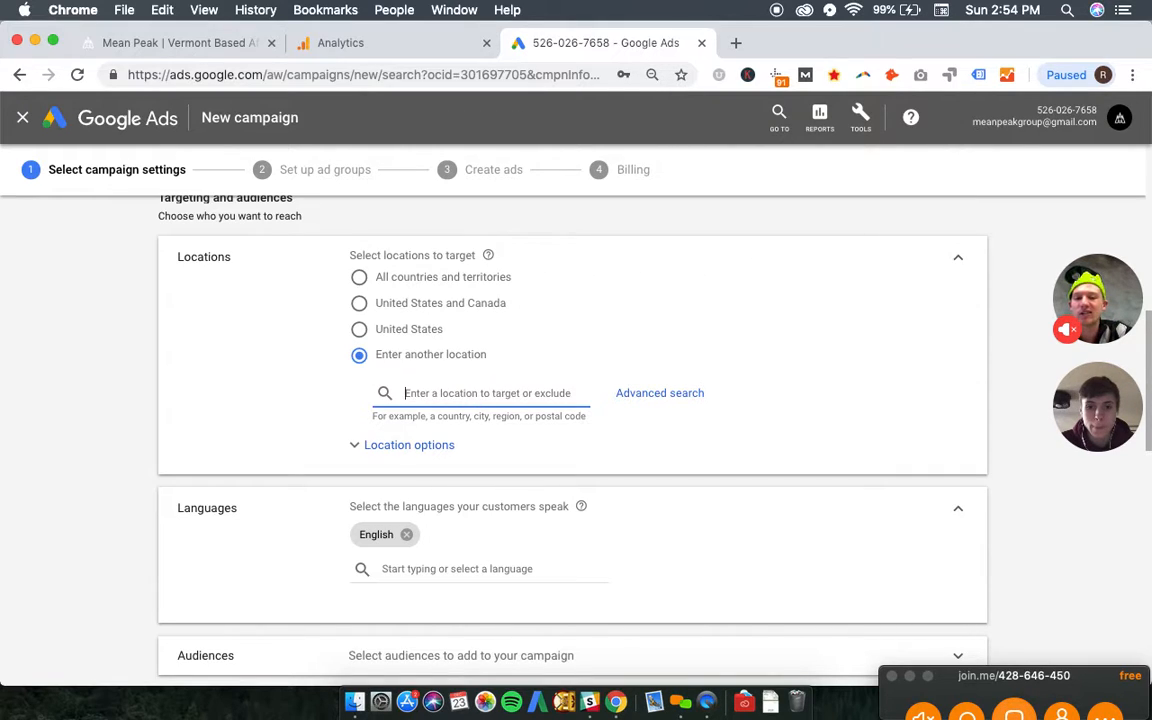
# - Add the states of Vermont, Massachusetts, Connecticut and New Hampshire as the campaign's targeted locations
pyautogui.write('vermont')
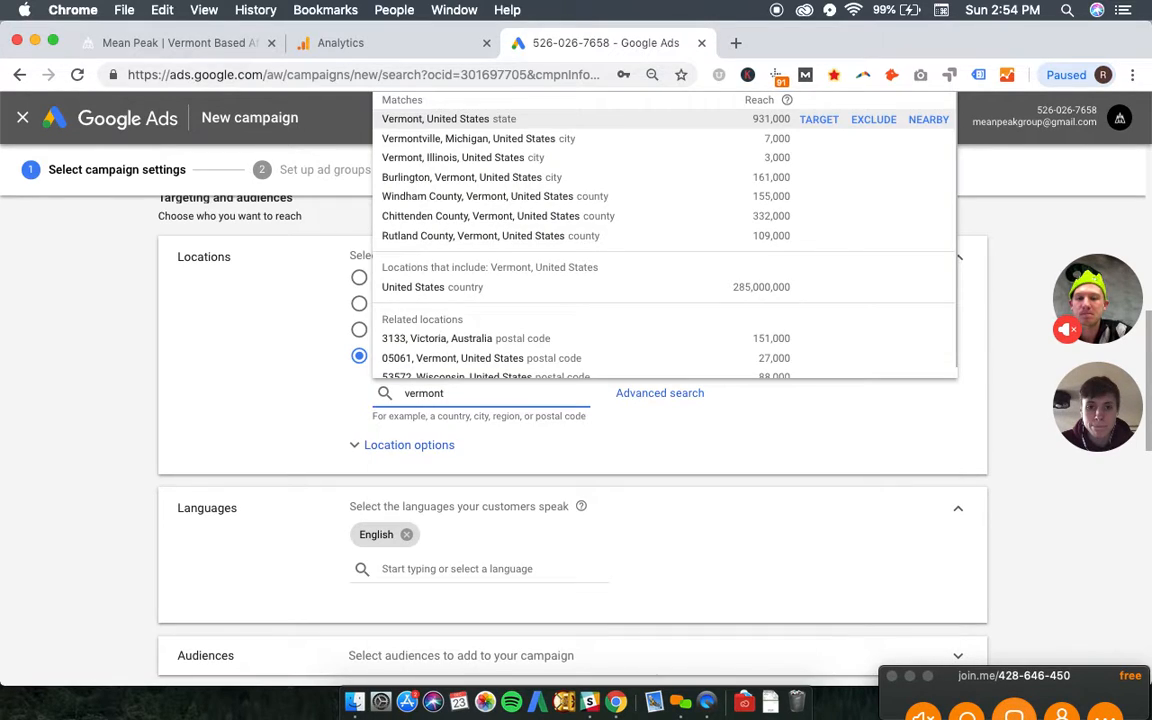
pyautogui.press('Return')
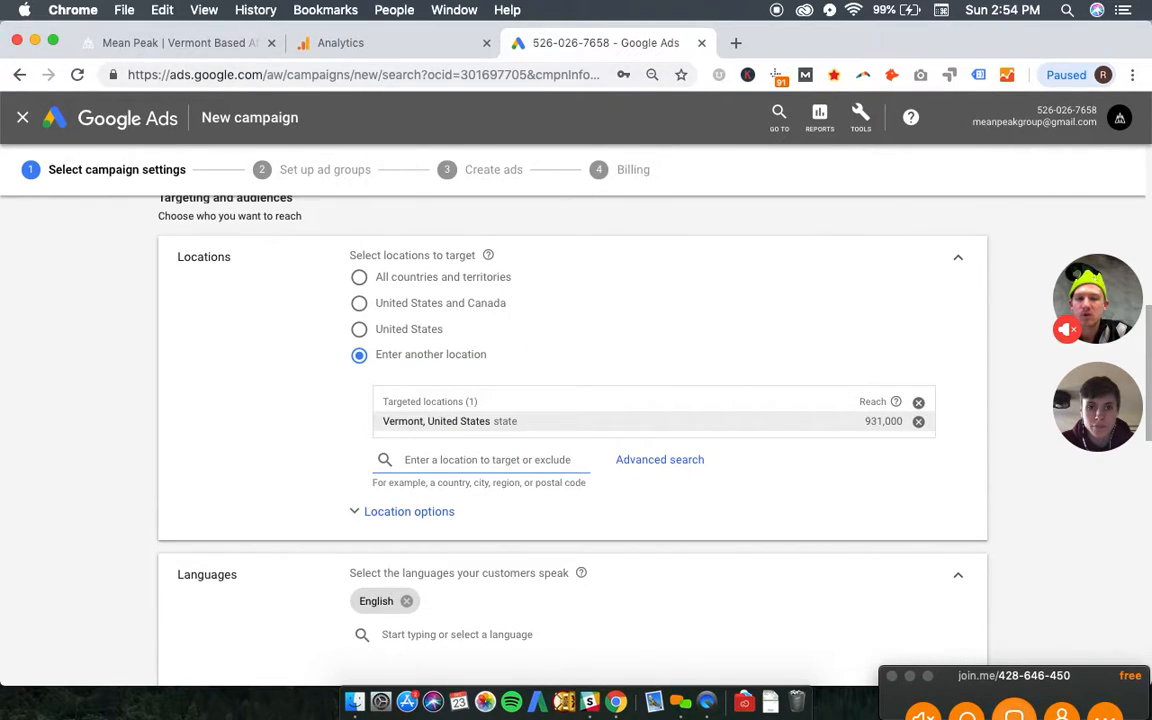
pyautogui.write('mass')
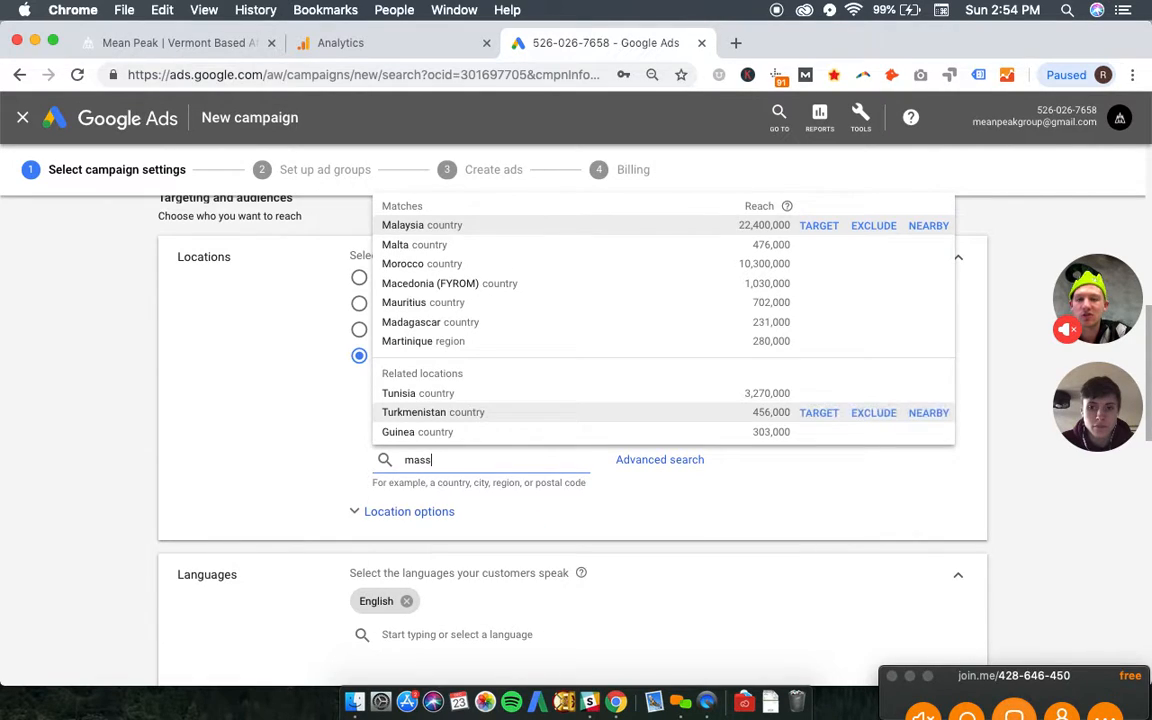
pyautogui.press('Return')
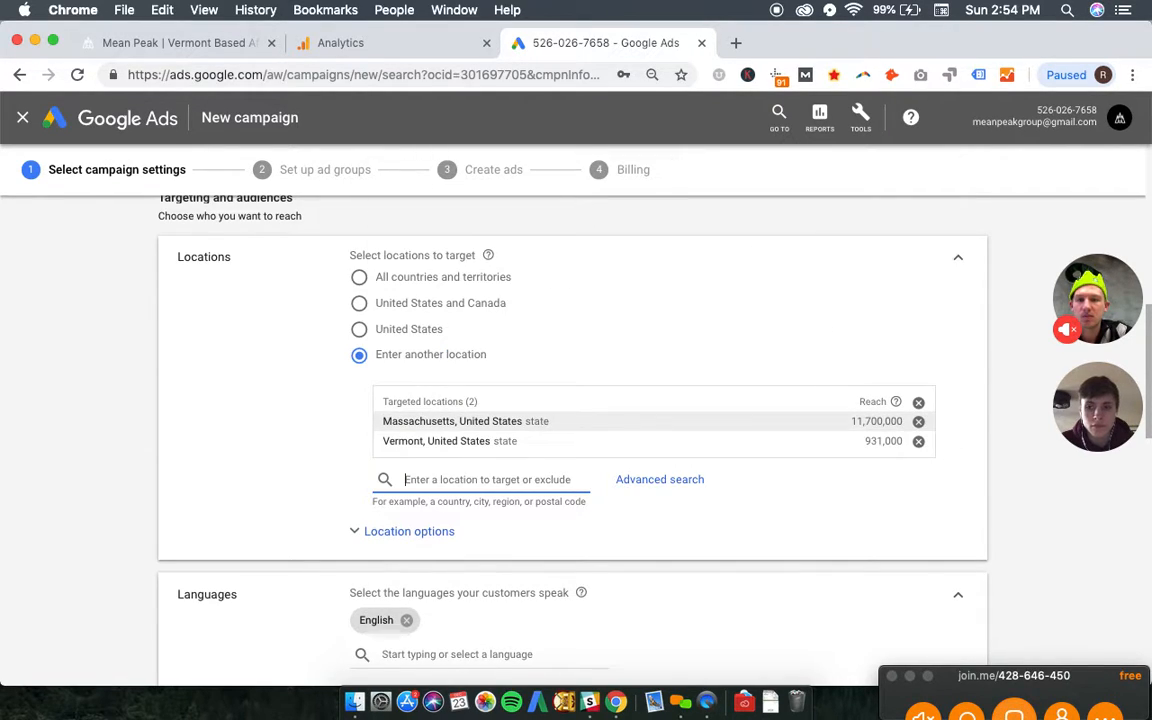
pyautogui.write('Connect')
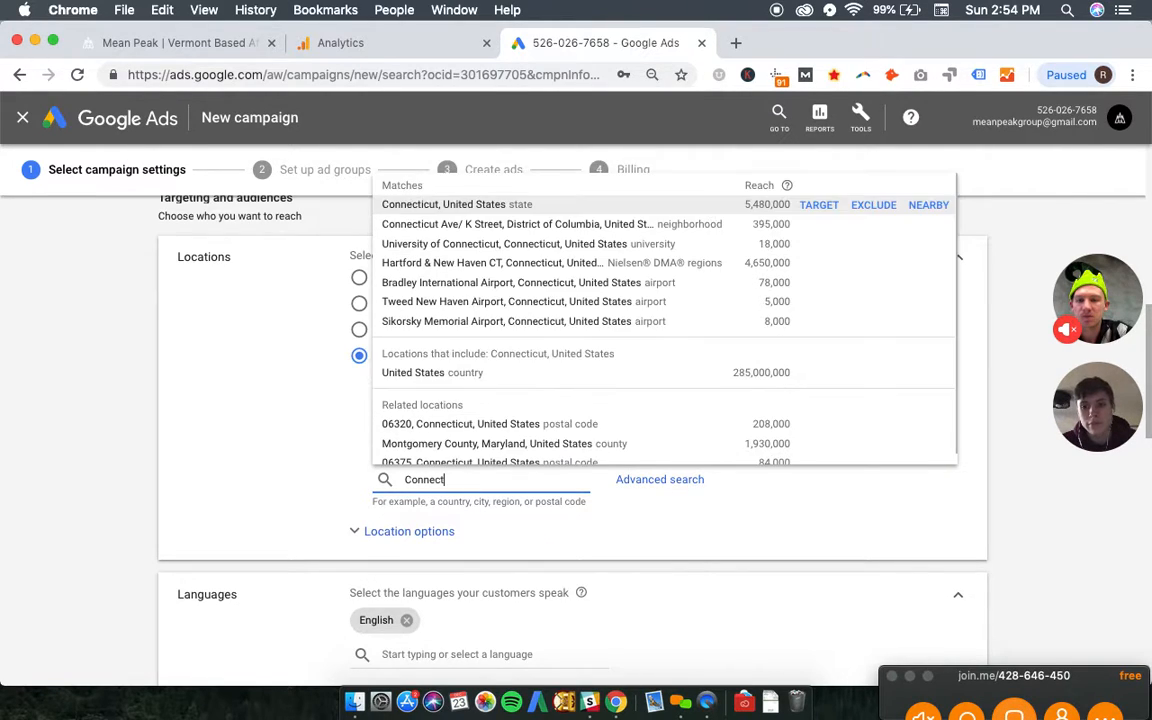
pyautogui.press('Return')
pyautogui.write('New')
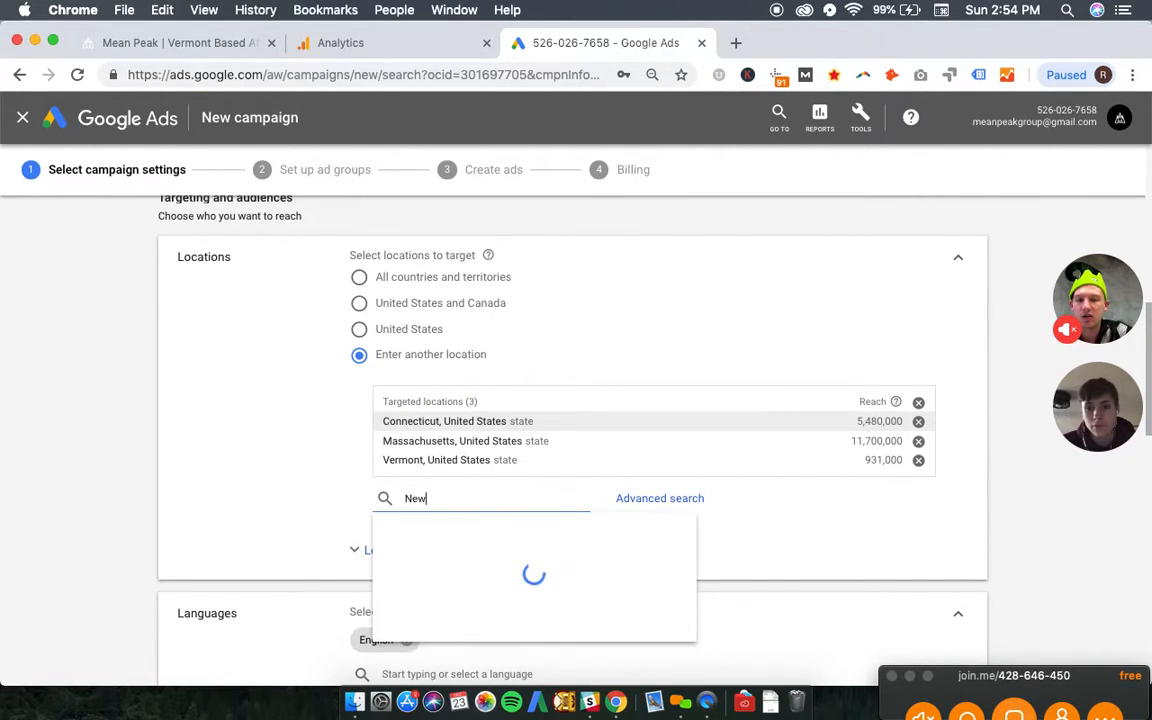
pyautogui.write(' Hamp')
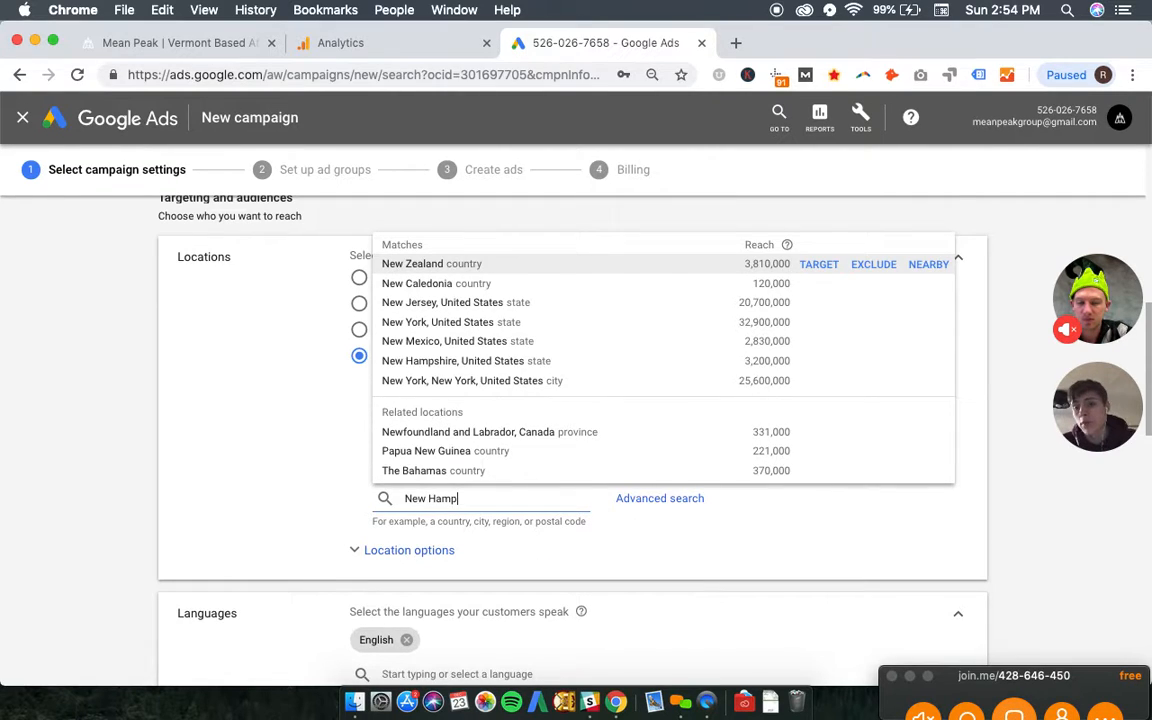
pyautogui.press('Return')
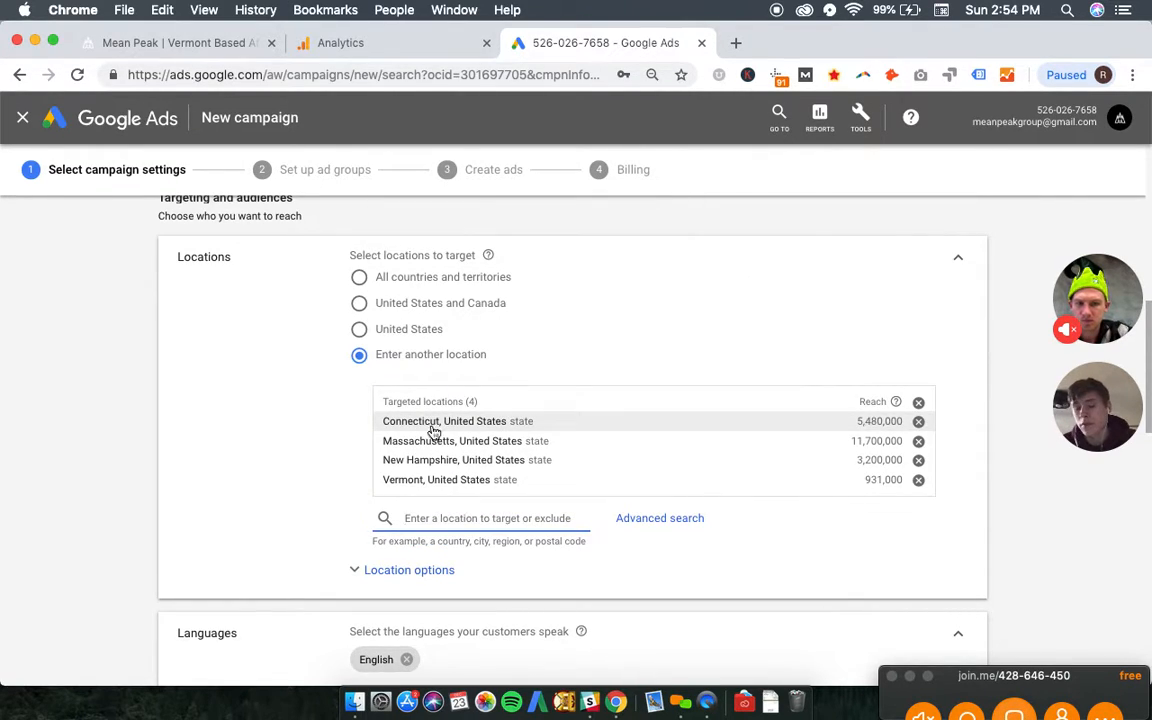
pyautogui.click(265, 433)
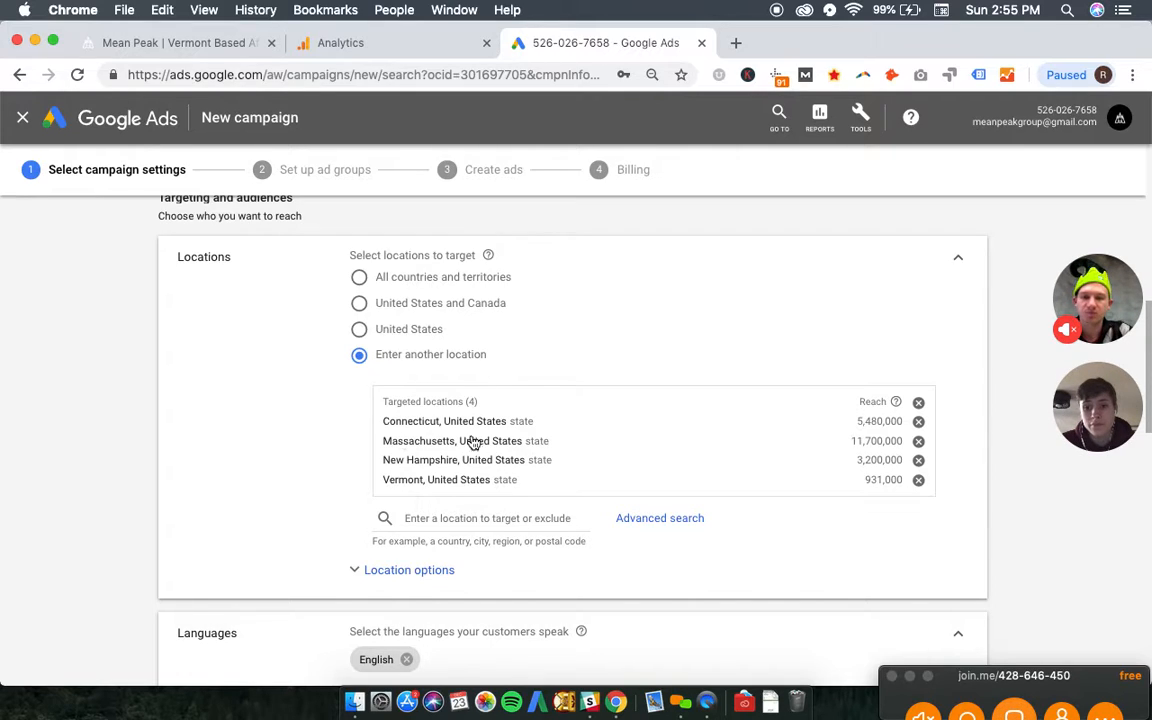
# - Set the campaign's average daily budget to $10
pyautogui.scroll(-2, 314, 391)
pyautogui.scroll(-1, 314, 391)
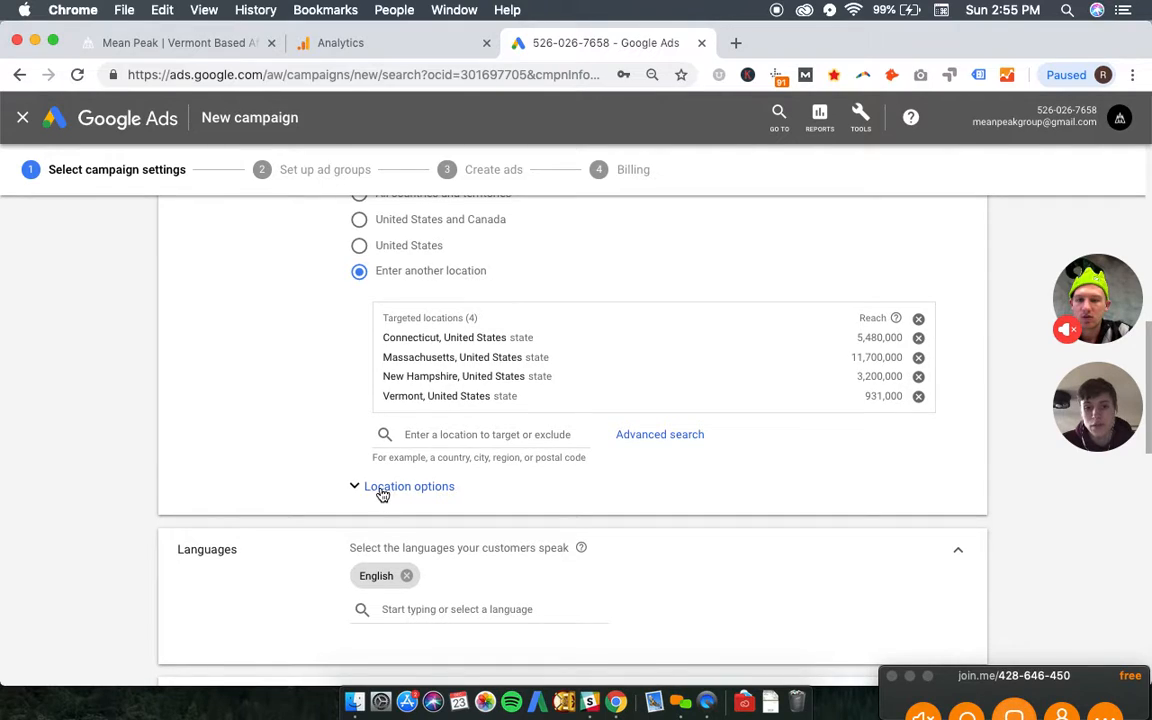
pyautogui.scroll(-4, 283, 342)
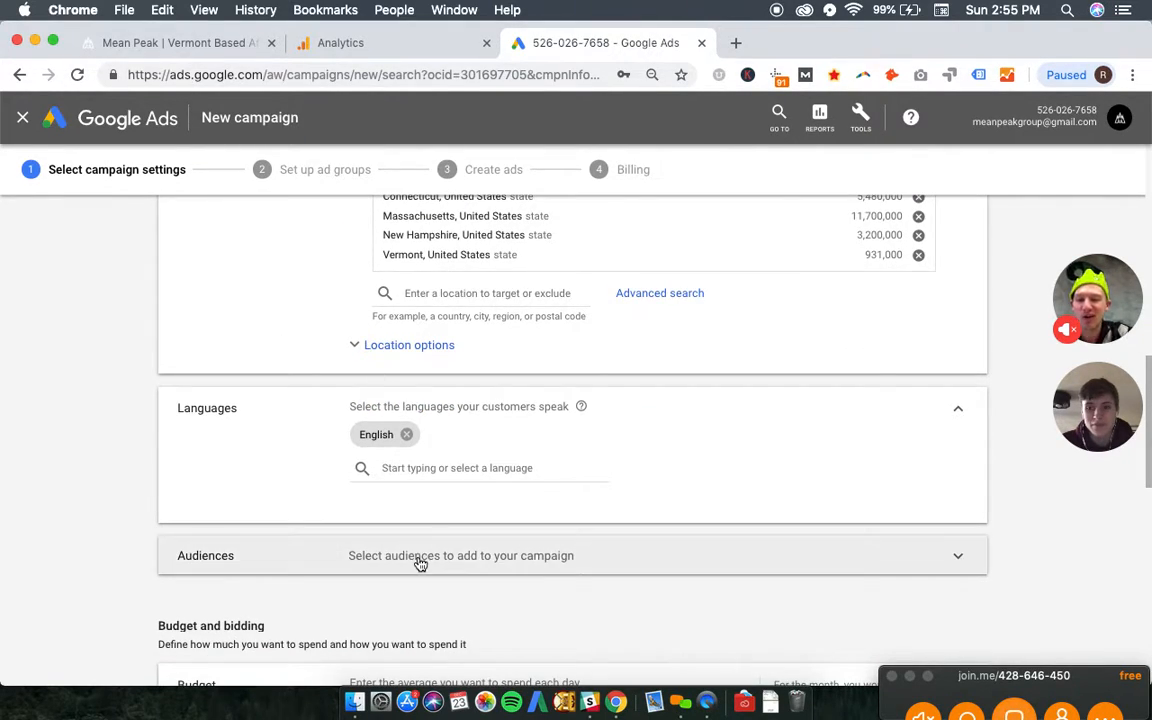
pyautogui.scroll(-5, 140, 417)
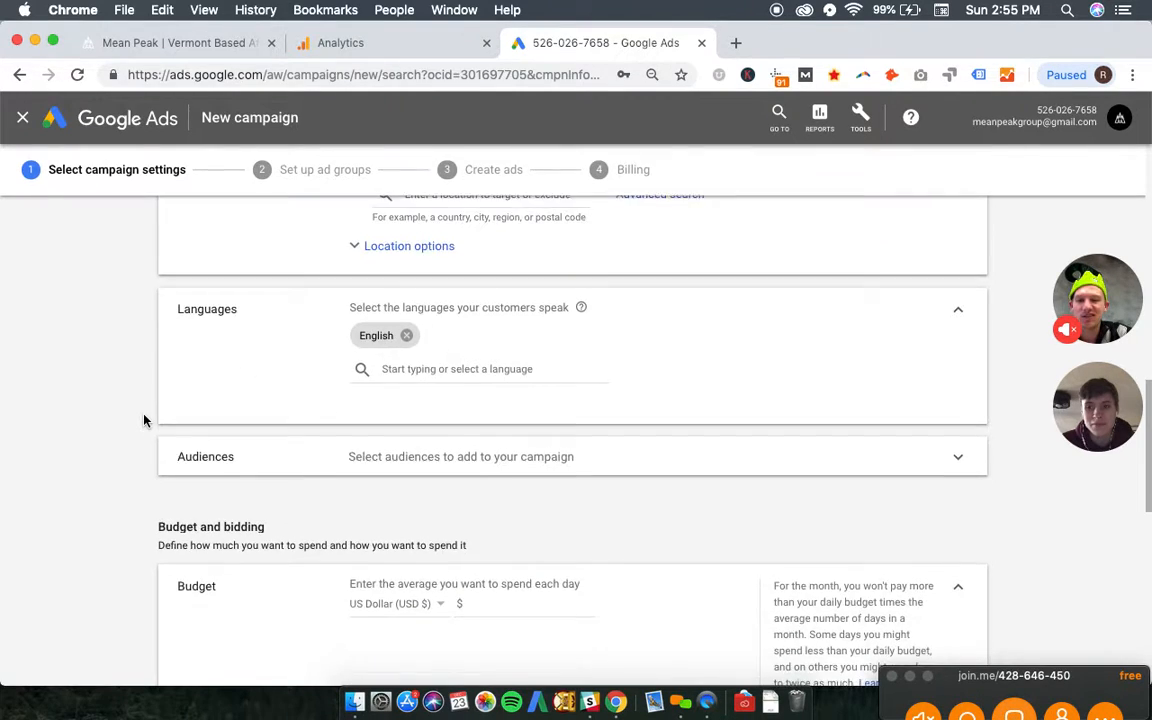
pyautogui.scroll(-2, 420, 410)
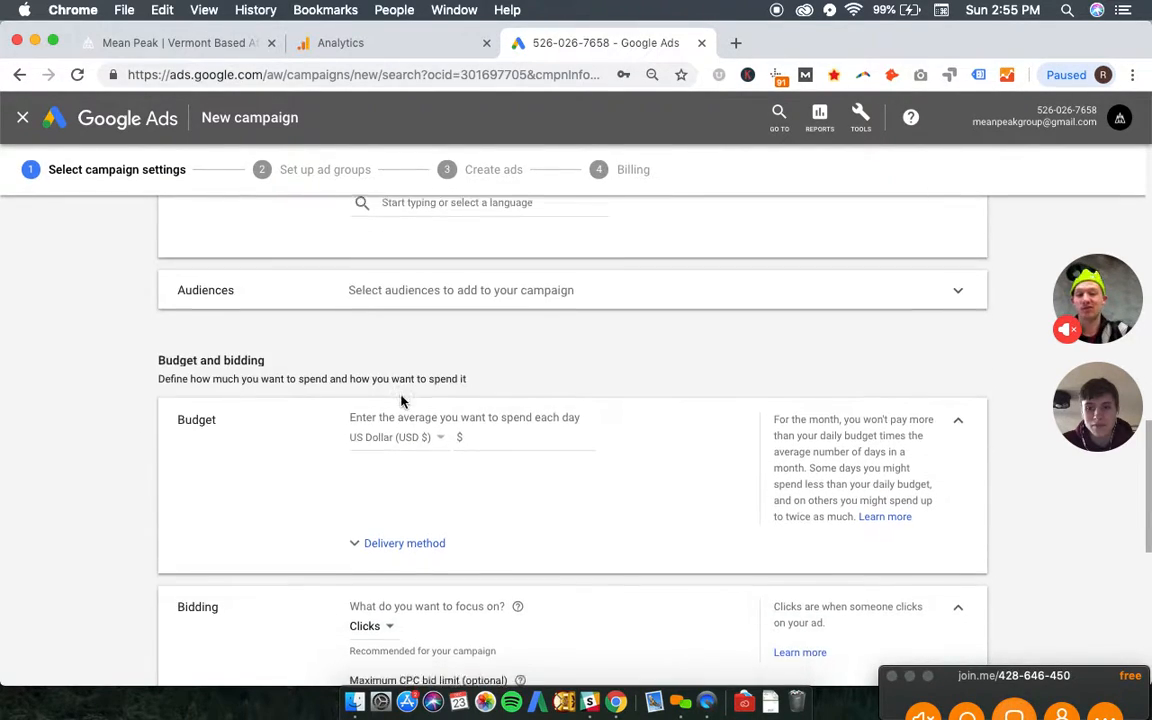
pyautogui.click(494, 419)
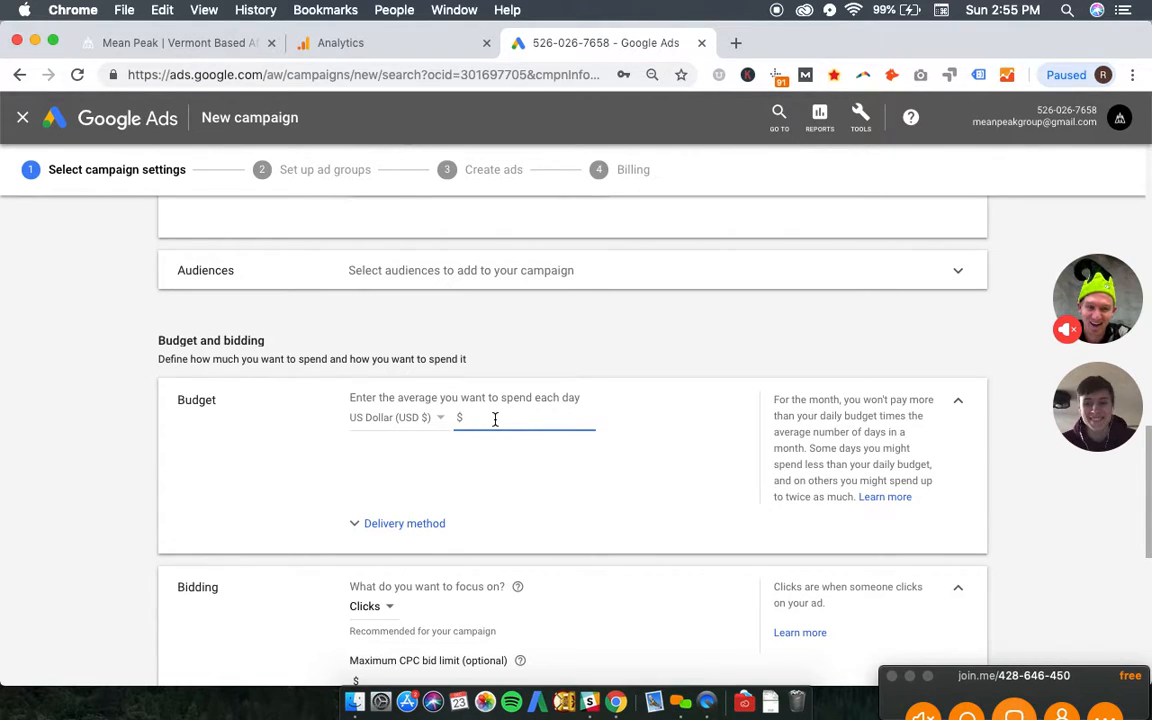
pyautogui.write('10')
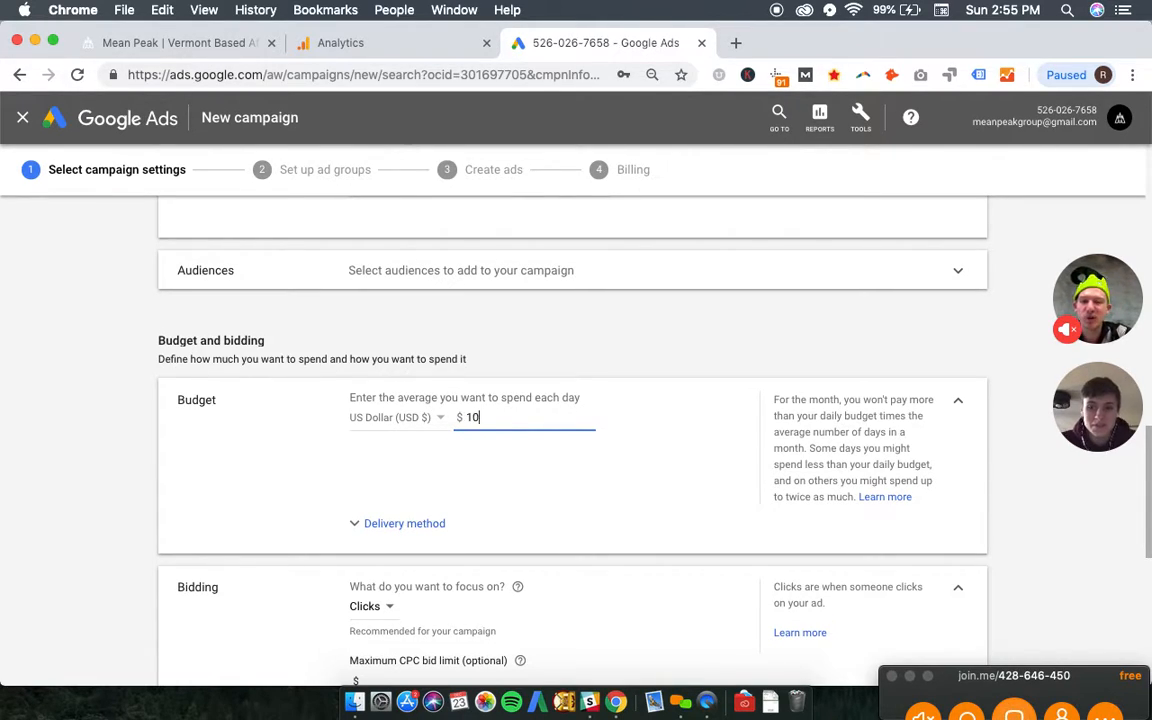
pyautogui.click(143, 378)
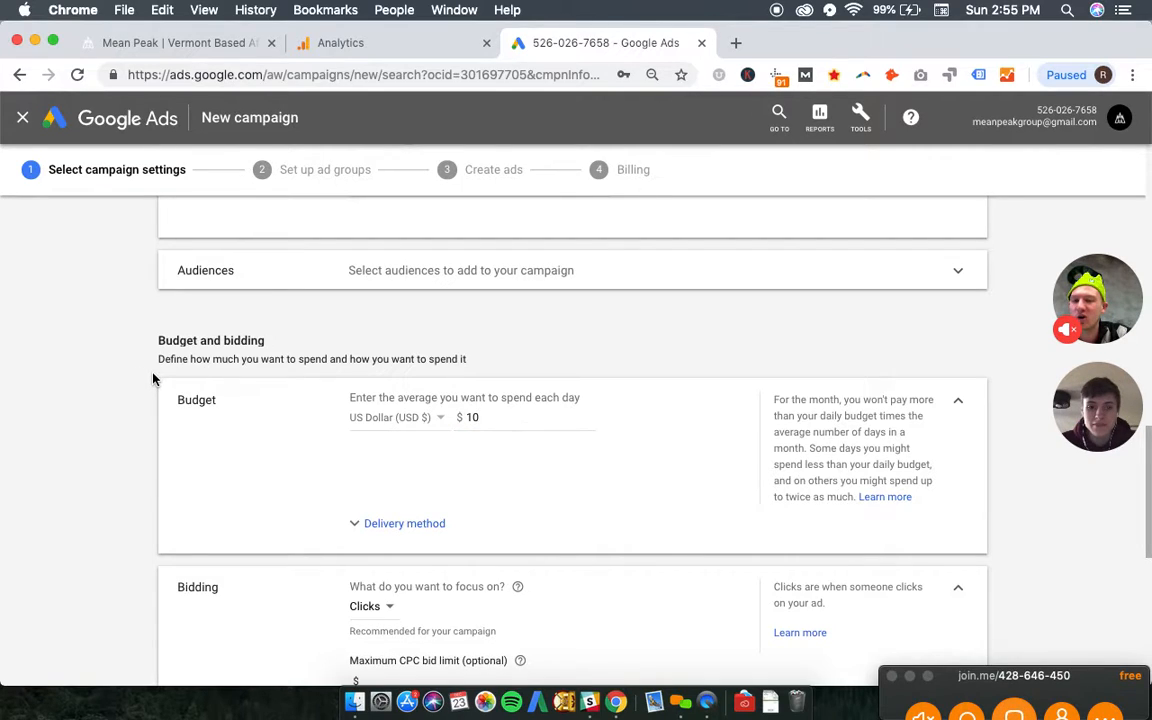
# - Set the maximum CPC bid limit to $1.00 in the bidding section
pyautogui.scroll(-2, 146, 379)
pyautogui.scroll(-2, 146, 379)
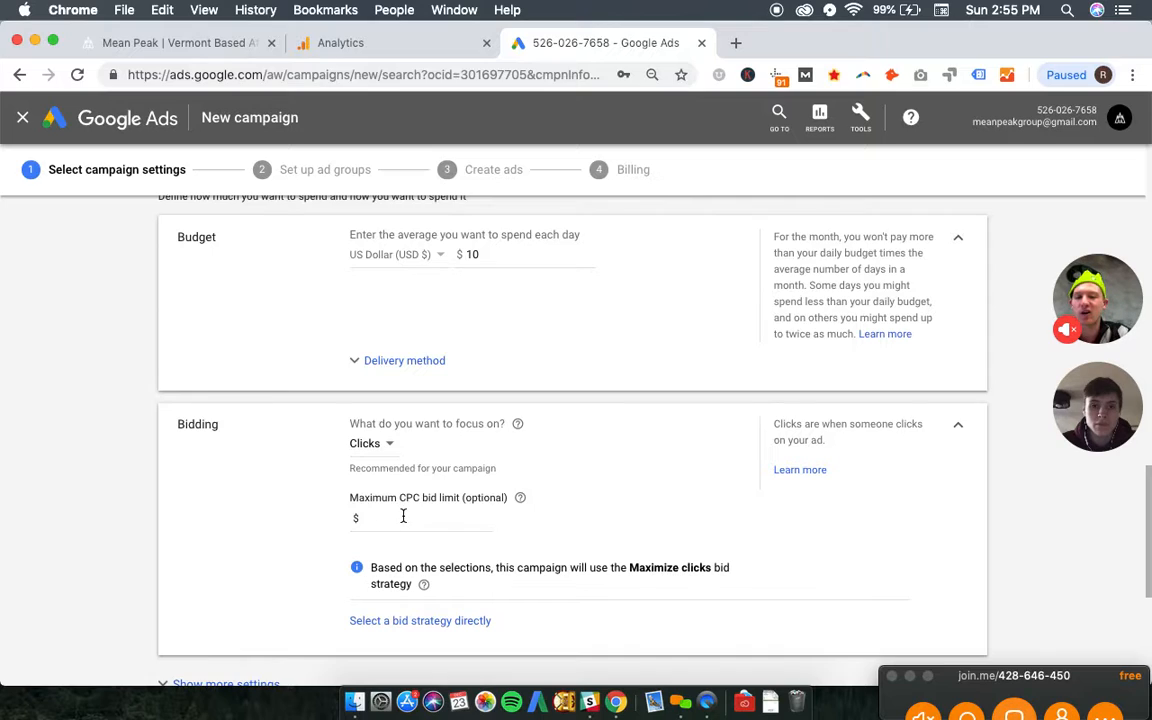
pyautogui.click(421, 520)
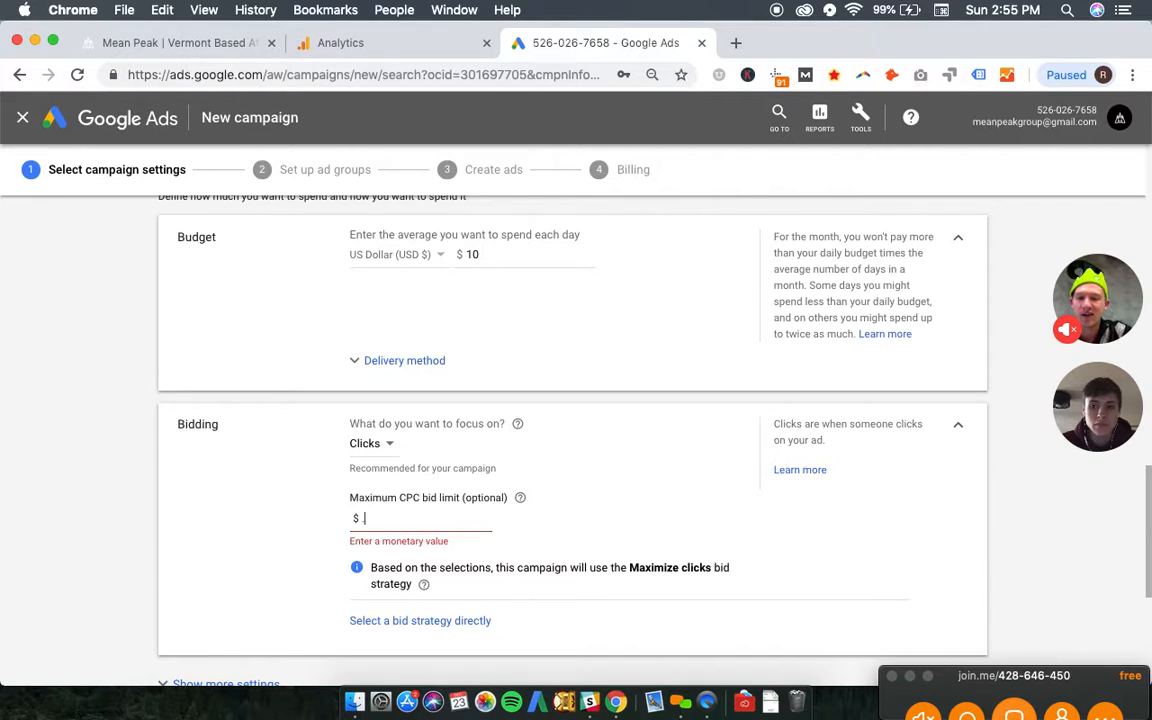
pyautogui.write('1')
pyautogui.click(300, 518)
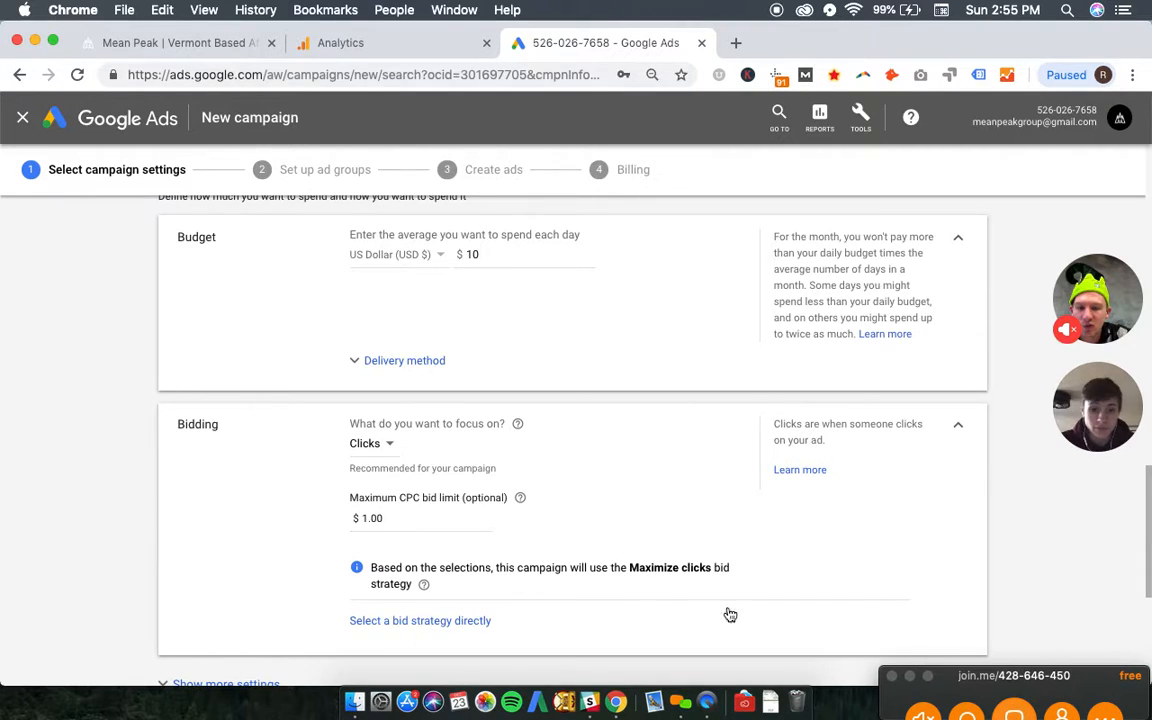
# - Switch bidding to direct strategy selection, set the bid strategy to Enhanced CPC, and keep it after reviewing the other strategies
pyautogui.click(406, 621)
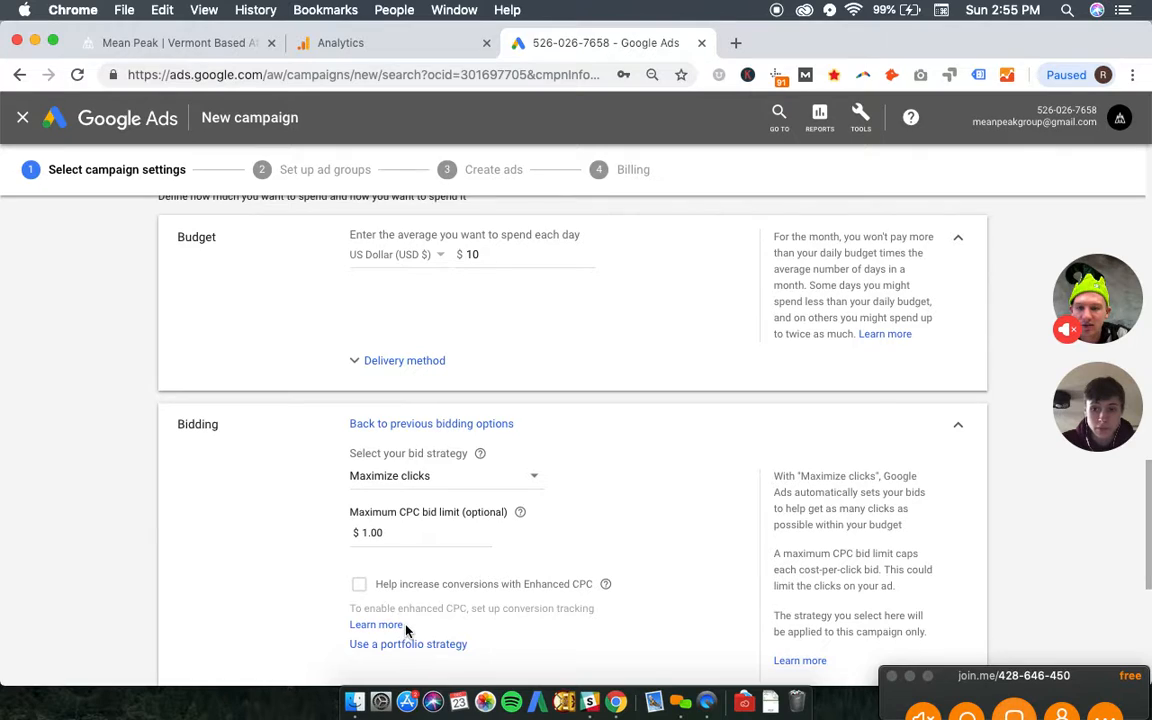
pyautogui.scroll(-1, 445, 500)
pyautogui.click(451, 462)
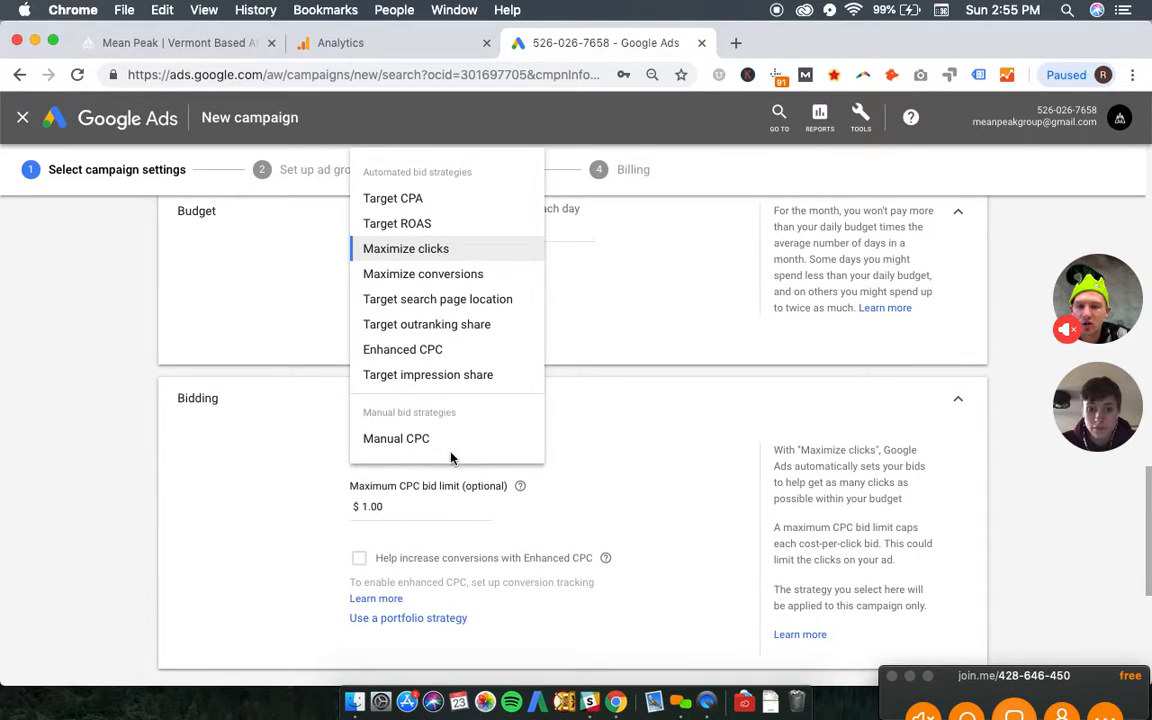
pyautogui.click(432, 349)
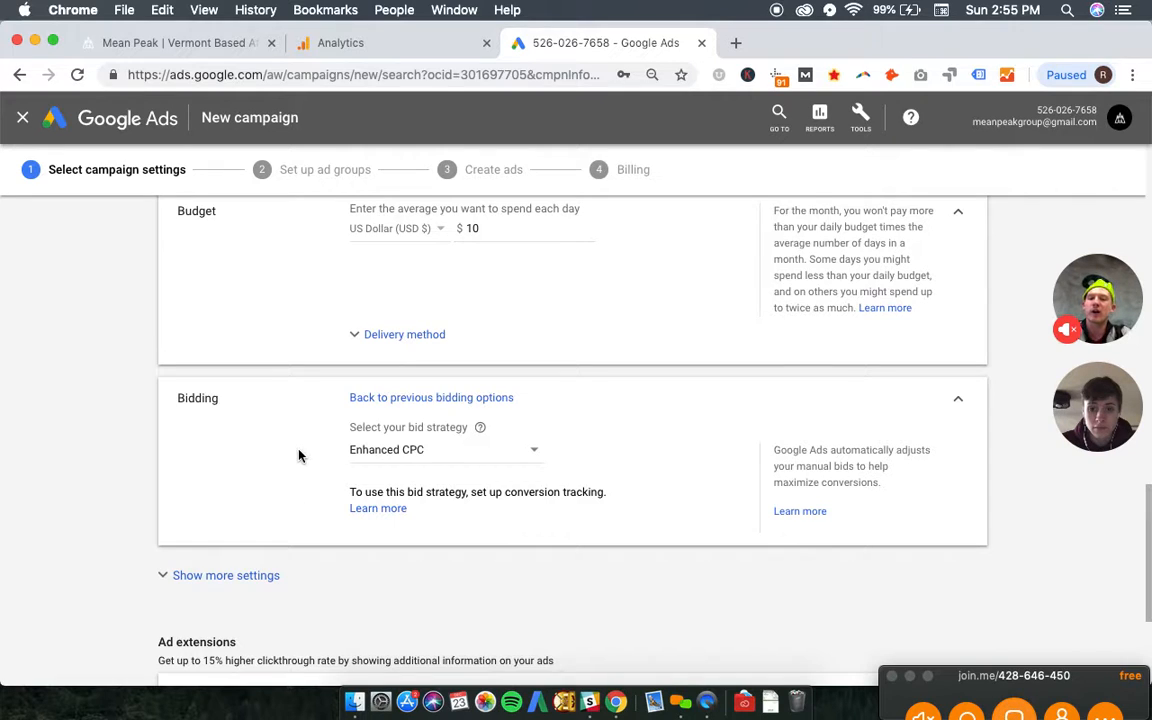
pyautogui.scroll(2, 336, 466)
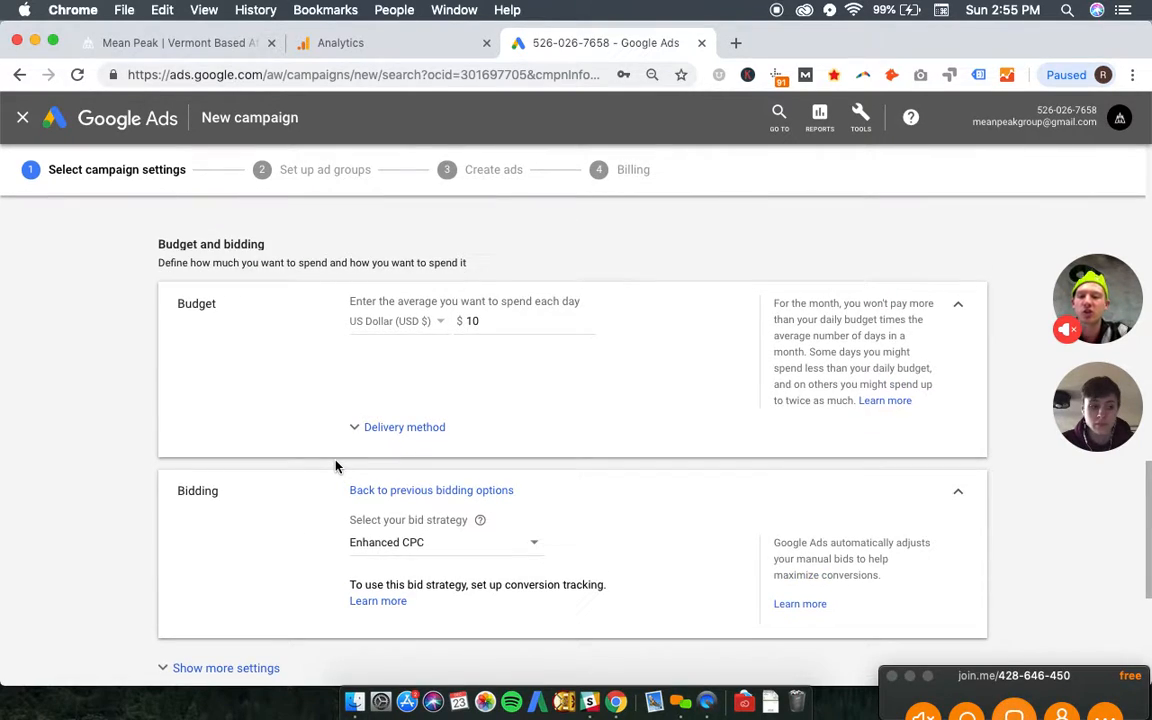
pyautogui.click(438, 556)
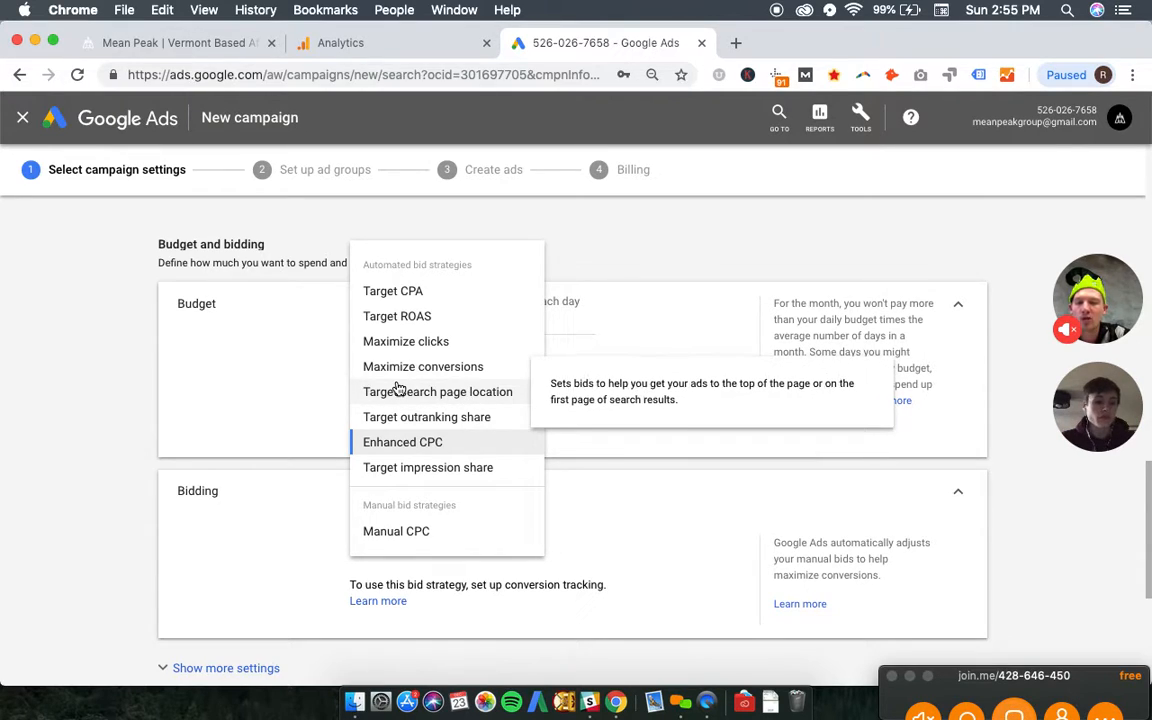
pyautogui.click(136, 486)
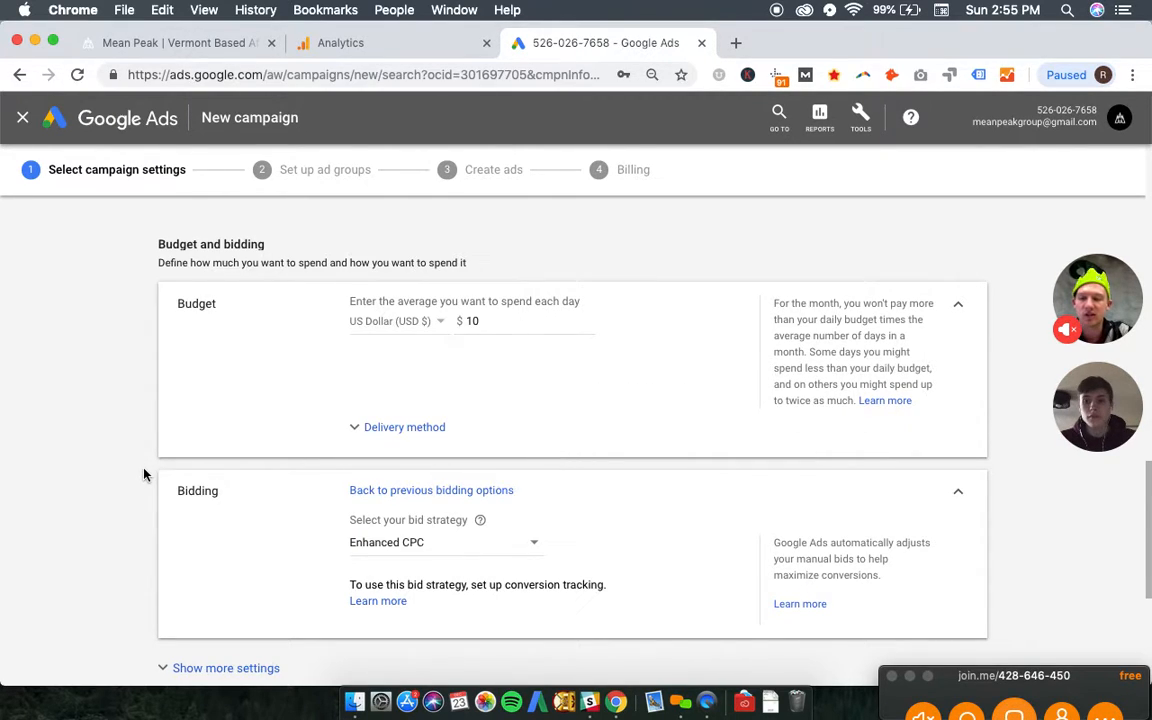
# - Expand the additional budget and bidding settings to show the ad schedule and ad rotation
pyautogui.scroll(-1, 144, 474)
pyautogui.scroll(-5, 144, 474)
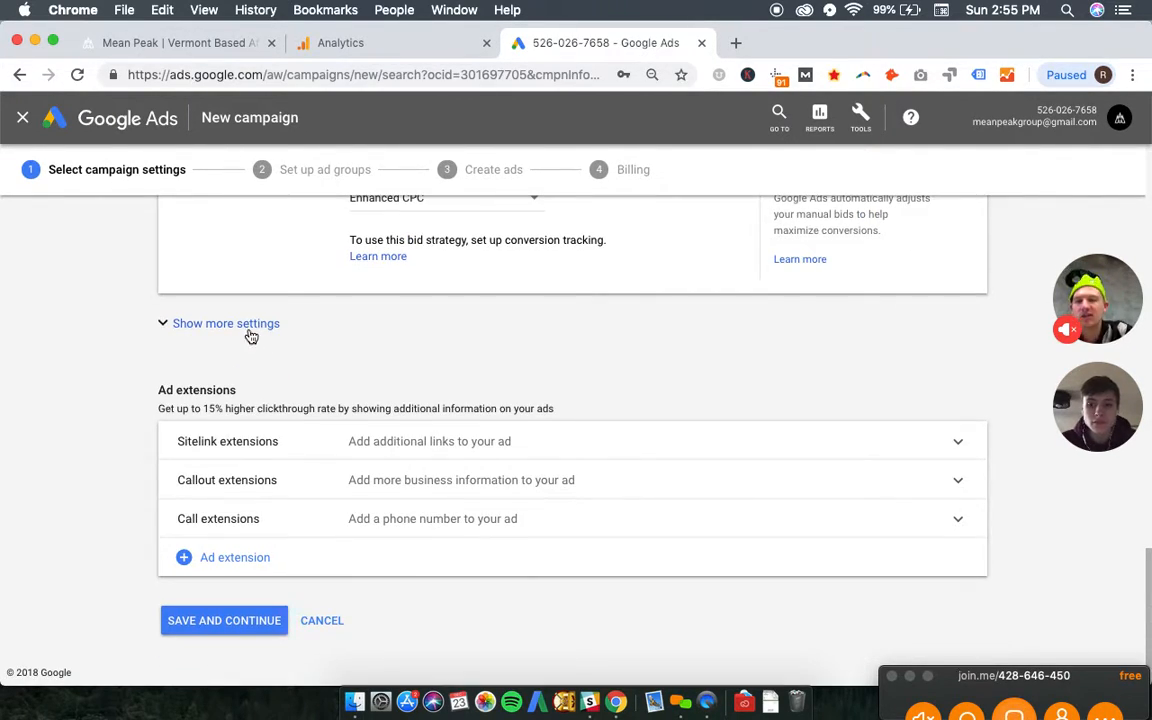
pyautogui.click(248, 326)
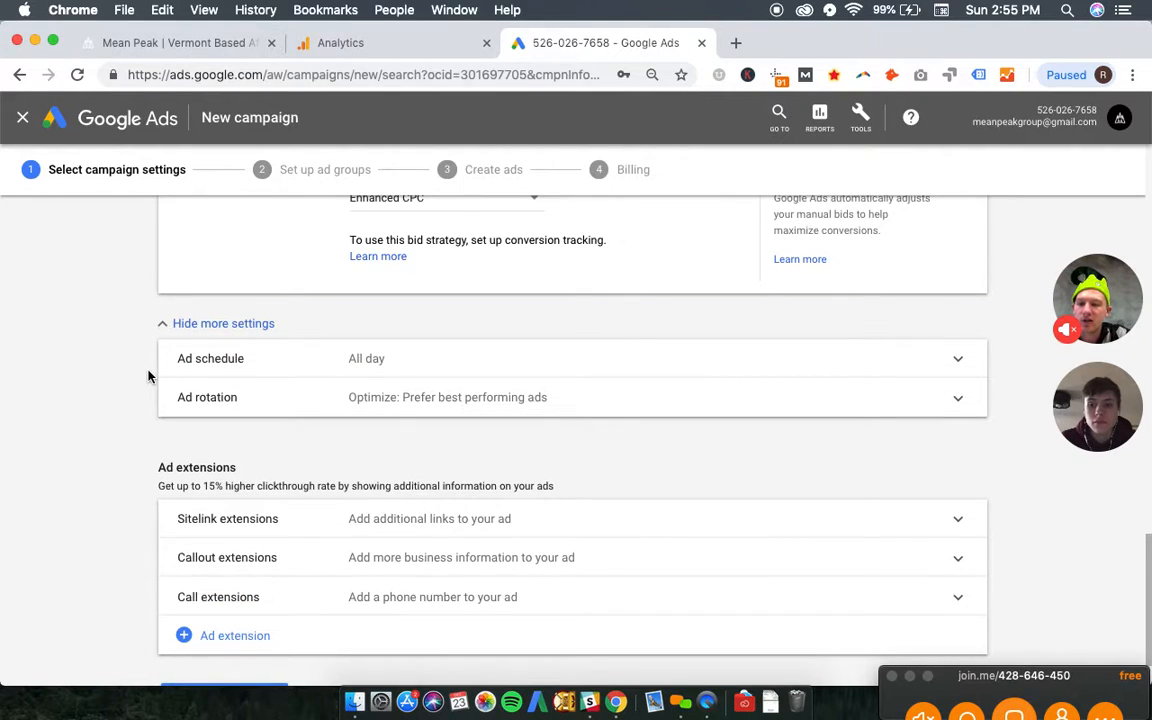
pyautogui.scroll(-2, 148, 376)
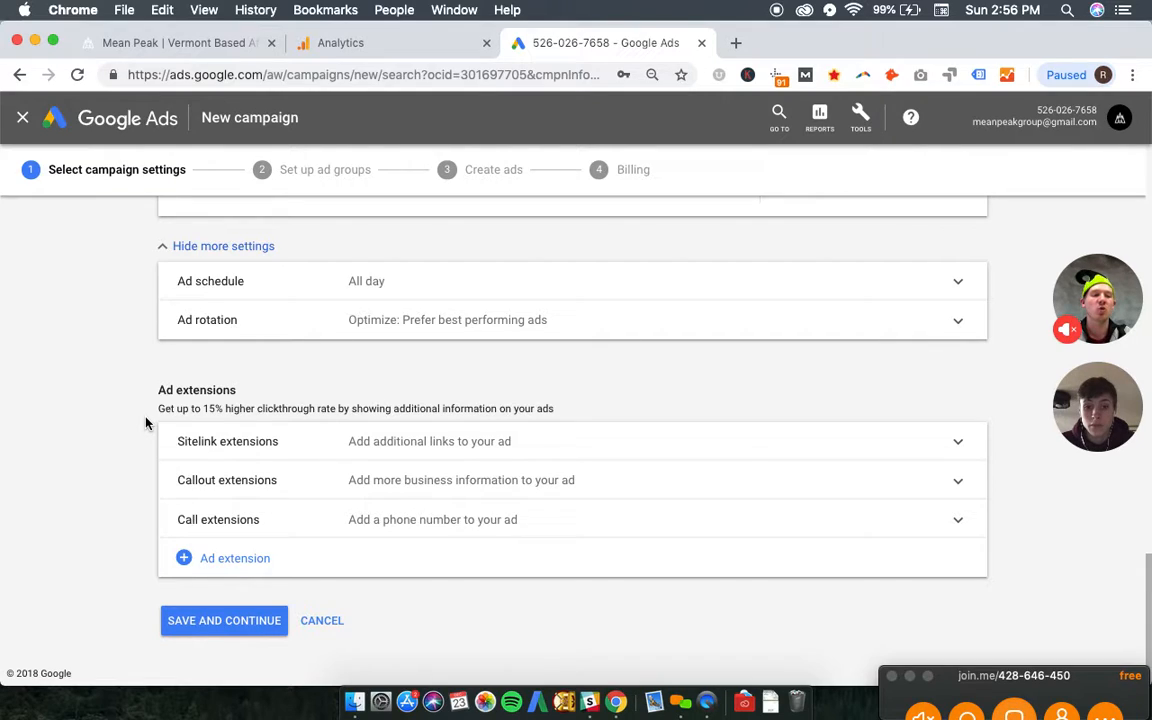
# - Review the available bid strategies for the campaign, including the Maximize clicks description, and keep Enhanced CPC
pyautogui.scroll(5, 145, 423)
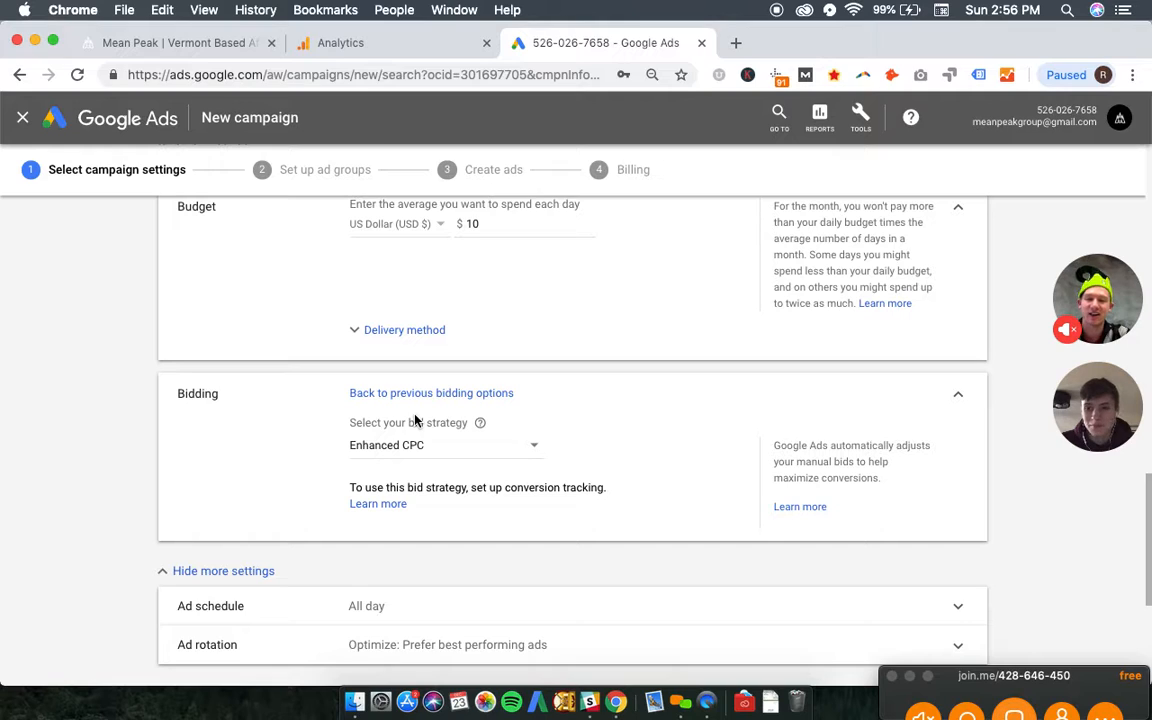
pyautogui.scroll(-5, 126, 504)
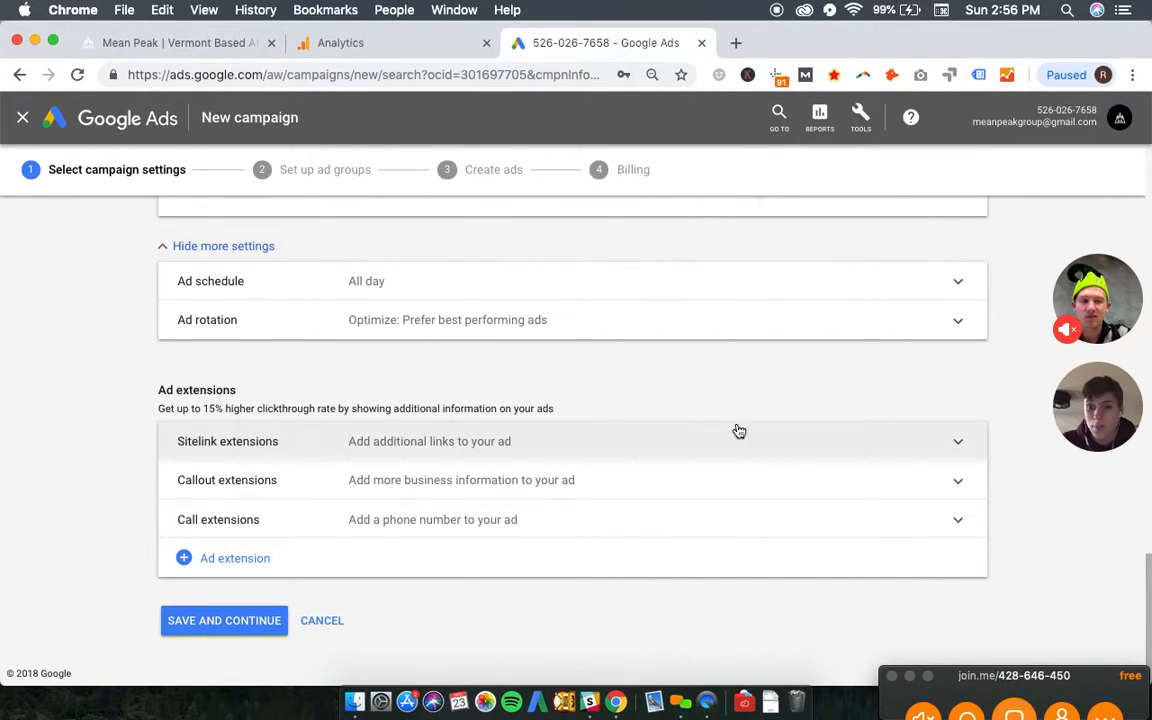
pyautogui.scroll(3, 991, 433)
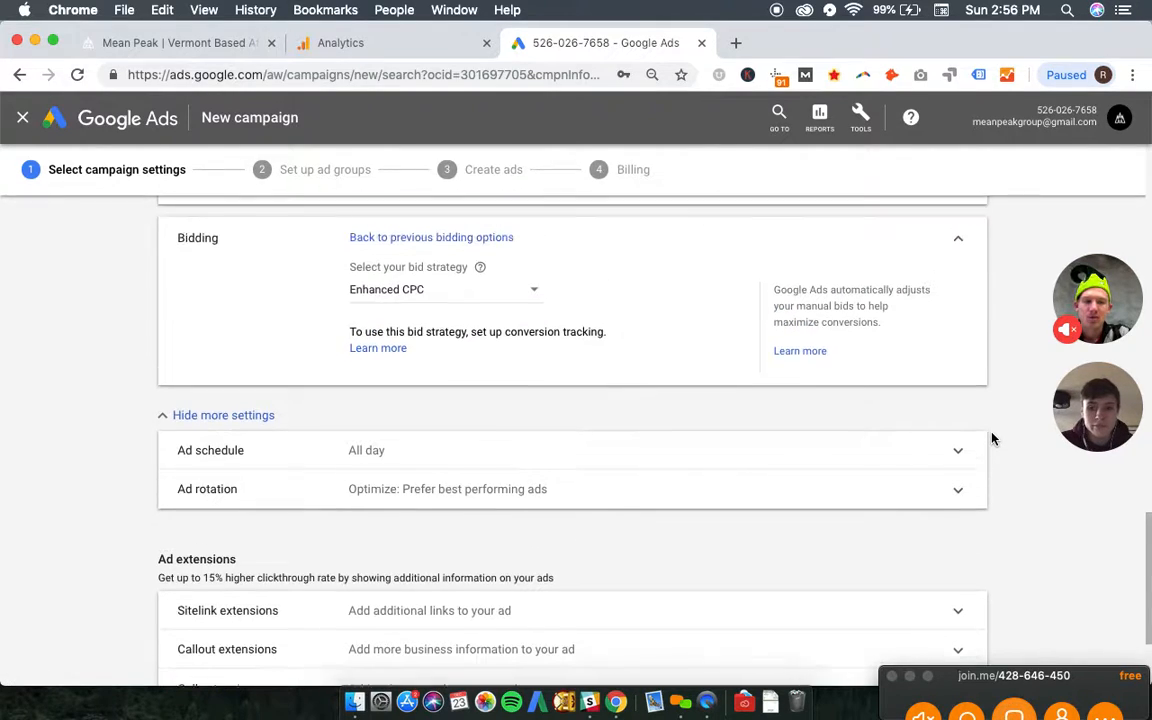
pyautogui.scroll(1, 992, 397)
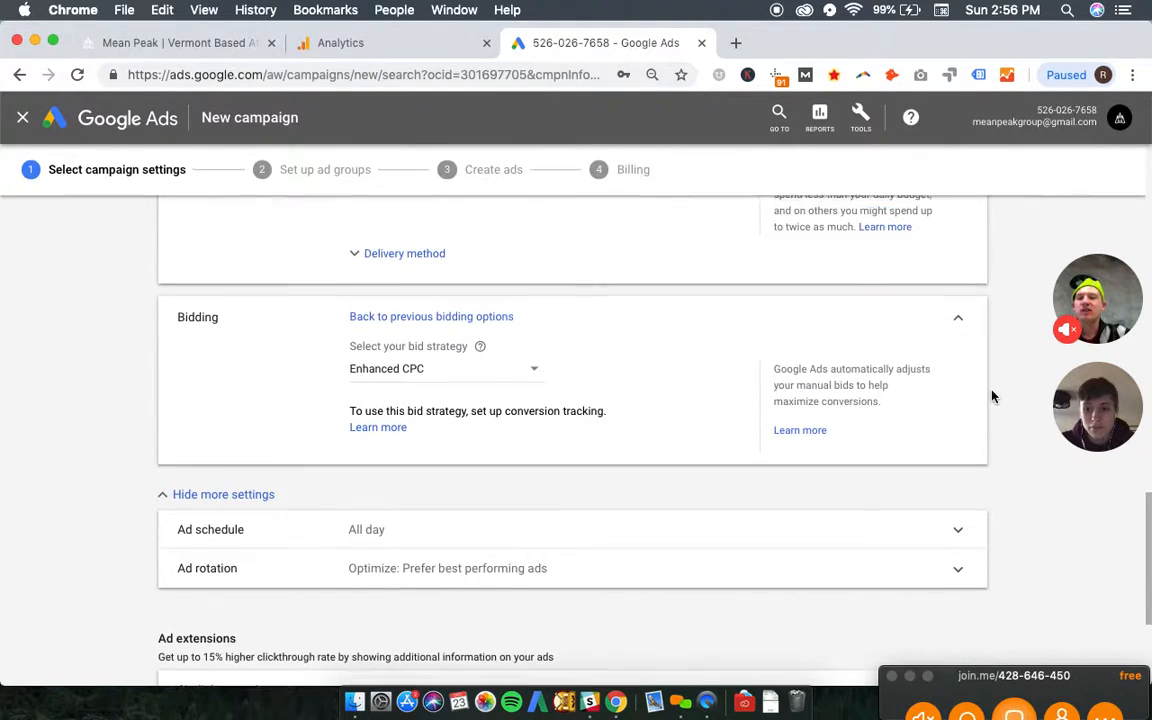
pyautogui.click(509, 383)
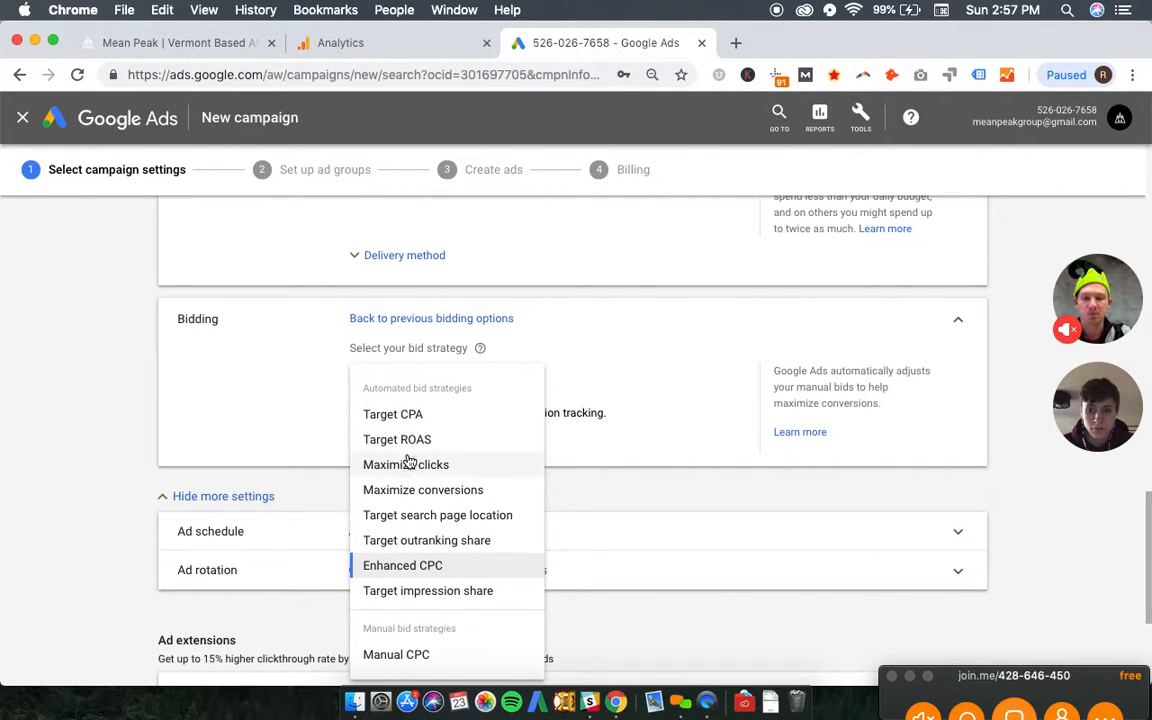
pyautogui.moveTo(410, 468)
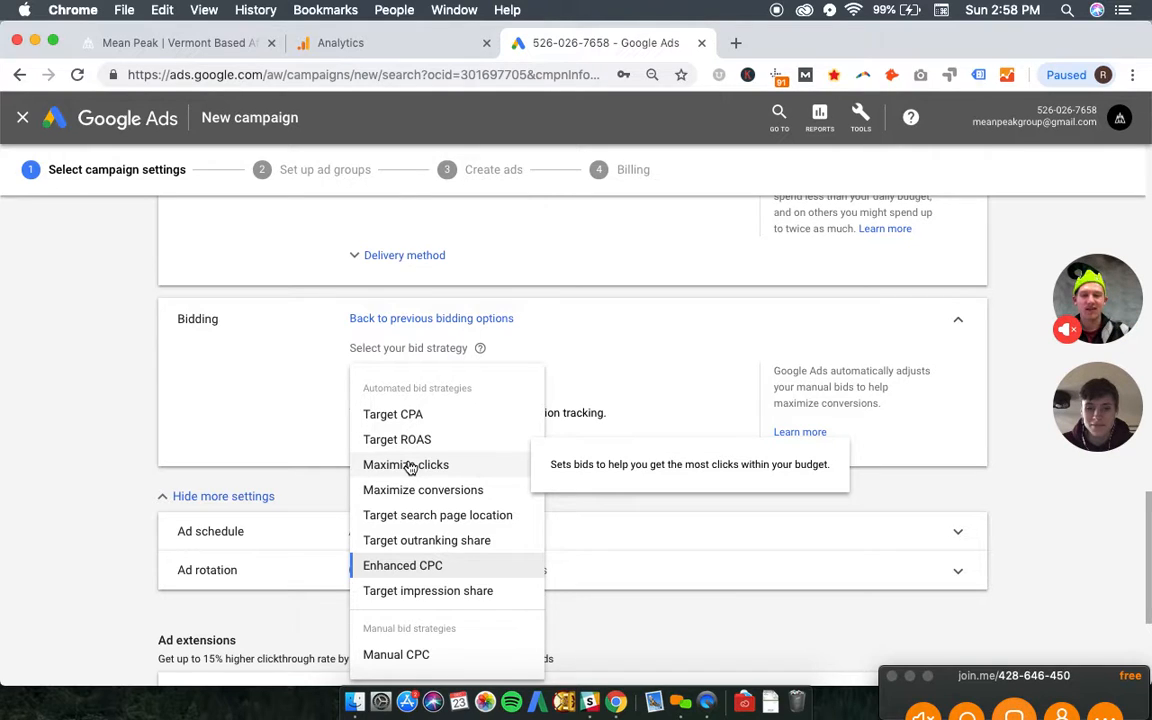
pyautogui.click(200, 527)
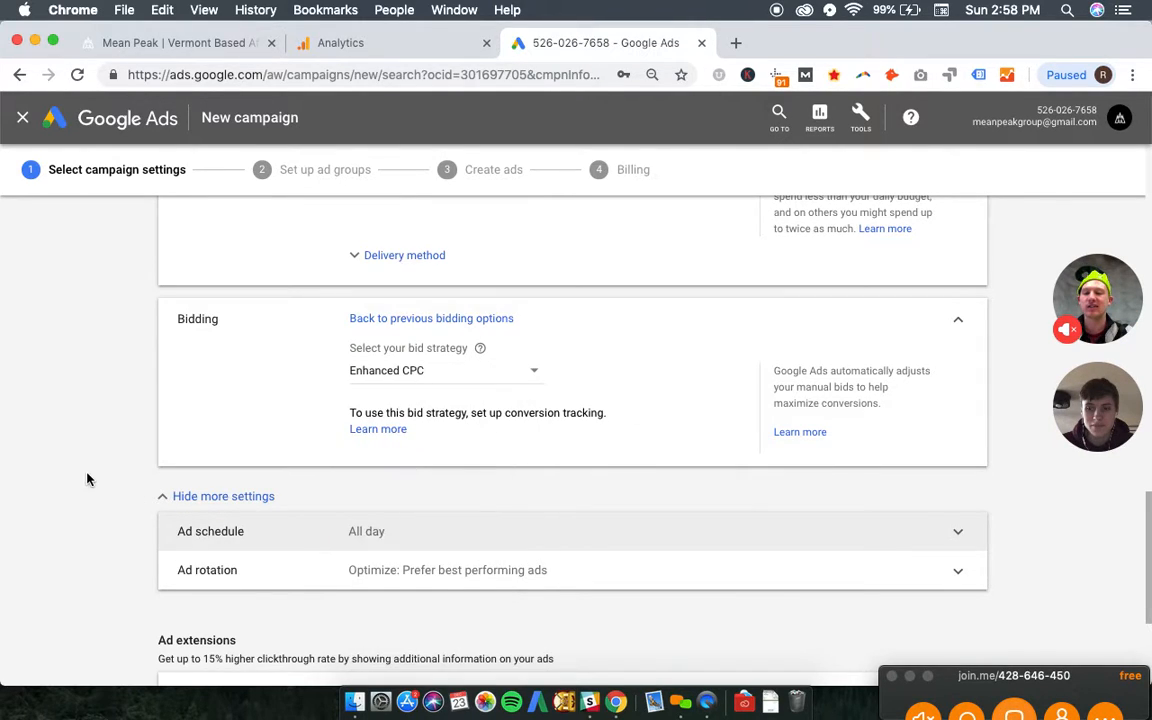
# - Examine the ad schedule and ad rotation options, then collapse both without changing them
pyautogui.scroll(-3, 95, 484)
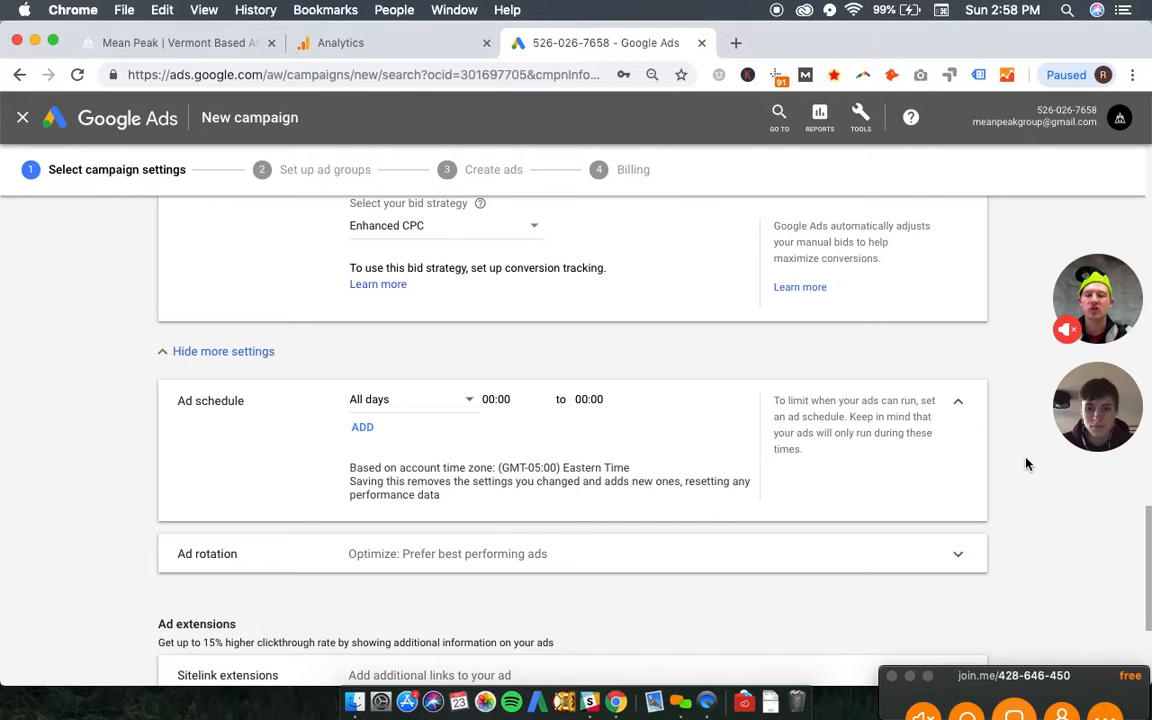
pyautogui.click(957, 405)
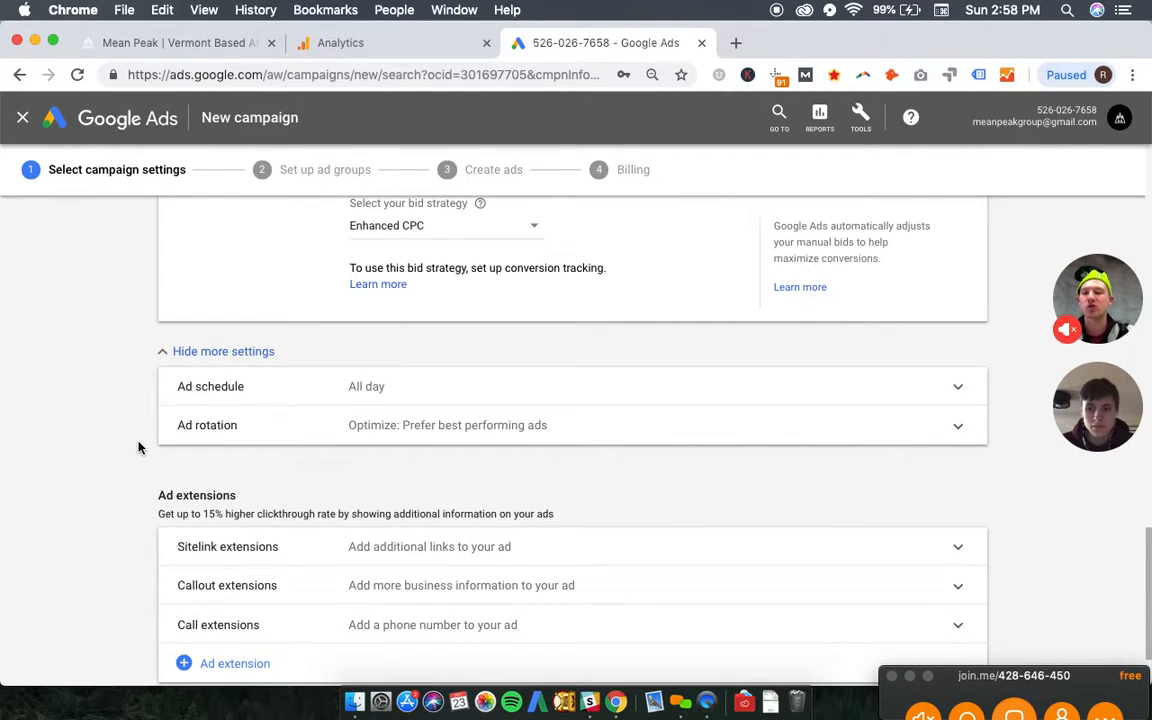
pyautogui.scroll(-1, 140, 448)
pyautogui.scroll(-1, 140, 448)
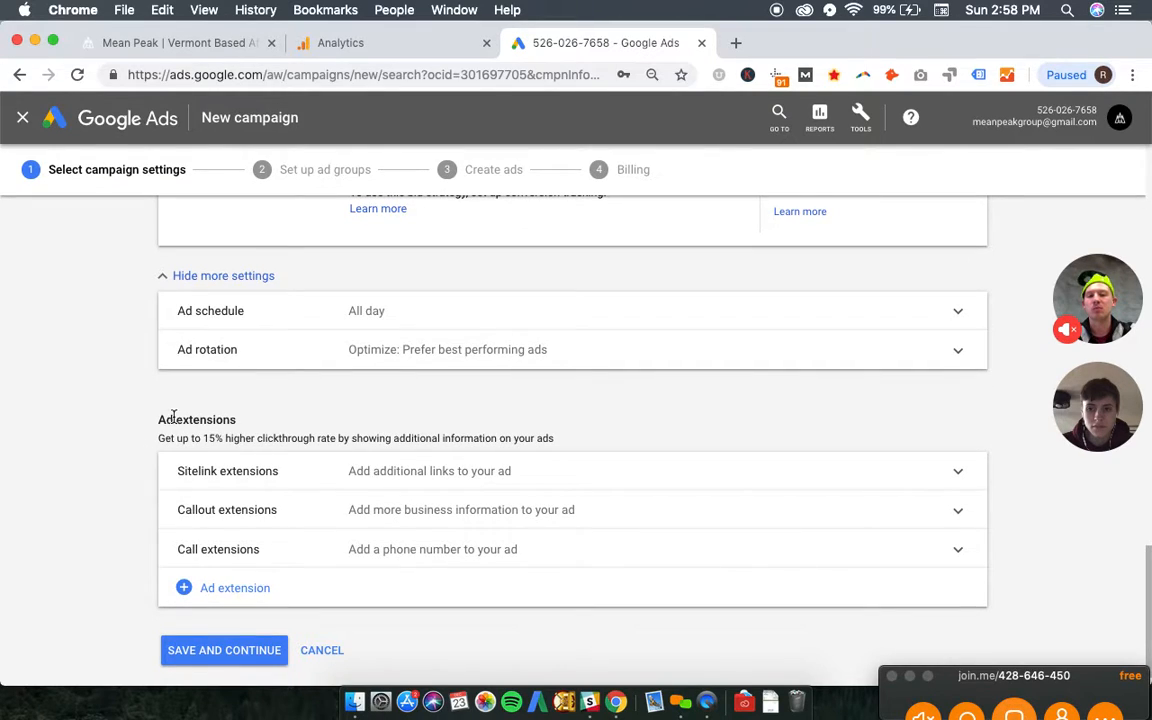
pyautogui.click(347, 350)
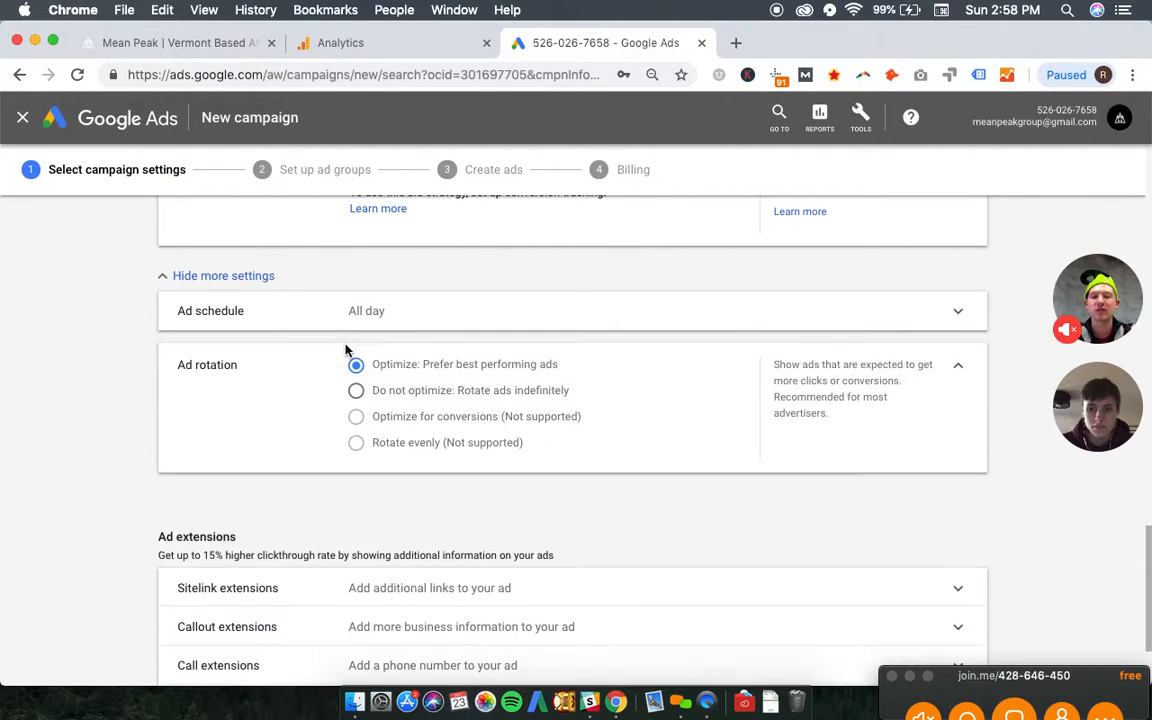
pyautogui.click(957, 367)
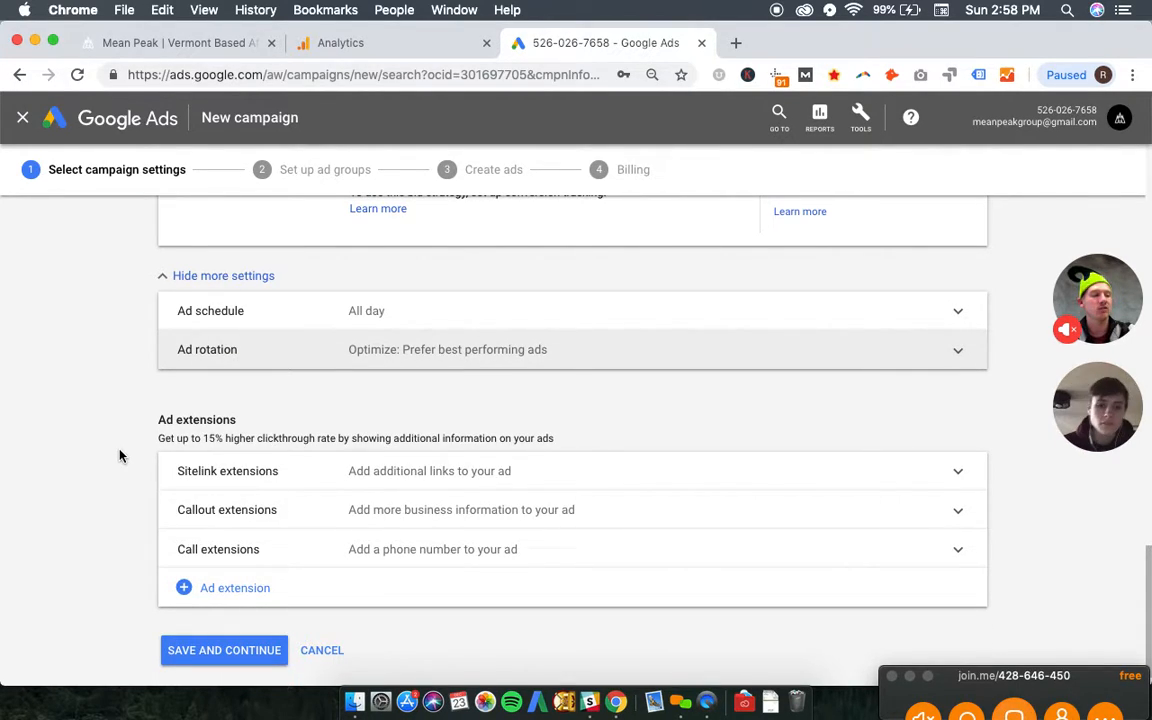
# - Start a new campaign-level sitelink extension and set the first sitelink's text to "Contact Us"
pyautogui.click(469, 474)
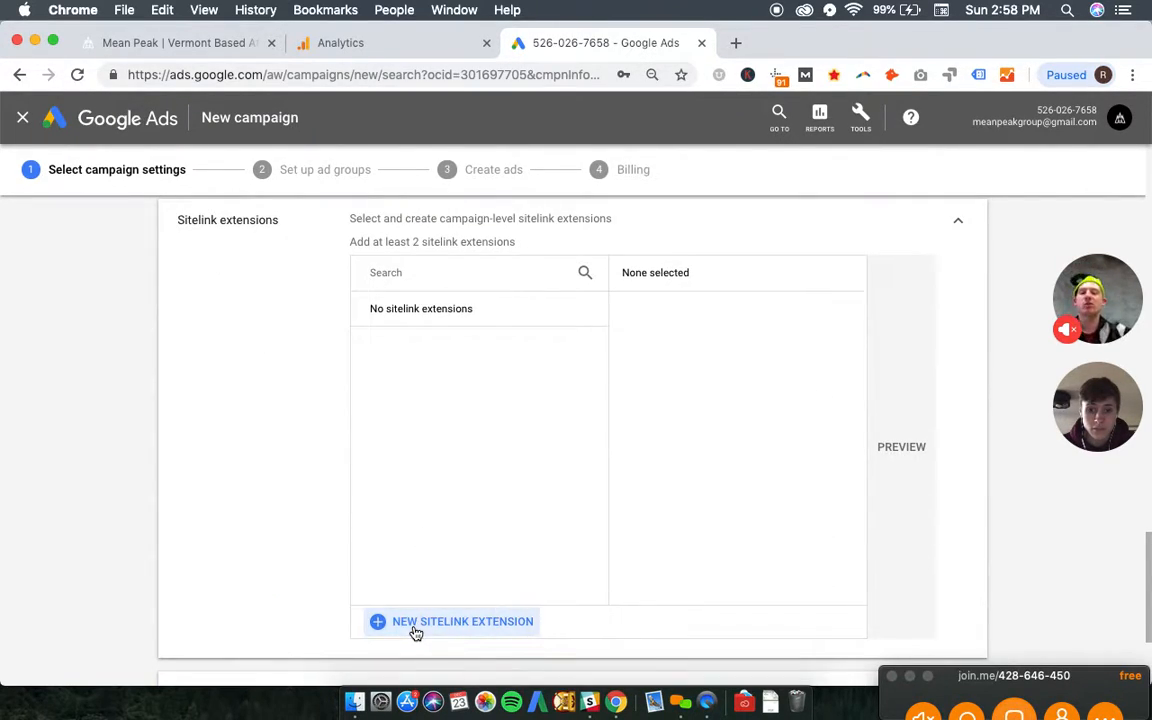
pyautogui.click(414, 631)
pyautogui.click(446, 282)
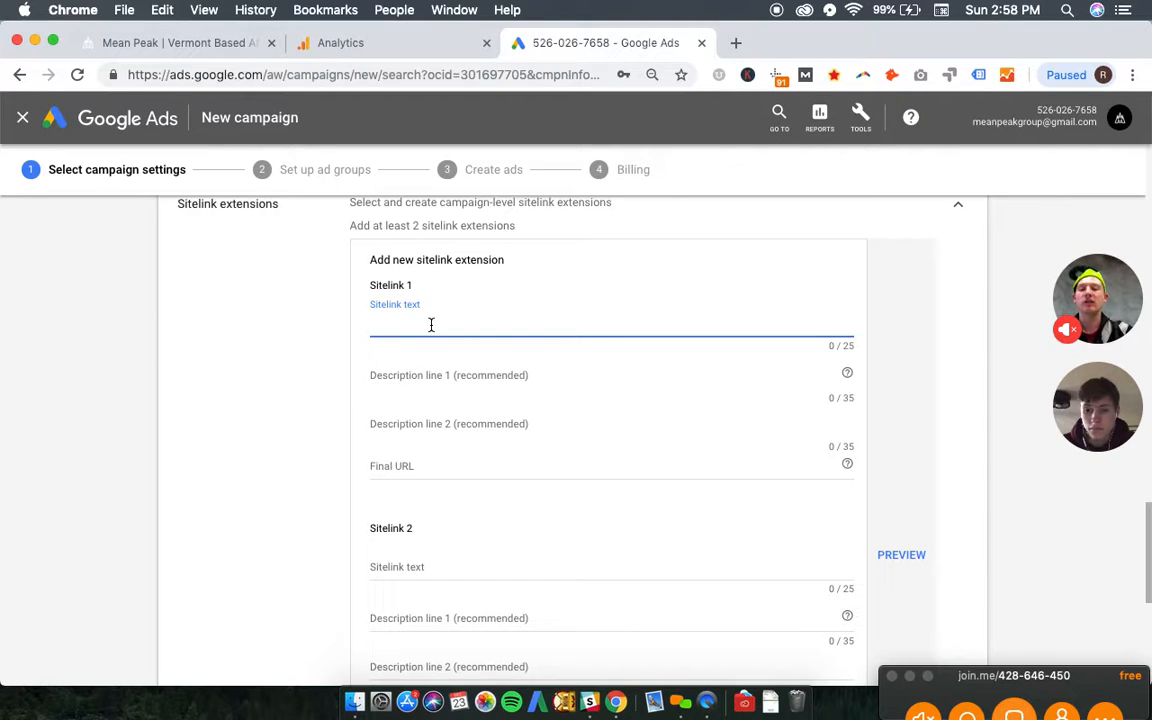
pyautogui.write('Co')
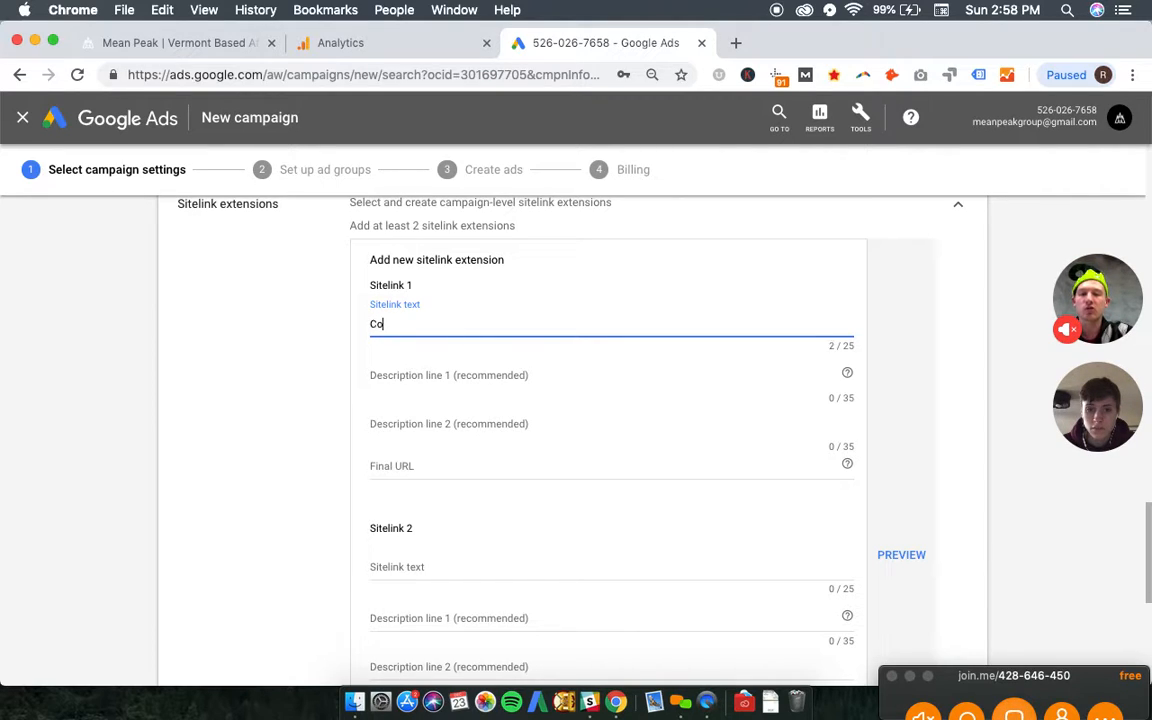
pyautogui.write('ntact Us')
pyautogui.press('Tab')
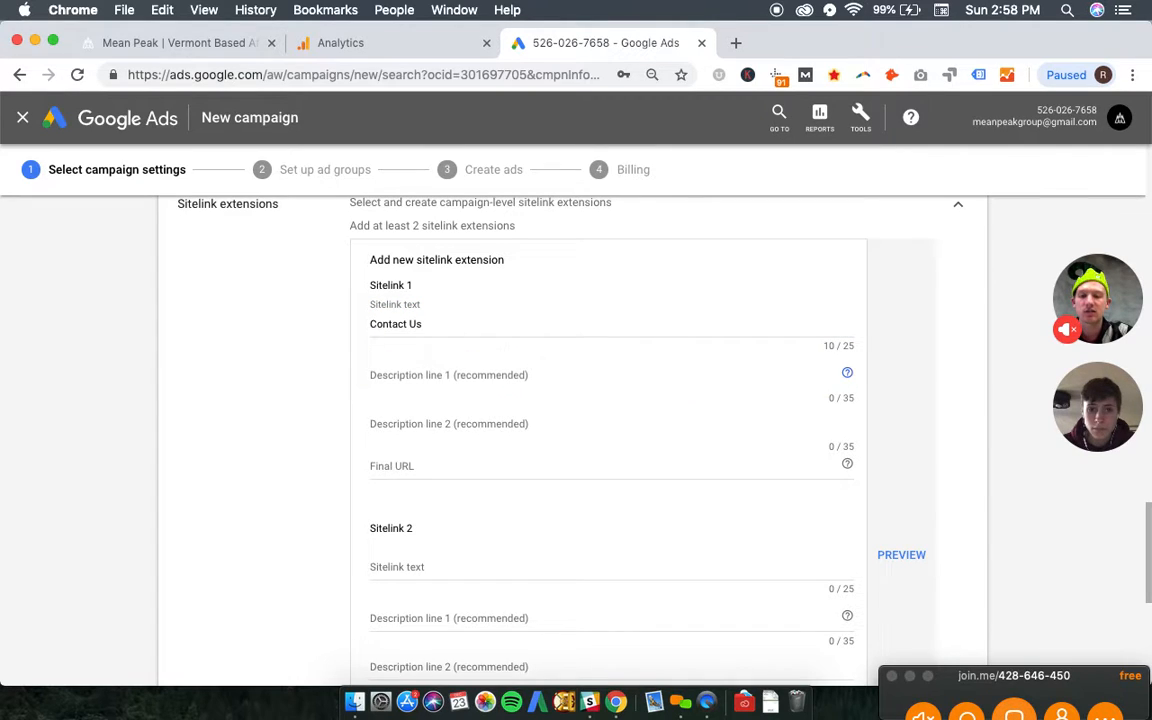
pyautogui.press('Tab')
# - Set the second sitelink's text to "Case Studies"
pyautogui.click(419, 566)
pyautogui.write('Case Studies')
# - Add a third sitelink with the text "Web Design & Development"
pyautogui.scroll(-5, 410, 622)
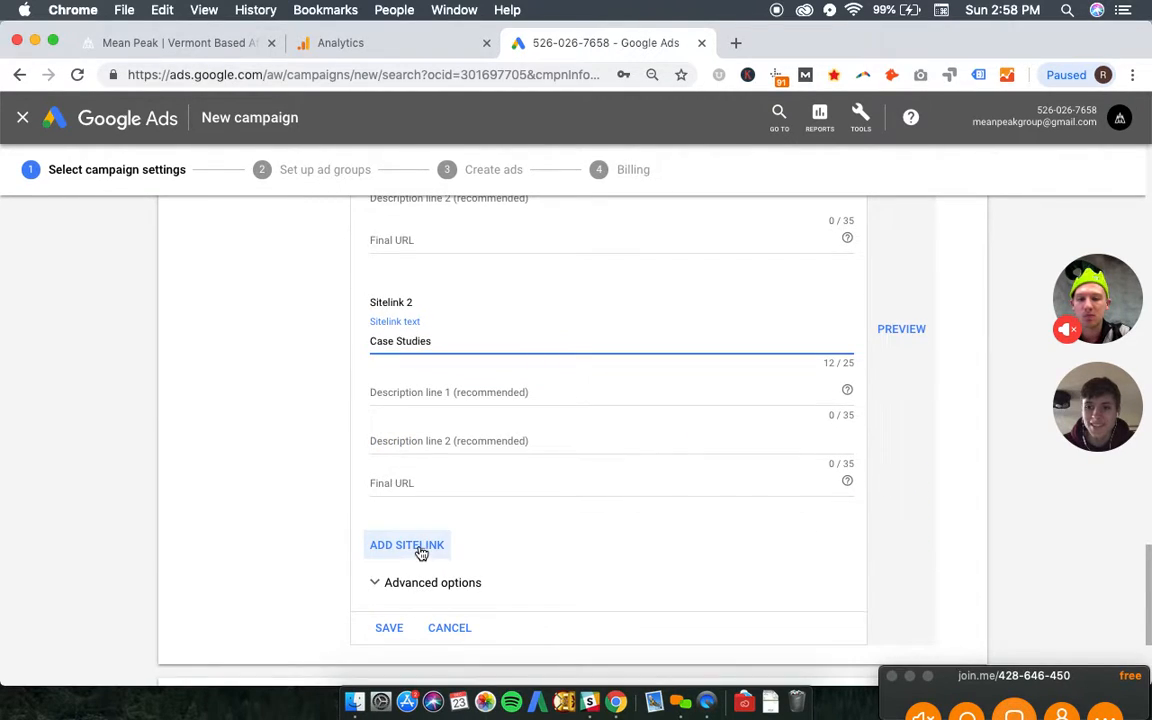
pyautogui.click(381, 549)
pyautogui.scroll(-2, 460, 440)
pyautogui.click(429, 458)
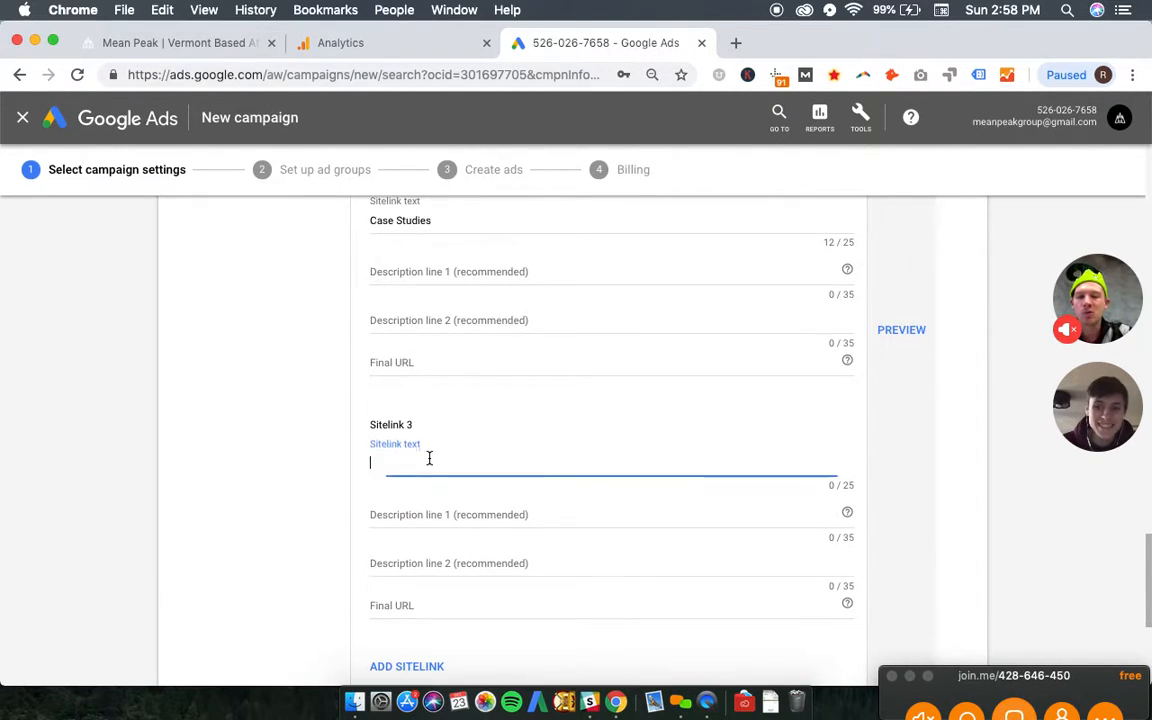
pyautogui.write('Web Design & De')
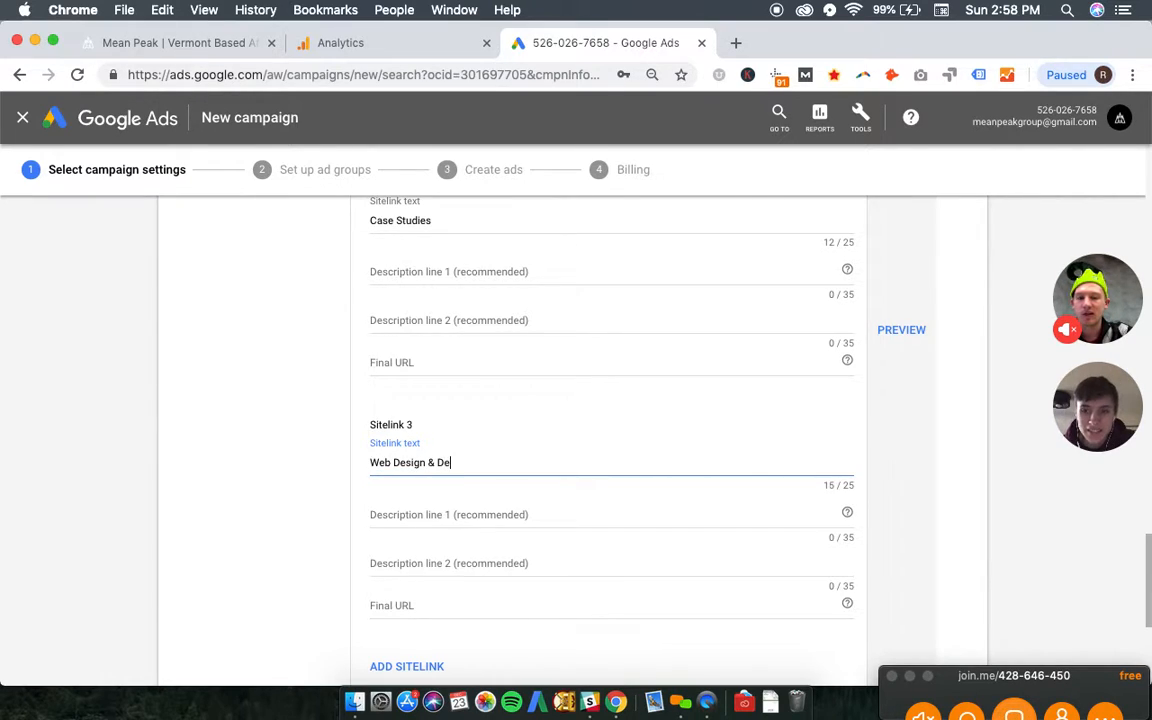
pyautogui.write('velopment')
pyautogui.scroll(2, 436, 520)
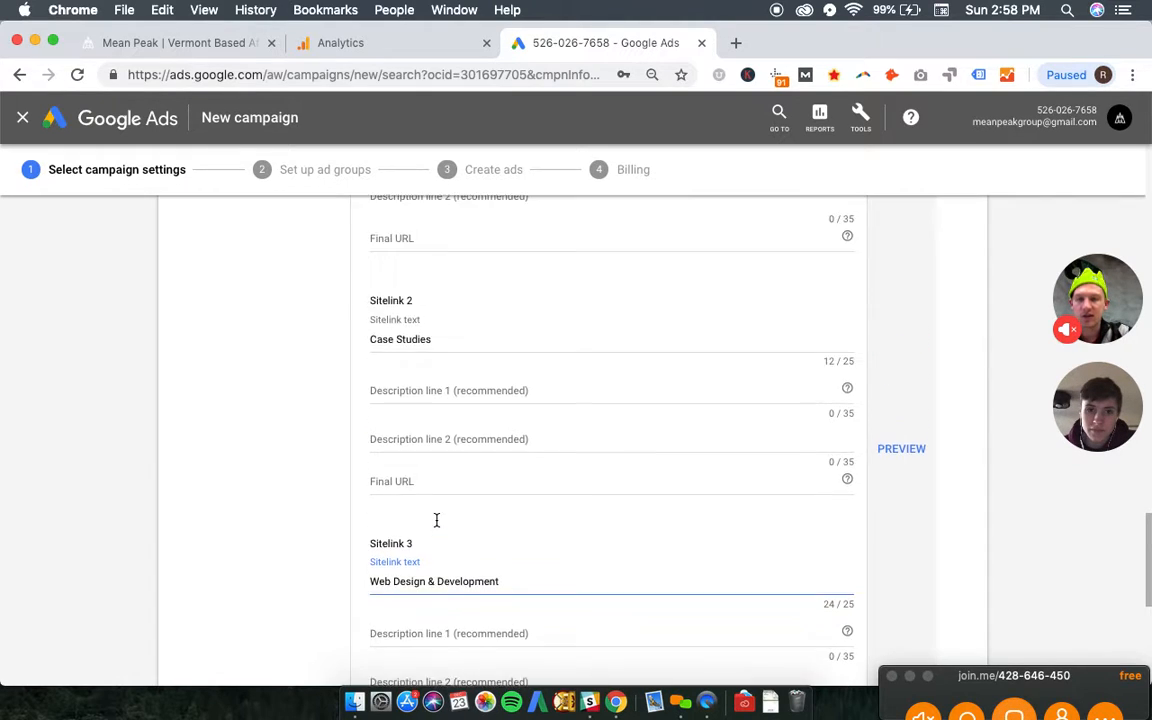
pyautogui.scroll(3, 436, 520)
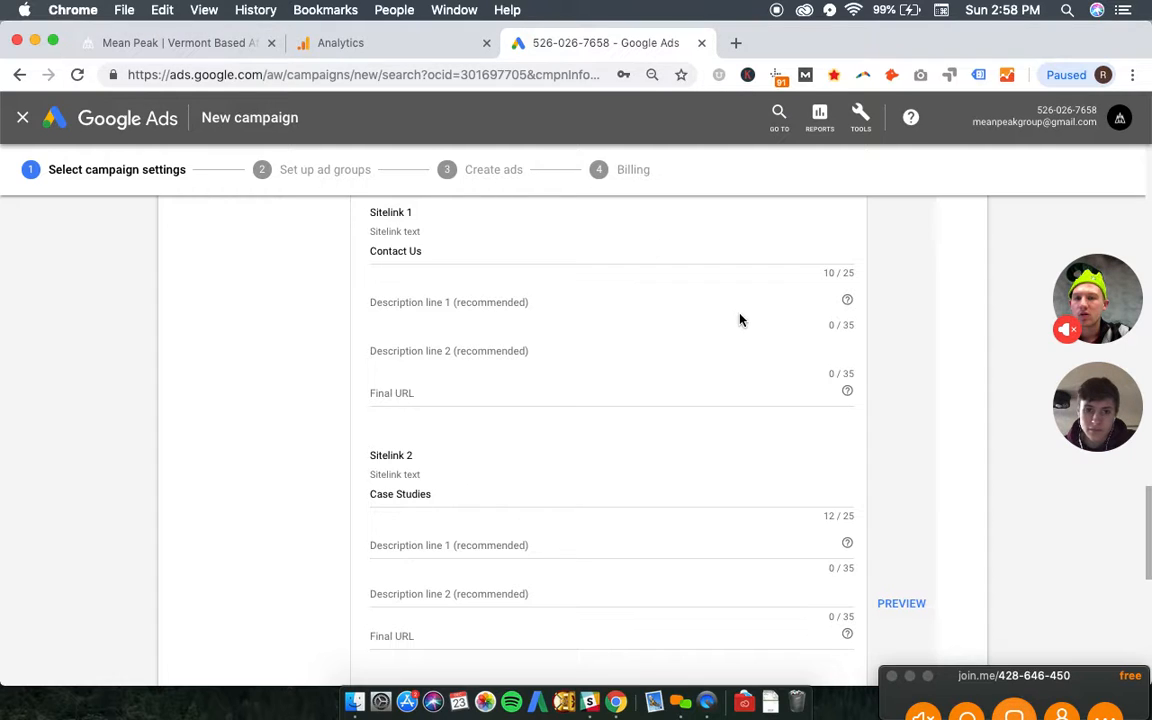
pyautogui.click(125, 42)
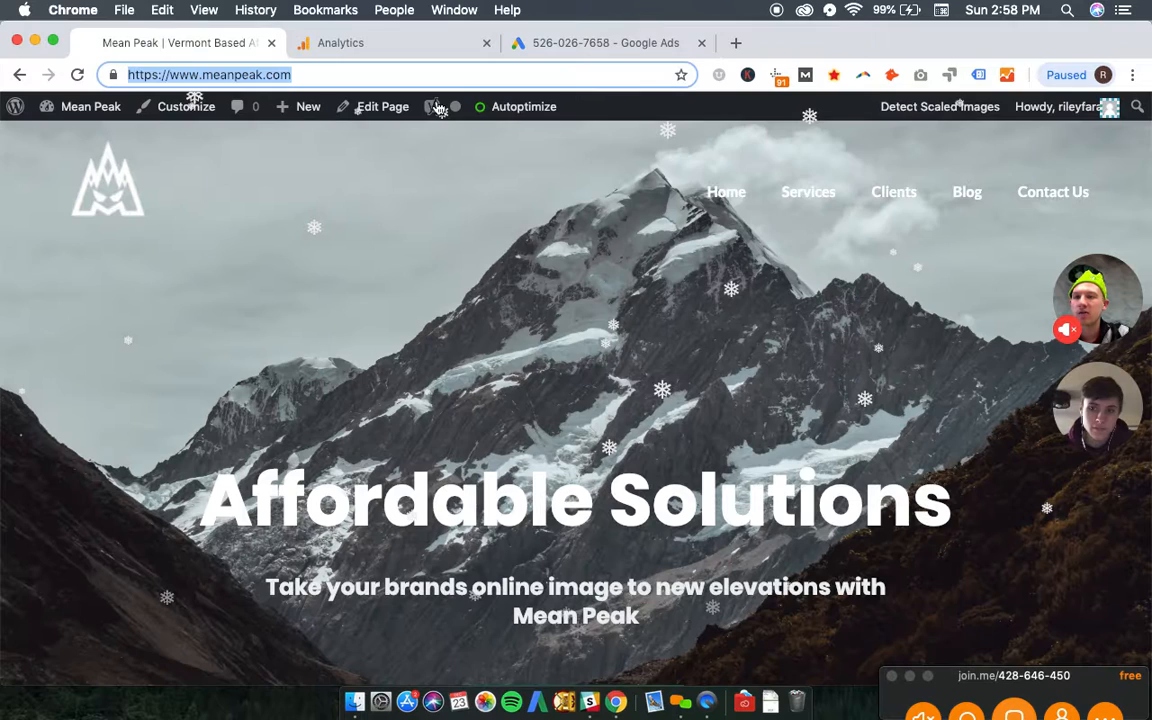
pyautogui.rightClick(1040, 192)
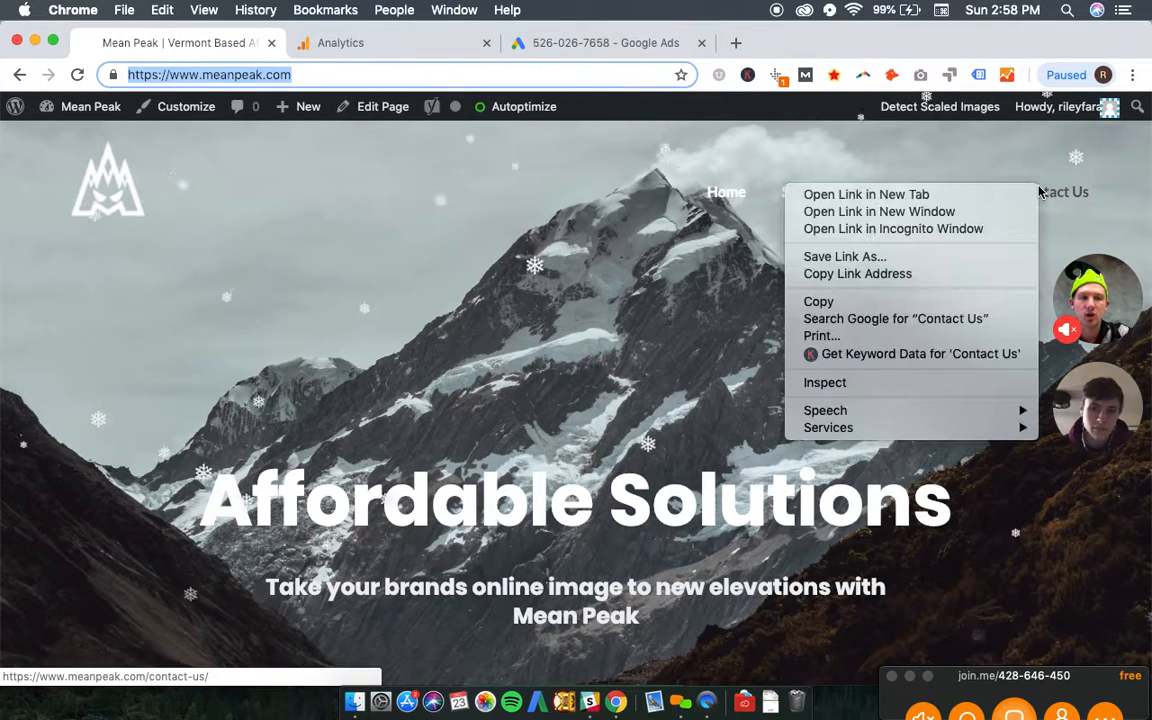
pyautogui.click(938, 274)
pyautogui.click(604, 42)
pyautogui.click(489, 391)
pyautogui.press('cmd+v')
pyautogui.scroll(-2, 488, 388)
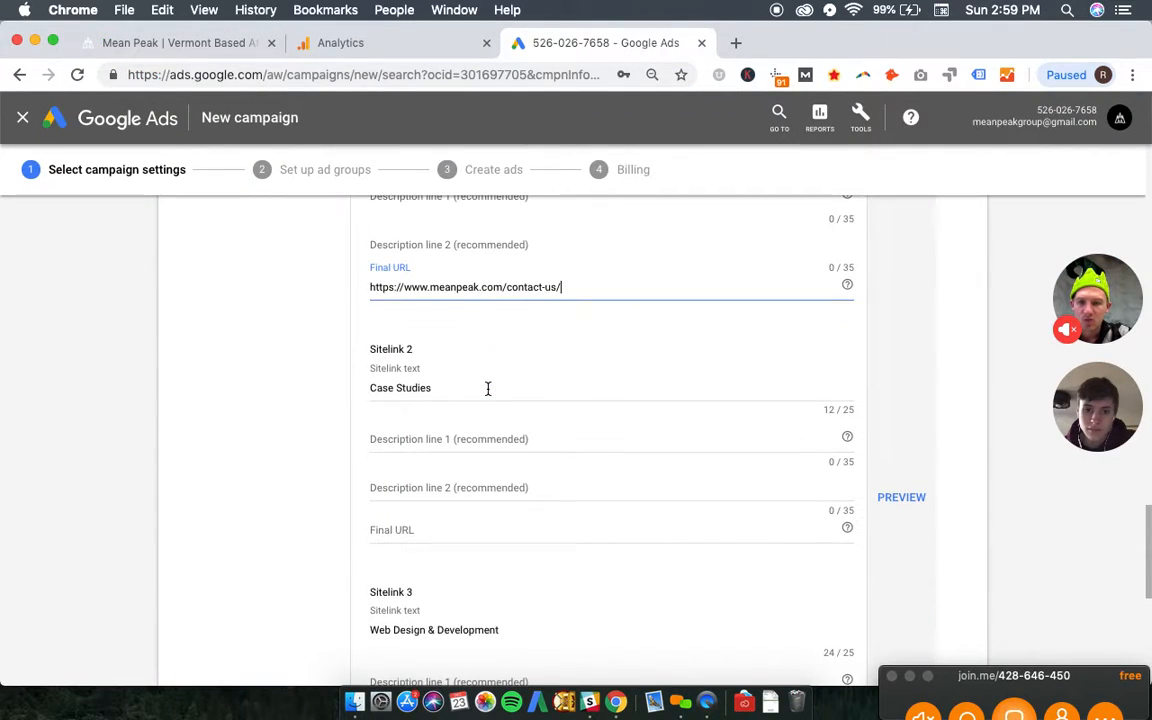
pyautogui.click(476, 528)
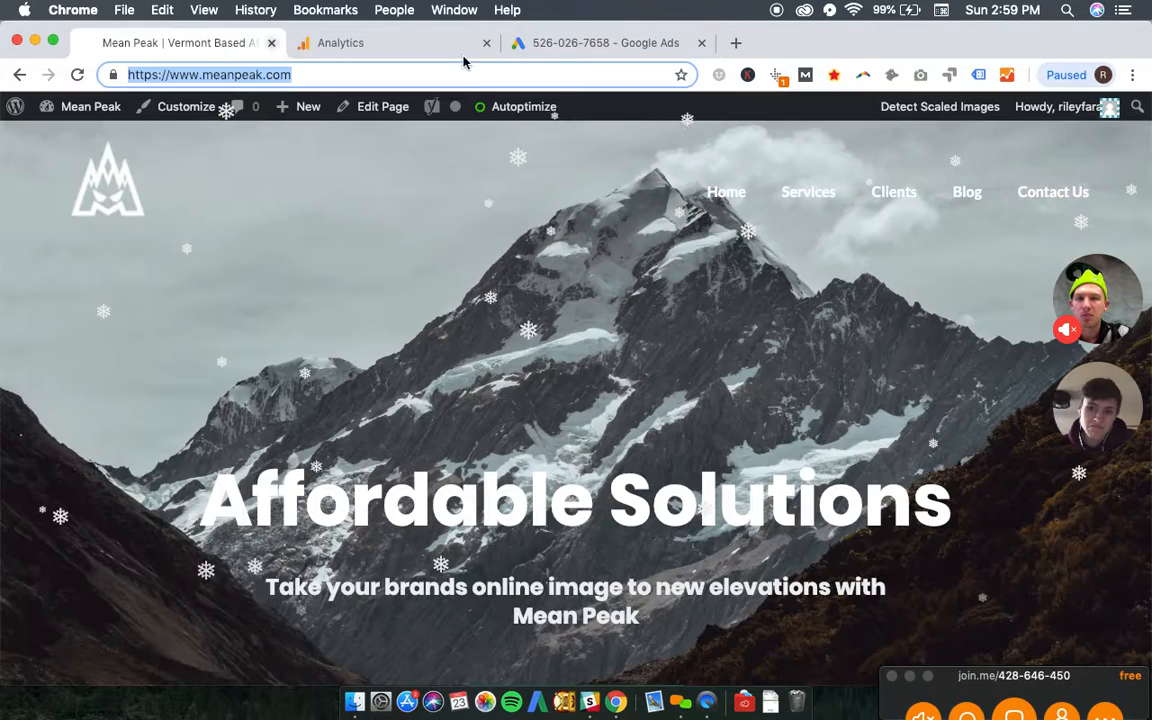
pyautogui.click(180, 42)
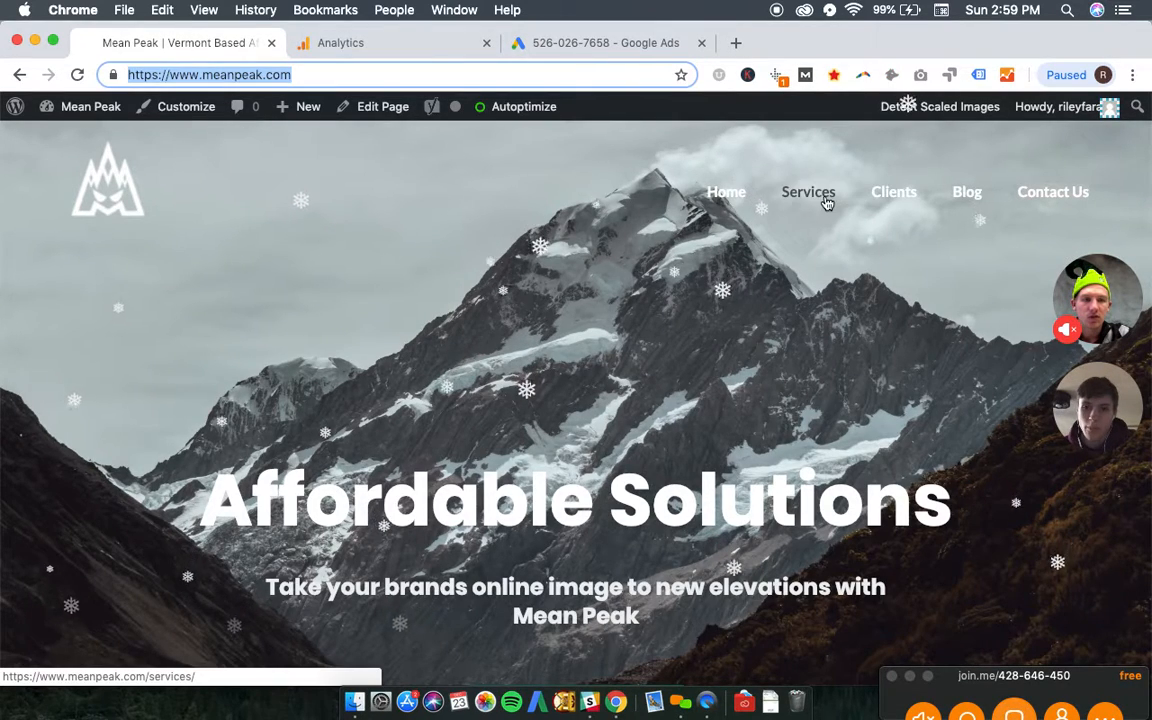
pyautogui.rightClick(893, 199)
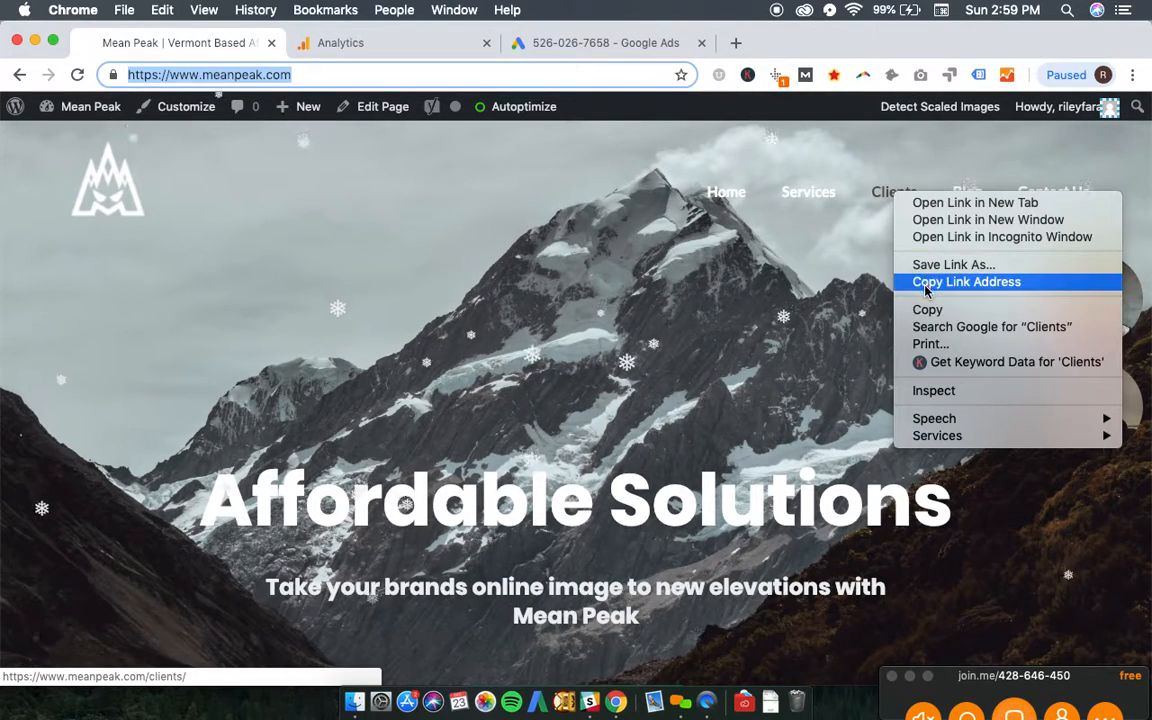
pyautogui.click(960, 282)
pyautogui.click(566, 45)
pyautogui.press('super+v')
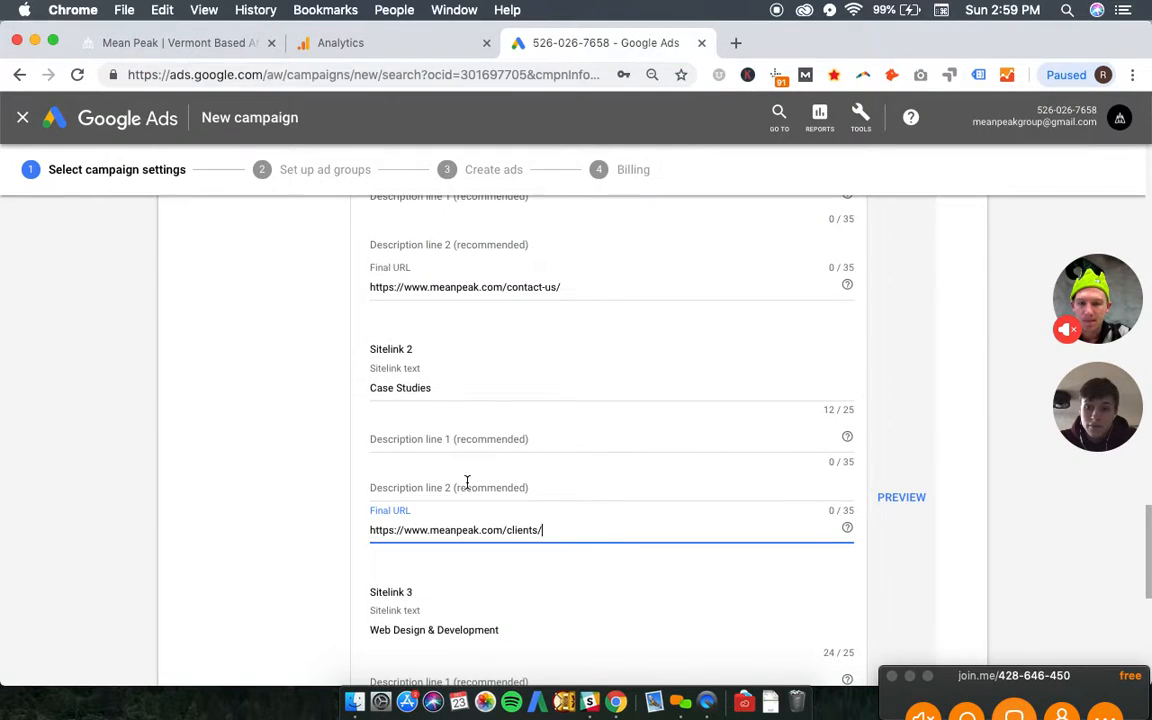
pyautogui.scroll(-3, 465, 481)
pyautogui.click(460, 566)
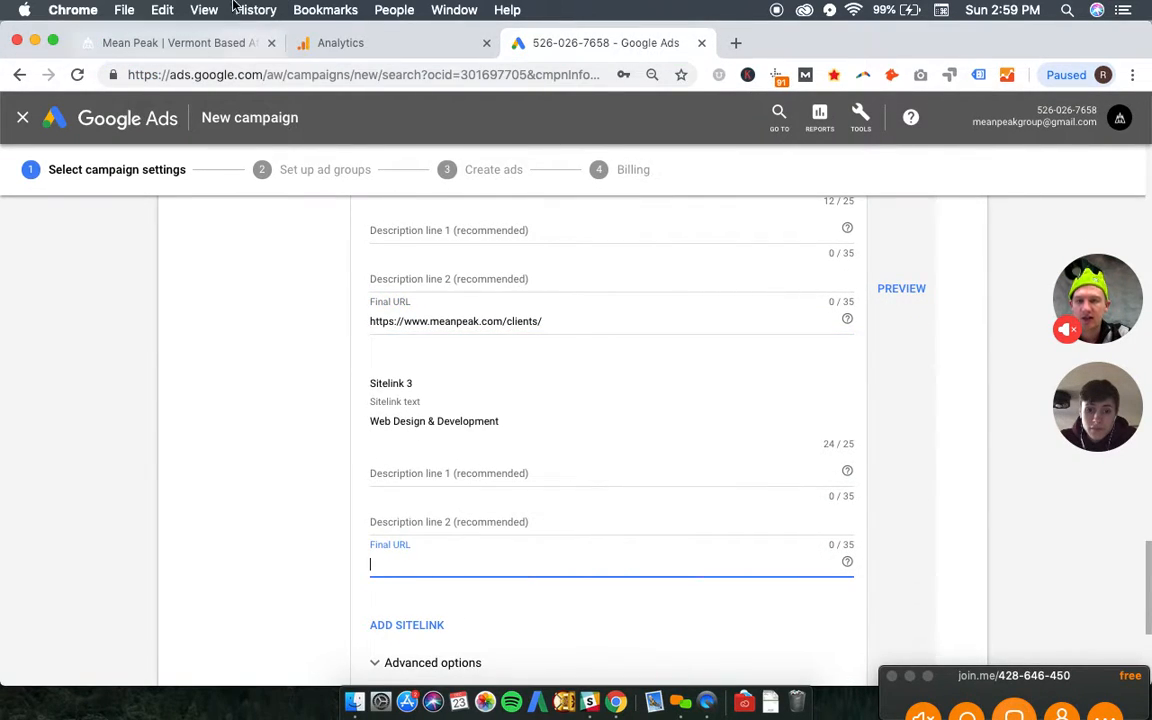
pyautogui.click(175, 45)
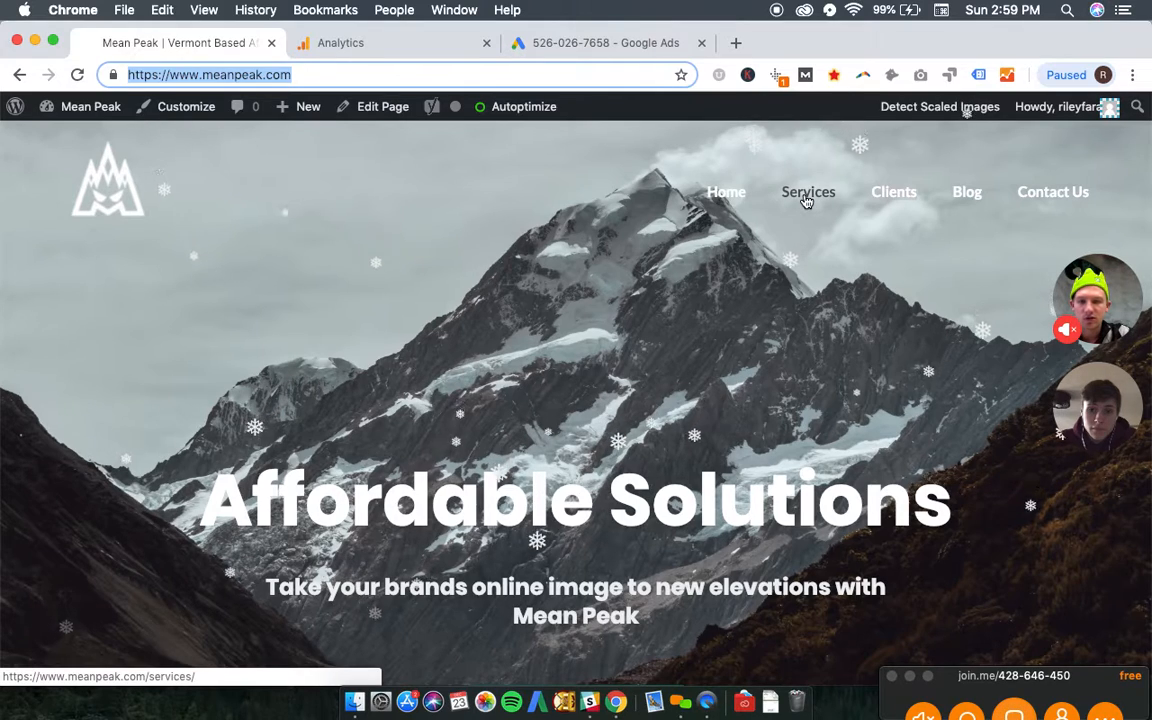
pyautogui.rightClick(806, 193)
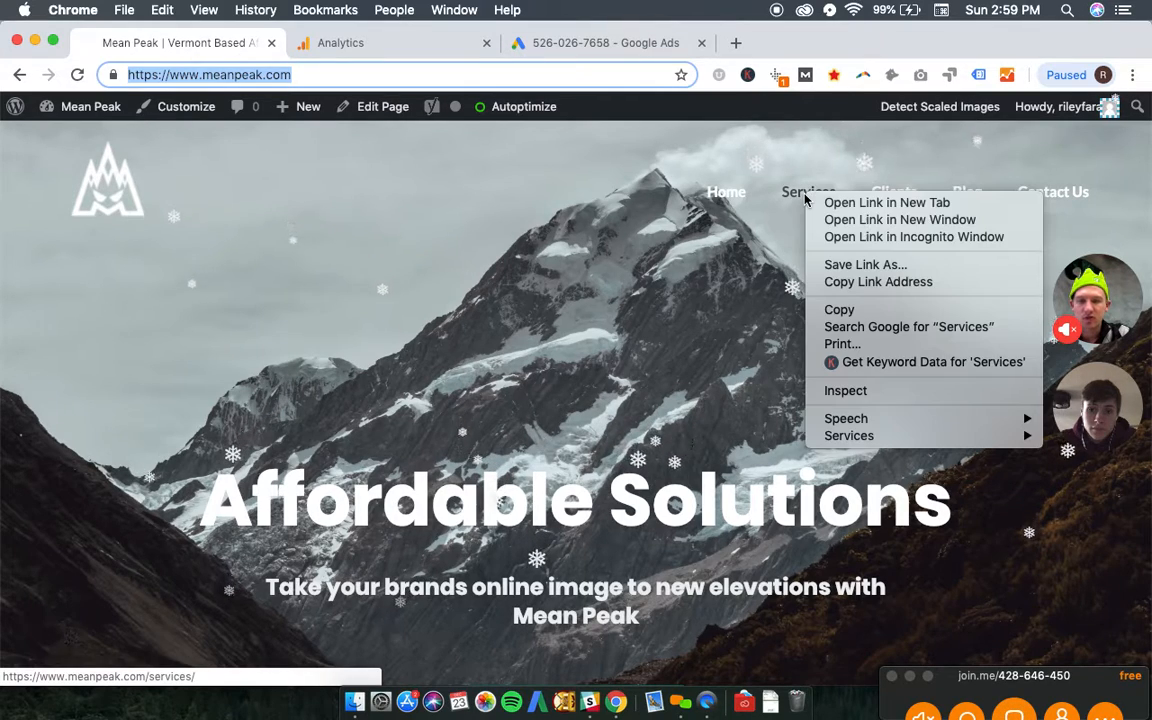
pyautogui.click(876, 283)
pyautogui.click(638, 44)
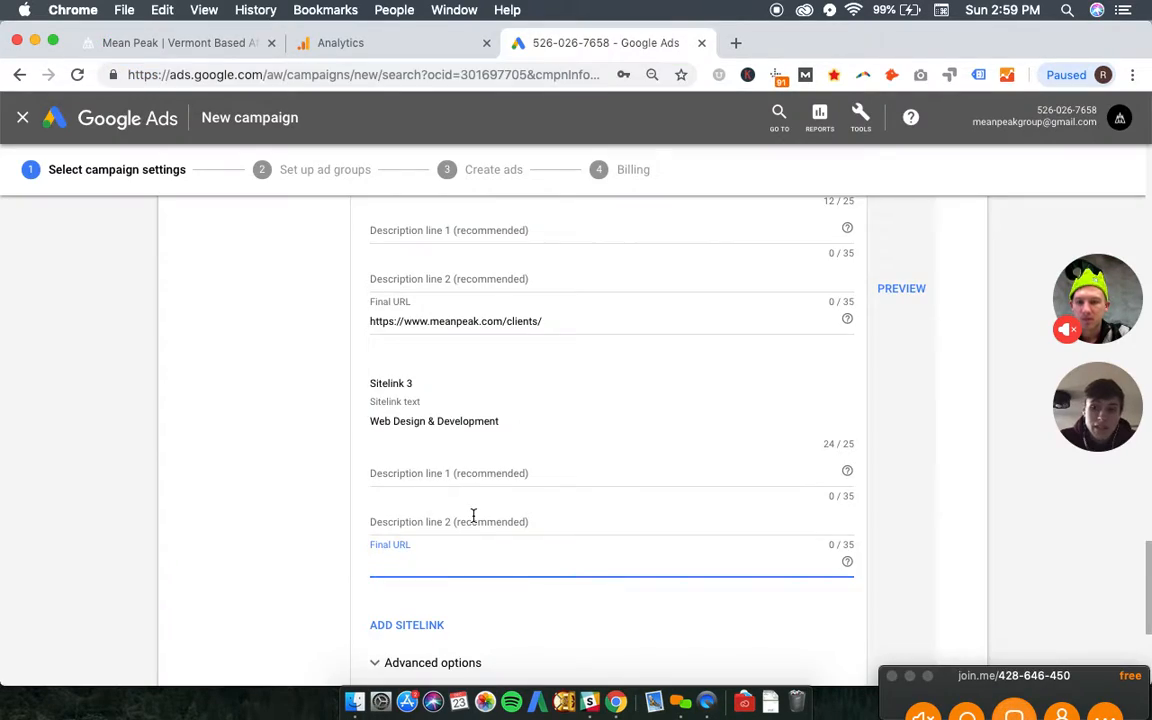
pyautogui.press('super+v')
# - Try to save the three sitelinks, choosing to add sitelink descriptions instead of continuing without them
pyautogui.scroll(-3, 270, 521)
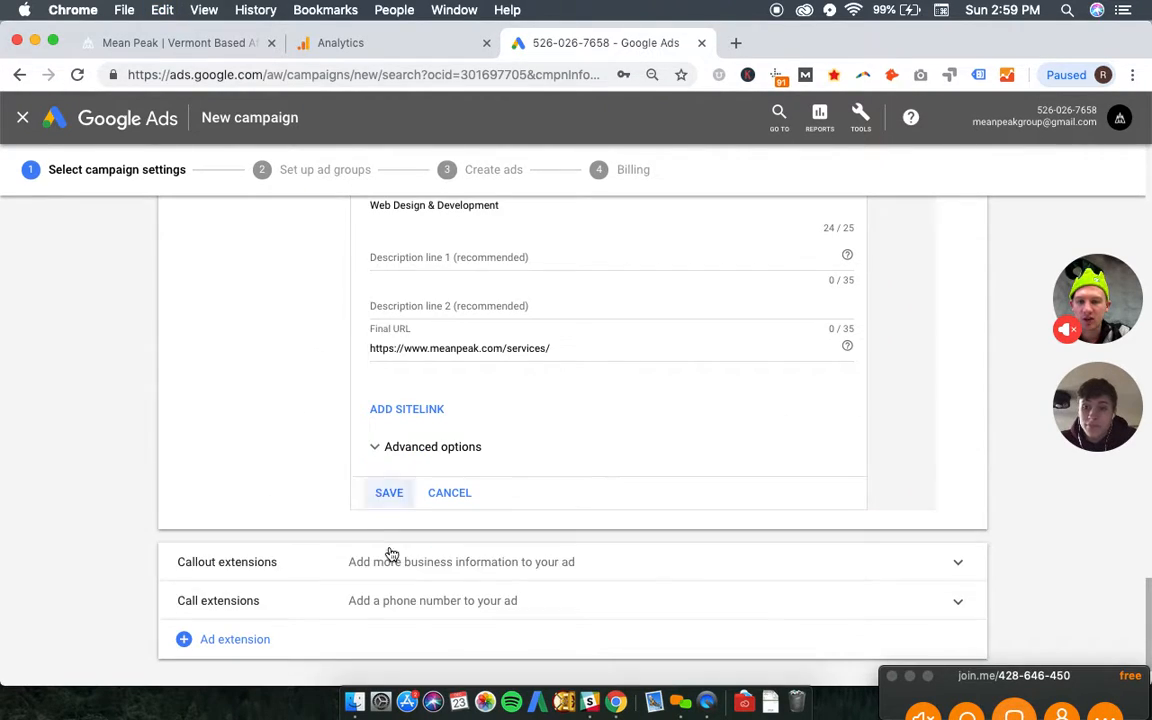
pyautogui.click(392, 497)
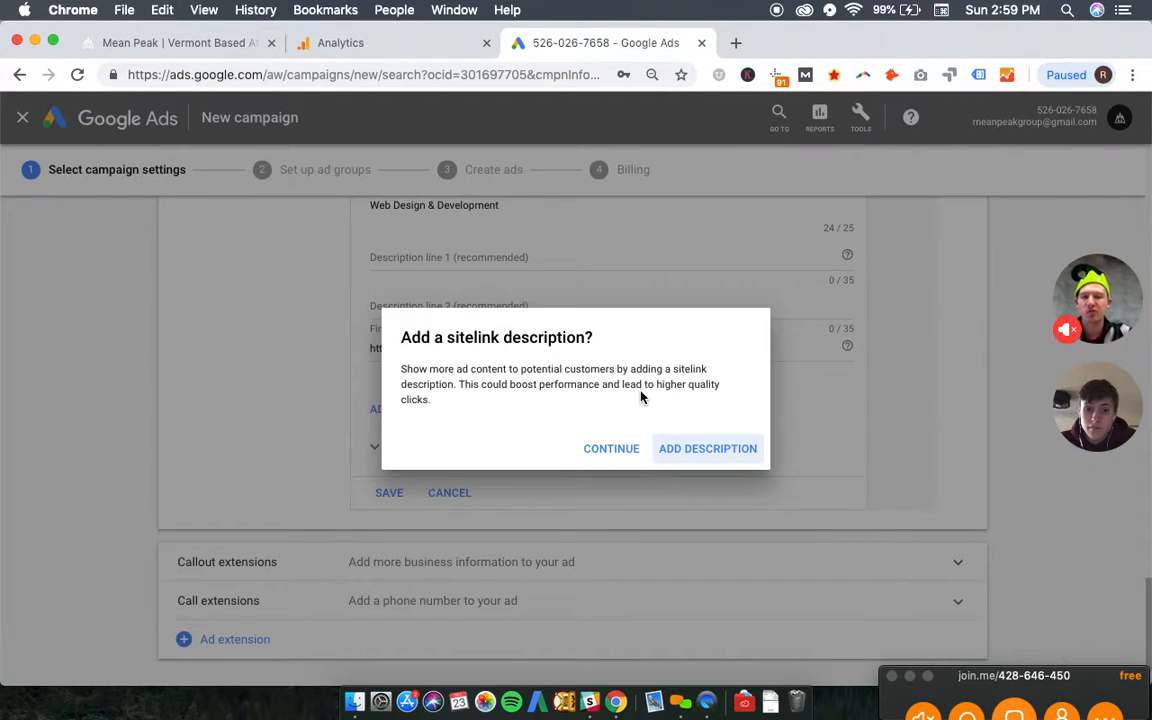
pyautogui.click(722, 452)
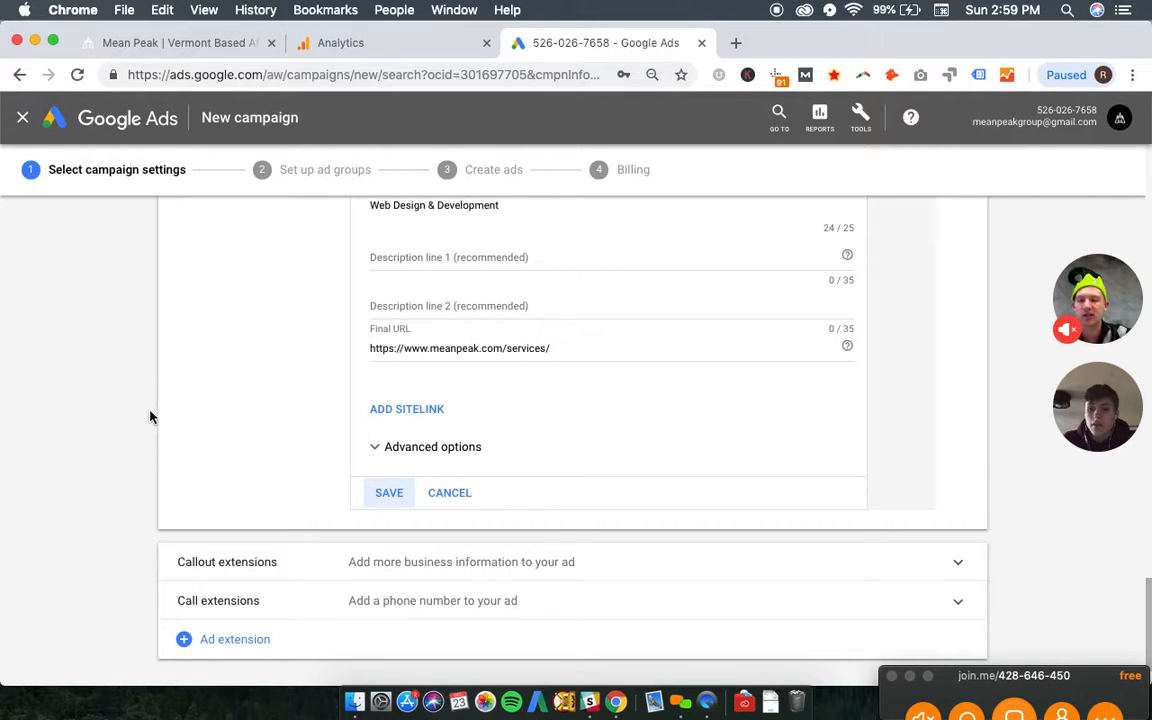
# - Save the three sitelink extensions, continuing without adding sitelink descriptions
pyautogui.click(392, 496)
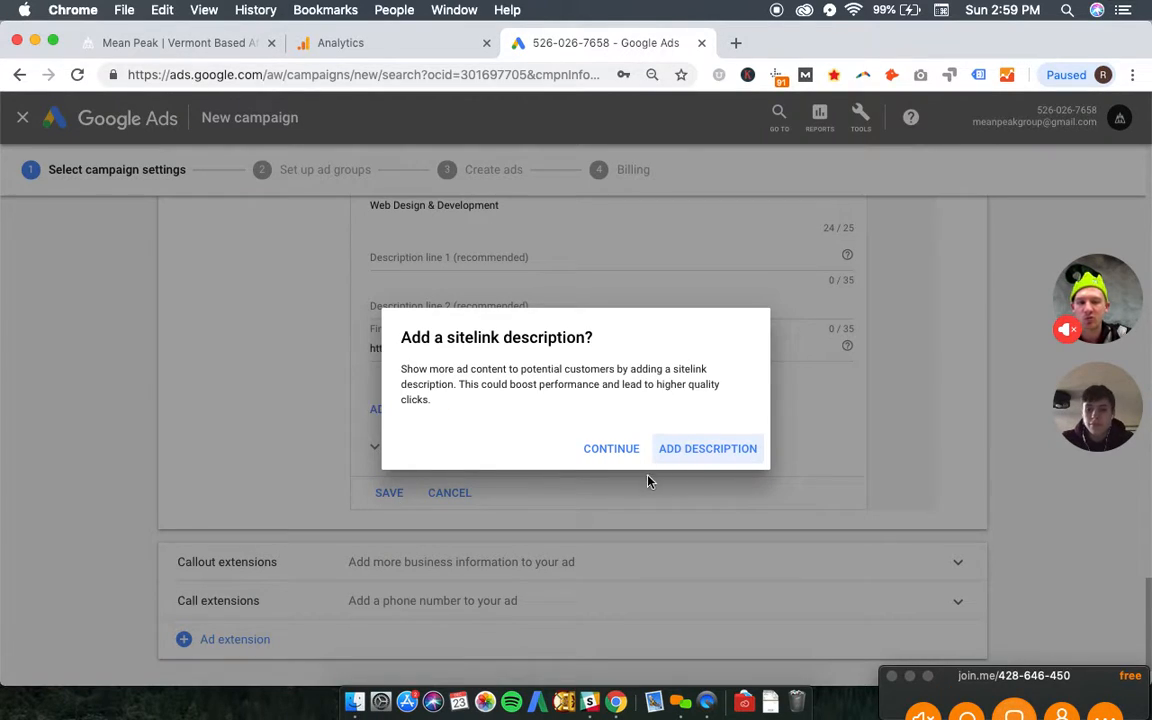
pyautogui.click(600, 454)
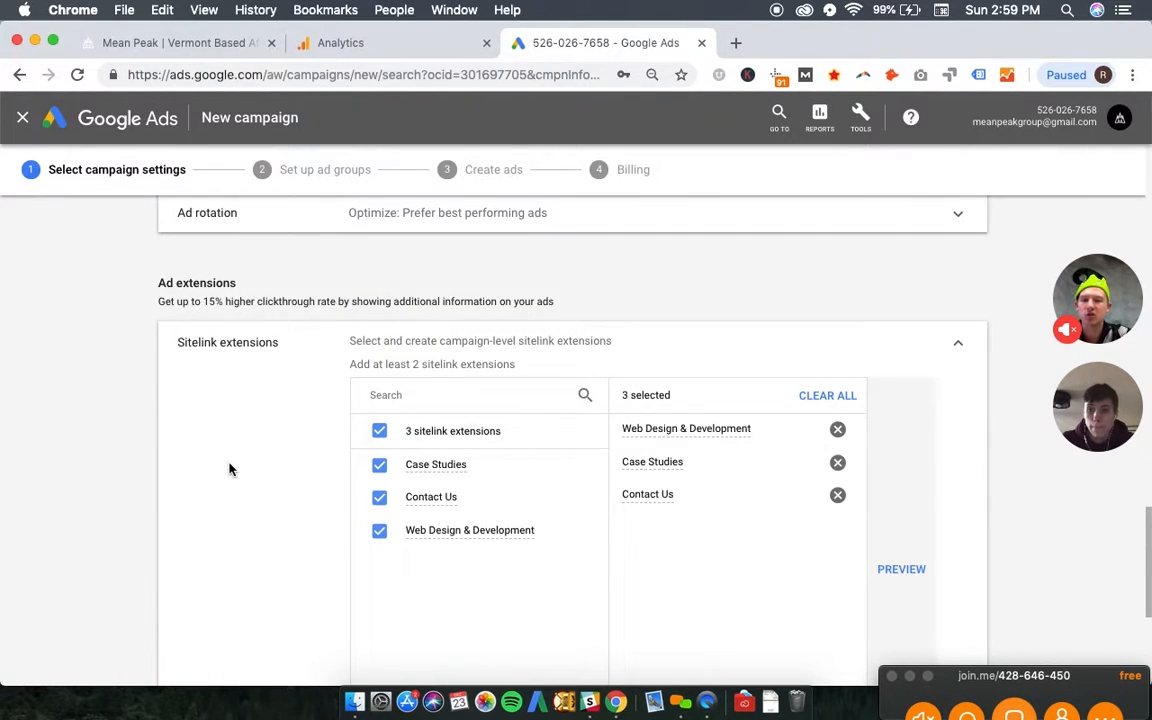
# - Create a new callout extension with "Affordable" as callout text 1
pyautogui.scroll(-5, 229, 469)
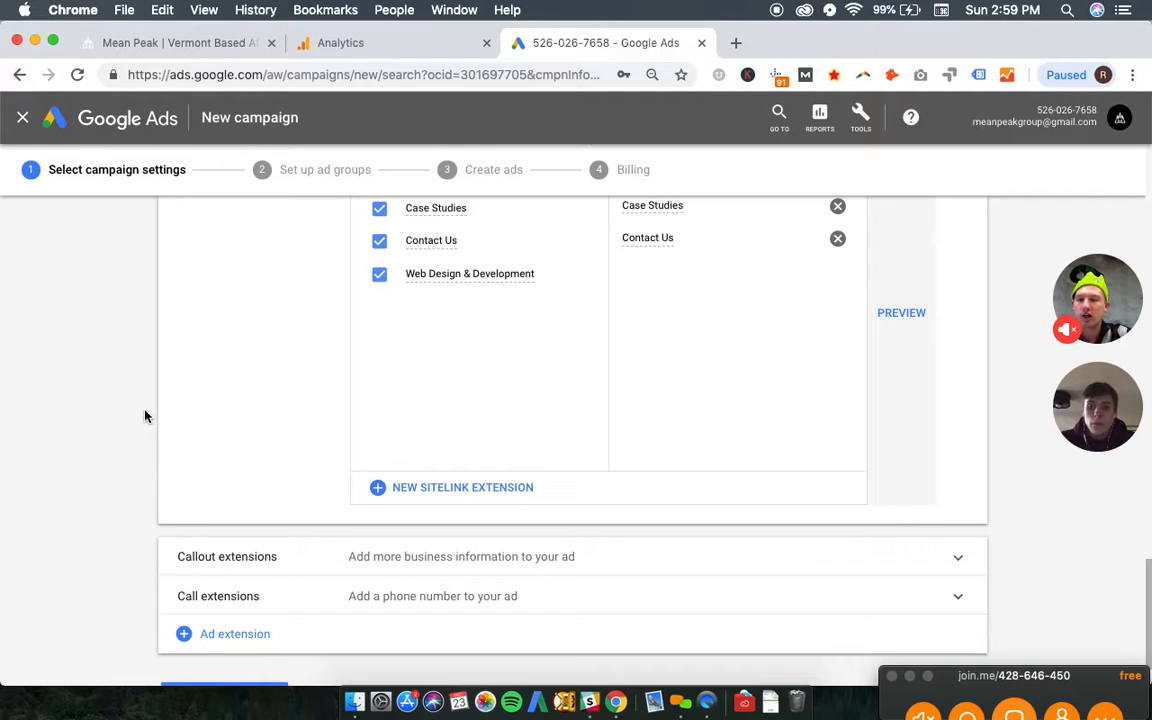
pyautogui.scroll(-2, 145, 416)
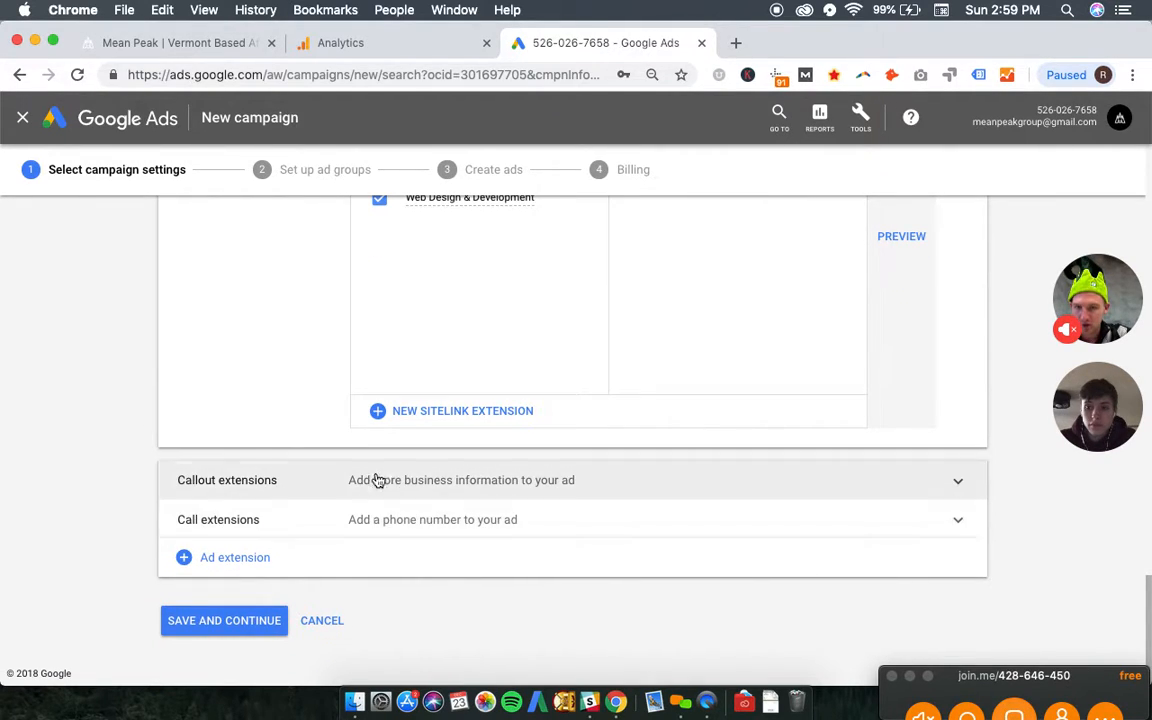
pyautogui.click(610, 484)
pyautogui.scroll(-5, 301, 370)
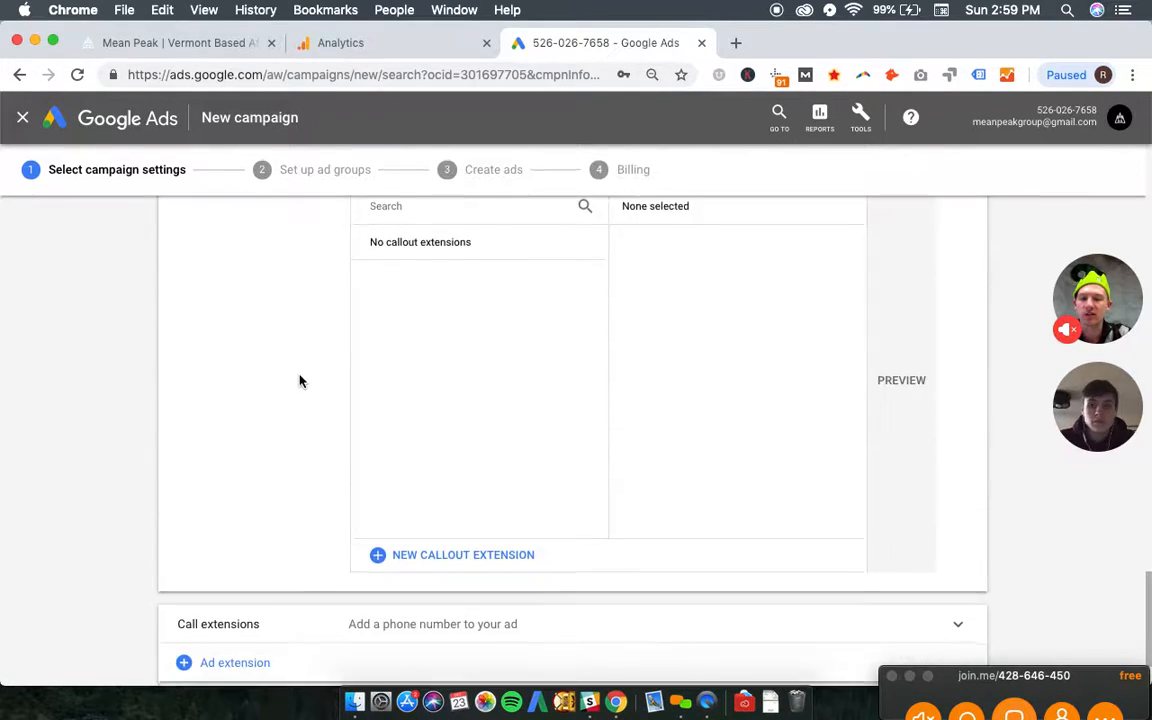
pyautogui.click(437, 522)
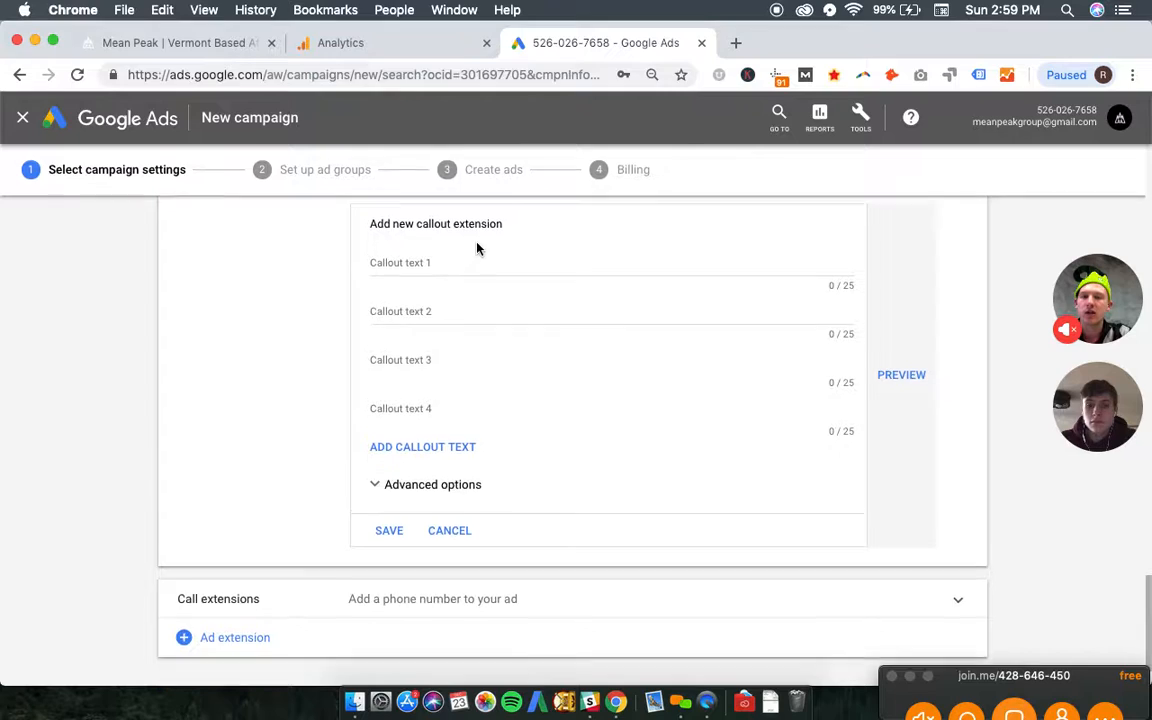
pyautogui.click(469, 318)
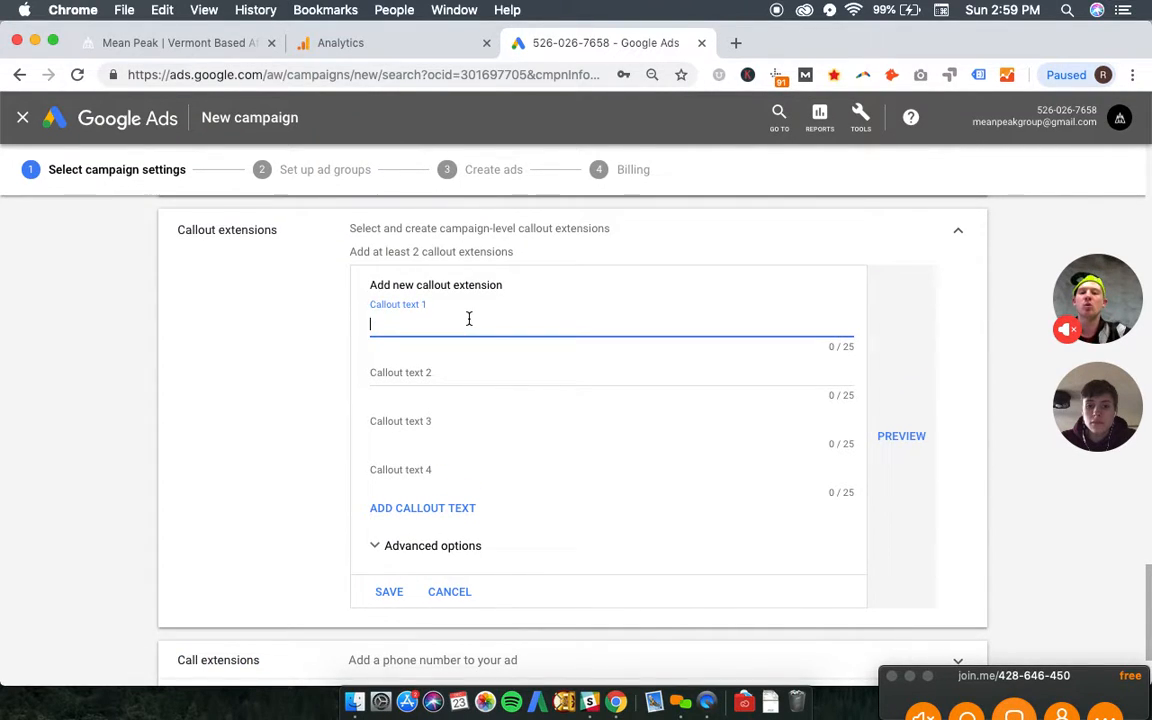
pyautogui.write('Affordable Devo')
pyautogui.write('l')
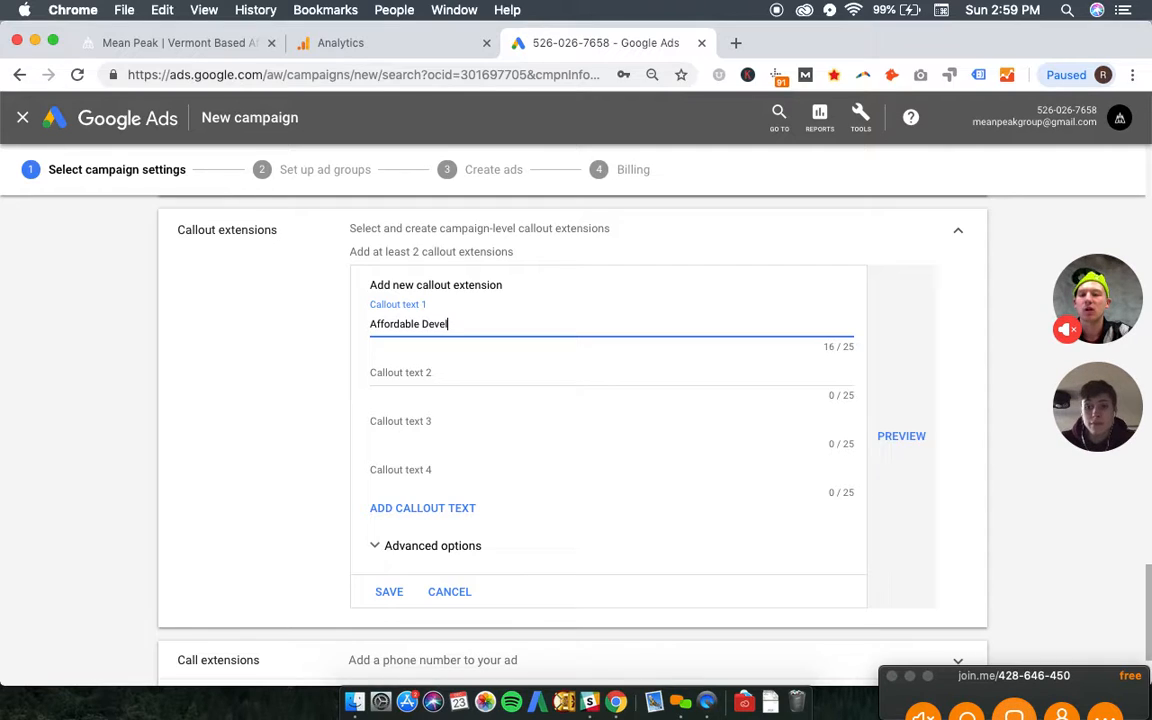
pyautogui.press('BackSpace')
pyautogui.write('Wordpress Develo')
pyautogui.press('BackSpace')
pyautogui.press('BackSpace')
pyautogui.press('BackSpace')
pyautogui.press('BackSpace')
pyautogui.press('BackSpace')
pyautogui.press('BackSpace')
pyautogui.press('BackSpace')
pyautogui.press('BackSpace')
pyautogui.press('BackSpace')
pyautogui.press('BackSpace')
pyautogui.press('BackSpace')
pyautogui.press('BackSpace')
pyautogui.press('BackSpace')
pyautogui.press('BackSpace')
pyautogui.press('BackSpace')
pyautogui.press('BackSpace')
pyautogui.press('BackSpace')
pyautogui.press('Tab')
# - Enter "Wordpress Expert" as callout text 2 and "Design & Development" as callout text 3
pyautogui.write('Wordpre')
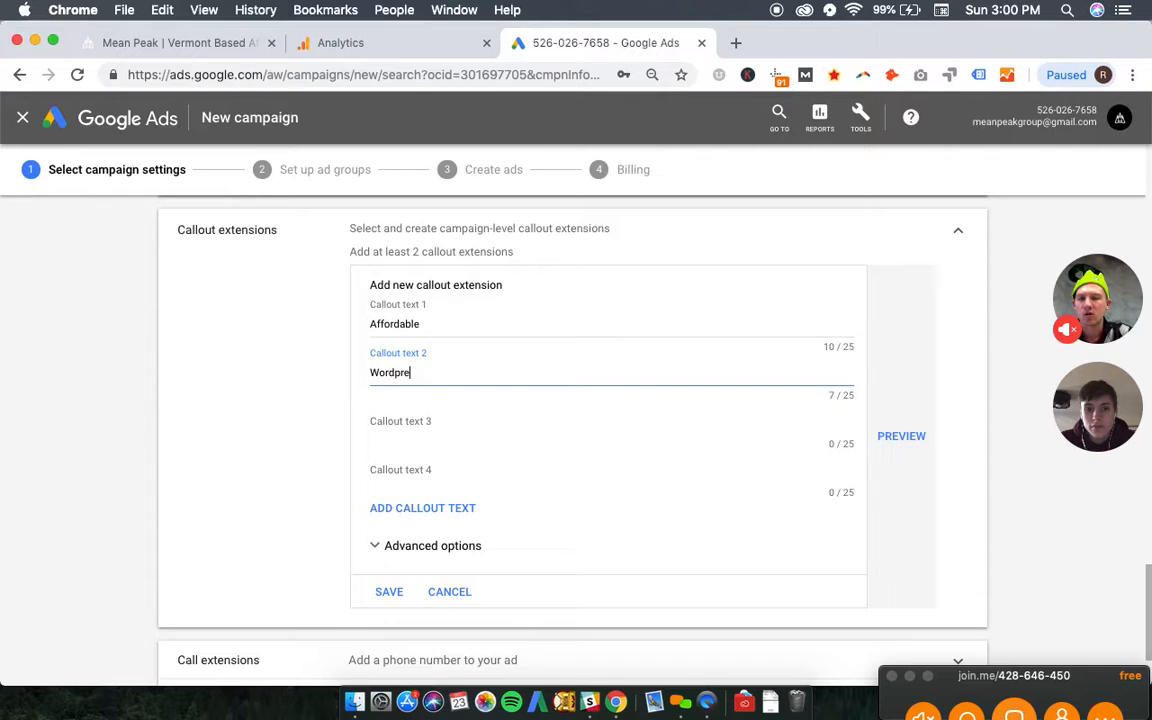
pyautogui.write('ss Expert')
pyautogui.press('Tab')
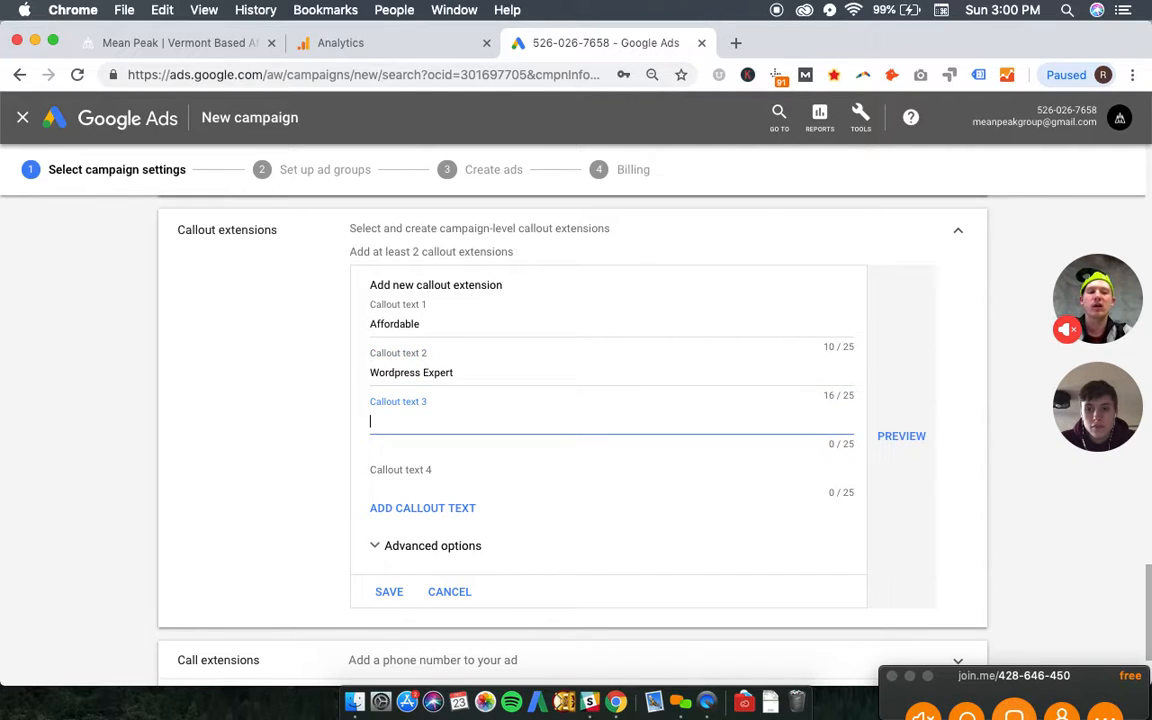
pyautogui.write('D')
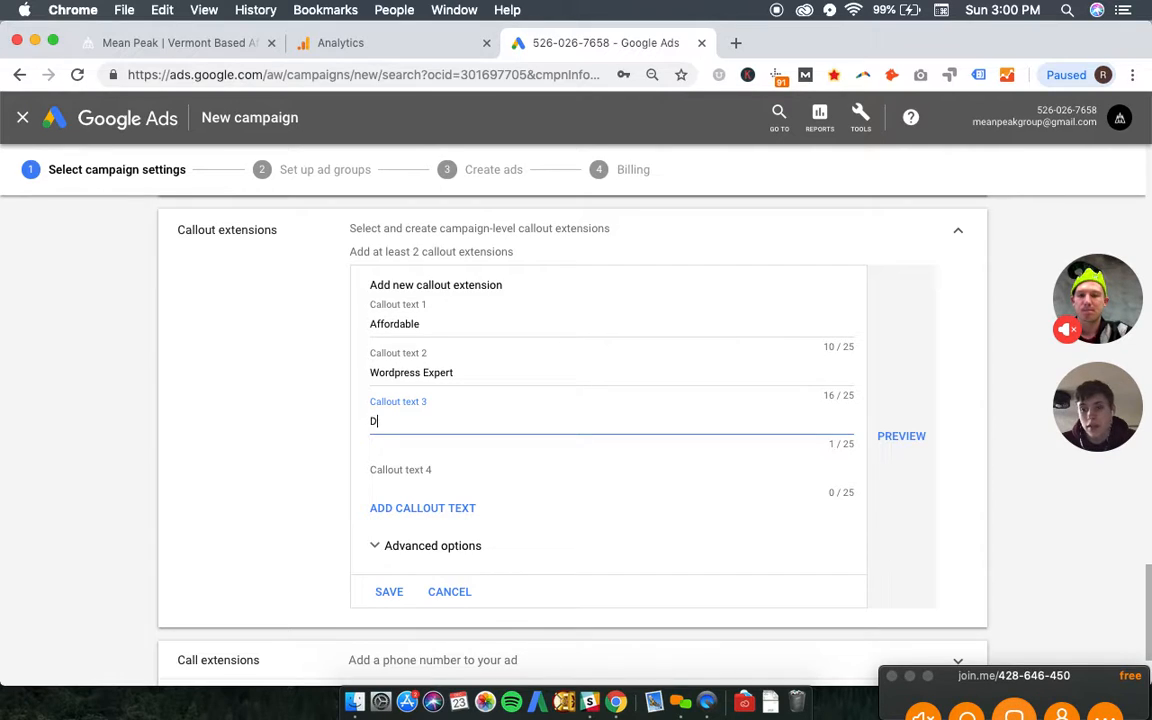
pyautogui.write('esign & Development')
pyautogui.press('Tab')
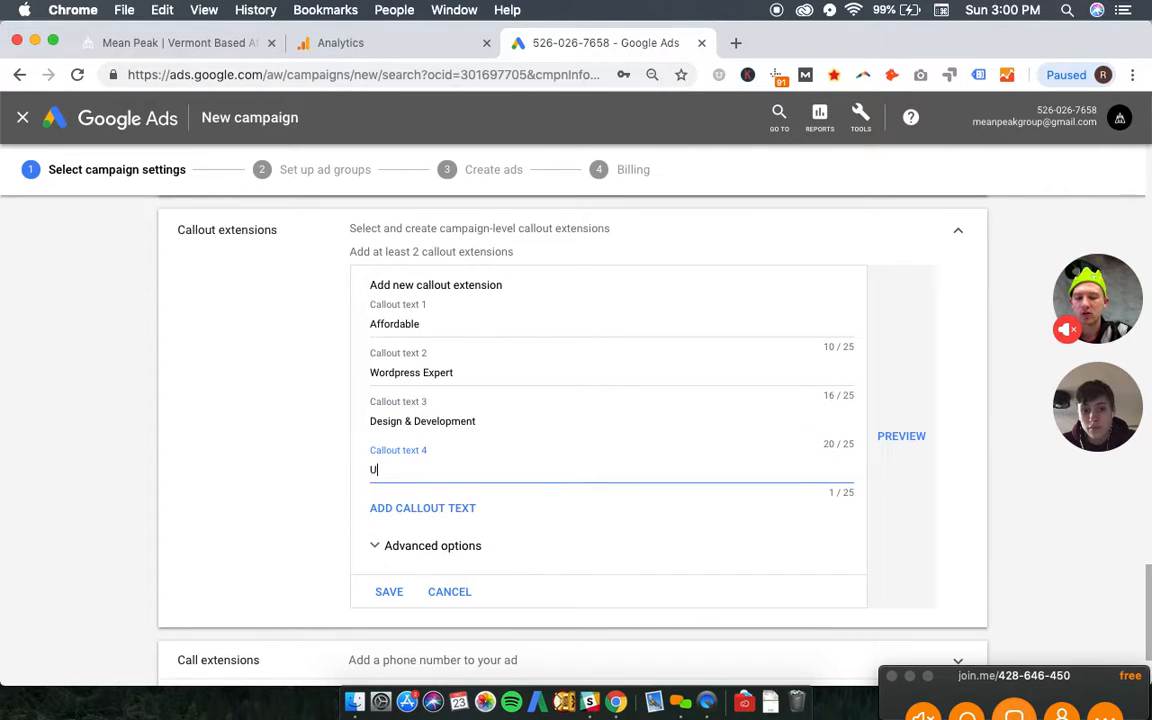
# - Enter "UX/UI Specialist" as callout text 4 and save the callout extensions
pyautogui.write('UX/UI Specialist')
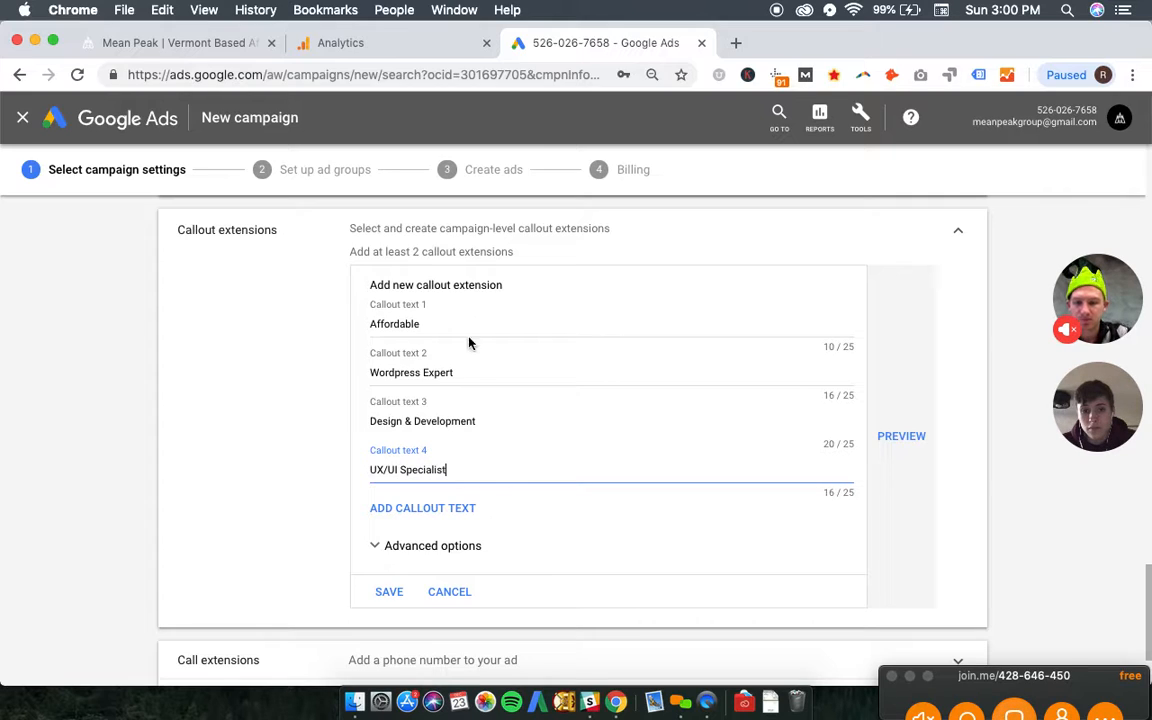
pyautogui.click(388, 591)
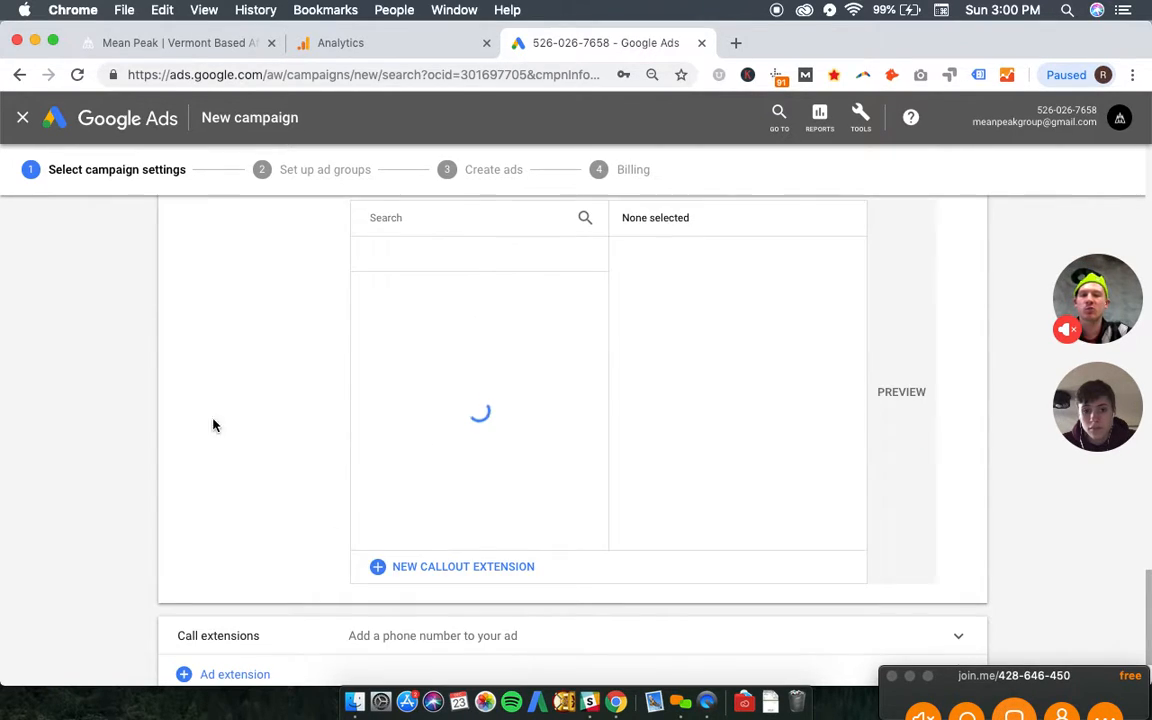
pyautogui.scroll(2, 141, 393)
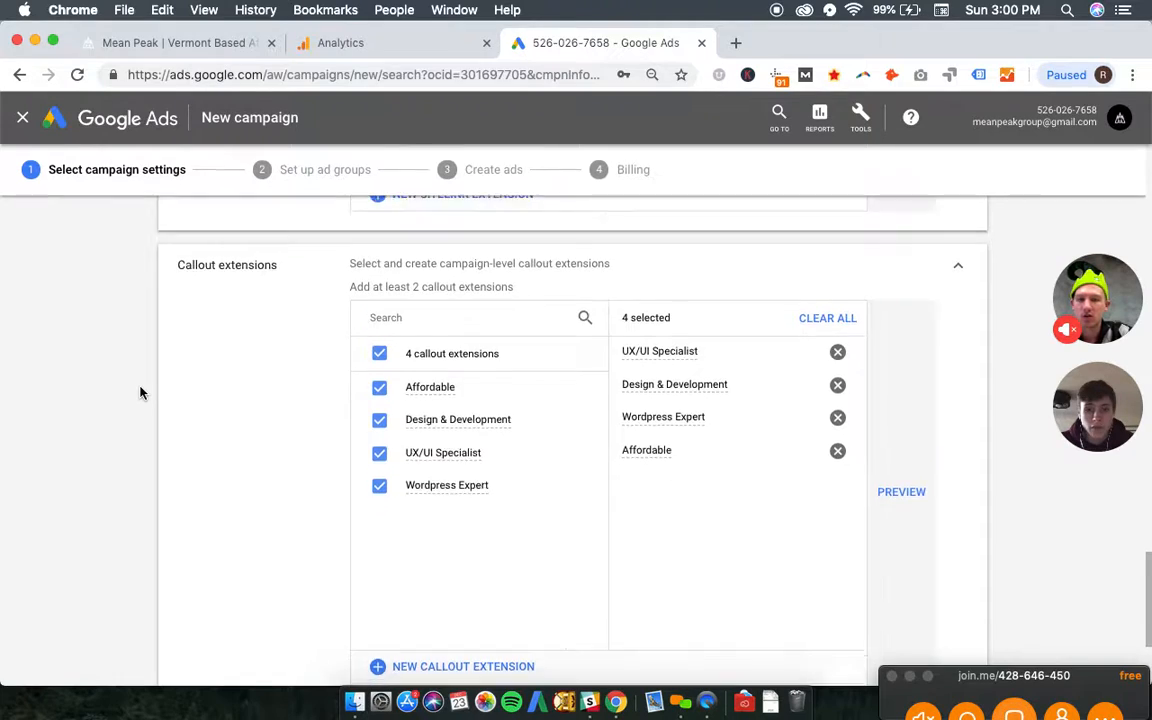
# - Try to save the campaign settings and switch the campaign's bid strategy from Enhanced CPC to Manual CPC
pyautogui.scroll(-4, 141, 393)
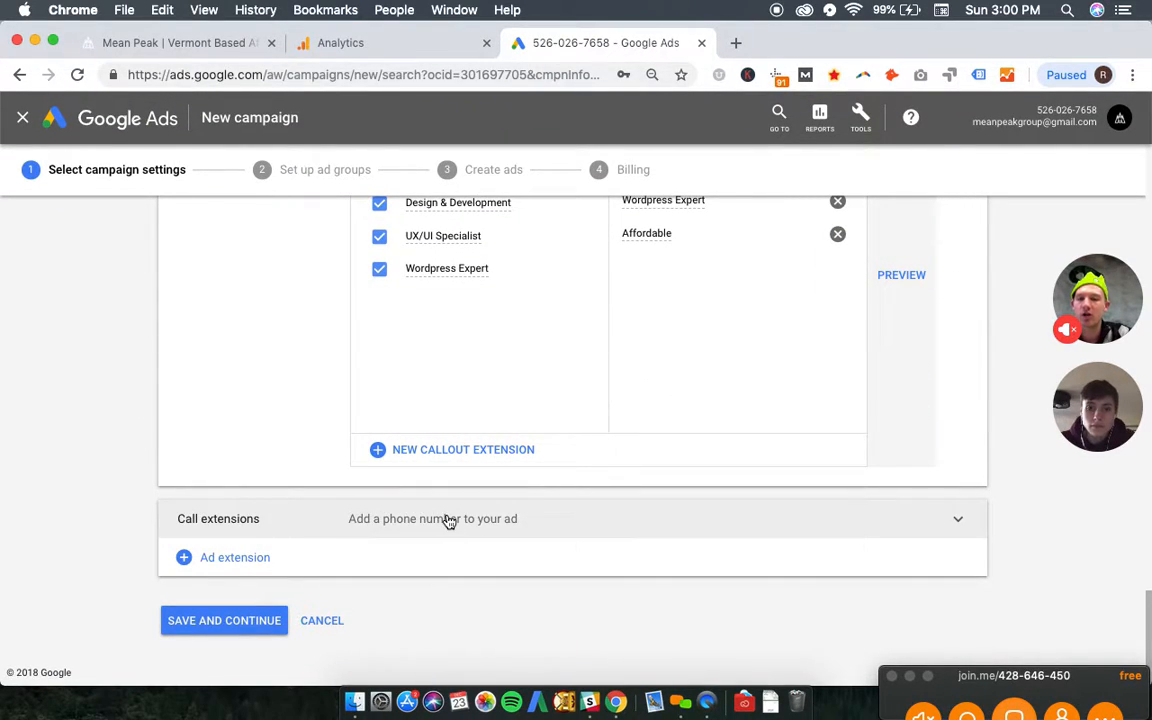
pyautogui.click(216, 625)
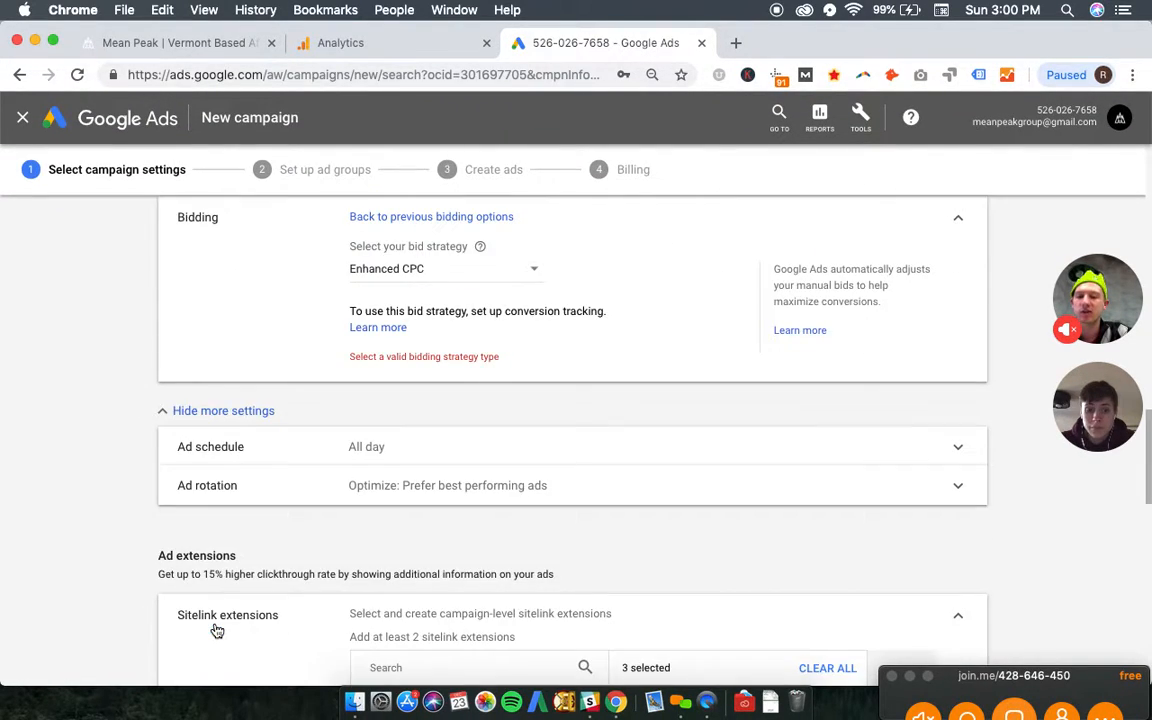
pyautogui.scroll(1, 368, 480)
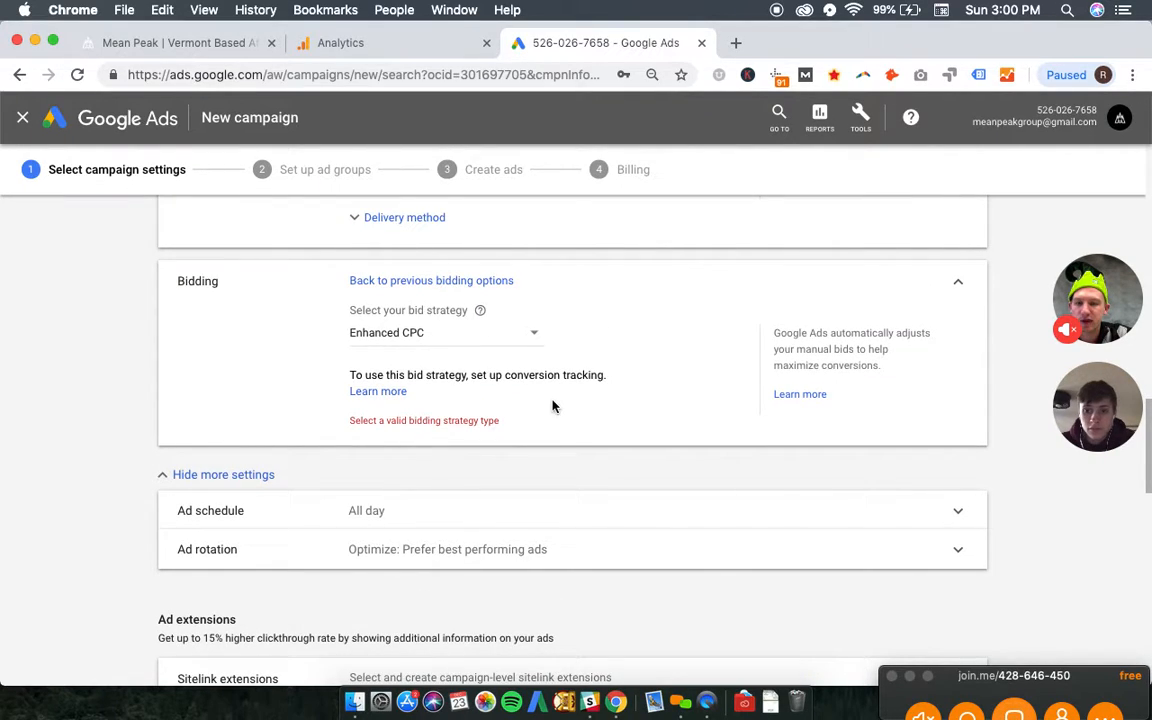
pyautogui.click(505, 335)
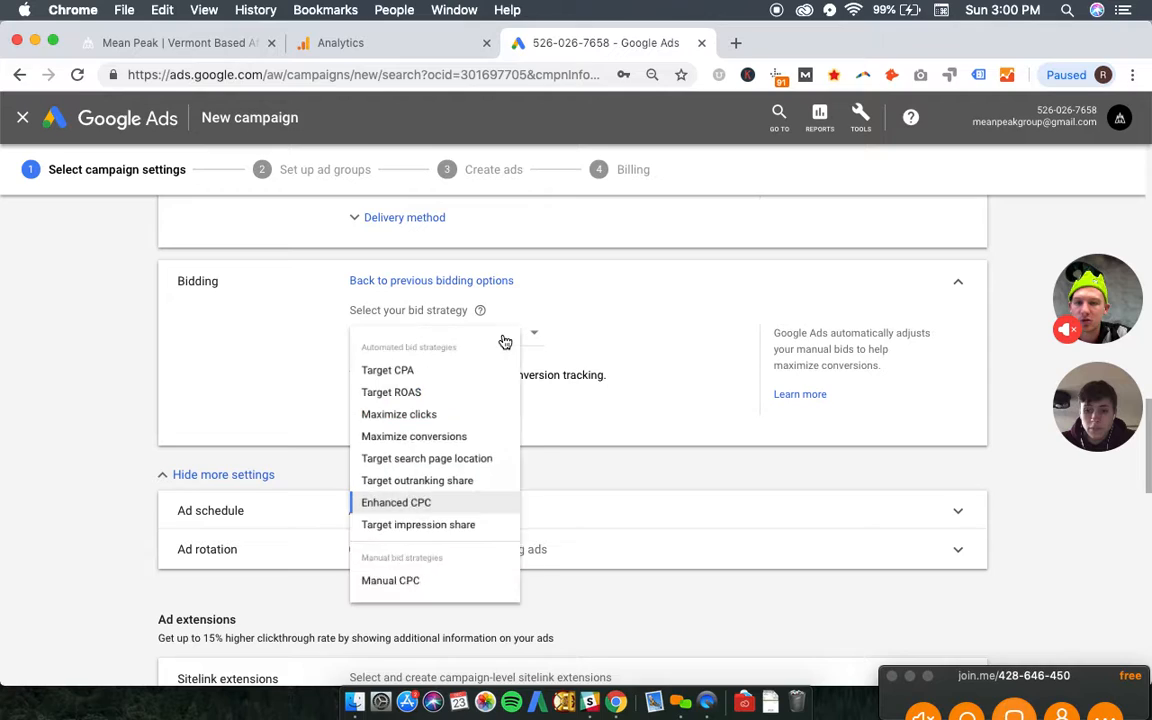
pyautogui.click(447, 532)
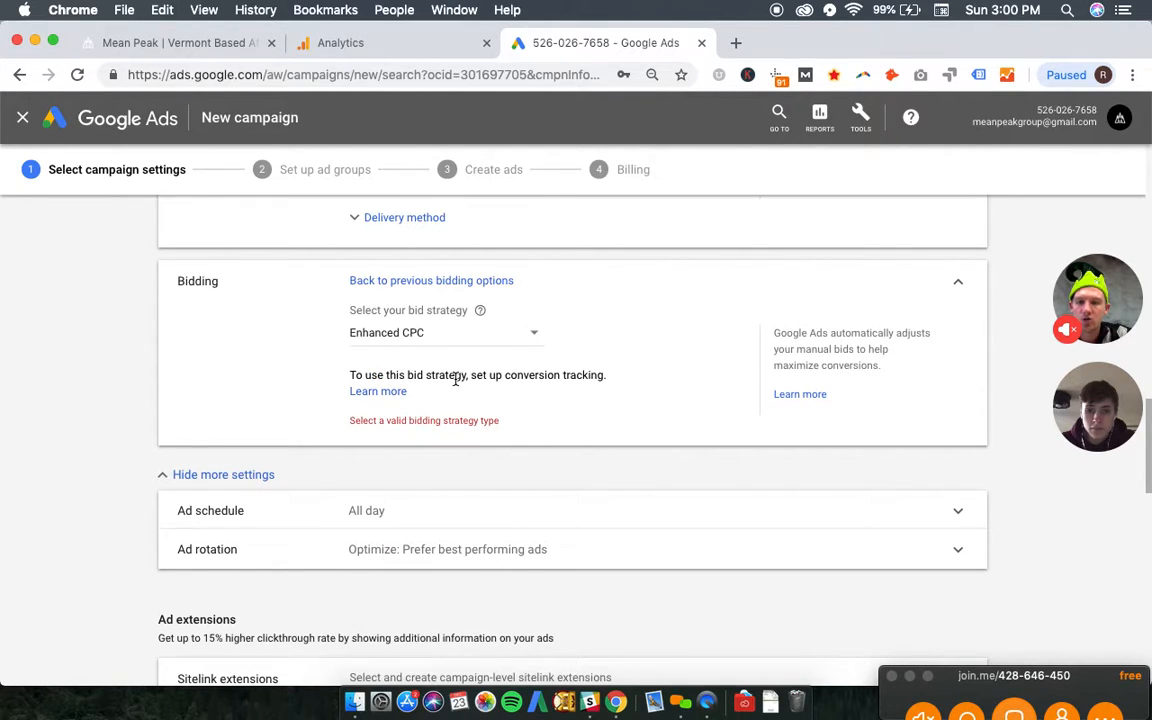
pyautogui.click(506, 340)
pyautogui.click(445, 618)
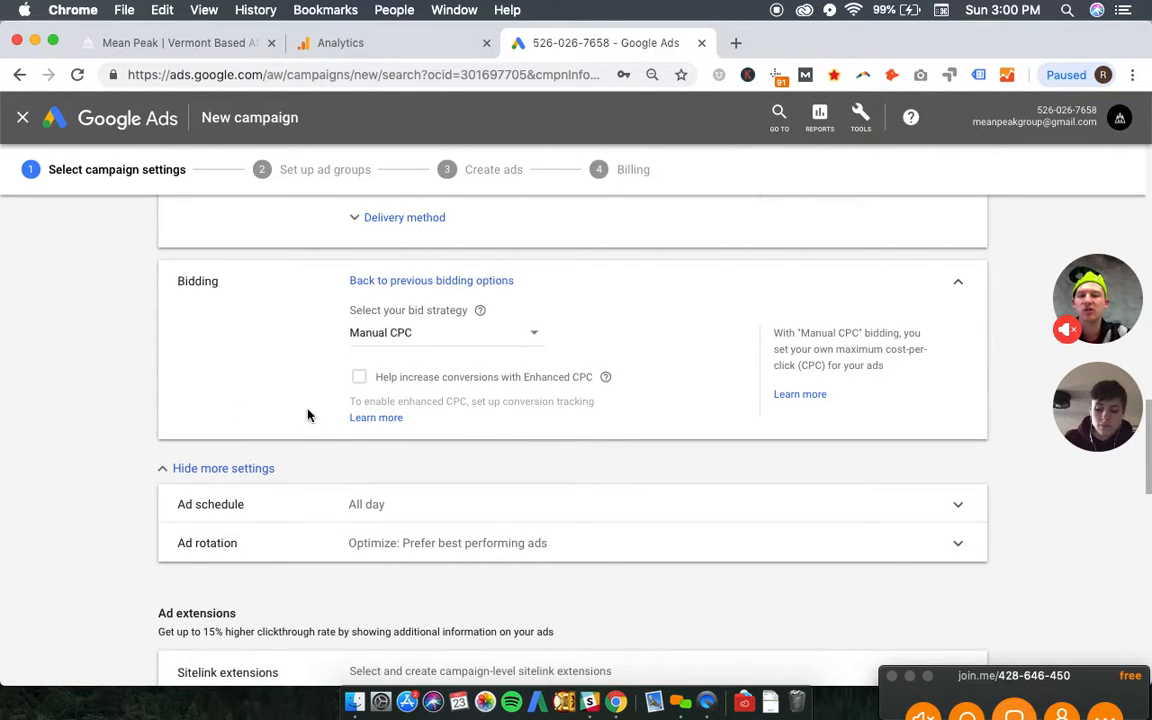
# - Save the campaign settings and continue to the ad group setup
pyautogui.scroll(-5, 360, 398)
pyautogui.scroll(-7, 115, 410)
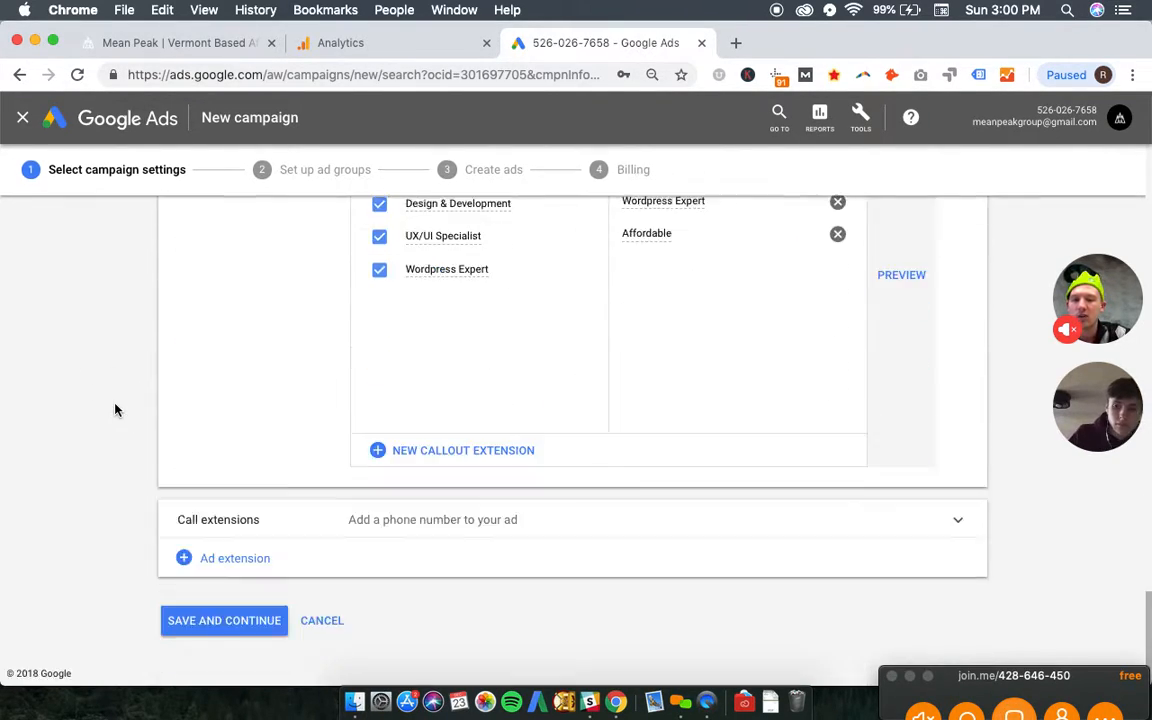
pyautogui.click(223, 621)
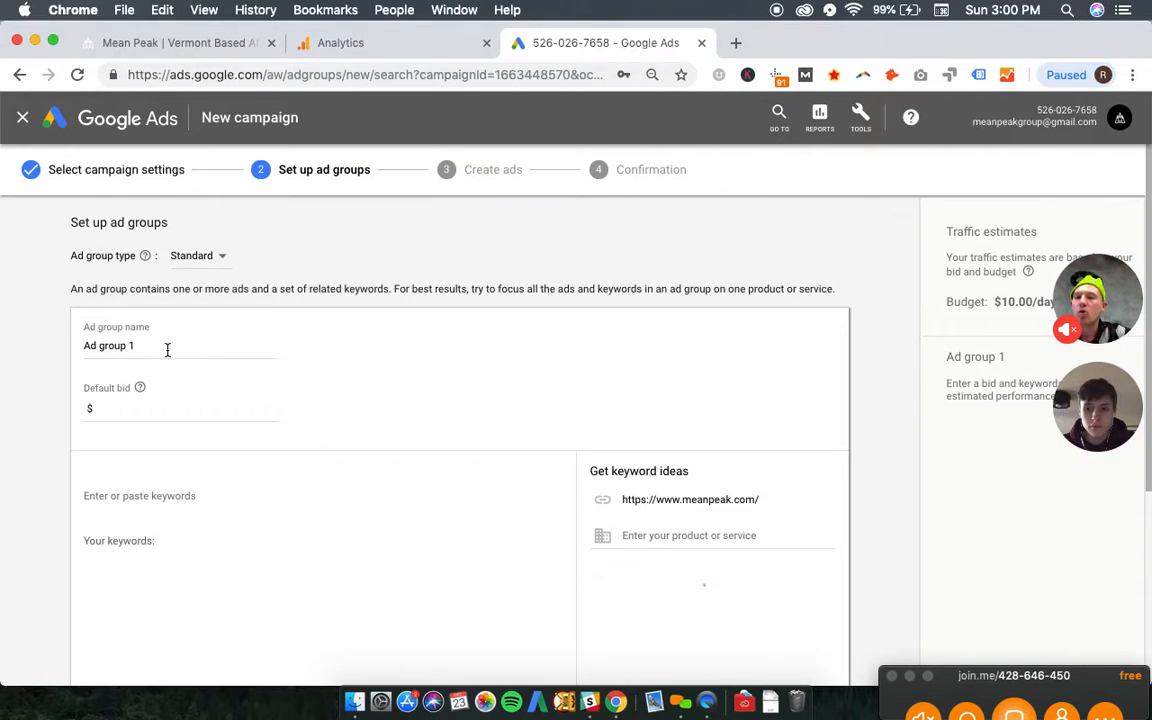
# - Rename the first ad group as "Mean Peak Design"
pyautogui.tripleClick(168, 350)
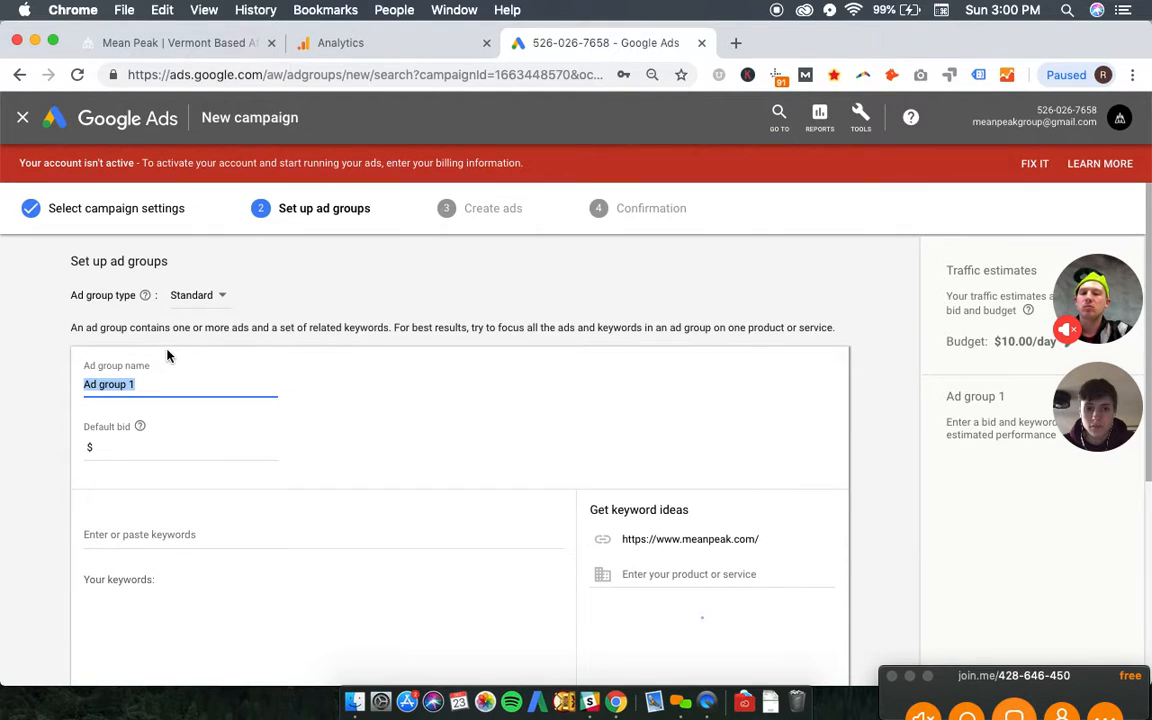
pyautogui.write('B')
pyautogui.press('BackSpace')
pyautogui.press('BackSpace')
pyautogui.press('BackSpace')
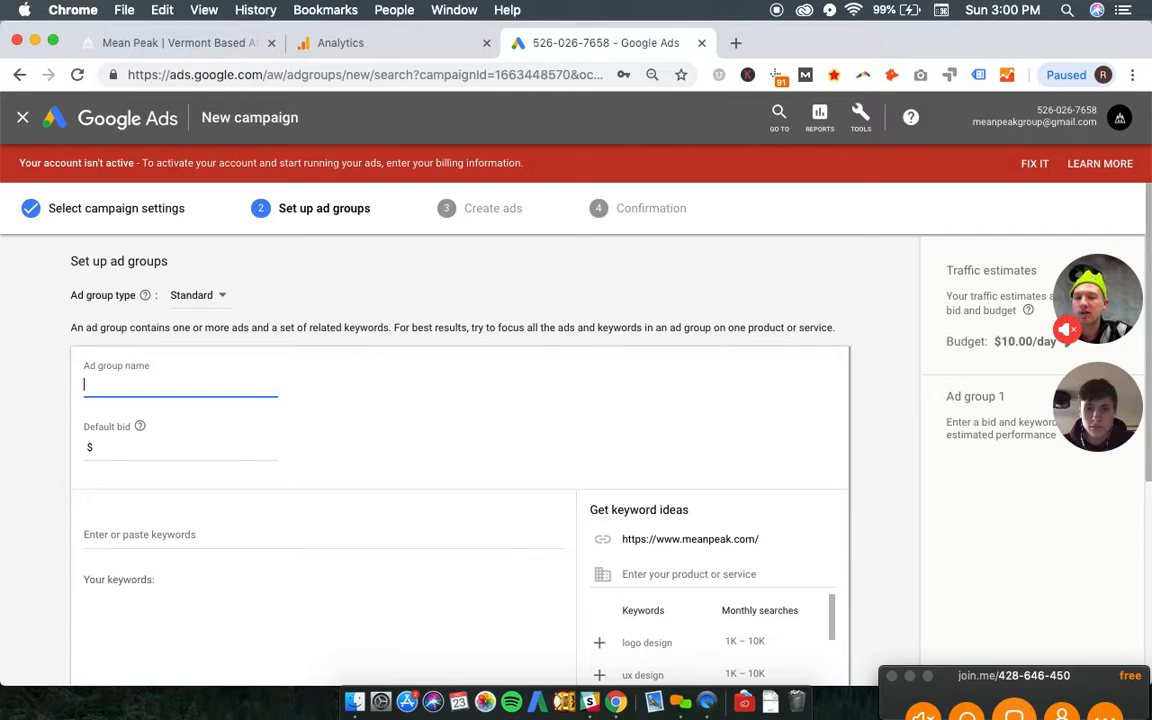
pyautogui.write('Mean Peak D')
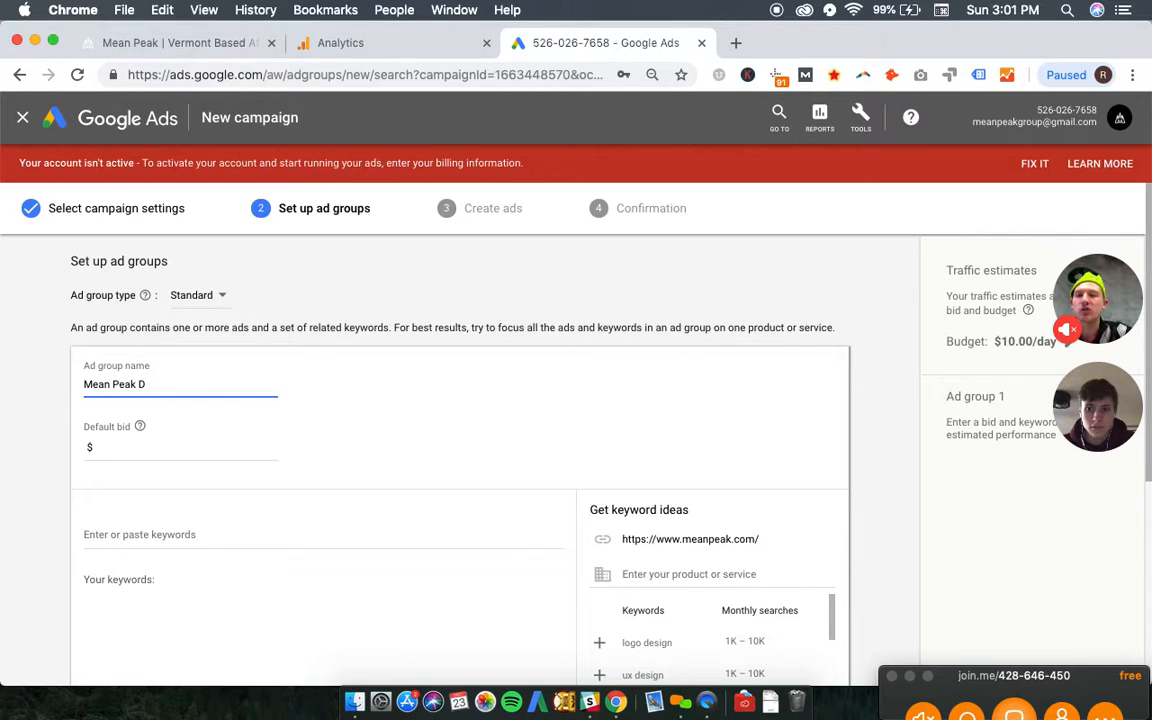
pyautogui.press('BackSpace')
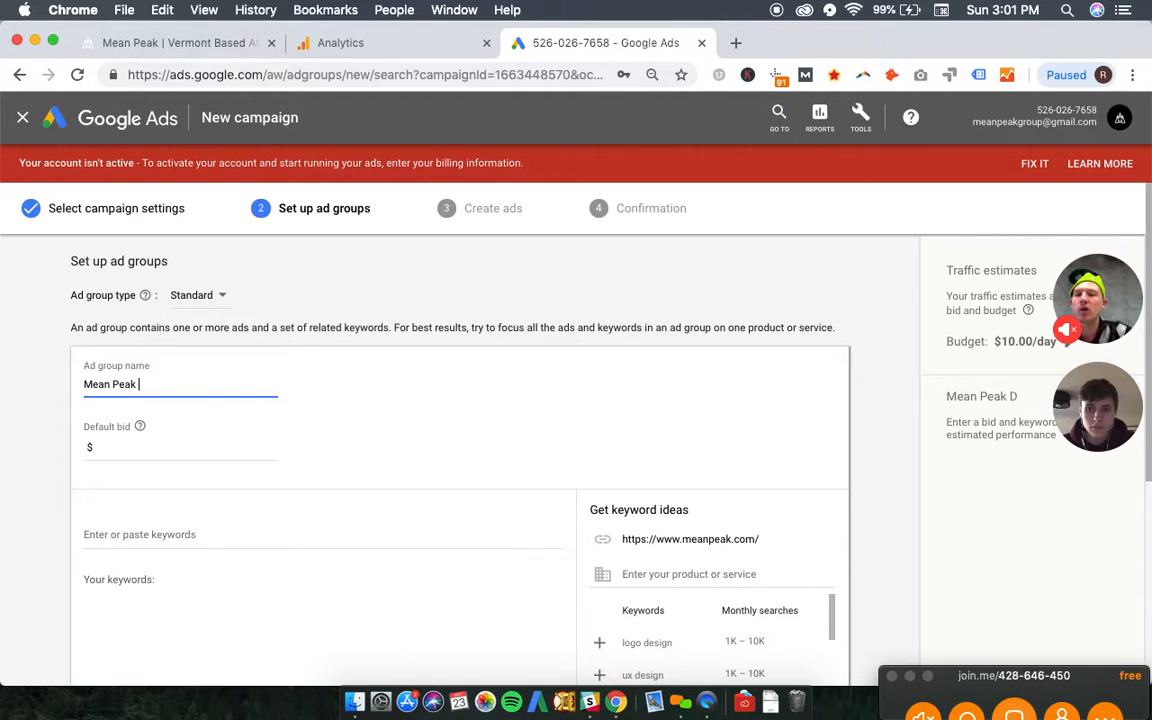
pyautogui.write('Design')
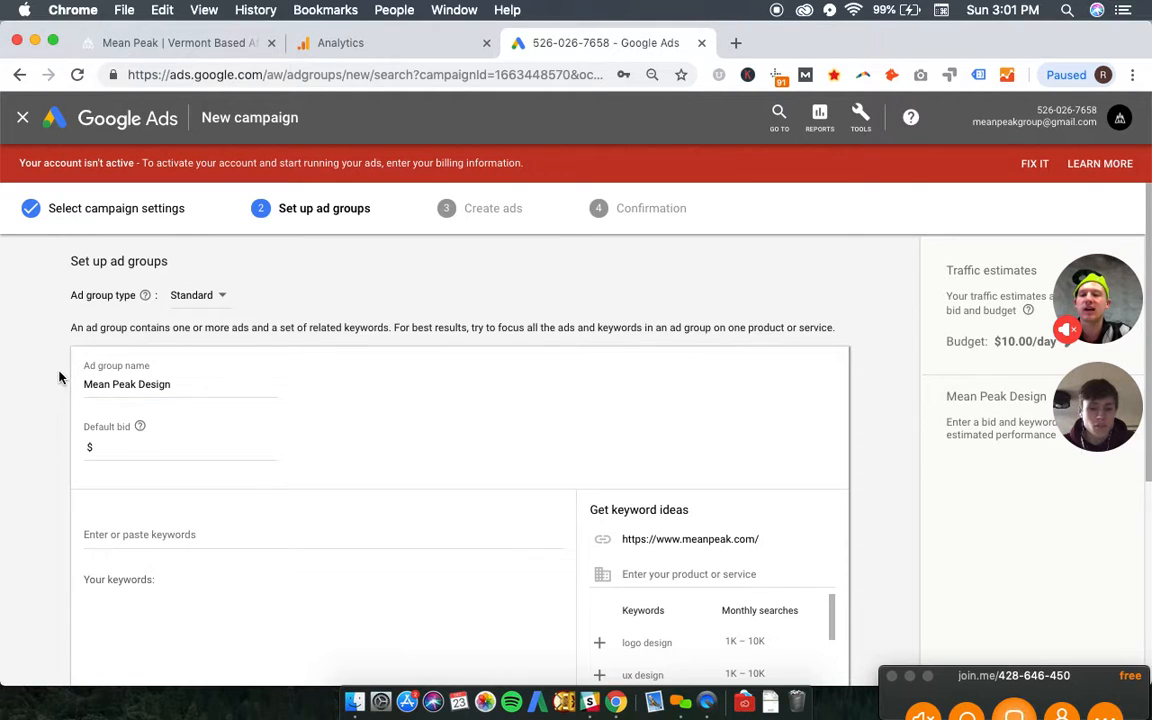
# - Add a second ad group to the campaign and name it "Mean Peak"
pyautogui.scroll(-5, 58, 377)
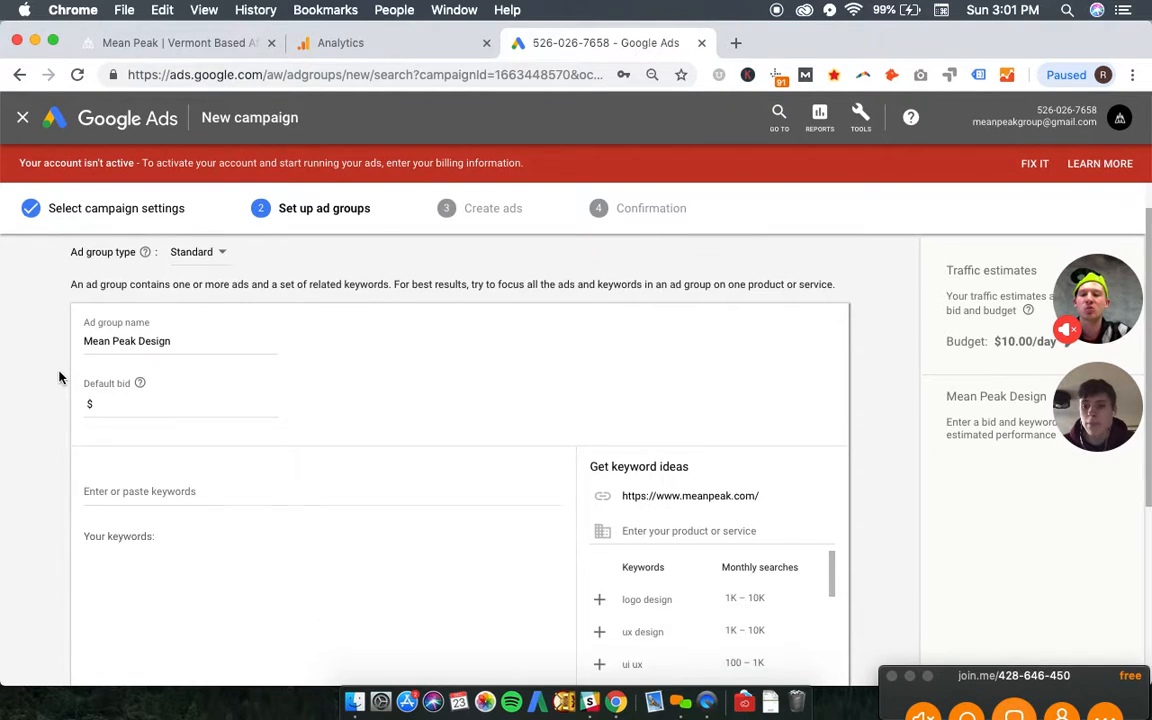
pyautogui.scroll(-2, 58, 377)
pyautogui.scroll(5, 58, 377)
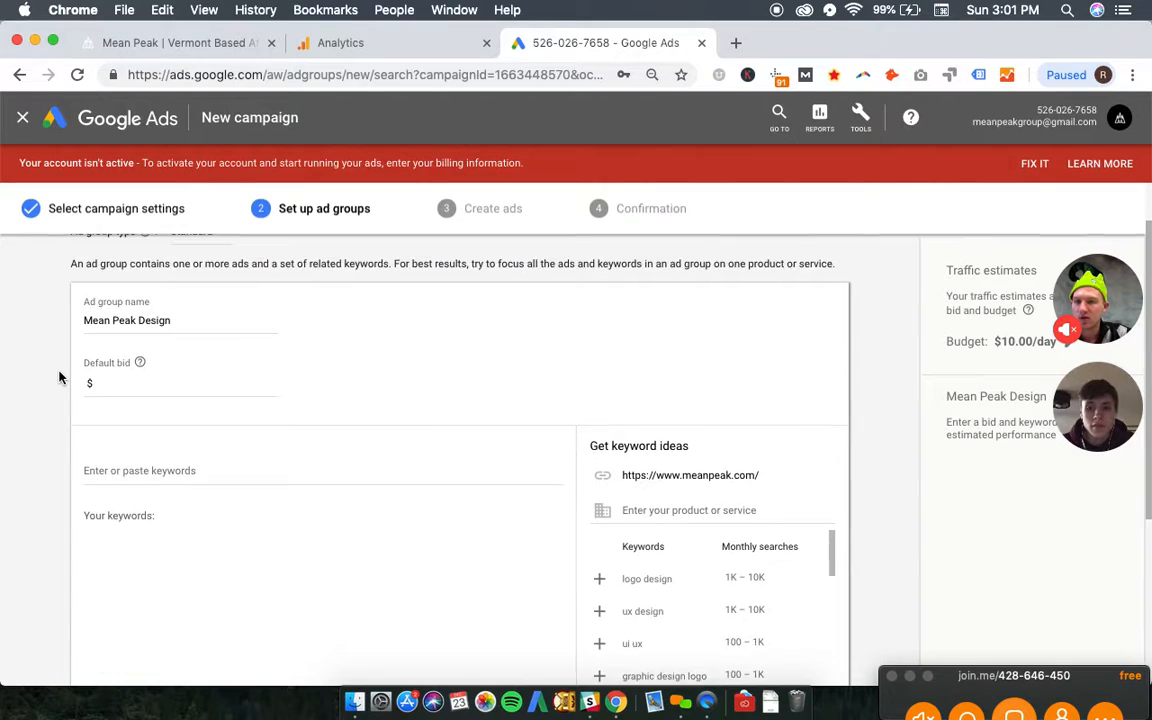
pyautogui.scroll(-4, 97, 492)
pyautogui.click(130, 620)
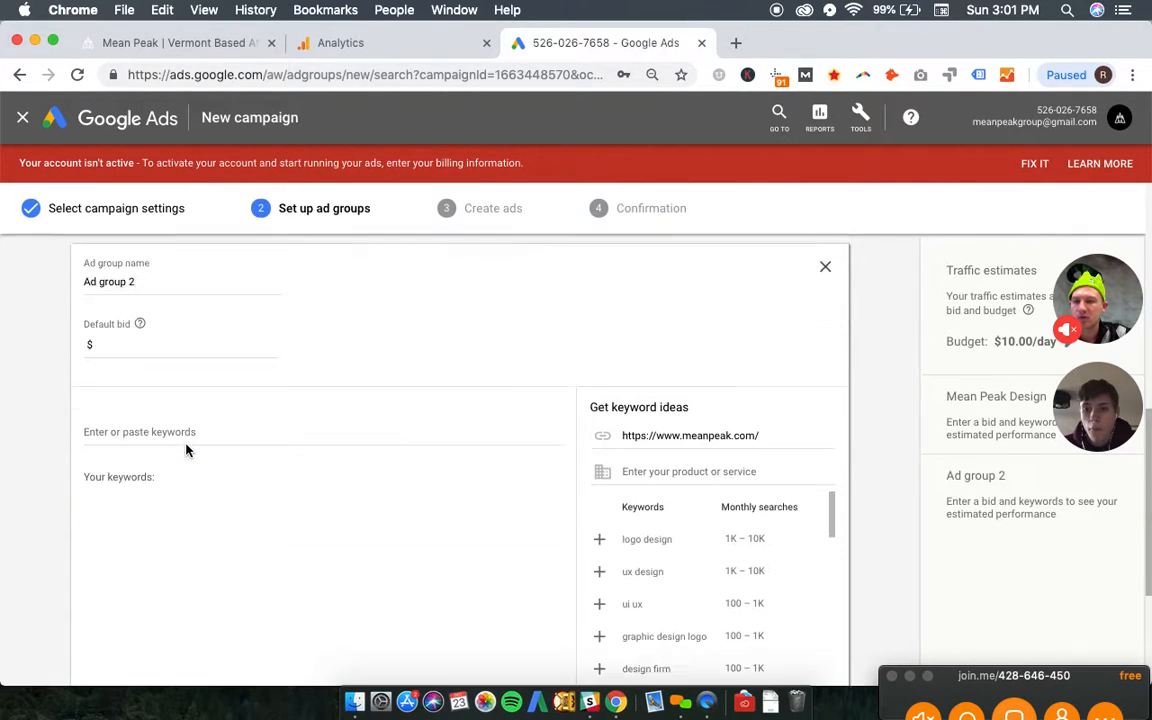
pyautogui.click(132, 310)
pyautogui.press('super+a')
pyautogui.write('M')
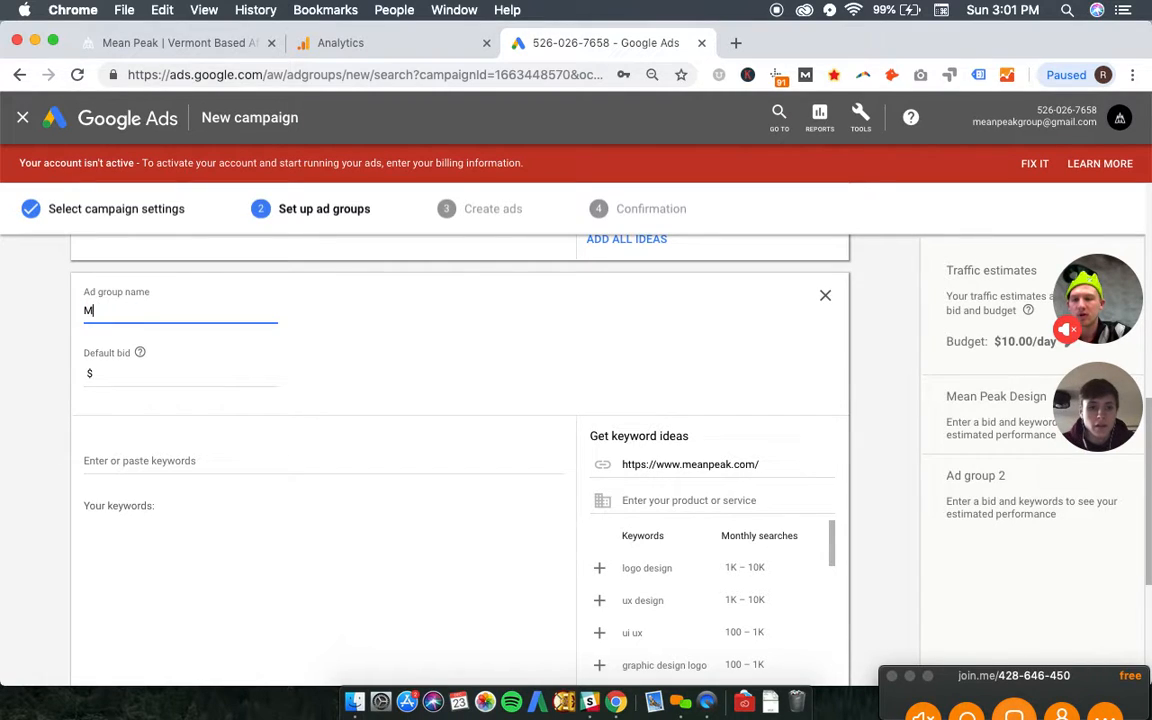
pyautogui.write('ean Peak')
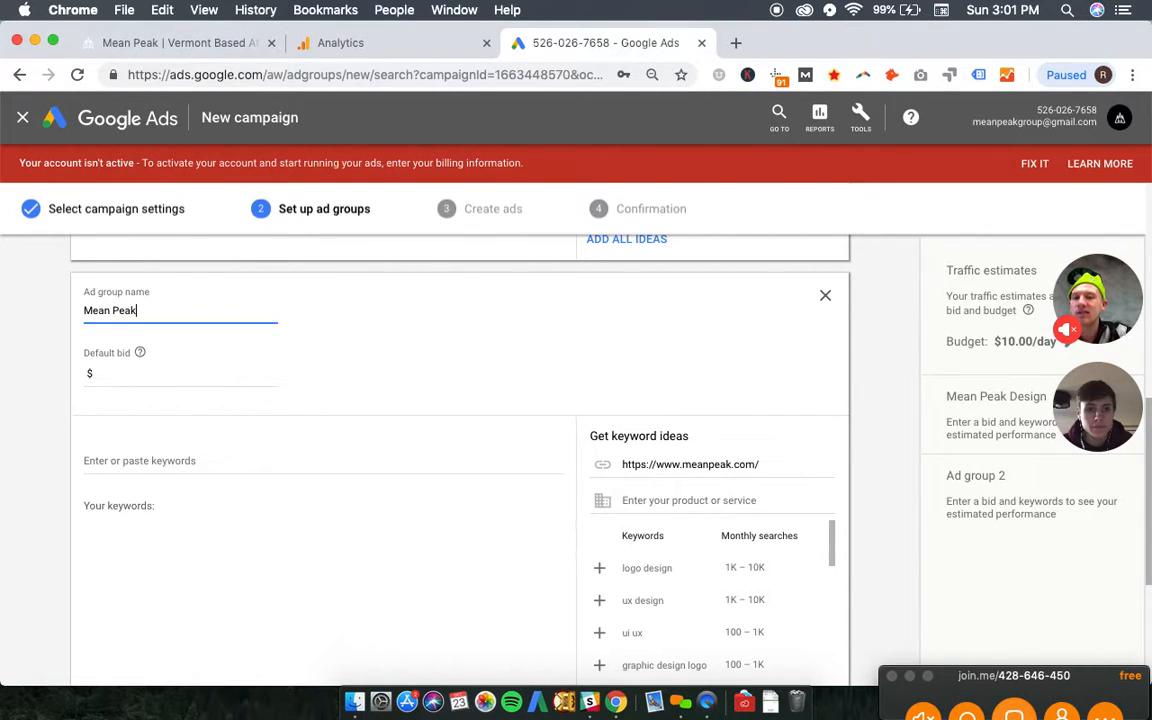
pyautogui.click(59, 351)
# - Set the default bid of the "Mean Peak" ad group to $.5
pyautogui.scroll(2, 59, 351)
pyautogui.scroll(5, 59, 351)
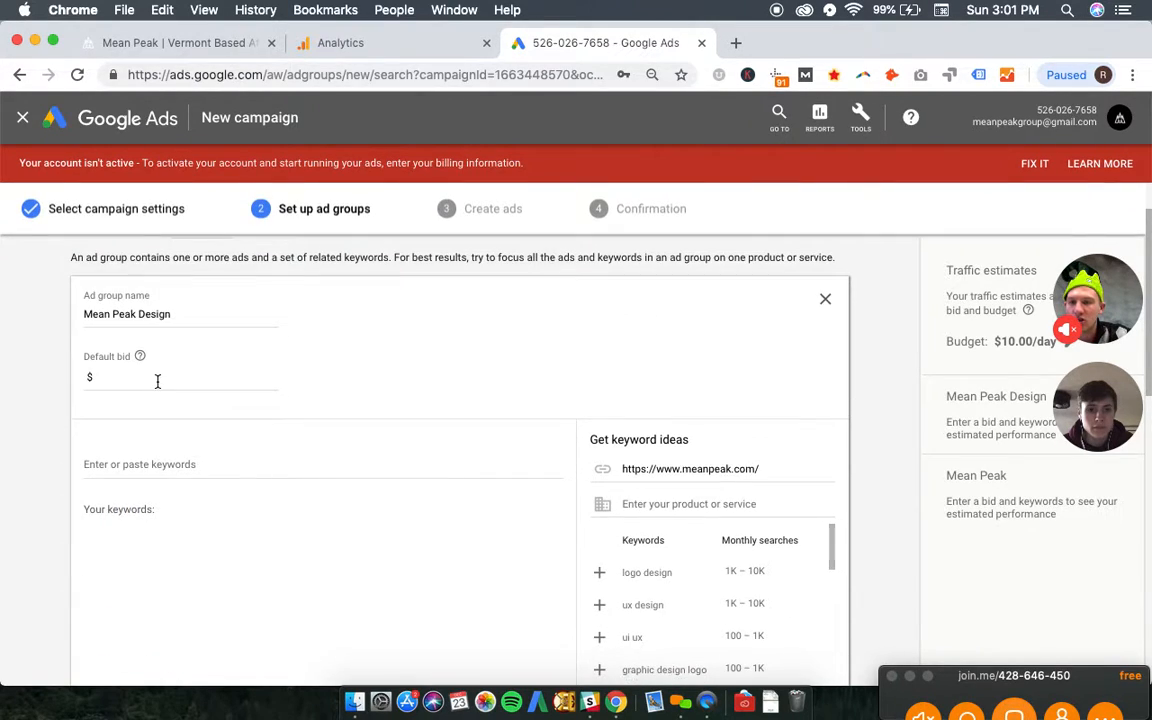
pyautogui.scroll(-5, 157, 381)
pyautogui.click(175, 459)
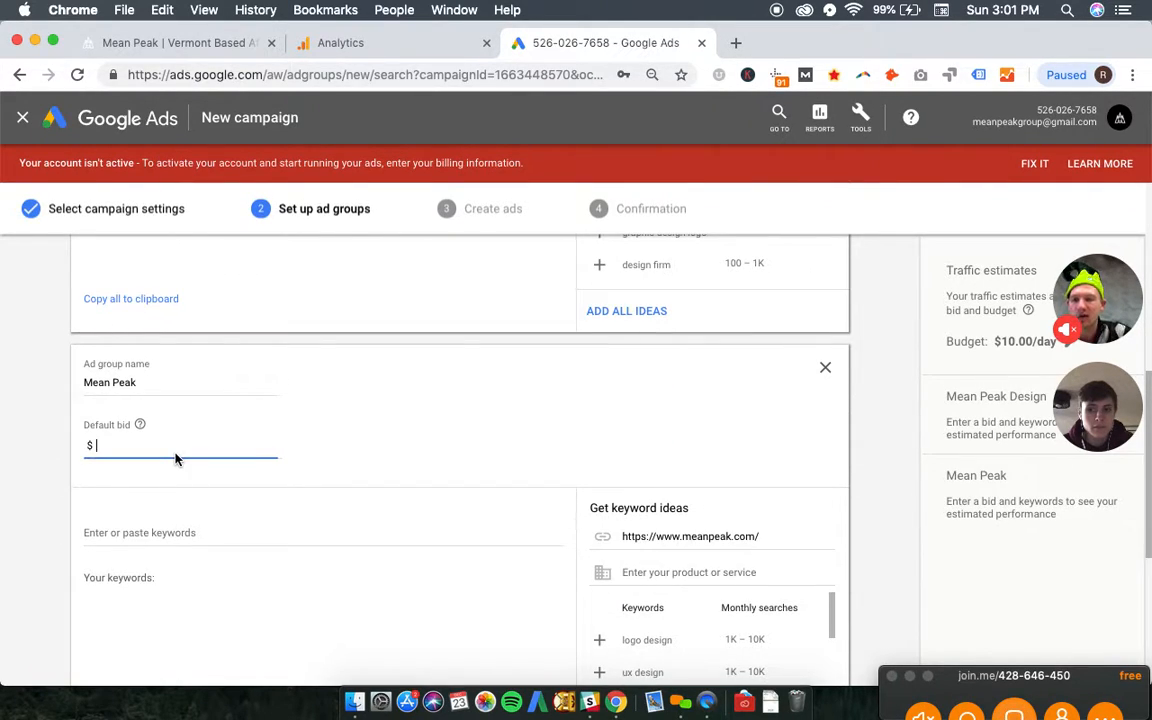
pyautogui.write('.5')
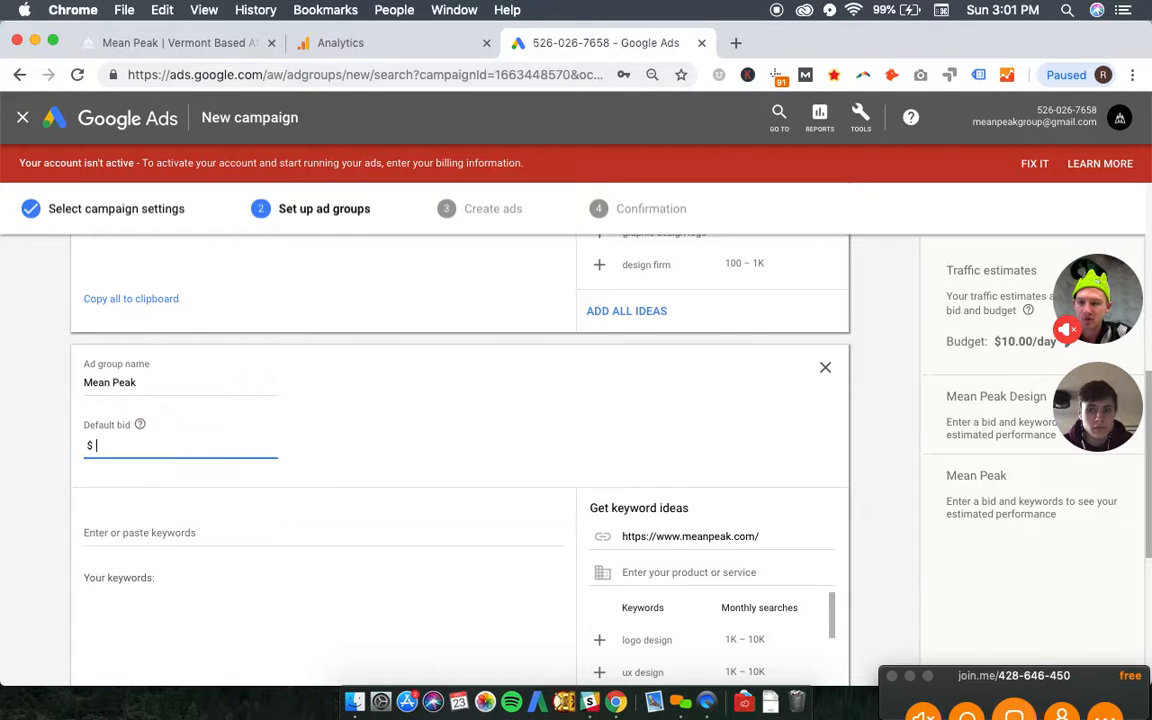
# - Set the default bid of the "Mean Peak Design" ad group to $.5
pyautogui.scroll(3, 175, 459)
pyautogui.scroll(2, 154, 314)
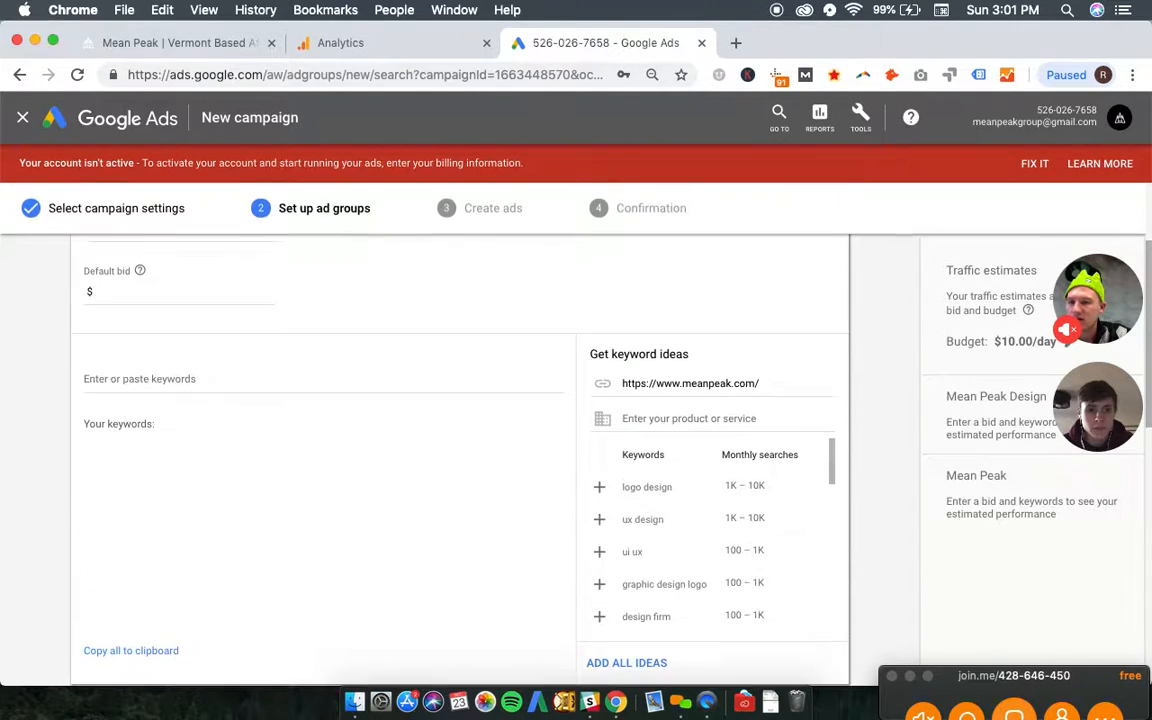
pyautogui.click(154, 288)
pyautogui.write('.5')
pyautogui.press('Tab')
pyautogui.scroll(3, 192, 368)
pyautogui.scroll(-4, 192, 368)
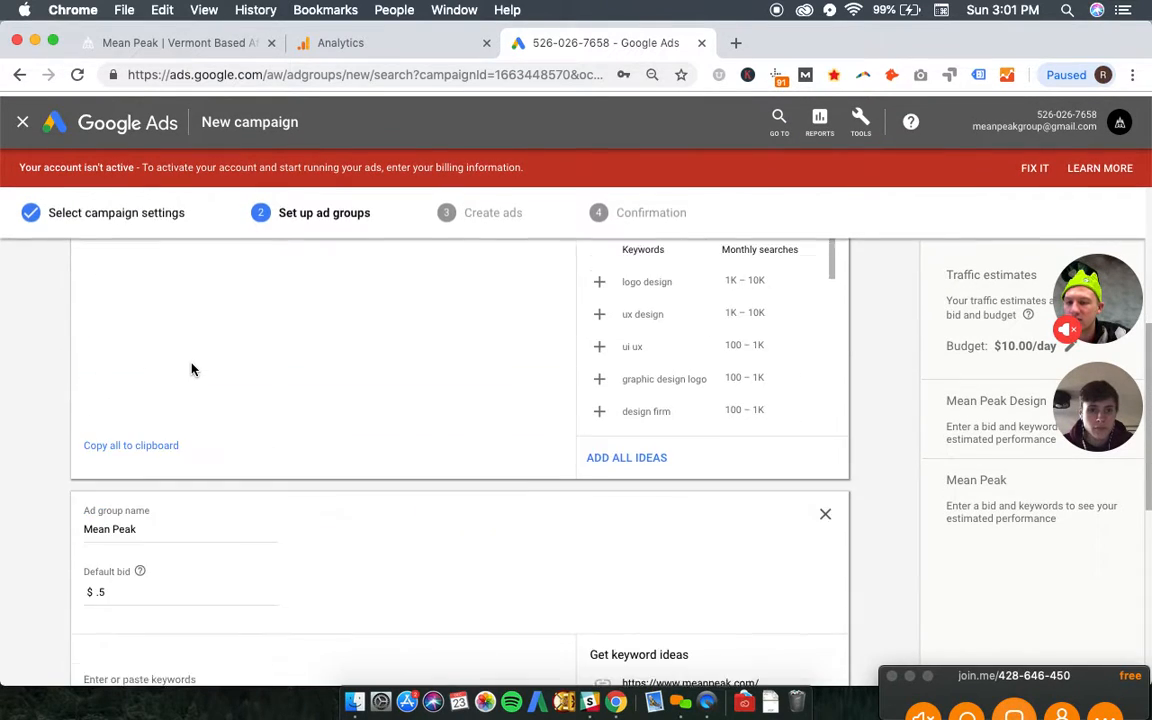
pyautogui.scroll(3, 192, 368)
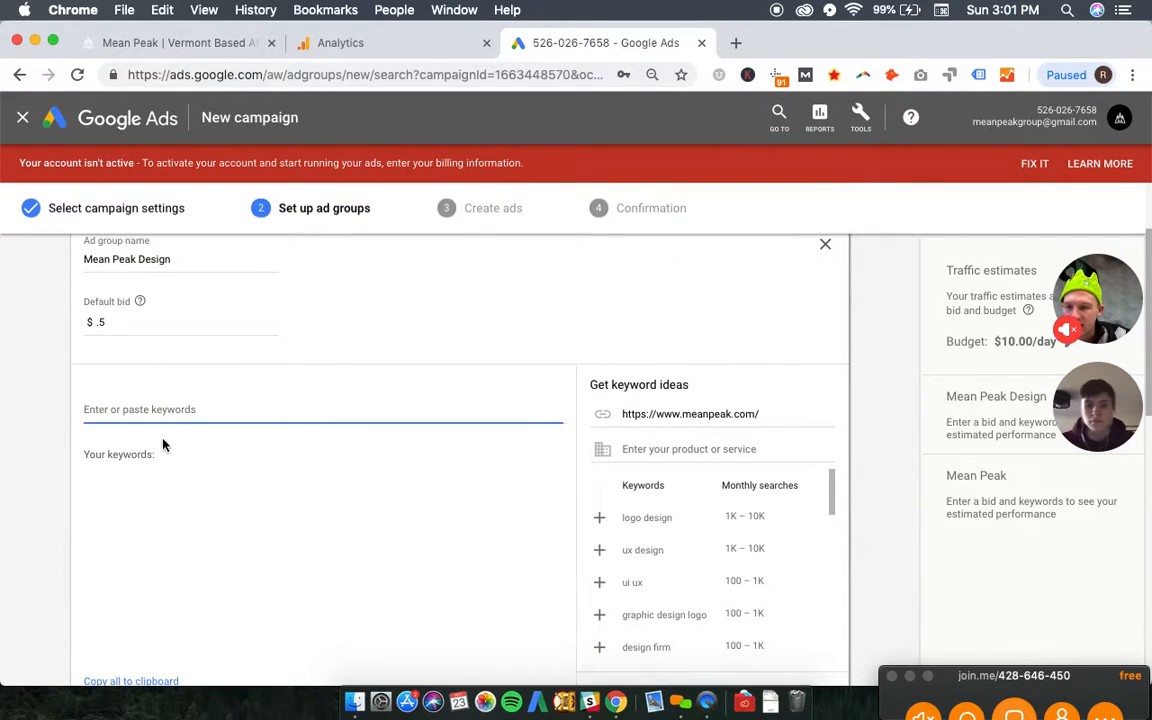
pyautogui.write('[')
pyautogui.press('BackSpace')
pyautogui.press('BackSpace')
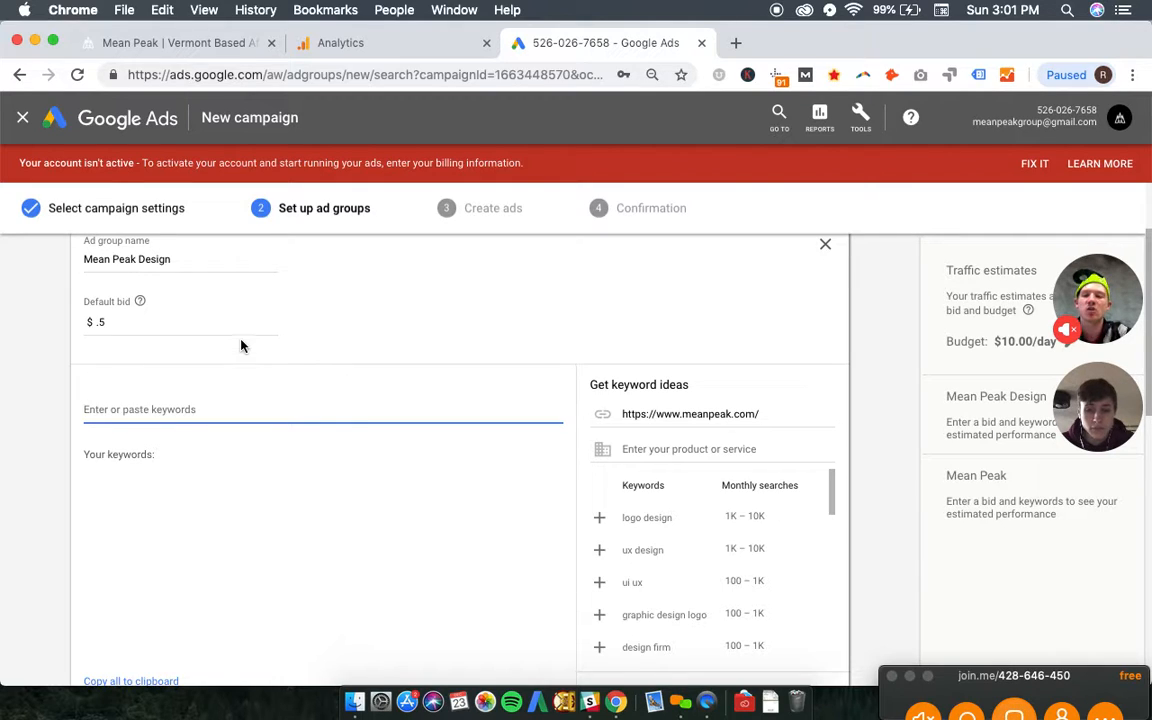
pyautogui.write('[s')
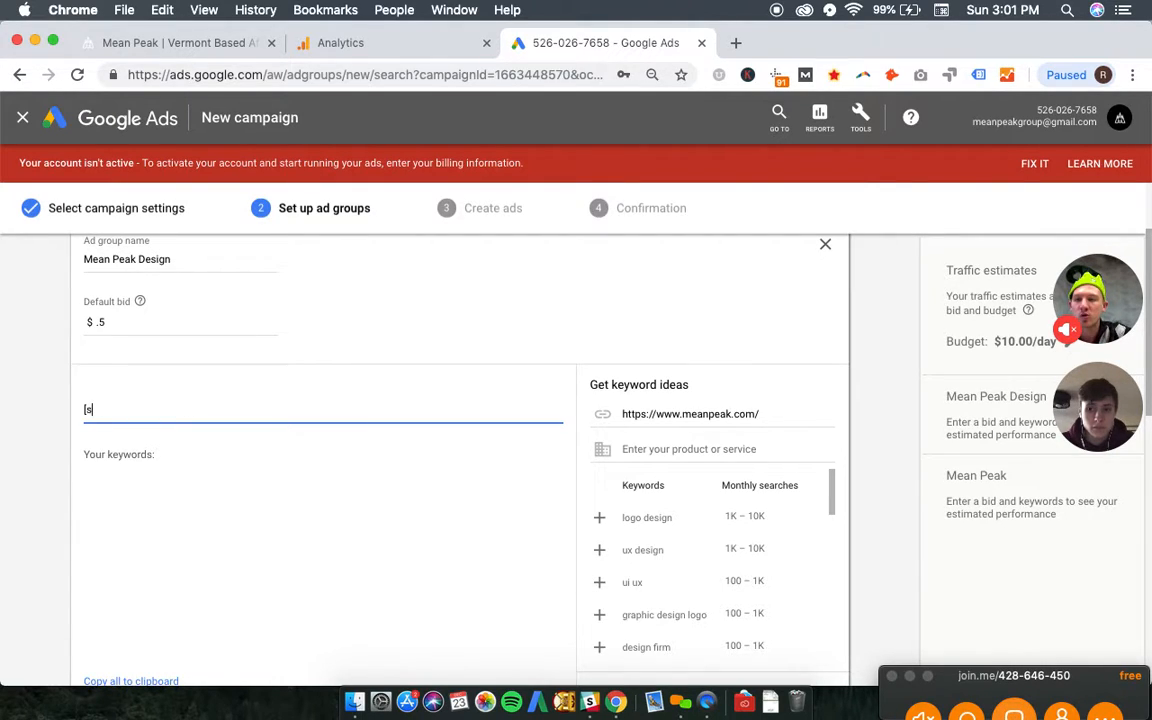
pyautogui.press('BackSpace')
pyautogui.write('[meak peak')
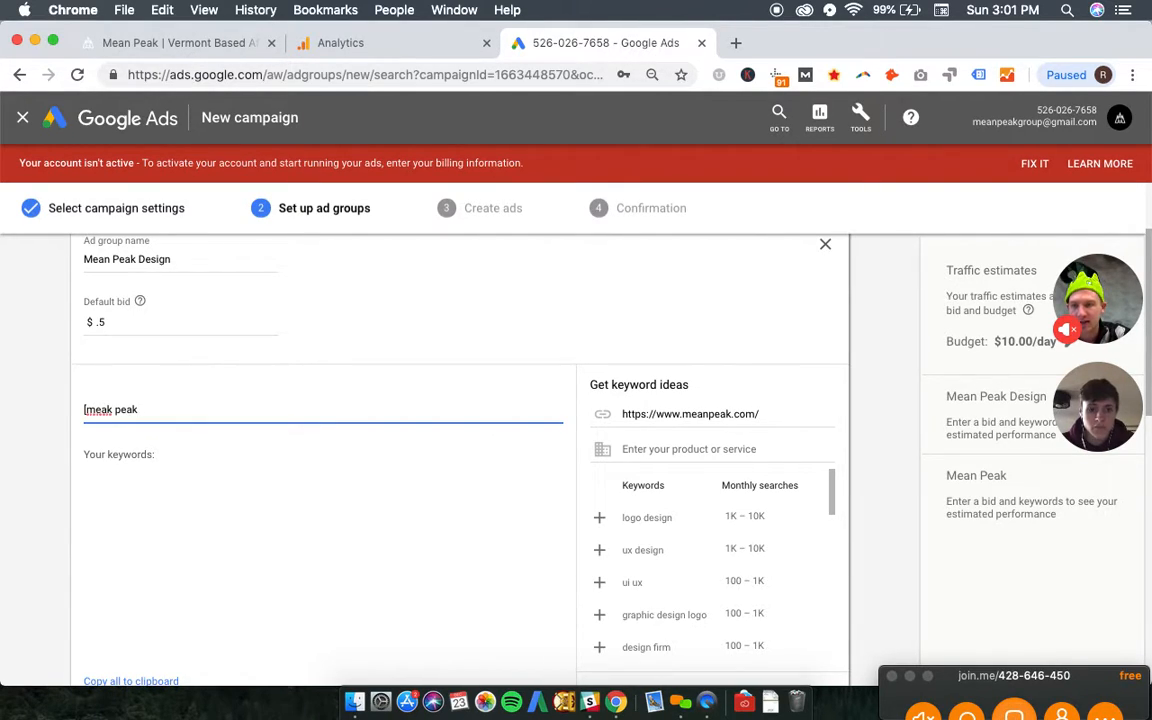
pyautogui.write(' design')
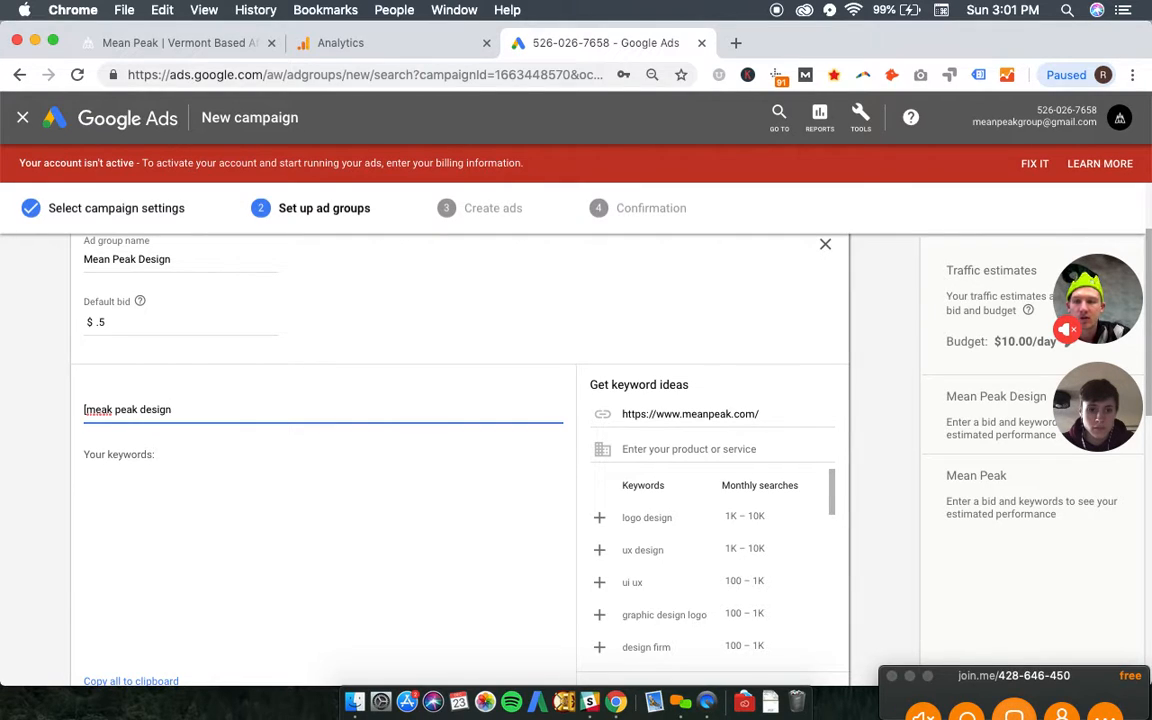
pyautogui.write(']')
pyautogui.scroll(-2, 311, 486)
pyautogui.press('Return')
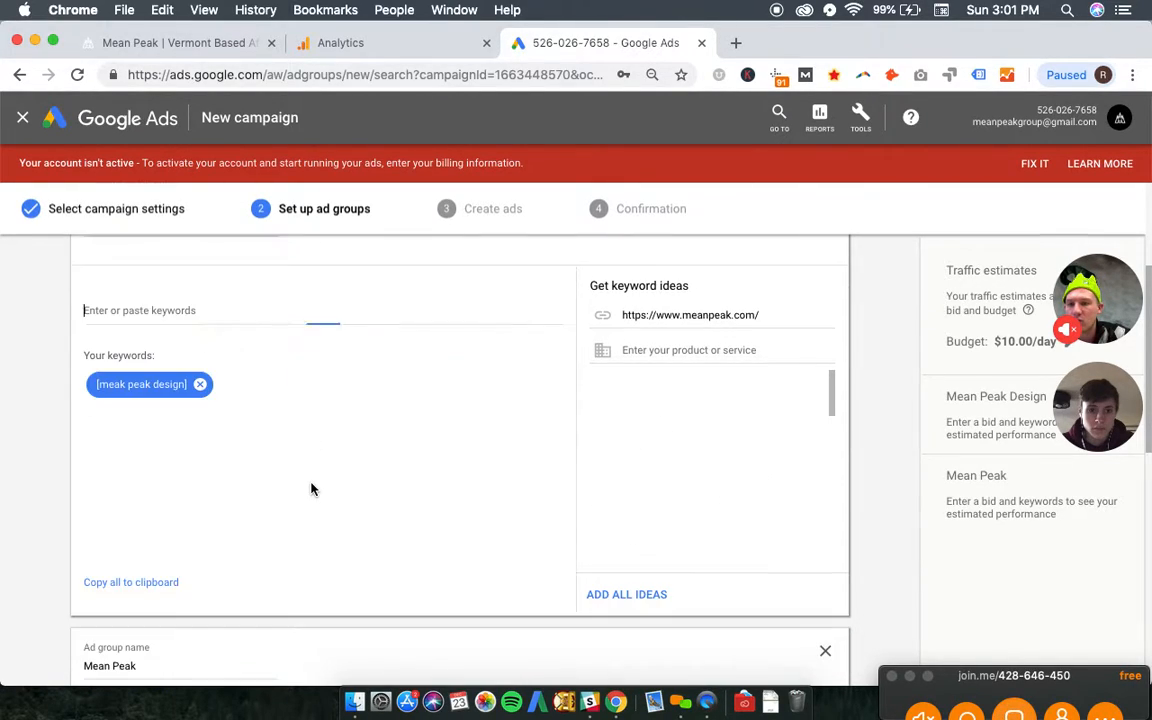
pyautogui.scroll(3, 221, 445)
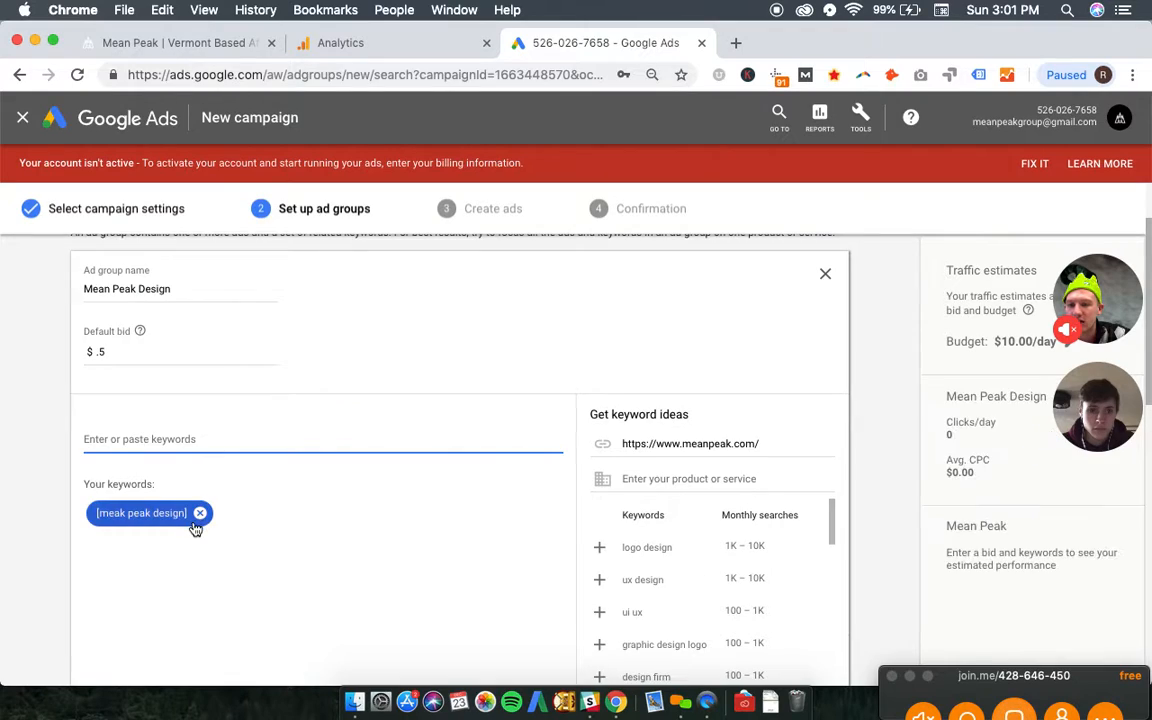
pyautogui.click(201, 514)
# - Add the exact match keyword [mean peak design] to the "Mean Peak Design" ad group
pyautogui.click(171, 444)
pyautogui.write('mea')
pyautogui.press('BackSpace')
pyautogui.press('BackSpace')
pyautogui.press('BackSpace')
pyautogui.write('[mean peak')
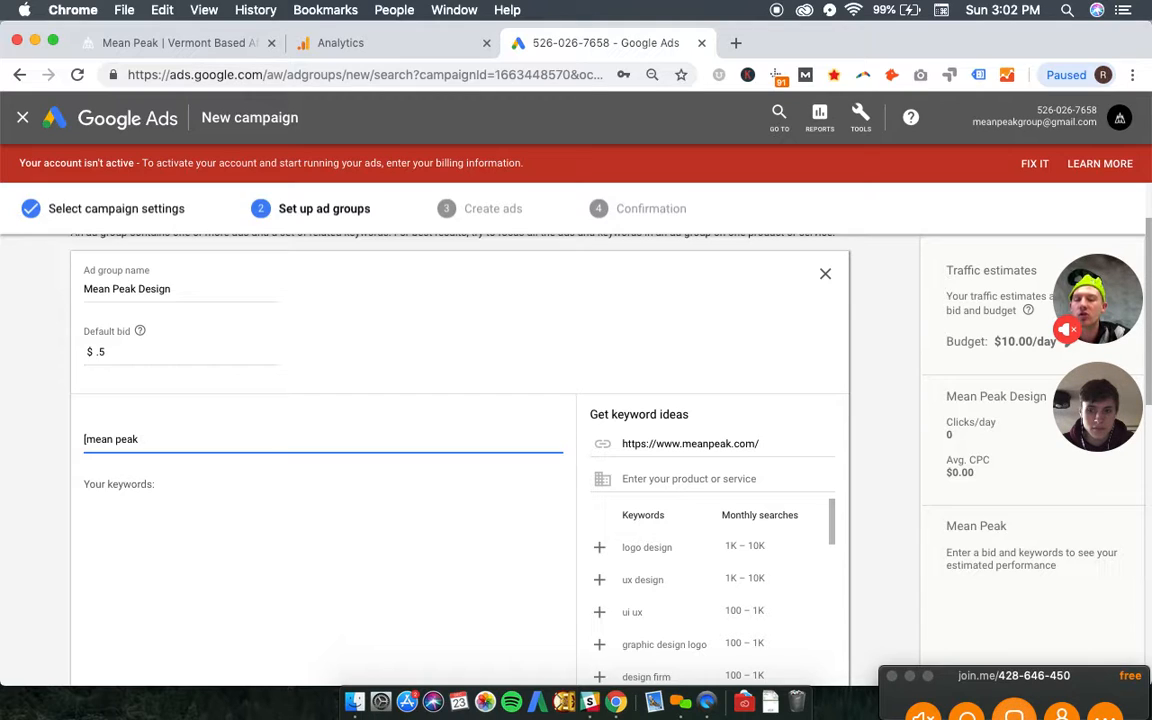
pyautogui.write(' des')
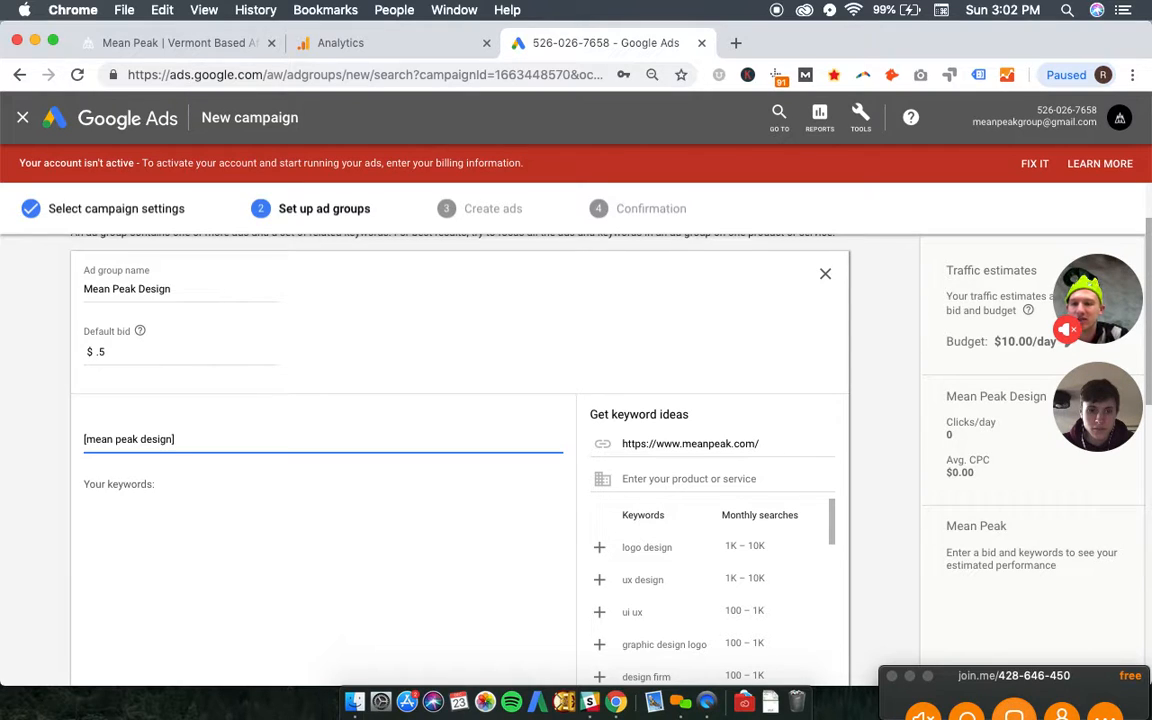
pyautogui.write('ign]')
pyautogui.press('Return')
pyautogui.scroll(-5, 239, 566)
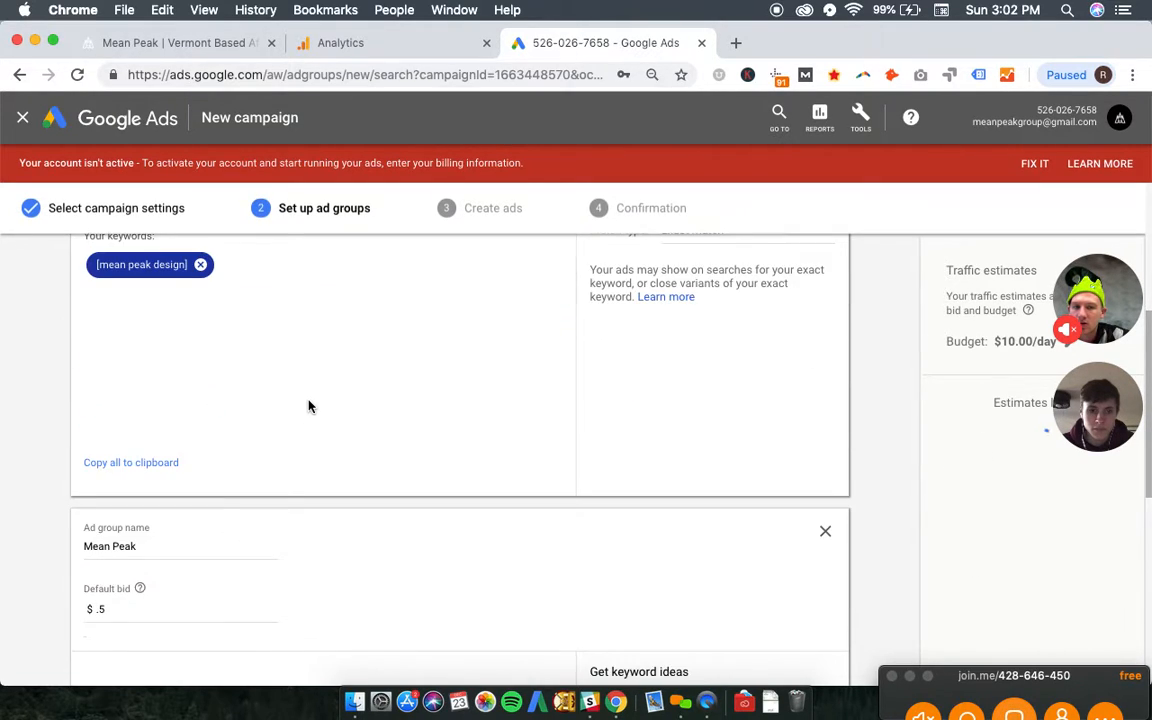
pyautogui.scroll(3, 309, 406)
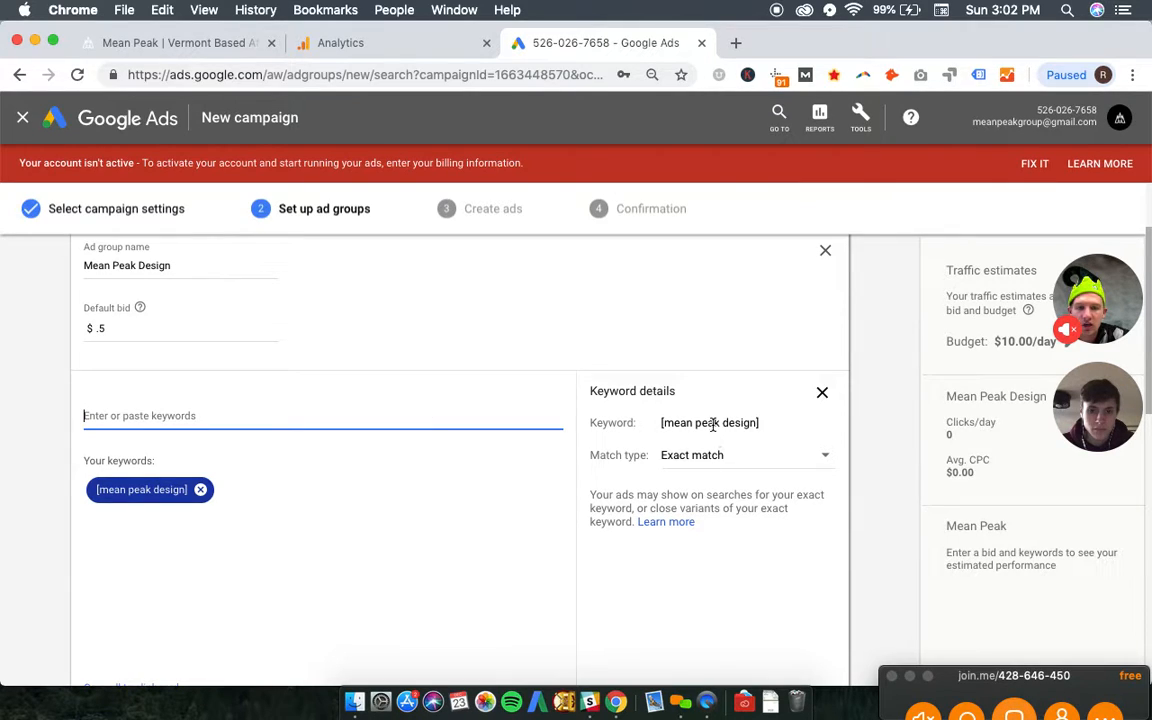
# - Enter the exact match keyword [mean peak] for the "Mean Peak" ad group
pyautogui.scroll(-5, 671, 470)
pyautogui.scroll(-3, 231, 591)
pyautogui.click(187, 528)
pyautogui.write('mea')
pyautogui.press('BackSpace')
pyautogui.press('BackSpace')
pyautogui.press('BackSpace')
pyautogui.write('[m')
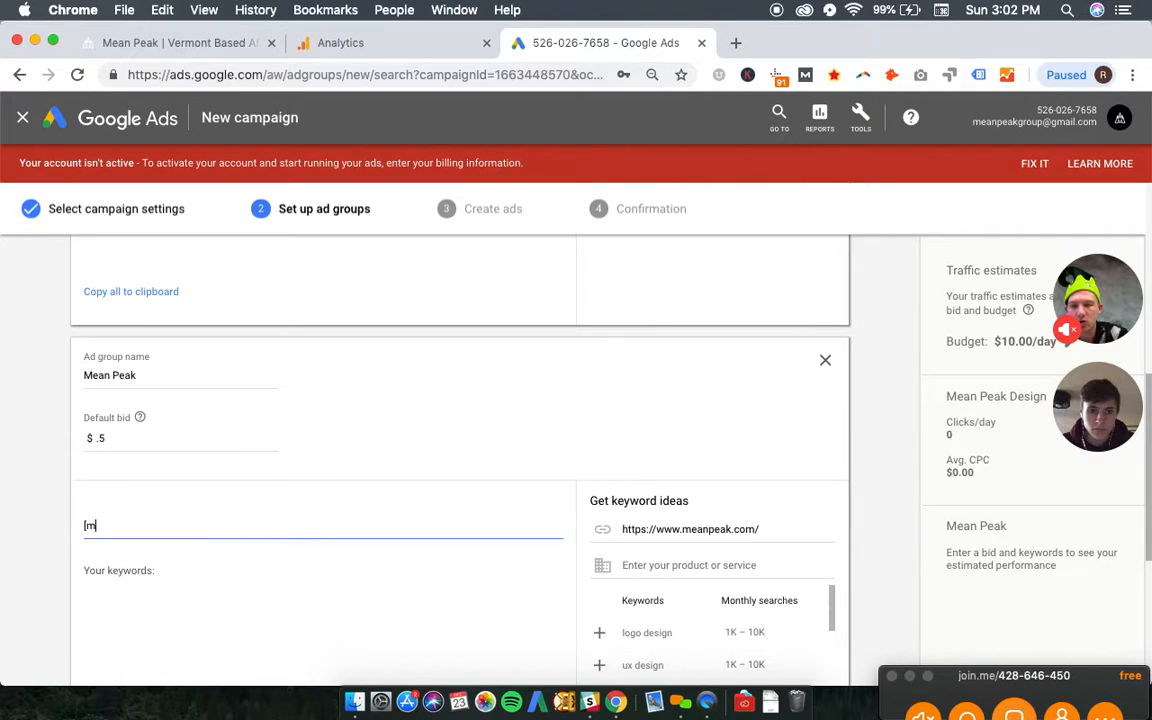
pyautogui.write('ean peak]')
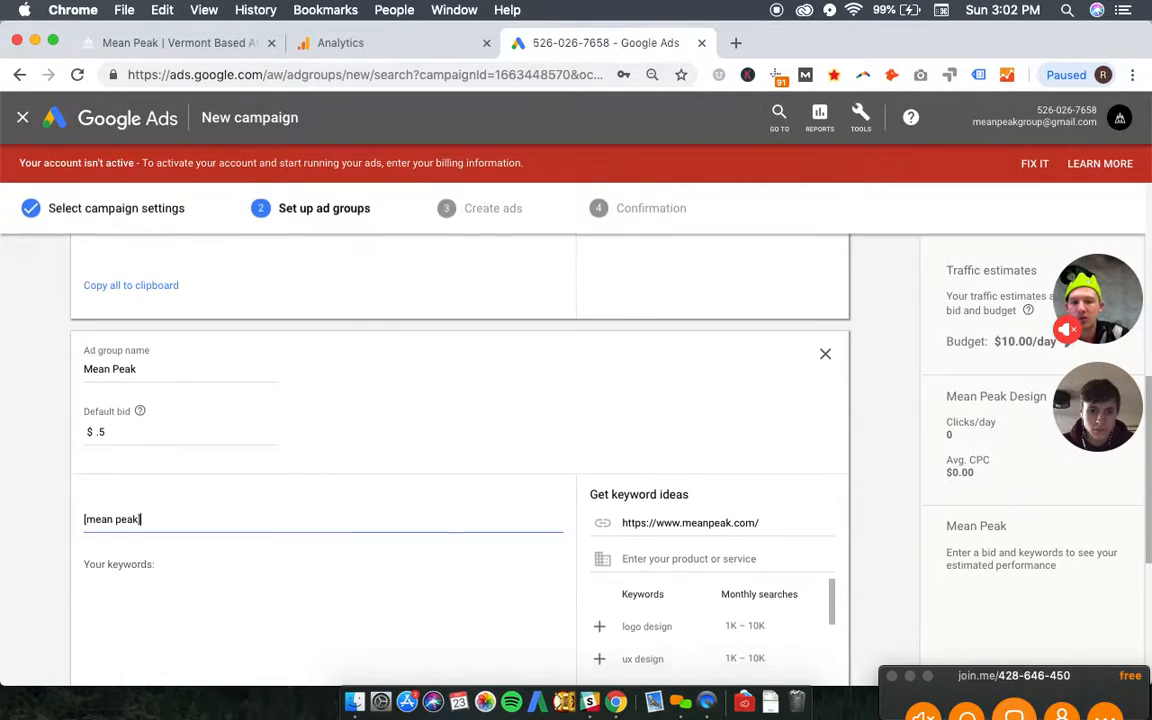
# - Add a third ad group named "Mean Peak (Phrase Match)" with a default bid of $.5
pyautogui.scroll(-7, 175, 530)
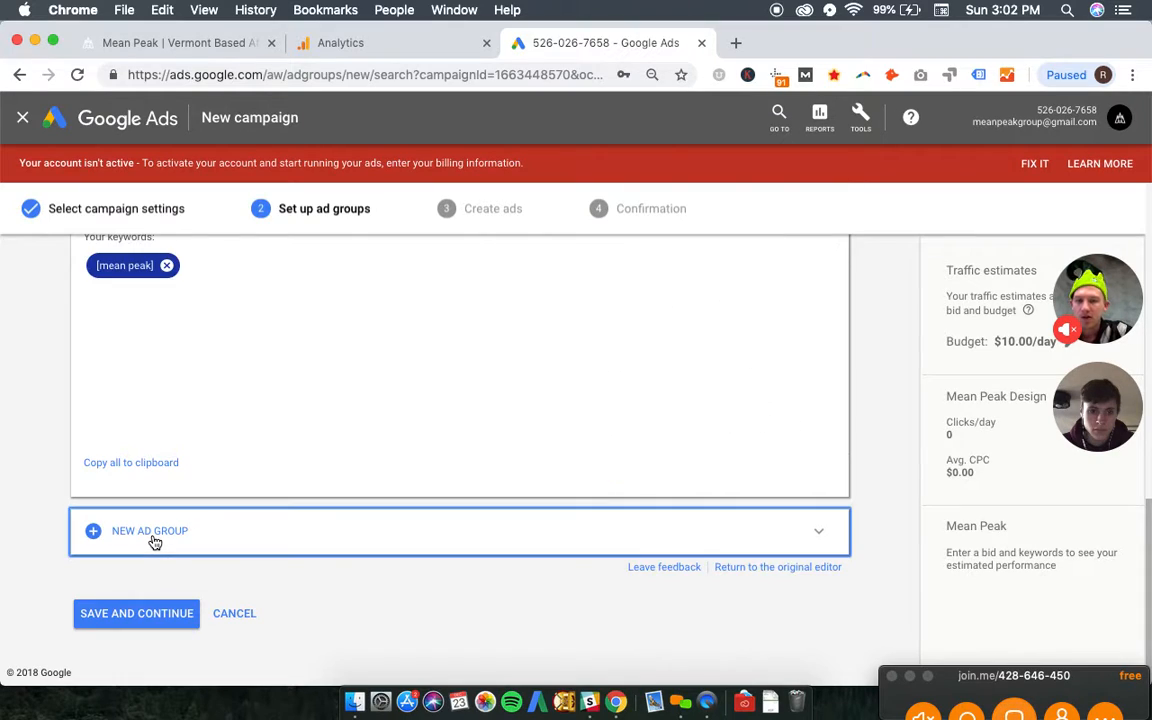
pyautogui.click(155, 540)
pyautogui.scroll(4, 184, 445)
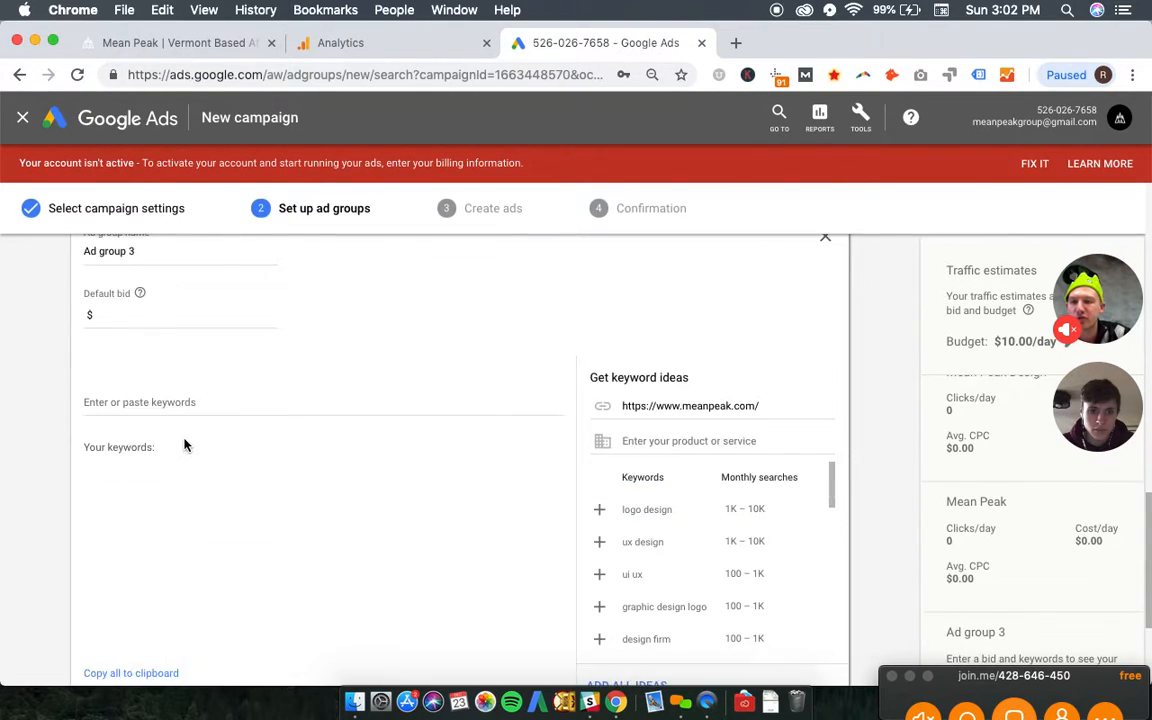
pyautogui.tripleClick(144, 262)
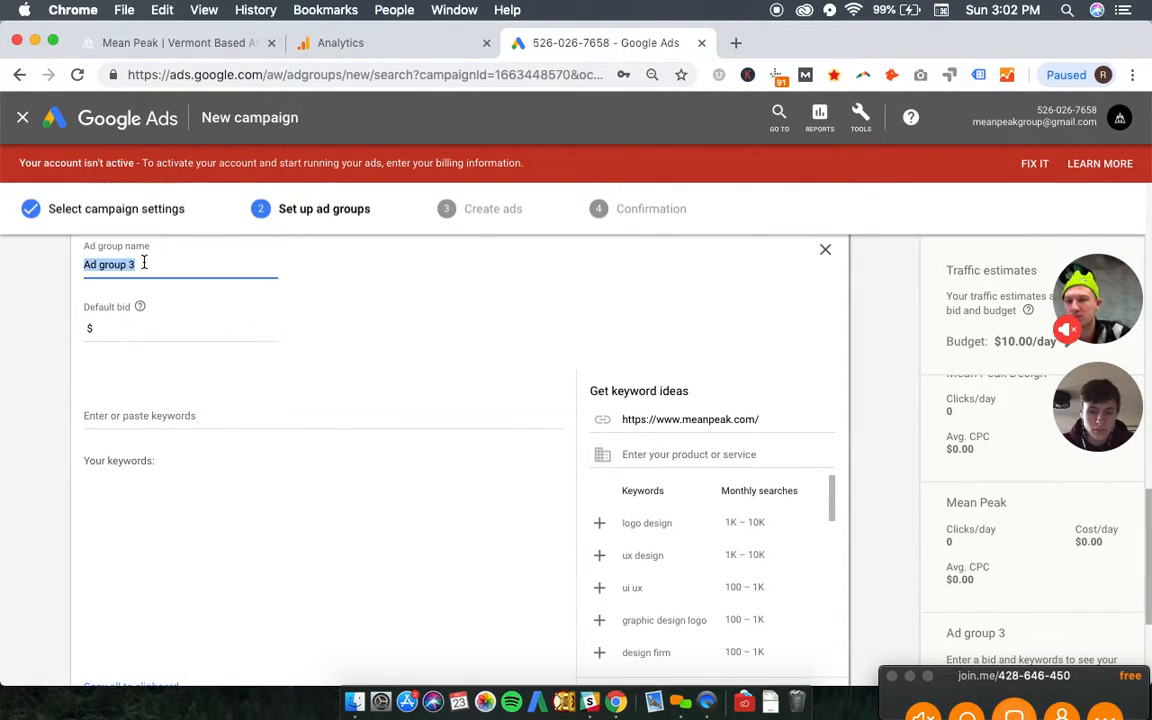
pyautogui.write('Mean')
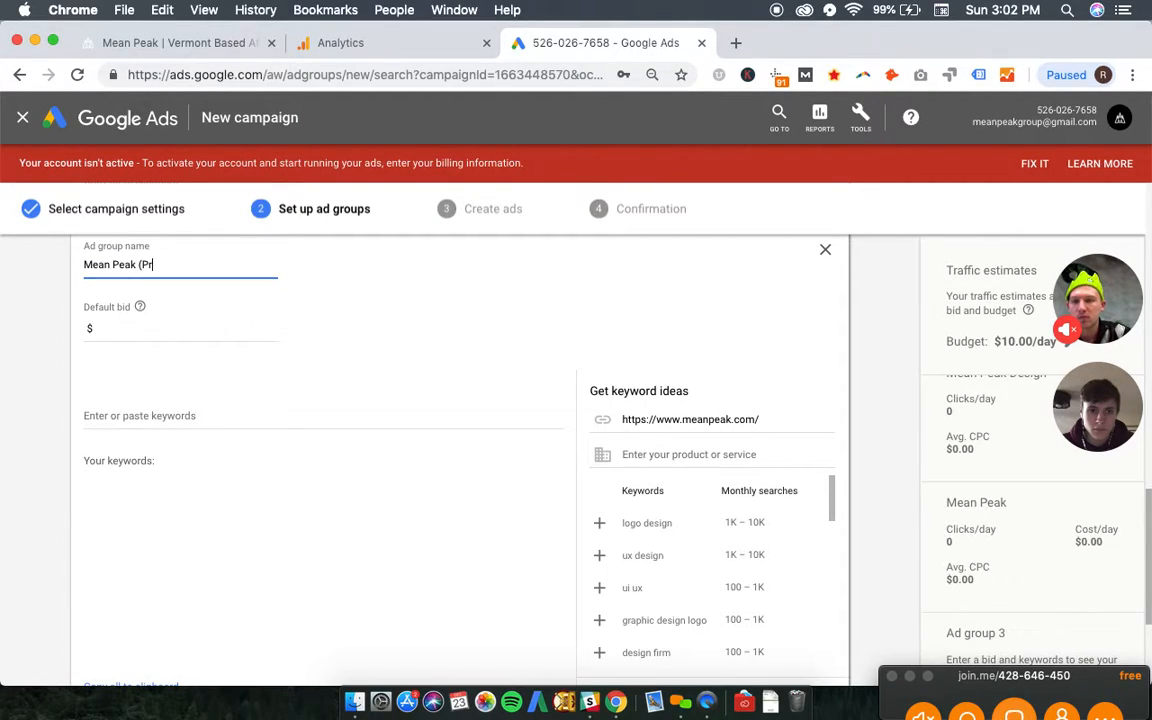
pyautogui.write(' Peak (Phrase Match)')
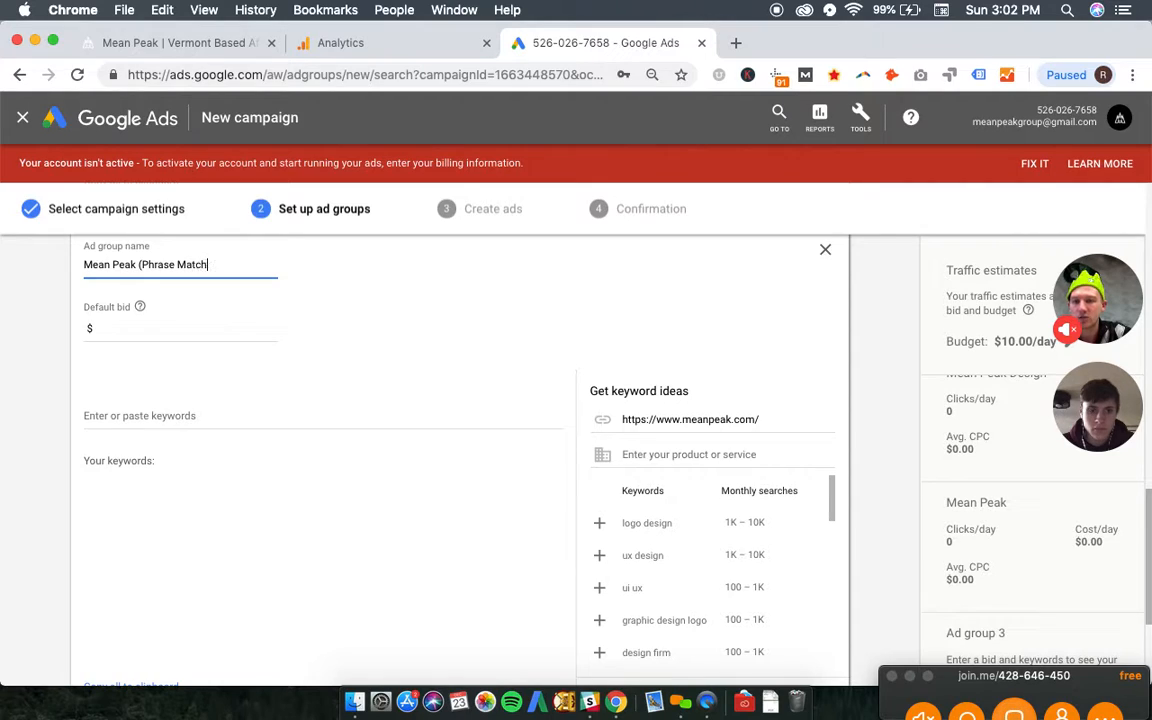
pyautogui.click(162, 333)
pyautogui.write('.5')
# - Enter the phrase match keyword "mean peak" for the "Mean Peak (Phrase Match)" ad group
pyautogui.click(183, 413)
pyautogui.write('[mean')
pyautogui.press('BackSpace')
pyautogui.press('BackSpace')
pyautogui.press('BackSpace')
pyautogui.press('BackSpace')
pyautogui.press('BackSpace')
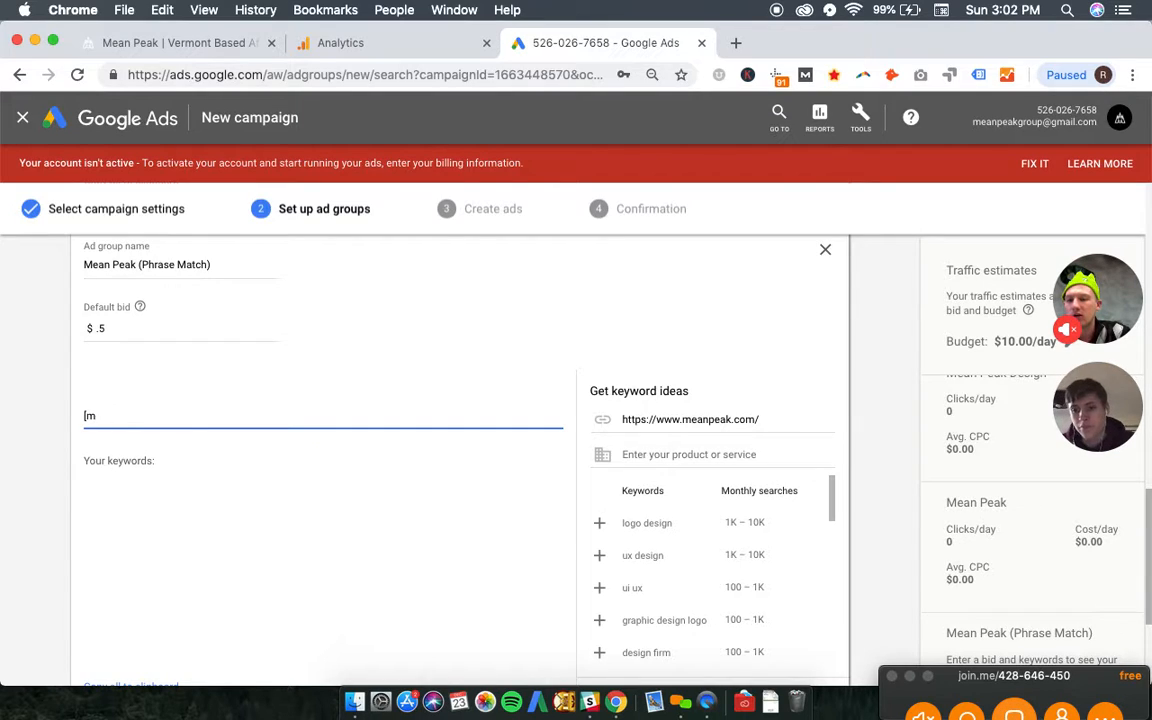
pyautogui.write('"mean peak')
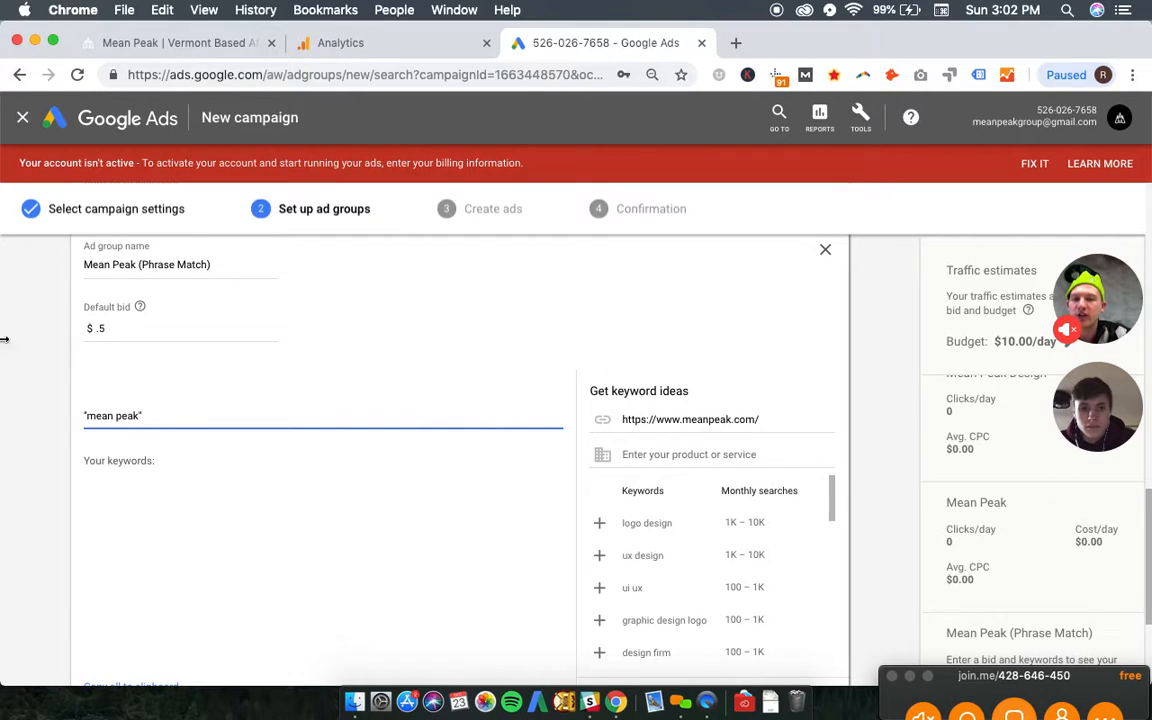
# - Save the three ad groups and continue to ad creation
pyautogui.scroll(2, 151, 411)
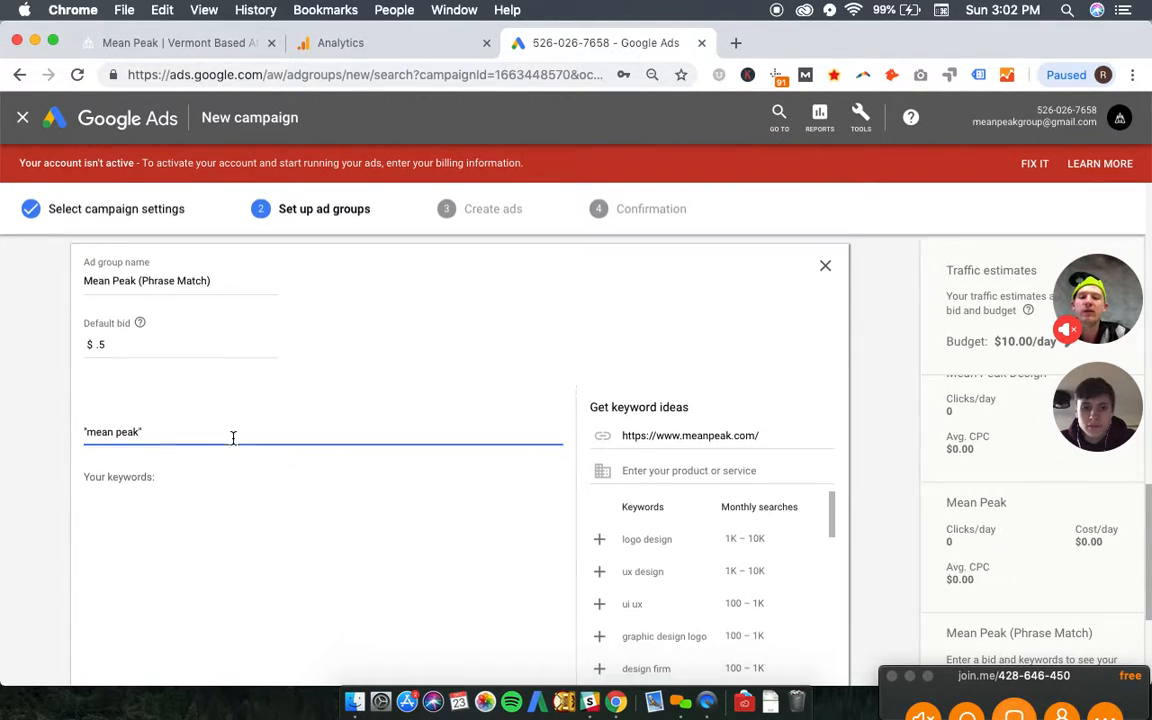
pyautogui.scroll(-2, 231, 440)
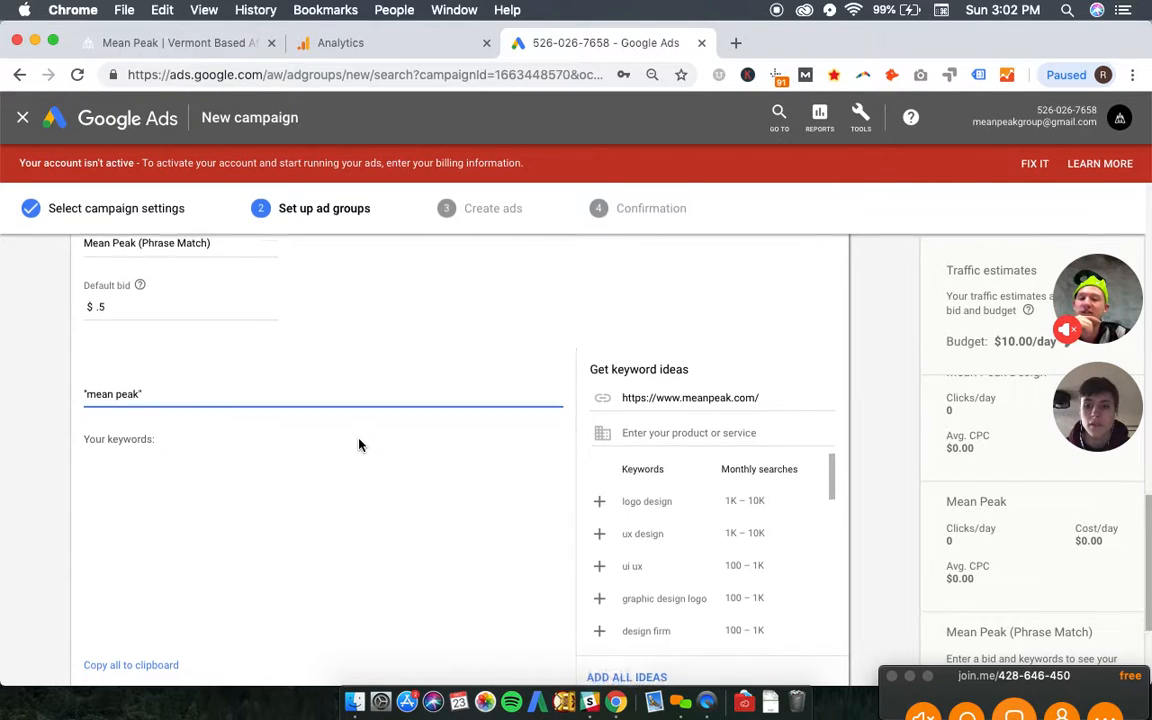
pyautogui.scroll(-3, 358, 442)
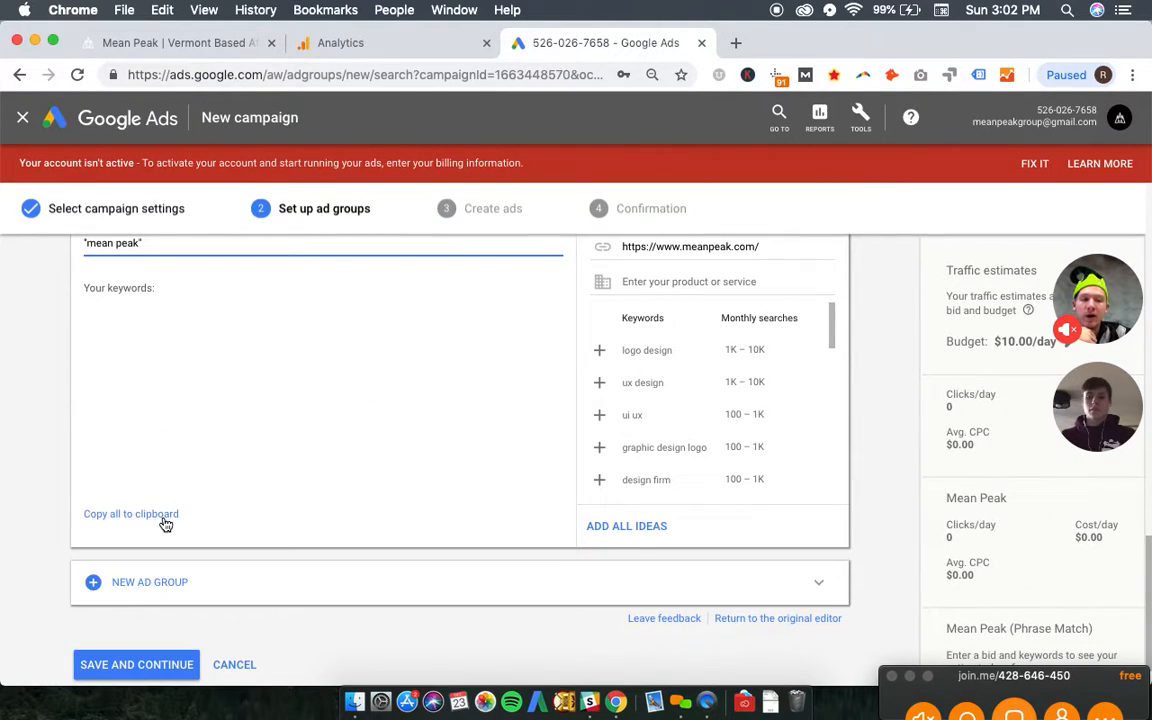
pyautogui.scroll(-1, 140, 620)
pyautogui.click(137, 637)
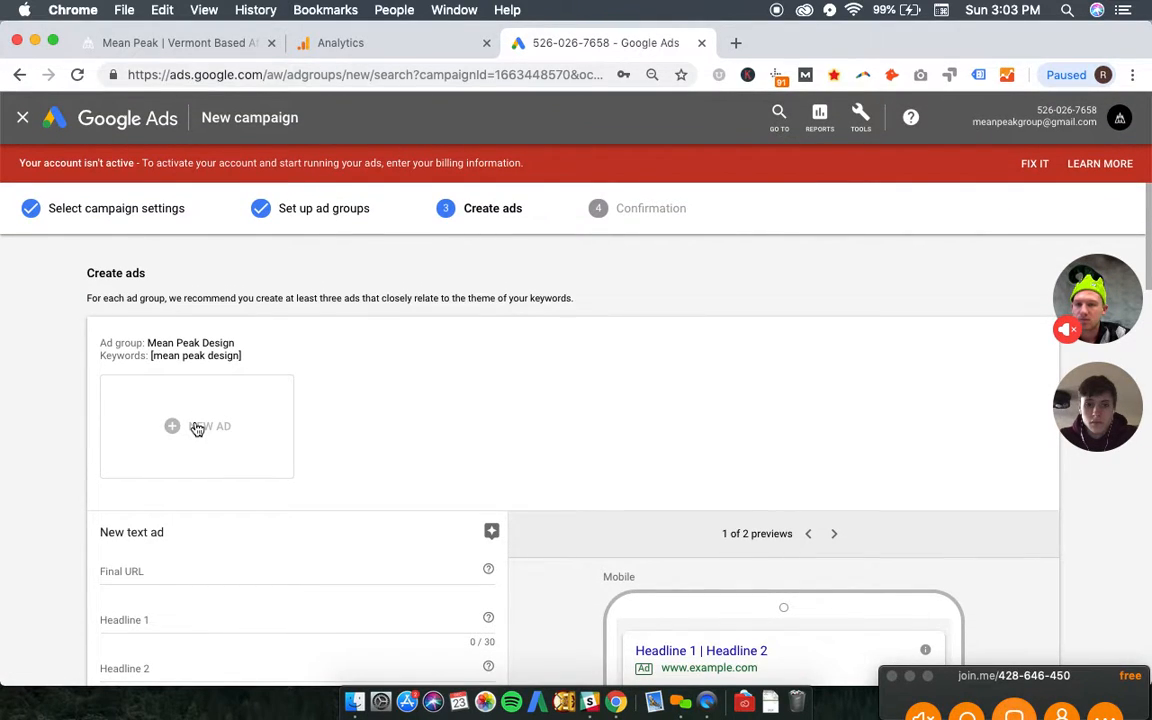
pyautogui.scroll(-3, 193, 429)
pyautogui.click(175, 447)
pyautogui.write('https://www.meanpeak.com/services/')
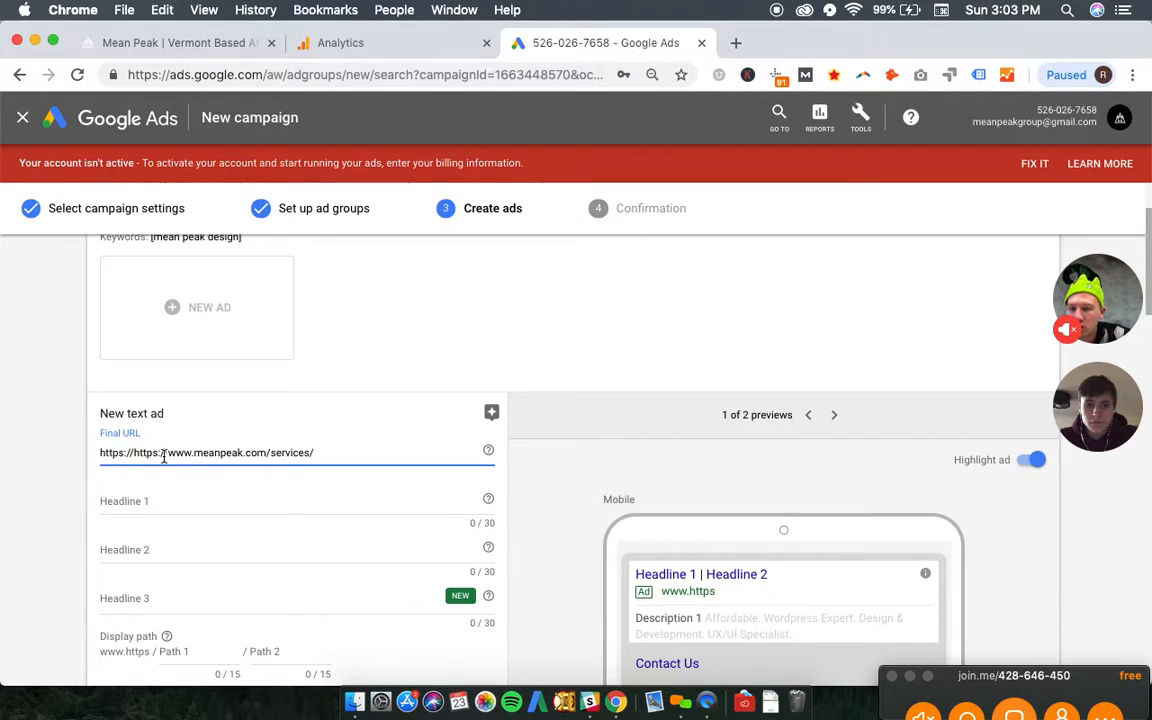
pyautogui.click(167, 453)
pyautogui.press('BackSpace')
pyautogui.press('BackSpace')
pyautogui.press('BackSpace')
pyautogui.press('BackSpace')
pyautogui.press('BackSpace')
pyautogui.press('BackSpace')
pyautogui.press('BackSpace')
pyautogui.press('BackSpace')
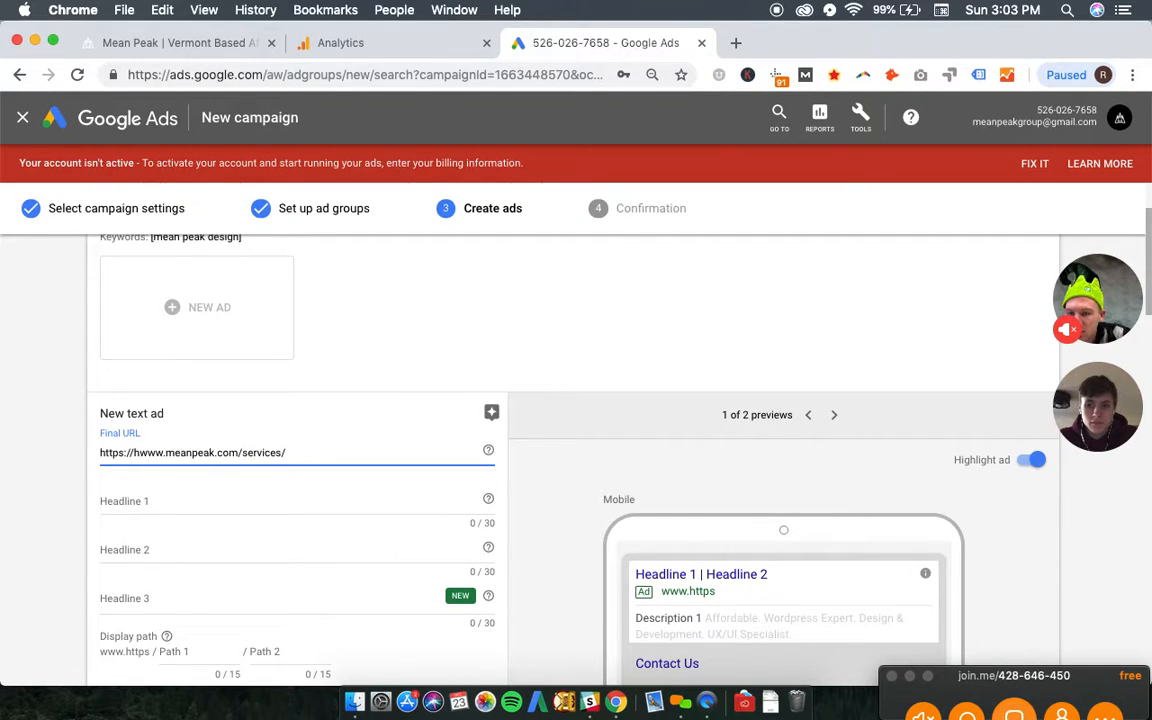
pyautogui.click(311, 453)
pyautogui.press('BackSpace')
pyautogui.press('BackSpace')
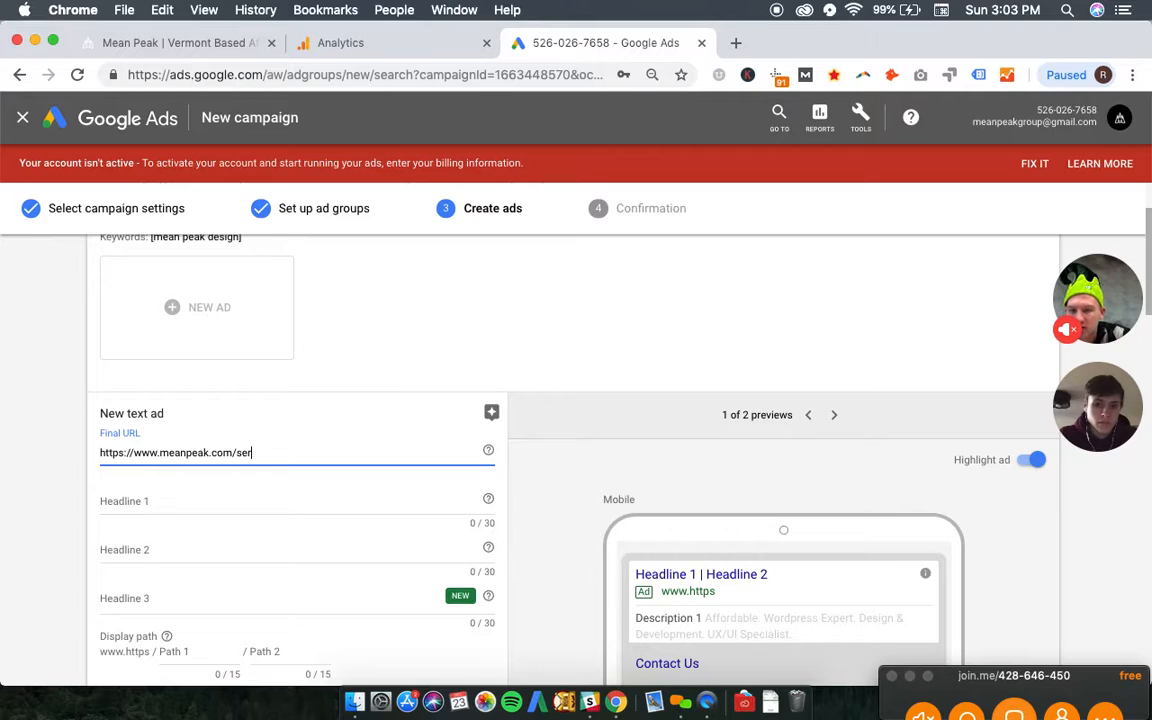
pyautogui.click(249, 517)
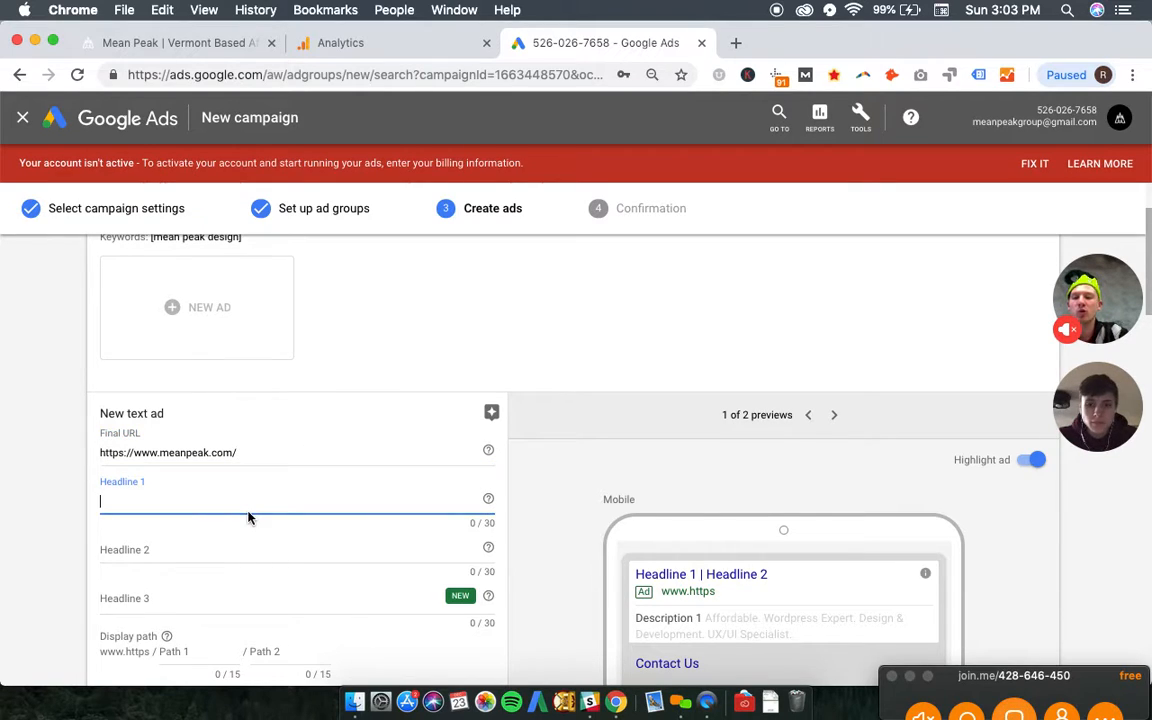
pyautogui.scroll(-5, 237, 498)
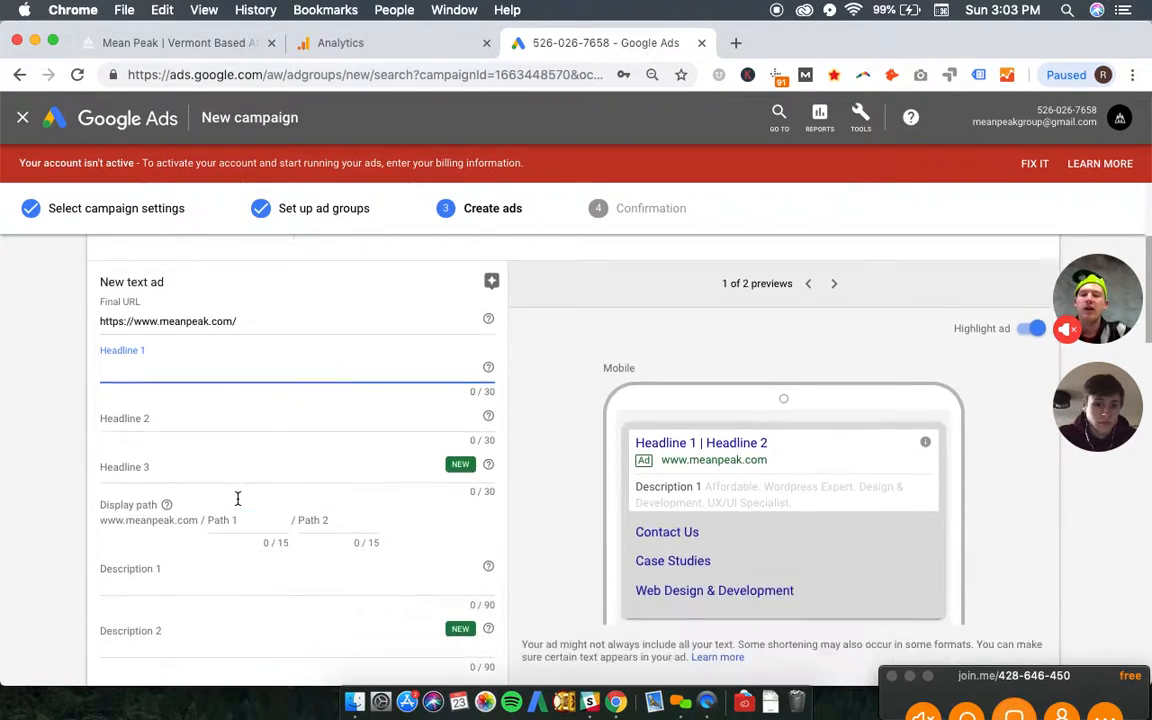
pyautogui.scroll(3, 237, 498)
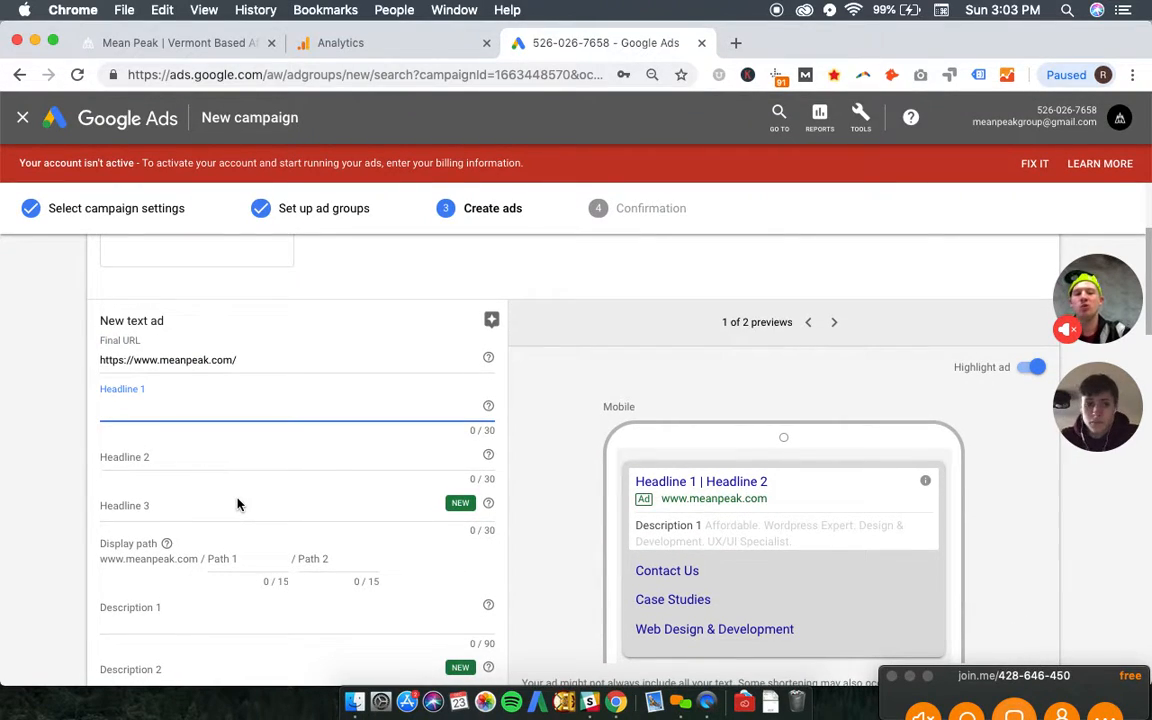
# - Set headline 1 of the text ad to "Mean Peak Design Agency" and headline 2 to "Burlington, VT"
pyautogui.write('Mean Peak')
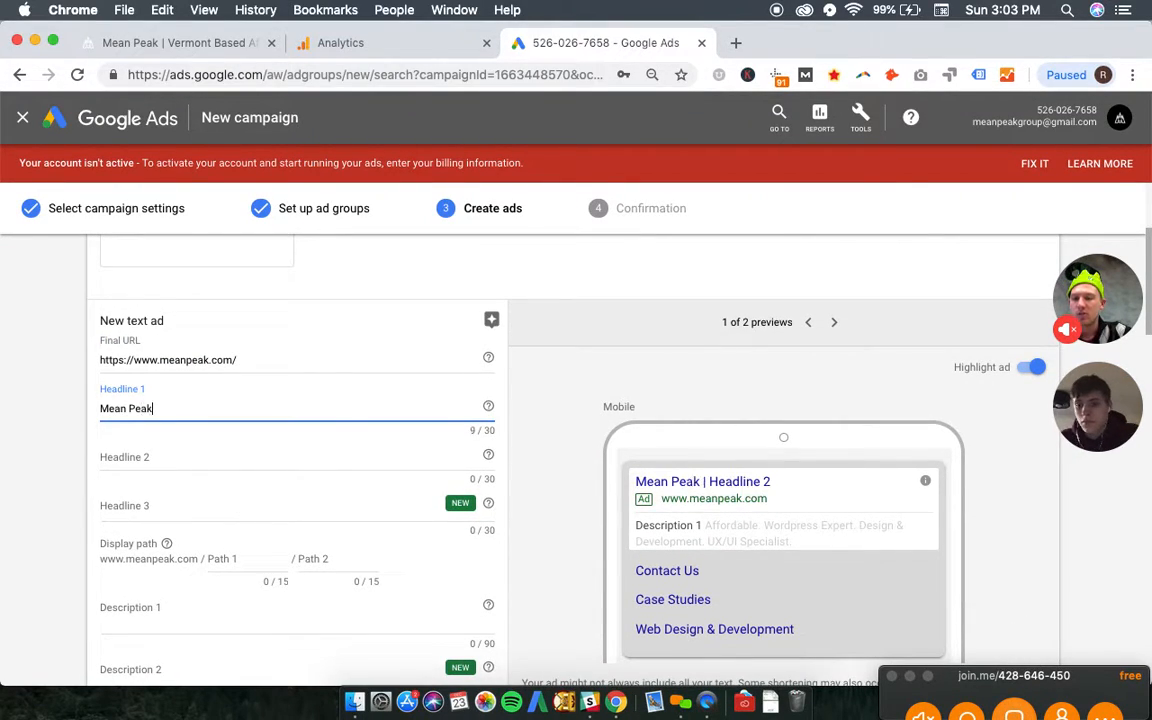
pyautogui.write(' Design Agency')
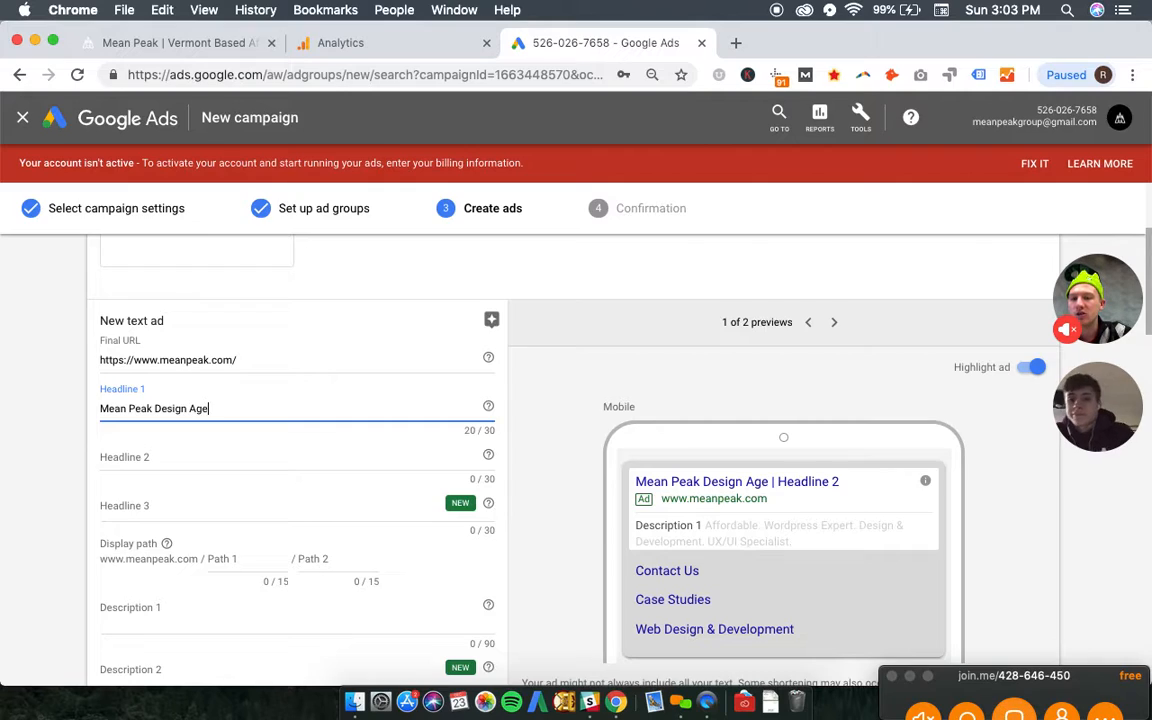
pyautogui.press('Tab')
pyautogui.press('Tab')
pyautogui.write('Burl')
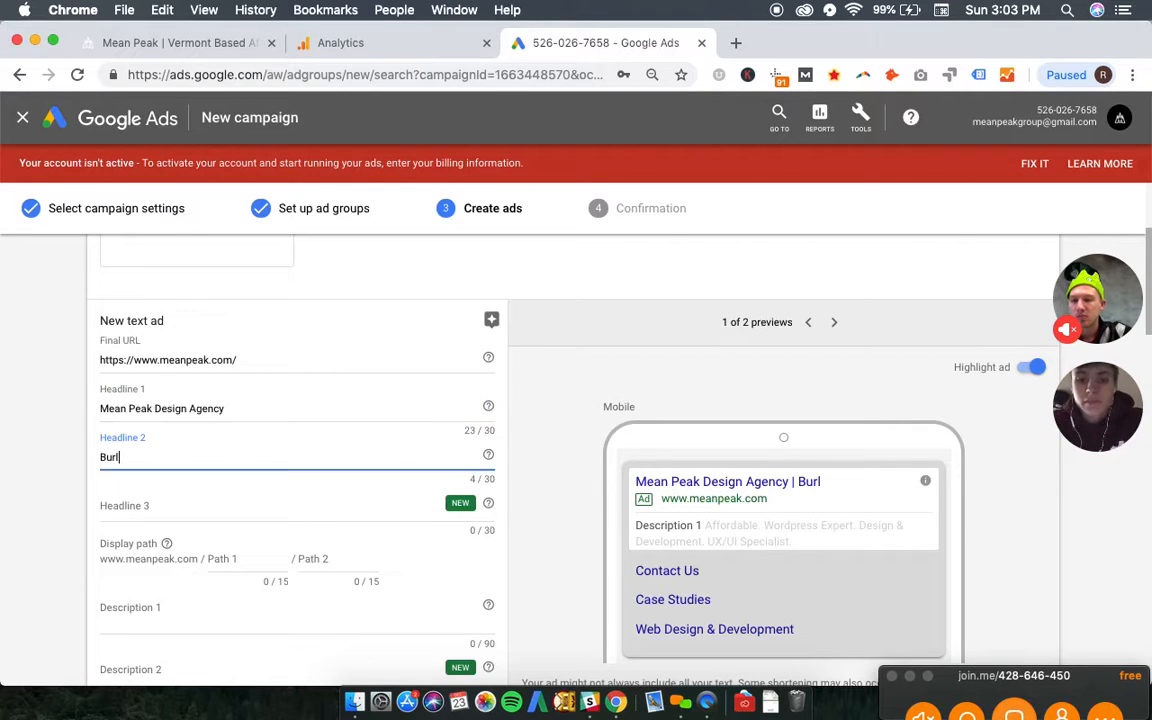
pyautogui.write('ington  VT')
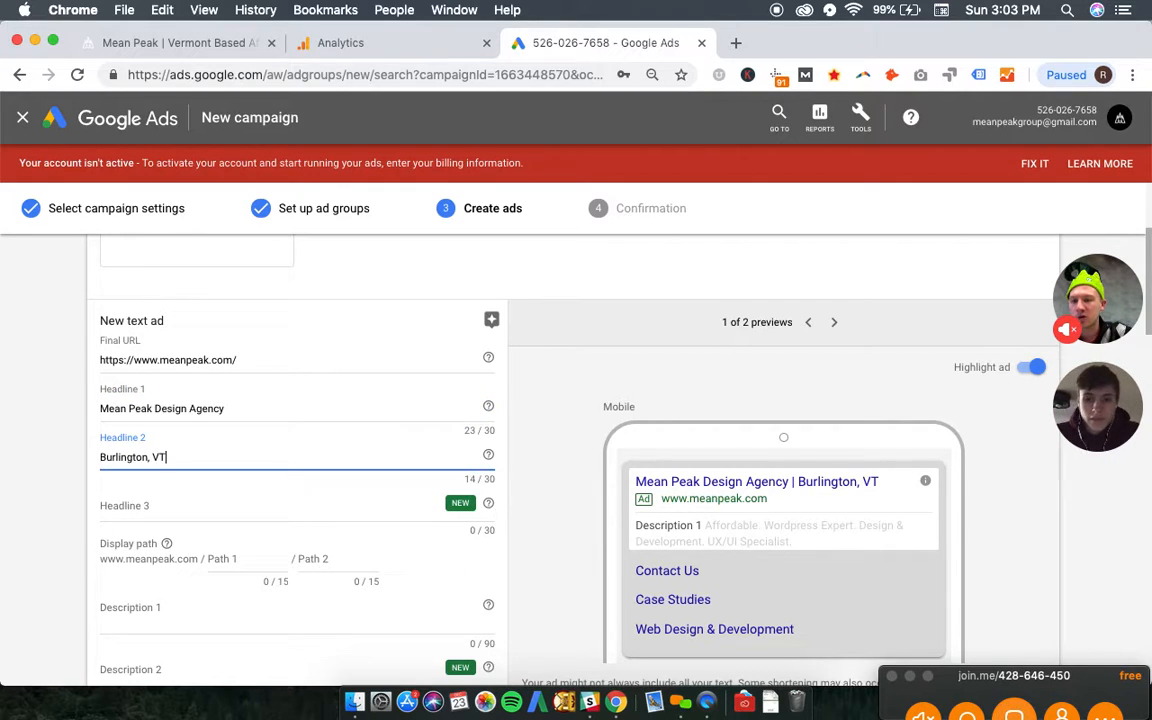
# - Enter "Affordable Design & Development" as headline 3 of the text ad
pyautogui.press('Tab')
pyautogui.press('Tab')
pyautogui.write('A')
pyautogui.press('BackSpace')
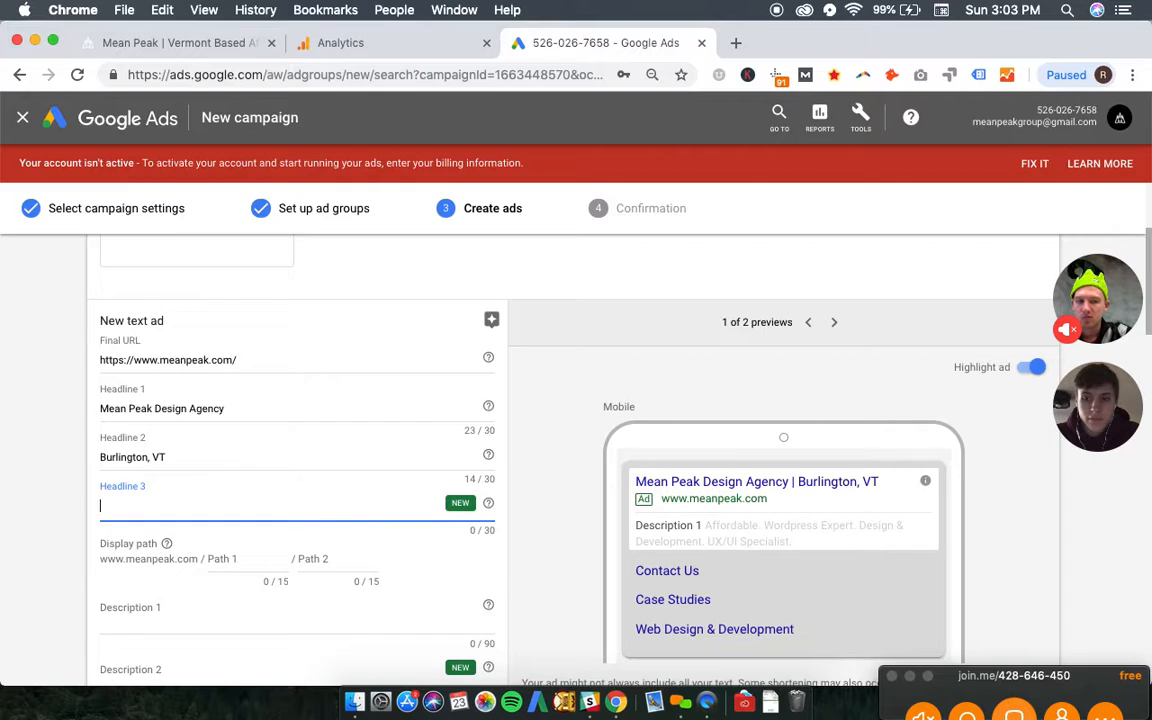
pyautogui.write('Wor')
pyautogui.press('BackSpace')
pyautogui.press('BackSpace')
pyautogui.press('BackSpace')
pyautogui.write('Affordable ')
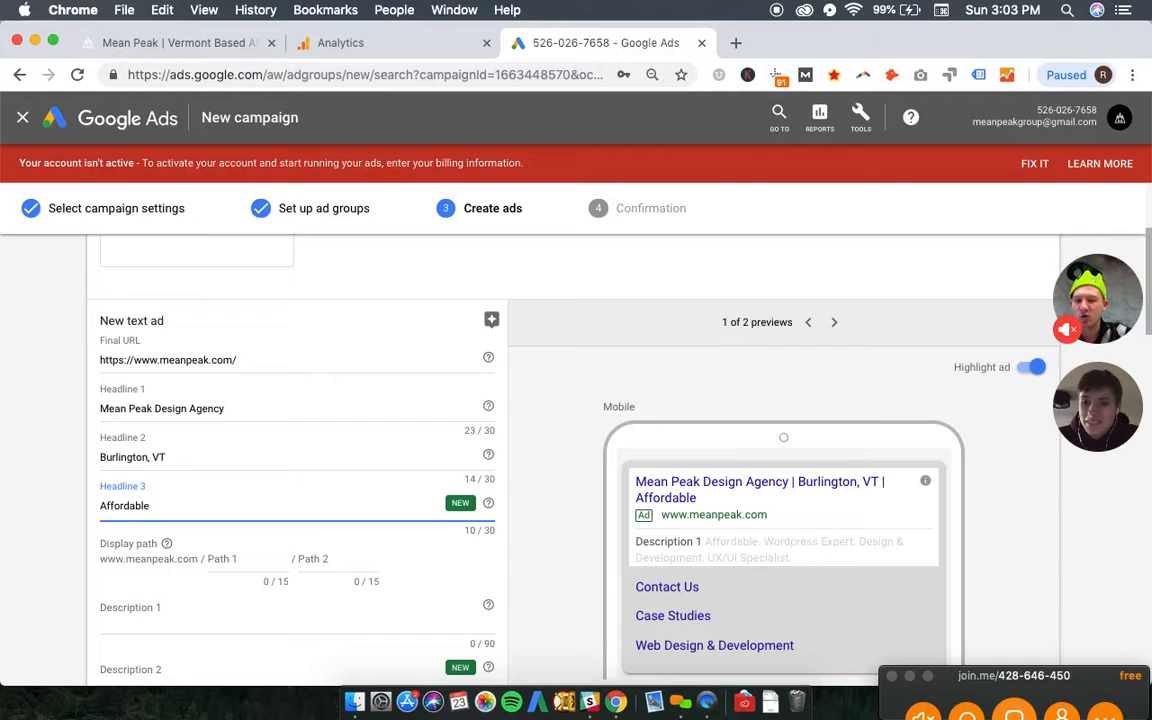
pyautogui.write('Design & D')
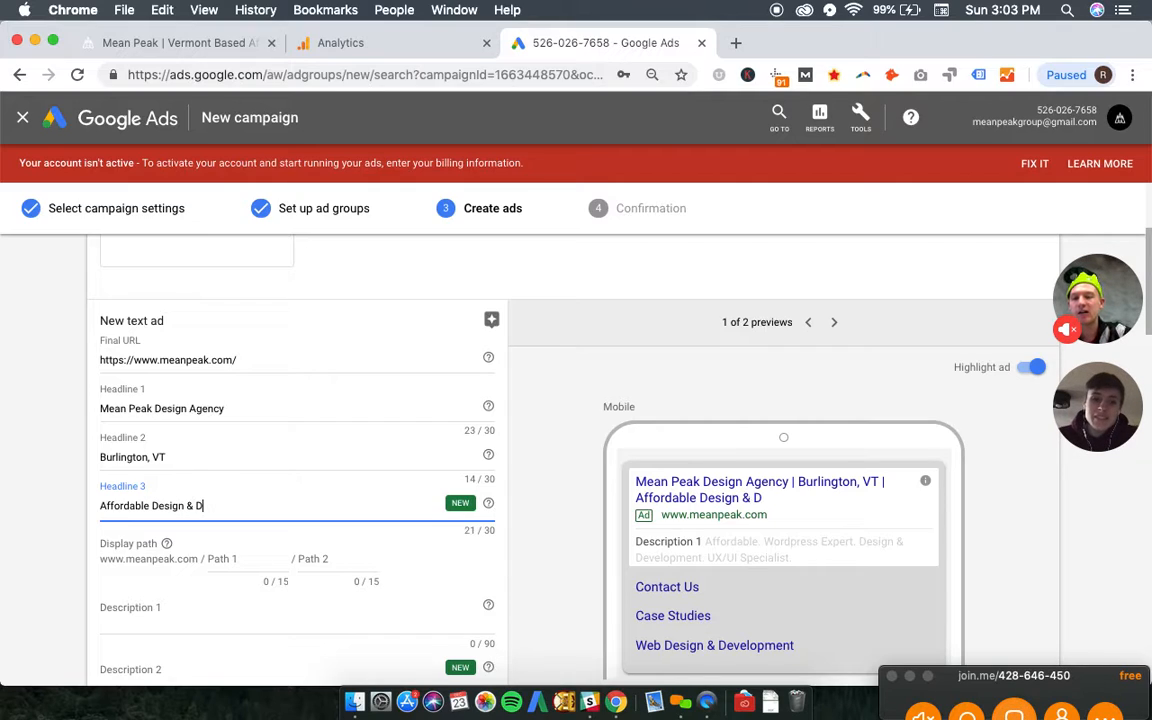
pyautogui.write('evelopment')
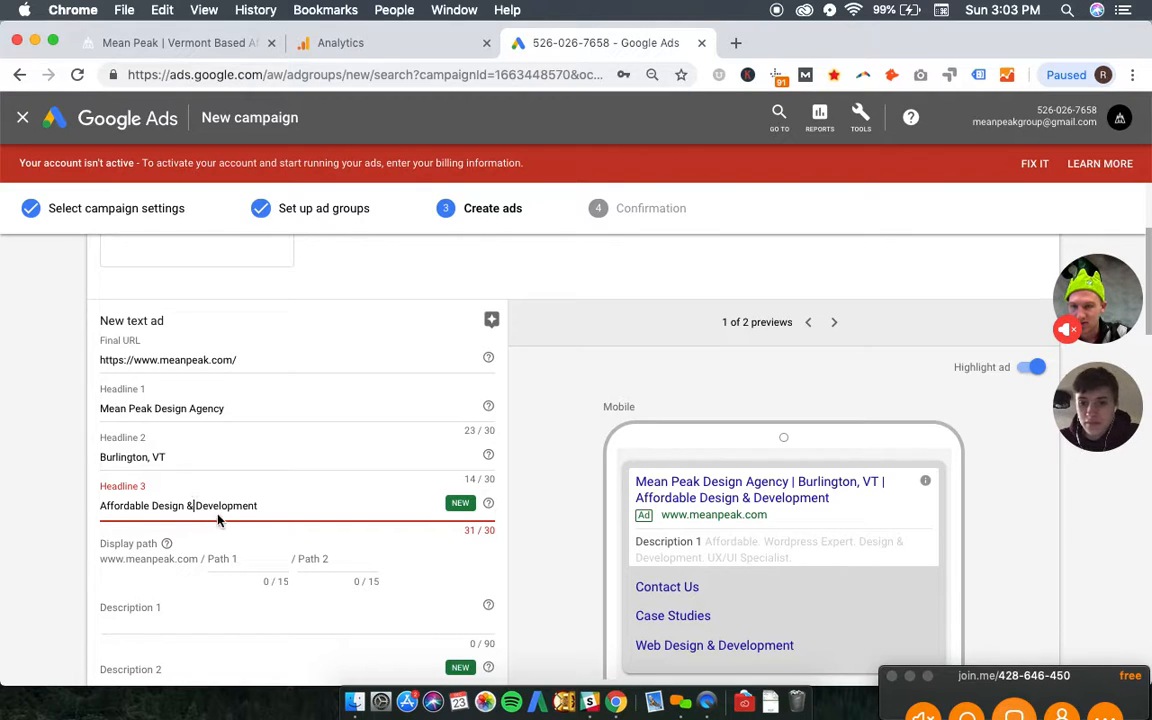
# - Reword headline 3 to "Affordable Website Development"
pyautogui.moveTo(257, 508); pyautogui.dragTo(155, 508)
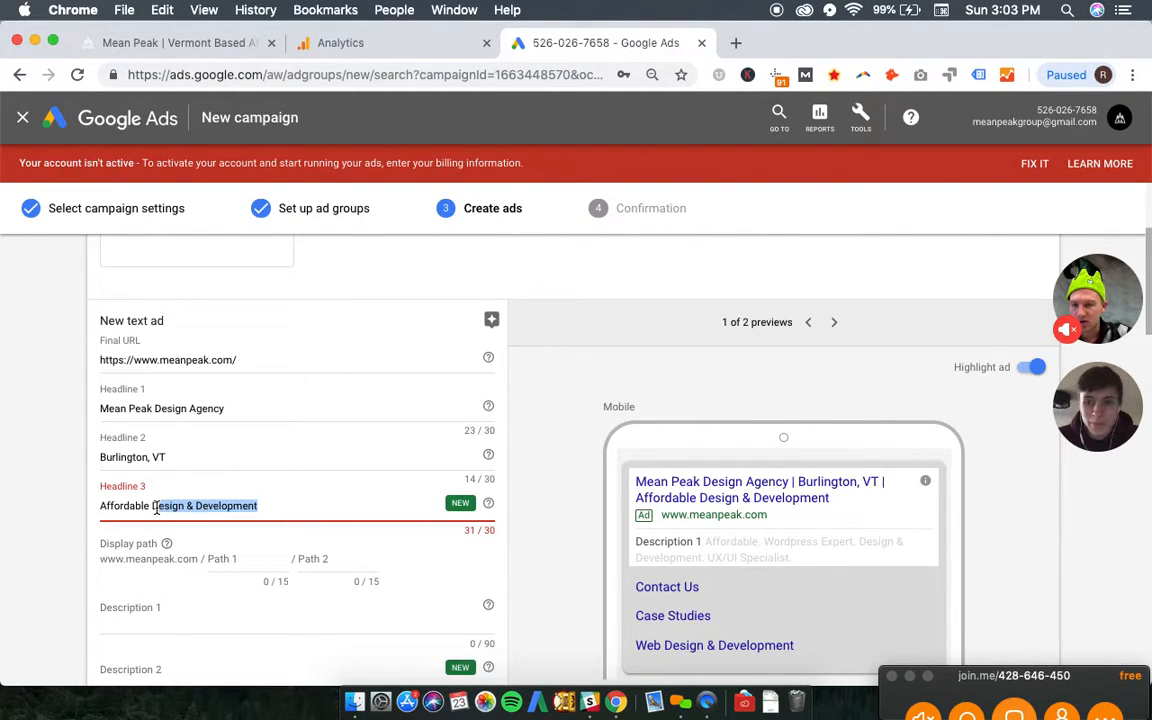
pyautogui.press('BackSpace')
pyautogui.press('BackSpace')
pyautogui.write('Web D')
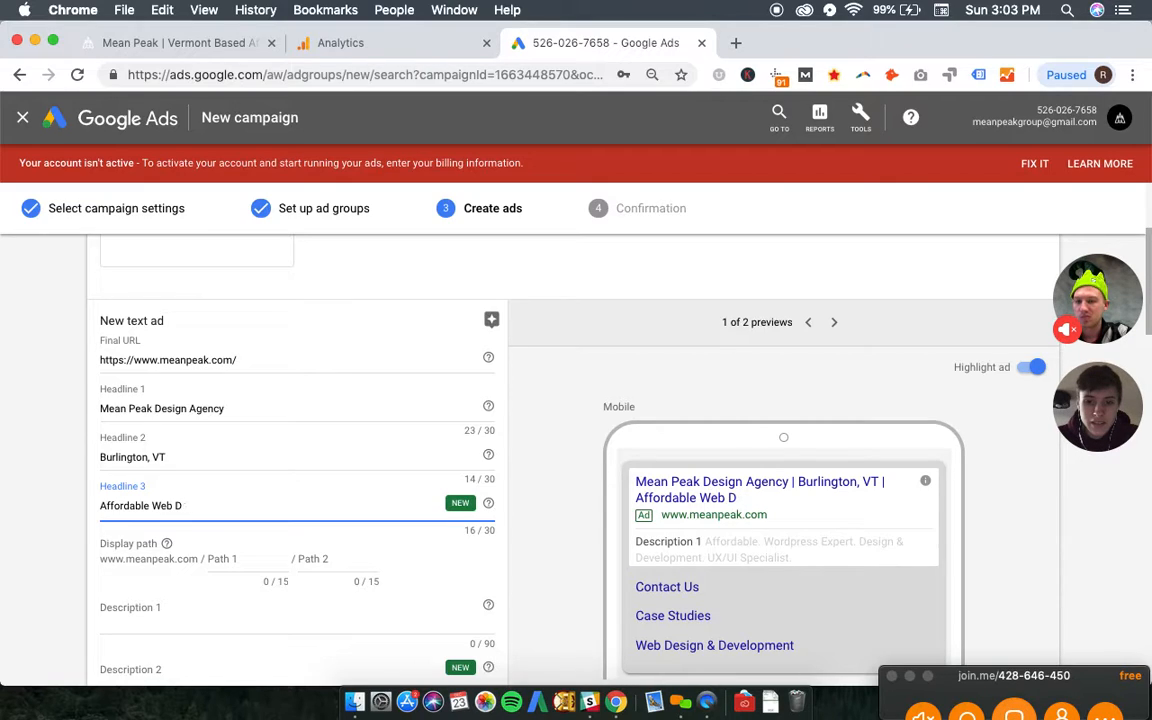
pyautogui.press('BackSpace')
pyautogui.press('BackSpace')
pyautogui.write('site De')
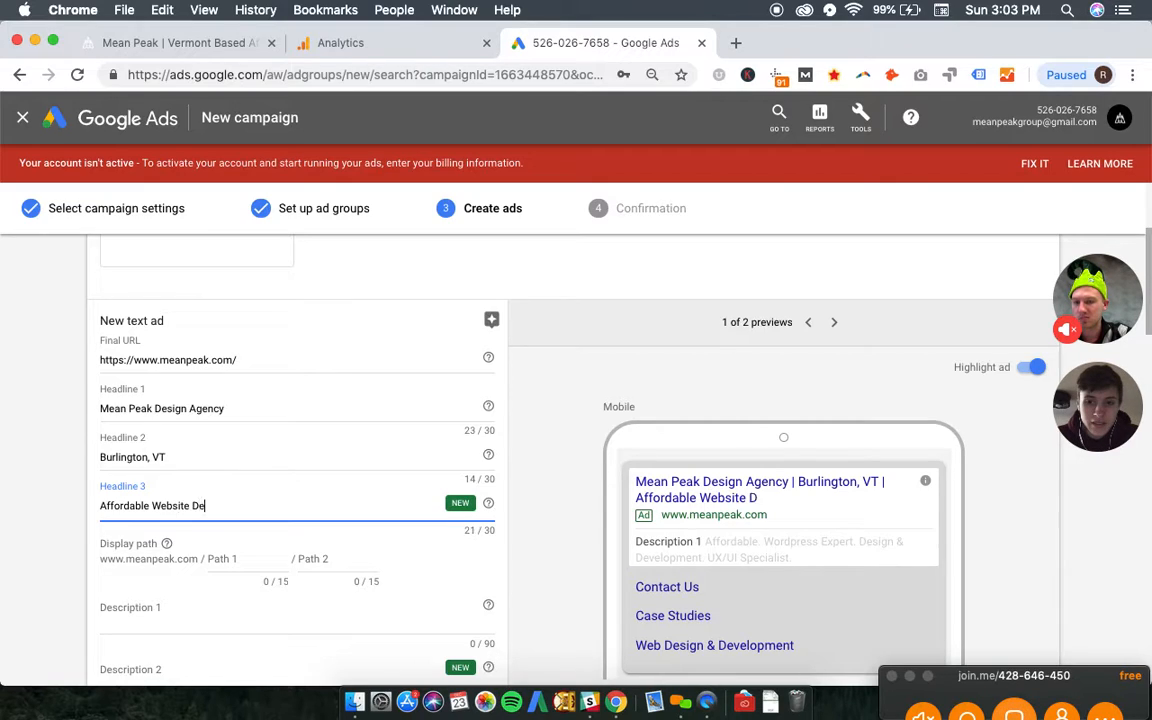
pyautogui.write('velopment')
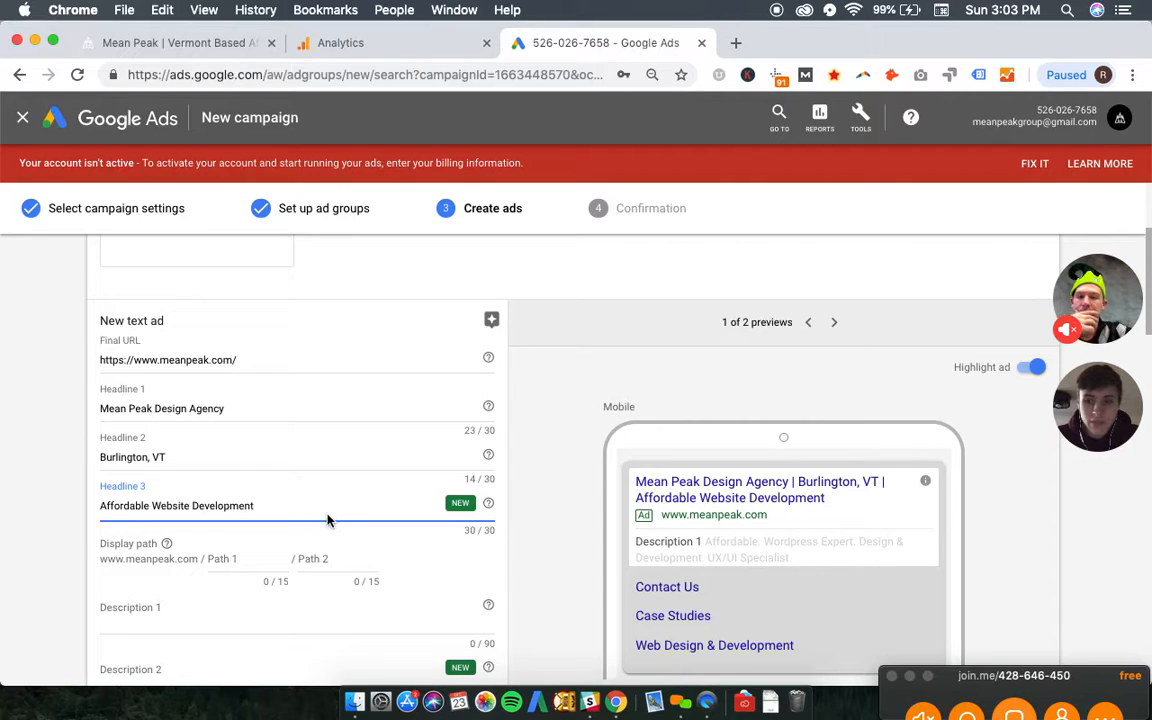
# - Switch to the desktop ad preview and move "Affordable Website Development" from headline 3 into headline 2, replacing its text
pyautogui.scroll(-1, 846, 387)
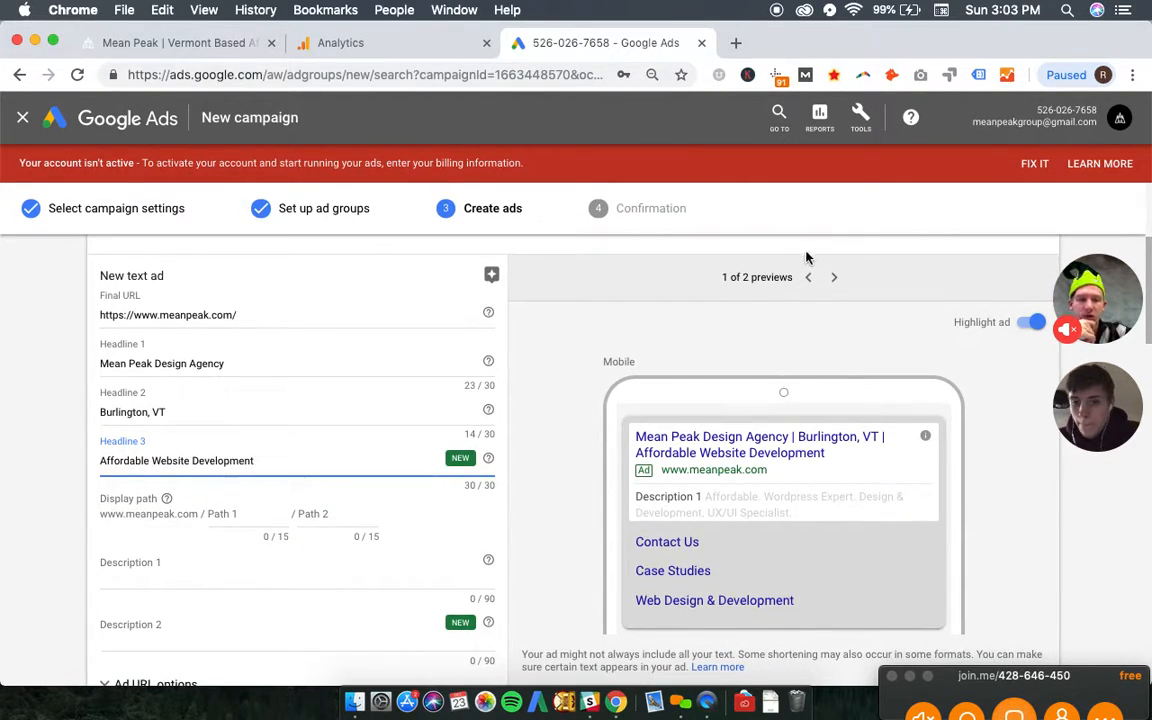
pyautogui.click(834, 277)
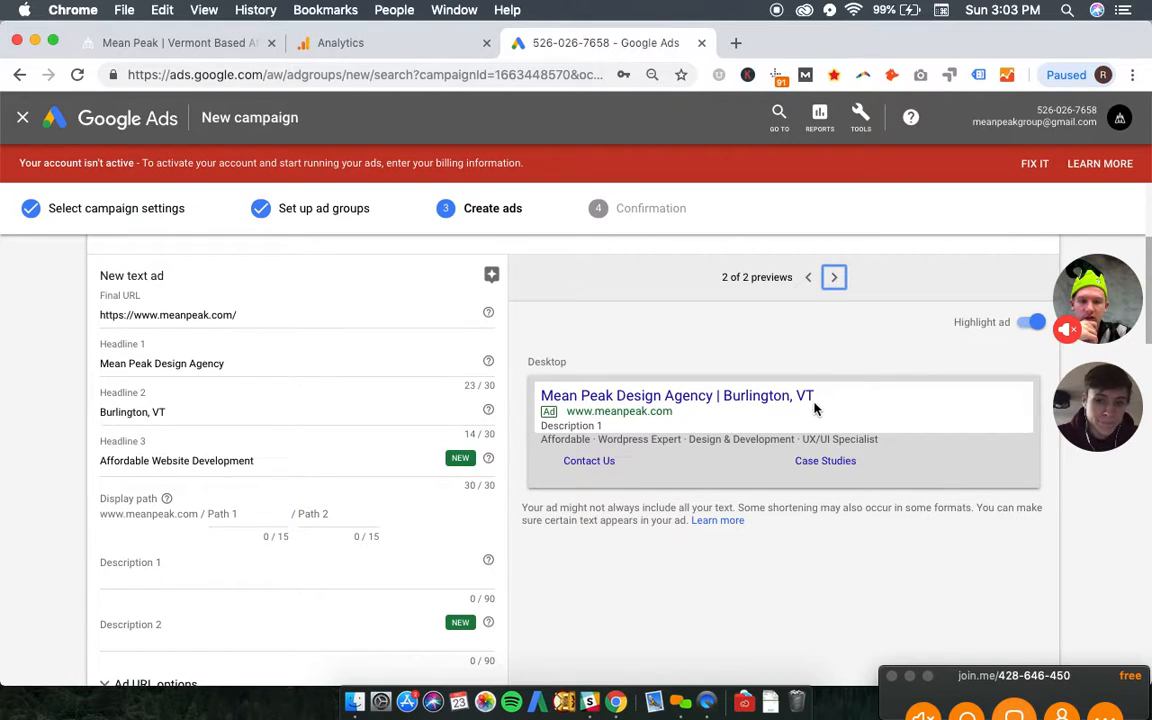
pyautogui.tripleClick(277, 460)
pyautogui.press('super+c')
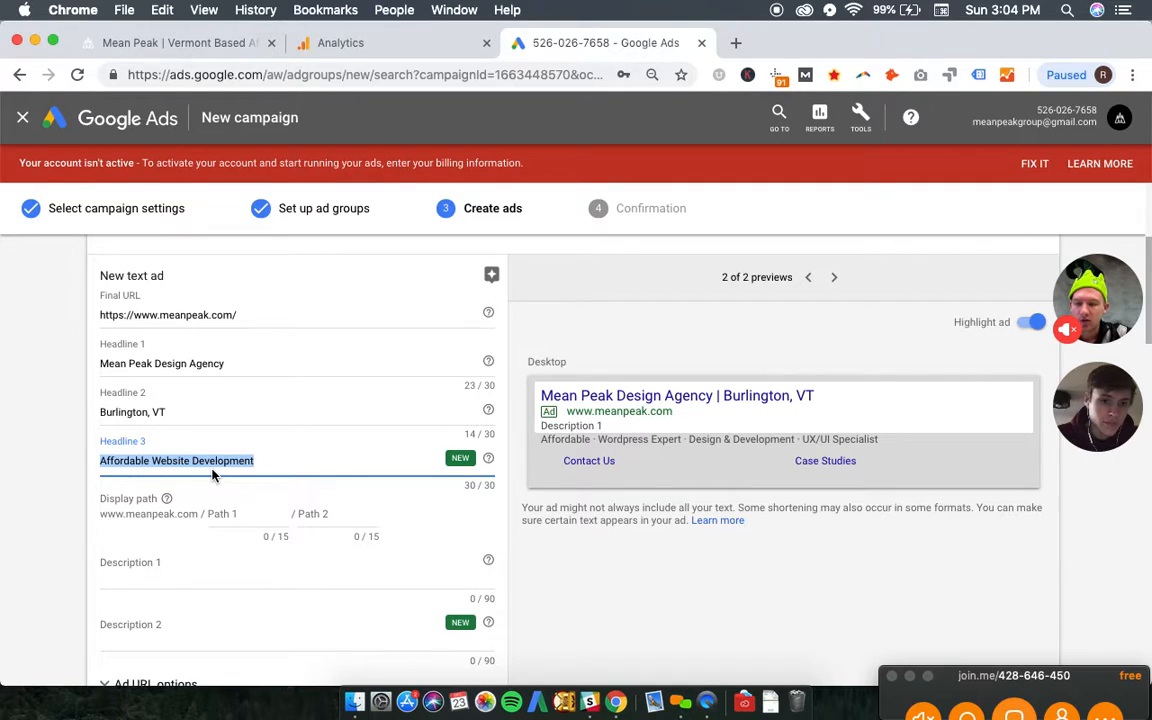
pyautogui.press('BackSpace')
pyautogui.click(200, 417)
pyautogui.press('super+a')
pyautogui.press('super+v')
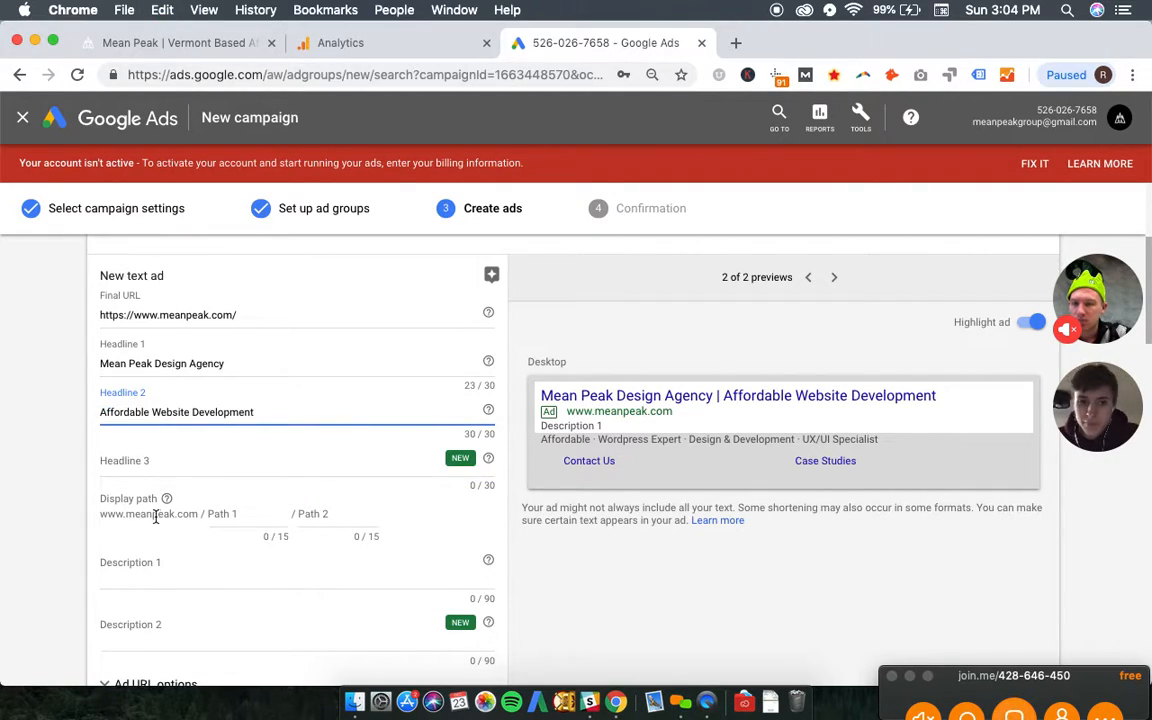
pyautogui.click(212, 513)
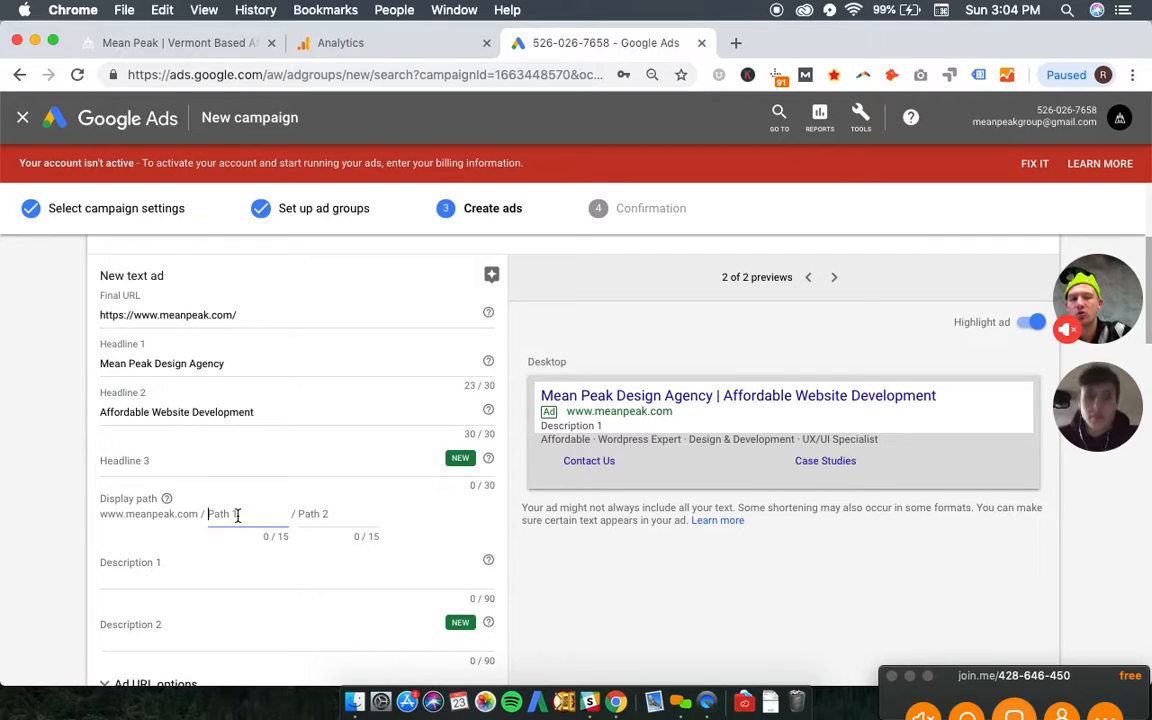
pyautogui.scroll(-1, 160, 540)
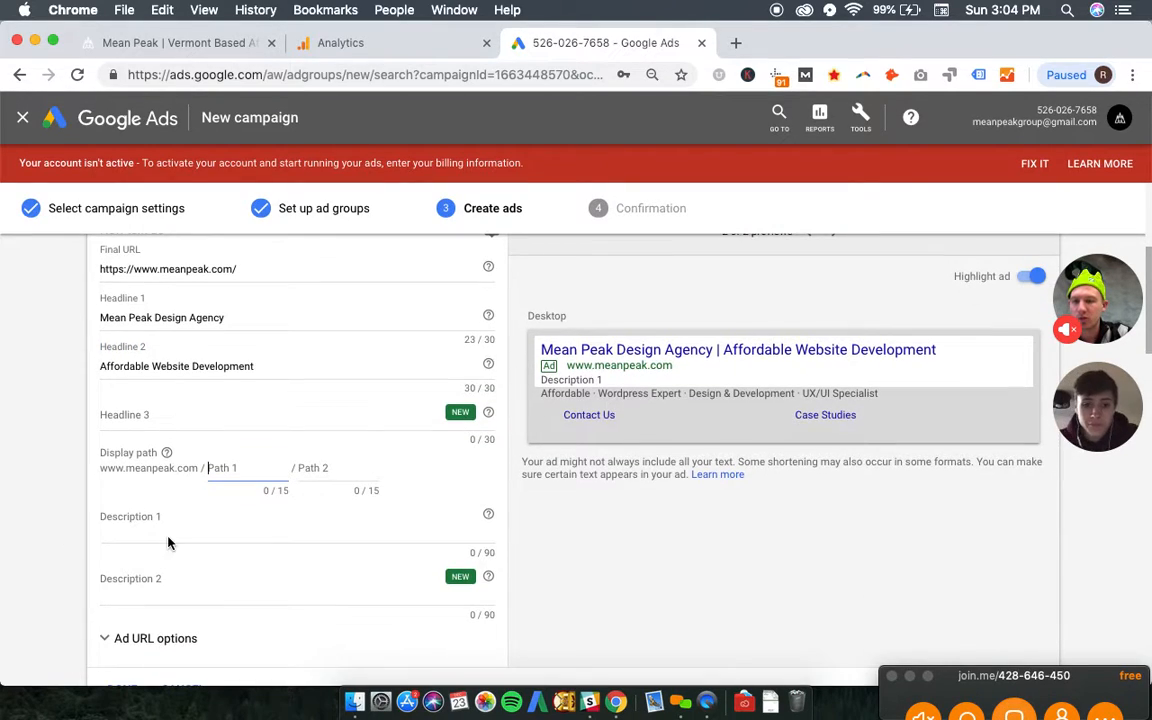
pyautogui.click(195, 514)
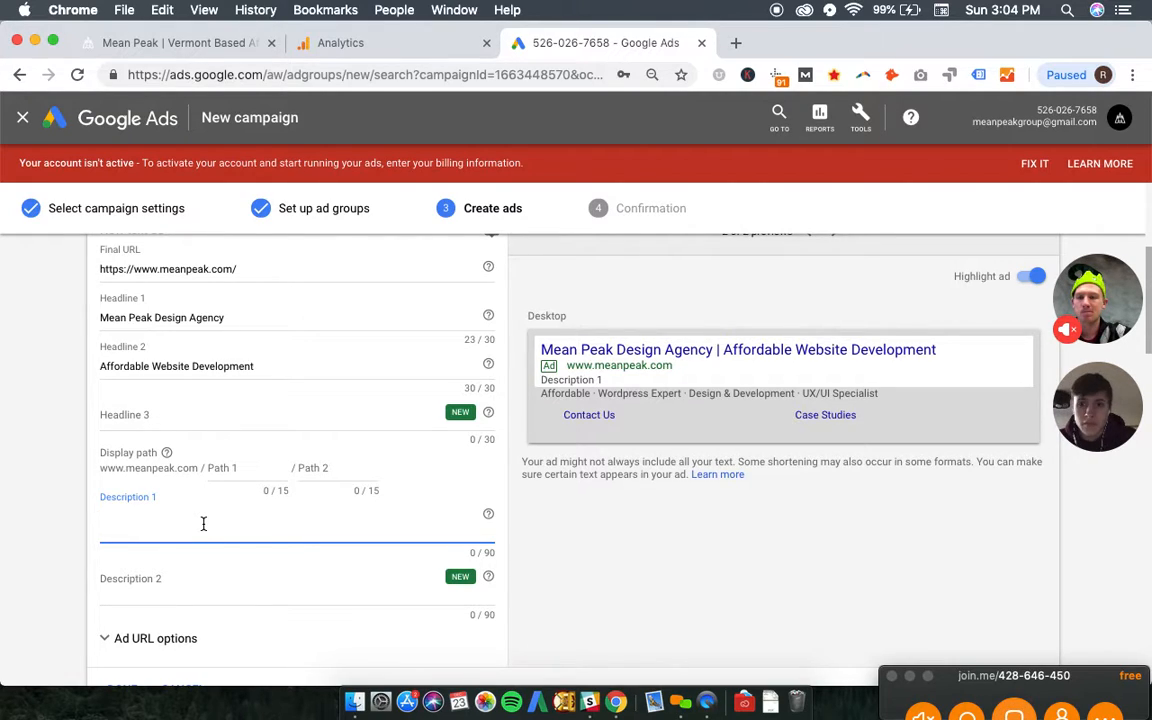
pyautogui.write('Mean Fi')
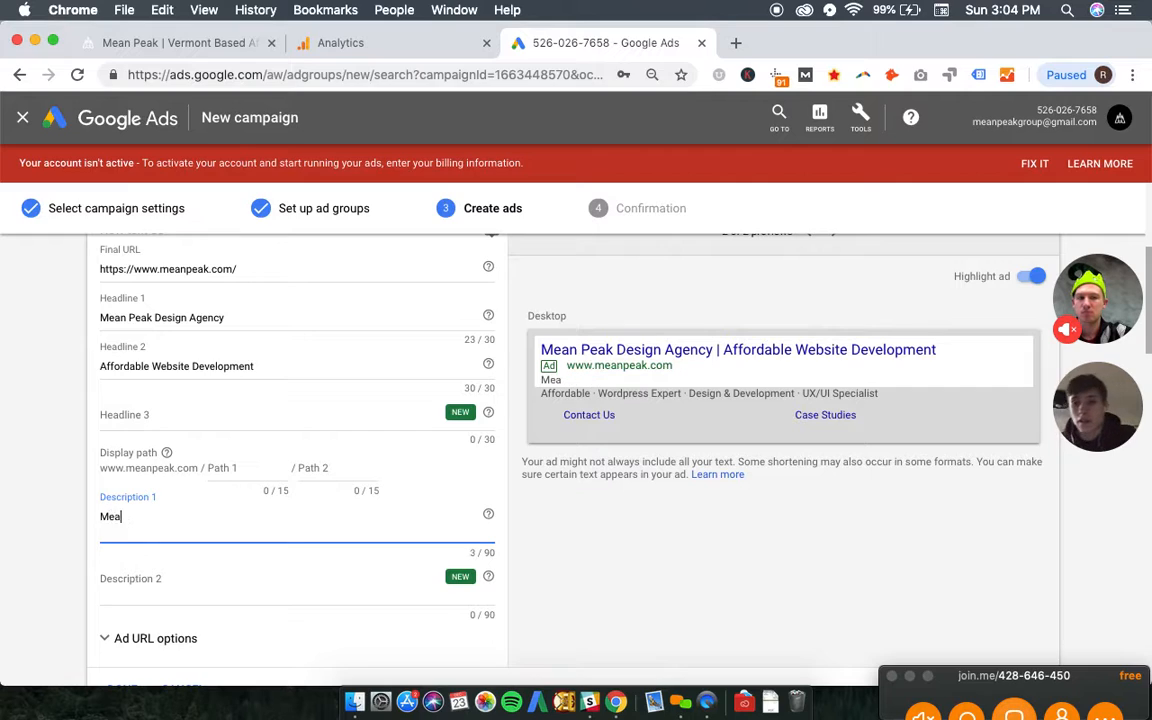
pyautogui.press('BackSpace')
pyautogui.press('BackSpace')
pyautogui.press('BackSpace')
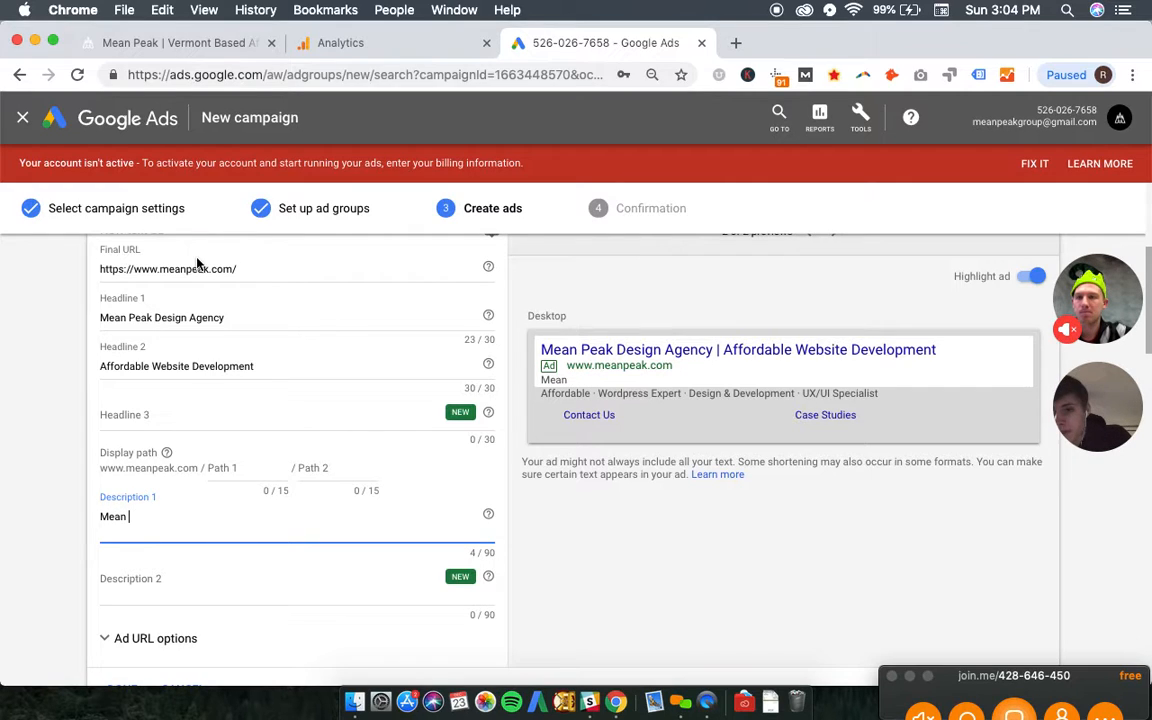
# - Set description 1 to the meanpeak.com tagline "Take your brands online image to new elevations with Mean Peak." followed by "Contact us today."
pyautogui.click(168, 46)
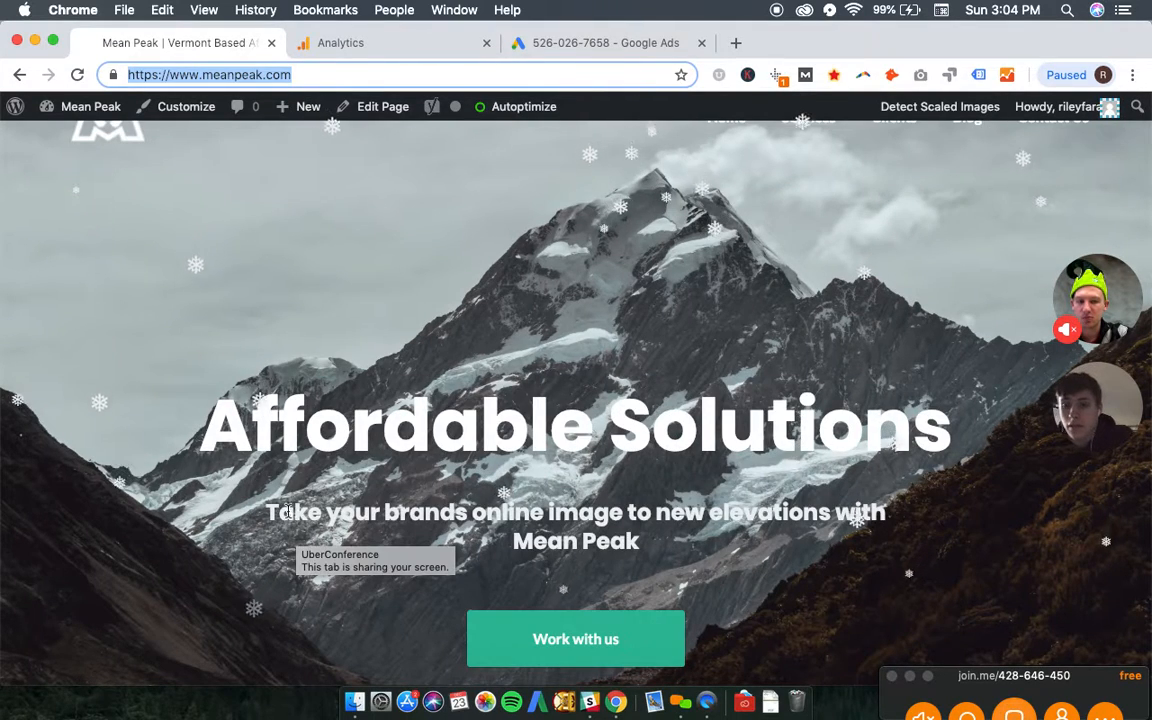
pyautogui.moveTo(263, 510); pyautogui.dragTo(637, 555)
pyautogui.press('super+c')
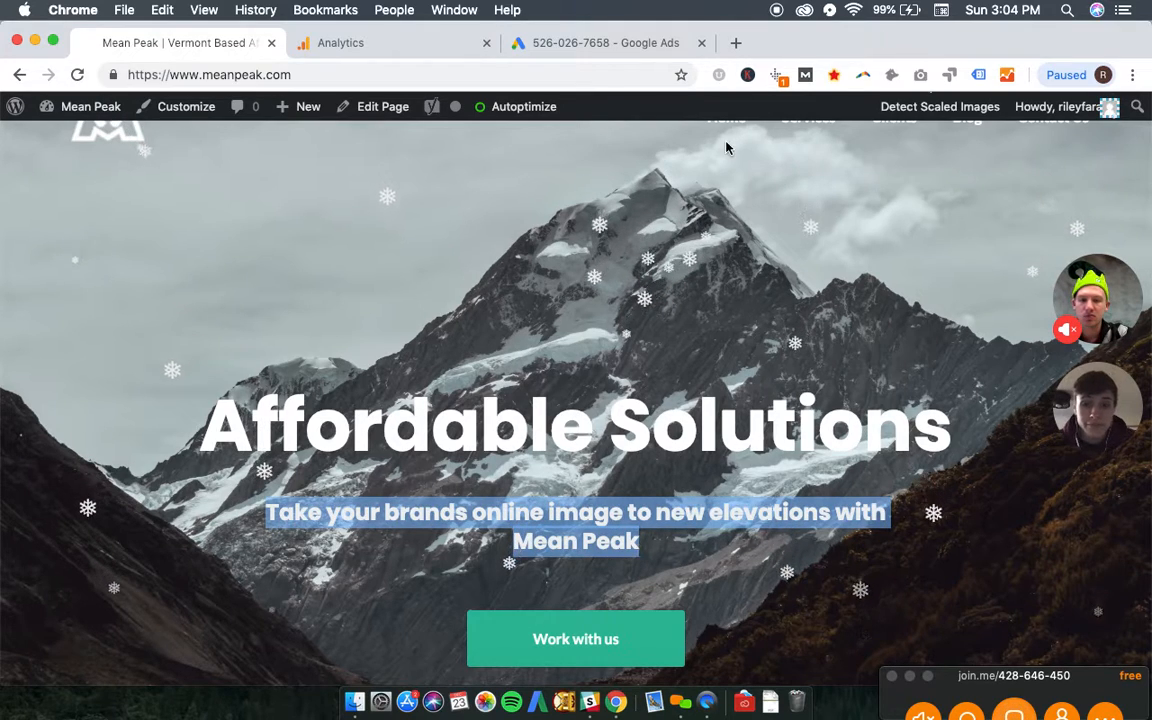
pyautogui.click(630, 44)
pyautogui.press('super+a')
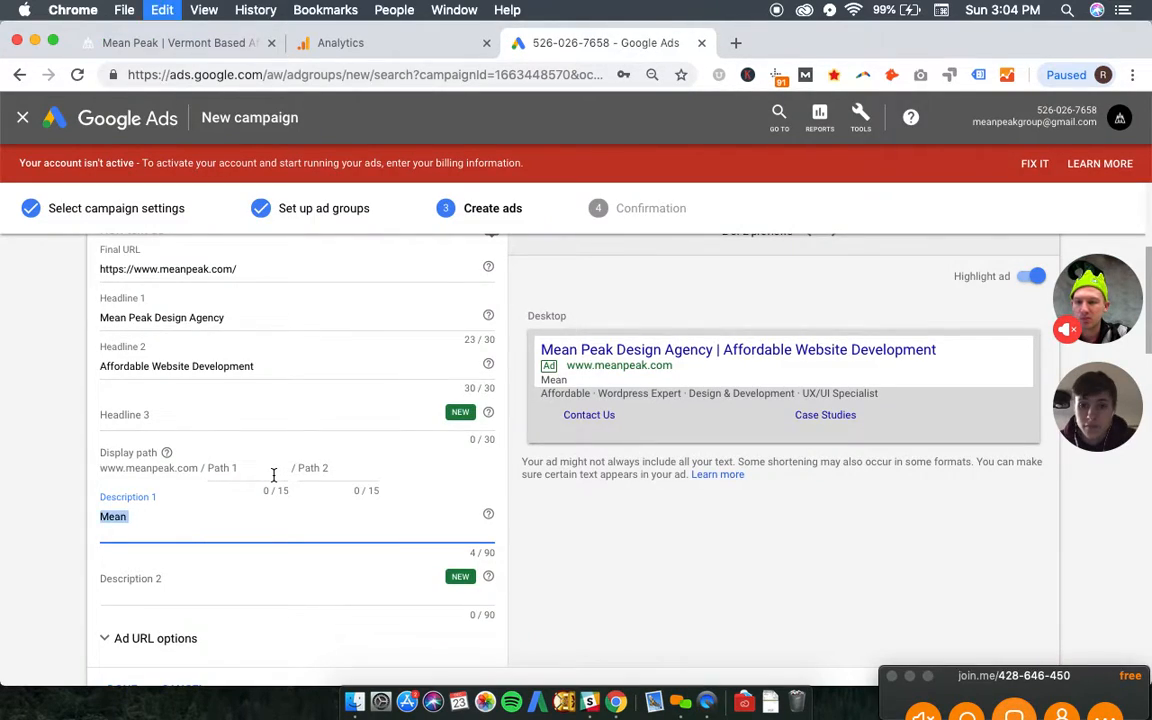
pyautogui.press('super+v')
pyautogui.write('. ')
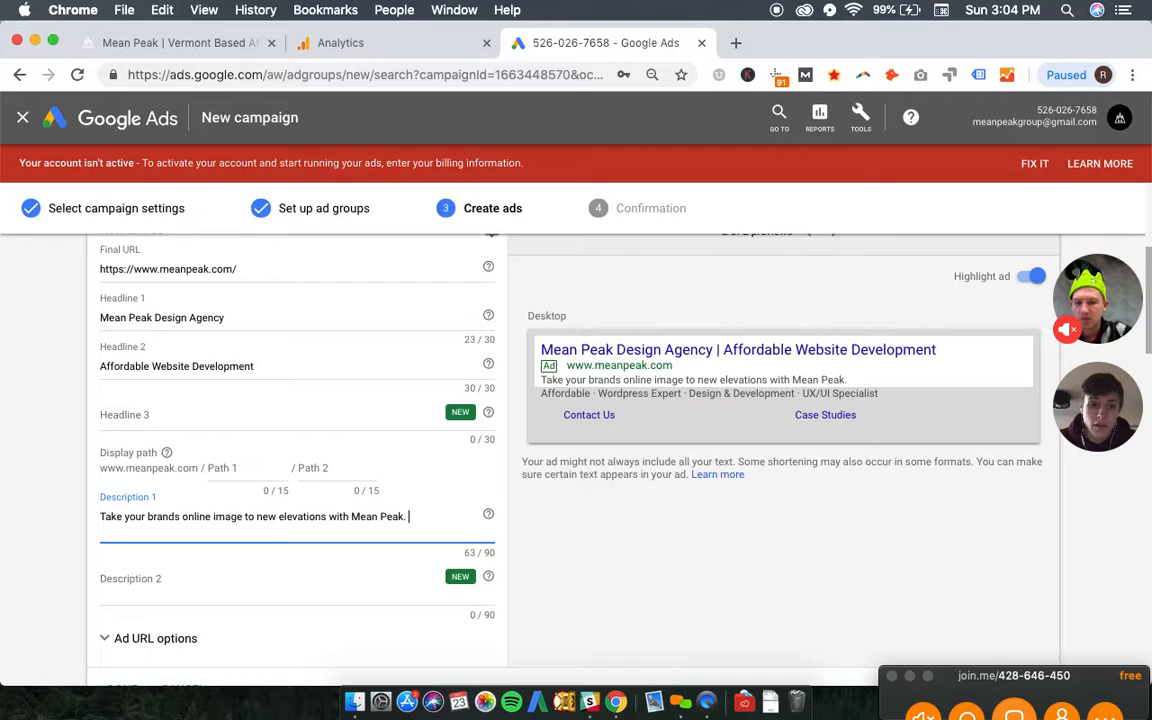
pyautogui.write(' Contact us today.')
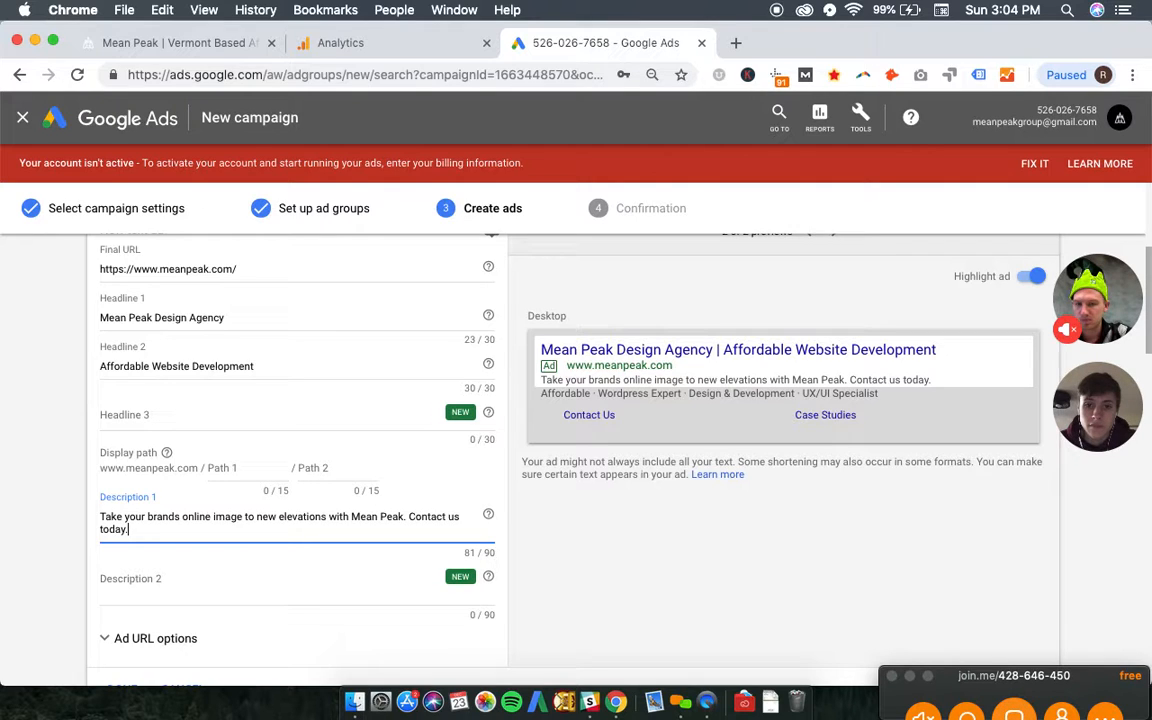
# - Review the text ad's fields, including the optional headline 3 and description 2, alongside the desktop preview
pyautogui.scroll(-1, 417, 482)
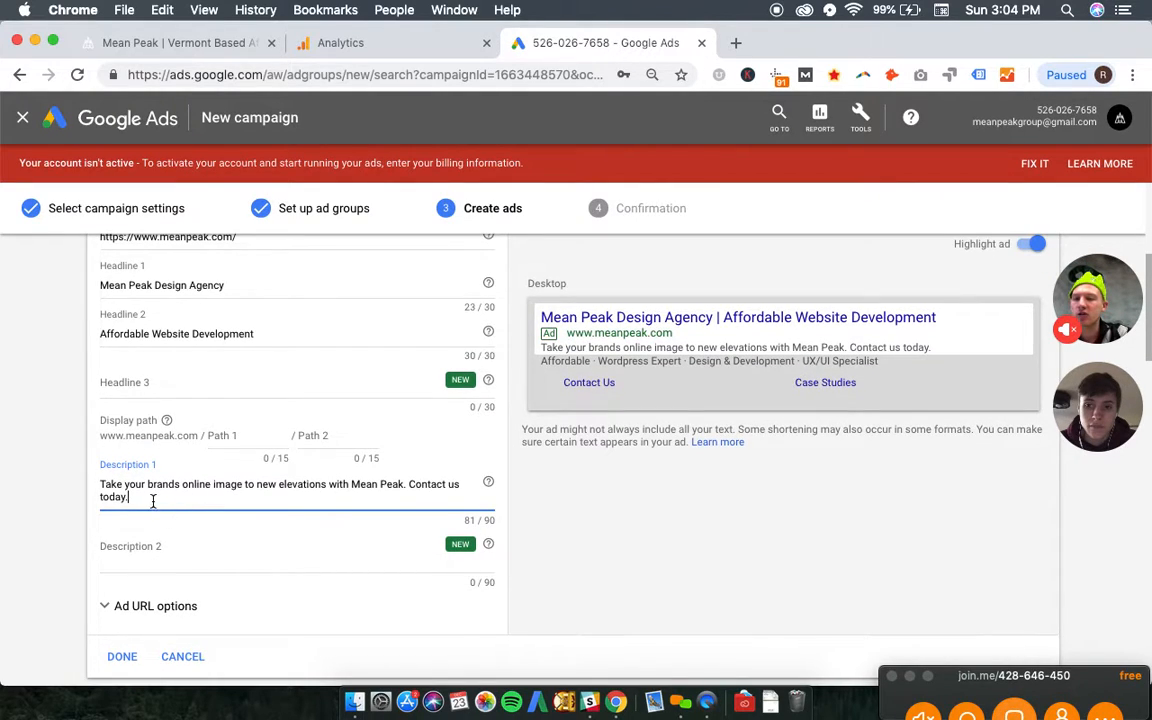
pyautogui.scroll(2, 268, 513)
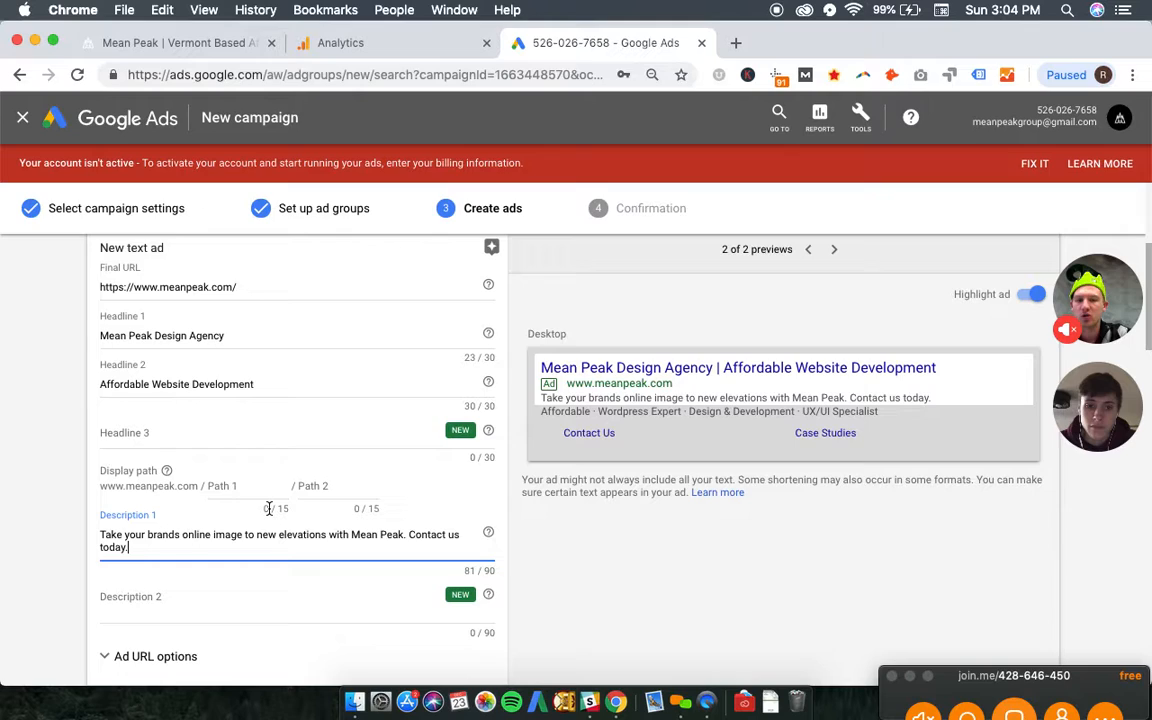
pyautogui.scroll(1, 268, 508)
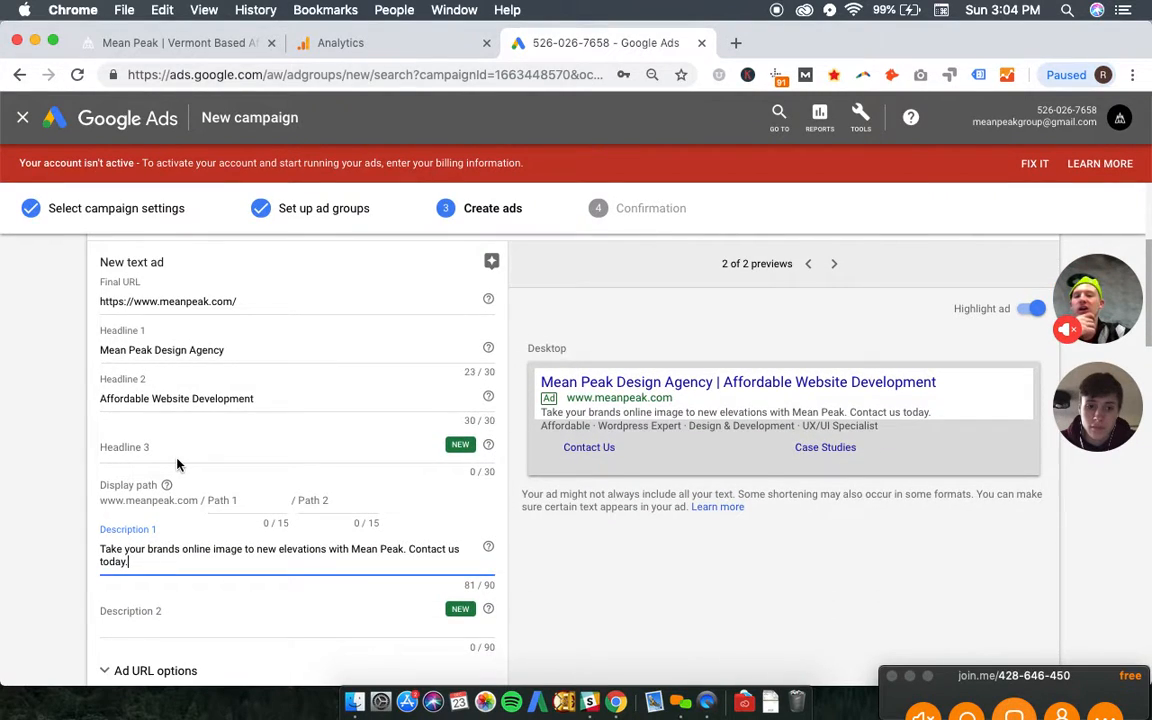
pyautogui.click(174, 453)
pyautogui.scroll(-1, 193, 483)
pyautogui.click(180, 580)
pyautogui.click(225, 412)
pyautogui.click(198, 575)
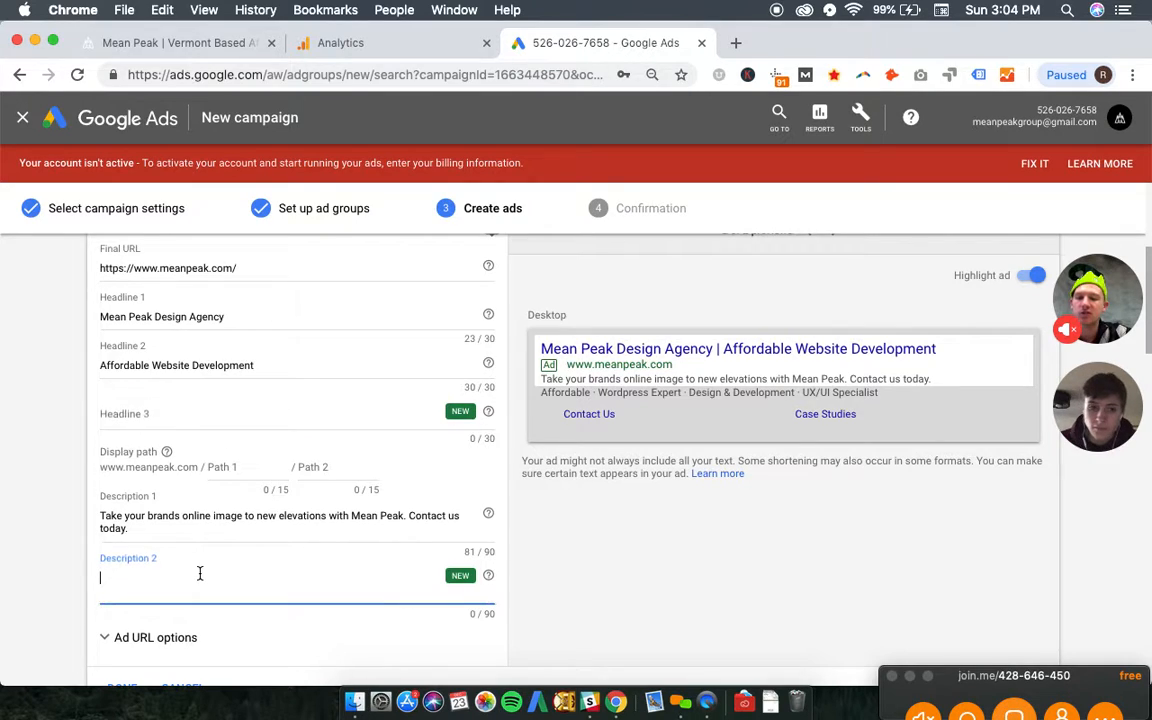
pyautogui.click(243, 429)
pyautogui.scroll(3, 200, 480)
pyautogui.scroll(-2, 167, 535)
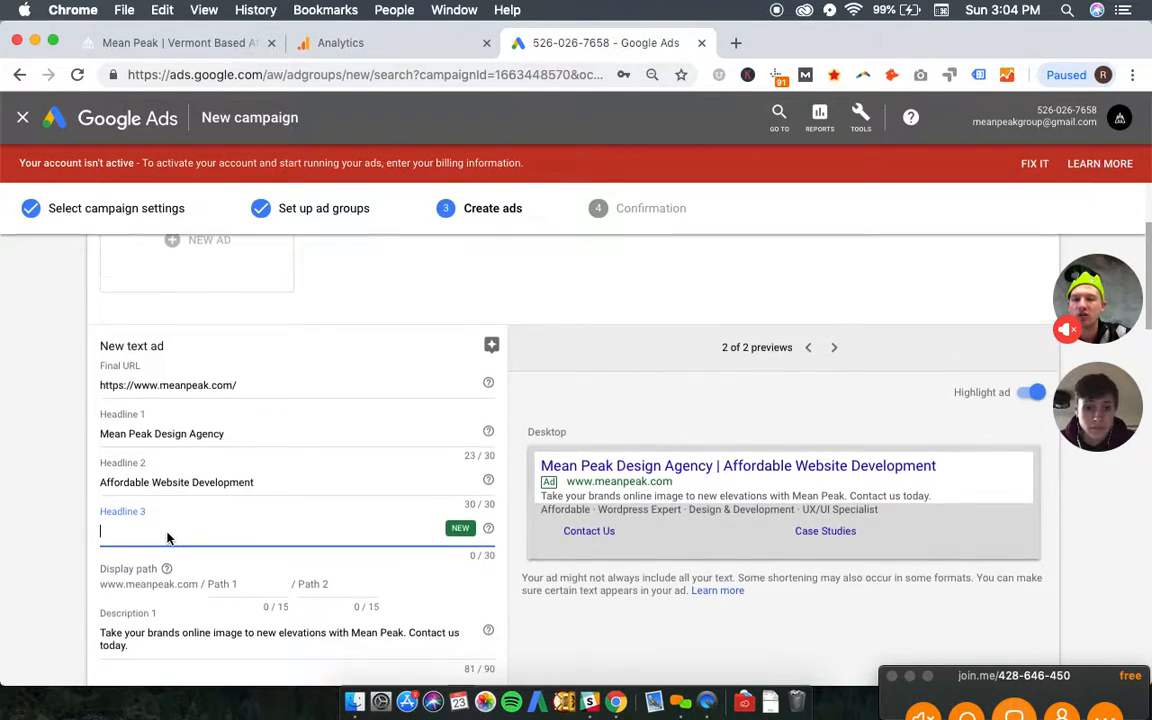
pyautogui.scroll(-1, 167, 538)
pyautogui.scroll(4, 167, 538)
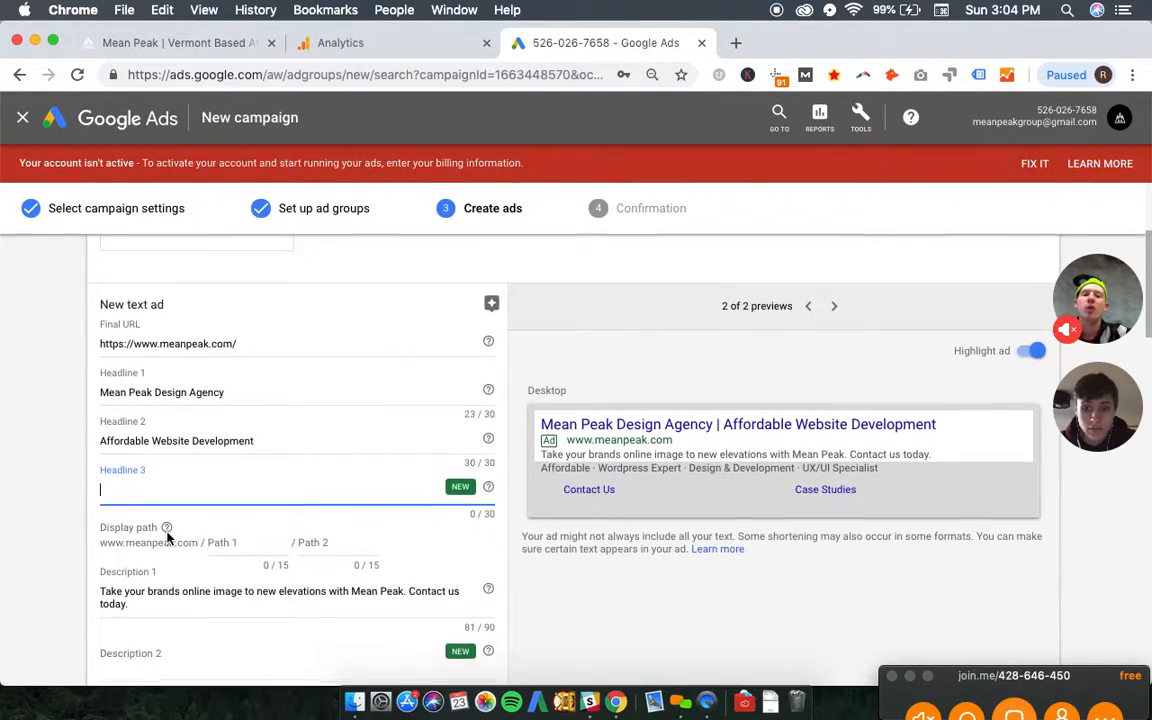
pyautogui.scroll(-1, 167, 538)
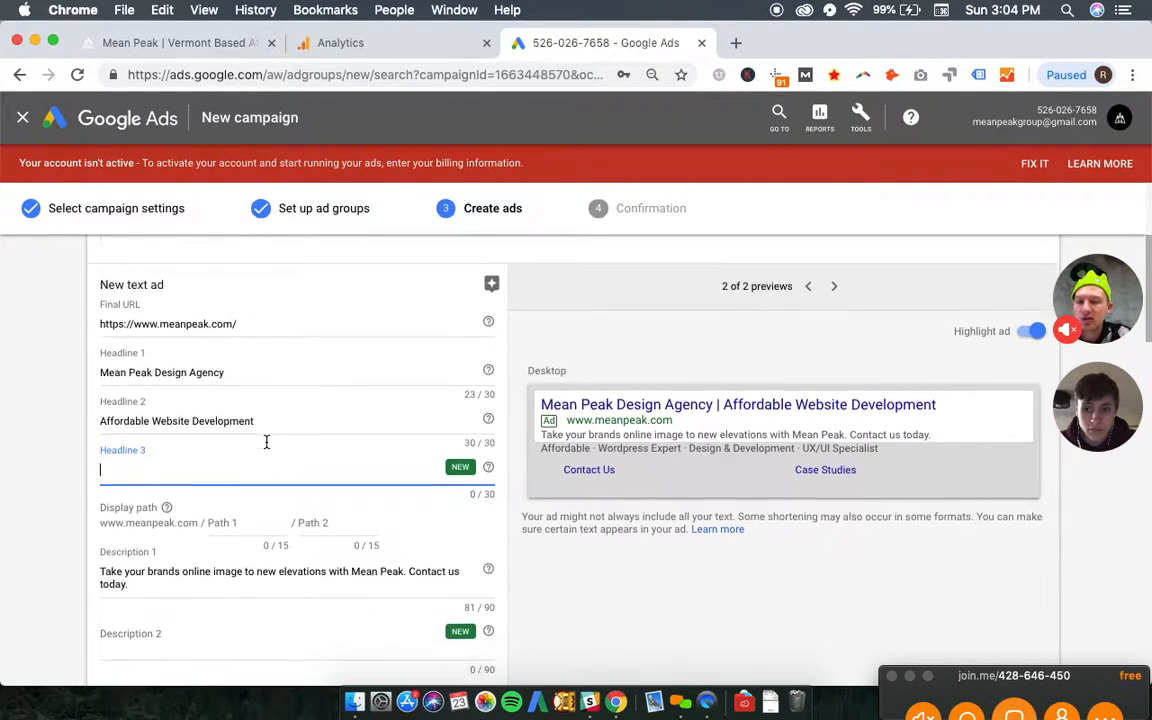
# - Finish the text ad and save it without an additional headline or description
pyautogui.scroll(-3, 265, 442)
pyautogui.click(137, 566)
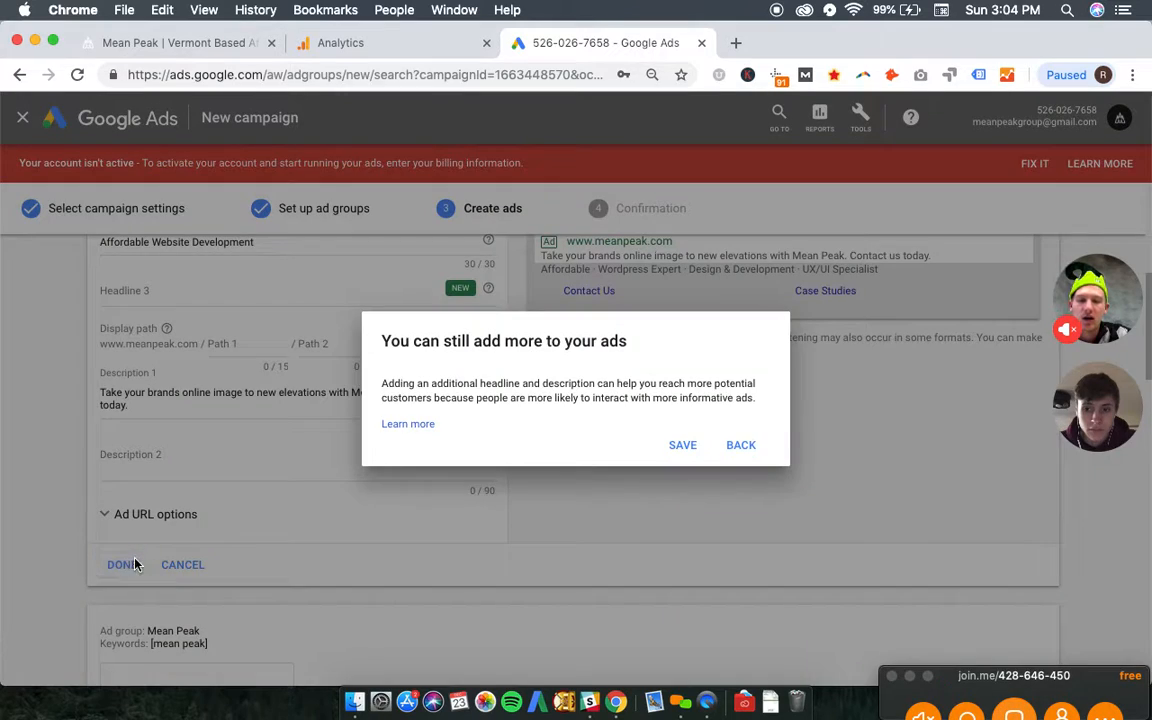
pyautogui.click(683, 445)
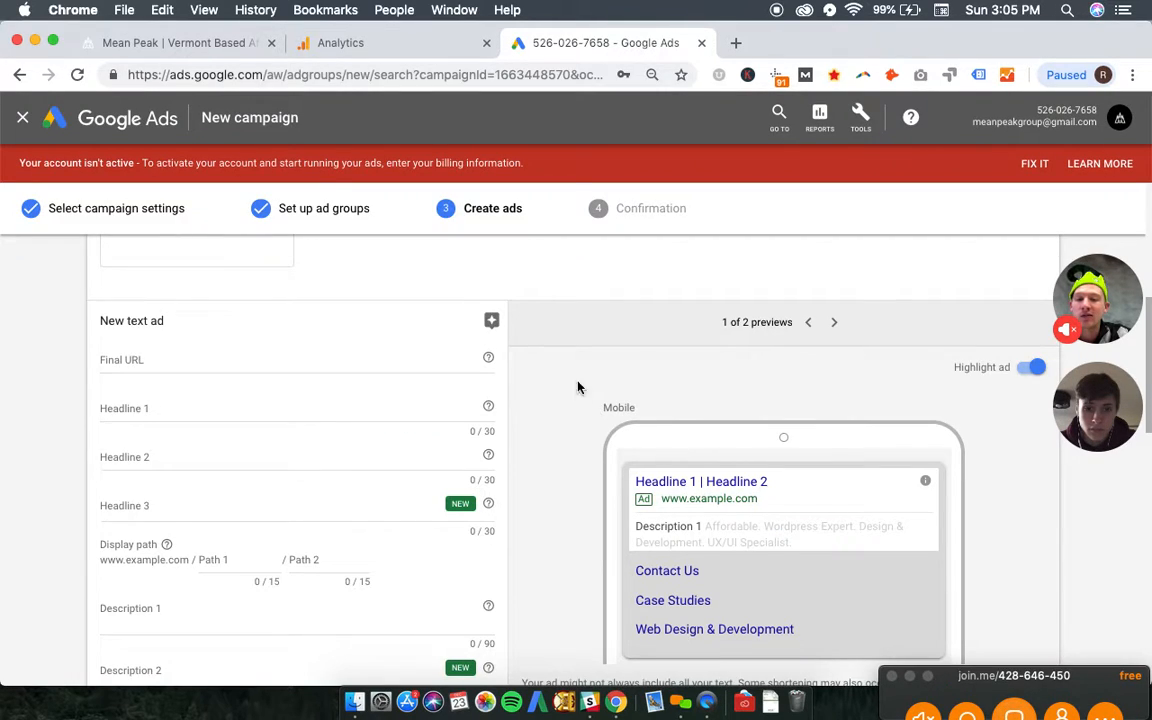
# - Duplicate the existing text ad in the Mean Peak Design ad group
pyautogui.scroll(5, 557, 379)
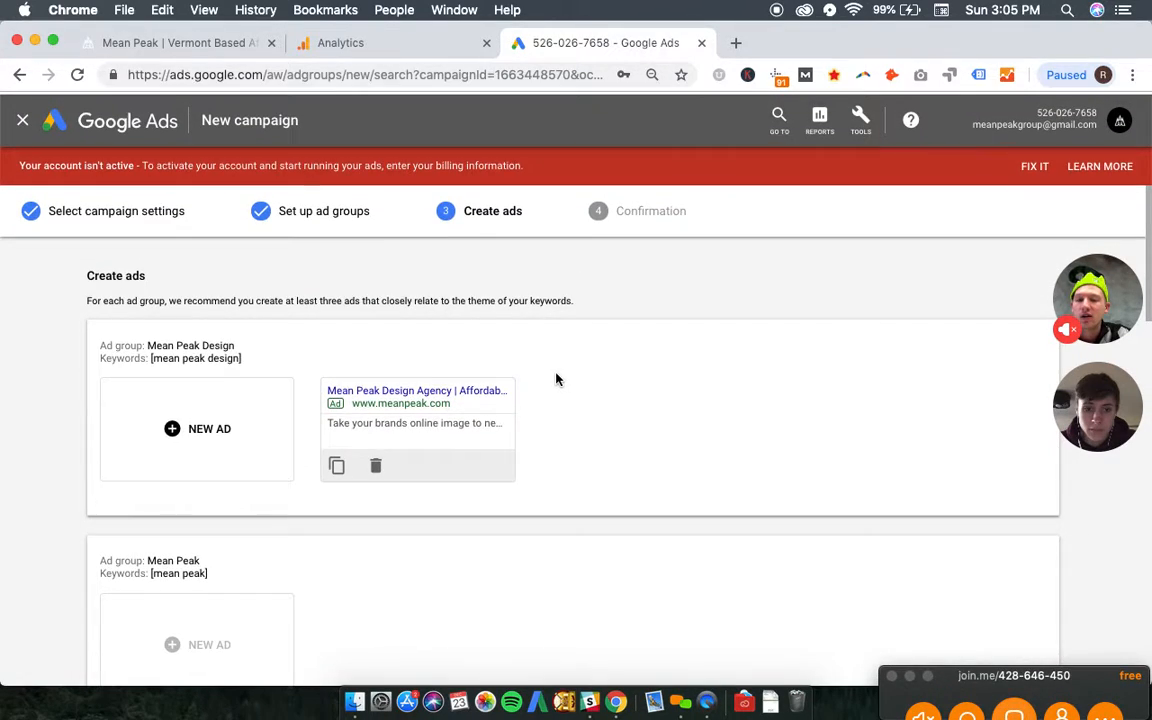
pyautogui.scroll(-1, 396, 414)
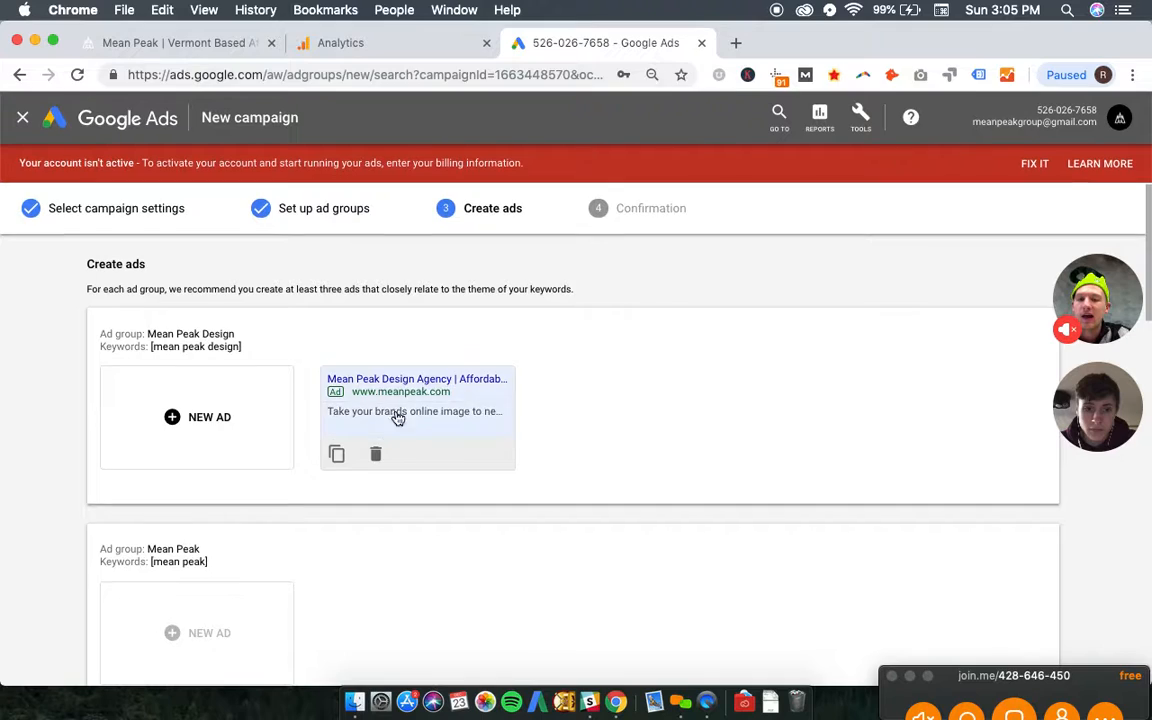
pyautogui.click(337, 456)
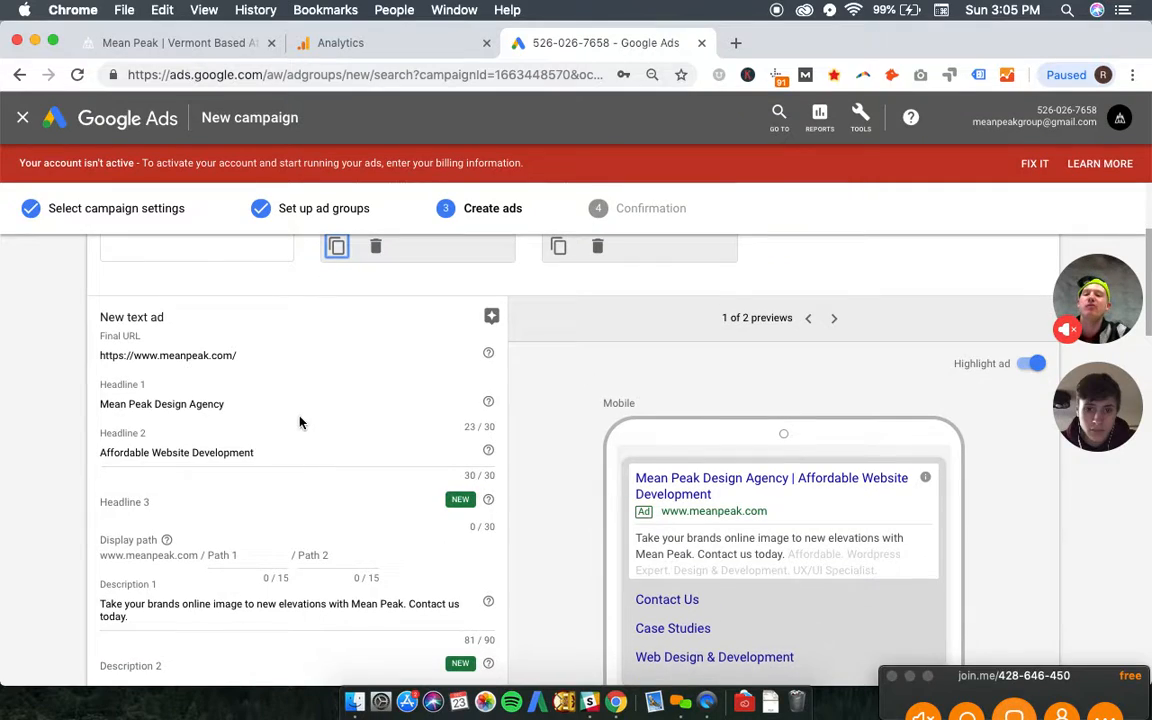
# - Replace headline 2 of the duplicated ad with "Burlington, VT"
pyautogui.tripleClick(268, 453)
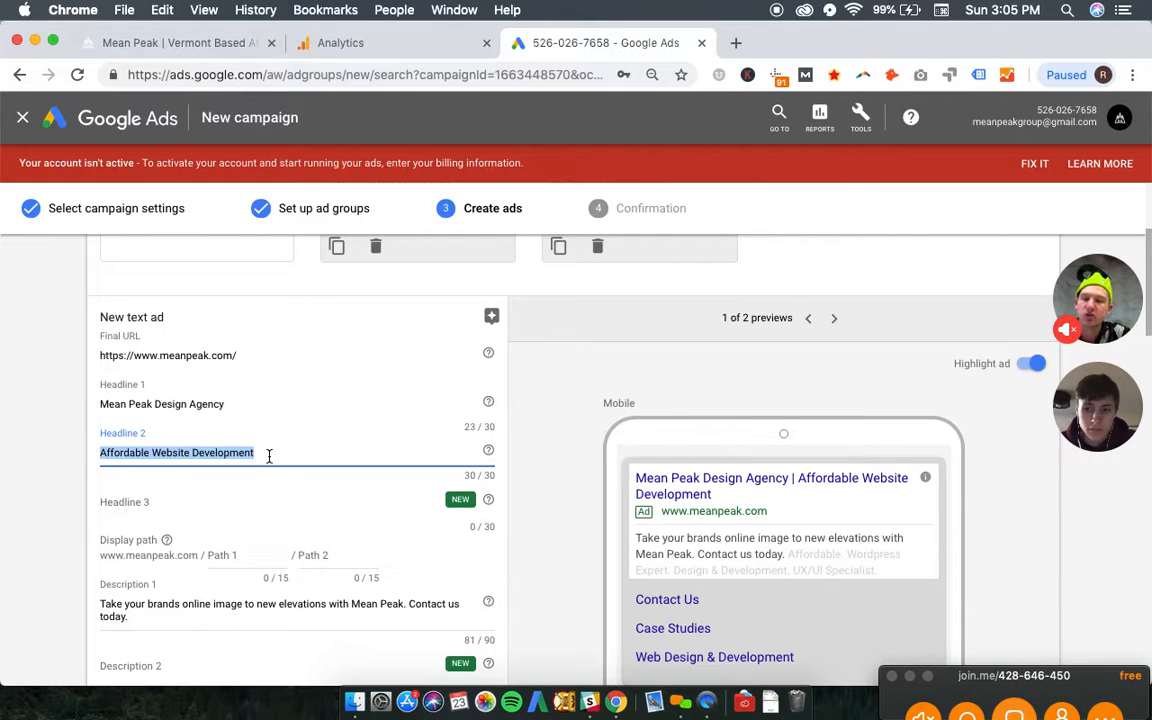
pyautogui.write('Bur')
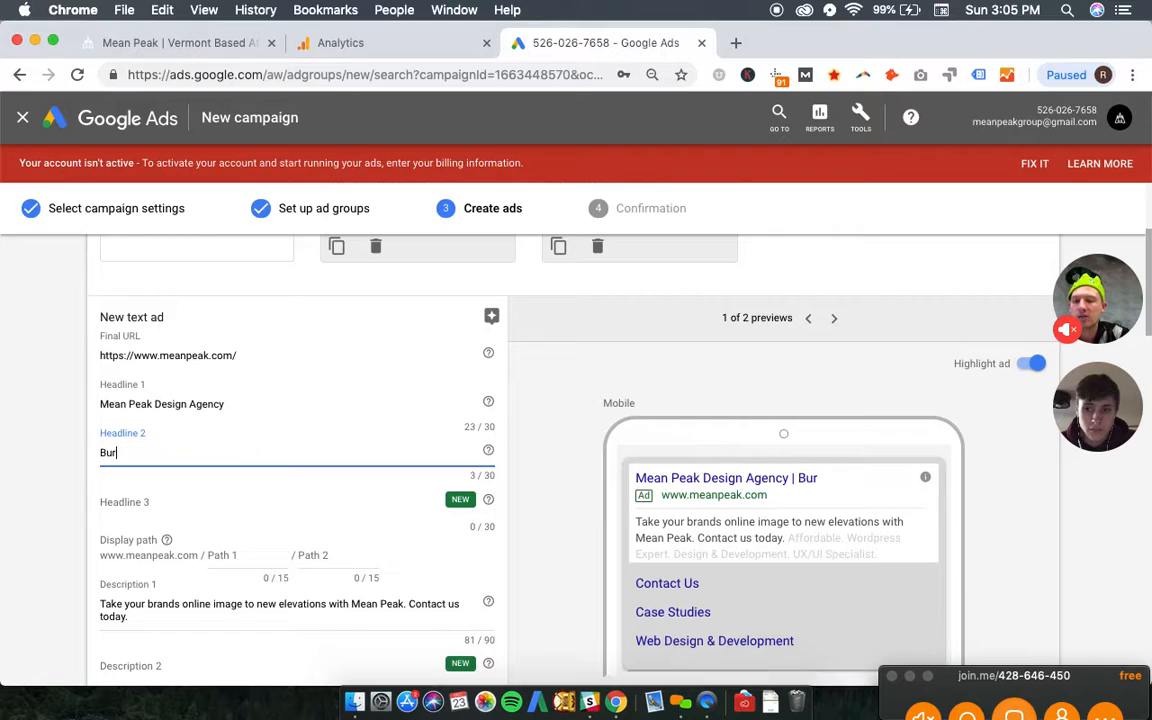
pyautogui.write('lington, Vt')
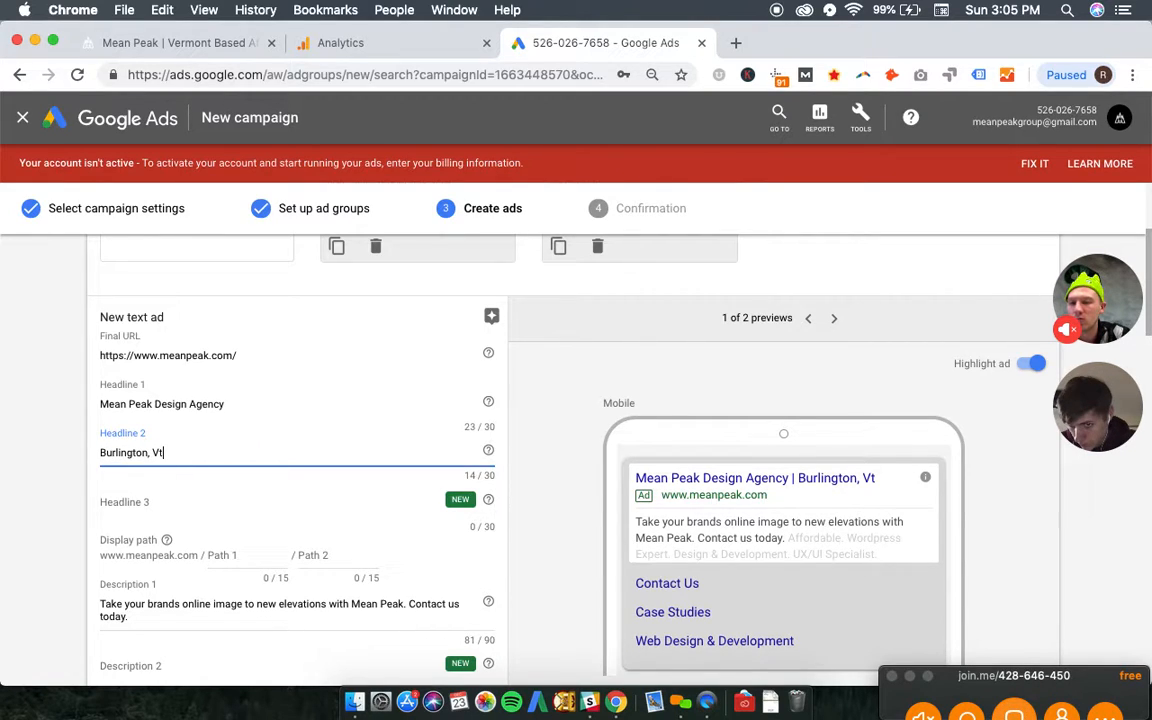
pyautogui.press('BackSpace')
pyautogui.write('T')
pyautogui.press('Tab')
pyautogui.scroll(-1, 234, 428)
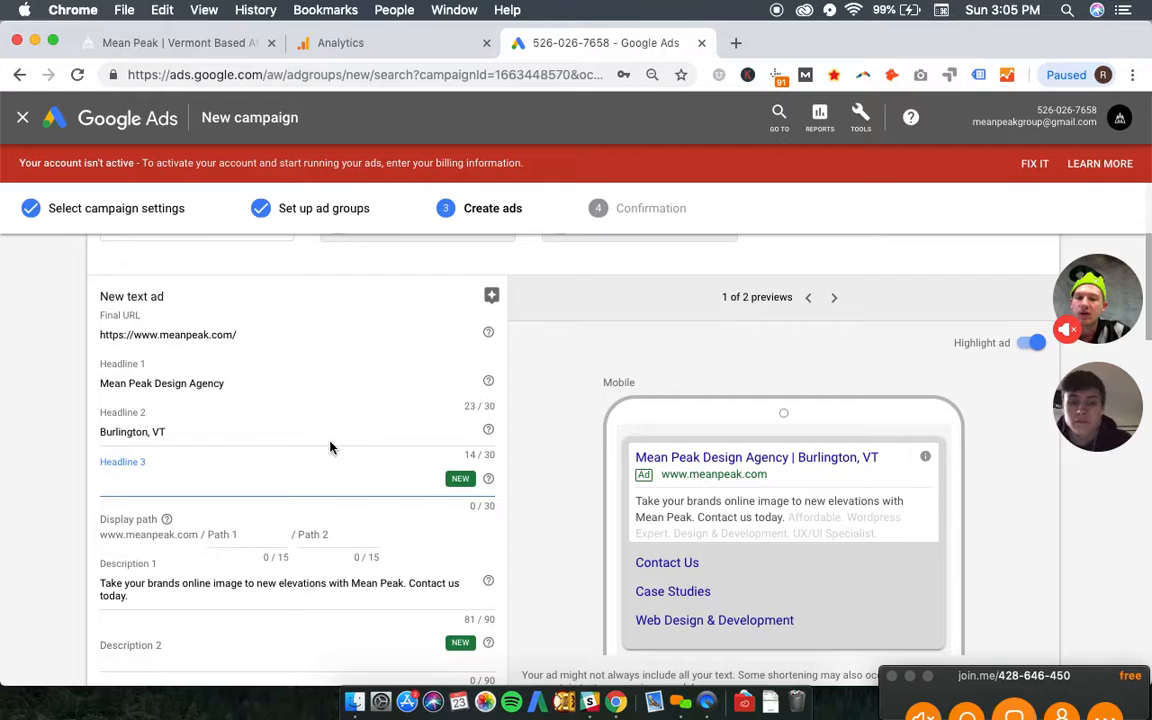
pyautogui.click(489, 440)
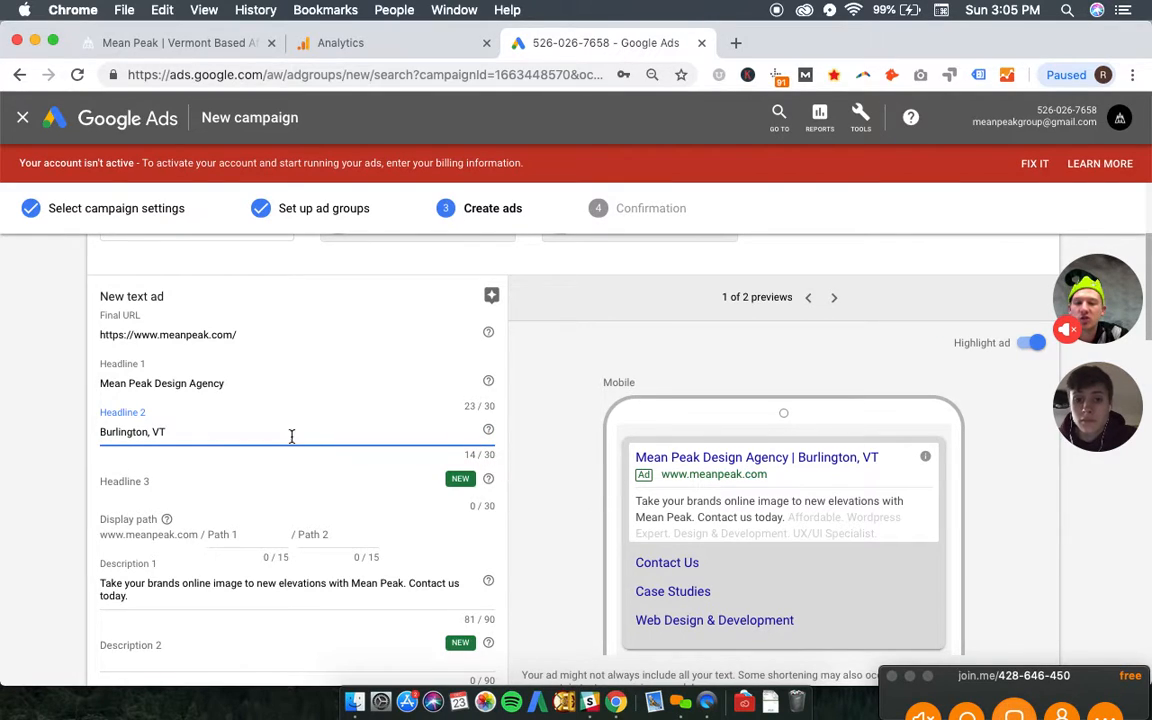
pyautogui.click(213, 492)
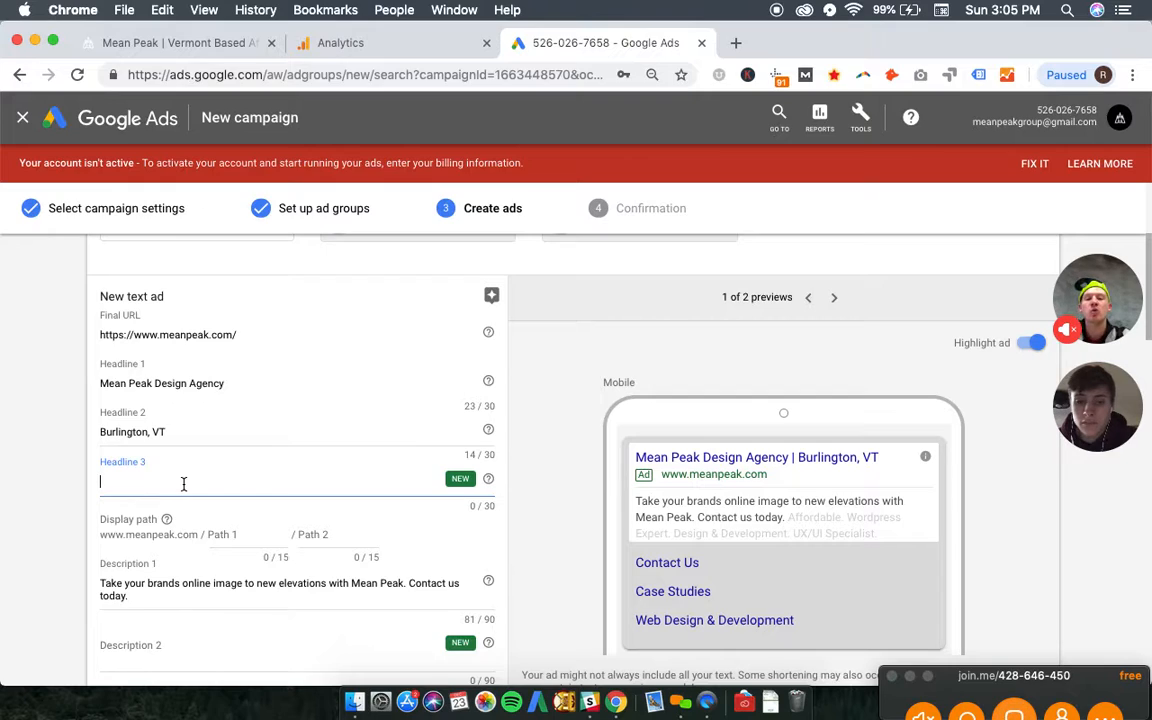
pyautogui.click(288, 383)
pyautogui.doubleClick(462, 407)
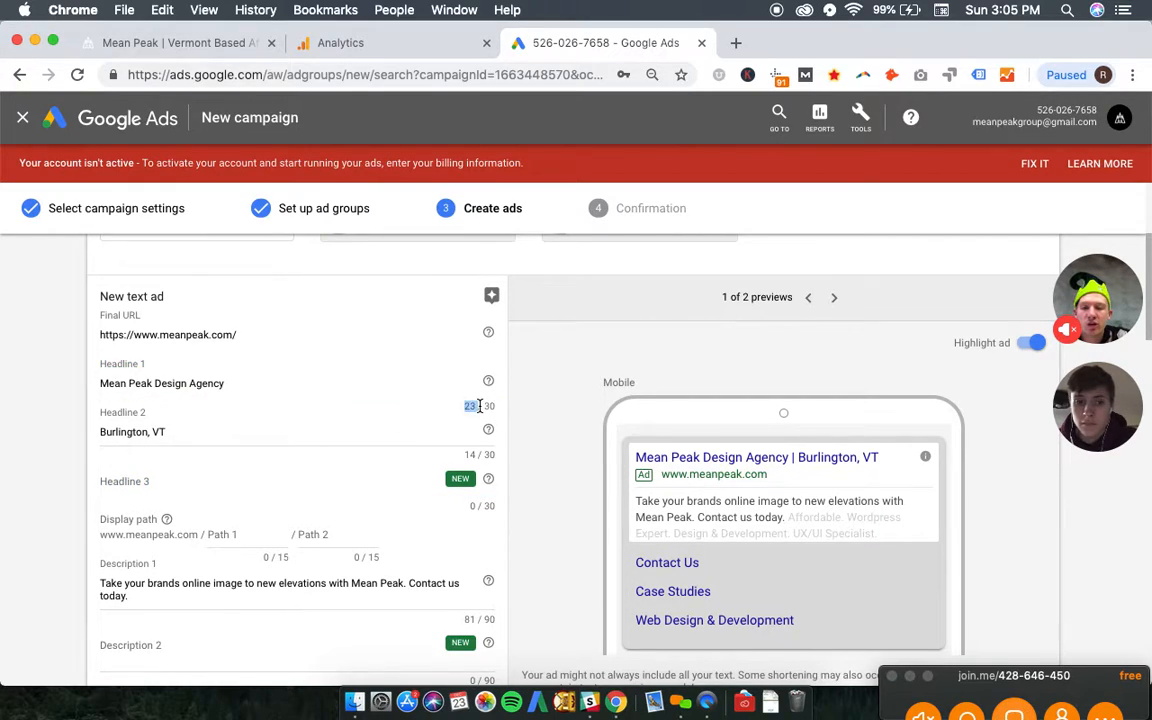
pyautogui.click(283, 434)
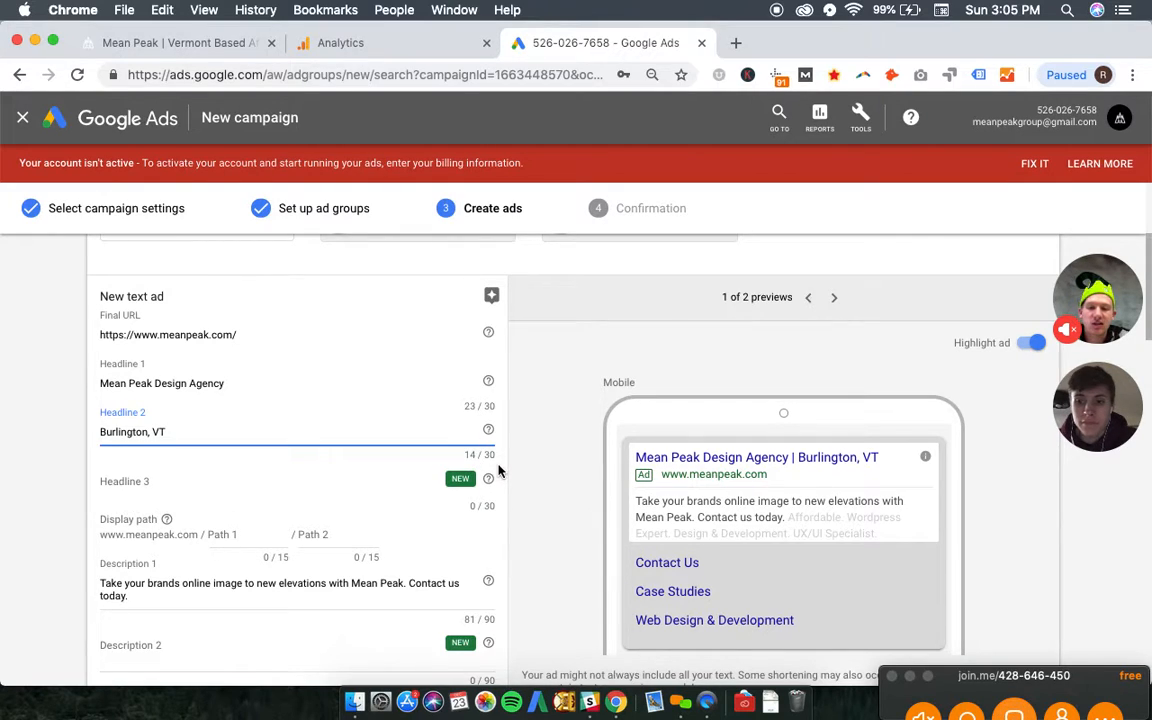
# - Set headline 3 of the duplicated ad to "Design & Development"
pyautogui.click(292, 483)
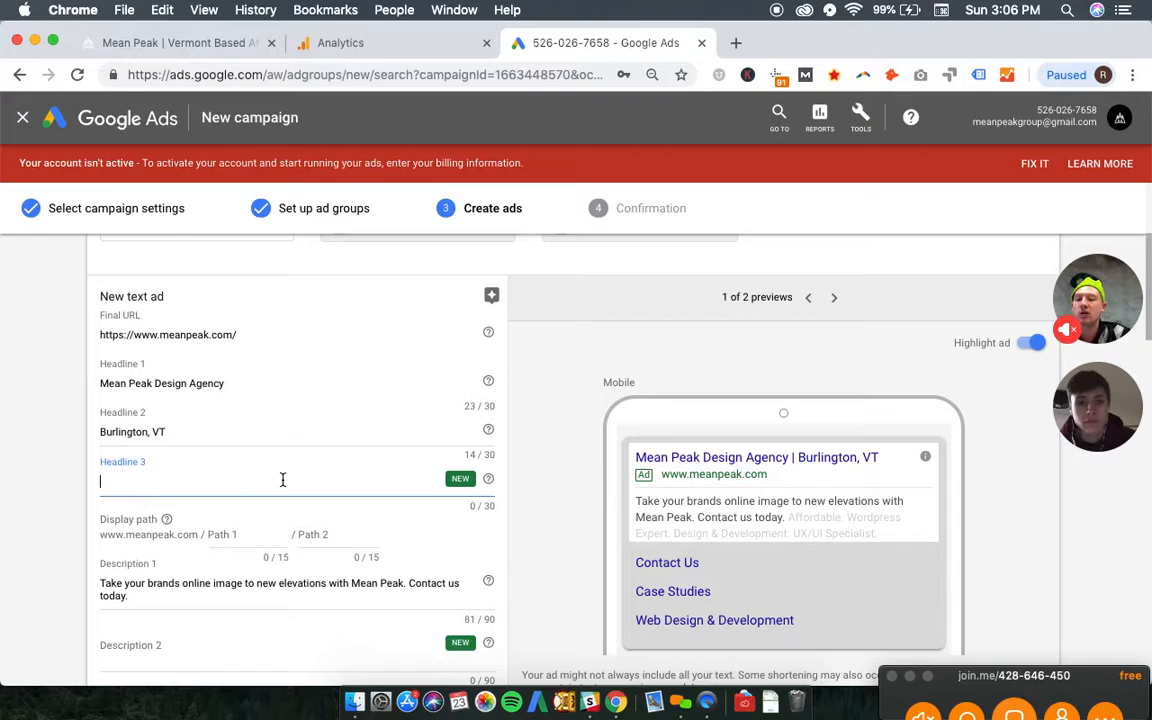
pyautogui.write('Desi')
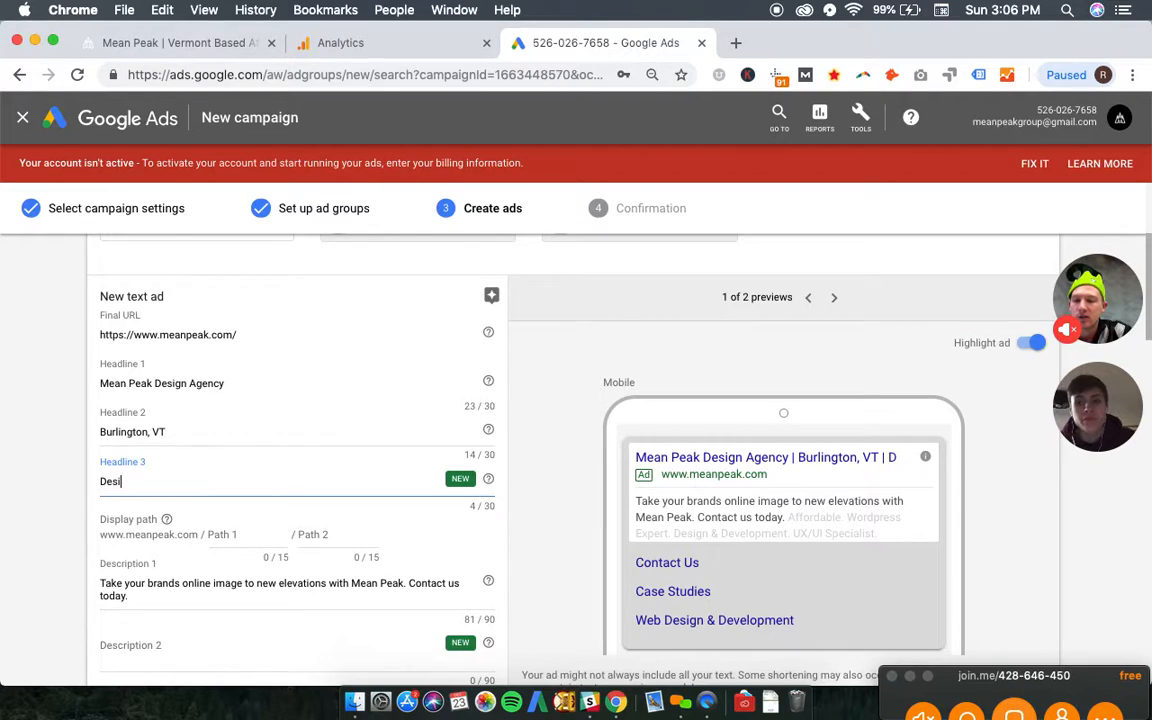
pyautogui.write('gn & Development')
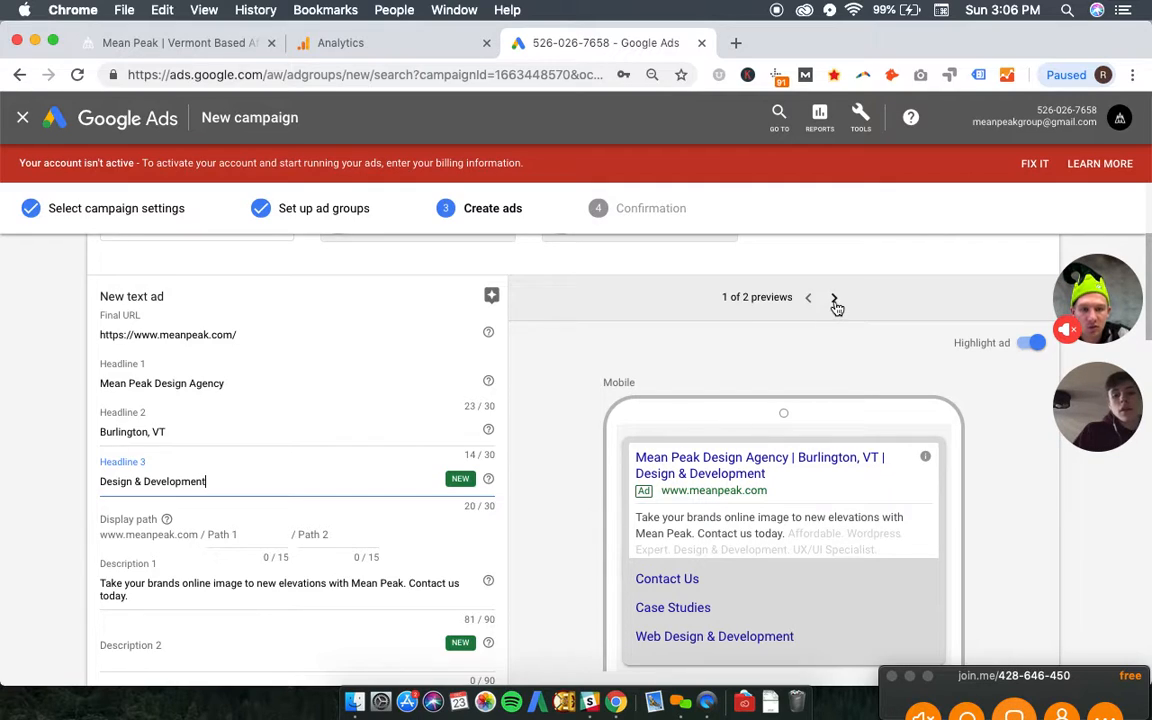
# - Check the duplicated ad in the desktop preview and save it
pyautogui.click(835, 305)
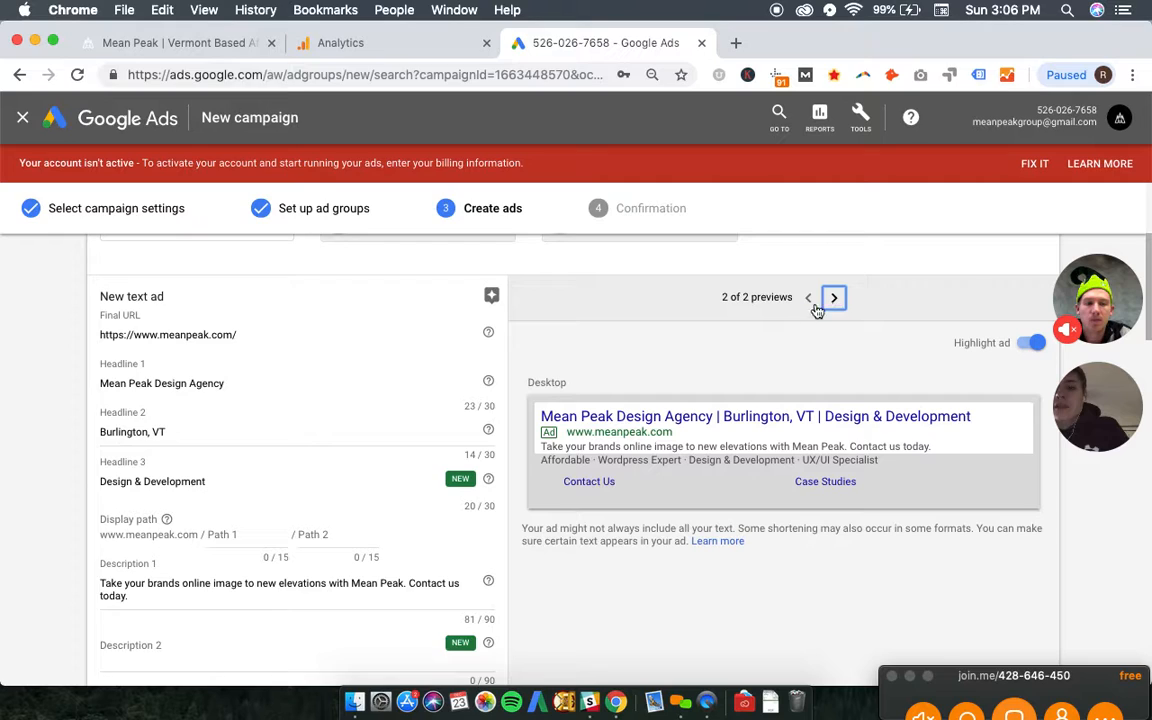
pyautogui.scroll(-2, 270, 455)
pyautogui.scroll(-1, 261, 455)
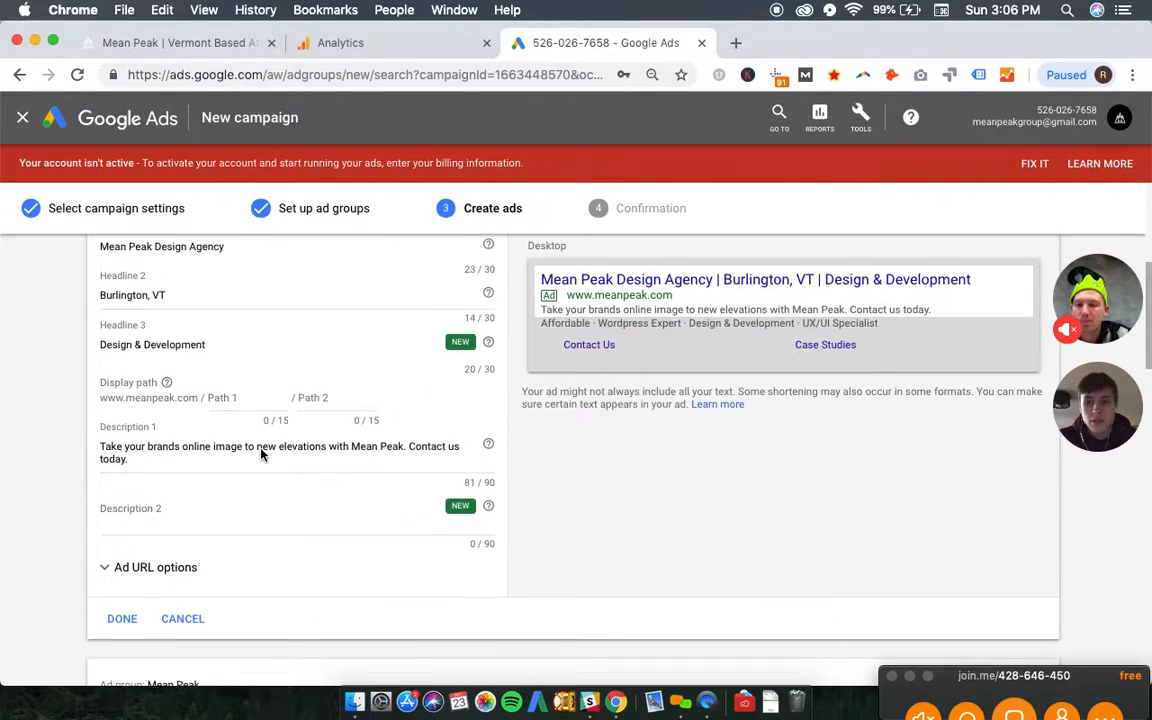
pyautogui.click(117, 597)
pyautogui.scroll(5, 578, 463)
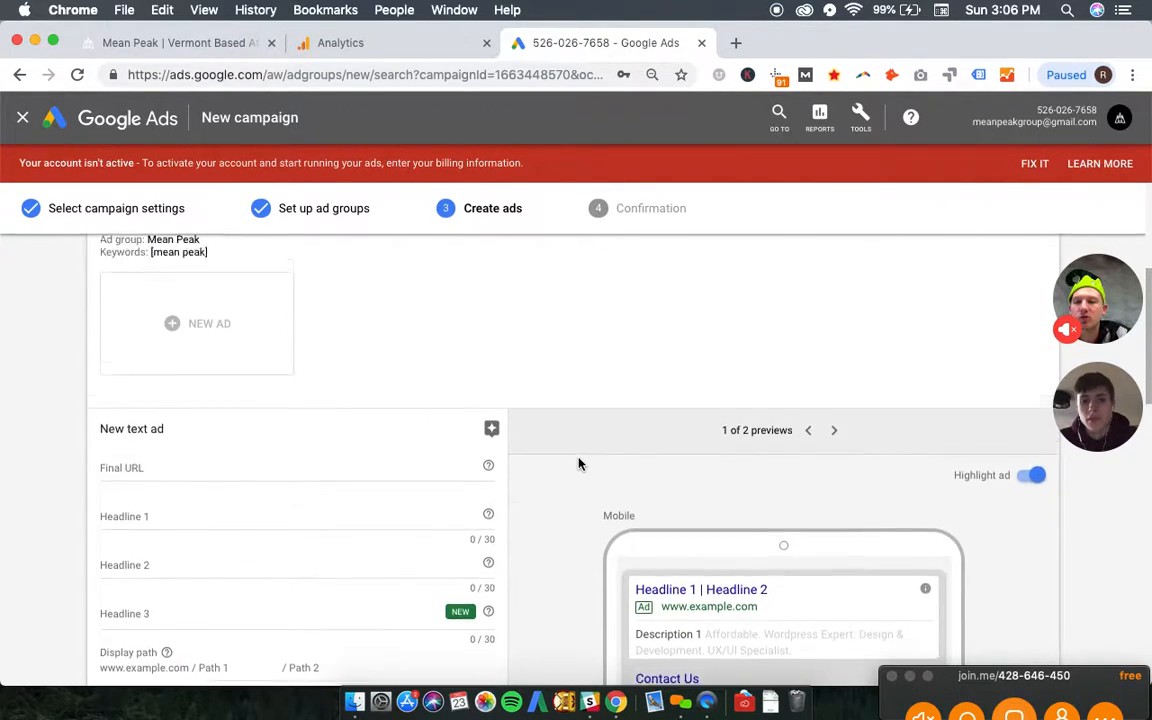
pyautogui.scroll(-3, 213, 410)
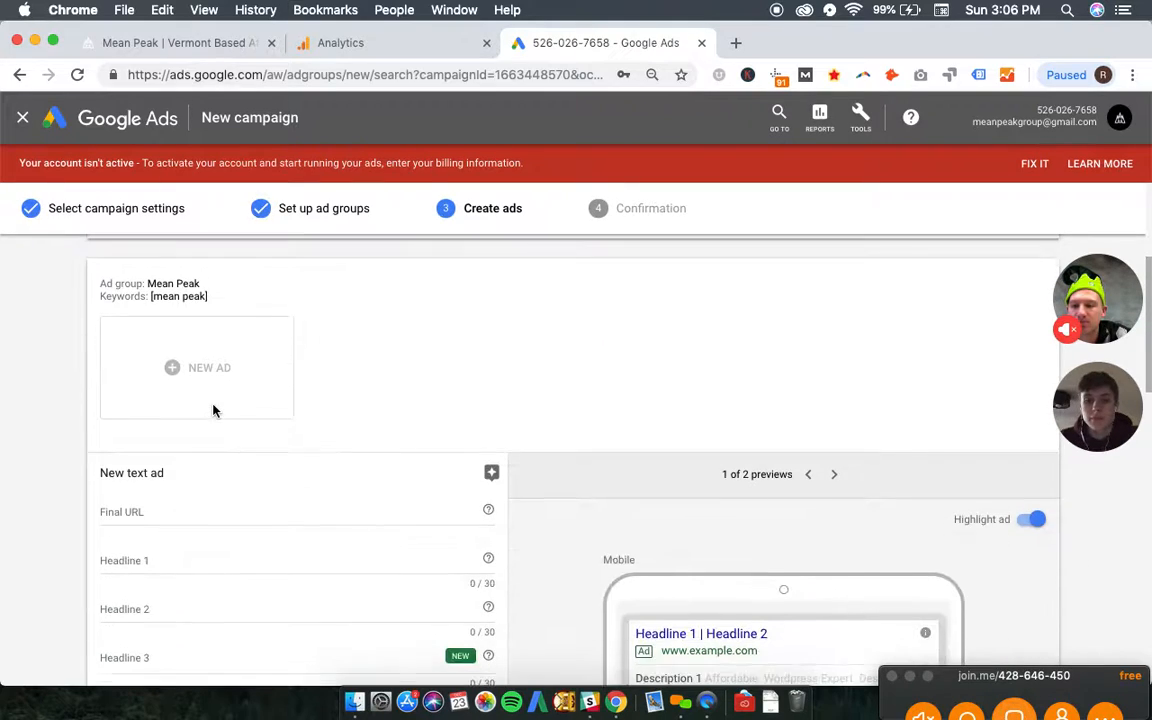
pyautogui.click(174, 508)
pyautogui.moveTo(167, 511); pyautogui.dragTo(5, 512)
pyautogui.scroll(5, 154, 546)
pyautogui.scroll(-10, 31, 527)
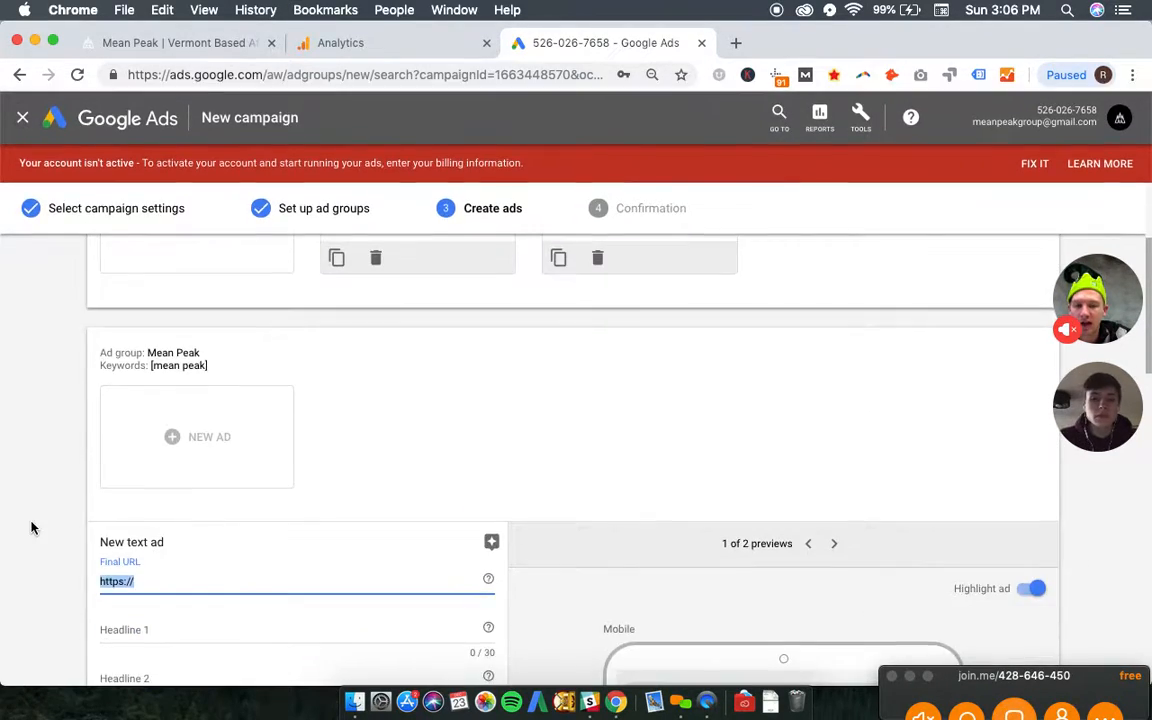
pyautogui.scroll(5, 31, 527)
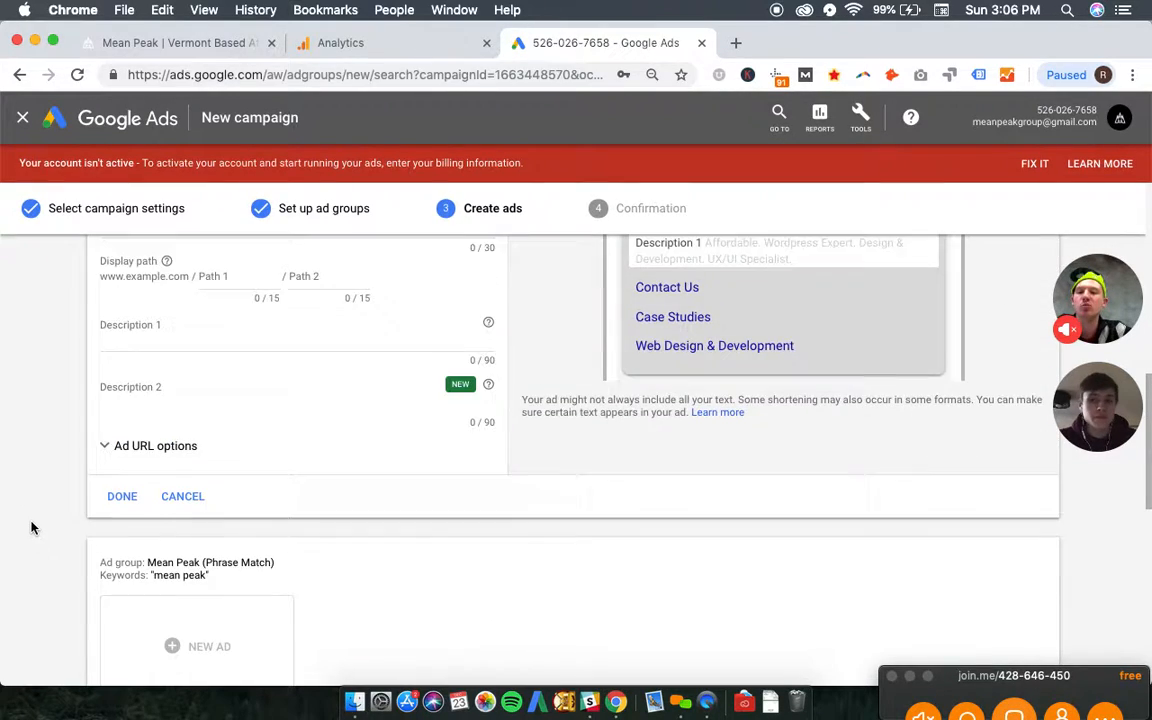
pyautogui.scroll(13, 121, 509)
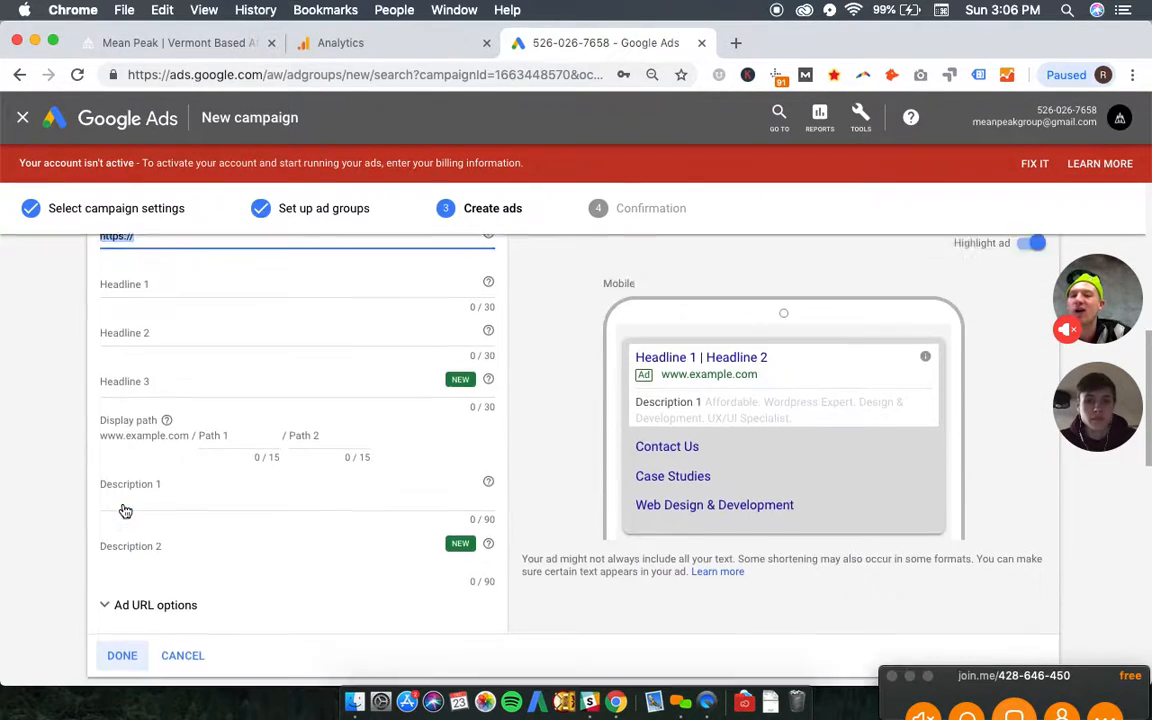
pyautogui.scroll(-5, 298, 453)
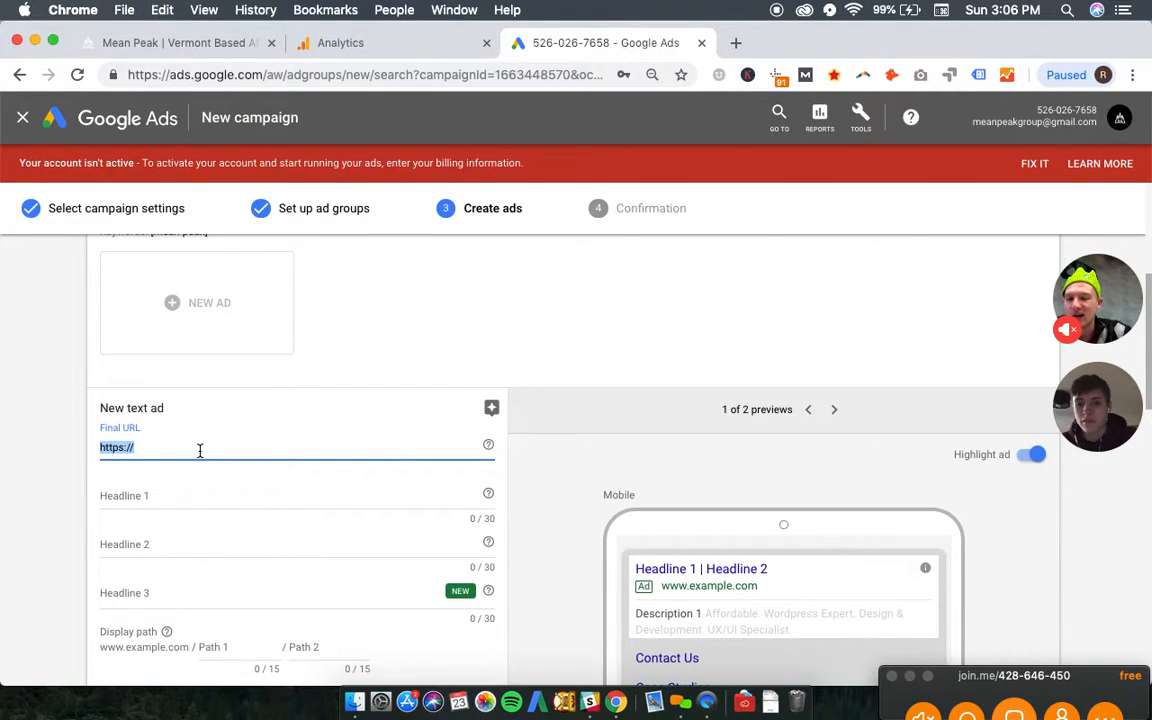
pyautogui.write('Take your brands online image to new elevations with Mean Peak')
pyautogui.press('super+a')
pyautogui.press('BackSpace')
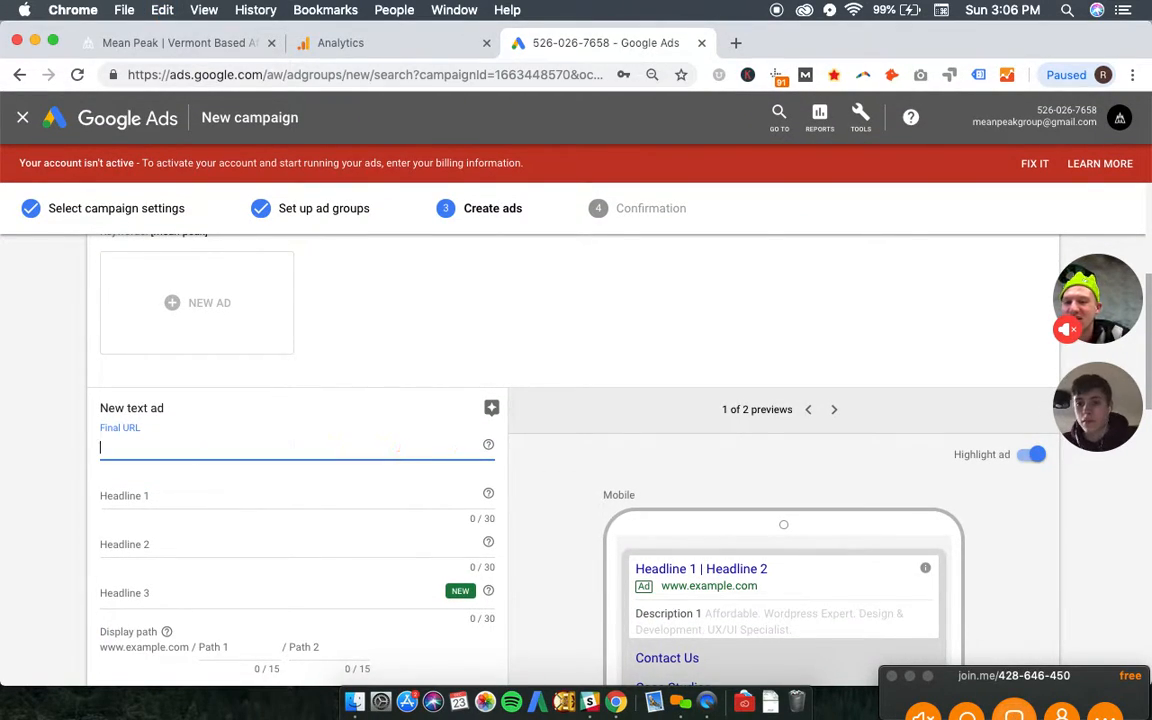
# - Set description 1 of the Mean Peak ad group's new ad to "Take your brands online image to new elevations with Mean Peak. Contact us today."
pyautogui.scroll(-1, 180, 600)
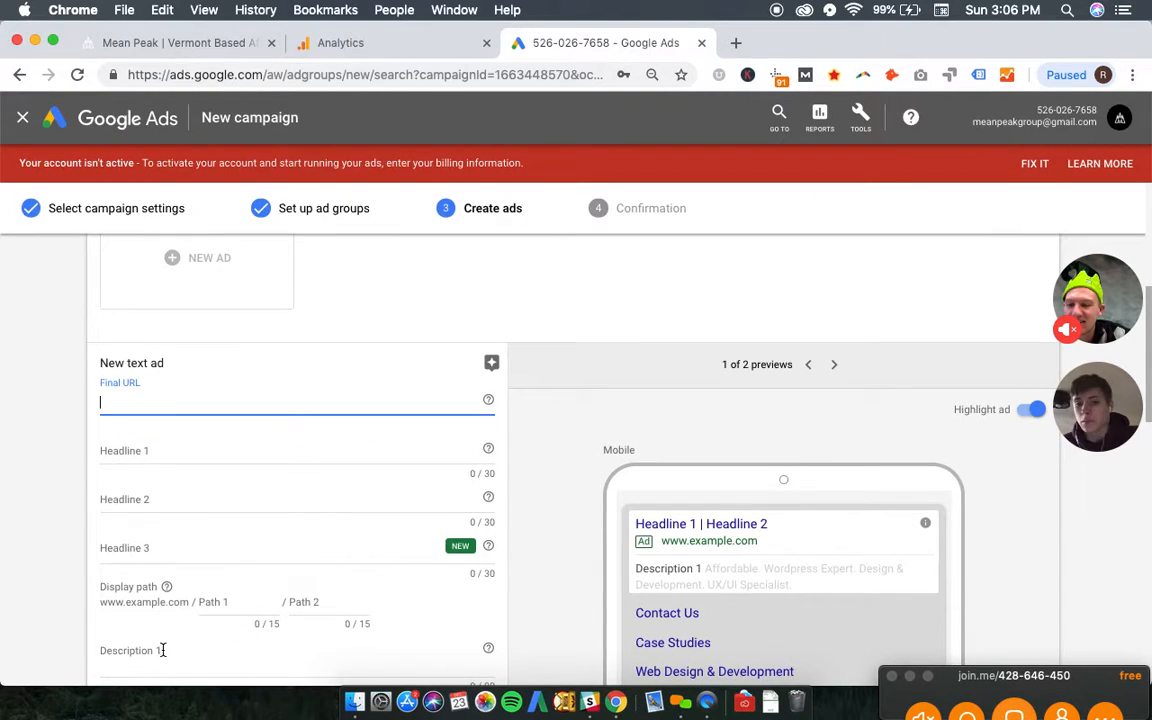
pyautogui.click(161, 652)
pyautogui.write('Take your brands online image to new elevations with Mean Peak')
pyautogui.write('. Co')
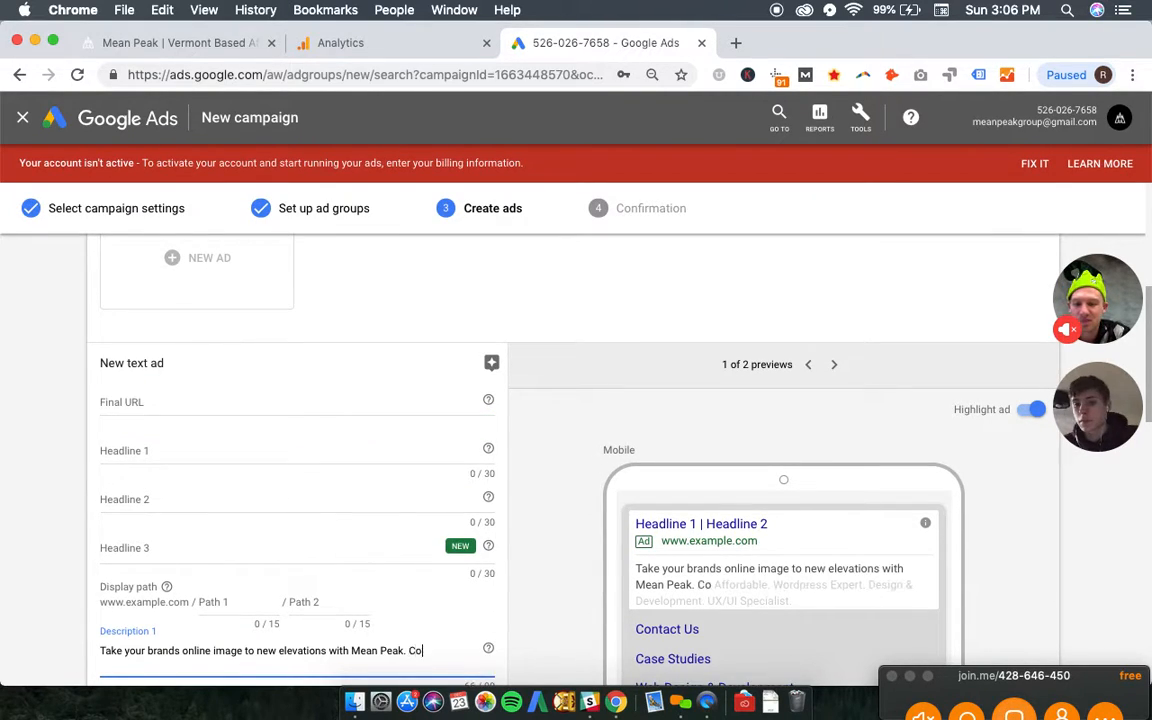
pyautogui.write('ntact us today.')
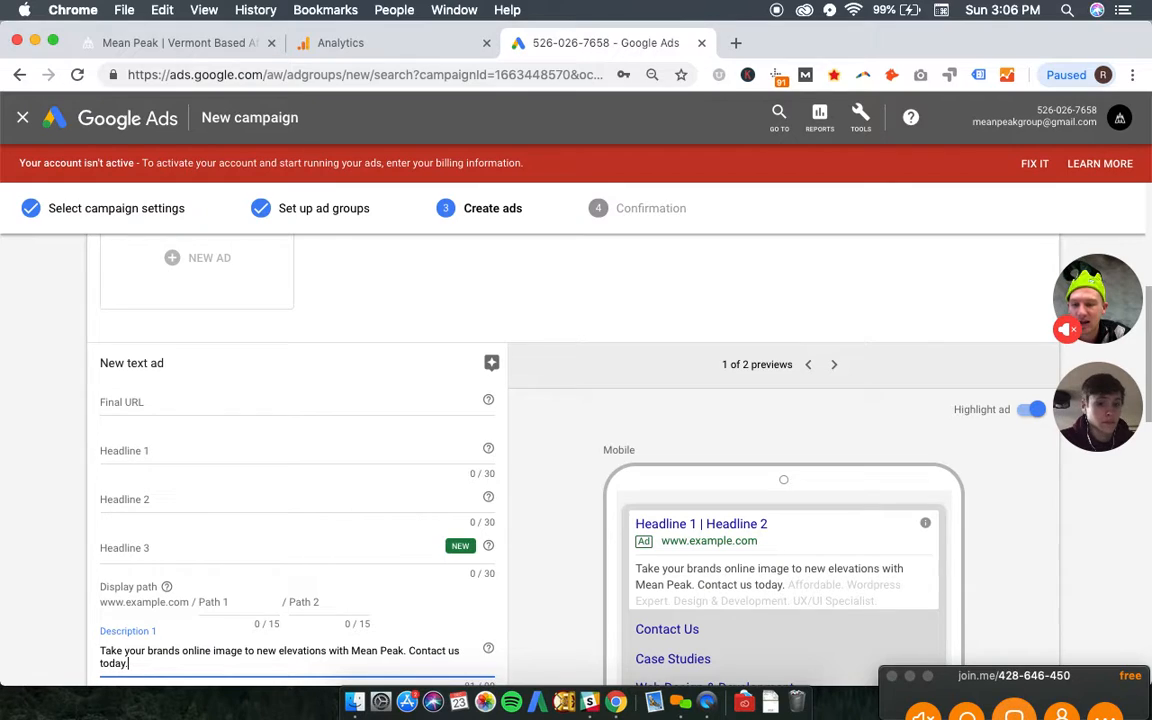
pyautogui.click(162, 401)
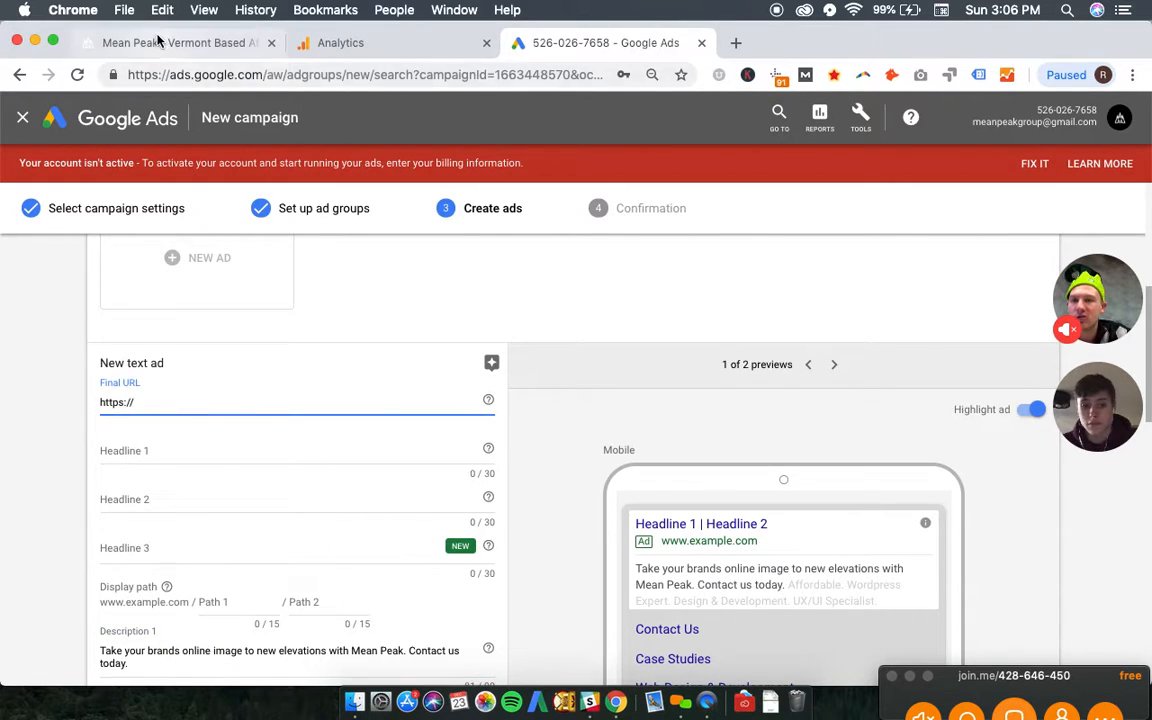
pyautogui.click(160, 43)
pyautogui.click(213, 76)
pyautogui.press('super+c')
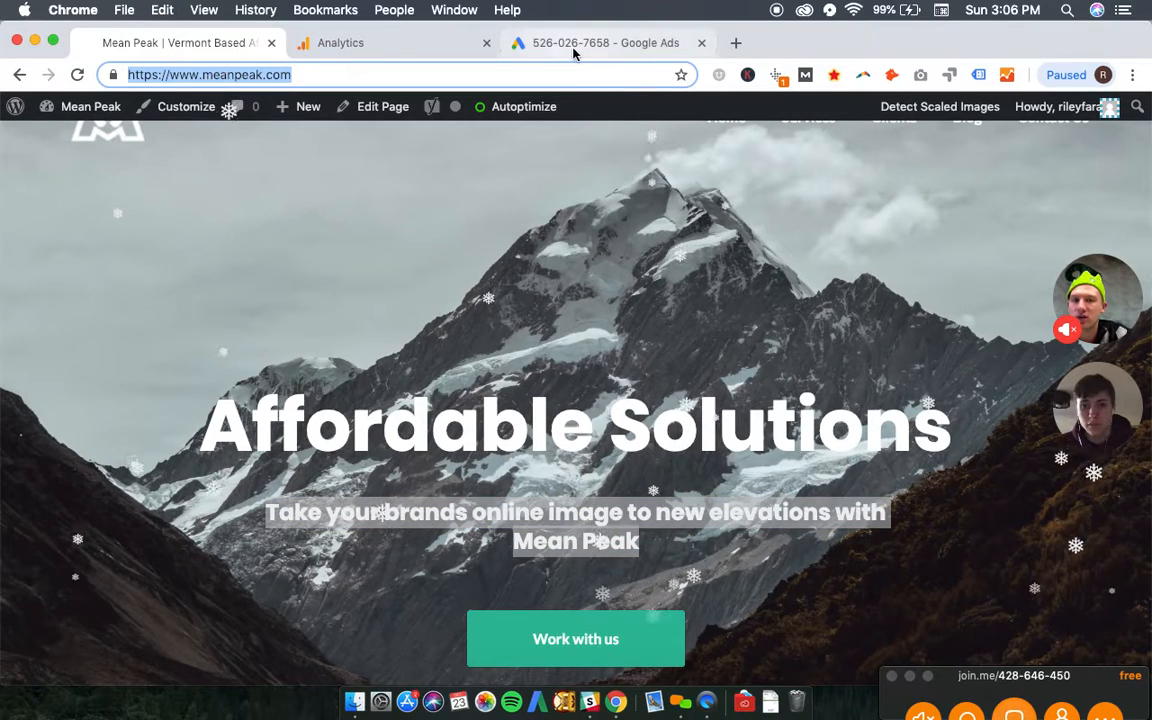
pyautogui.click(573, 50)
pyautogui.press('super+v')
pyautogui.tripleClick(197, 403)
pyautogui.press('super+v')
# - Set headline 1 of the new ad to "Mean Peak" and headline 2 to "Affordable Design & Development"
pyautogui.click(162, 452)
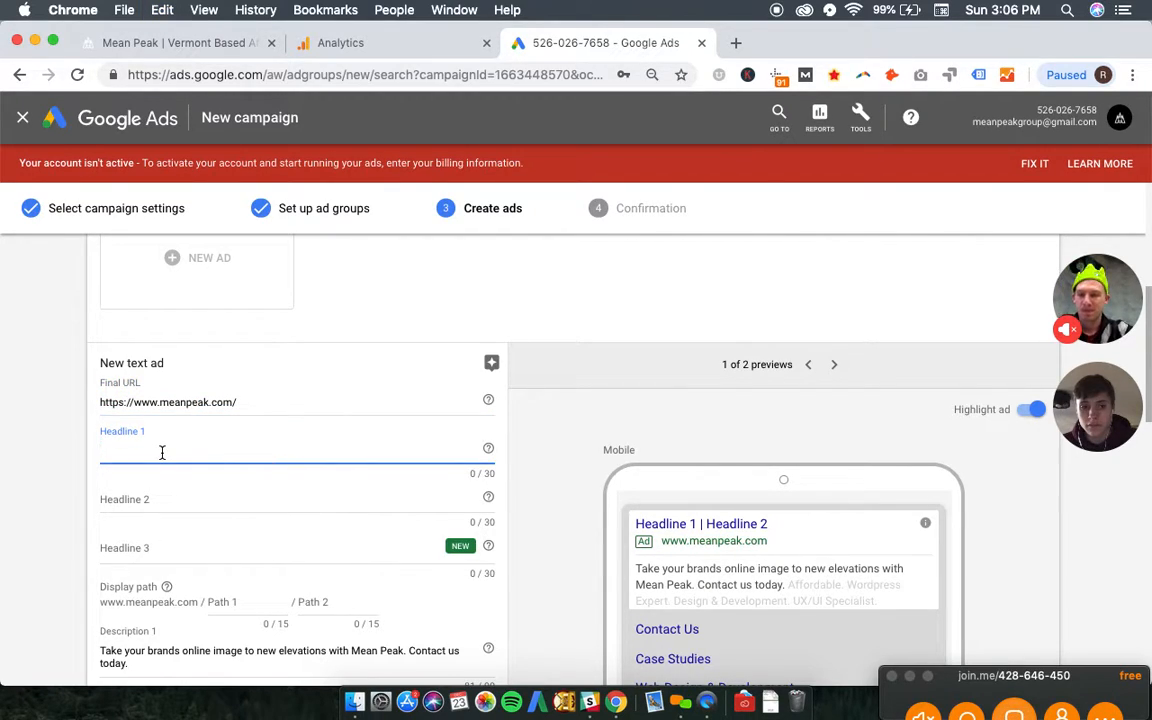
pyautogui.write('Mean Peak')
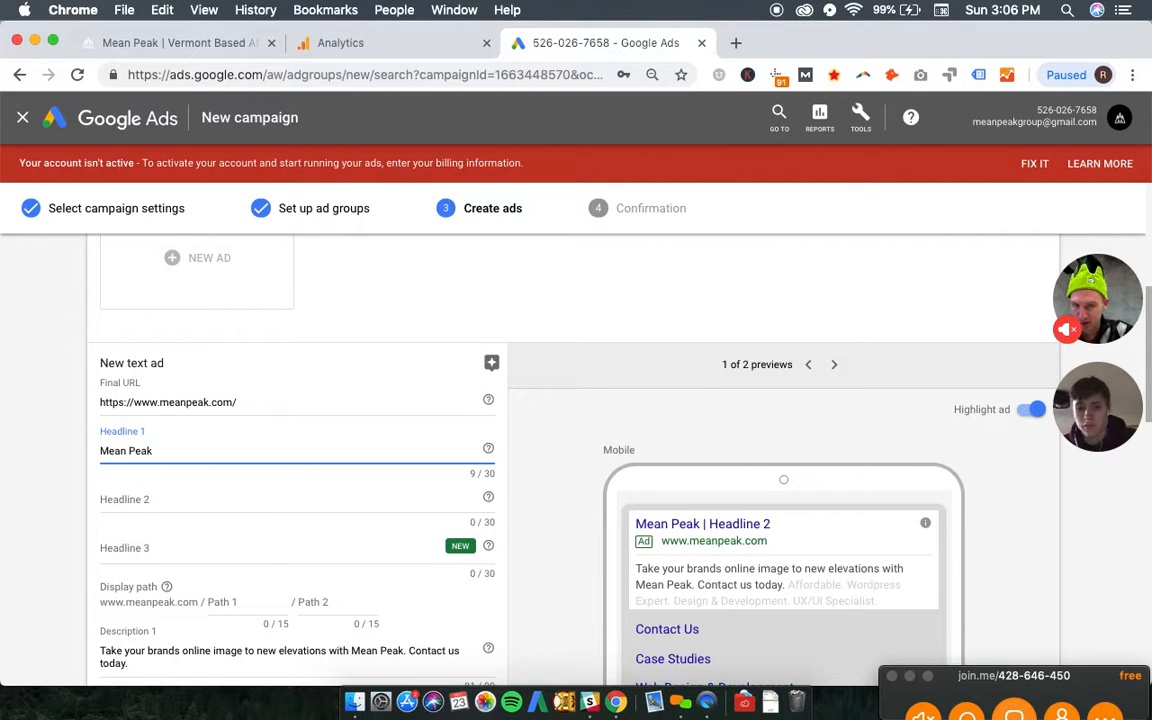
pyautogui.press('Tab')
pyautogui.write('A')
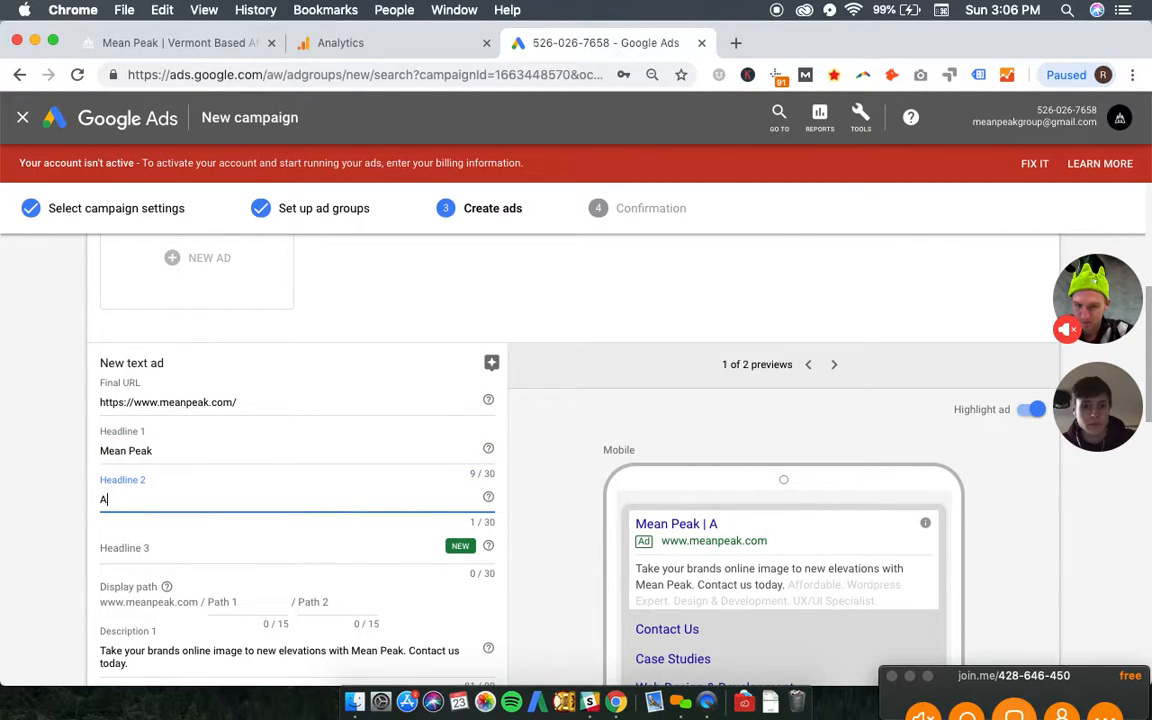
pyautogui.write('ffordable Design & Developm')
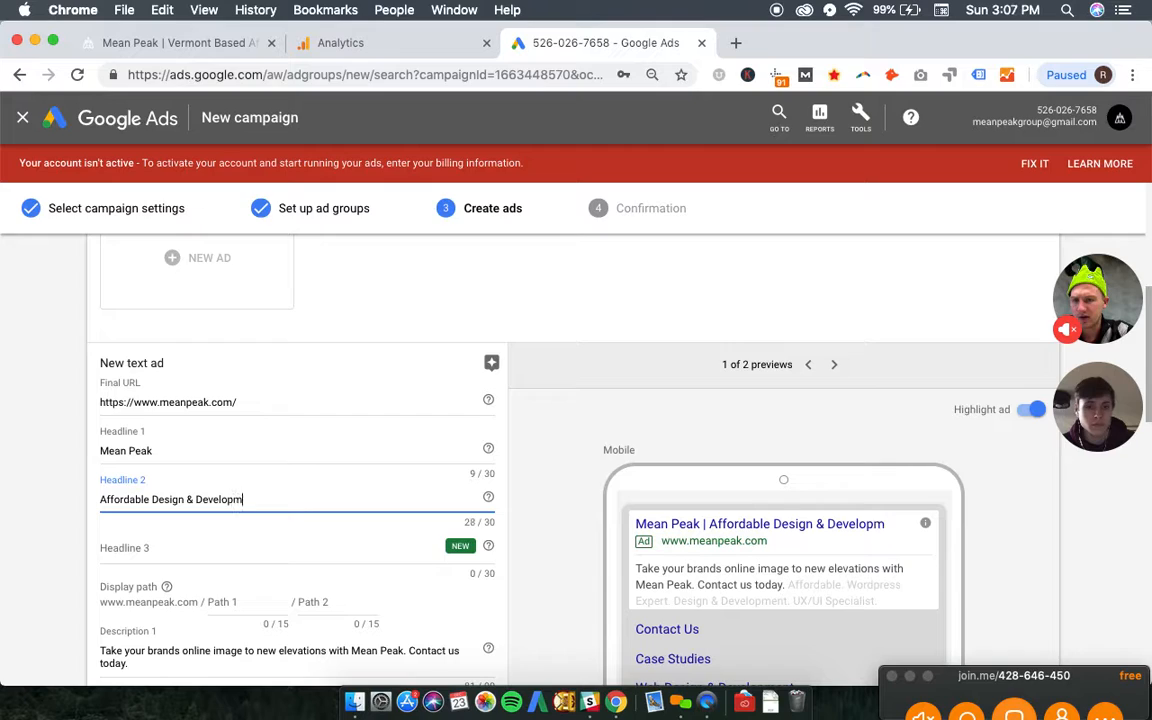
pyautogui.write('ent')
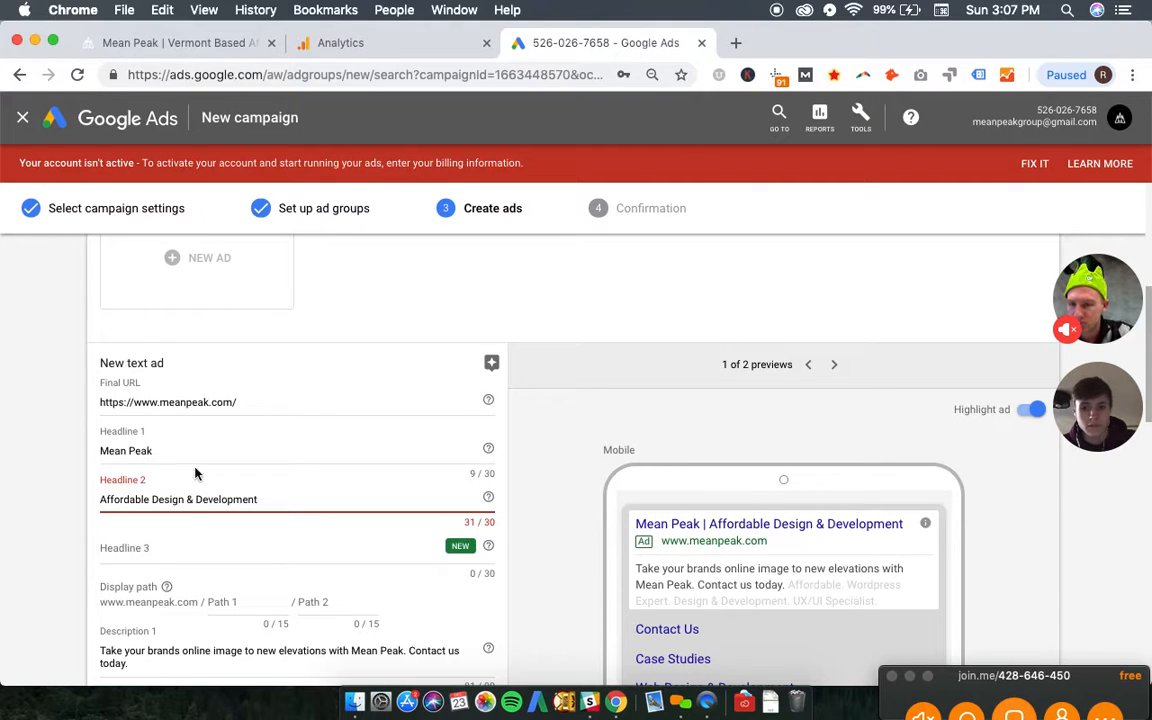
# - Replace headline 2 of the Mean Peak ad group's new ad with "Design & Development Agency"
pyautogui.click(191, 499)
pyautogui.press('BackSpace')
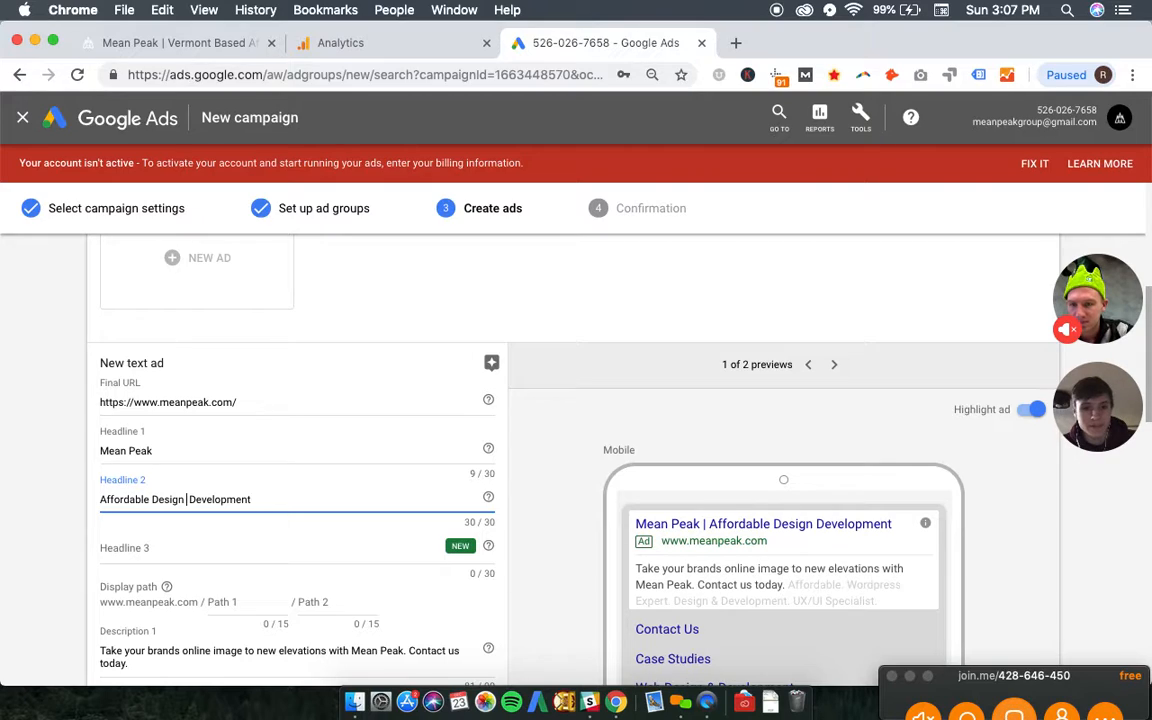
pyautogui.press('super+a')
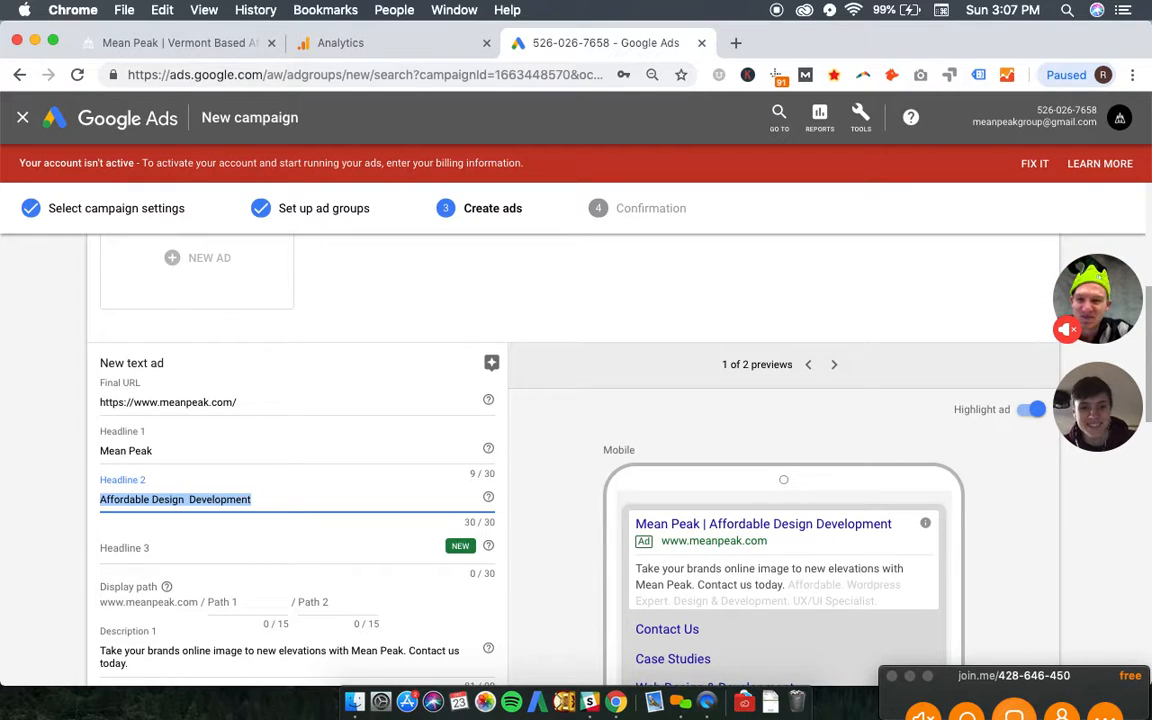
pyautogui.write('Design & Deve')
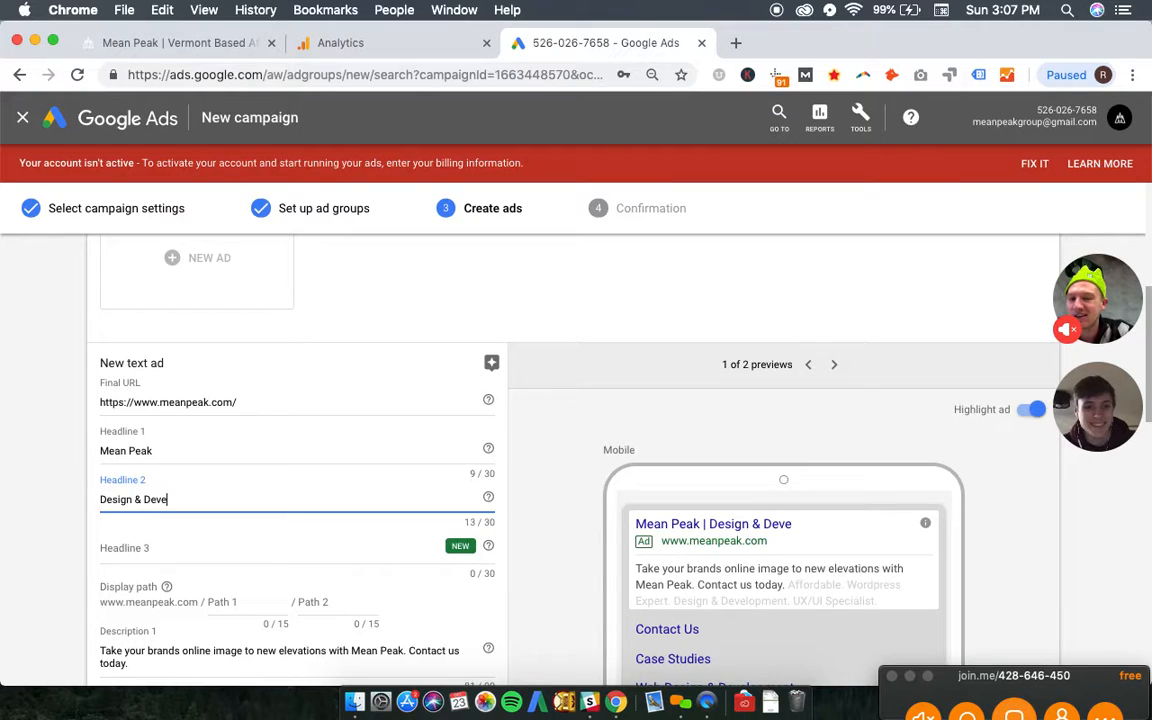
pyautogui.write('lopment Agency')
# - Set headline 3 of the new ad to "Burlington, VT" and show the ad in the desktop preview
pyautogui.press('Tab')
pyautogui.write('Bur')
pyautogui.write('on, ')
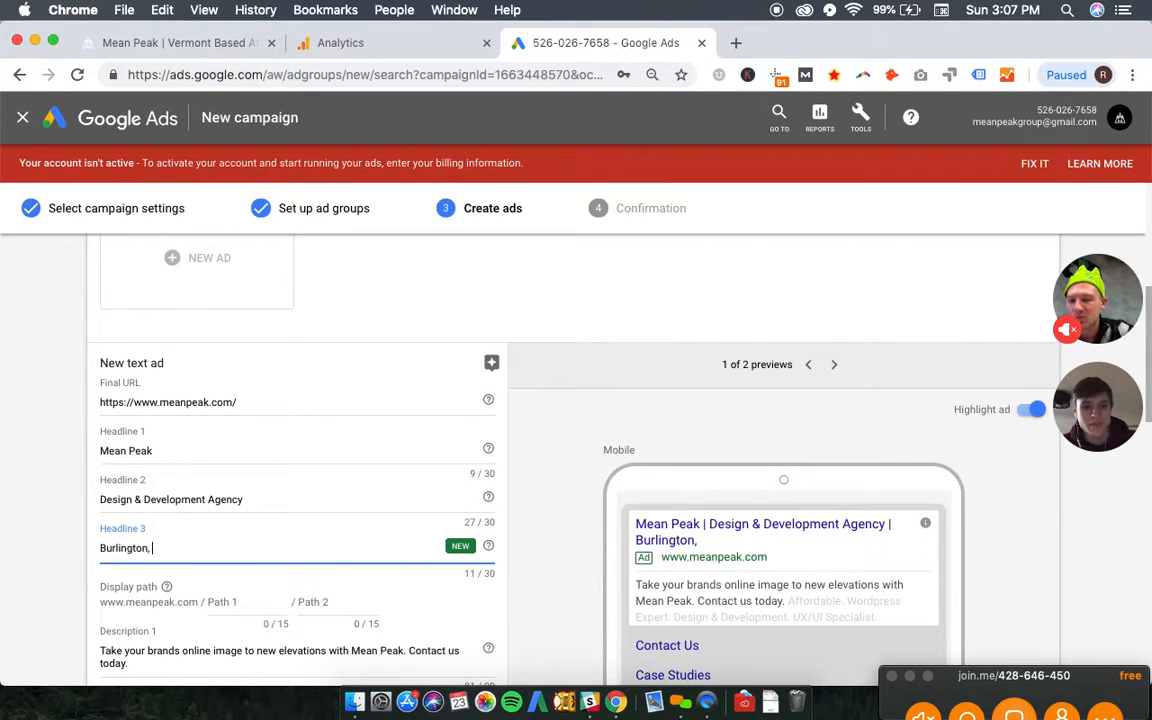
pyautogui.write('VT')
pyautogui.click(834, 364)
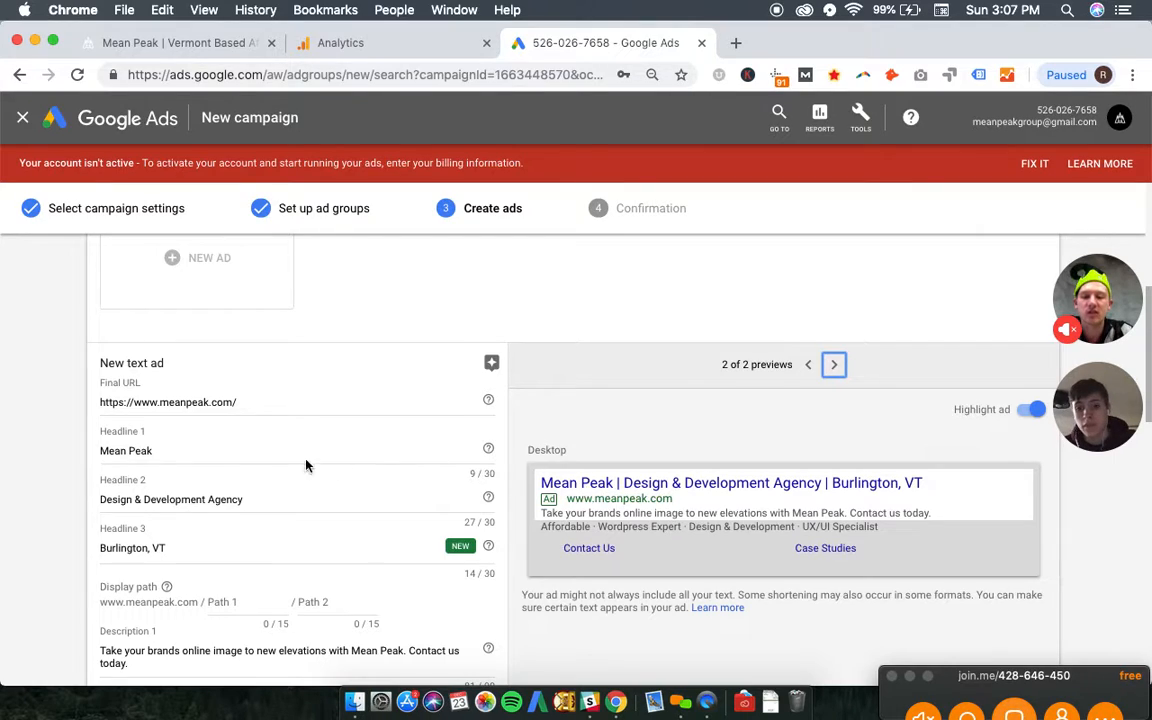
# - Test how a headline 3 near the 30-character limit displays in the desktop preview by adding filler text, and remove the filler
pyautogui.click(243, 547)
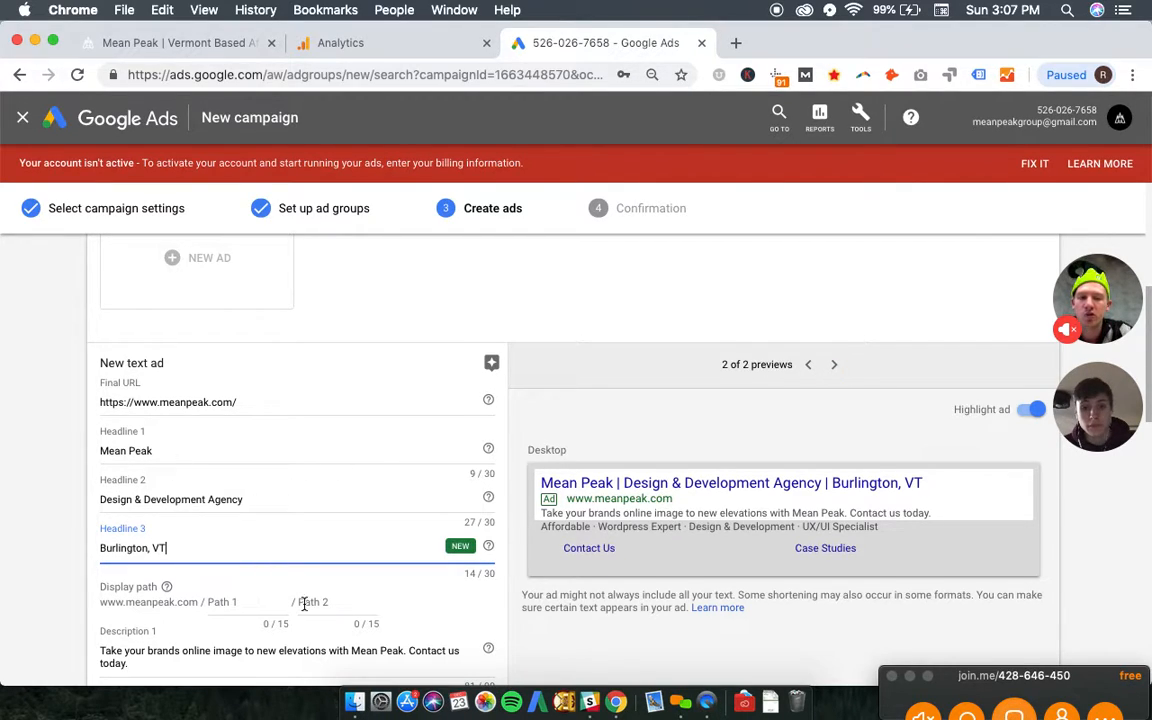
pyautogui.write('d')
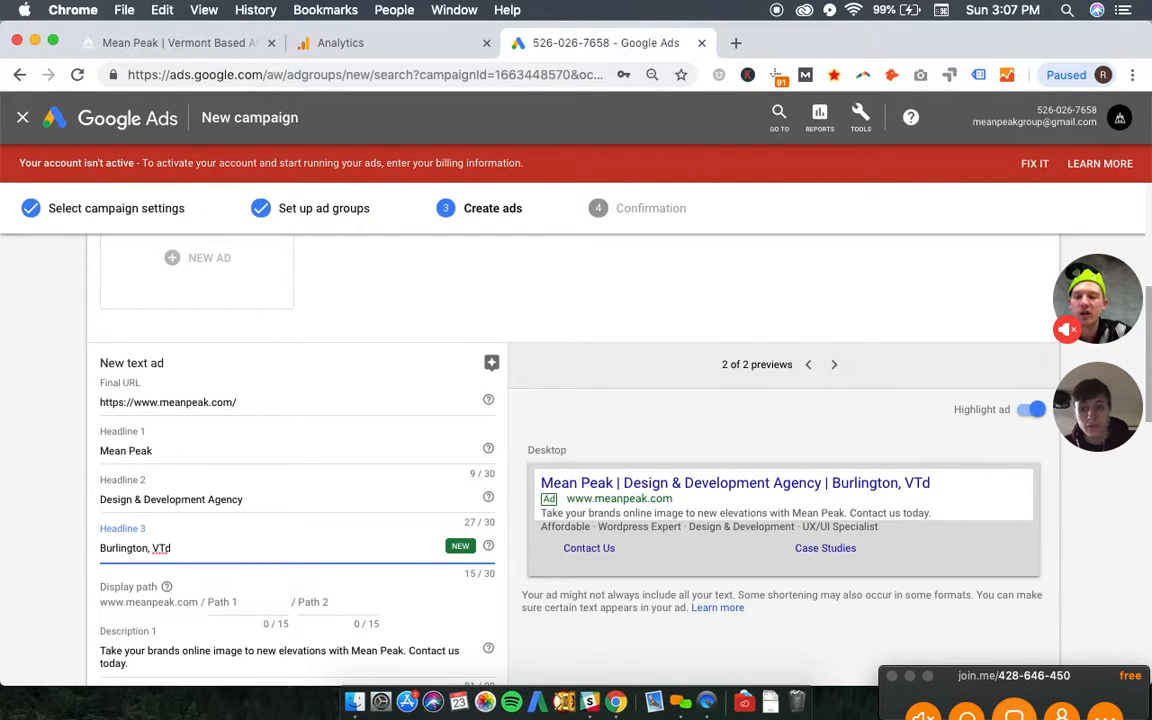
pyautogui.press('BackSpace')
pyautogui.write(' adslfkjasdflajsdf')
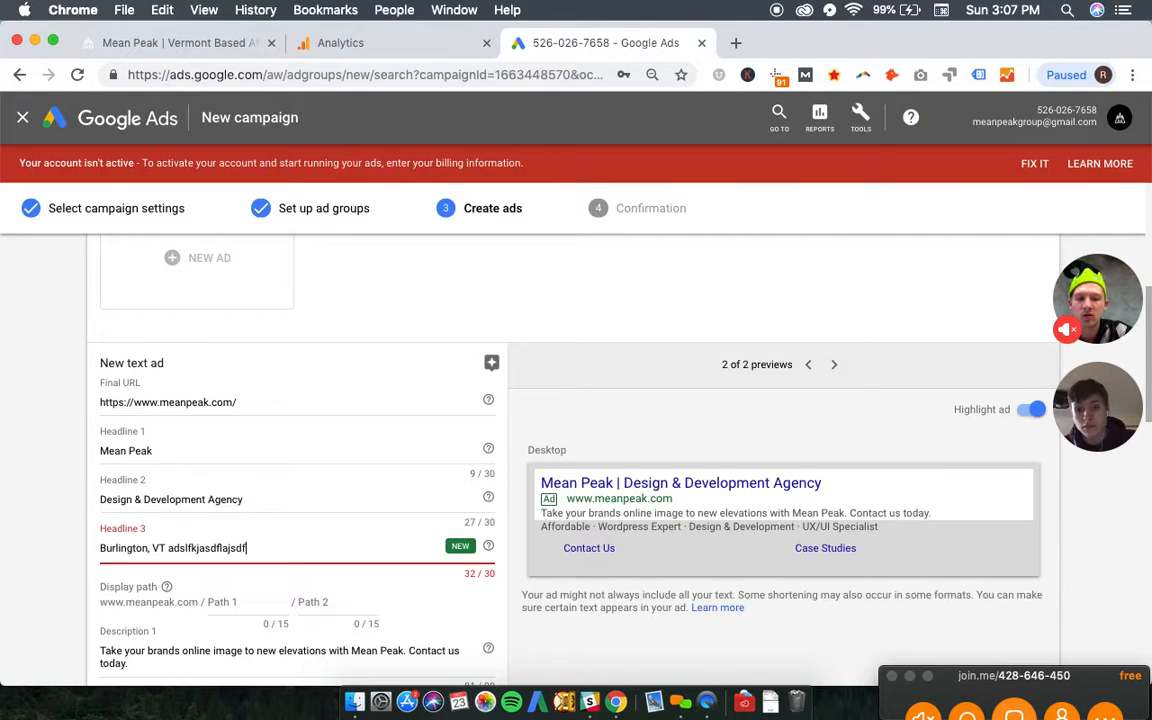
pyautogui.press('BackSpace')
pyautogui.press('BackSpace')
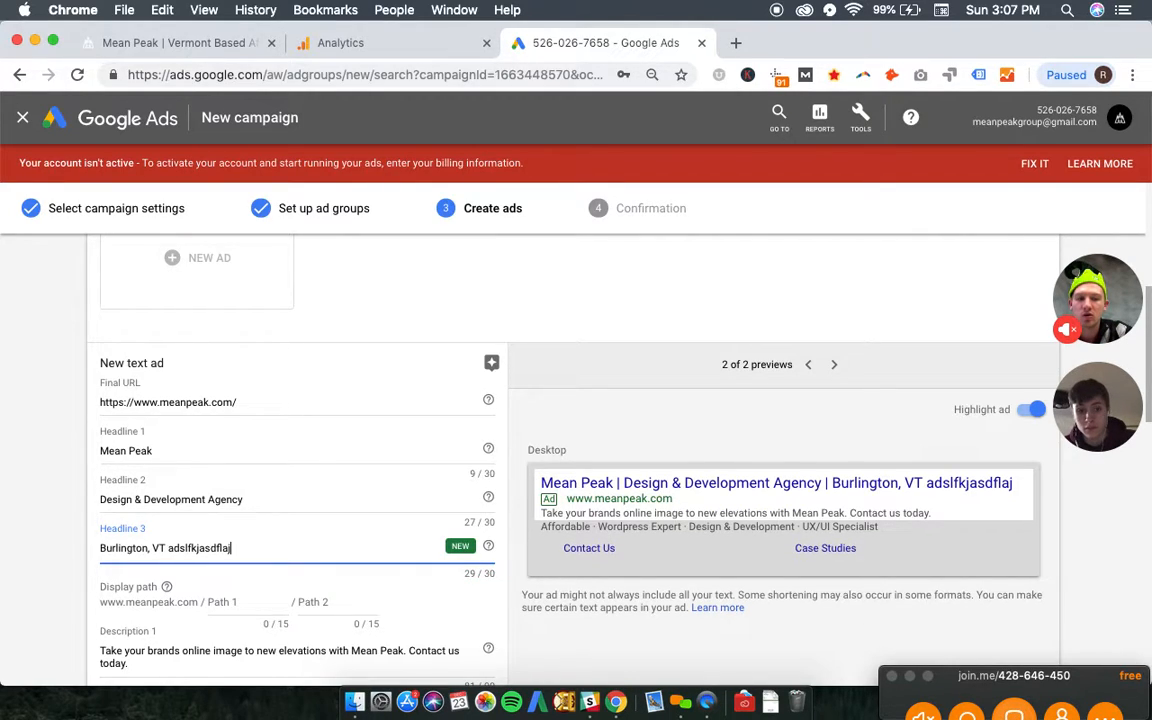
pyautogui.write('a')
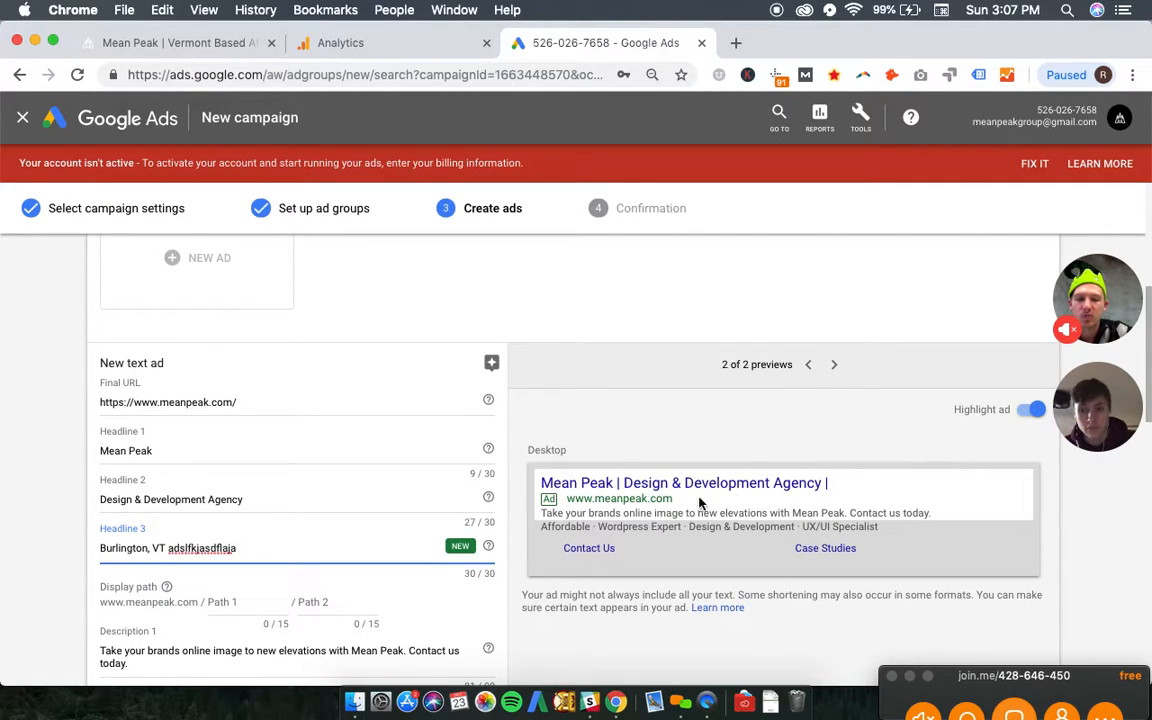
pyautogui.press('BackSpace')
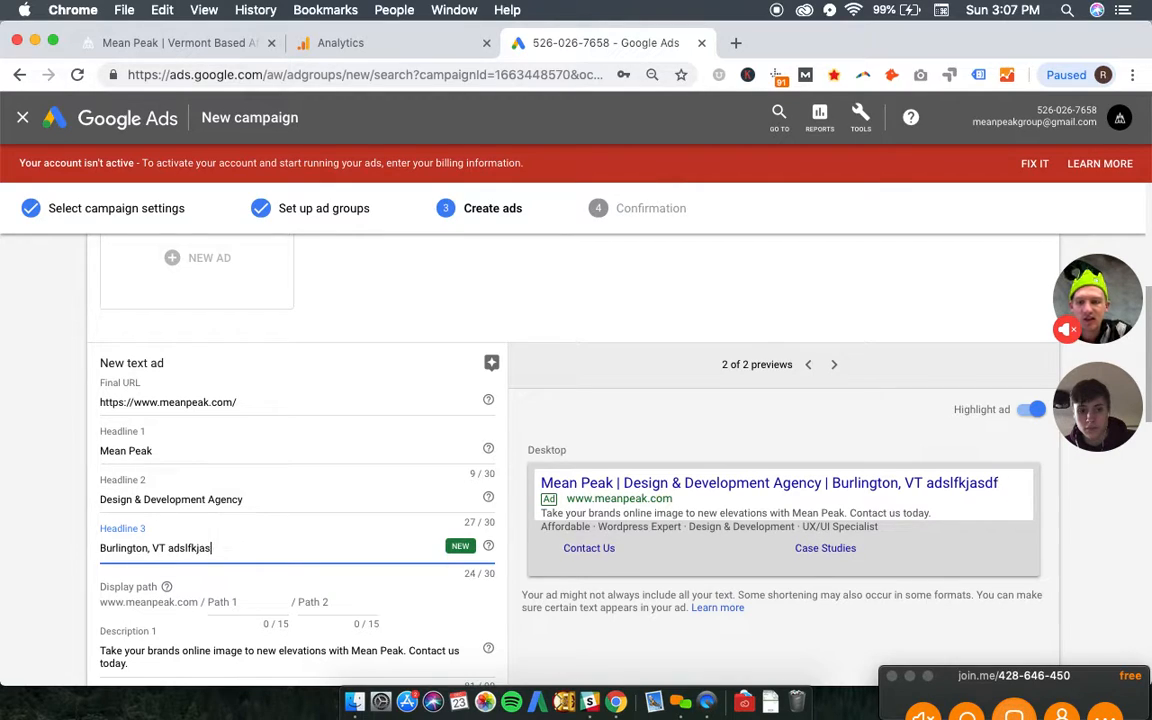
pyautogui.press('BackSpace')
pyautogui.press('BackSpace')
pyautogui.press('BackSpace')
pyautogui.press('BackSpace')
pyautogui.press('BackSpace')
pyautogui.press('BackSpace')
pyautogui.press('BackSpace')
pyautogui.press('BackSpace')
# - Finish the Mean Peak ad group's new text ad
pyautogui.click(189, 452)
pyautogui.click(183, 548)
pyautogui.doubleClick(251, 548)
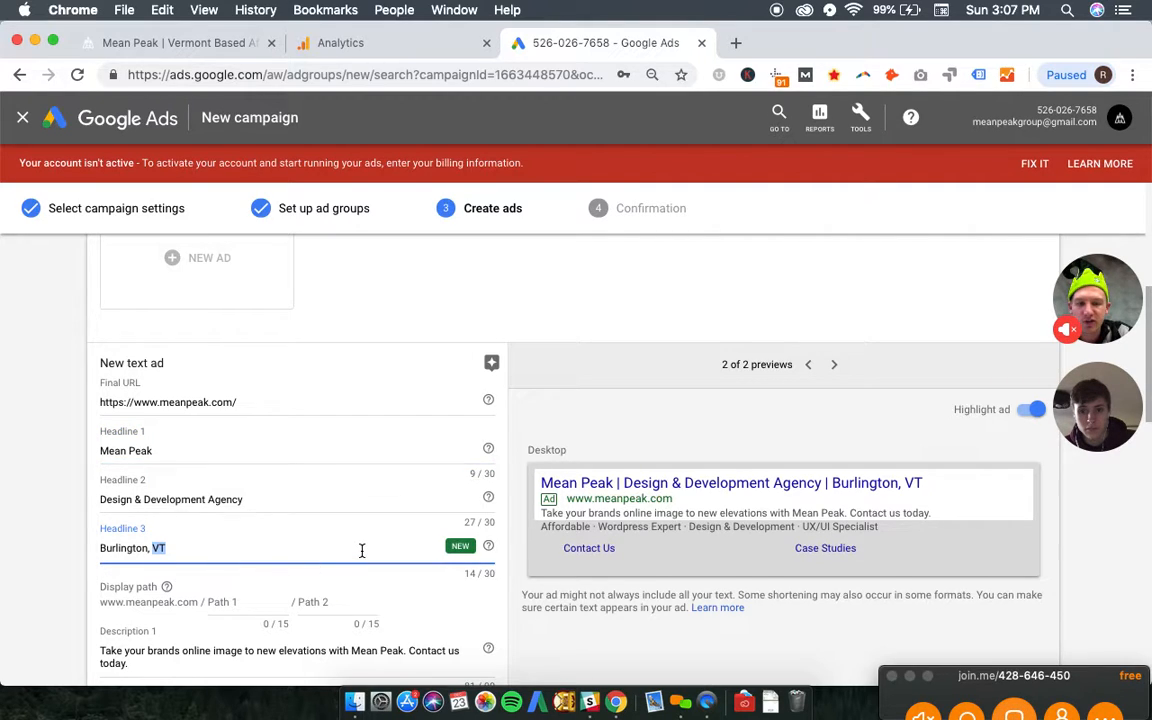
pyautogui.scroll(-5, 440, 388)
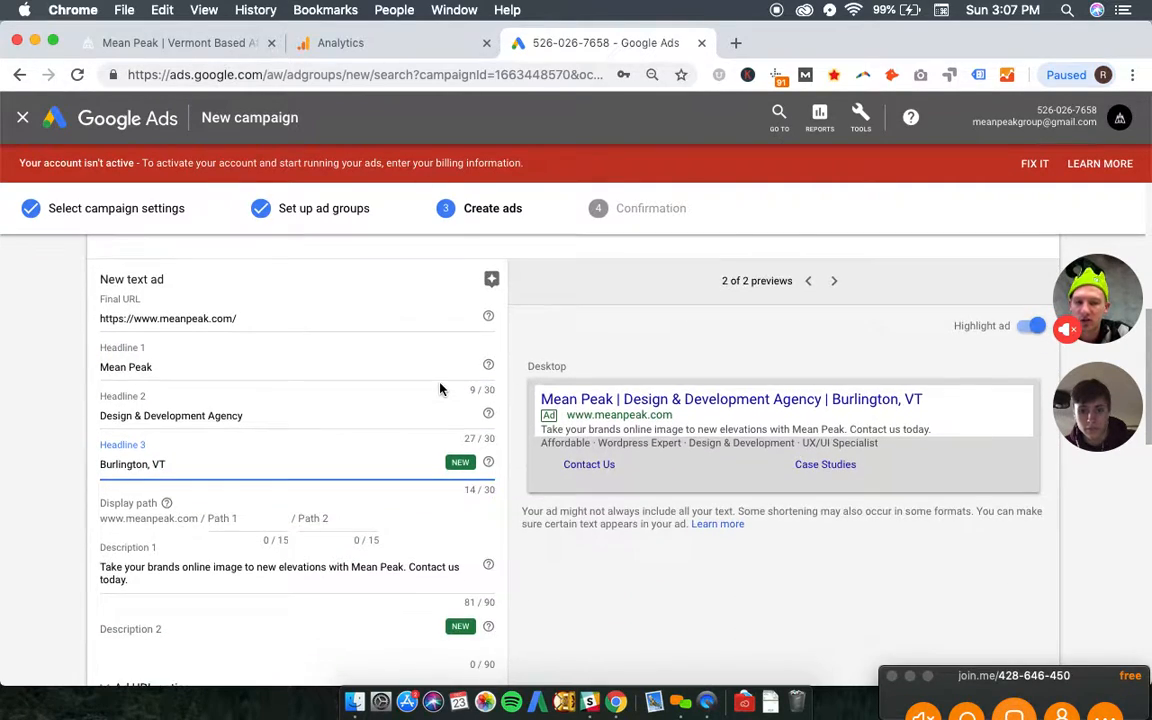
pyautogui.scroll(-2, 180, 490)
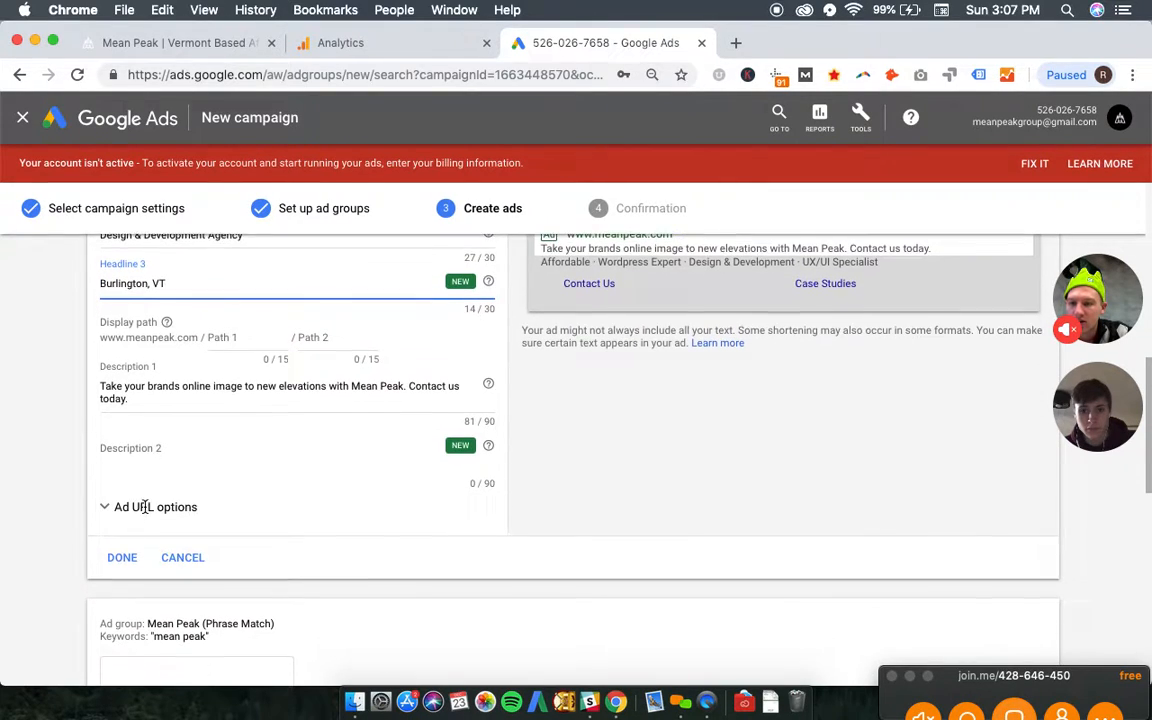
pyautogui.click(122, 543)
pyautogui.scroll(5, 336, 526)
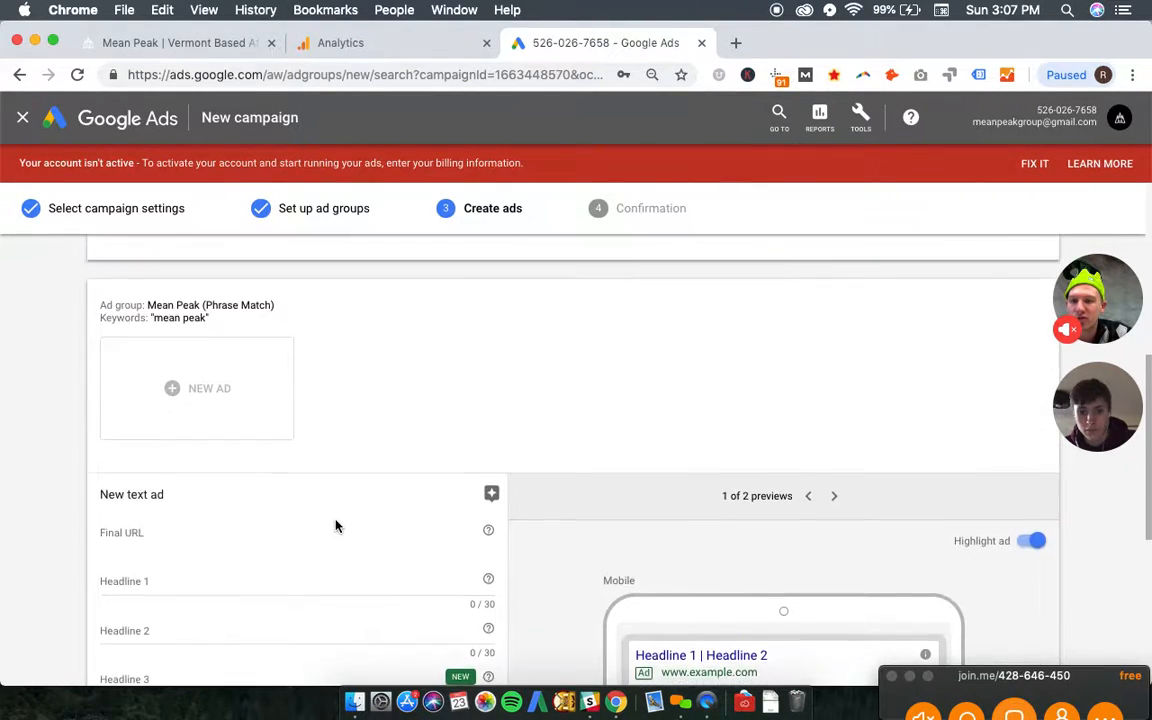
pyautogui.scroll(-3, 336, 526)
pyautogui.click(206, 463)
pyautogui.write('https://www.meanpeak.com/')
pyautogui.click(185, 510)
pyautogui.write('Mean Peak')
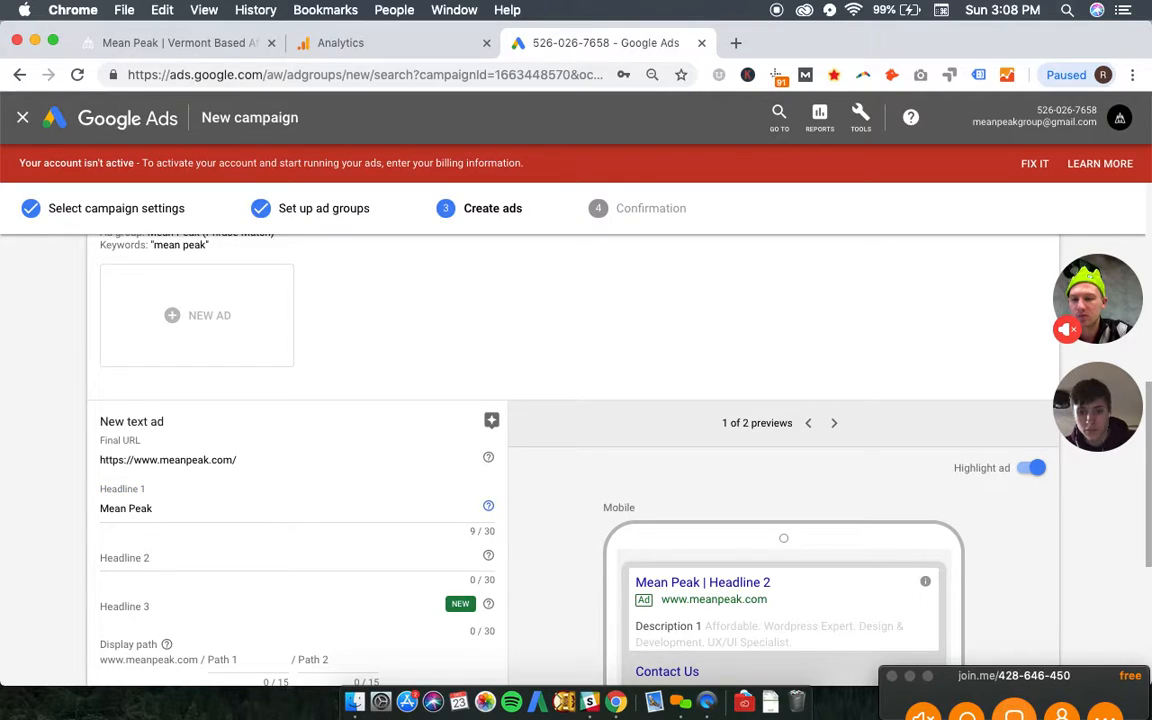
# - Set headline 2 to "Design & Development Services" and headline 3 to "Burlington, VT", and show the desktop preview
pyautogui.press('Tab')
pyautogui.write('Design & De')
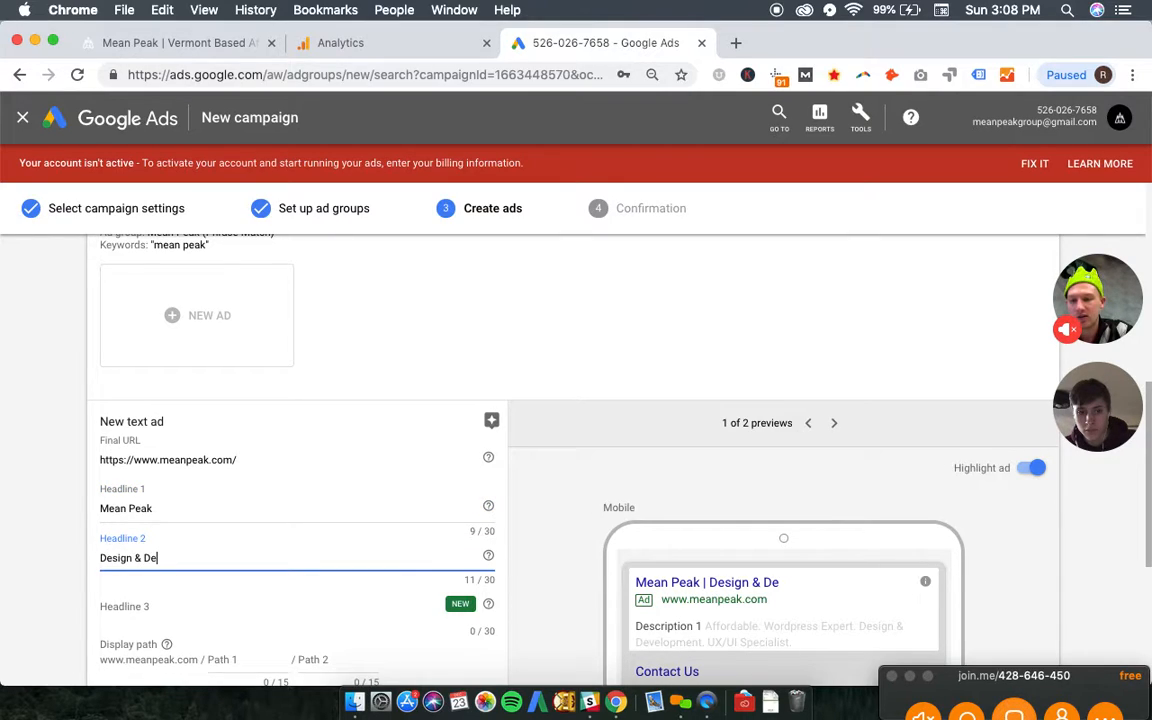
pyautogui.write('velopment Services')
pyautogui.press('Tab')
pyautogui.write('Burling')
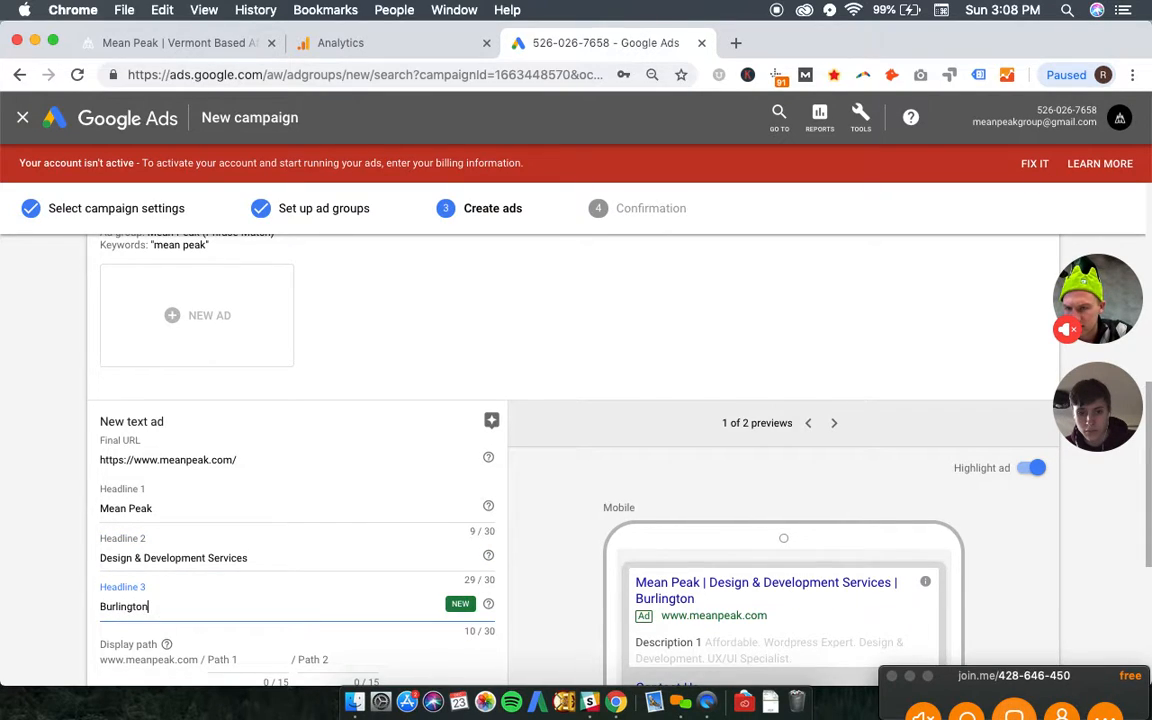
pyautogui.scroll(-5, 830, 370)
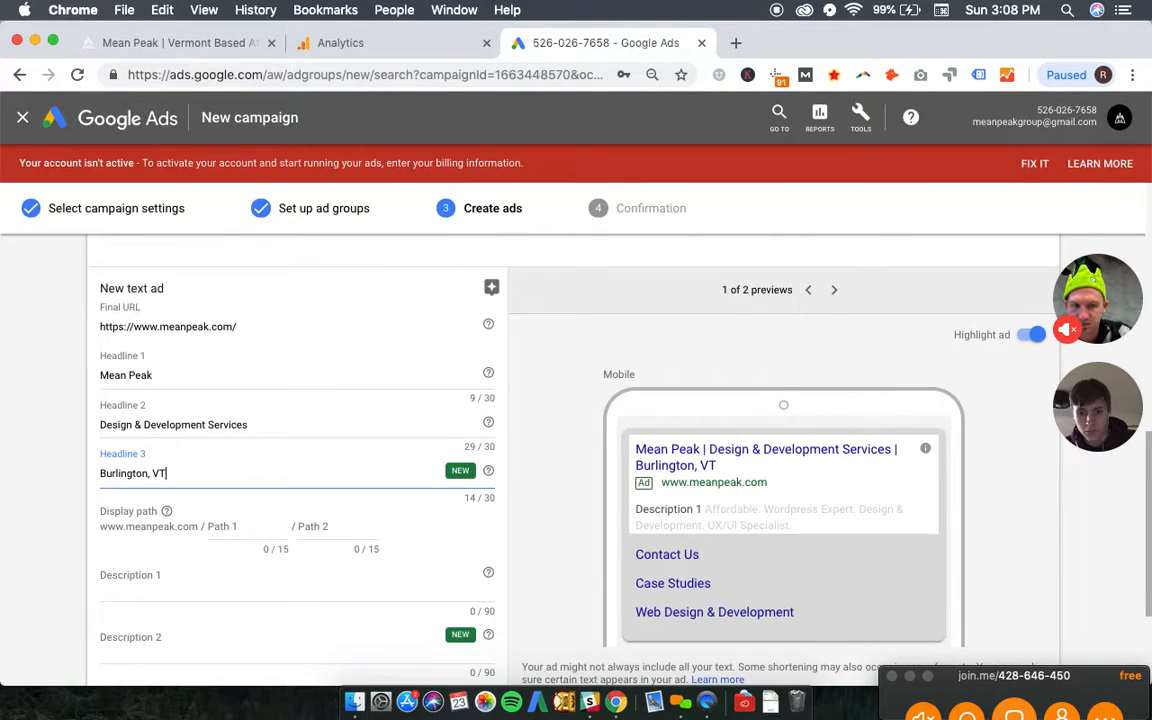
pyautogui.click(834, 251)
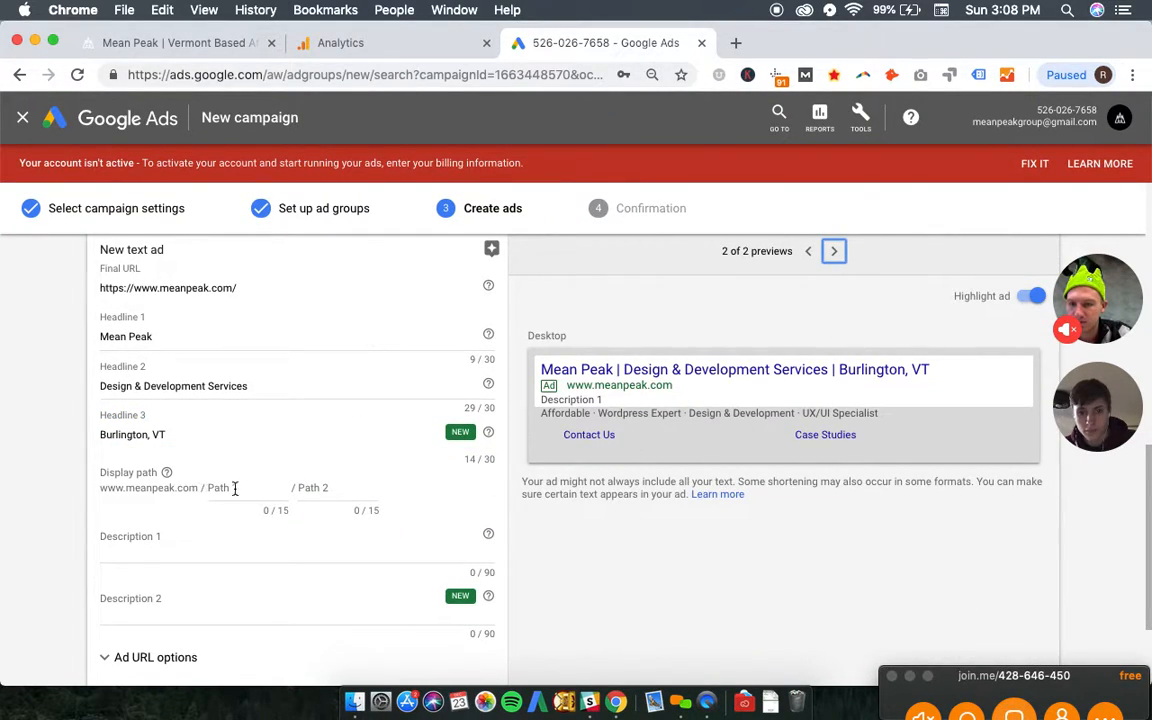
# - Set description 1 to the Mean Peak homepage tagline followed by "Contact us today."
pyautogui.click(214, 546)
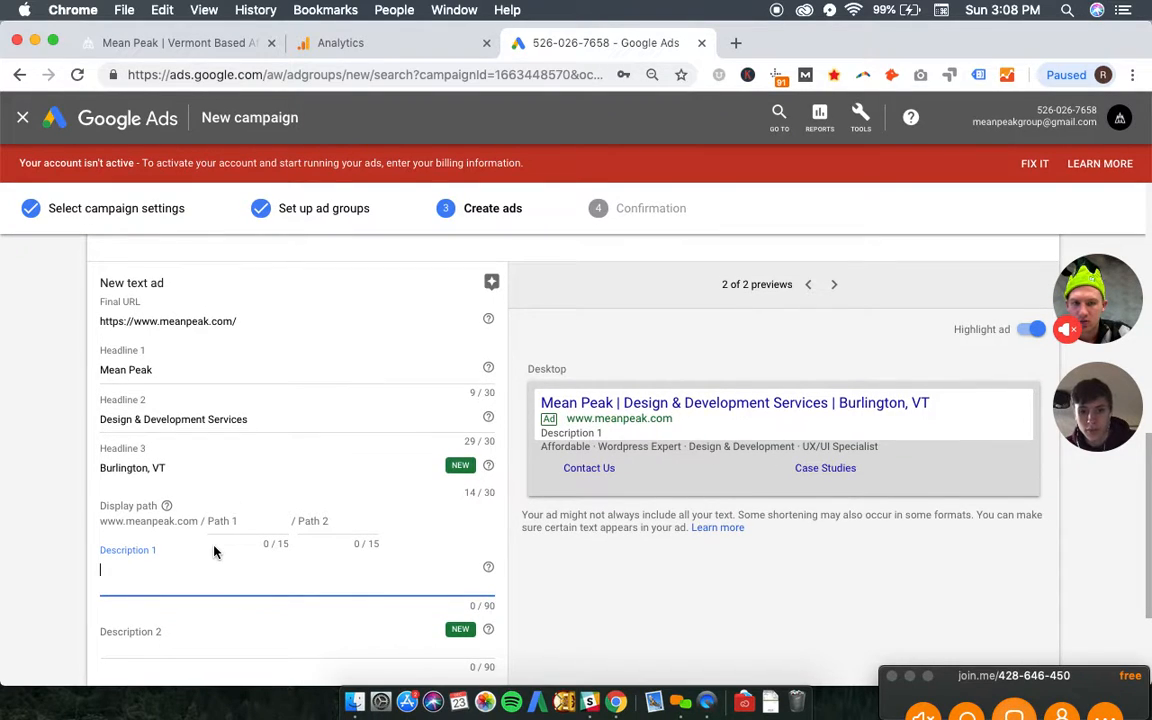
pyautogui.click(211, 46)
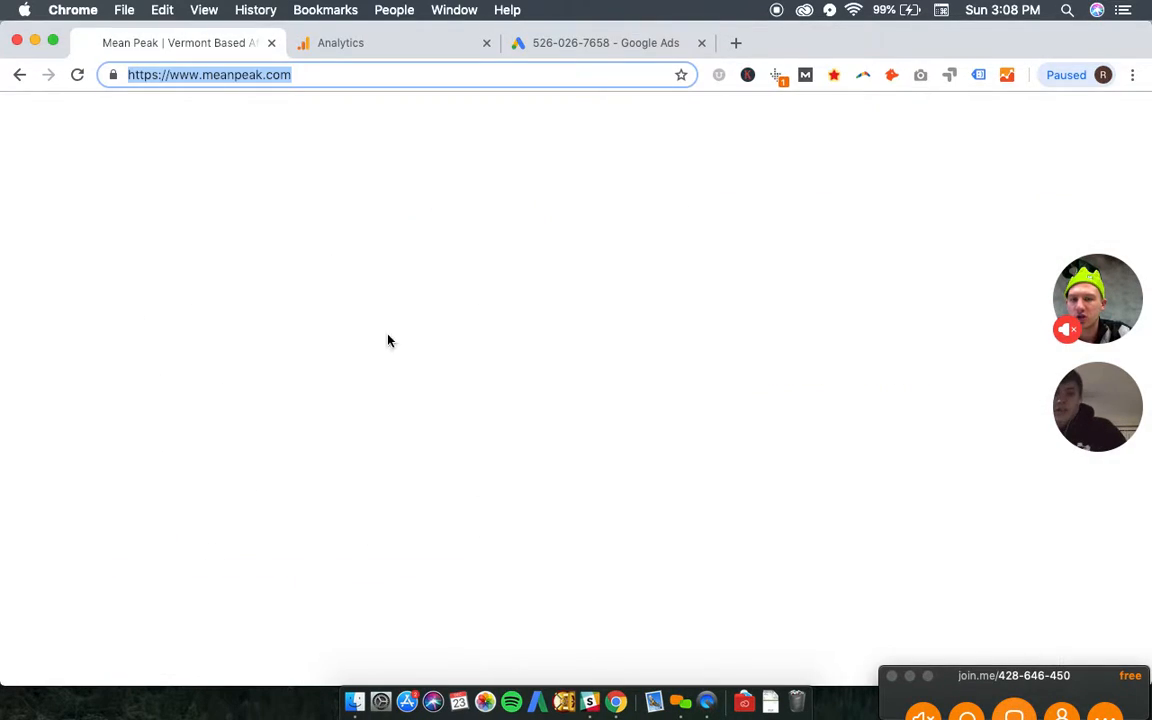
pyautogui.tripleClick(496, 513)
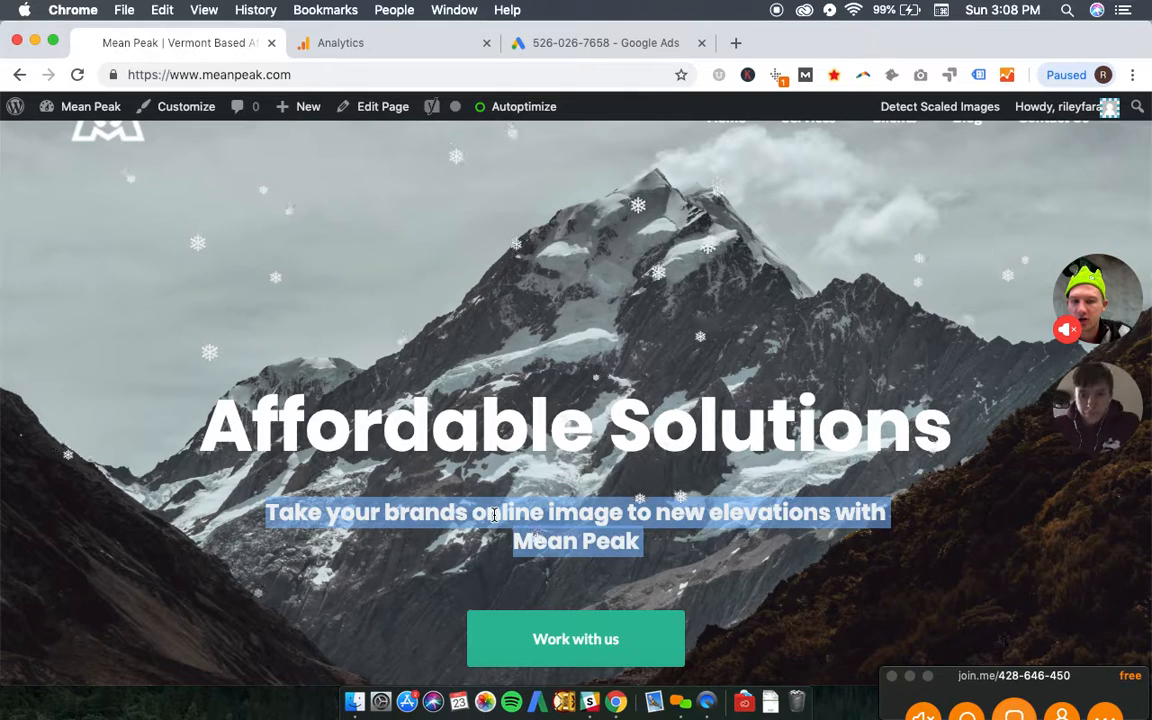
pyautogui.press('super+c')
pyautogui.click(590, 43)
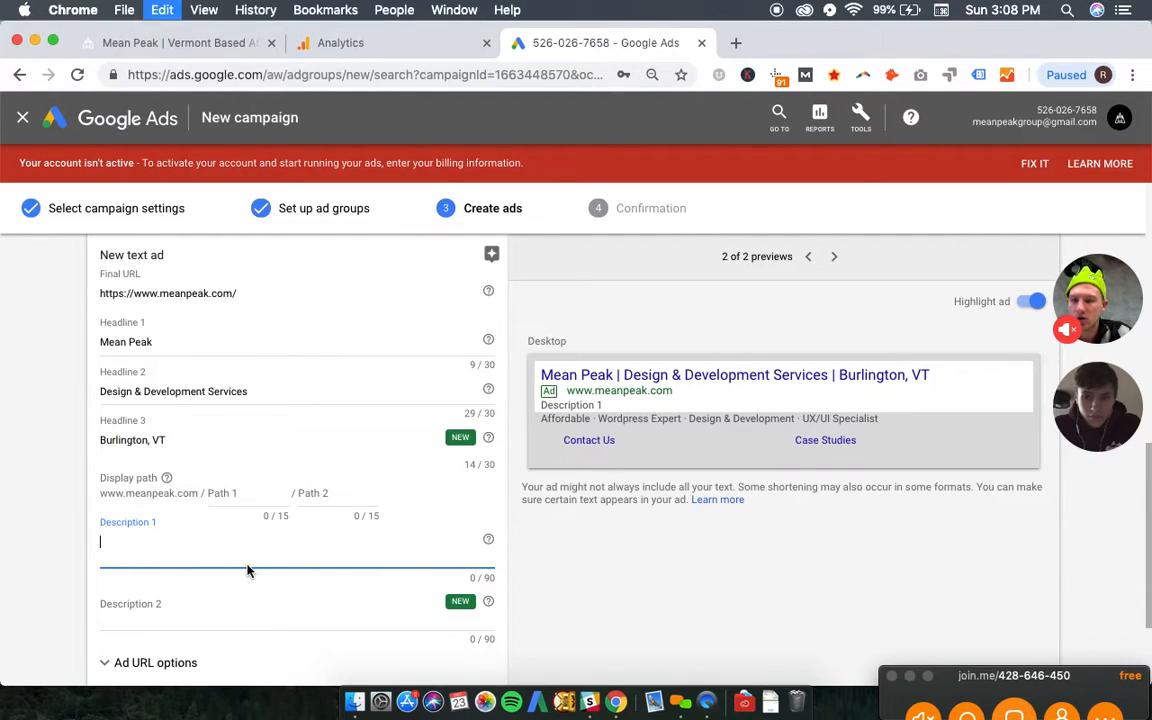
pyautogui.press('super+v')
pyautogui.write('Contact us today')
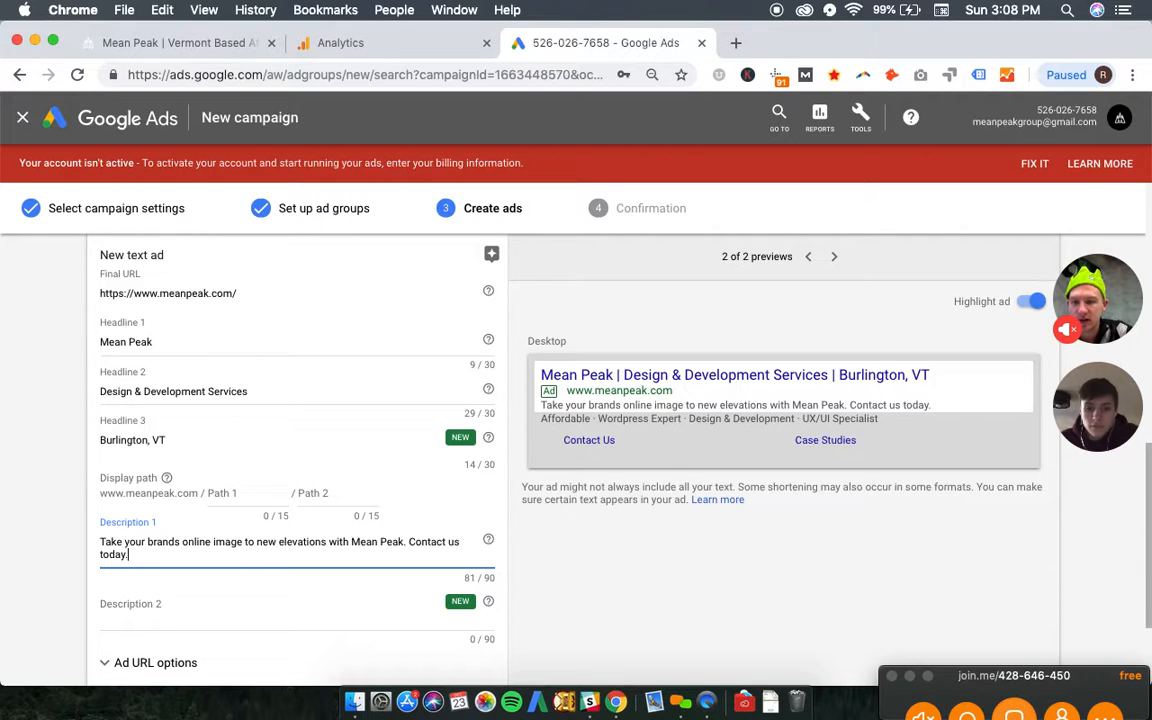
# - Examine the callouts and sitelinks shown under the ad in the desktop preview
pyautogui.scroll(-1, 434, 567)
pyautogui.scroll(1, 732, 391)
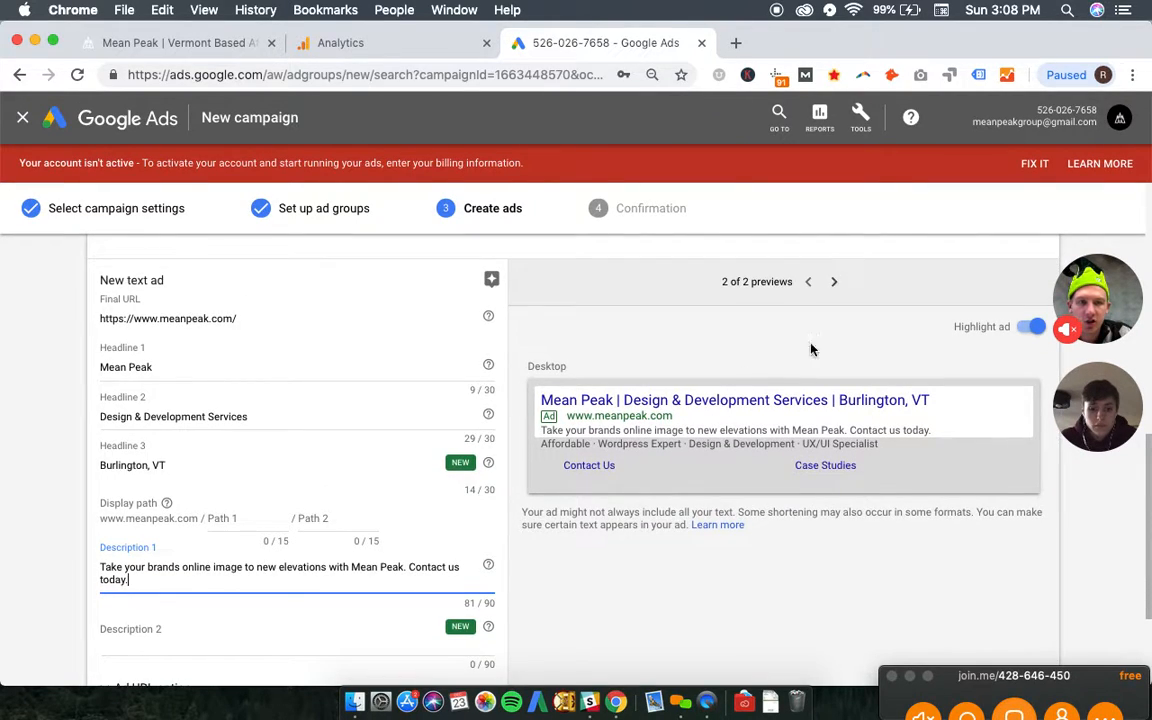
pyautogui.moveTo(548, 448); pyautogui.dragTo(875, 449)
pyautogui.moveTo(556, 460); pyautogui.dragTo(906, 485)
pyautogui.click(905, 481)
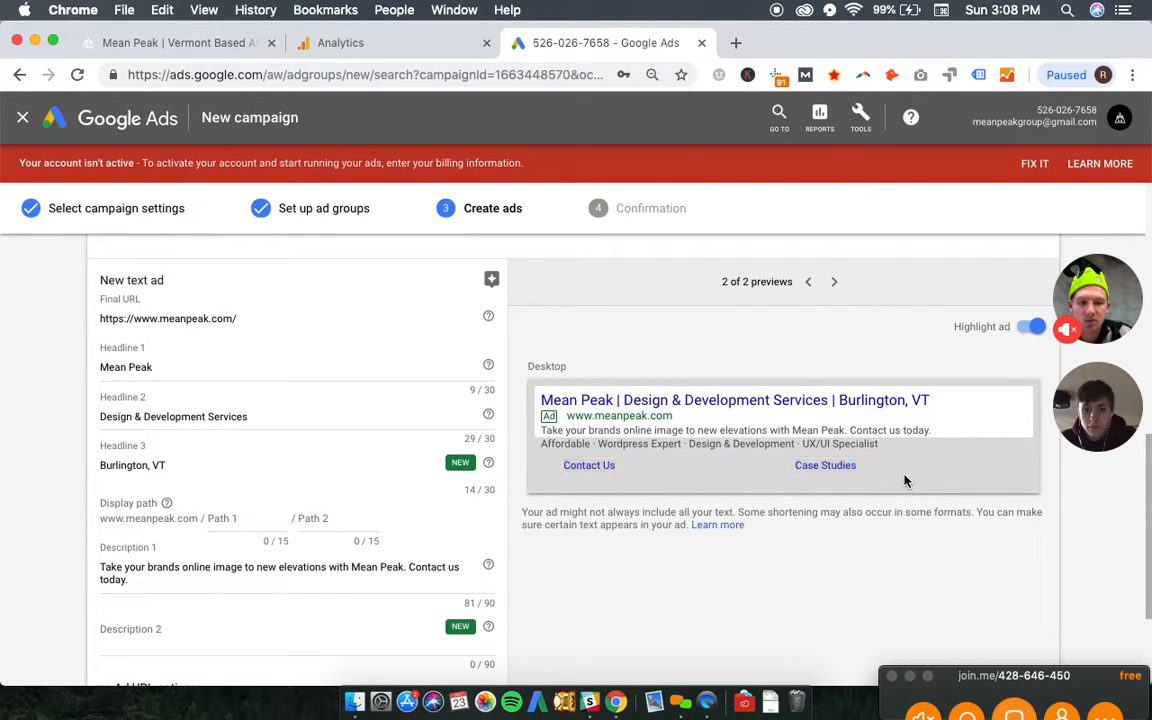
# - Finish the phrase match ad group's text ad and save all ads to proceed to the campaign confirmation
pyautogui.scroll(-3, 250, 440)
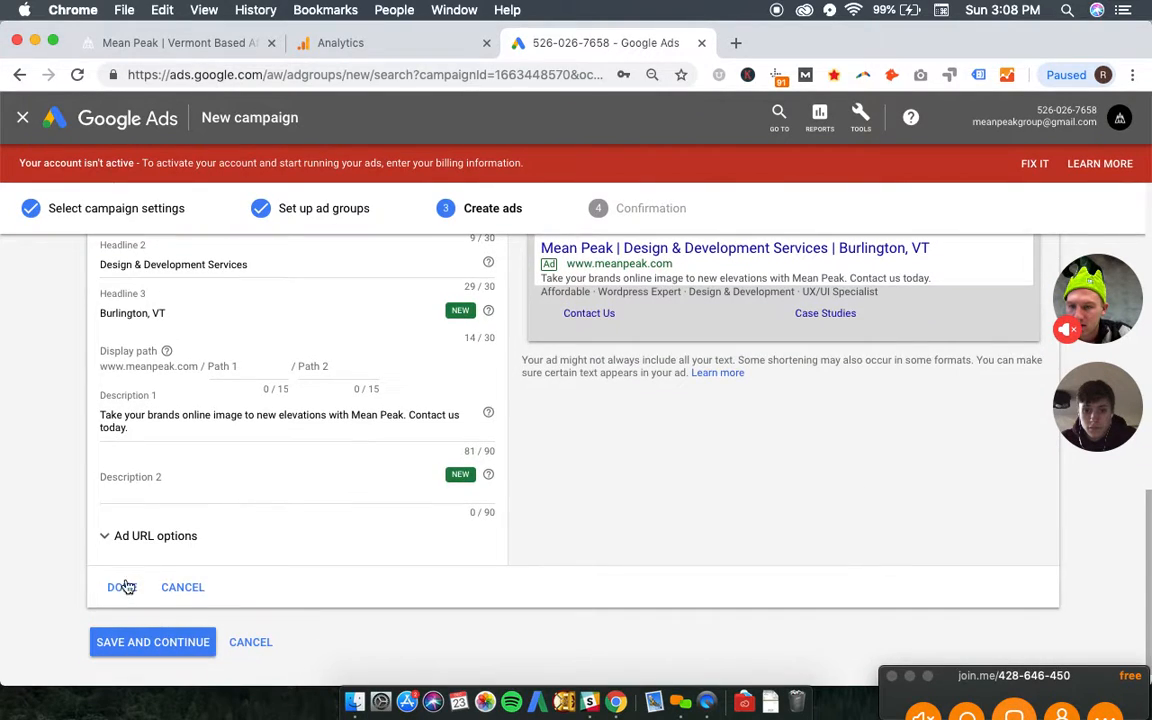
pyautogui.click(124, 587)
pyautogui.click(148, 622)
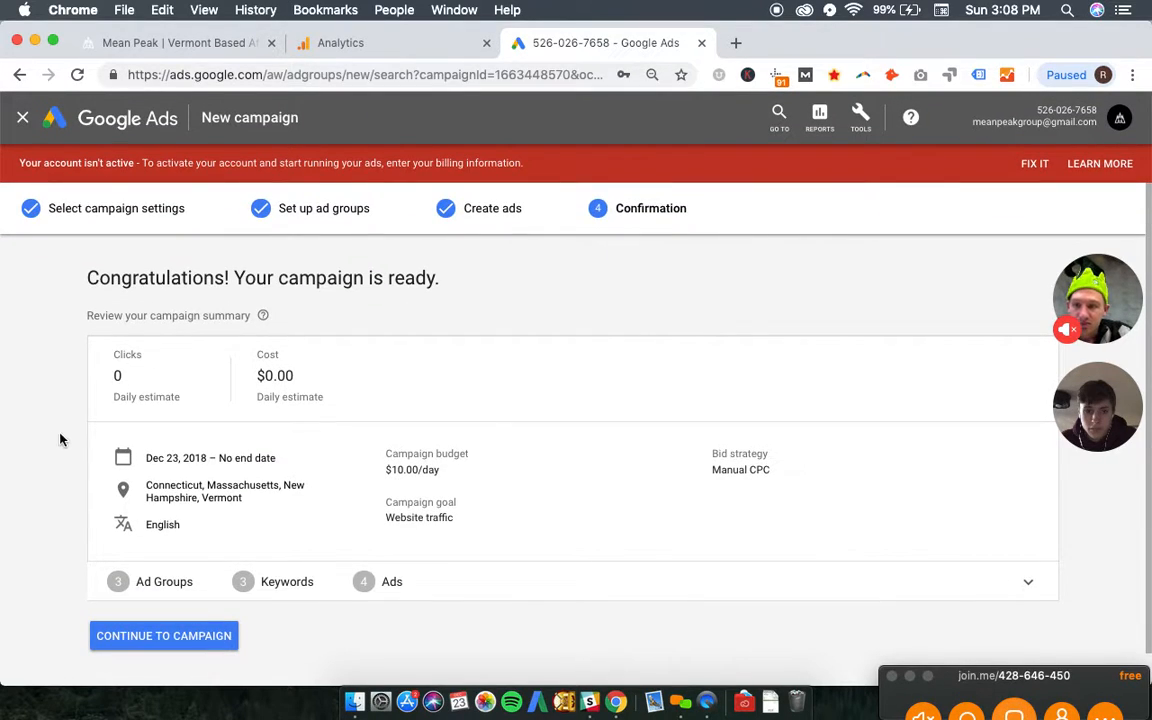
# - Review the campaign summary and continue to the new campaign
pyautogui.scroll(-1, 77, 416)
pyautogui.scroll(1, 77, 416)
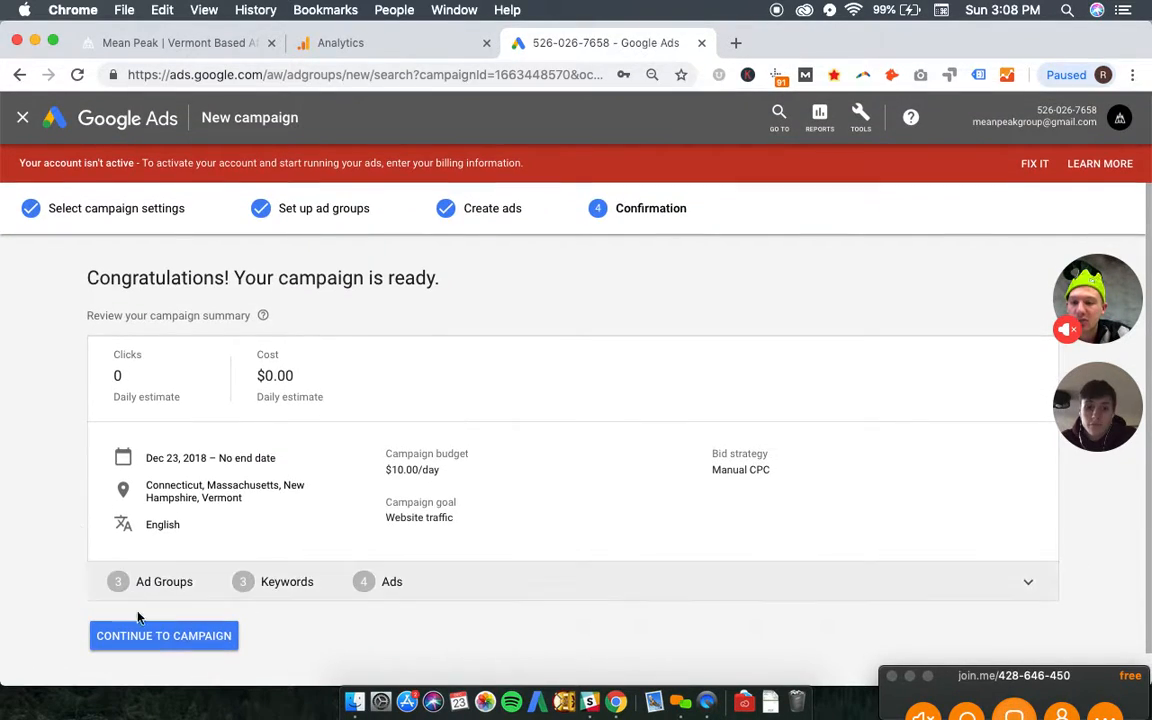
pyautogui.click(148, 638)
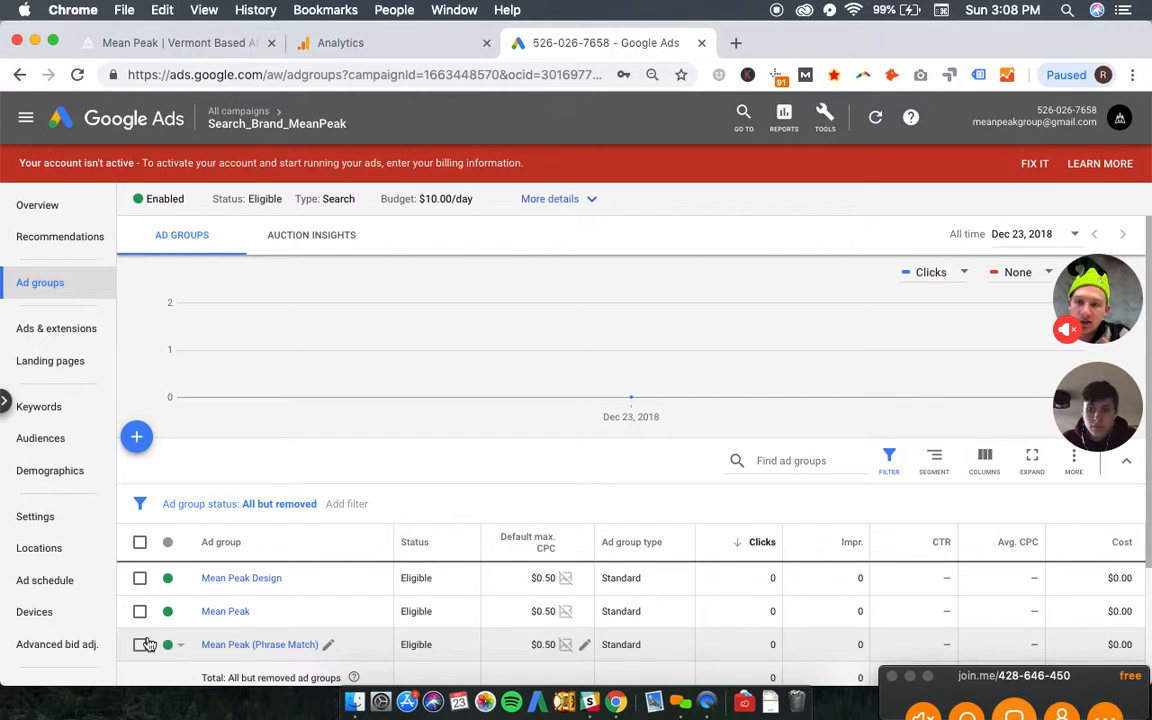
# - Open the account's conversions page and switch to the linked accounts page
pyautogui.click(822, 119)
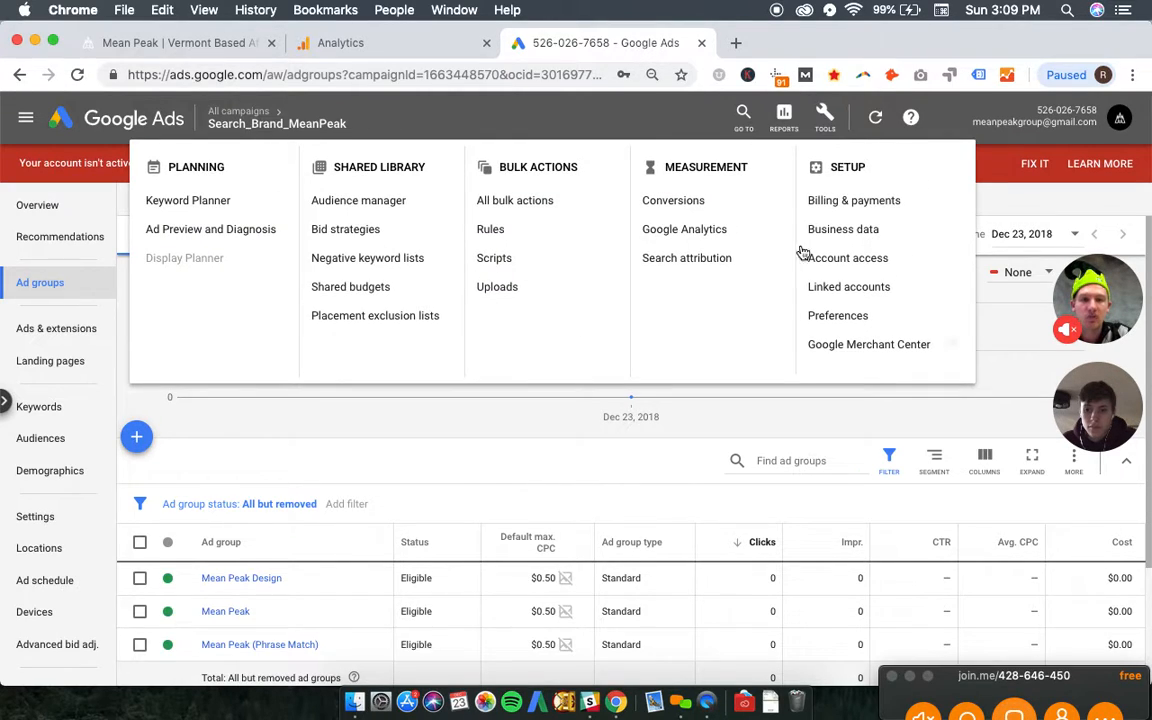
pyautogui.click(694, 210)
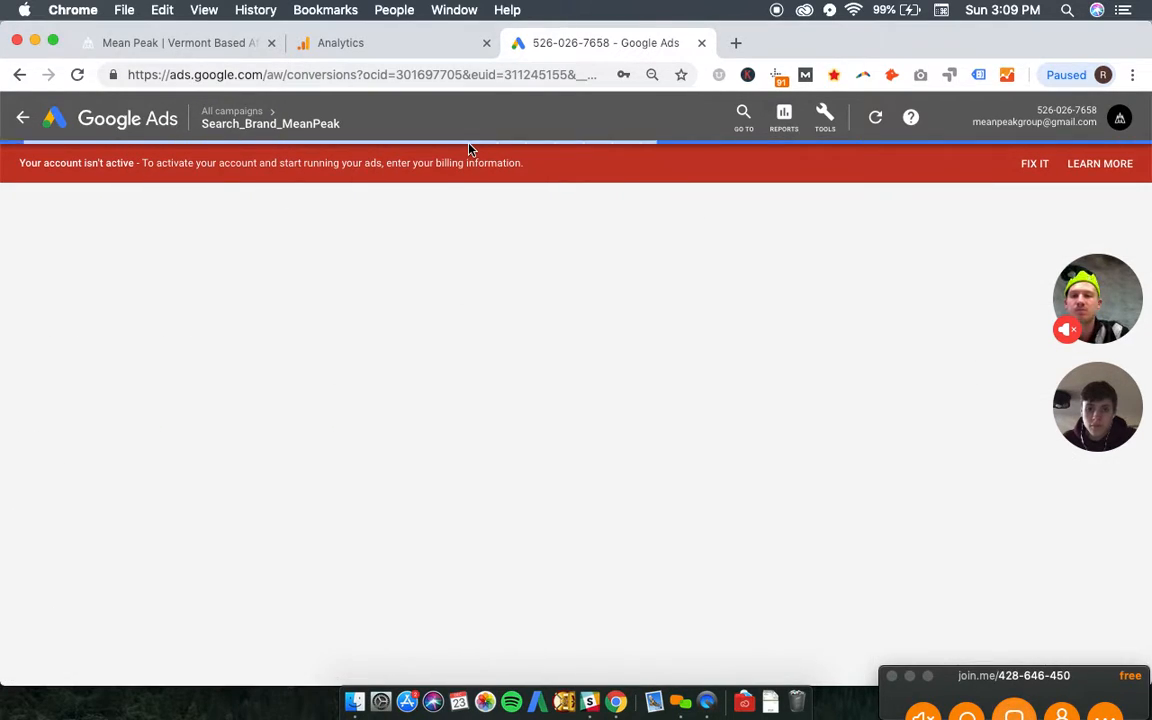
pyautogui.click(826, 127)
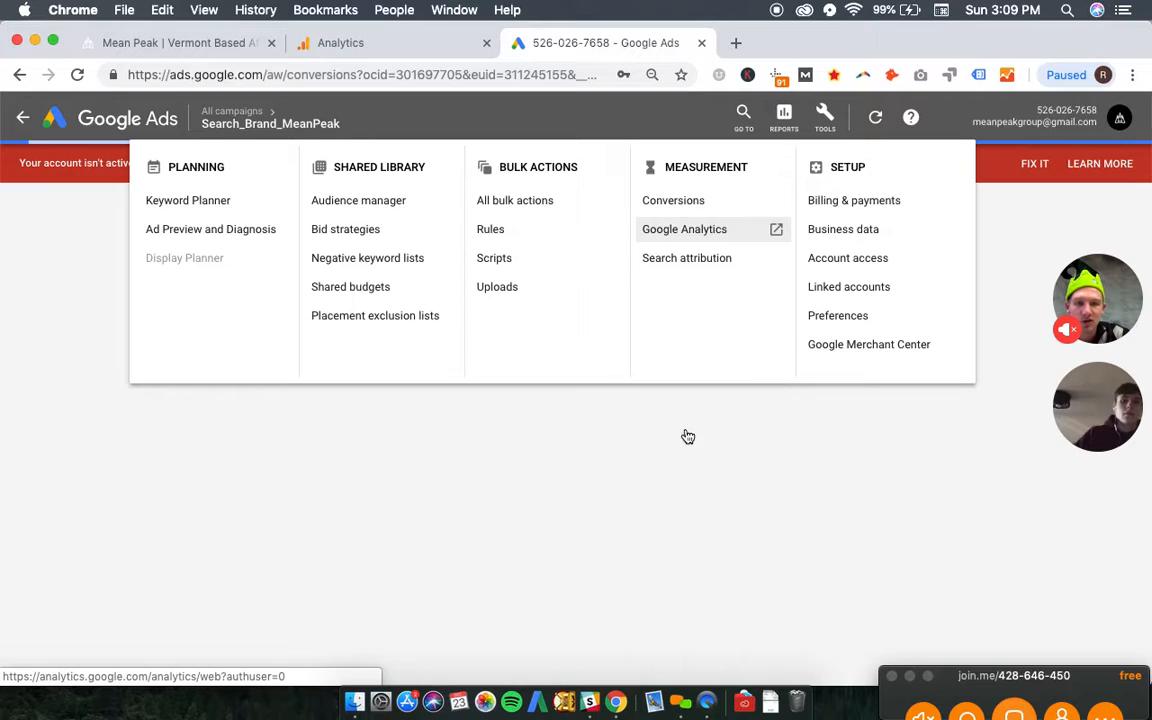
pyautogui.click(848, 290)
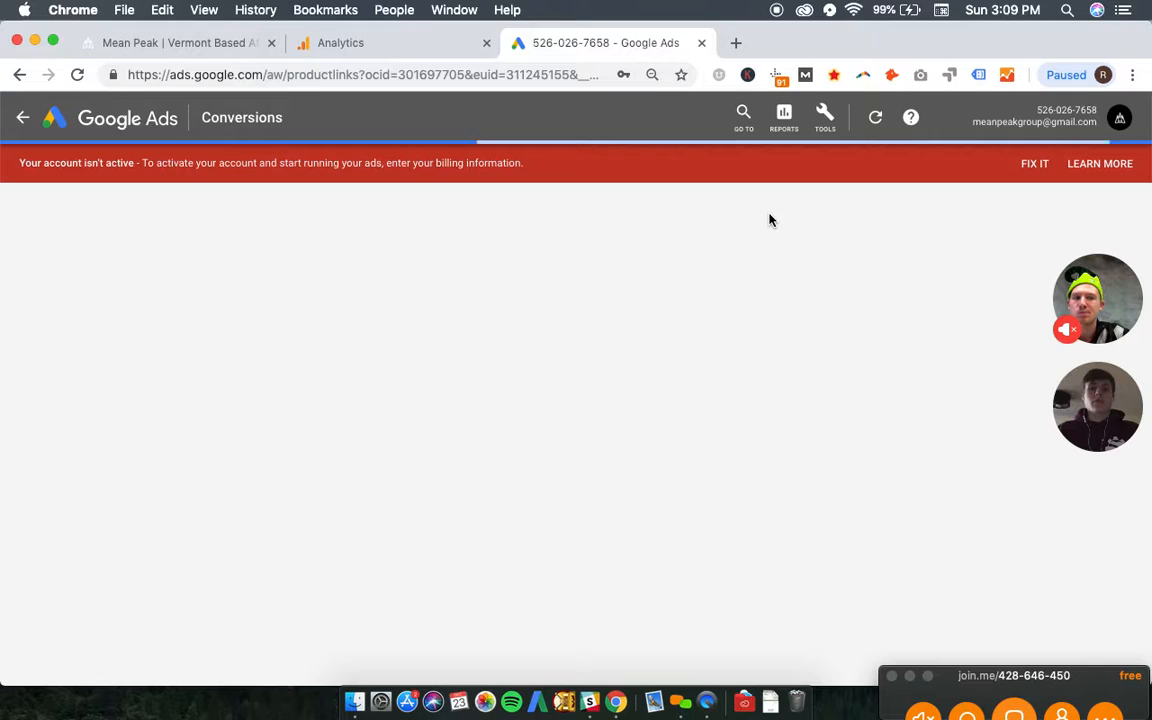
# - Switch to Google Analytics and review which users have permissions on the Mean Peak account
pyautogui.click(372, 43)
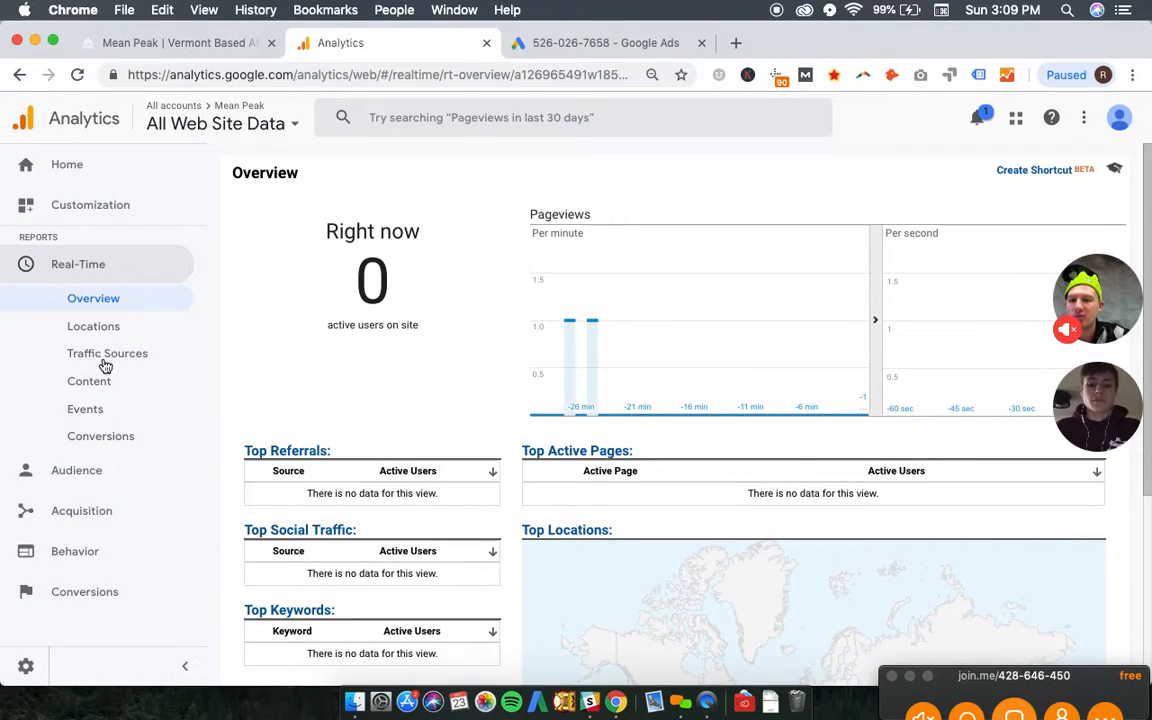
pyautogui.click(25, 662)
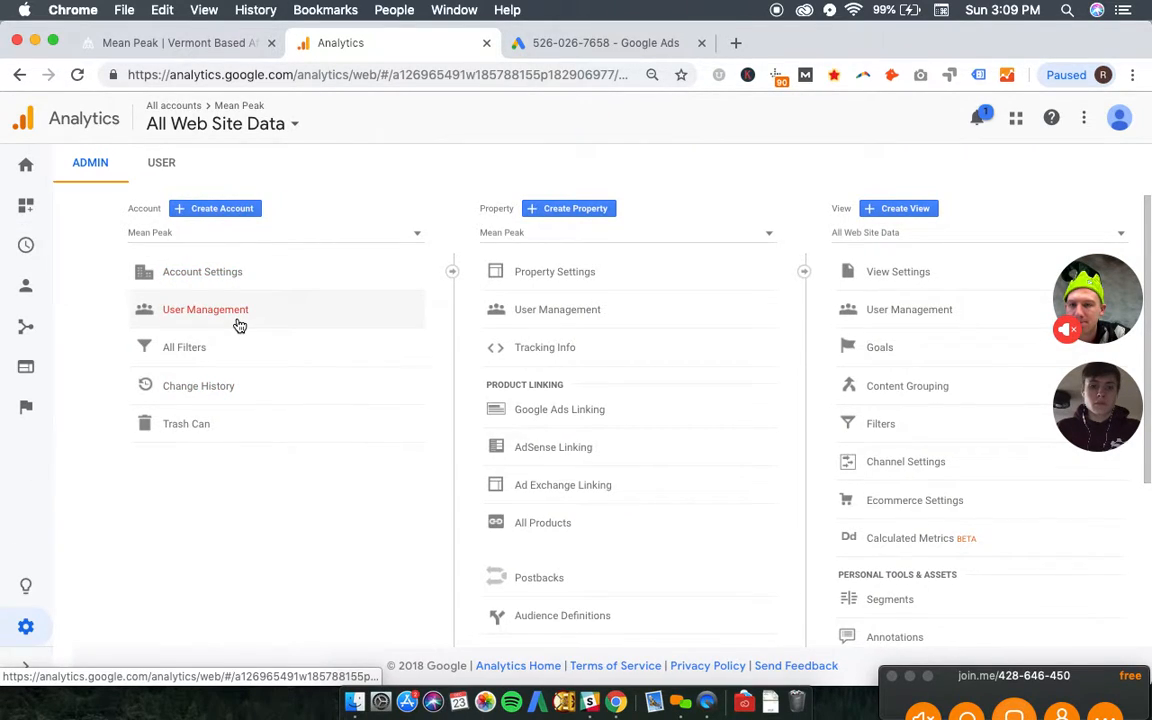
pyautogui.click(240, 325)
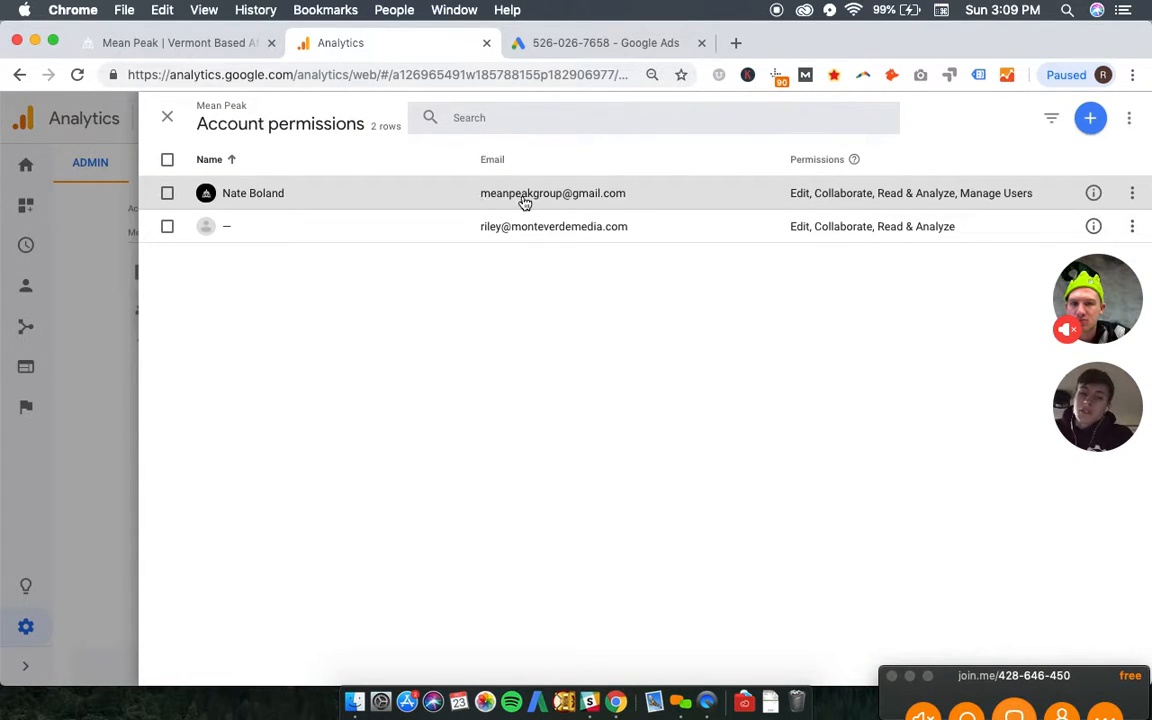
pyautogui.moveTo(478, 194); pyautogui.dragTo(648, 199)
pyautogui.click(96, 314)
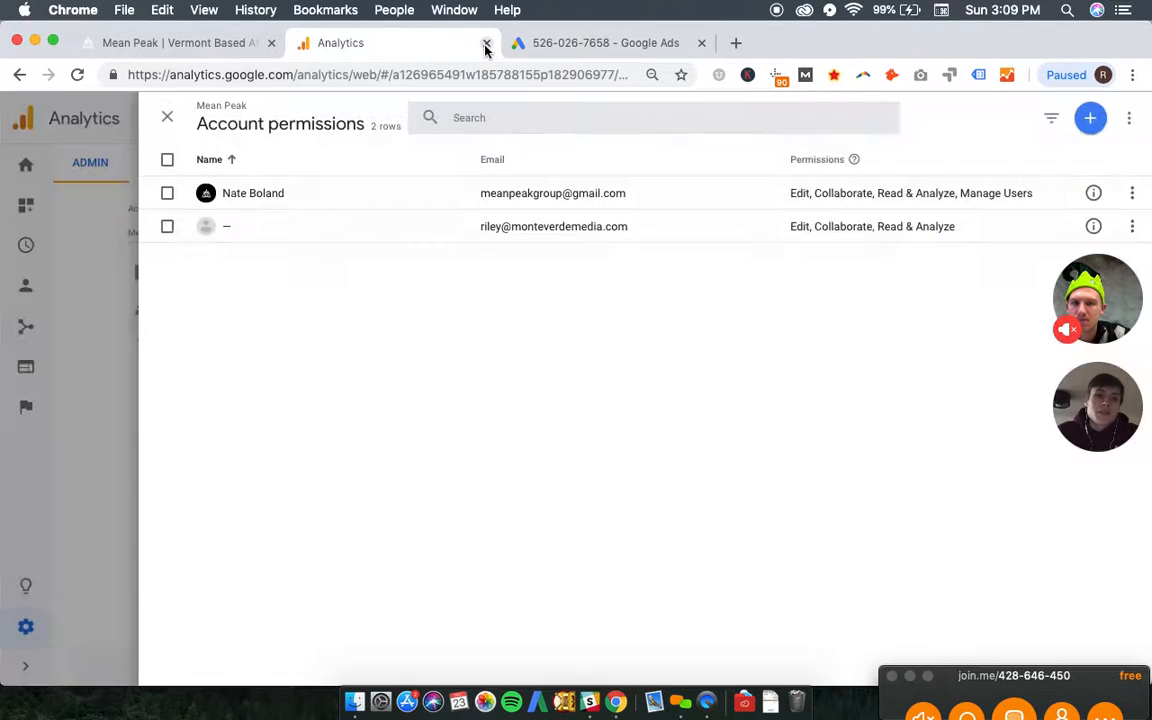
pyautogui.click(167, 124)
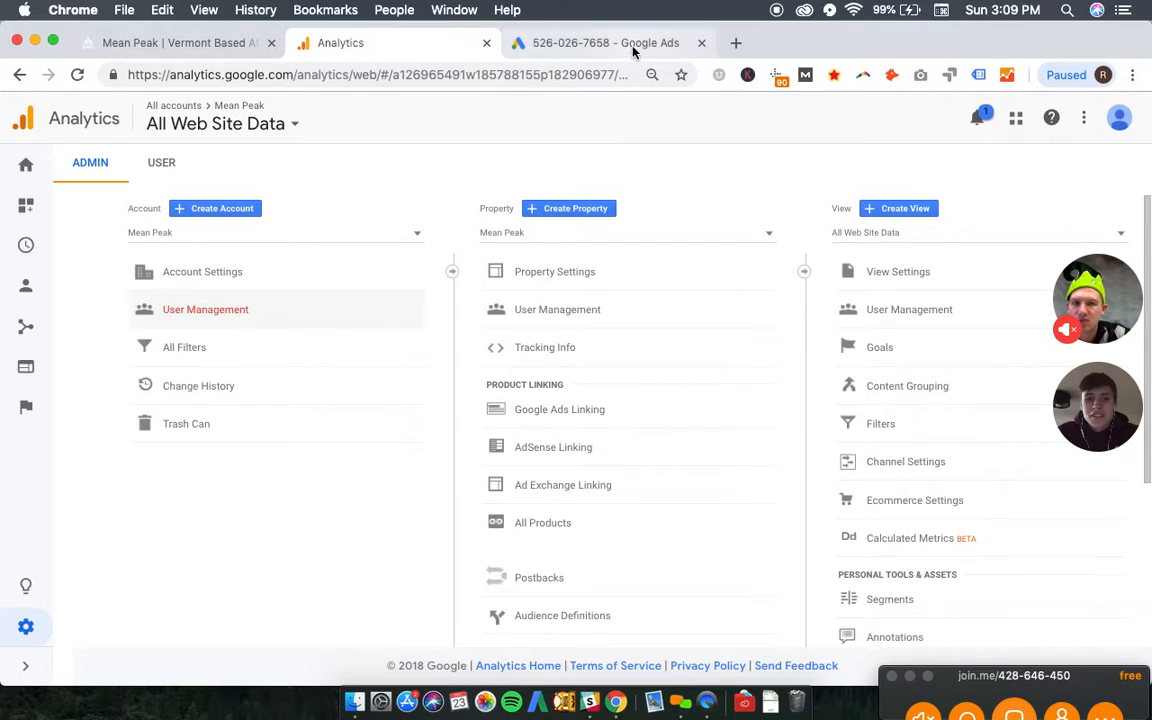
# - In Google Ads, link the Mean Peak Analytics property's All Web Site Data view with site metrics imported, and enable auto-tagging for the account
pyautogui.click(633, 45)
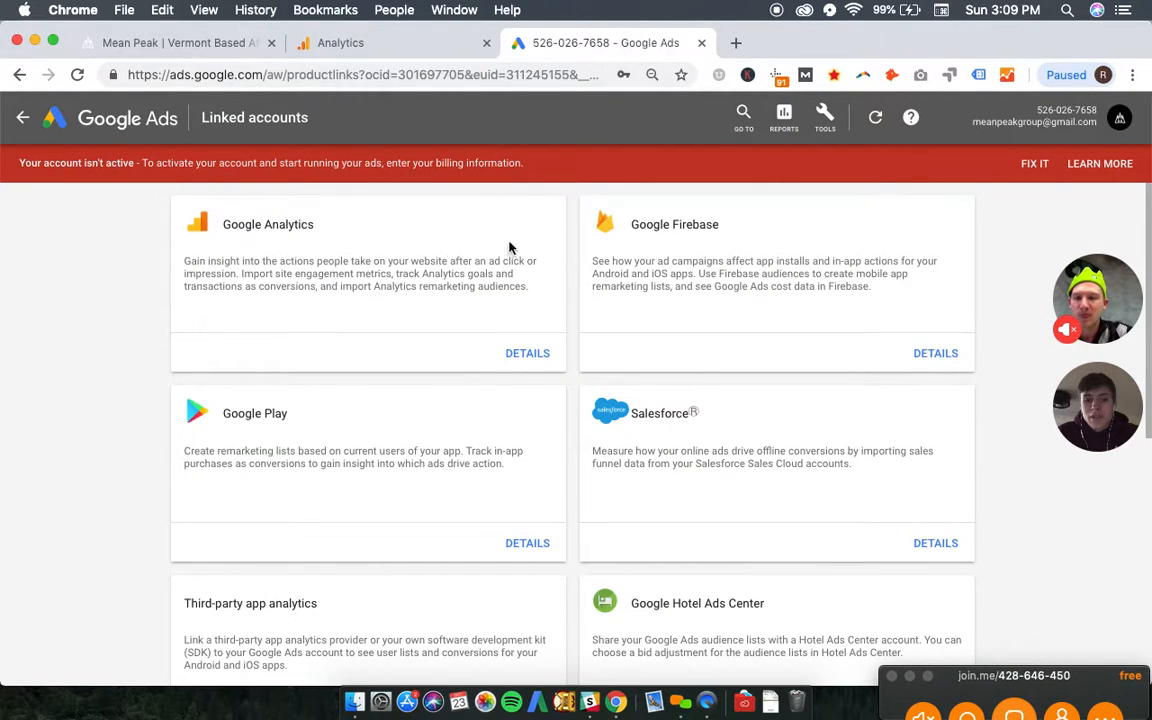
pyautogui.click(531, 363)
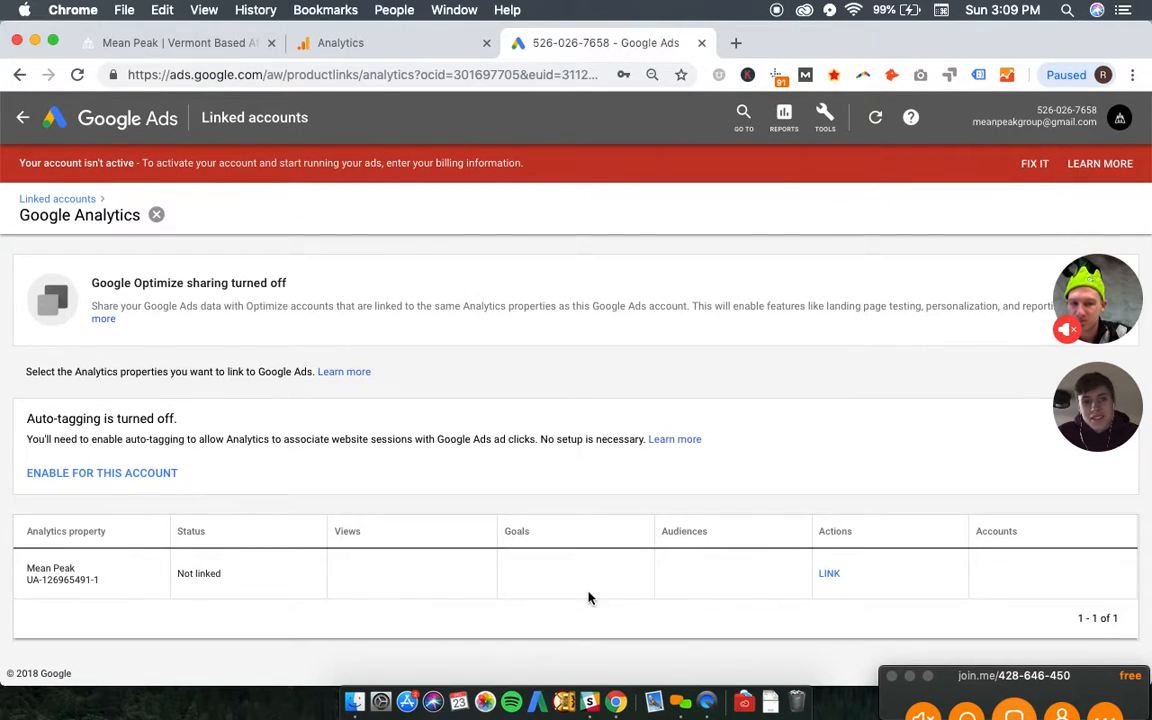
pyautogui.click(829, 575)
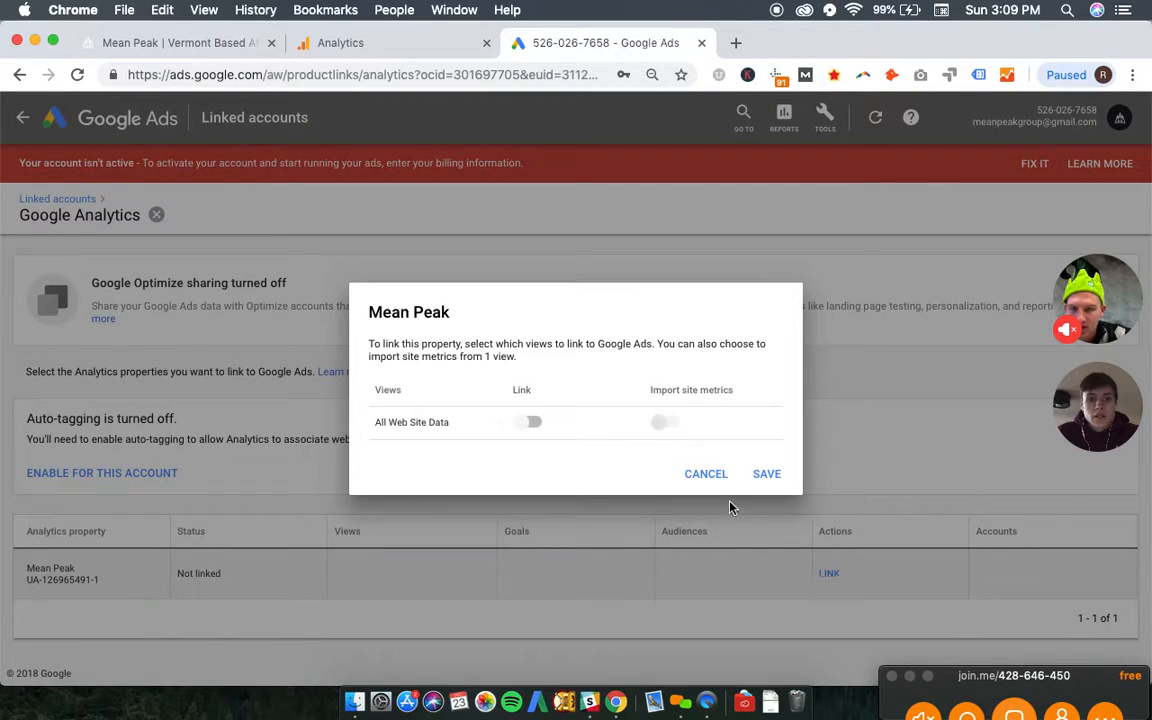
pyautogui.click(535, 425)
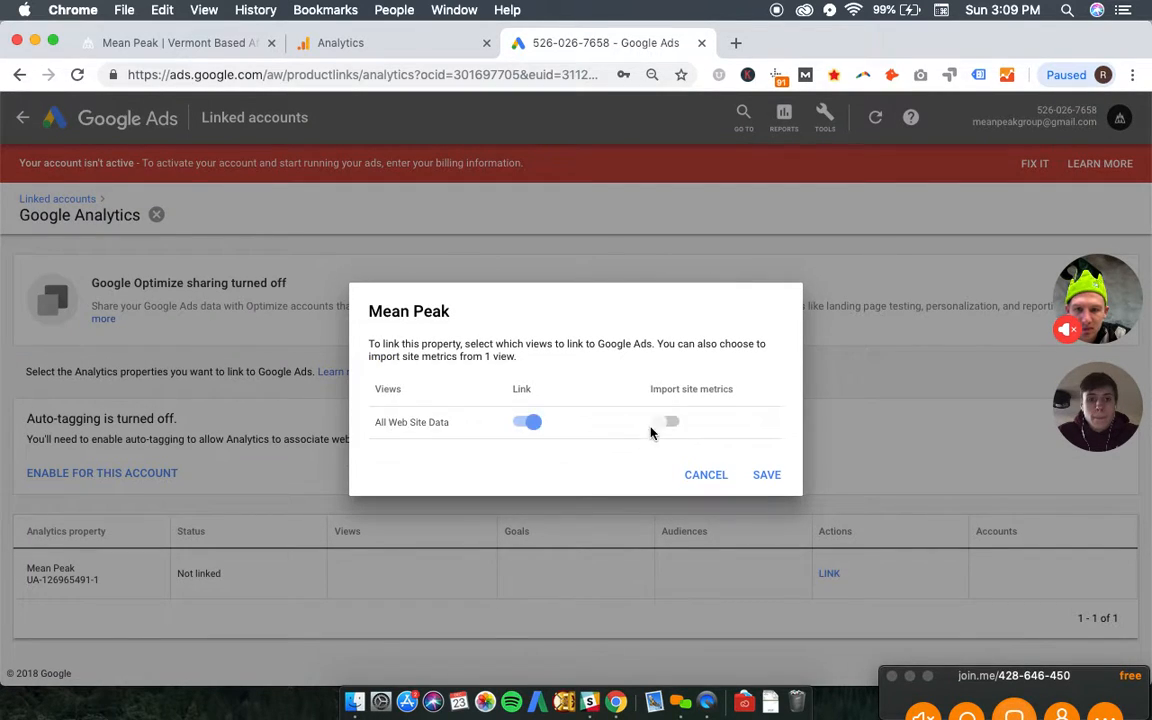
pyautogui.click(672, 426)
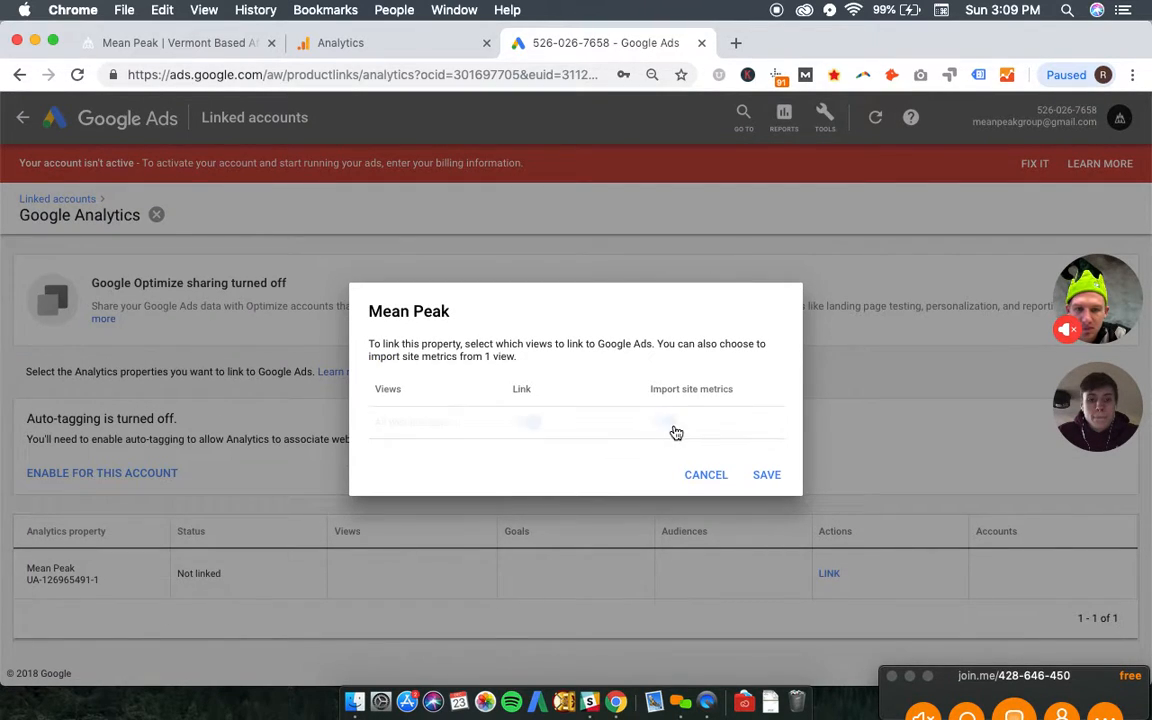
pyautogui.click(767, 474)
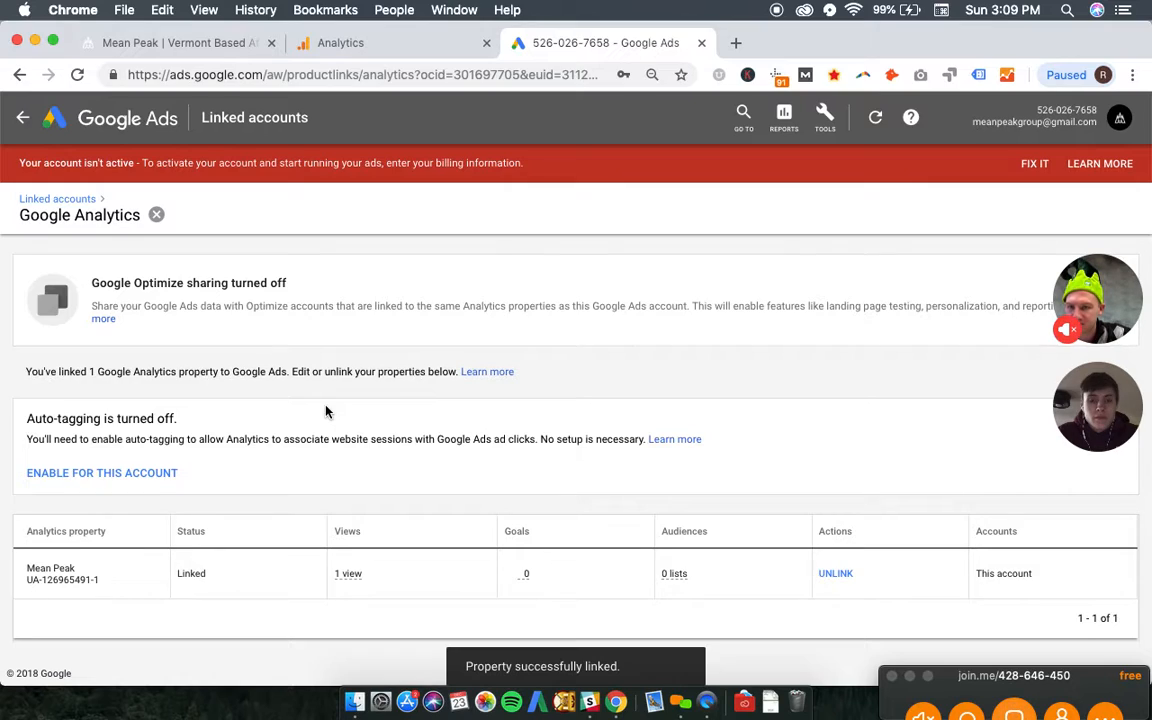
pyautogui.click(103, 480)
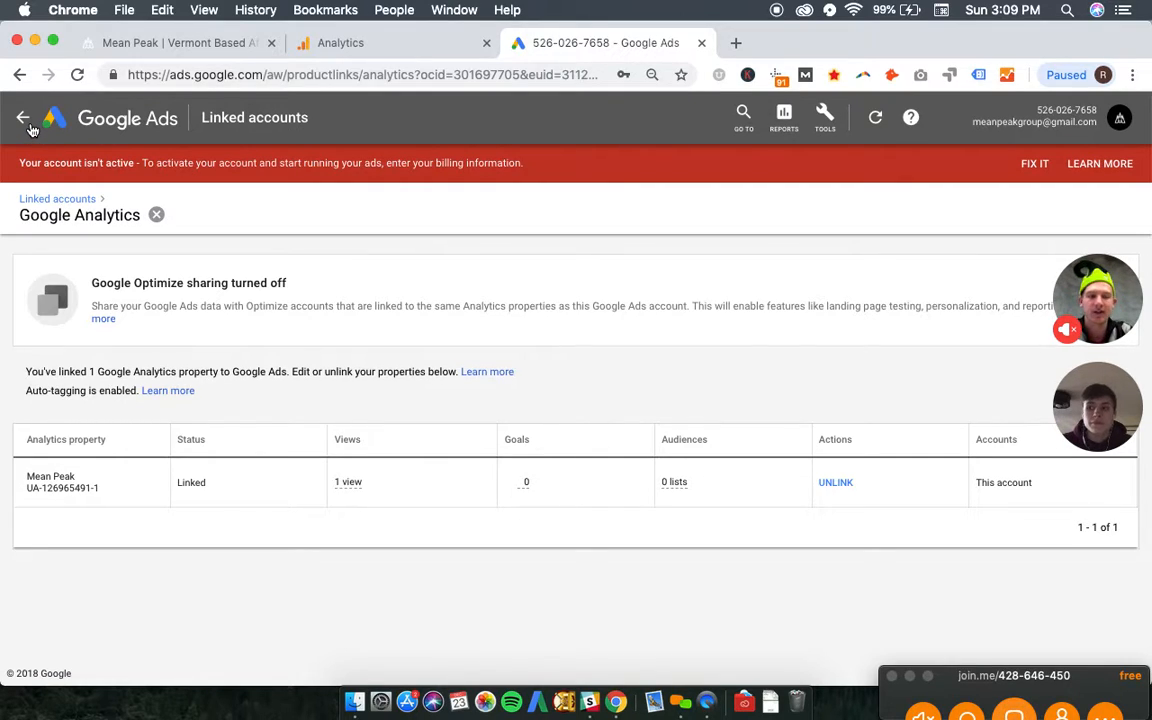
# - Return to the Search_Brand_MeanPeak campaign's overview and go up to the all-campaigns level
pyautogui.click(23, 119)
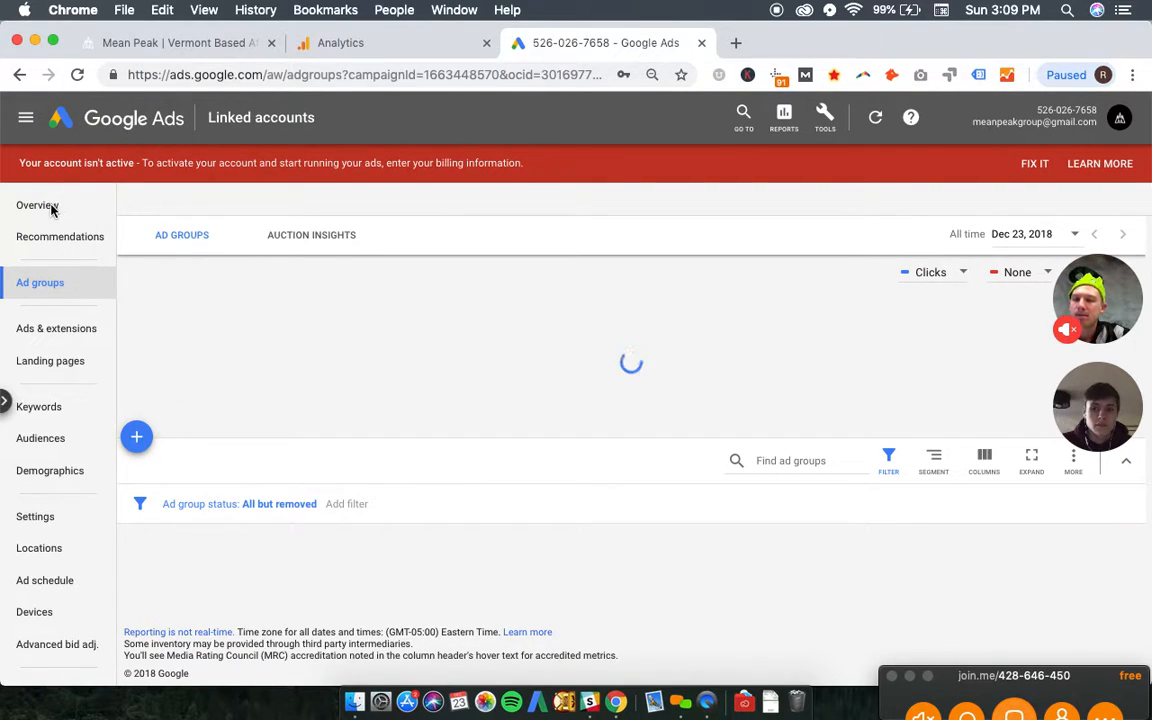
pyautogui.click(46, 202)
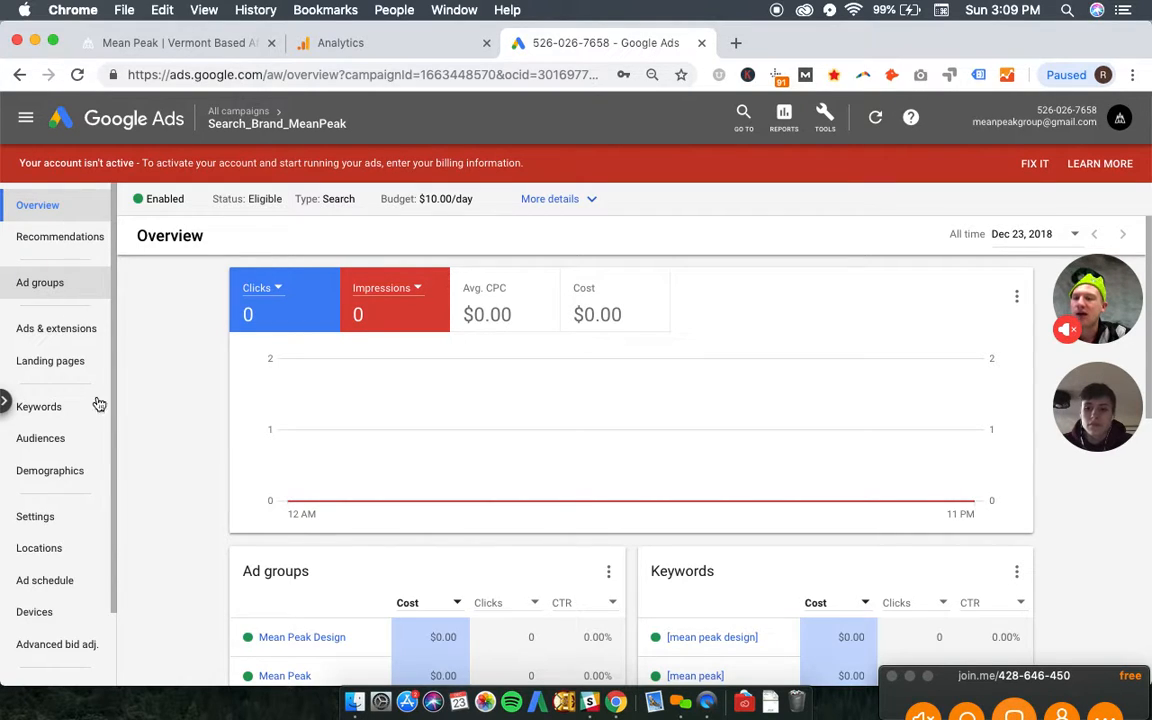
pyautogui.click(262, 117)
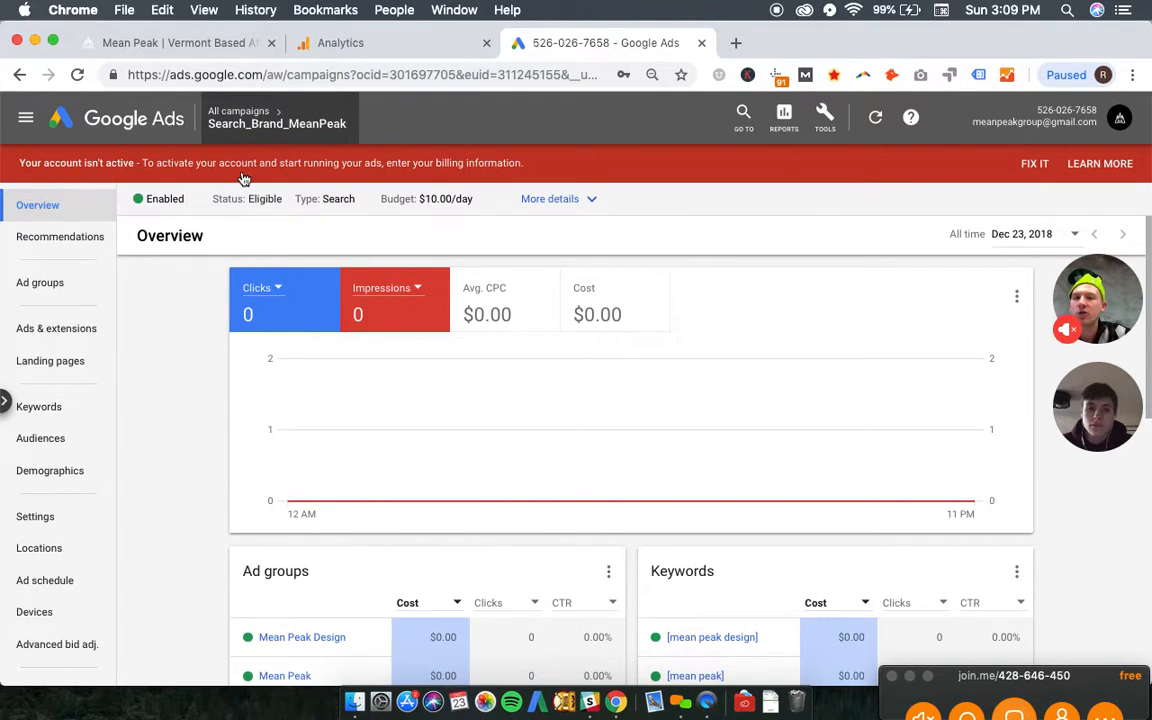
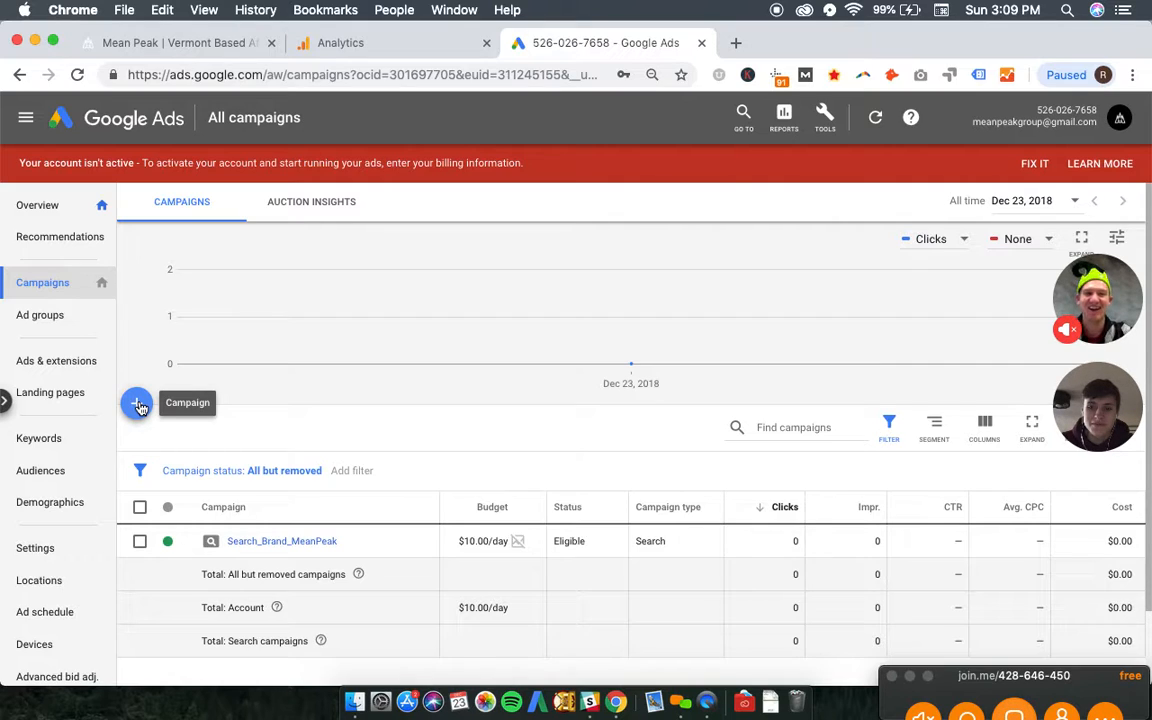
pyautogui.click(140, 406)
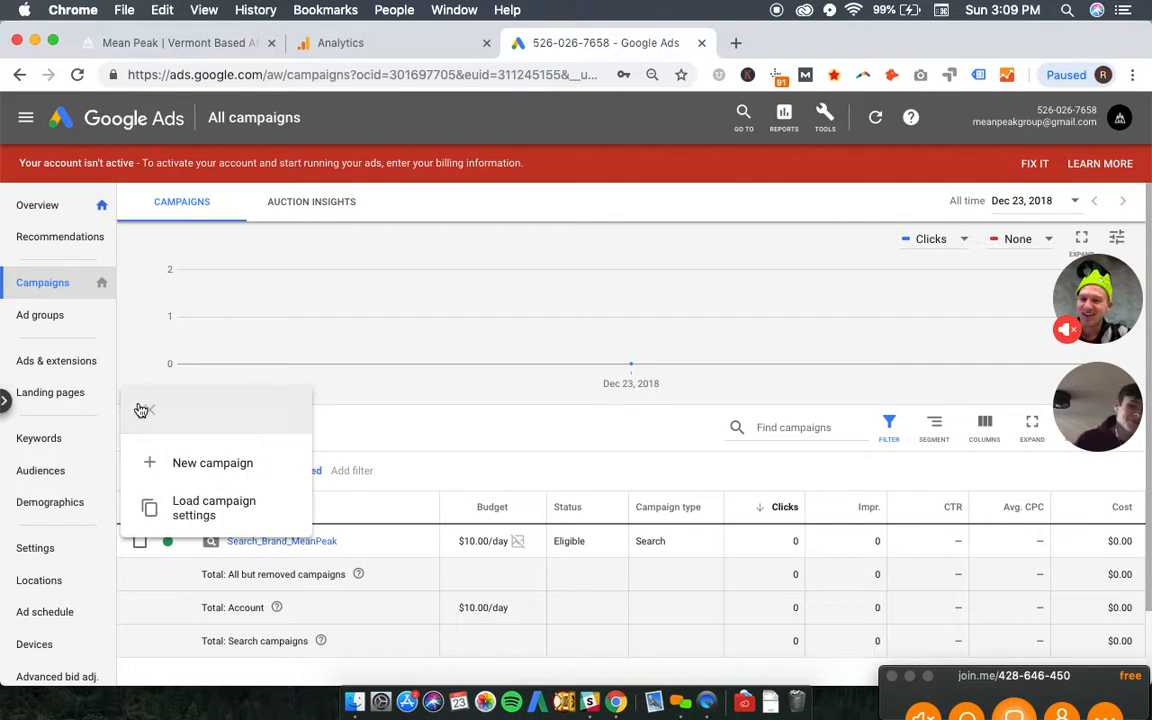
pyautogui.click(212, 476)
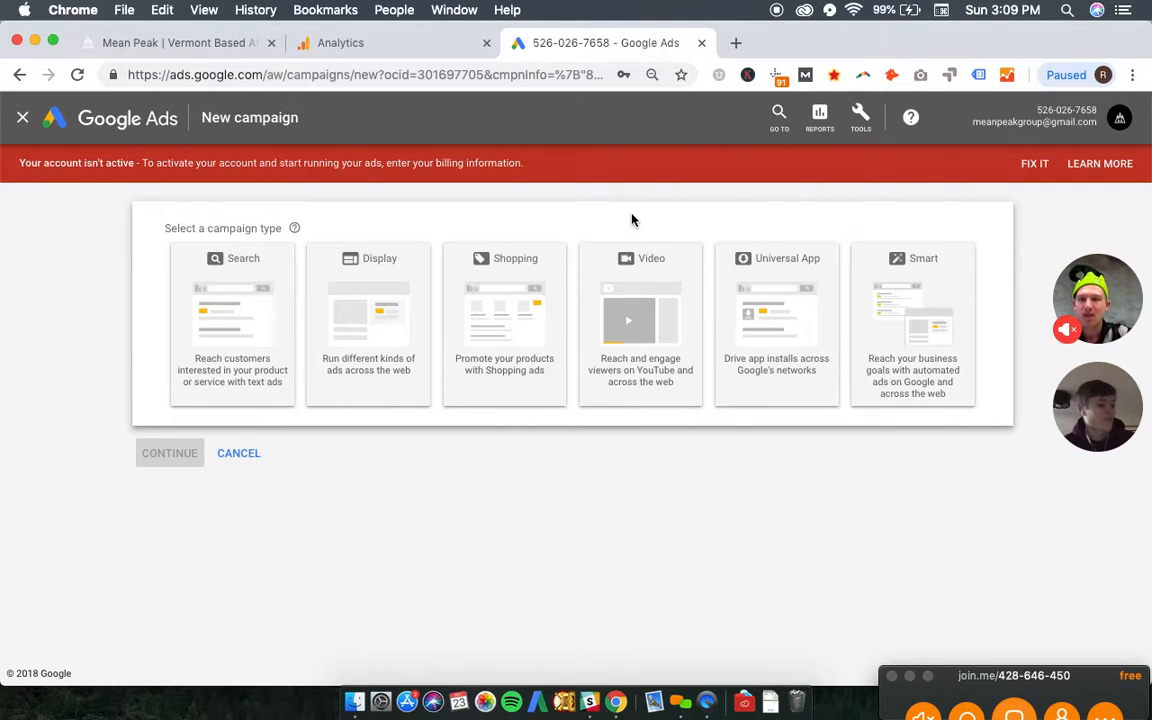
pyautogui.click(218, 320)
pyautogui.click(251, 376)
pyautogui.click(254, 407)
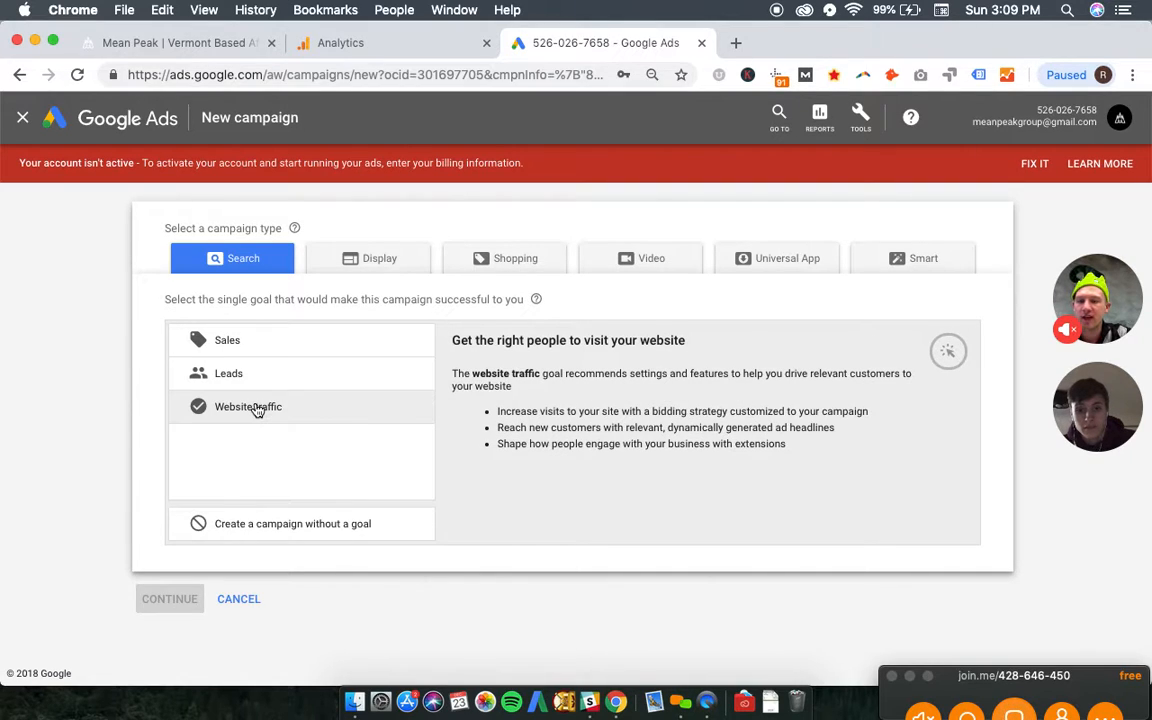
pyautogui.click(254, 412)
pyautogui.click(242, 375)
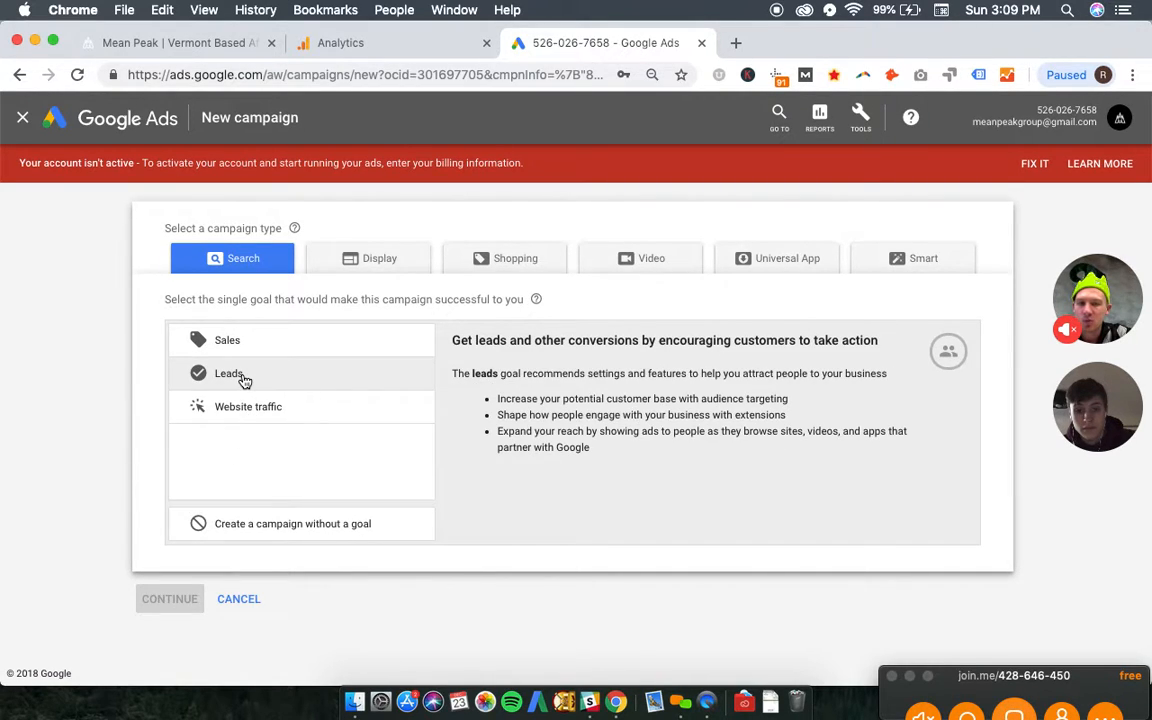
pyautogui.click(245, 602)
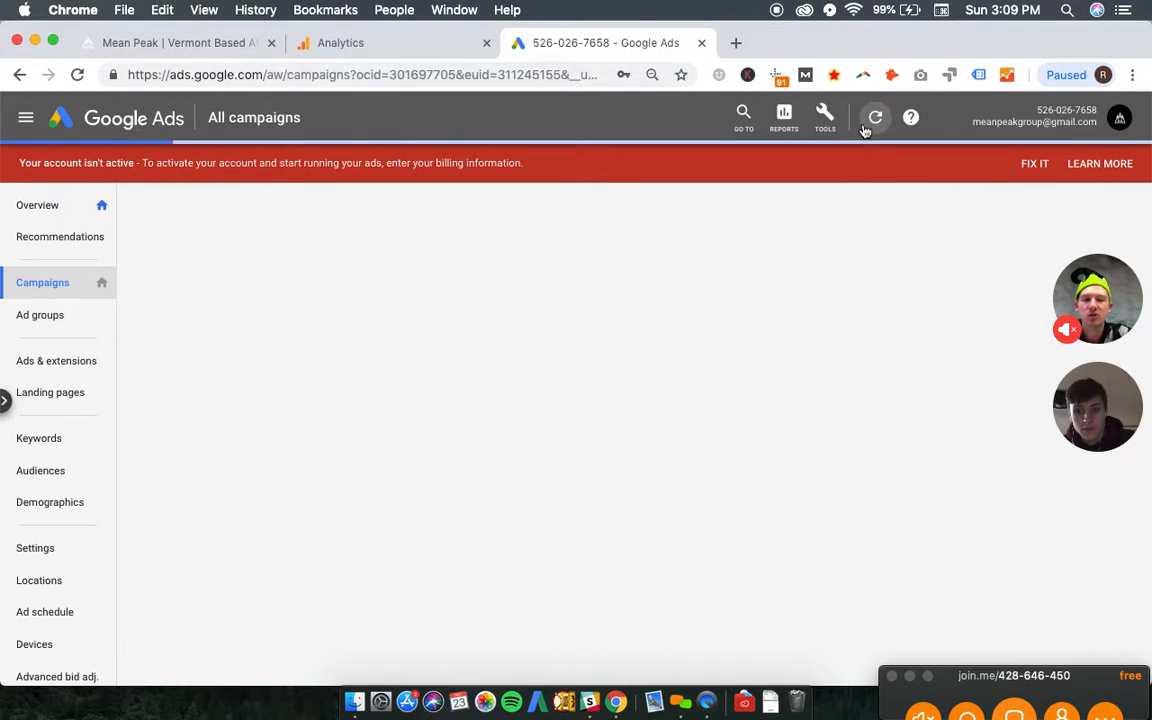
# - Open the account's conversion actions page
pyautogui.click(824, 117)
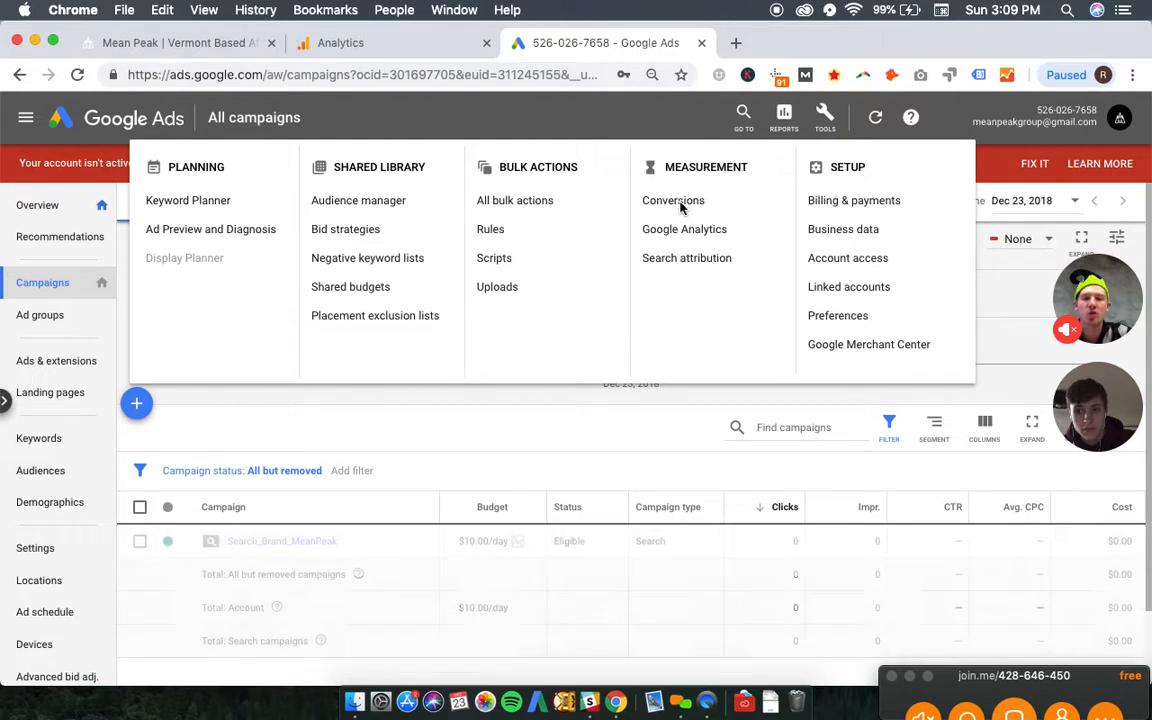
pyautogui.click(680, 205)
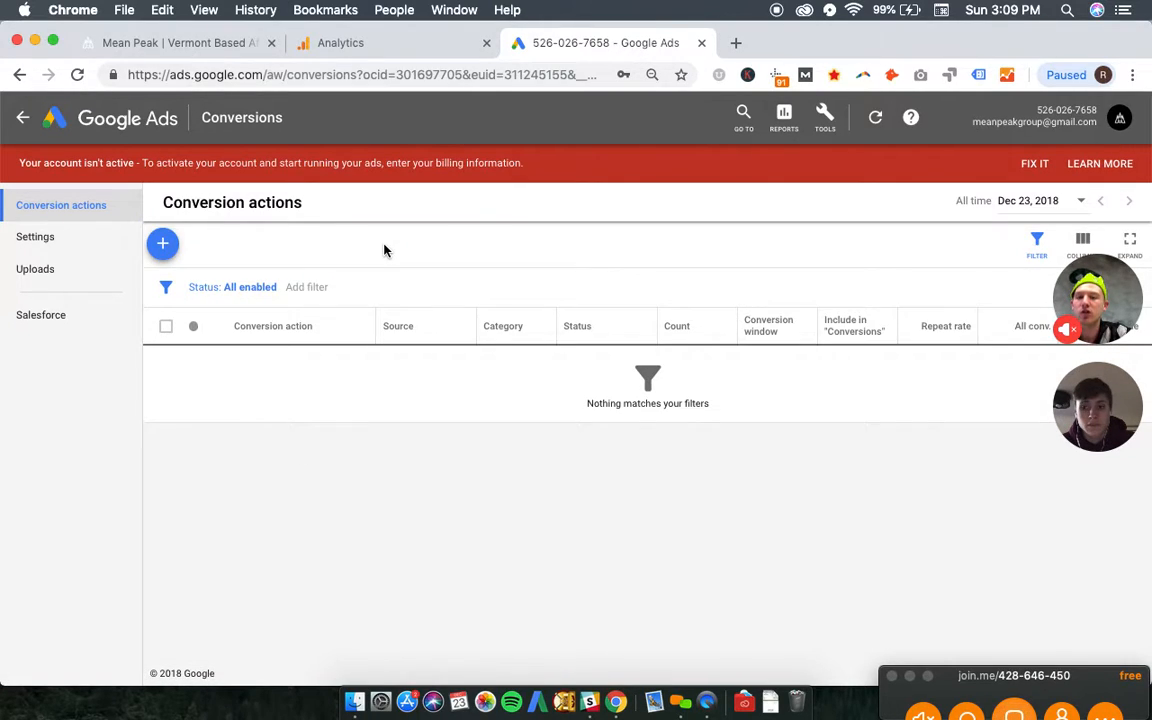
pyautogui.click(135, 238)
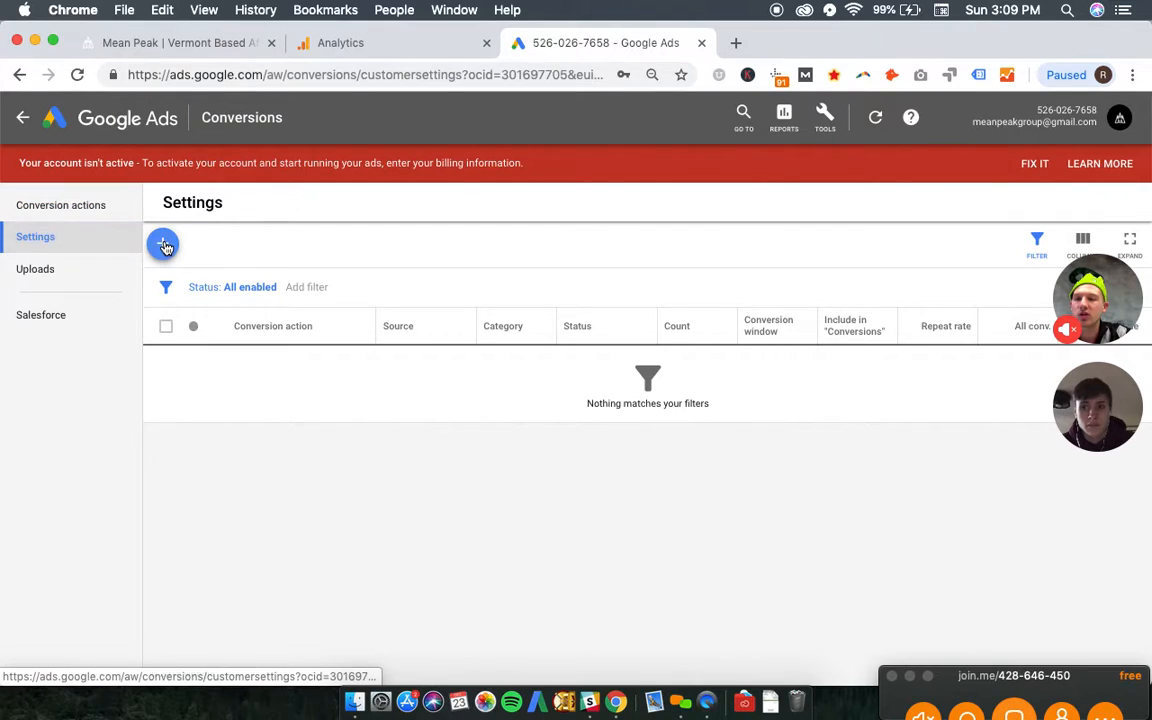
pyautogui.click(121, 218)
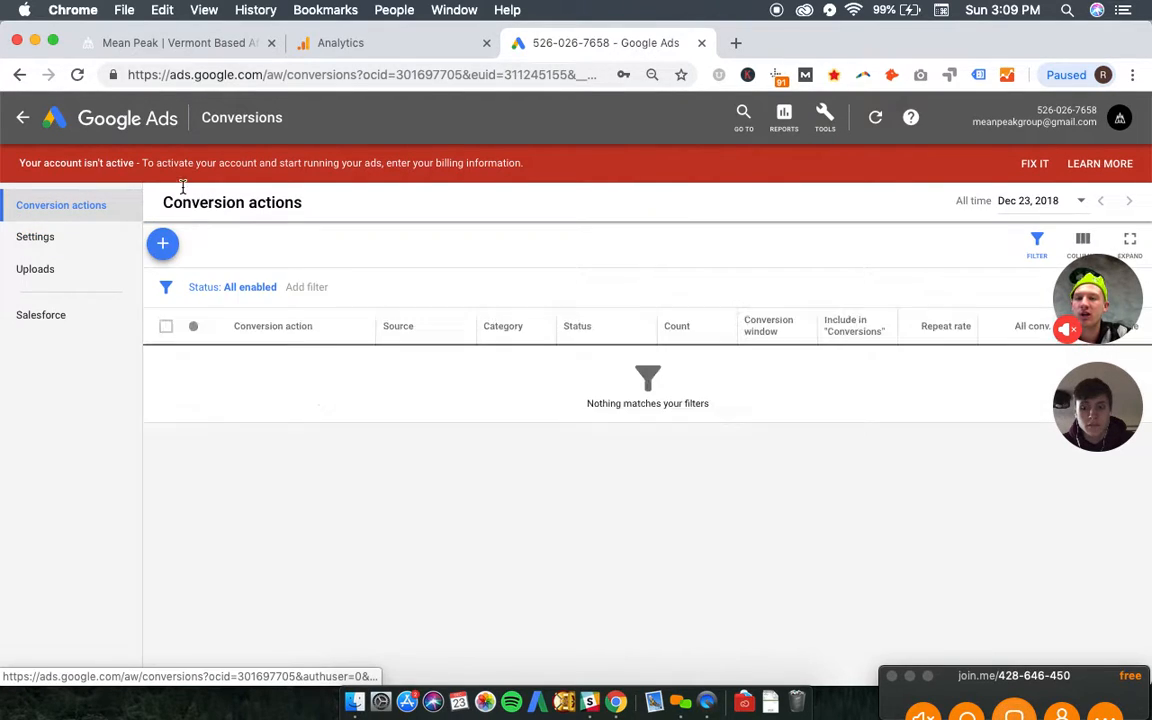
# - Import the Contact Form Submission goal from Google Analytics as a new conversion action and return to all campaigns
pyautogui.click(163, 245)
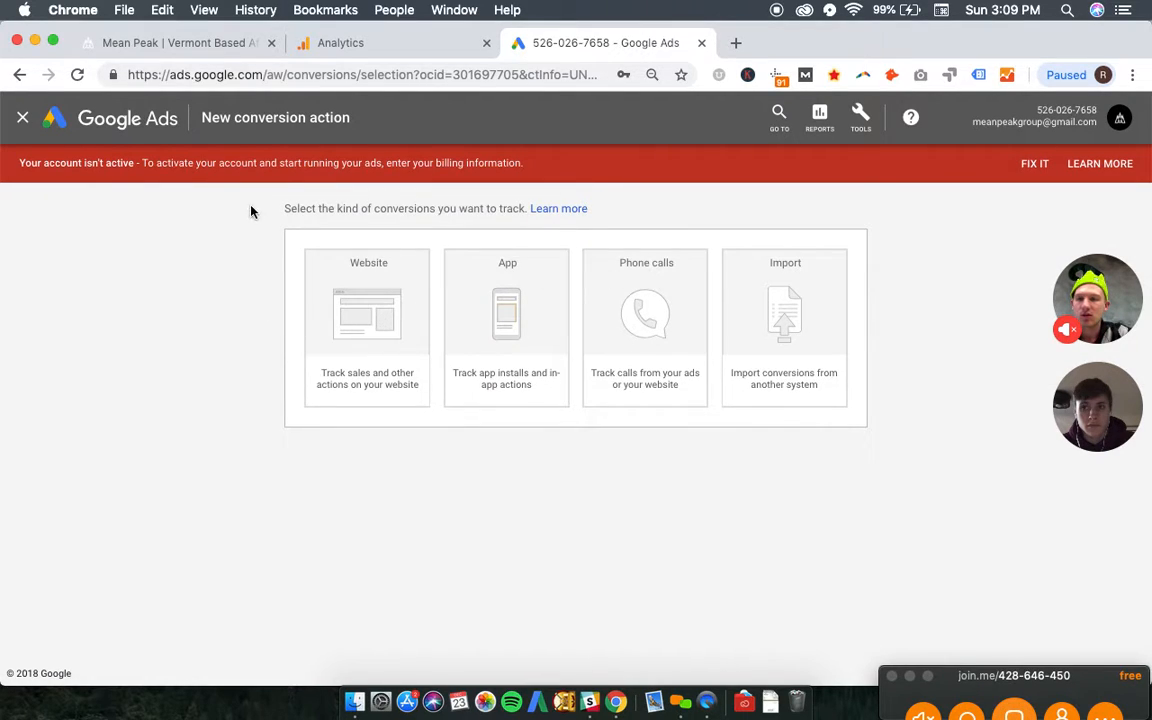
pyautogui.click(765, 333)
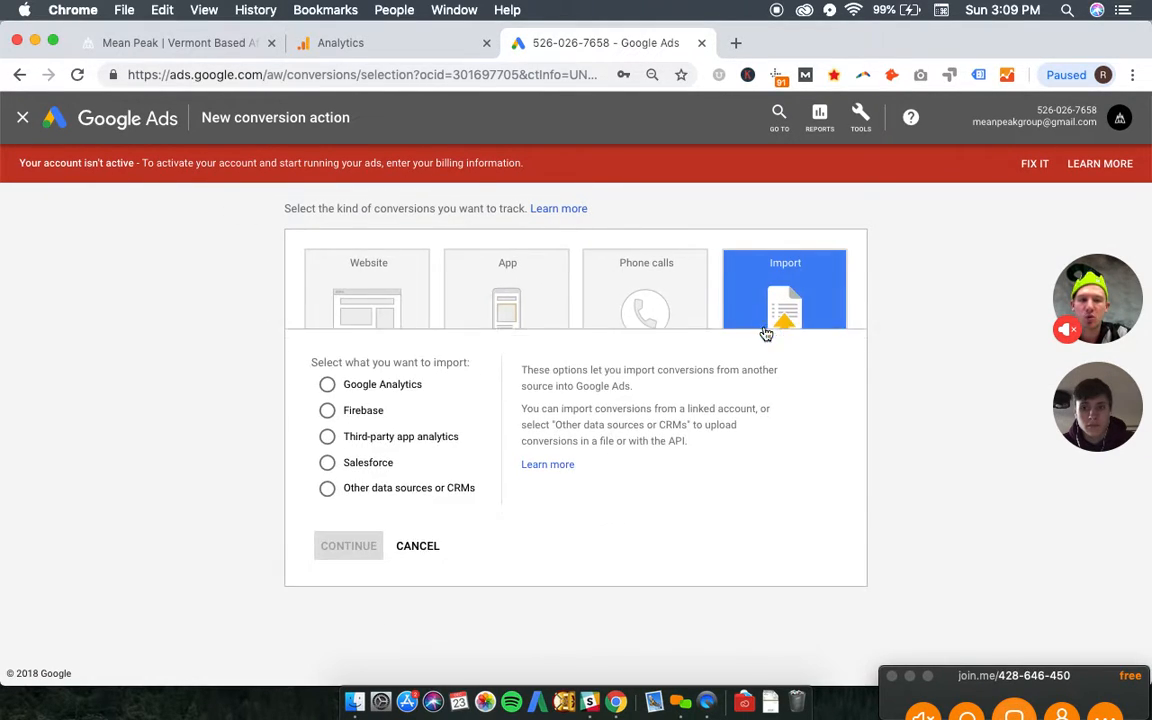
pyautogui.click(362, 337)
pyautogui.click(349, 499)
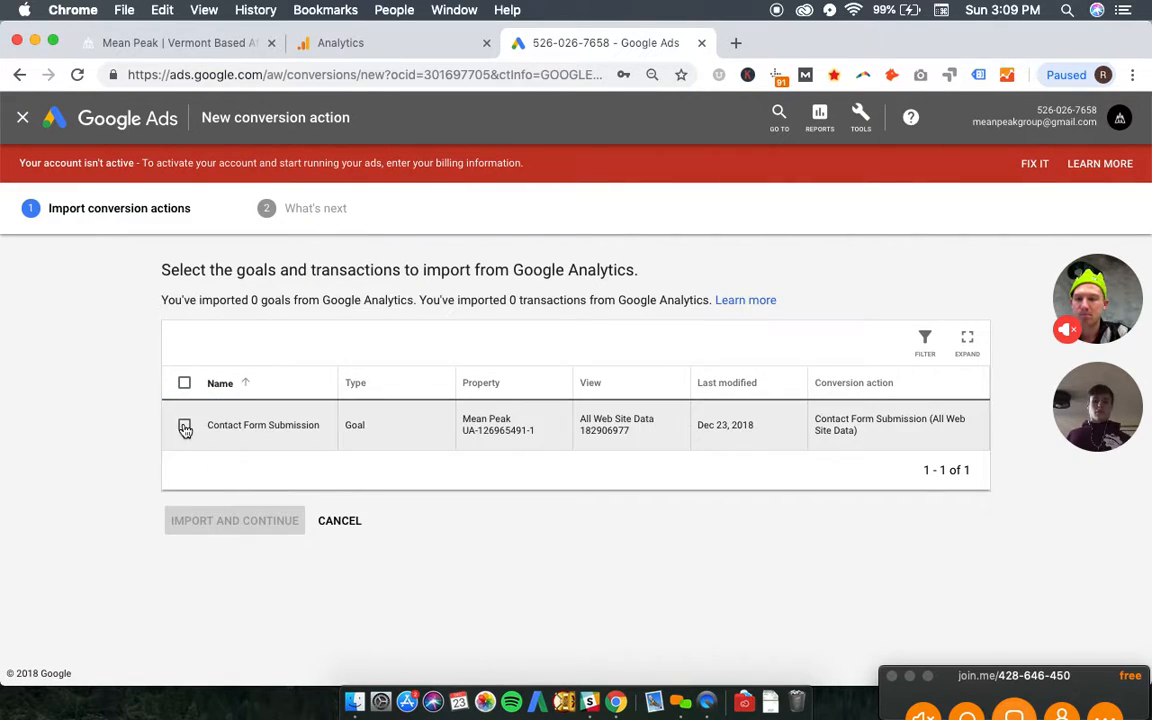
pyautogui.click(185, 426)
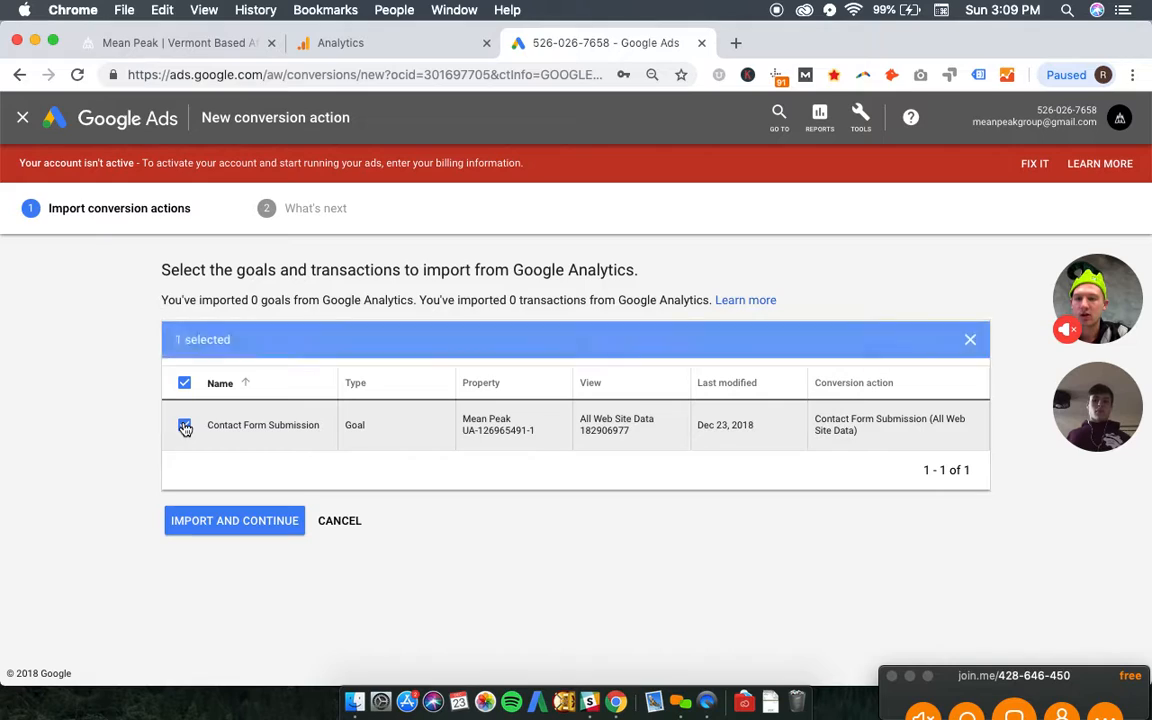
pyautogui.click(233, 523)
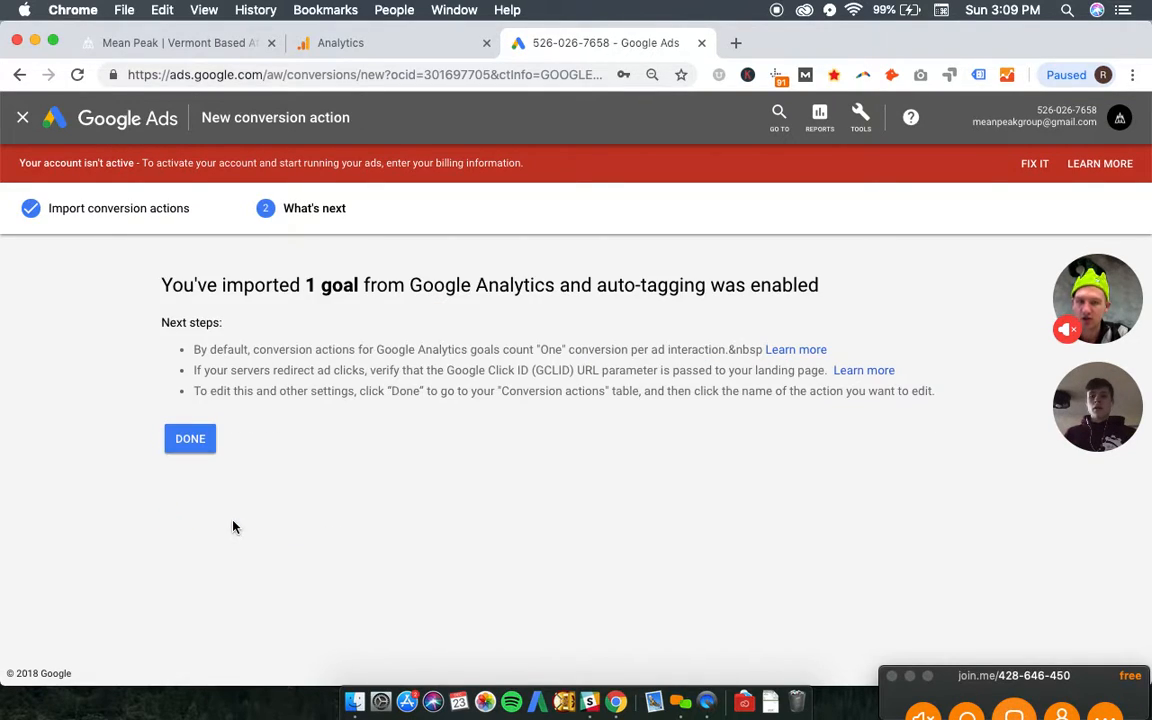
pyautogui.click(209, 455)
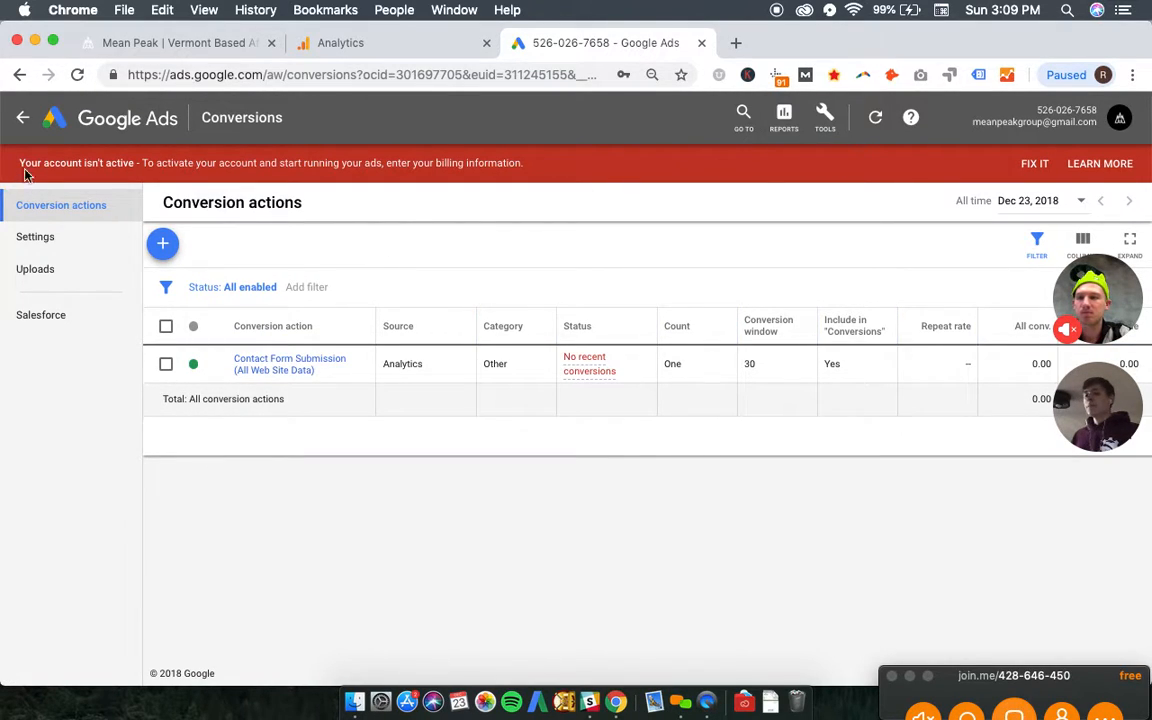
pyautogui.click(22, 118)
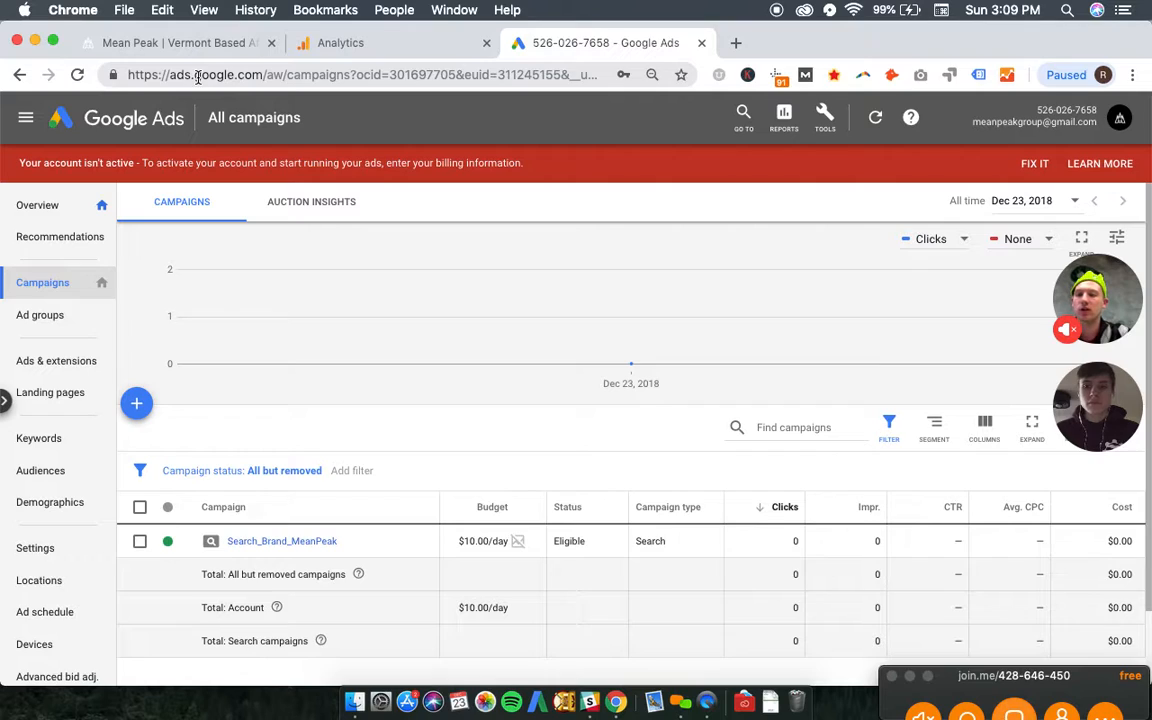
# - Start a new Search campaign with Website traffic as its goal
pyautogui.click(138, 404)
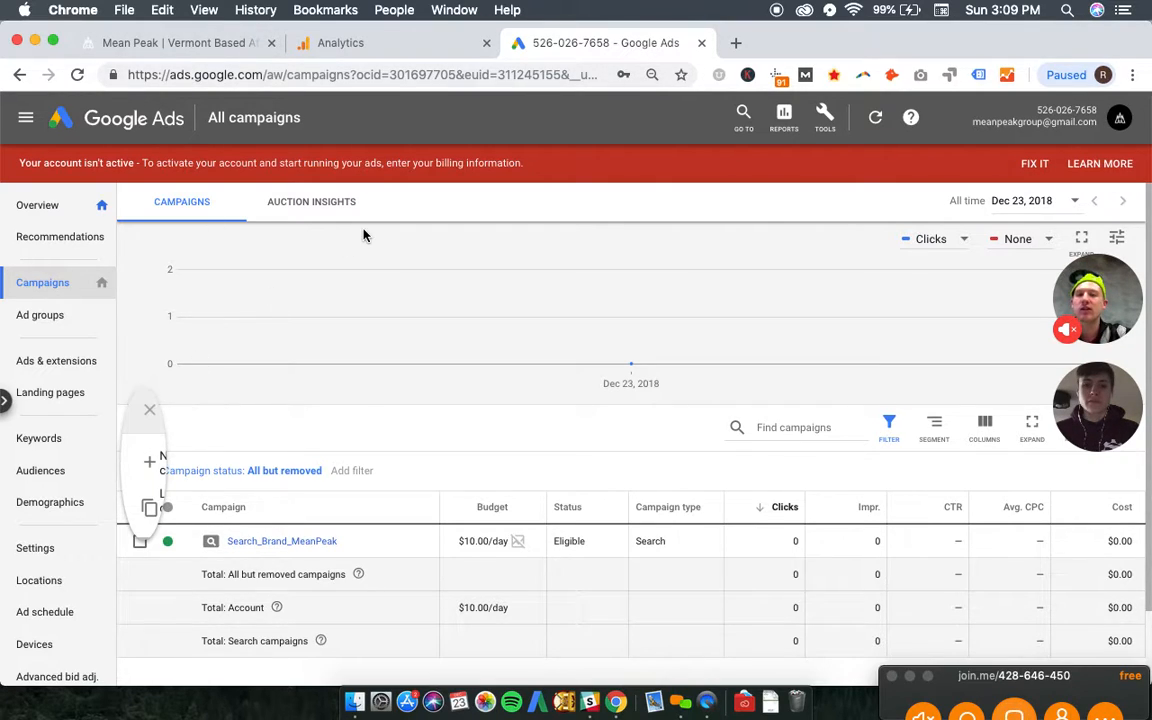
pyautogui.click(199, 475)
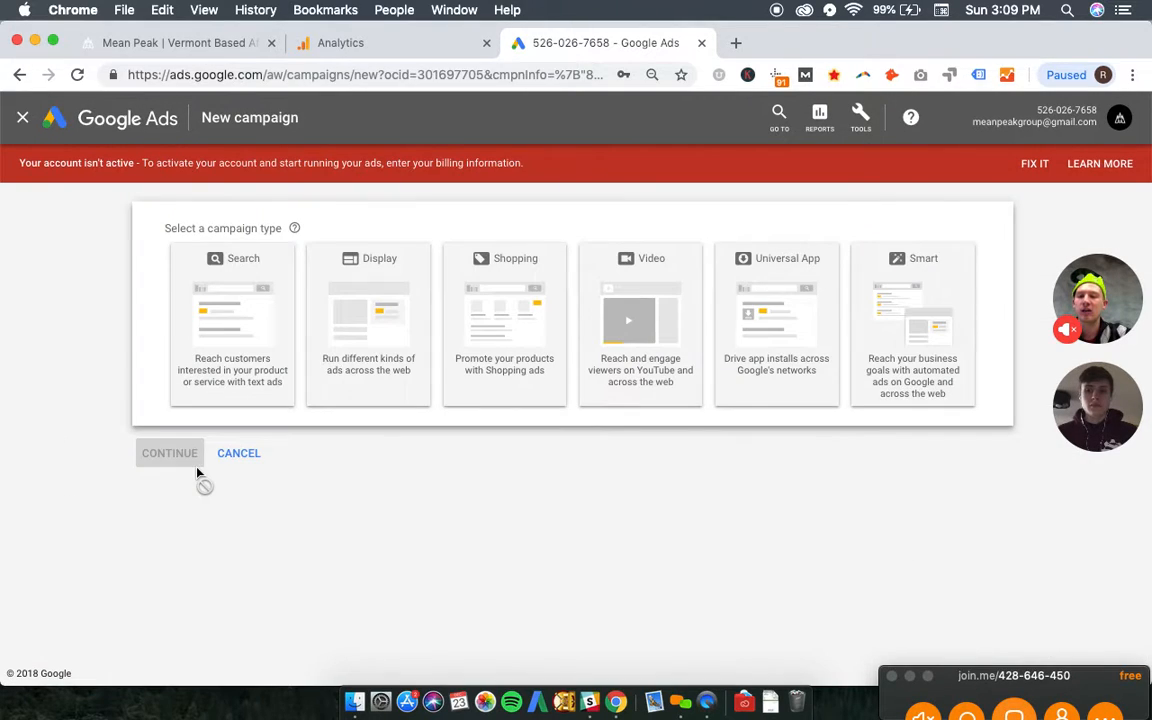
pyautogui.click(218, 279)
pyautogui.click(244, 376)
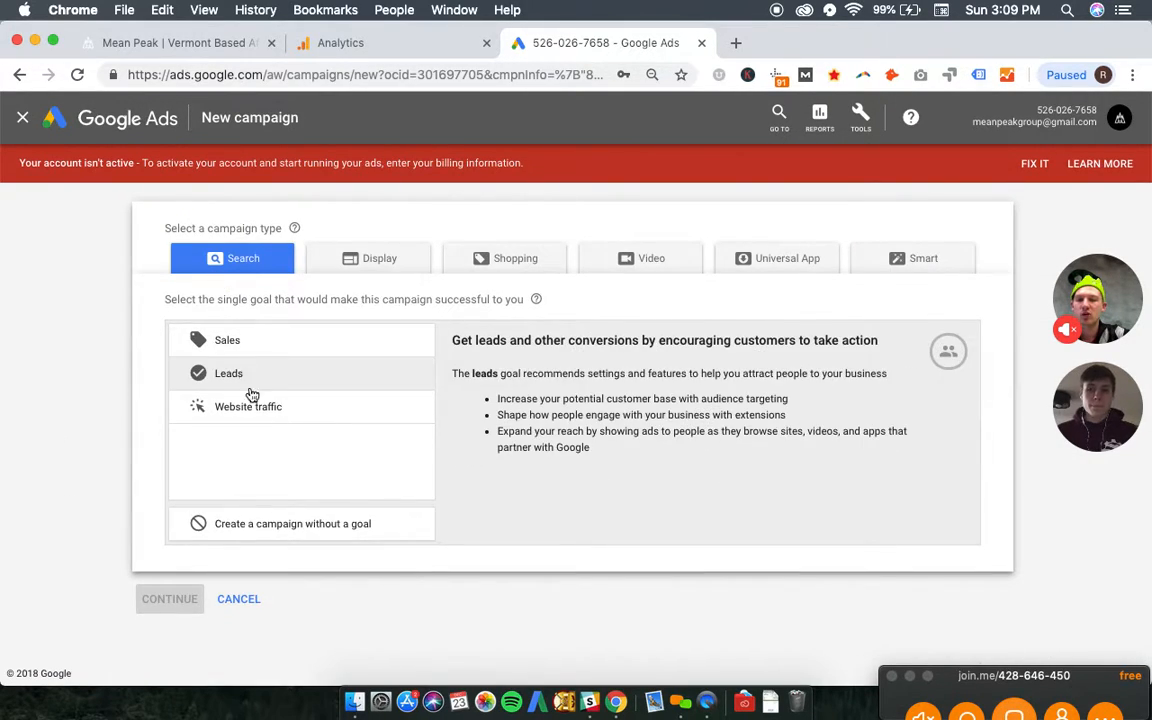
pyautogui.click(266, 415)
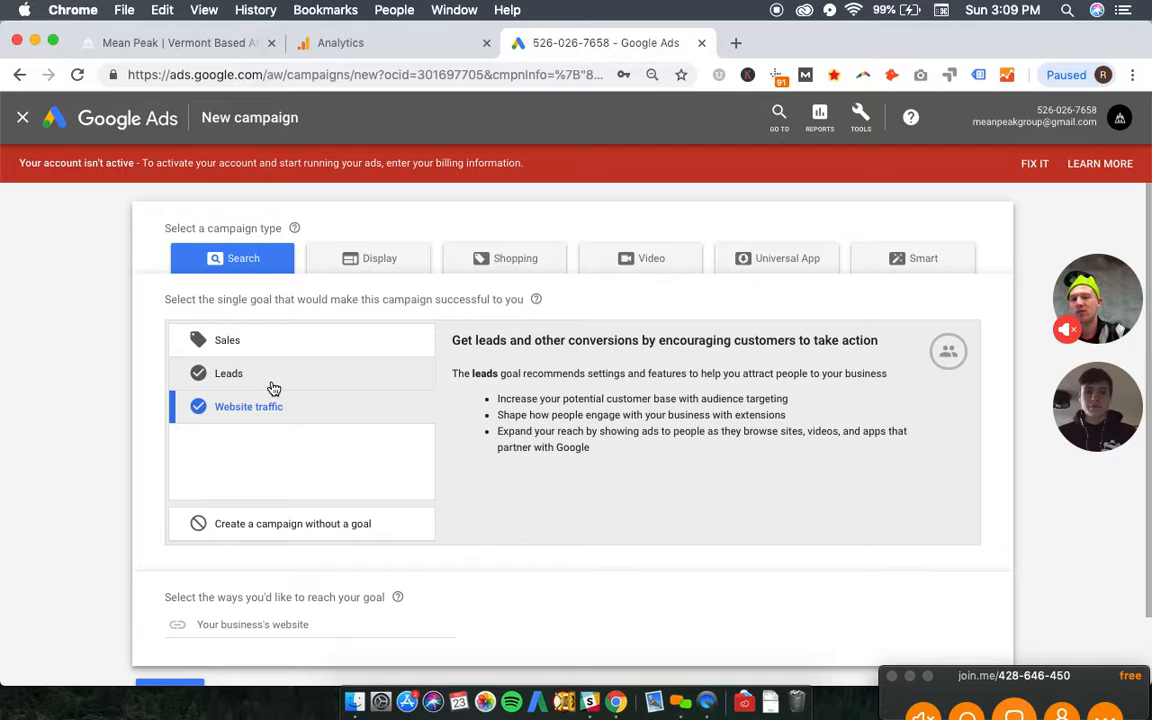
pyautogui.scroll(-2, 173, 566)
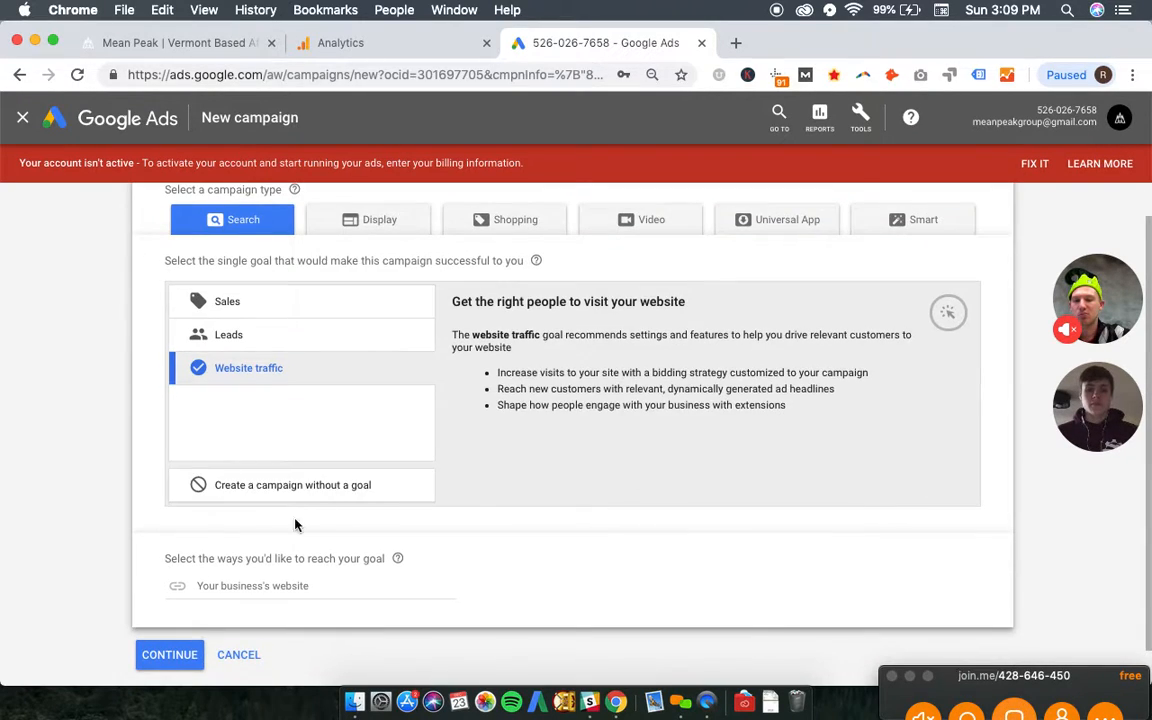
pyautogui.click(222, 542)
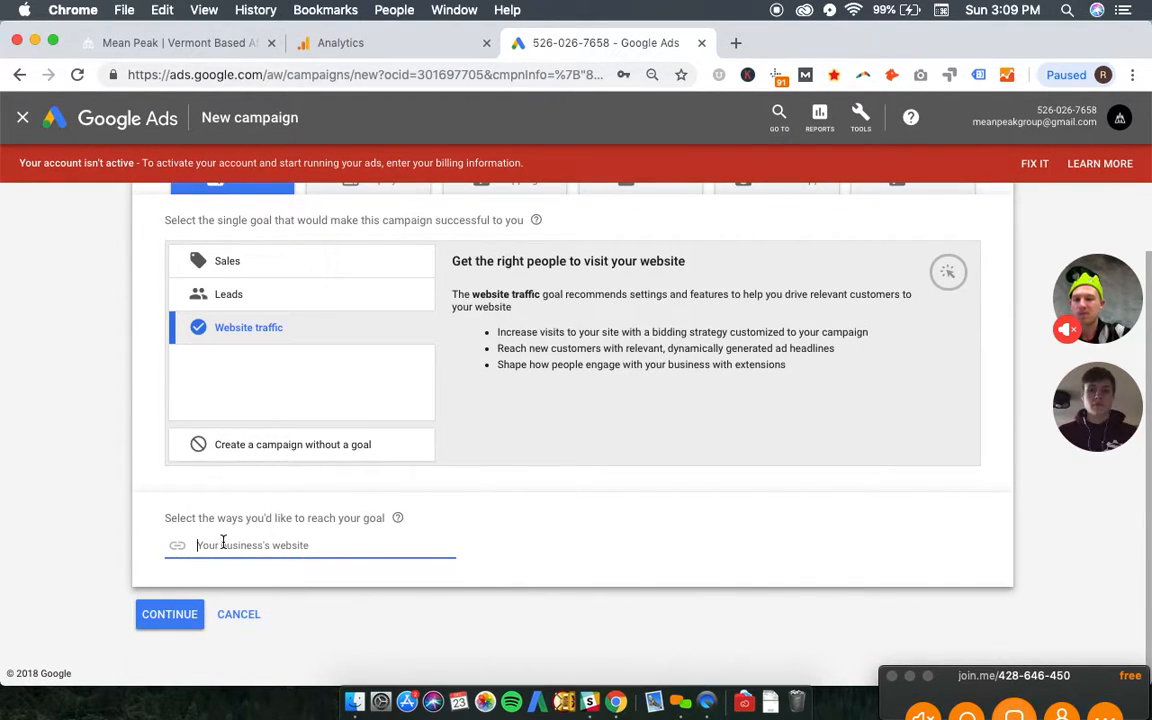
pyautogui.click(183, 43)
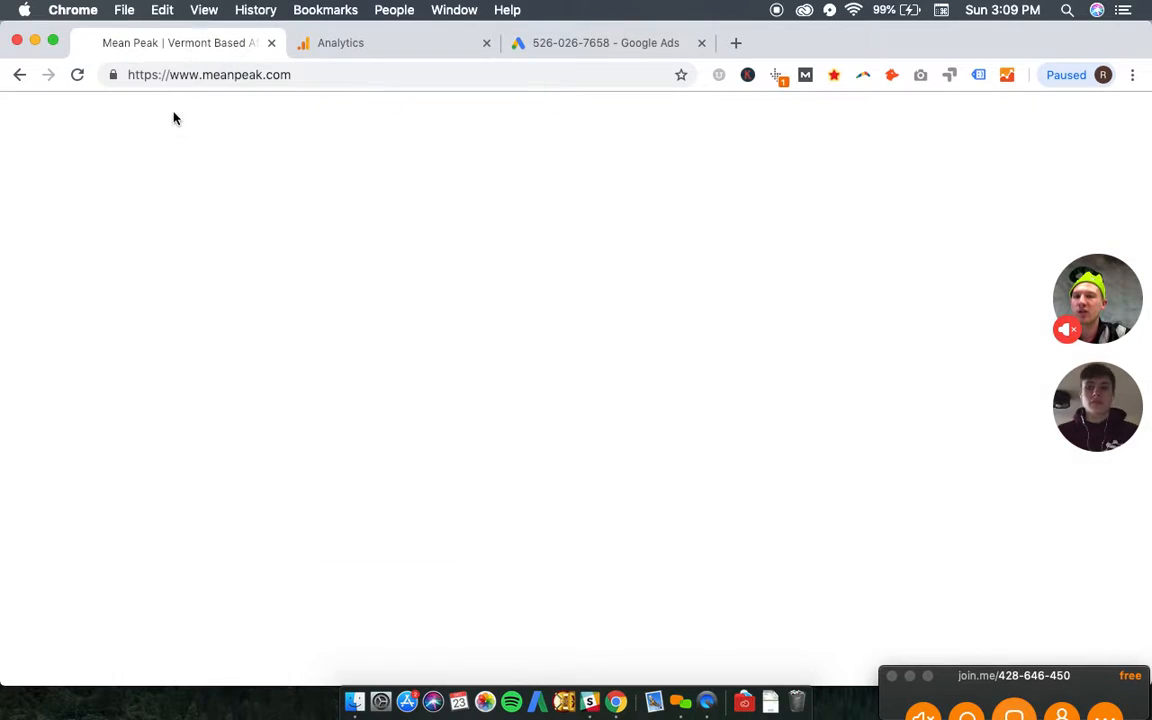
pyautogui.click(197, 77)
pyautogui.press('super+c')
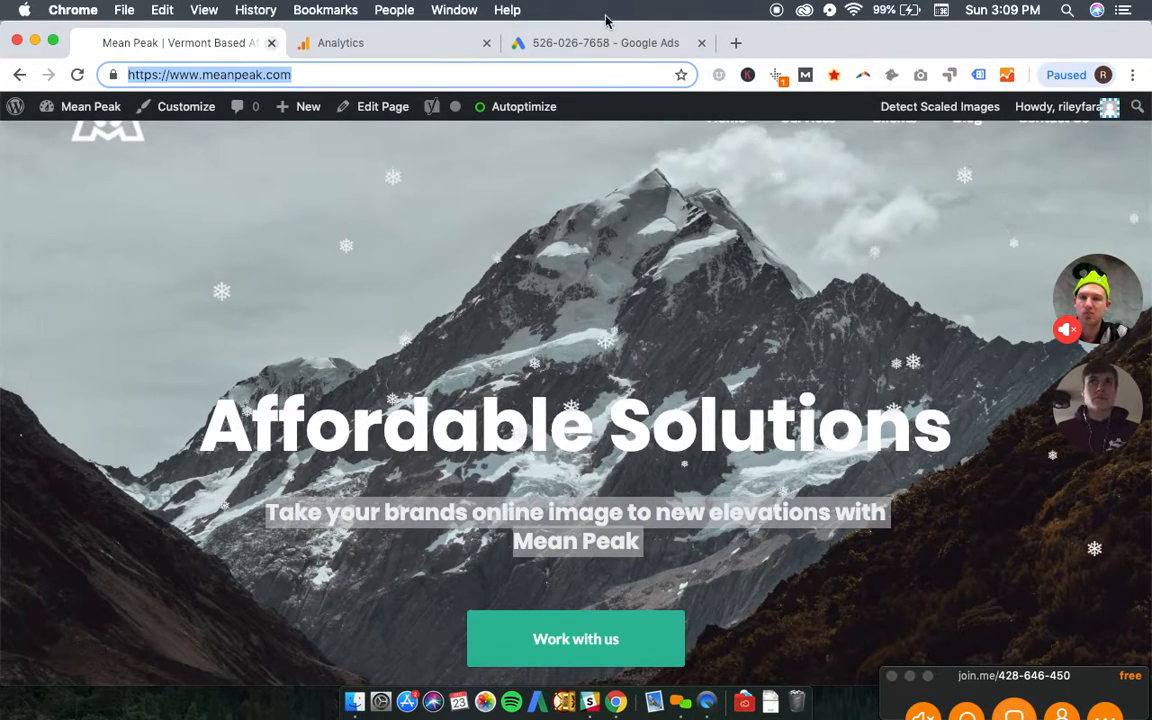
pyautogui.click(614, 52)
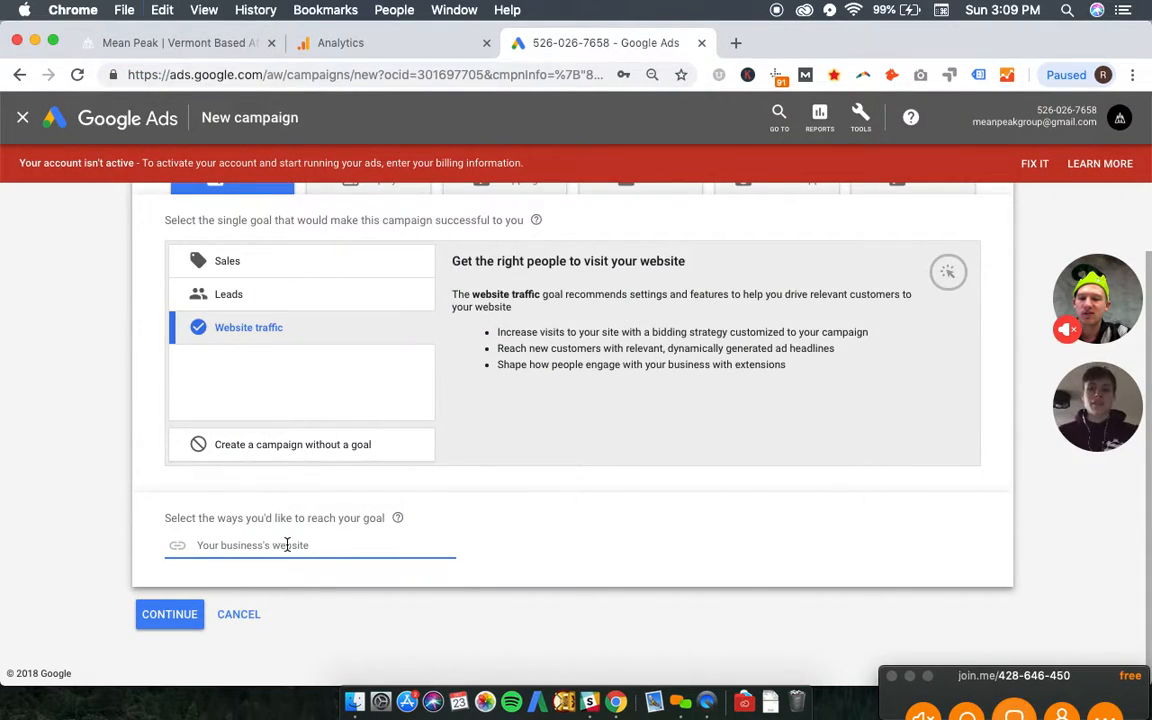
pyautogui.press('super+v')
pyautogui.click(180, 620)
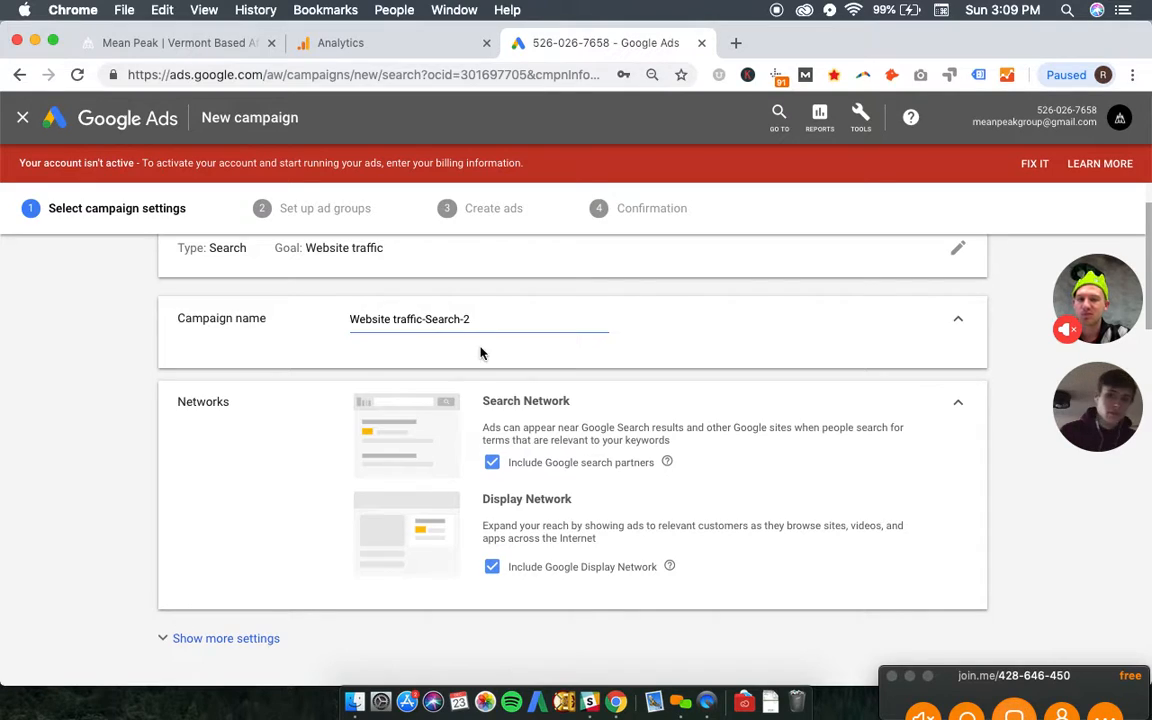
# - Exclude the Google Display Network and name the campaign Search_Alpha_MeanPeak
pyautogui.tripleClick(494, 320)
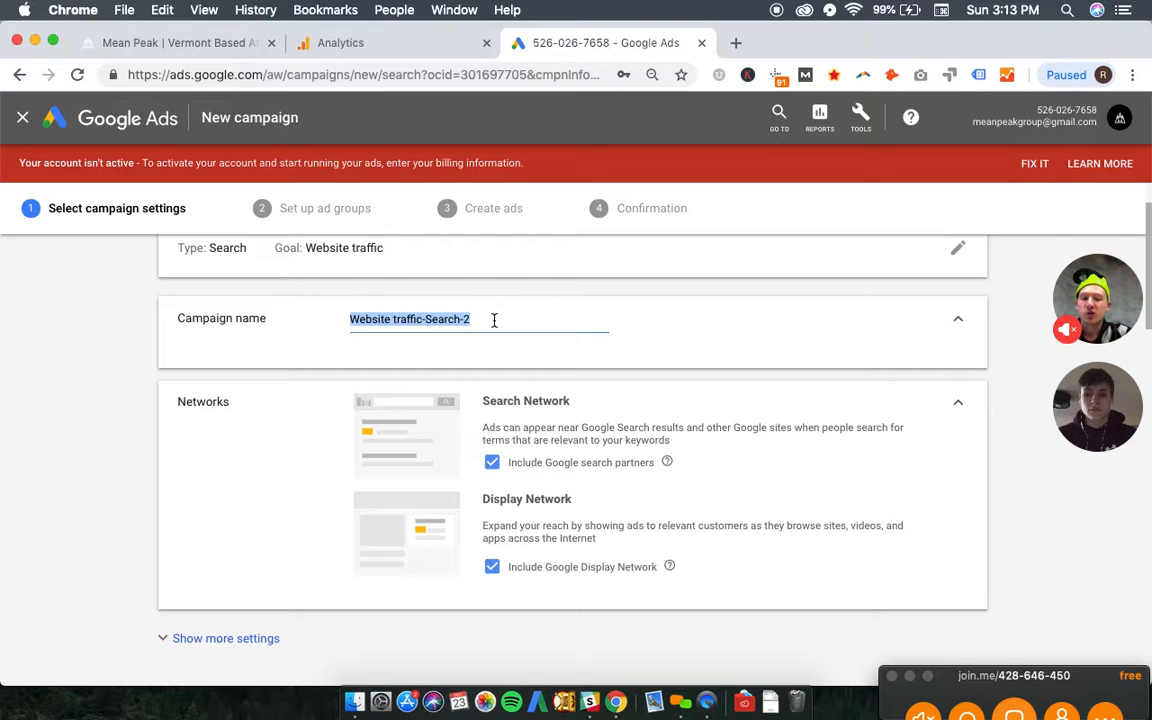
pyautogui.click(490, 569)
pyautogui.tripleClick(493, 320)
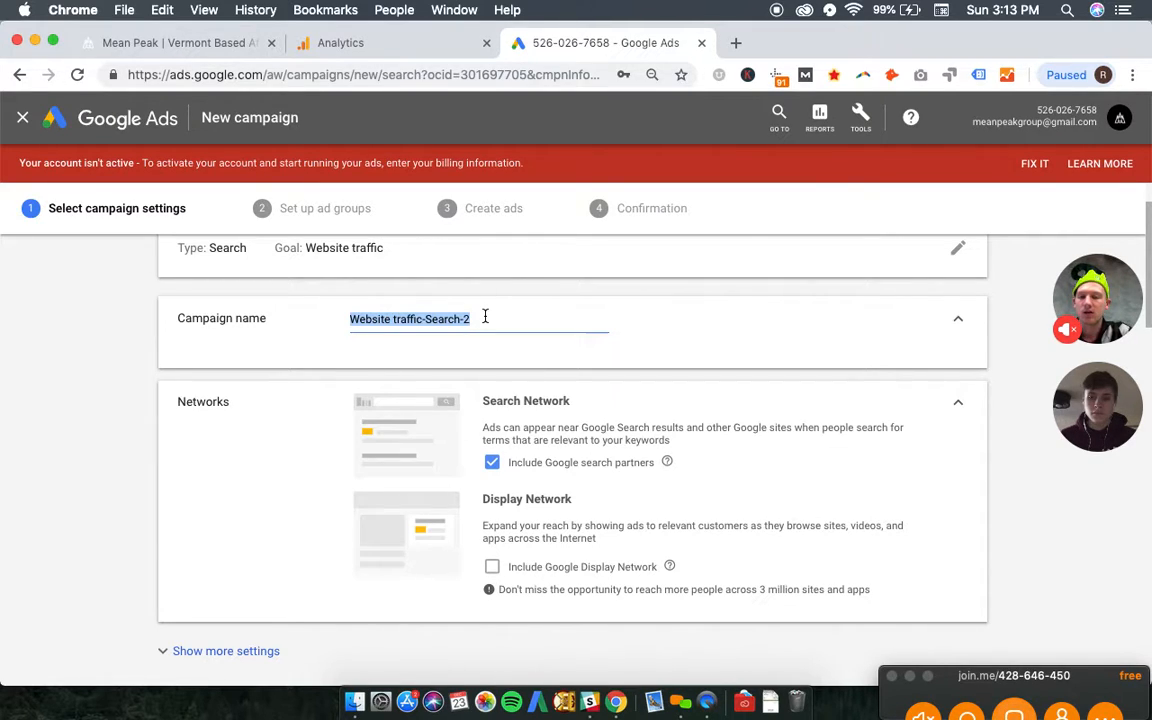
pyautogui.write('Se')
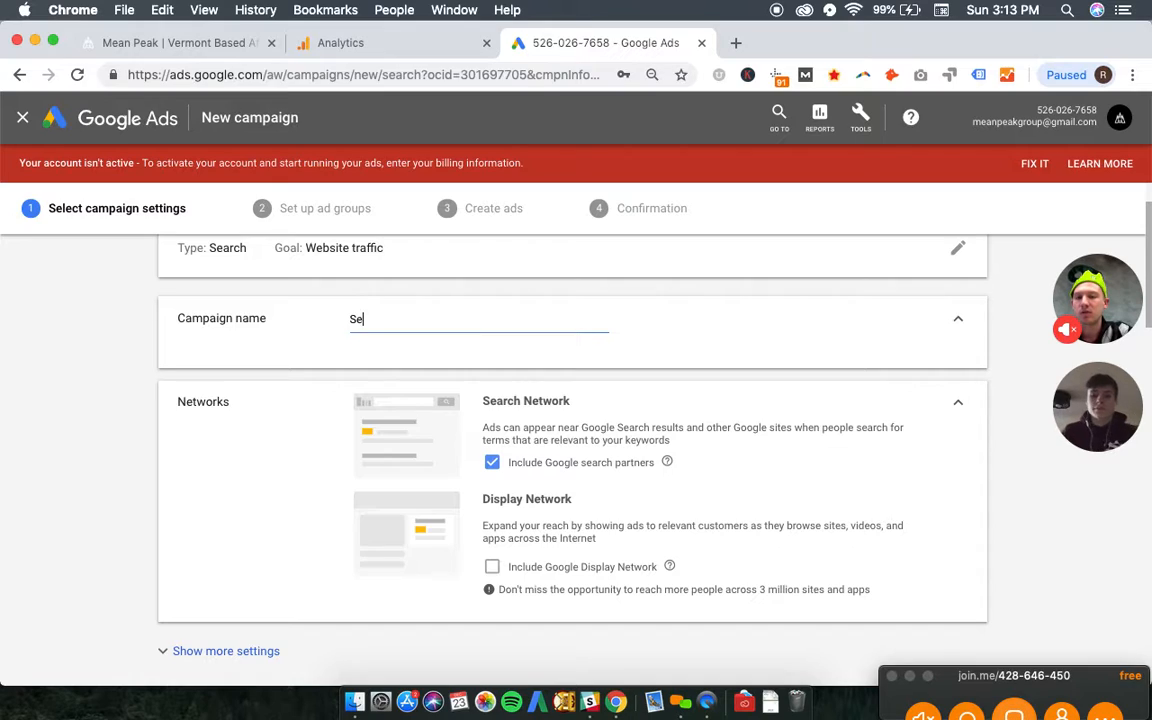
pyautogui.write('arch_Alpha')
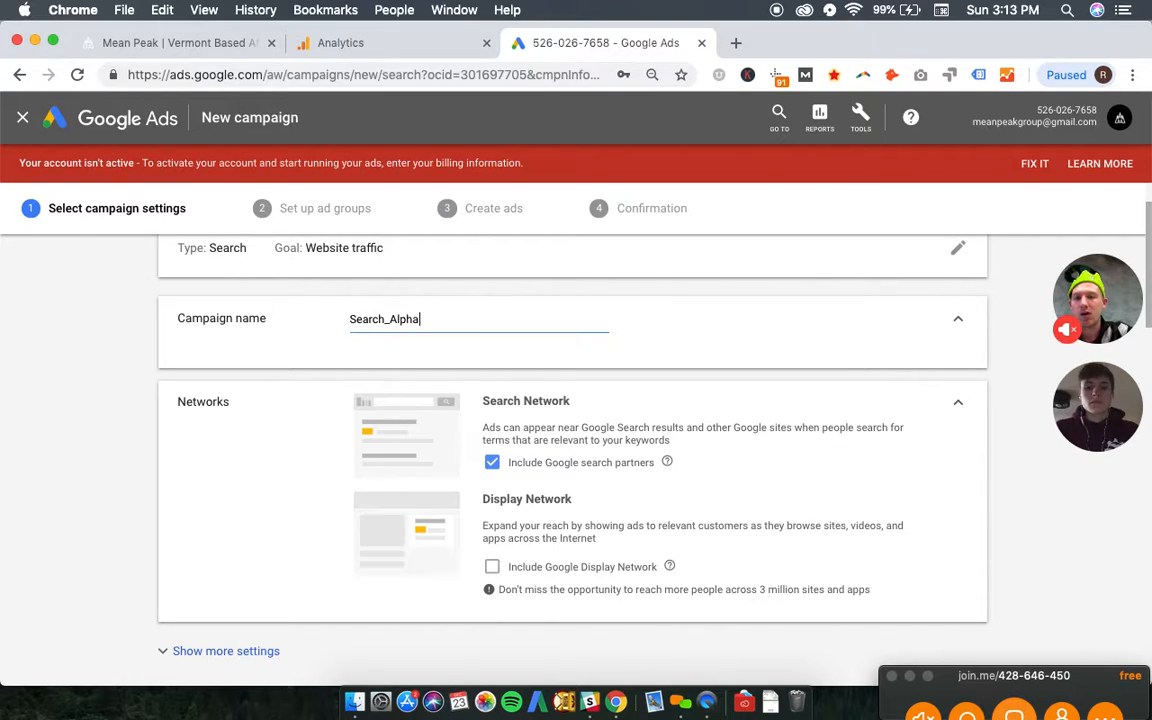
pyautogui.write('_MeanPeak')
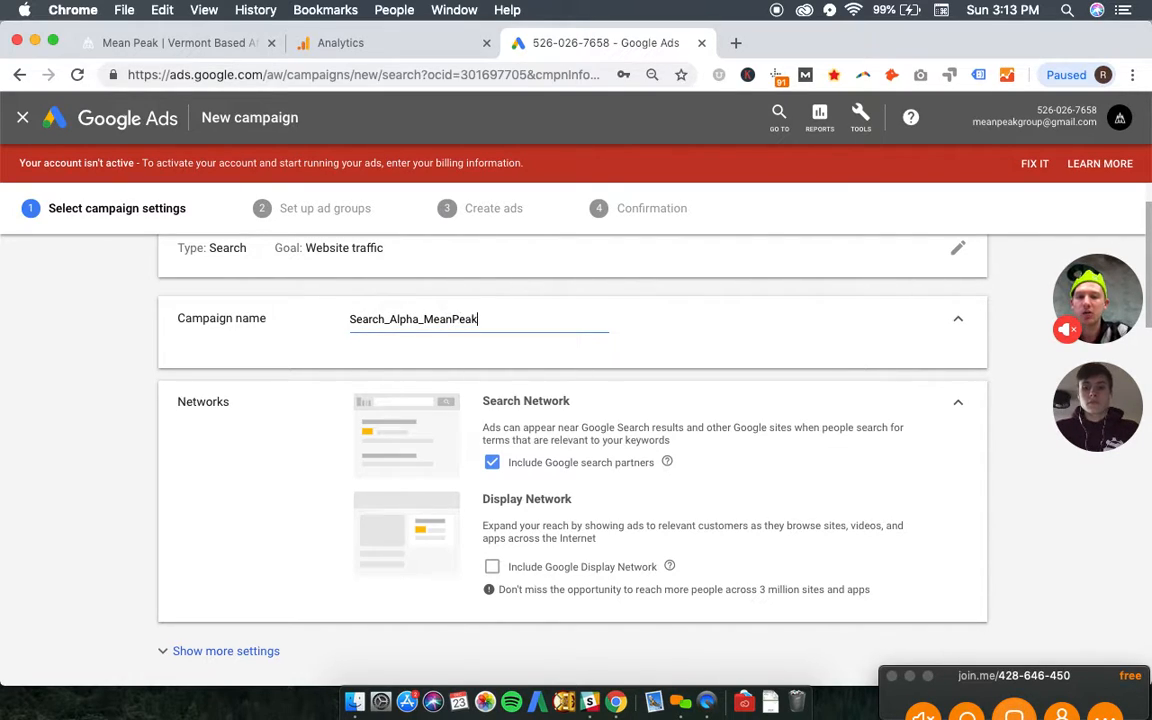
# - Expand the additional campaign settings beneath the Networks section
pyautogui.scroll(-5, 142, 382)
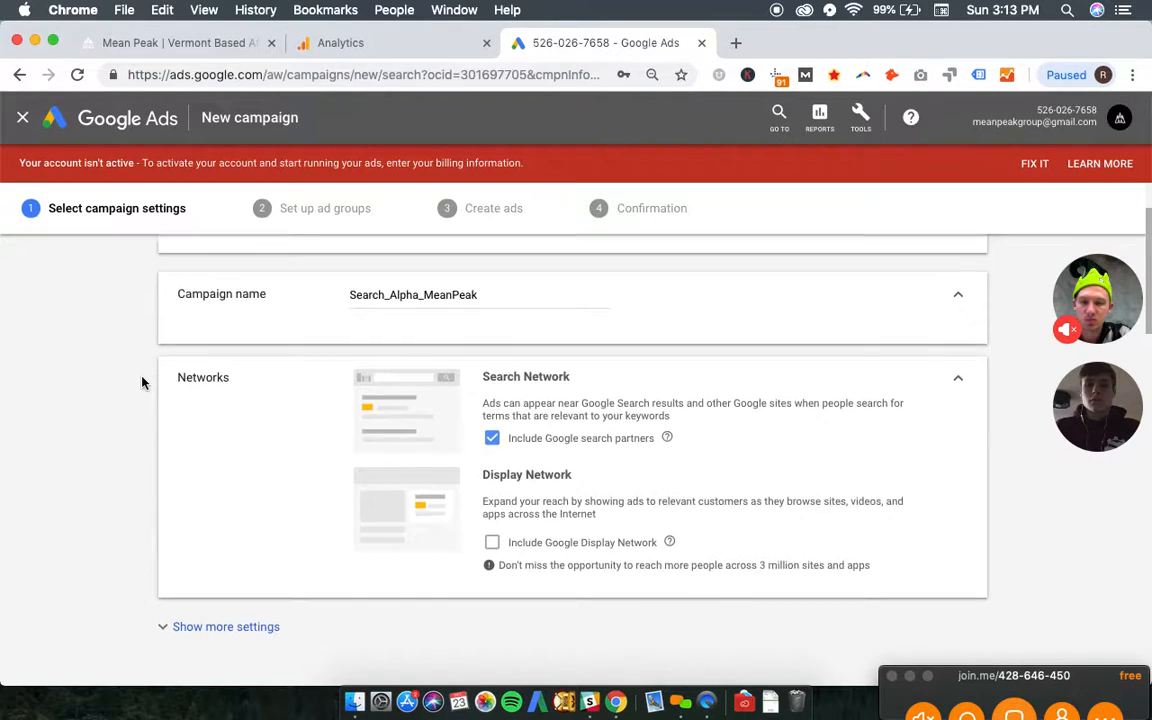
pyautogui.click(232, 459)
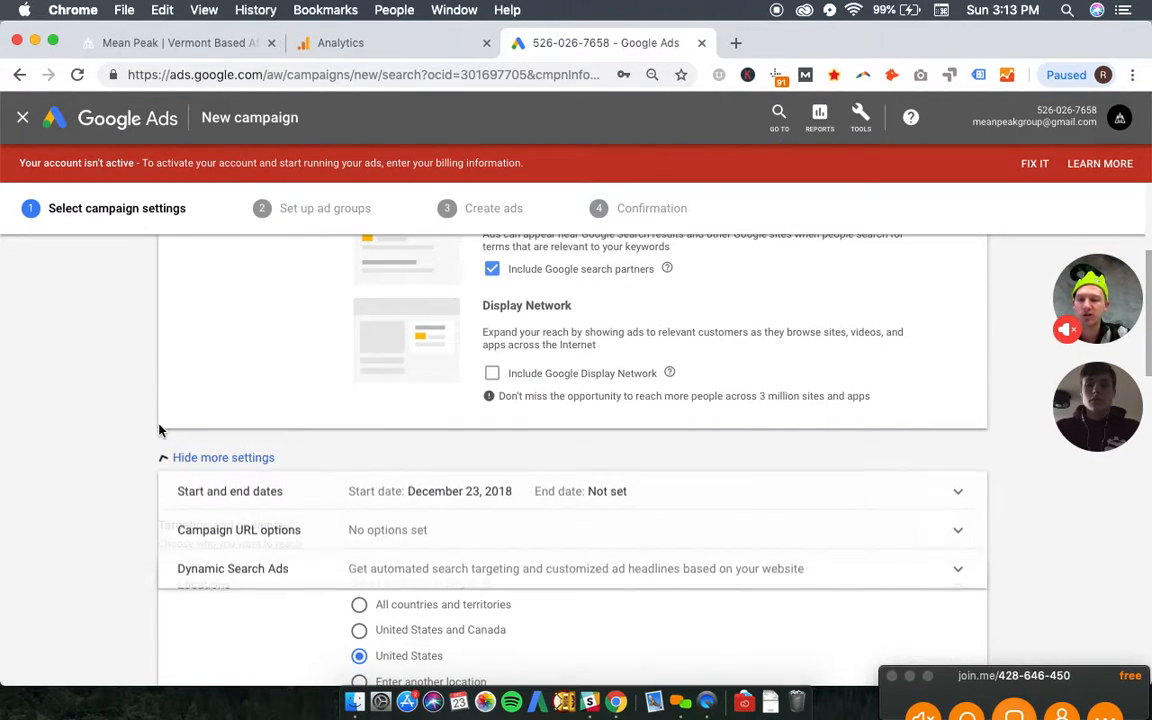
pyautogui.scroll(-1, 142, 470)
pyautogui.scroll(-6, 142, 492)
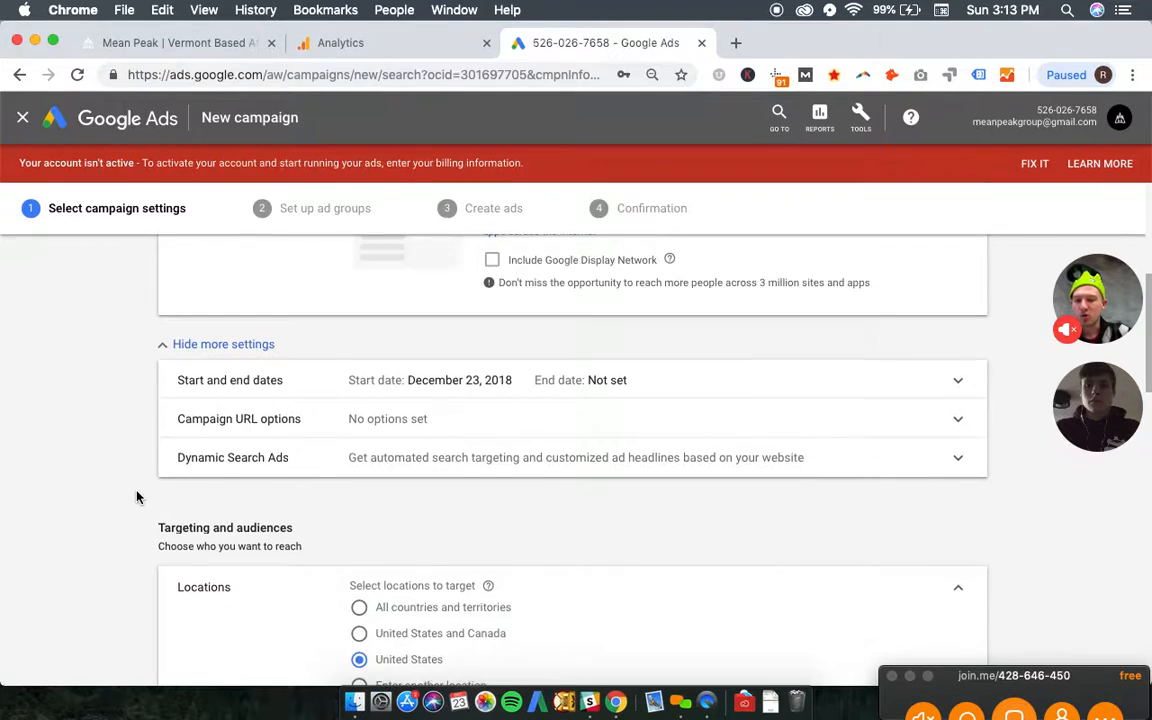
# - Target the states of Vermont and New Hampshire in the campaign's locations
pyautogui.click(501, 498)
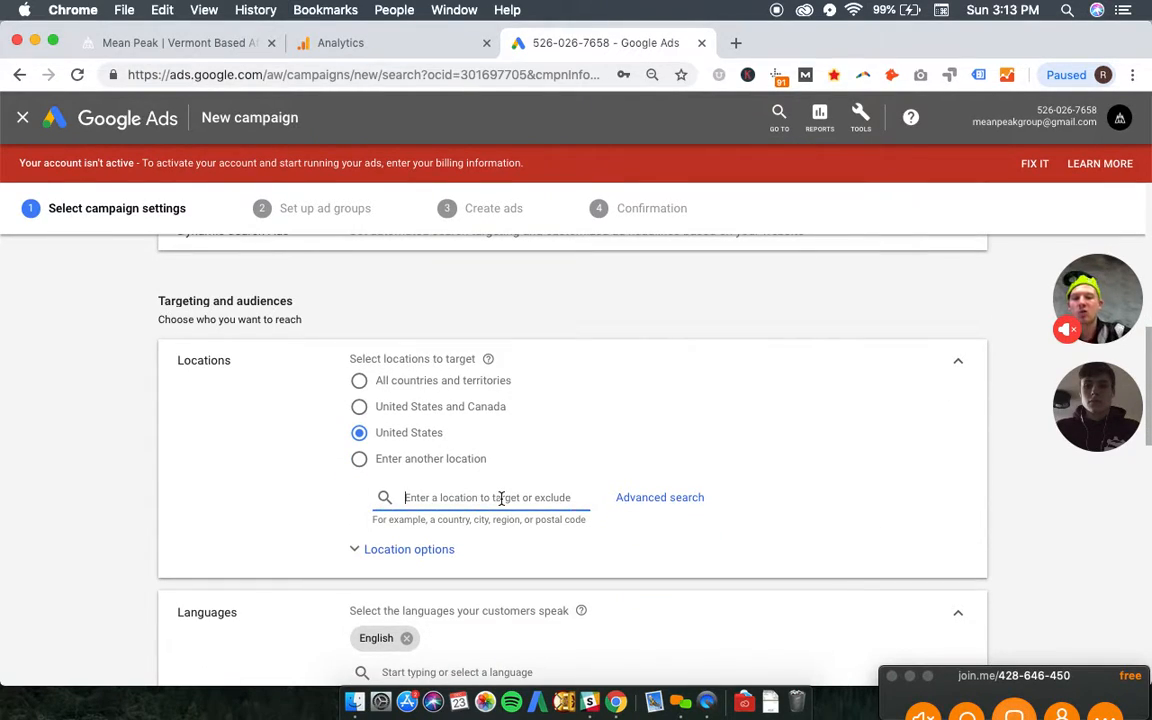
pyautogui.write('vermont')
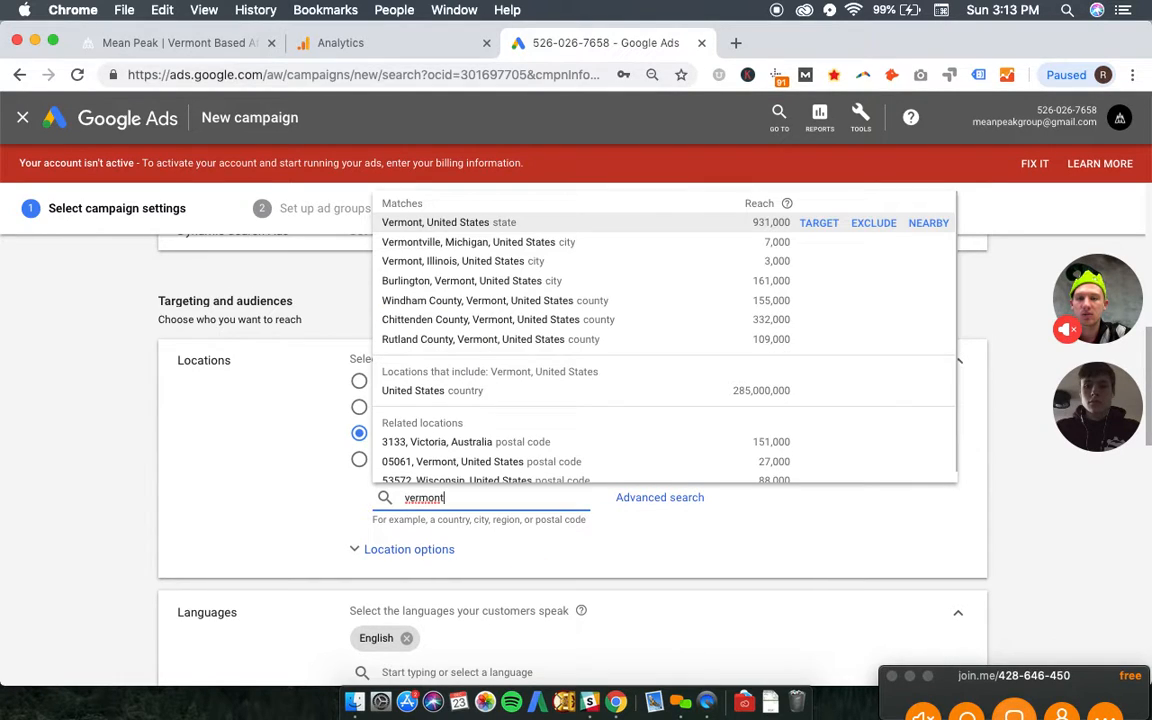
pyautogui.press('Return')
pyautogui.write('new han')
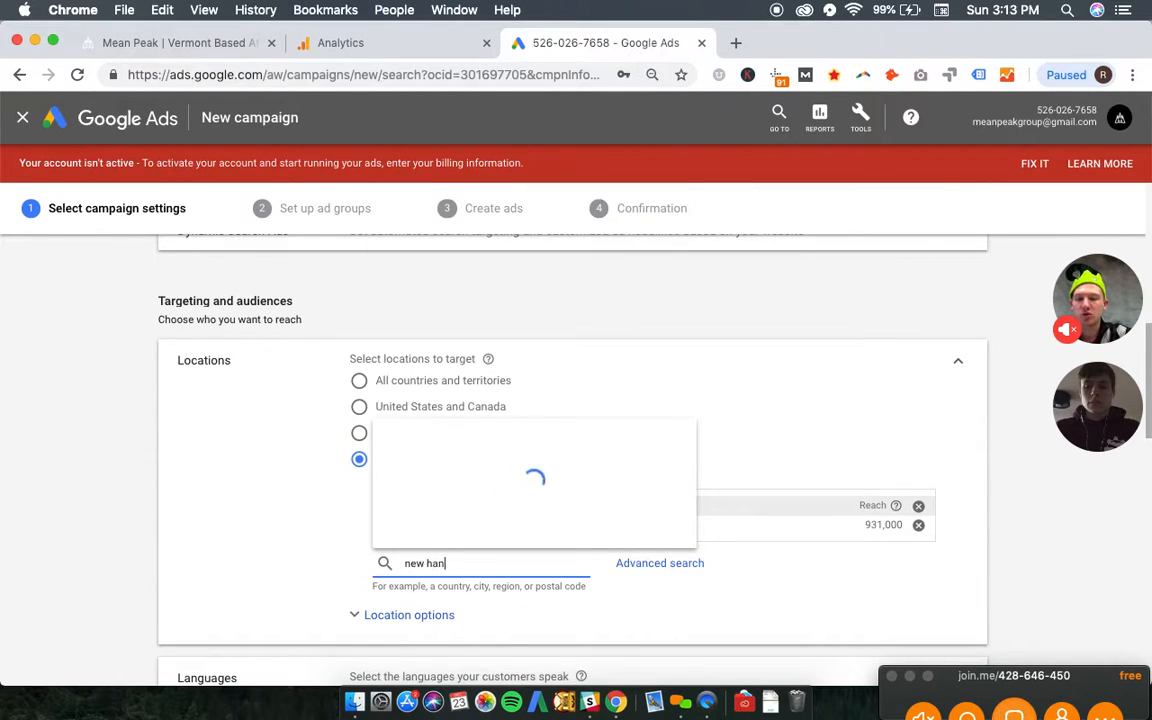
pyautogui.press('BackSpace')
pyautogui.write('mp')
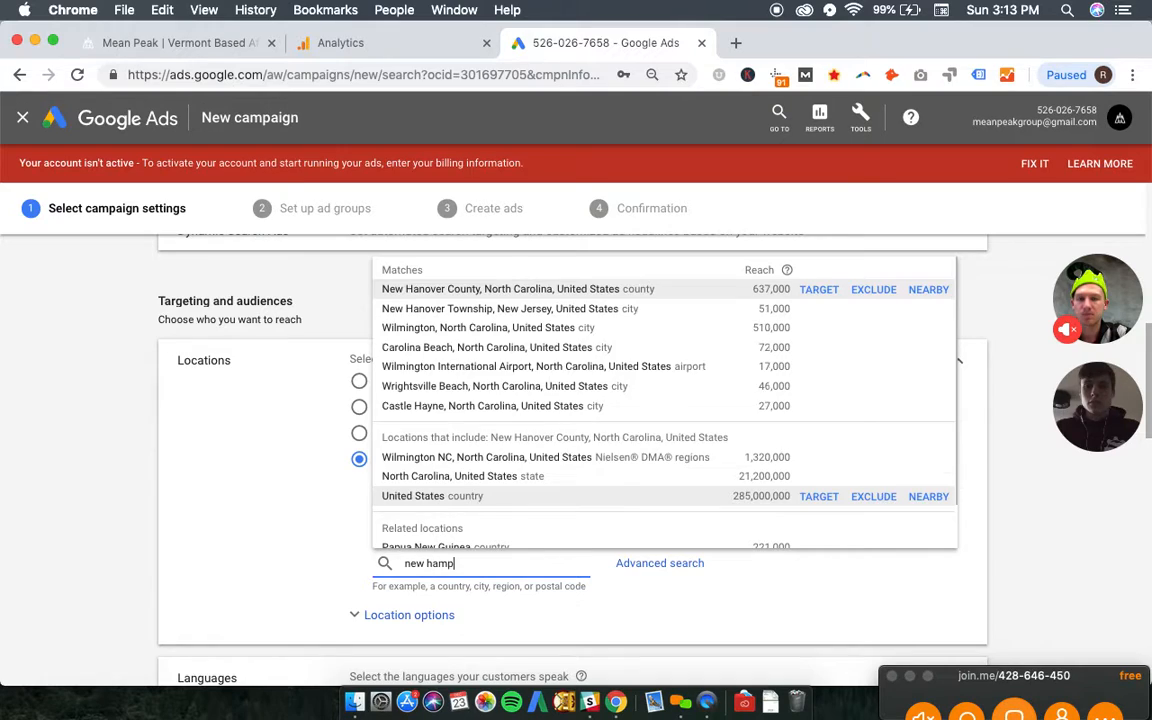
pyautogui.write('sh')
pyautogui.press('Return')
# - Add the states of Massachusetts and Connecticut to the targeted locations
pyautogui.write('massach')
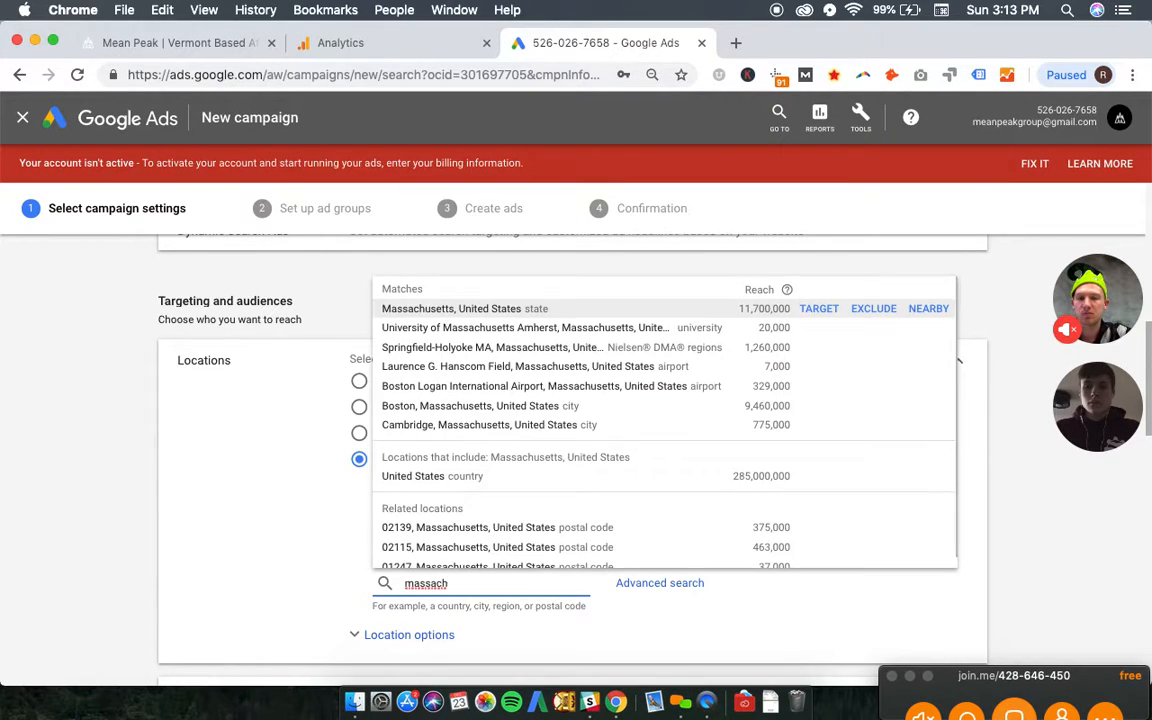
pyautogui.press('Return')
pyautogui.write('conne')
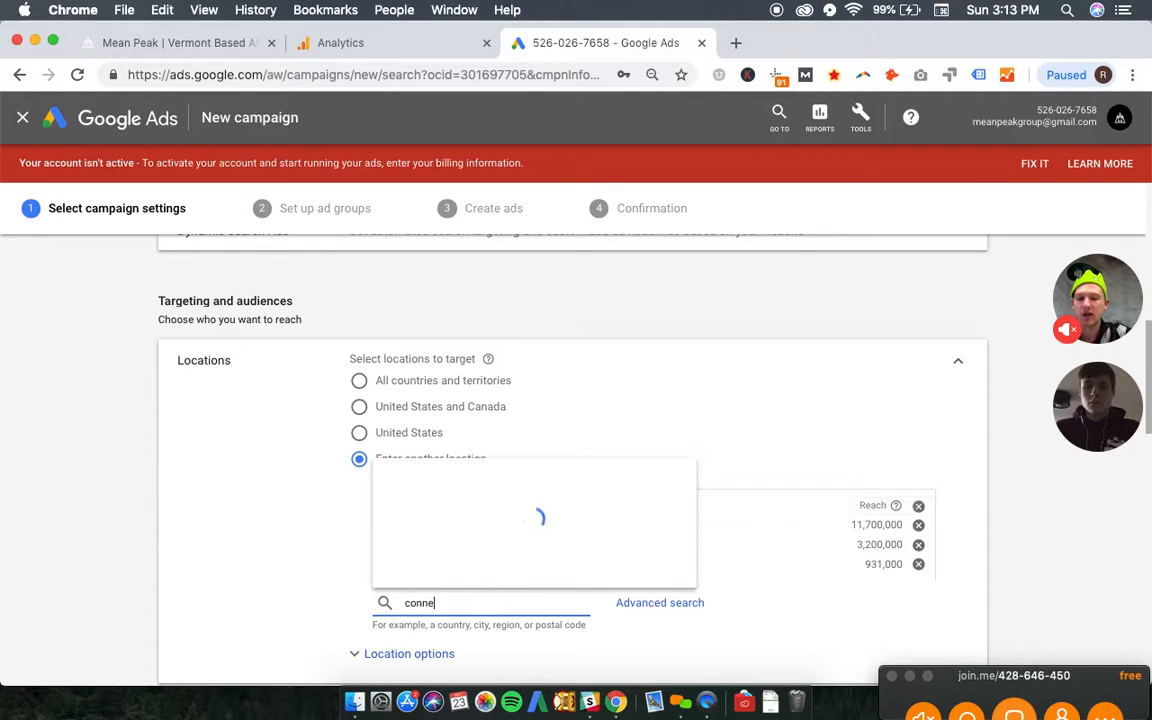
pyautogui.press('Return')
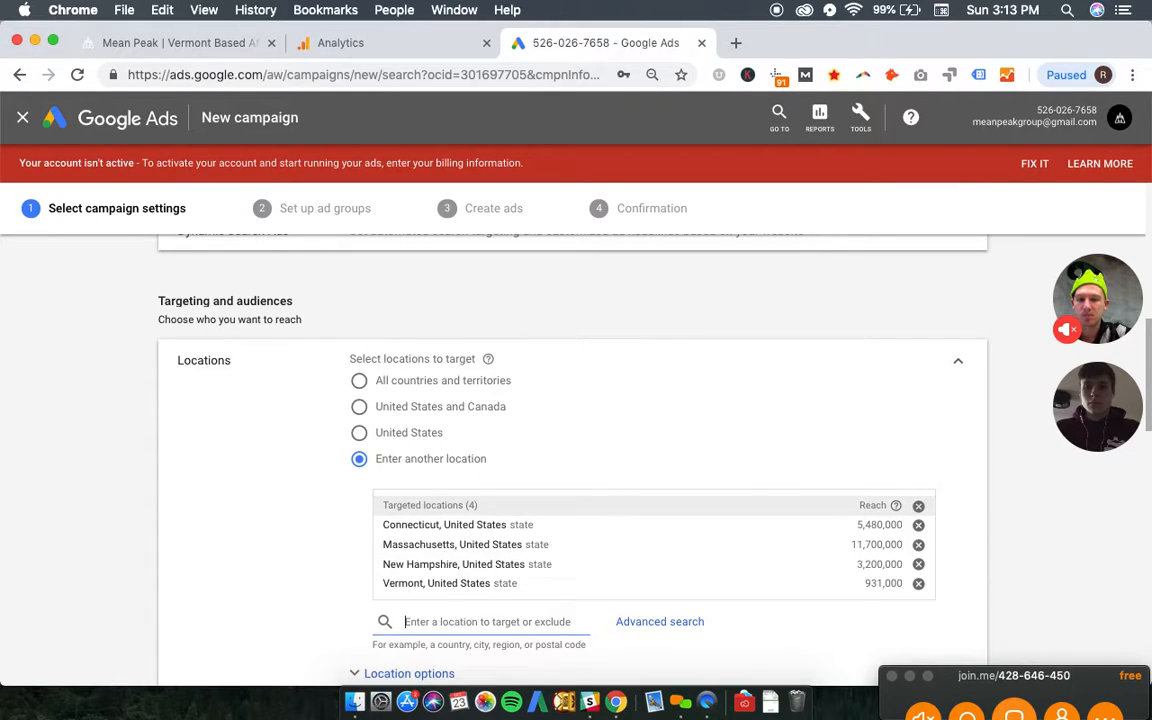
# - Set the campaign's average daily budget to $3
pyautogui.scroll(-1, 506, 571)
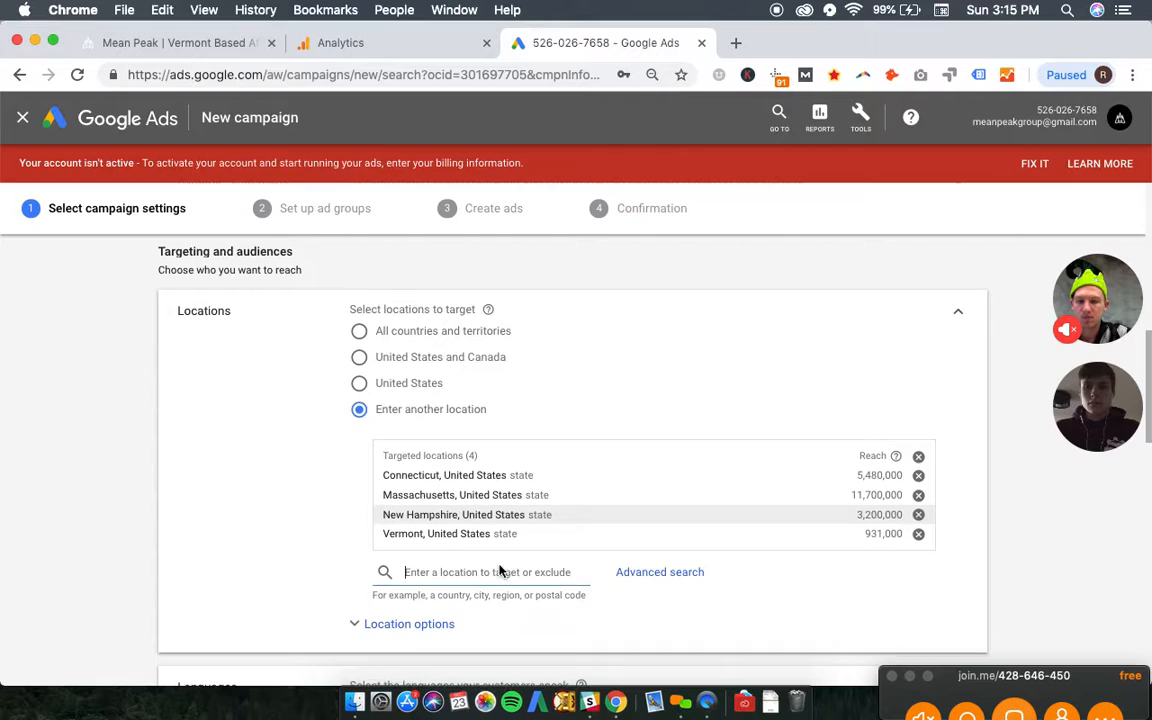
pyautogui.scroll(-8, 307, 554)
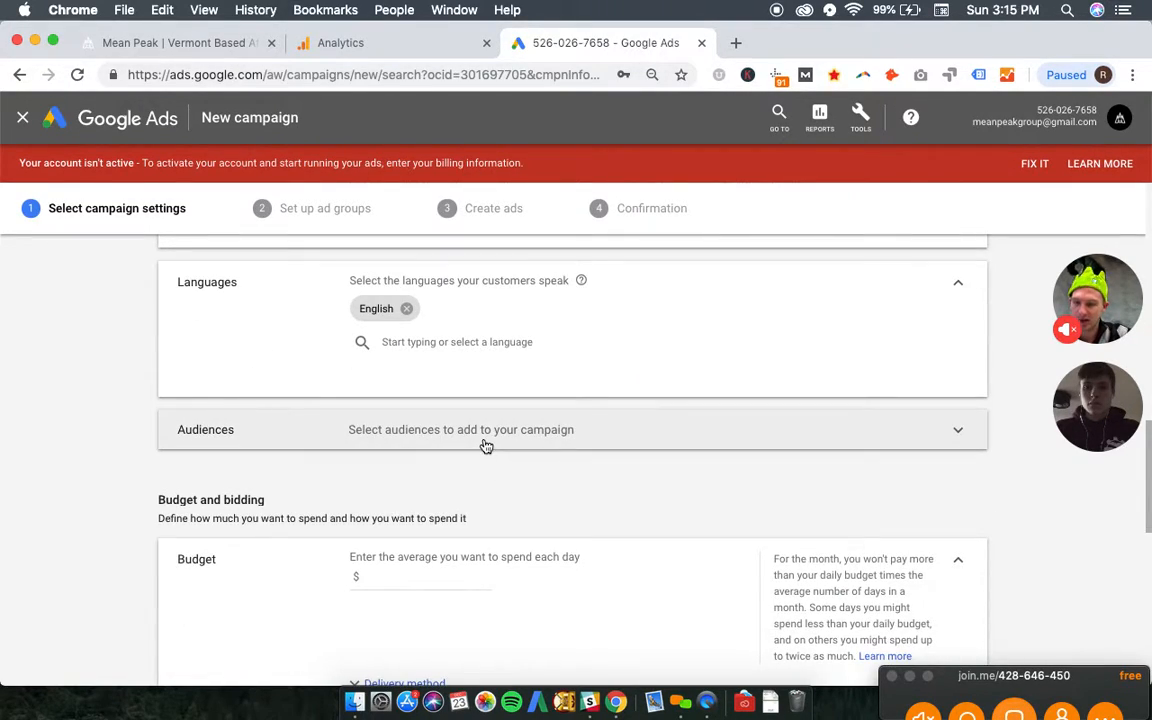
pyautogui.scroll(-4, 221, 432)
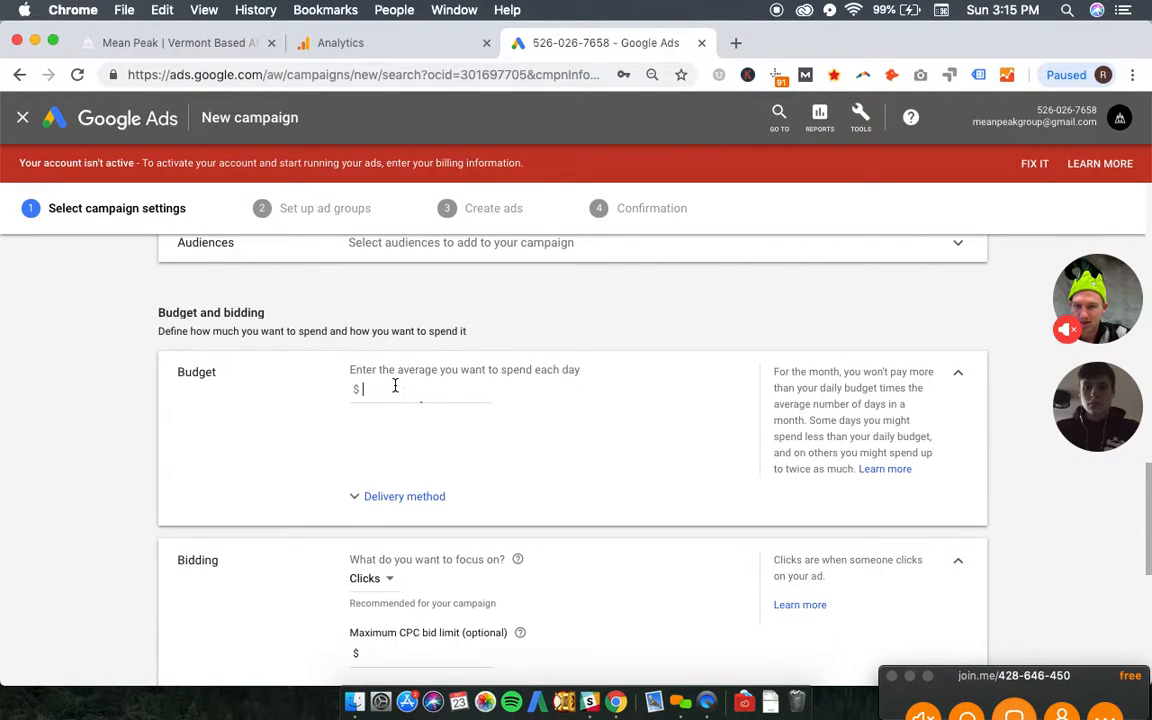
pyautogui.click(395, 388)
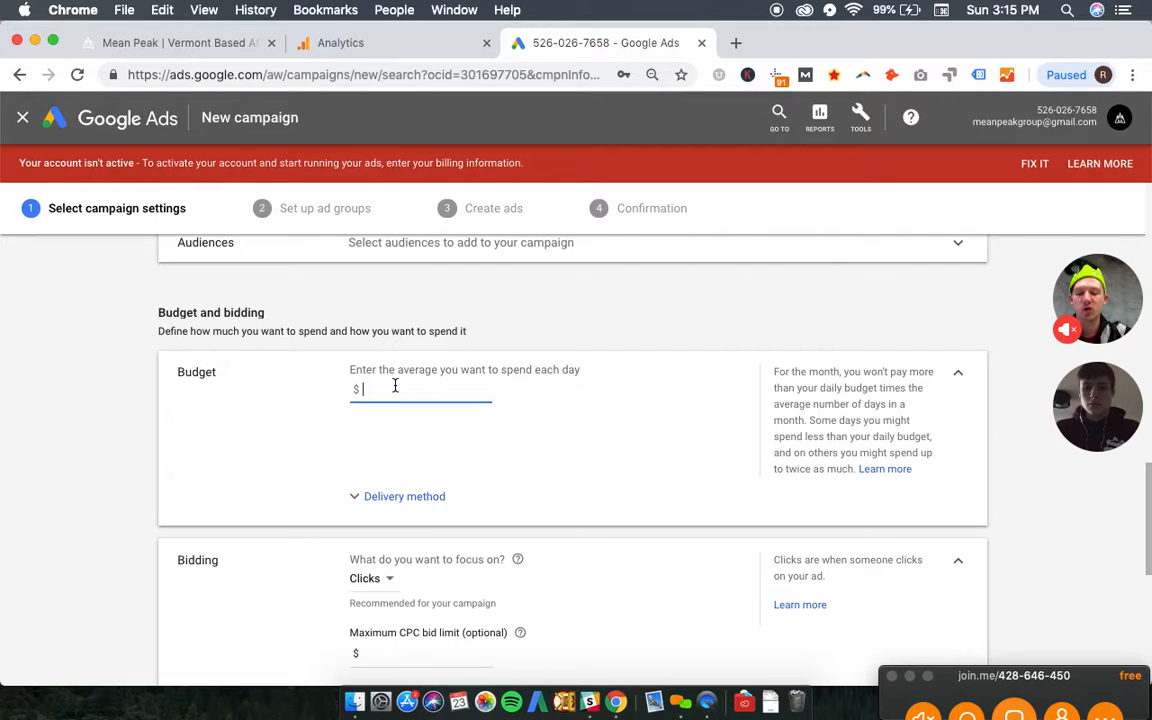
pyautogui.write('33')
pyautogui.press('BackSpace')
pyautogui.press('BackSpace')
pyautogui.click(139, 447)
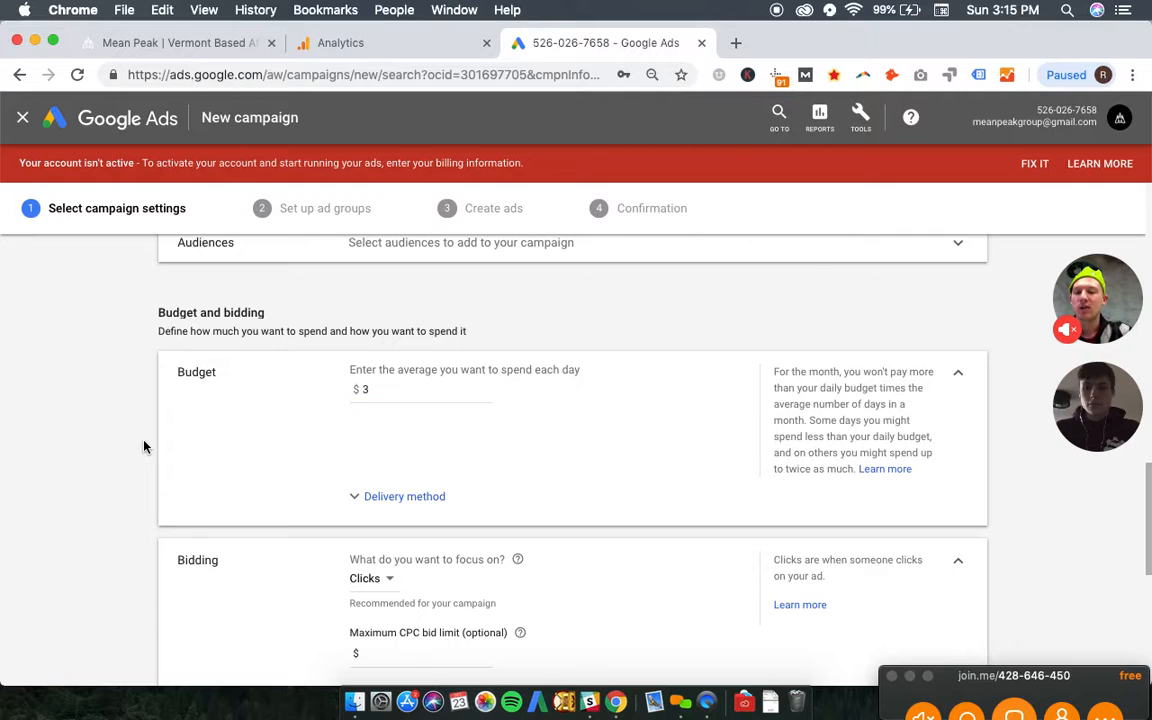
# - Keep Clicks as the bidding focus, and choose Enhanced CPC directly as the campaign's bid strategy
pyautogui.scroll(-3, 145, 440)
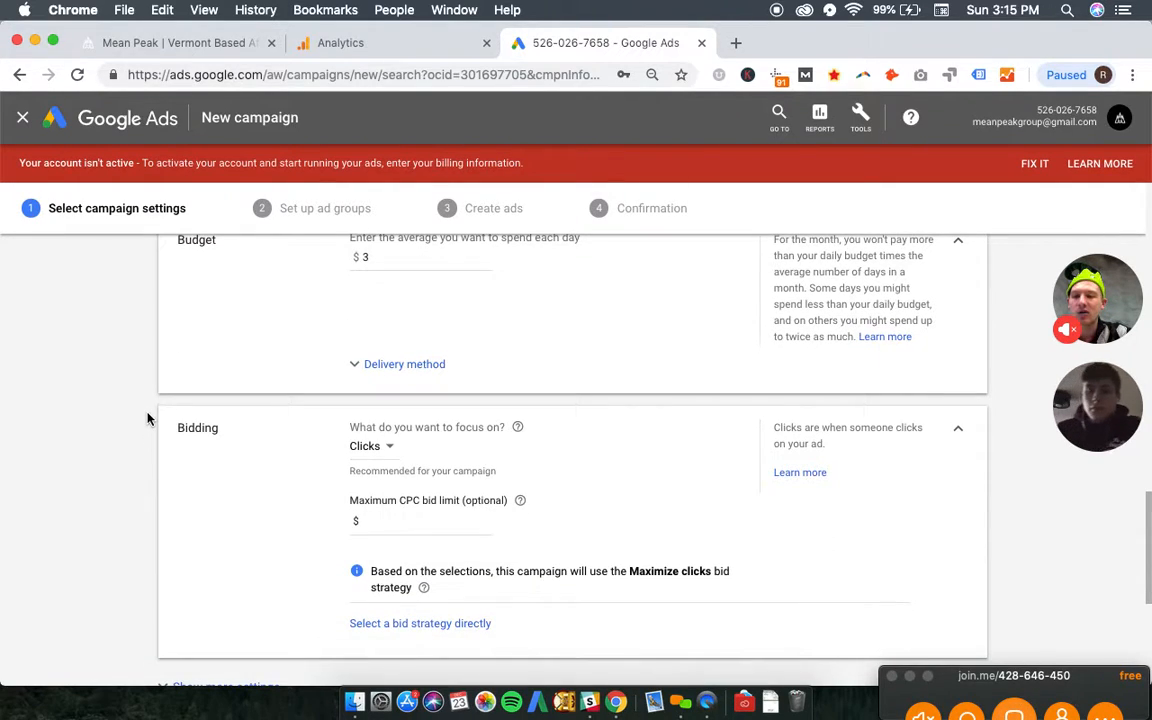
pyautogui.click(380, 449)
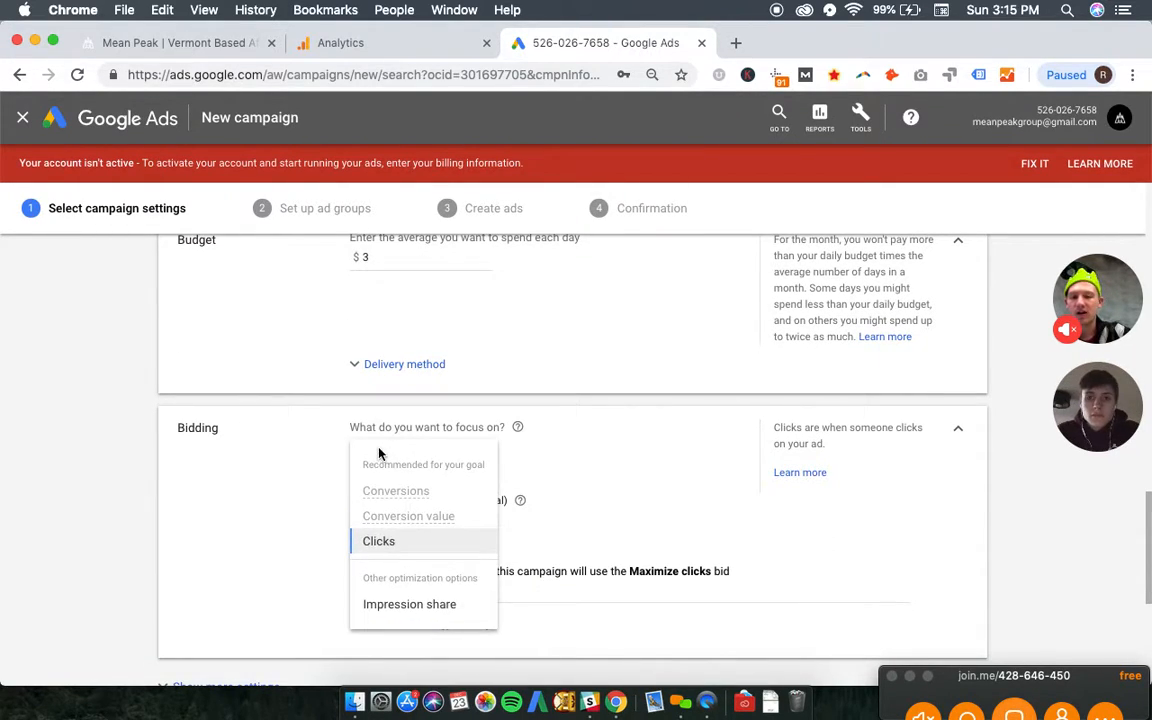
pyautogui.click(396, 552)
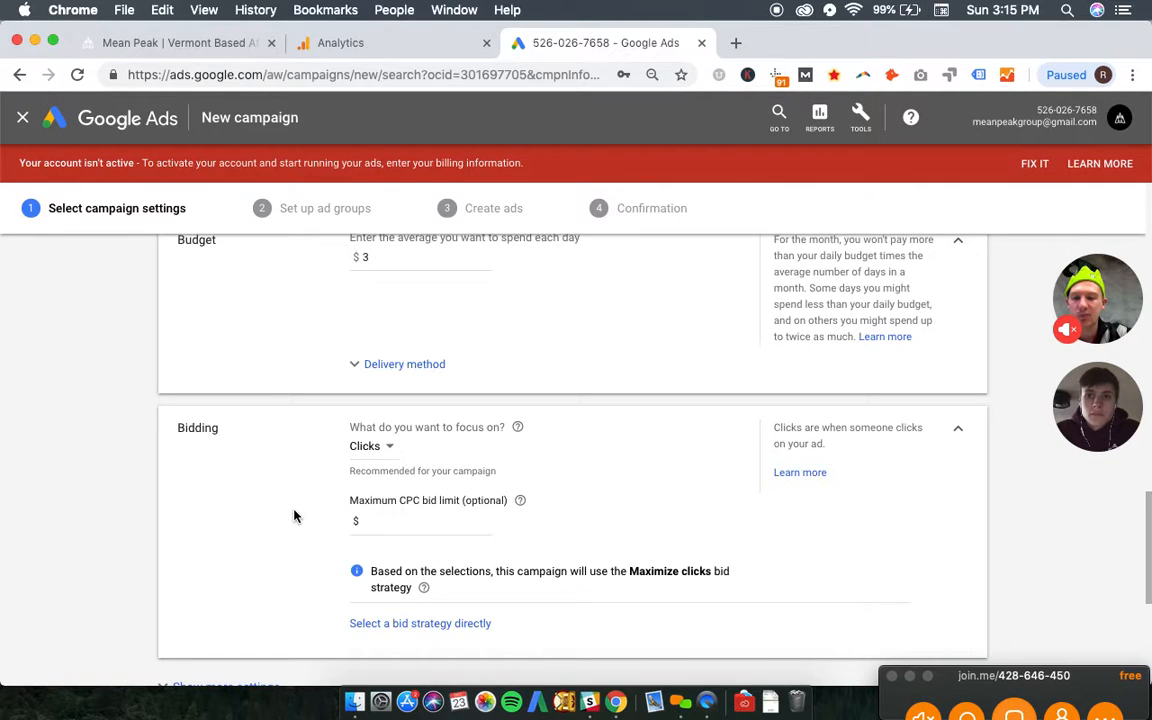
pyautogui.scroll(-2, 300, 470)
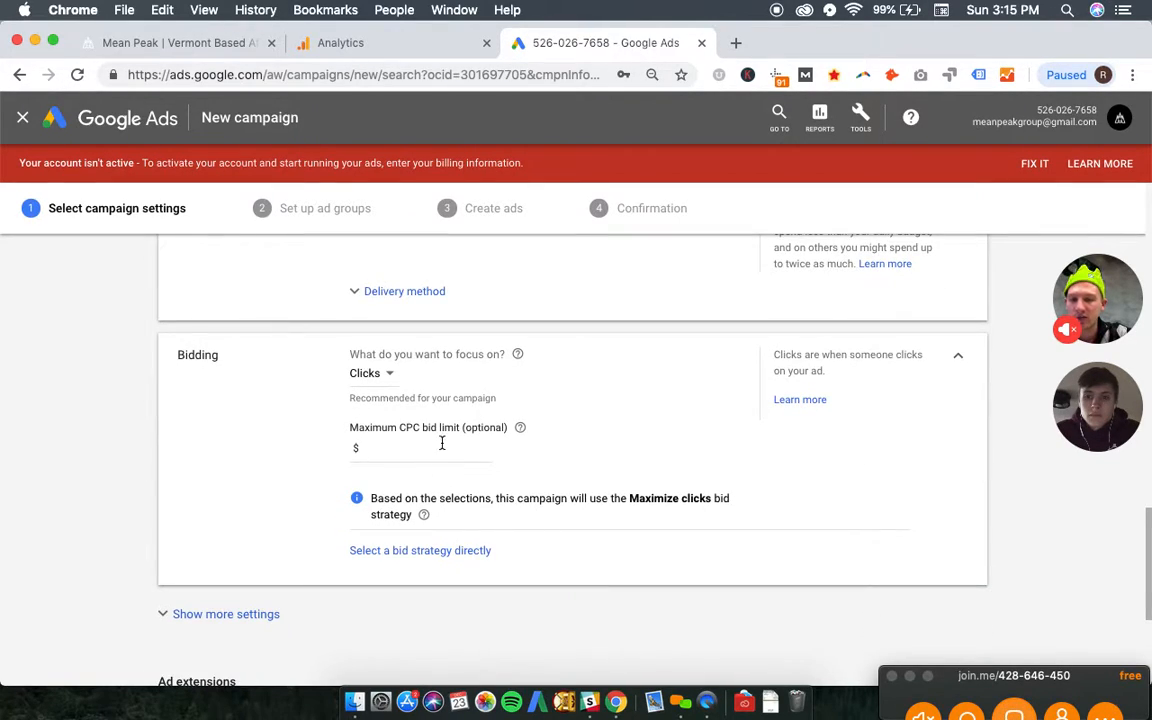
pyautogui.click(441, 443)
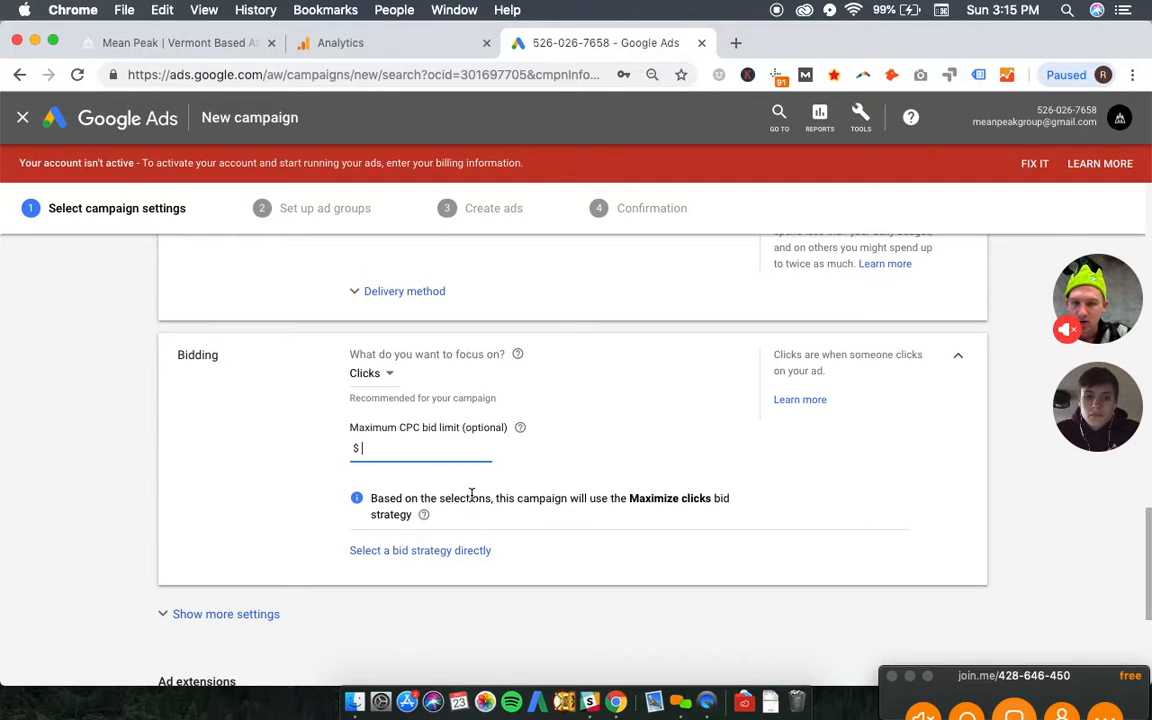
pyautogui.scroll(-1, 470, 493)
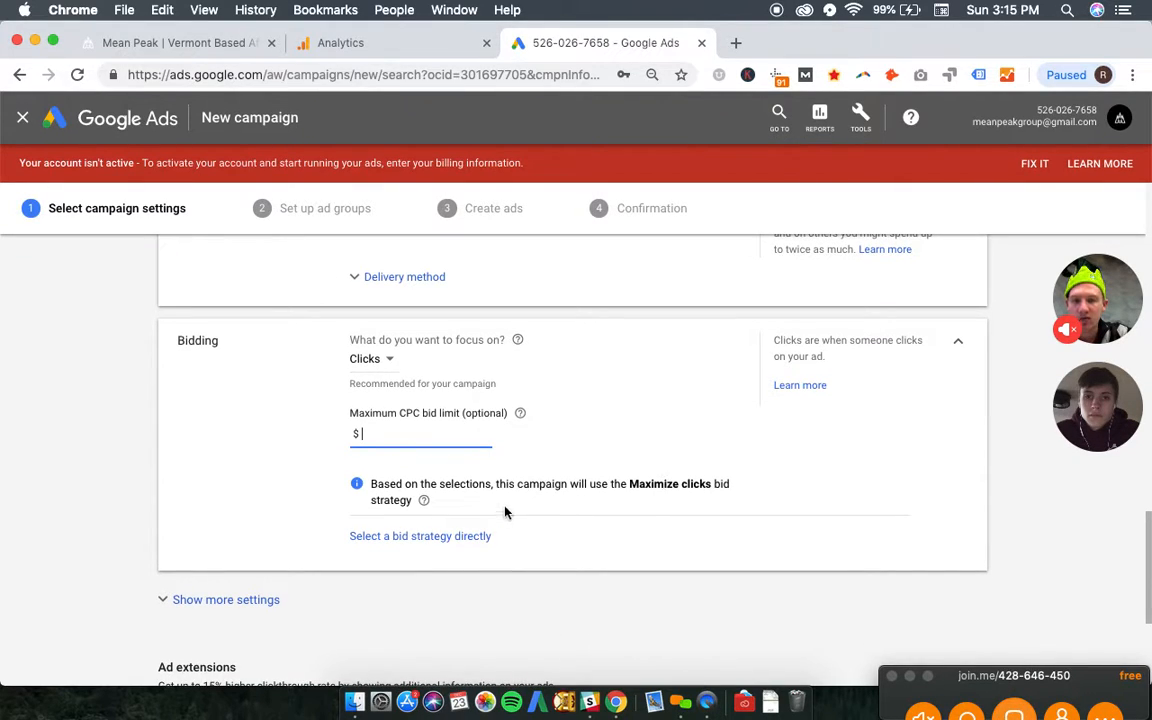
pyautogui.click(455, 537)
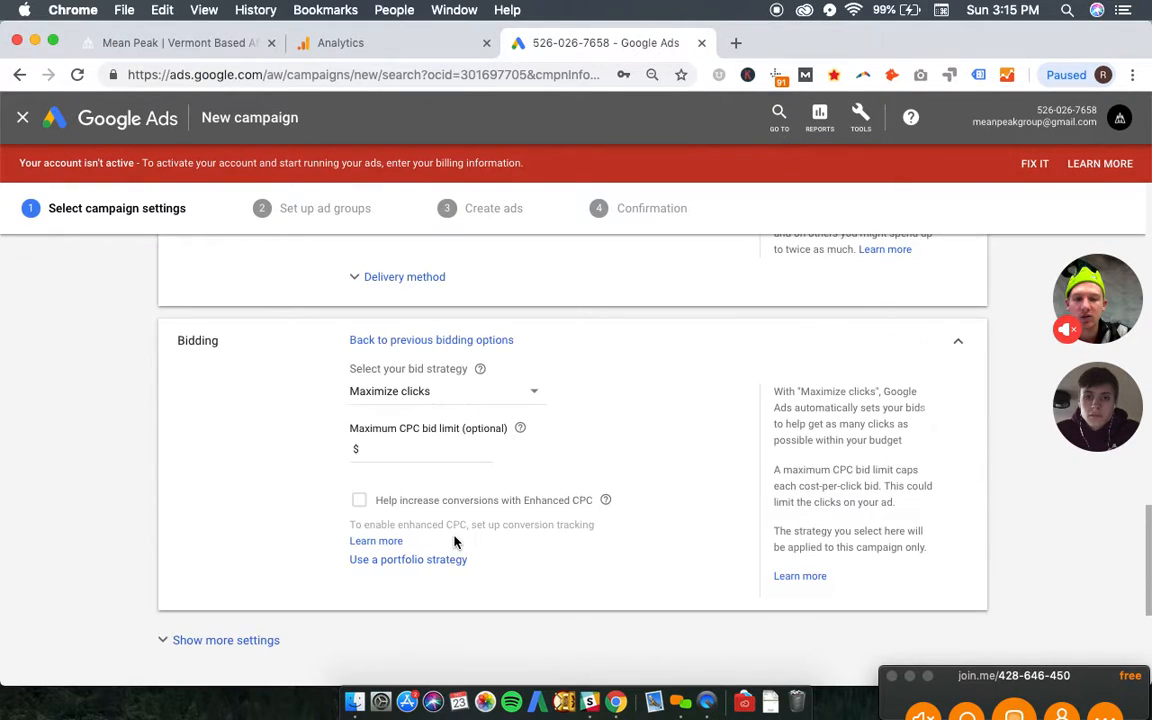
pyautogui.click(443, 405)
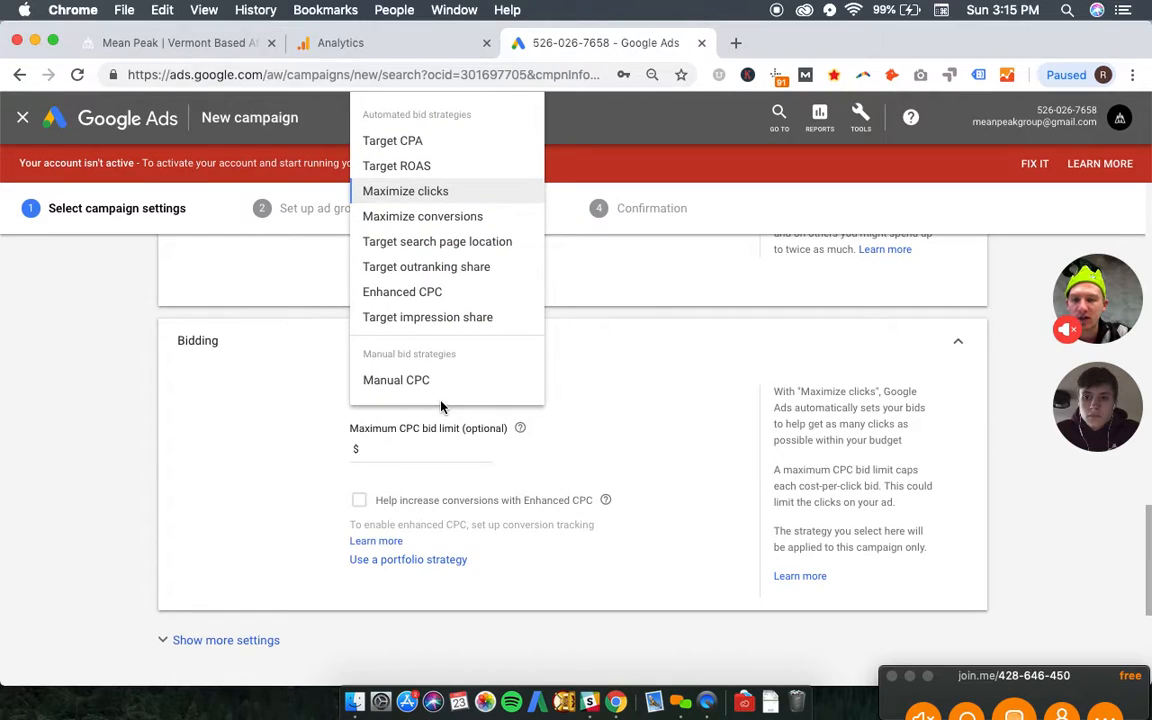
pyautogui.click(446, 292)
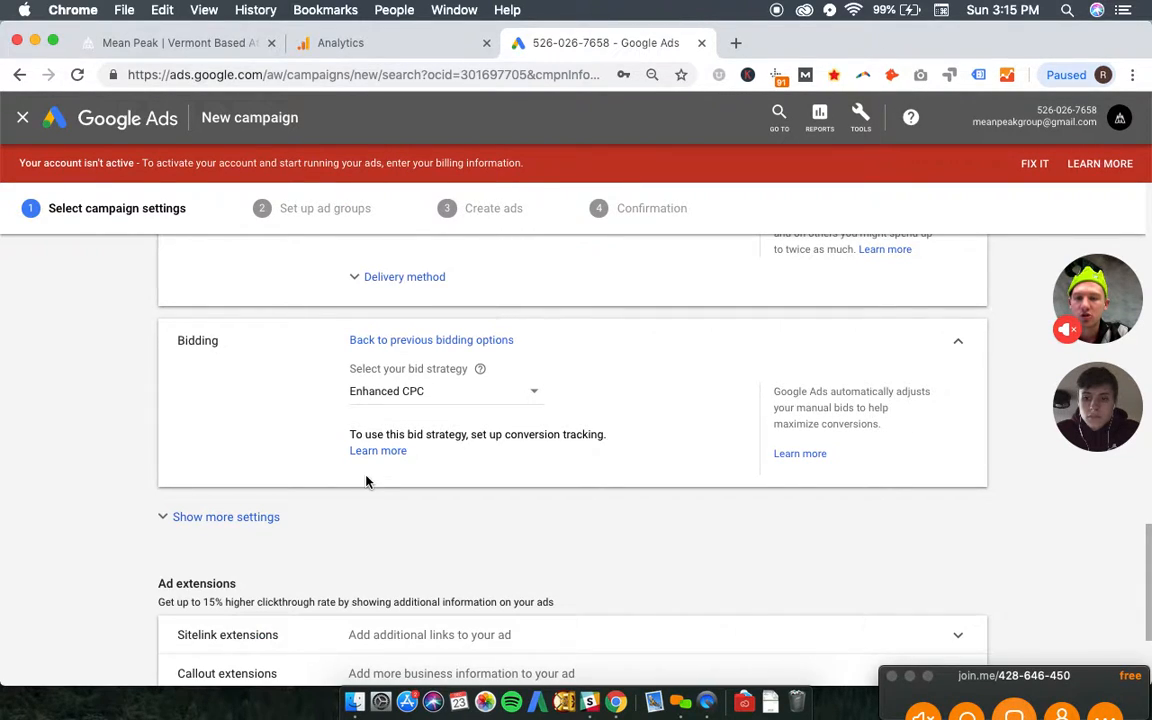
# - Expand the additional settings below Bidding to show the ad schedule and ad rotation
pyautogui.scroll(-2, 328, 427)
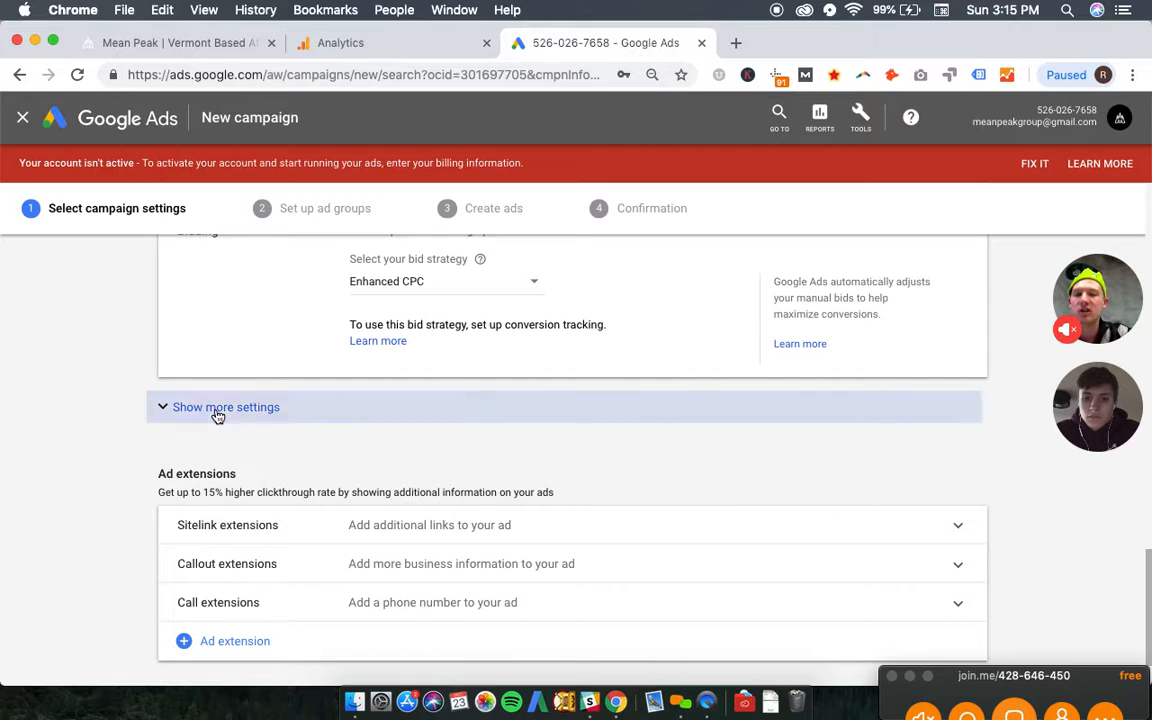
pyautogui.click(216, 410)
pyautogui.scroll(1, 421, 363)
pyautogui.scroll(-2, 421, 363)
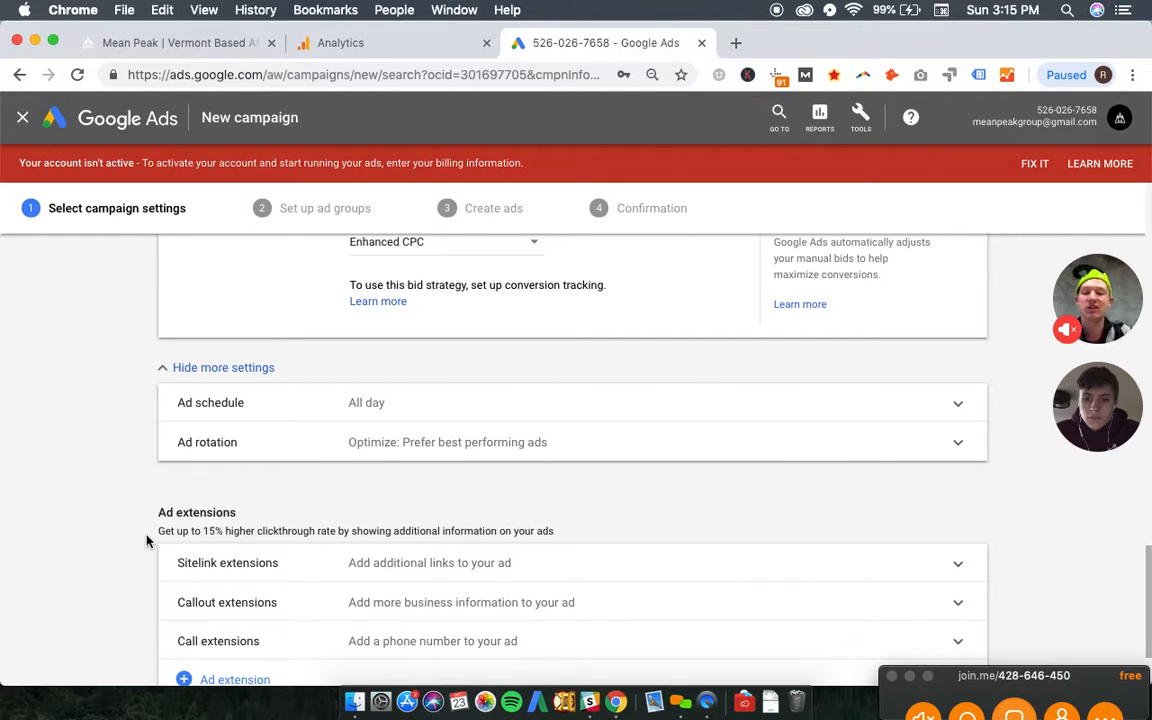
# - Add all existing sitelink extensions to the campaign, including Case Studies, Contact Us and Web Design & Development
pyautogui.scroll(-2, 146, 541)
pyautogui.click(512, 491)
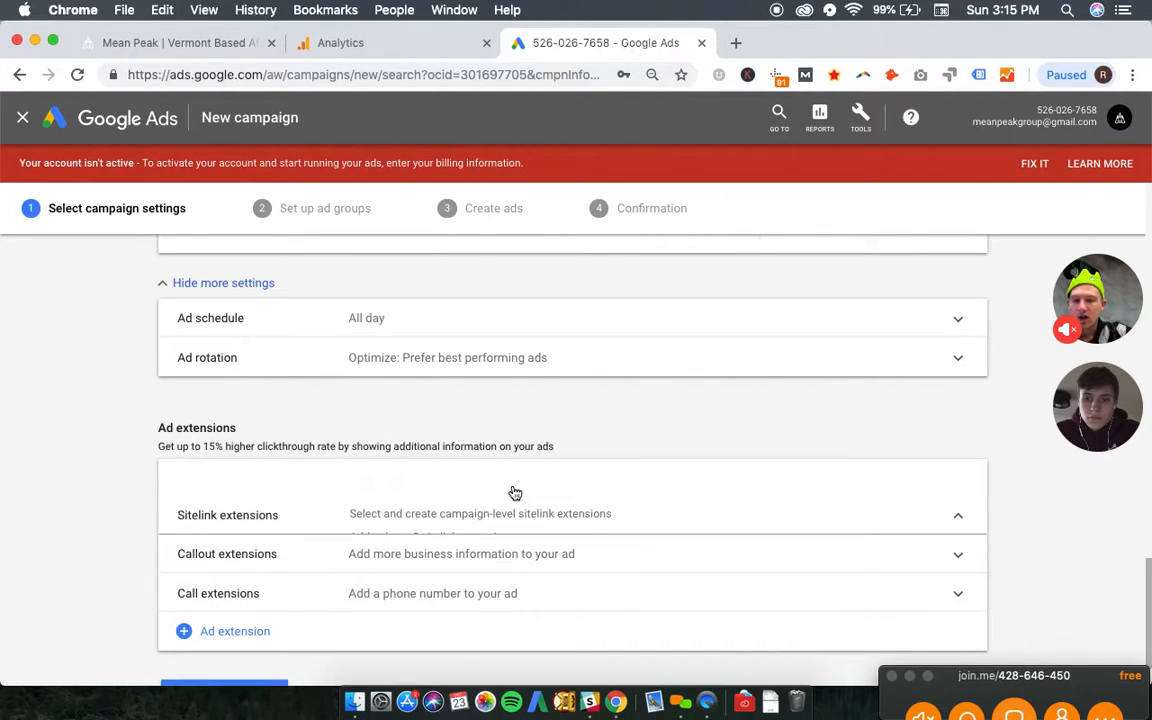
pyautogui.scroll(-5, 515, 493)
pyautogui.scroll(1, 446, 432)
pyautogui.click(378, 292)
pyautogui.scroll(-1, 265, 435)
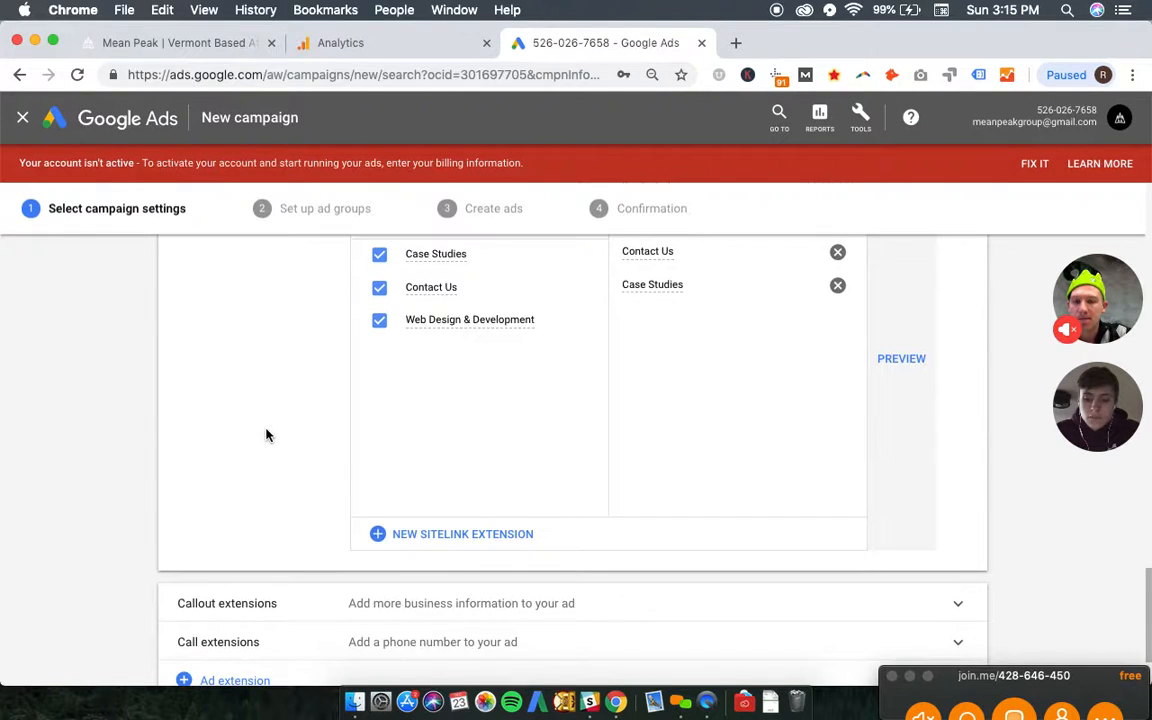
# - Add all existing callout extensions, including UX/UI Specialist and Wordpress Expert, and try to save the campaign settings
pyautogui.click(329, 605)
pyautogui.scroll(-12, 345, 560)
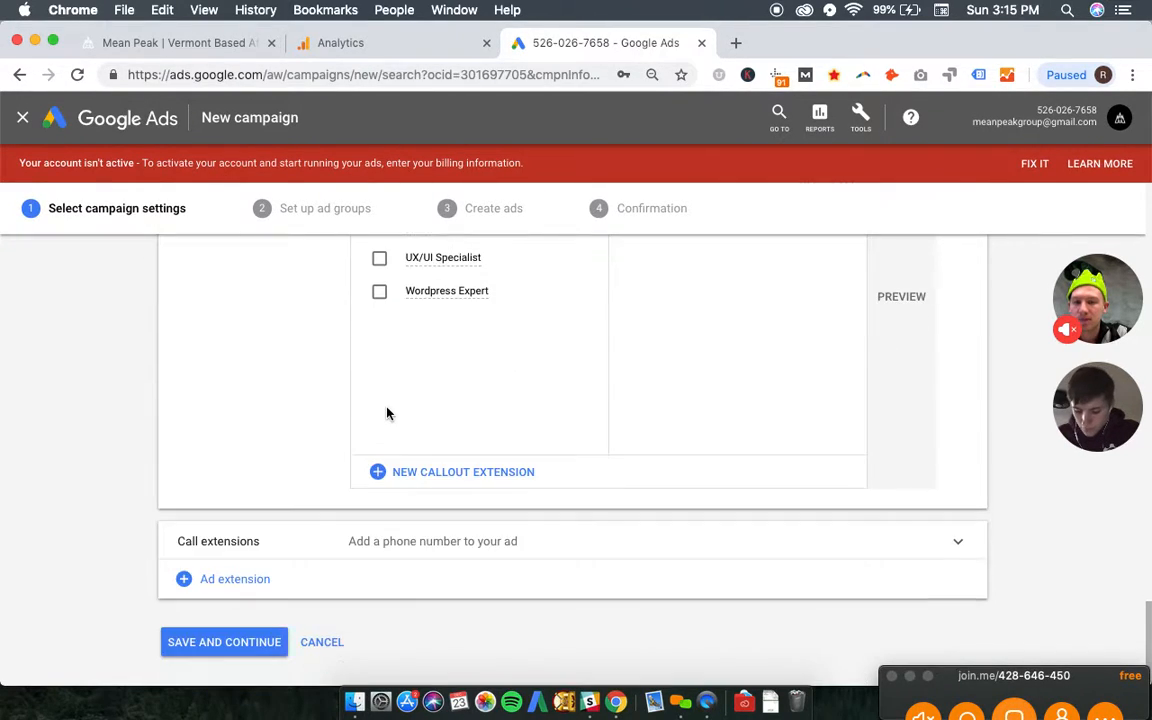
pyautogui.scroll(2, 388, 413)
pyautogui.click(380, 276)
pyautogui.scroll(-2, 153, 368)
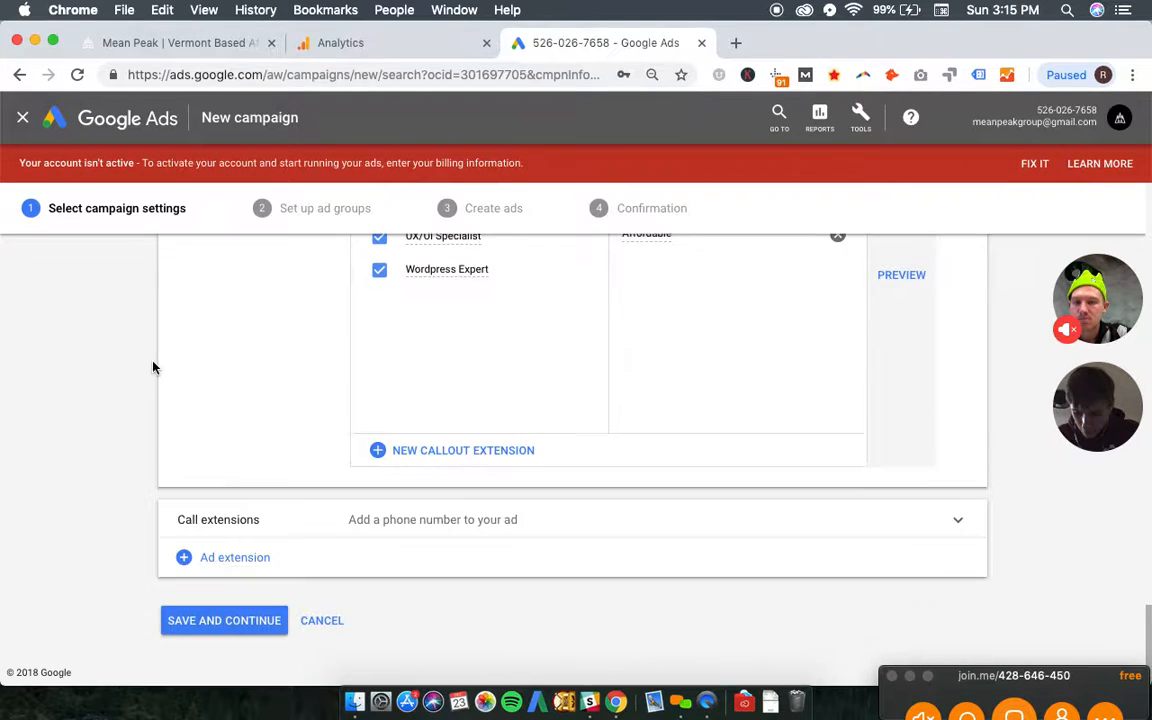
pyautogui.click(195, 624)
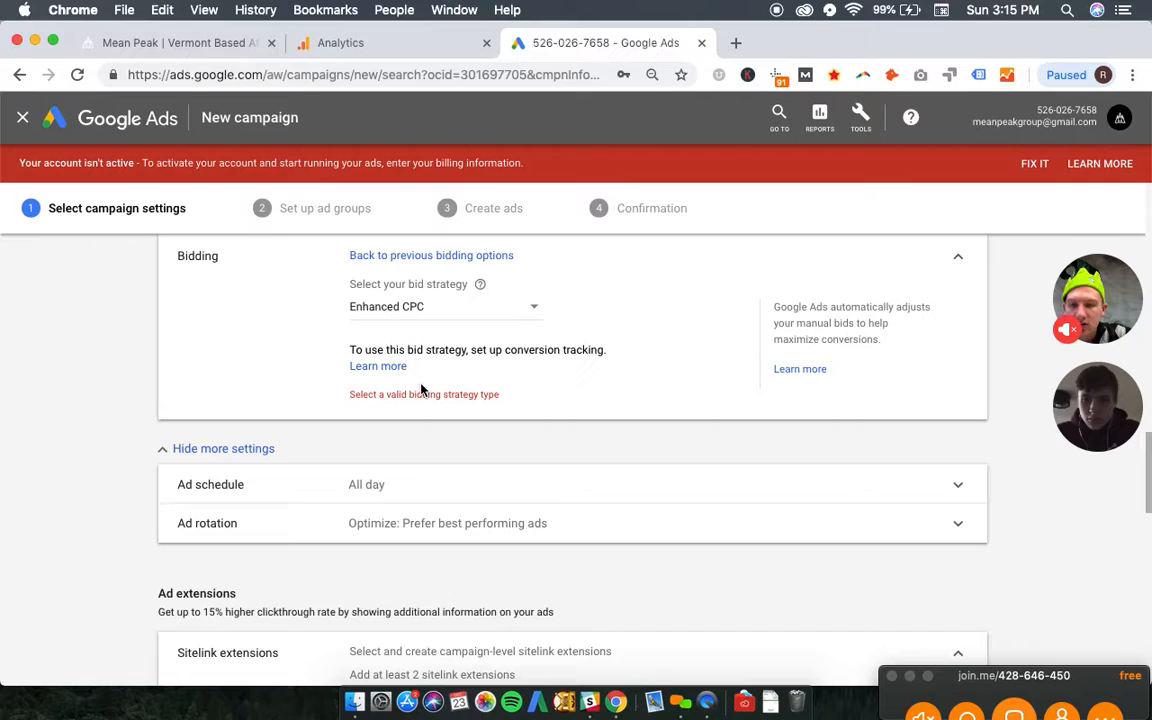
# - Change the campaign's bid strategy to Manual CPC
pyautogui.tripleClick(464, 393)
pyautogui.click(446, 355)
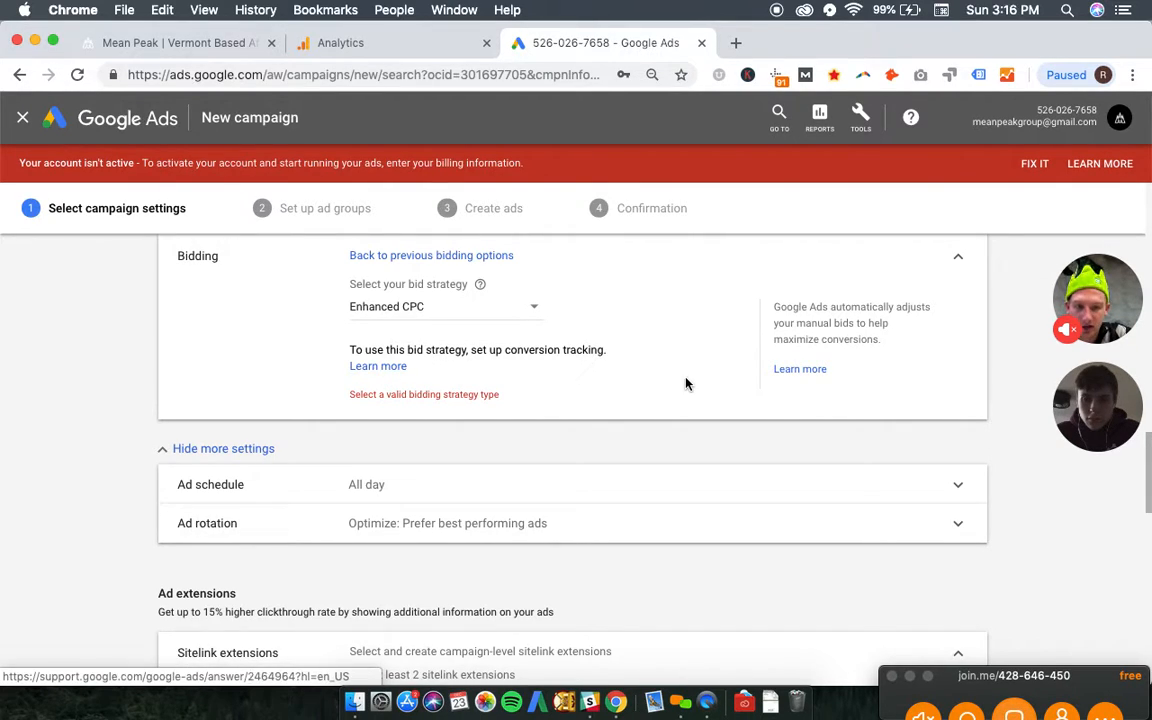
pyautogui.scroll(1, 610, 381)
pyautogui.click(505, 375)
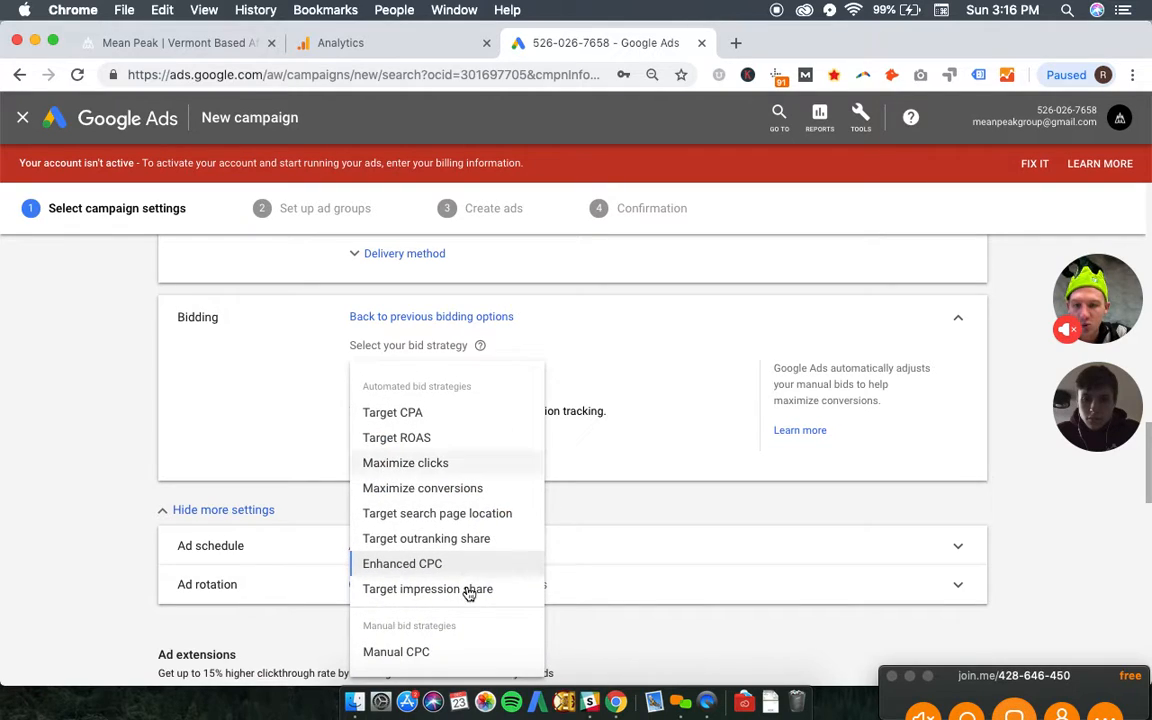
pyautogui.click(452, 650)
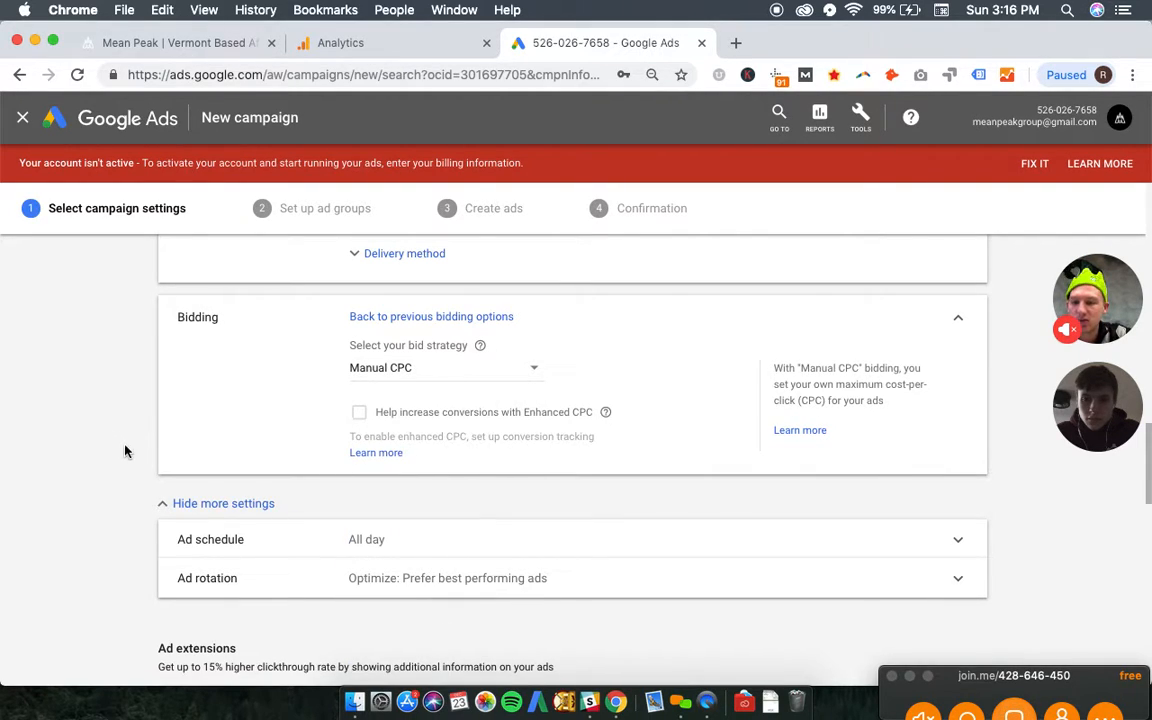
pyautogui.scroll(-10, 126, 478)
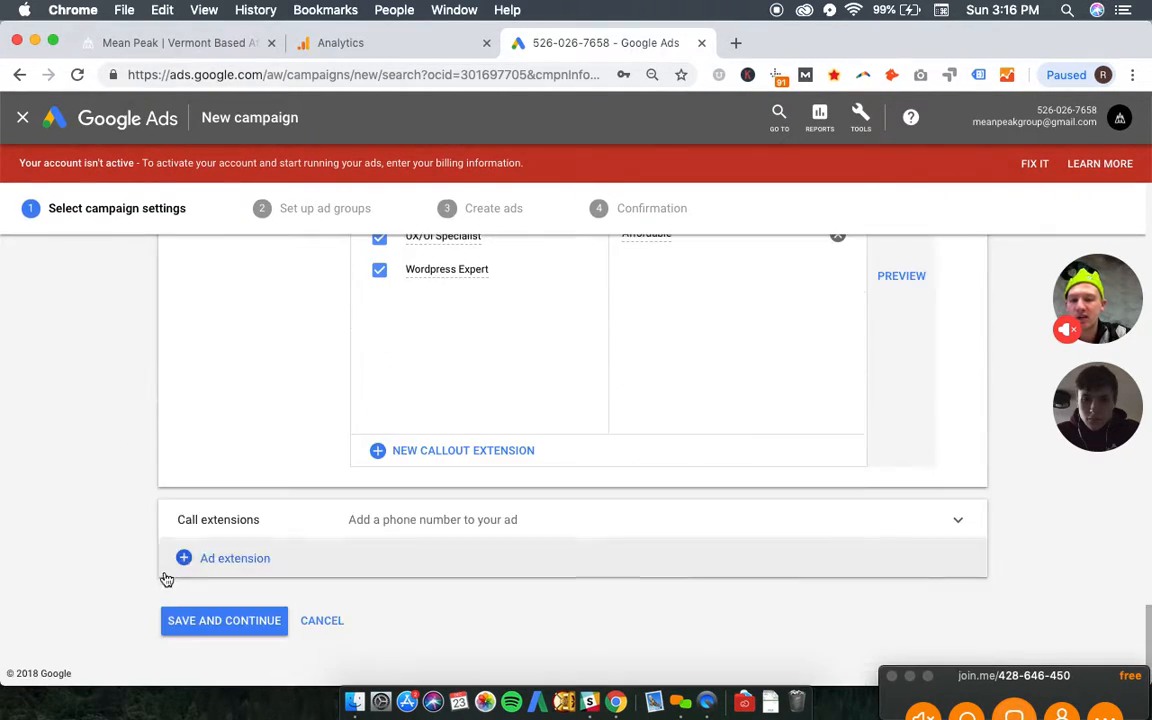
# - Save the campaign settings and name the first ad group "Vermont - Vermont Web Design"
pyautogui.click(206, 620)
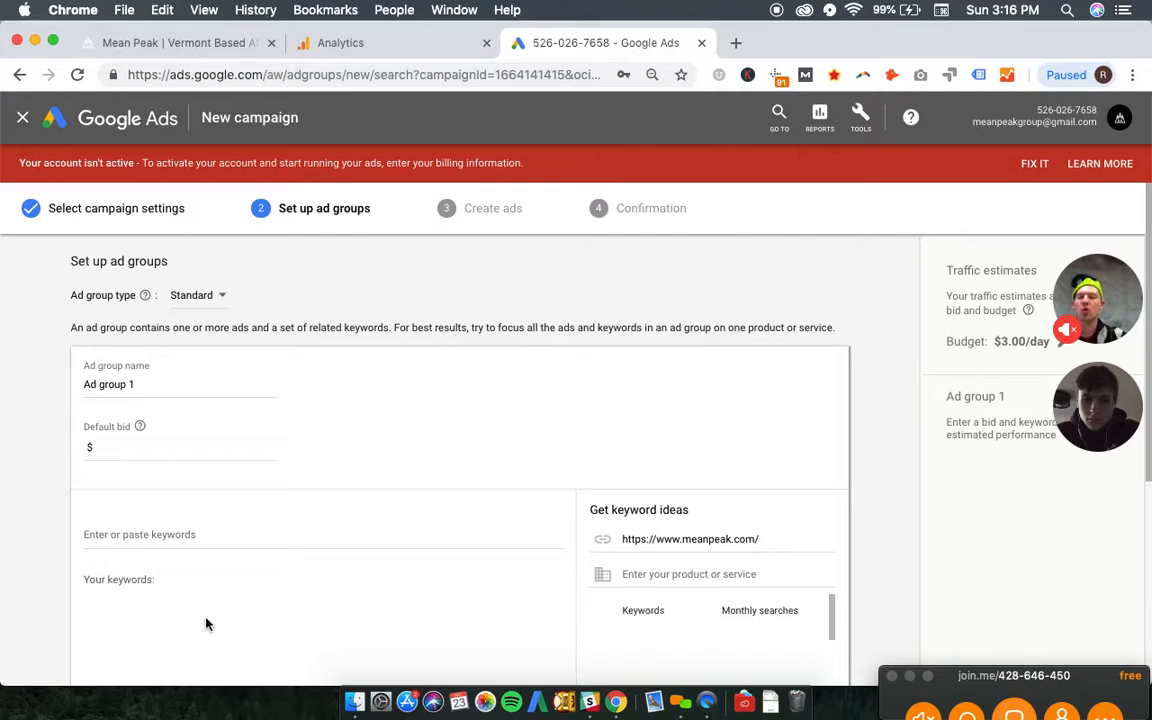
pyautogui.tripleClick(152, 385)
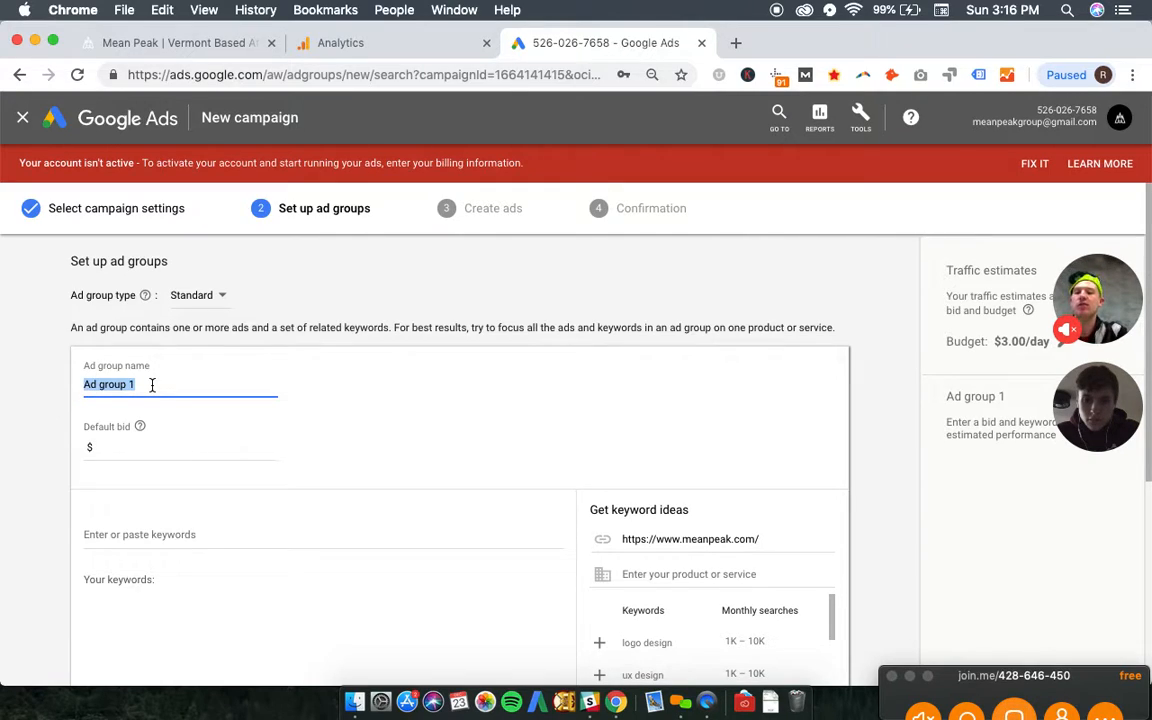
pyautogui.write('Vermont')
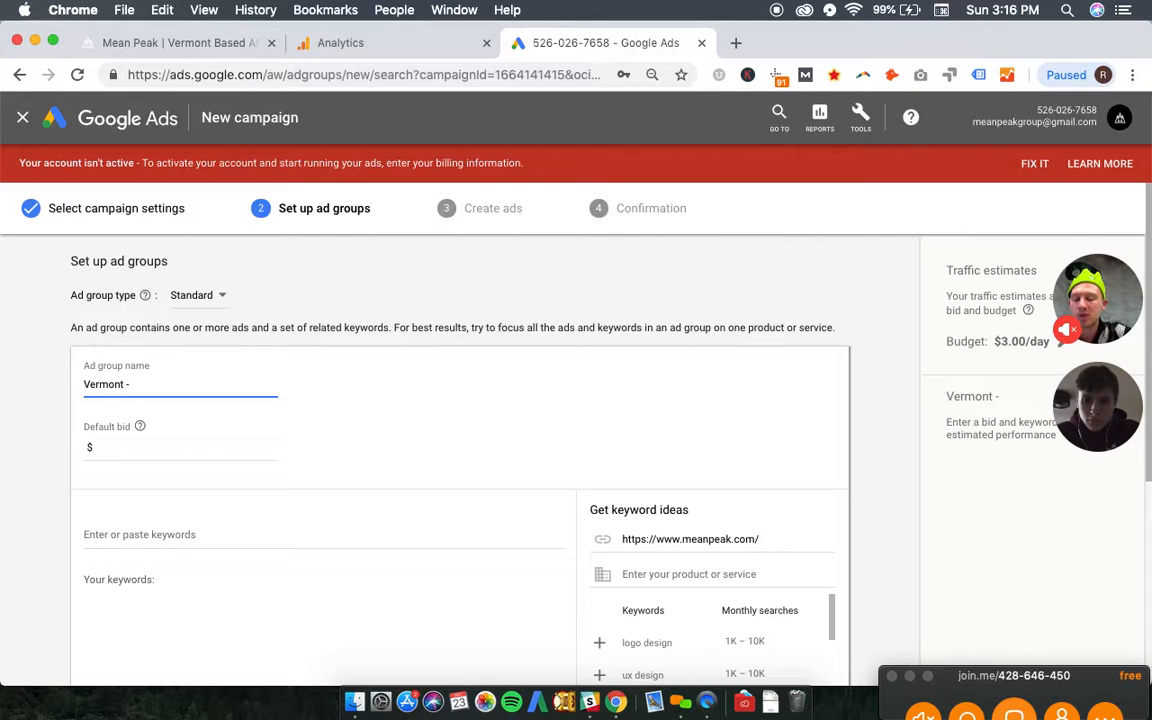
pyautogui.write('- Vermont Web ')
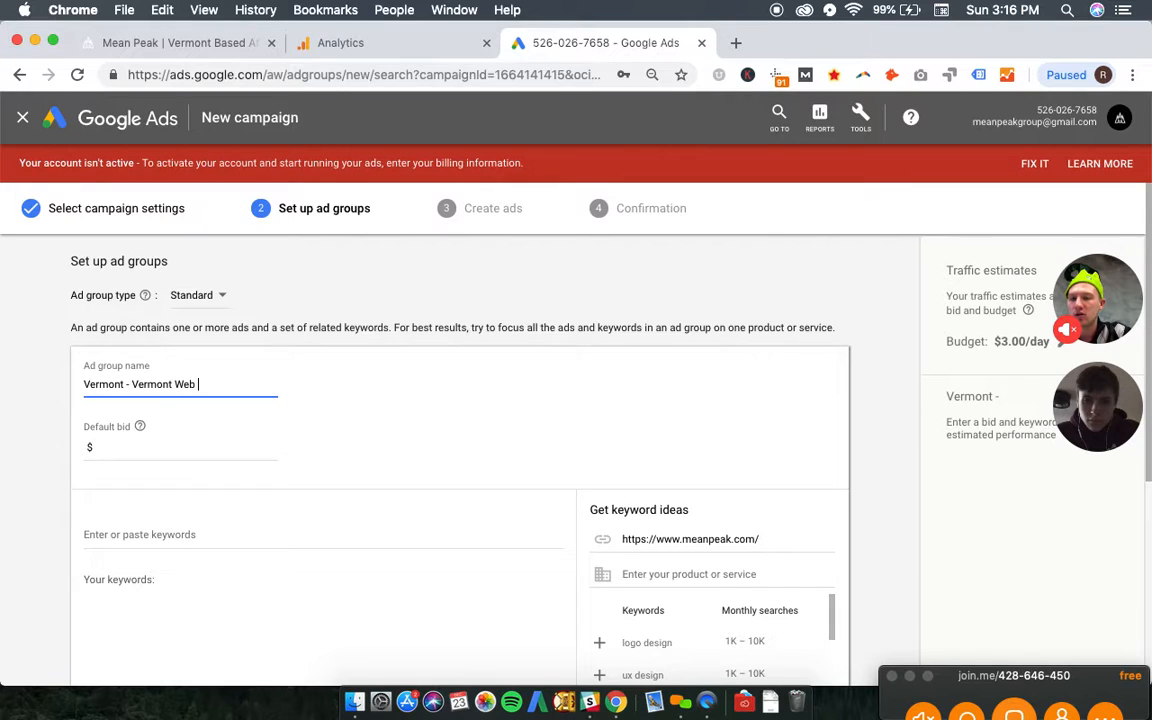
pyautogui.write('Design')
# - Set the first ad group's default bid to $1 and add the exact-match keyword [vermont web design]
pyautogui.click(129, 450)
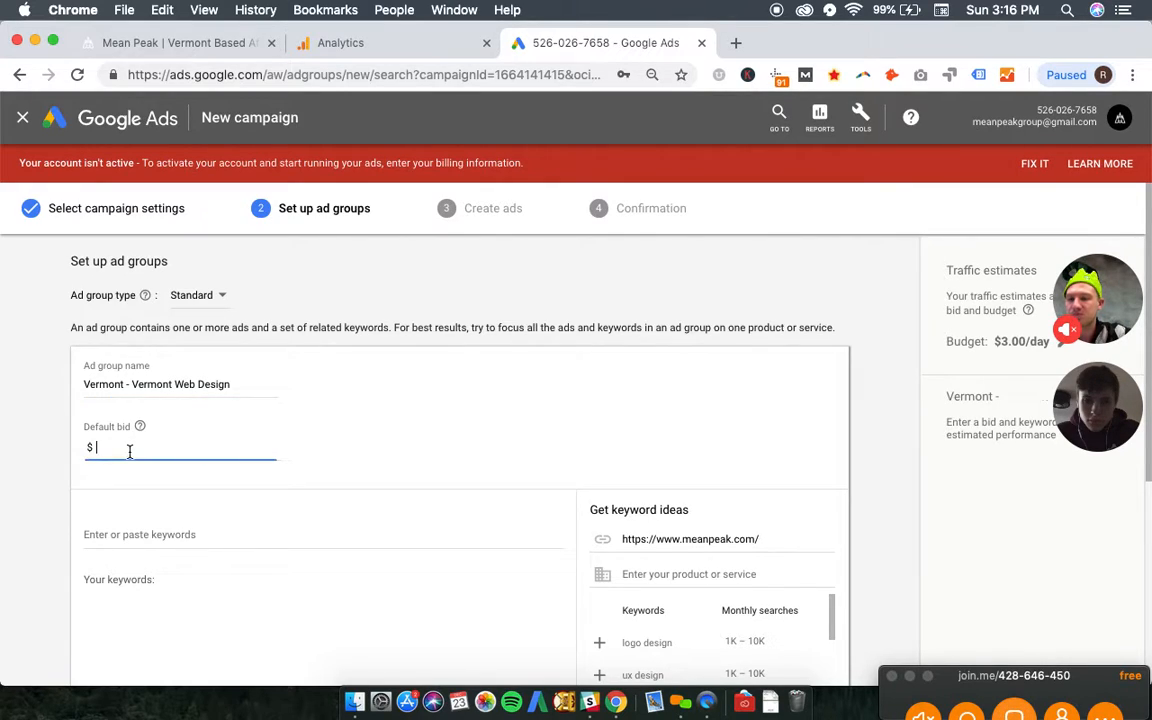
pyautogui.write('1')
pyautogui.scroll(-2, 129, 450)
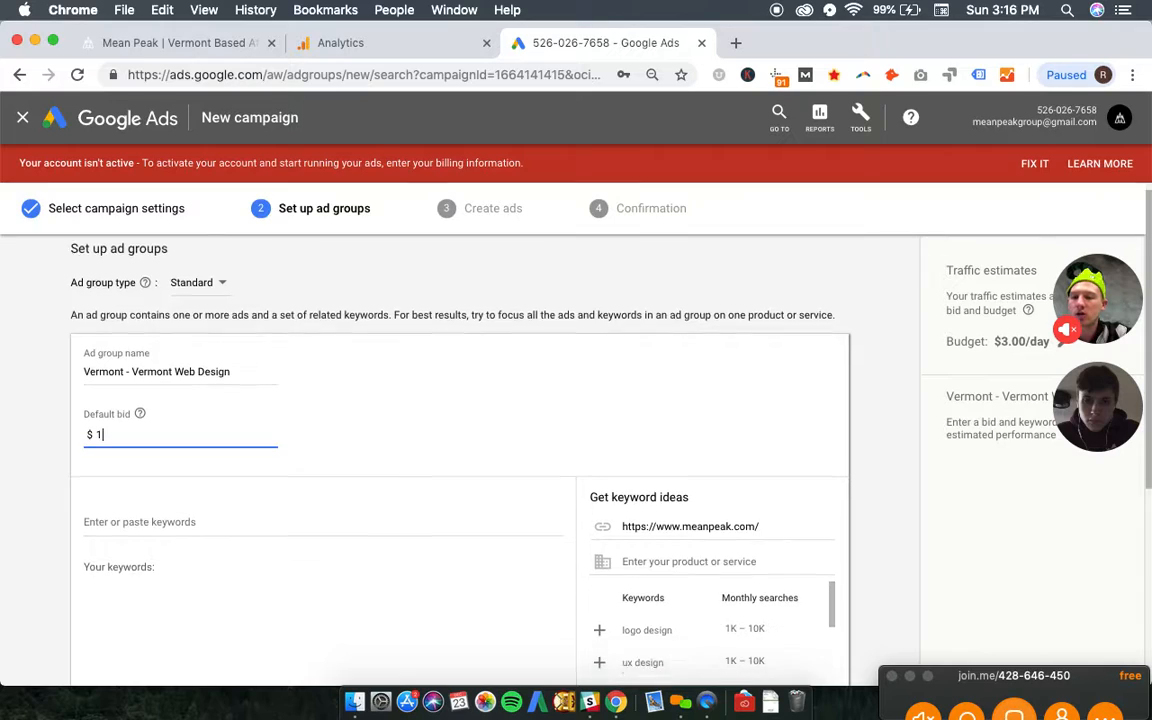
pyautogui.click(130, 432)
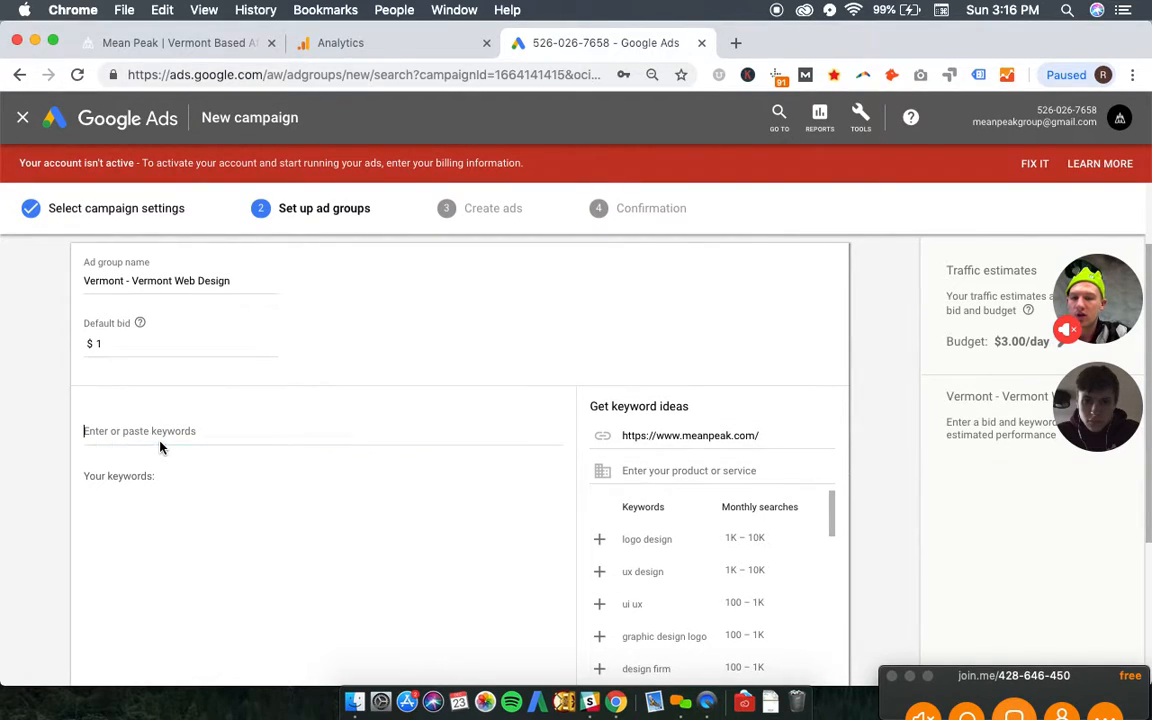
pyautogui.write('[')
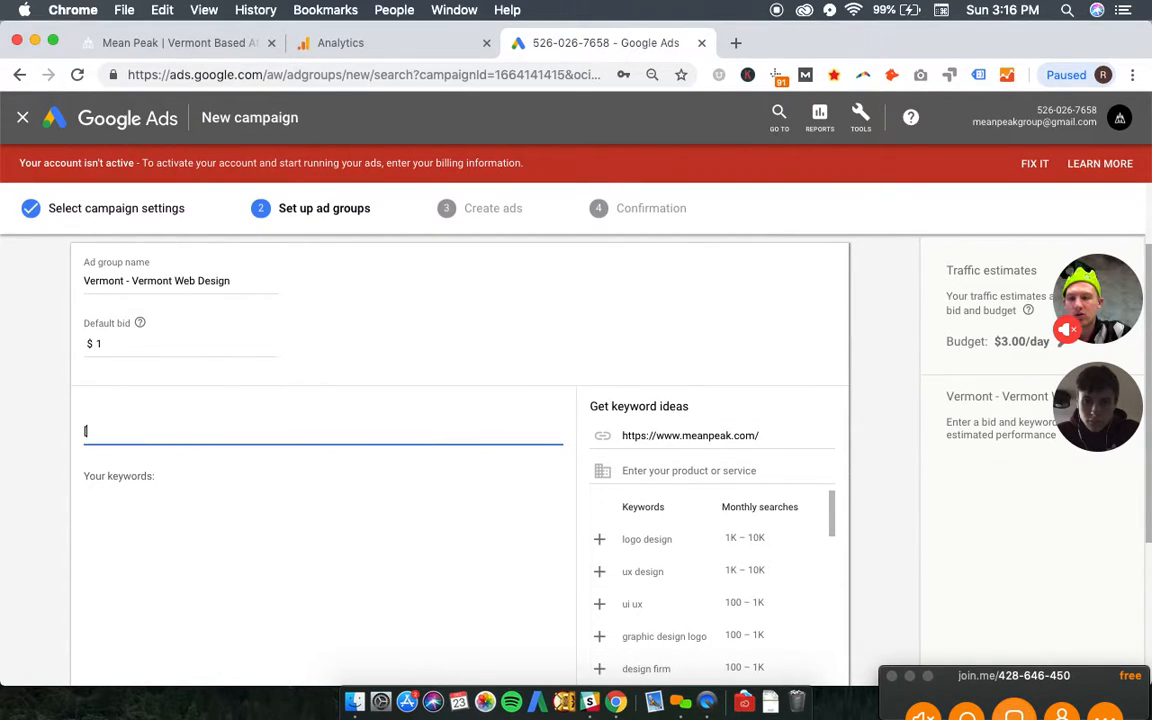
pyautogui.write('vermont web design')
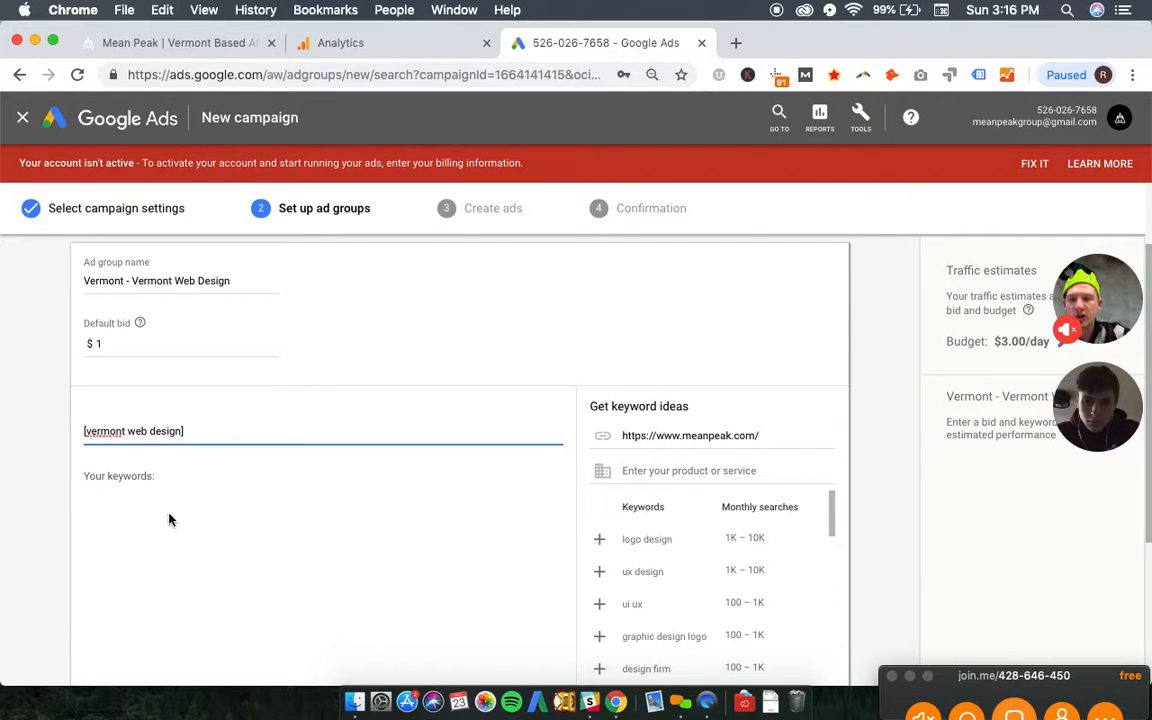
pyautogui.press('Return')
pyautogui.click(152, 506)
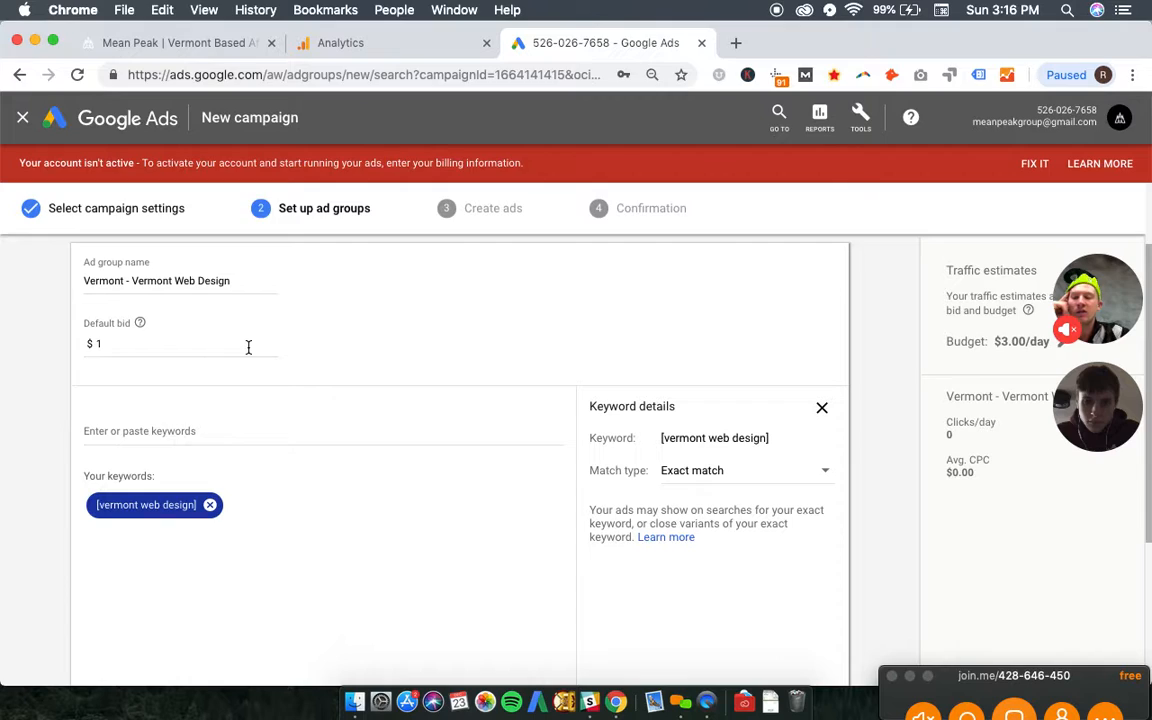
# - Try Web in place of Vermont as the prefix of the first ad group's name, and restore Vermont
pyautogui.moveTo(134, 284); pyautogui.dragTo(267, 280)
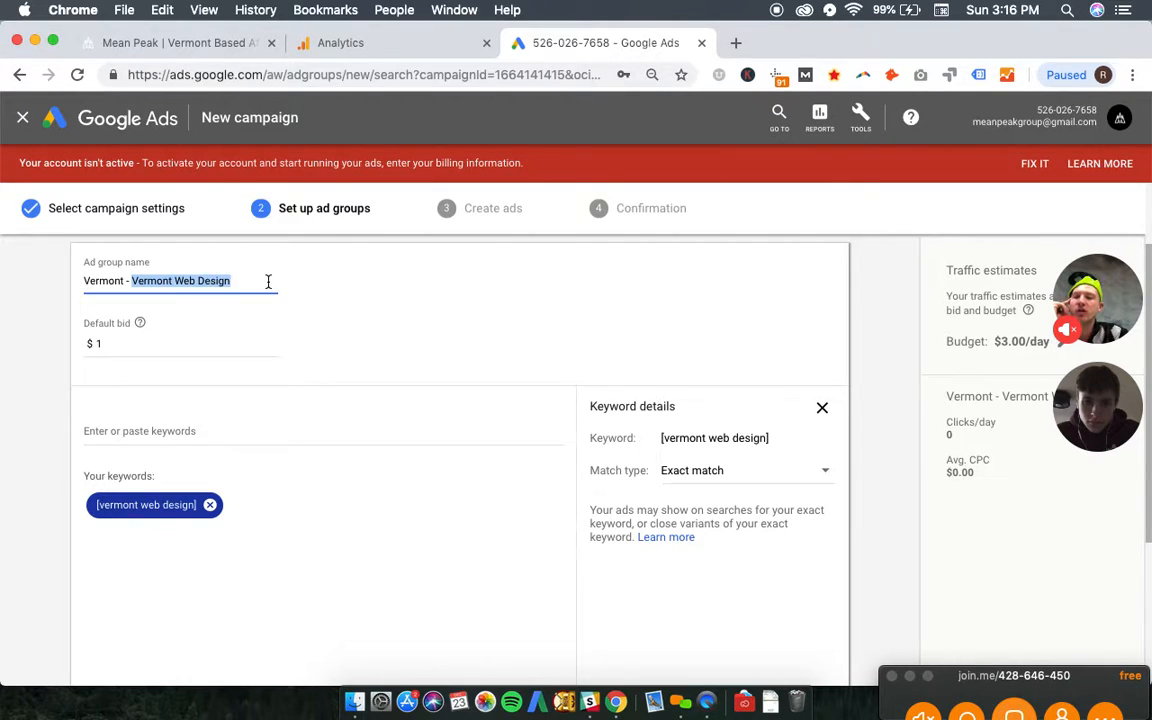
pyautogui.click(246, 279)
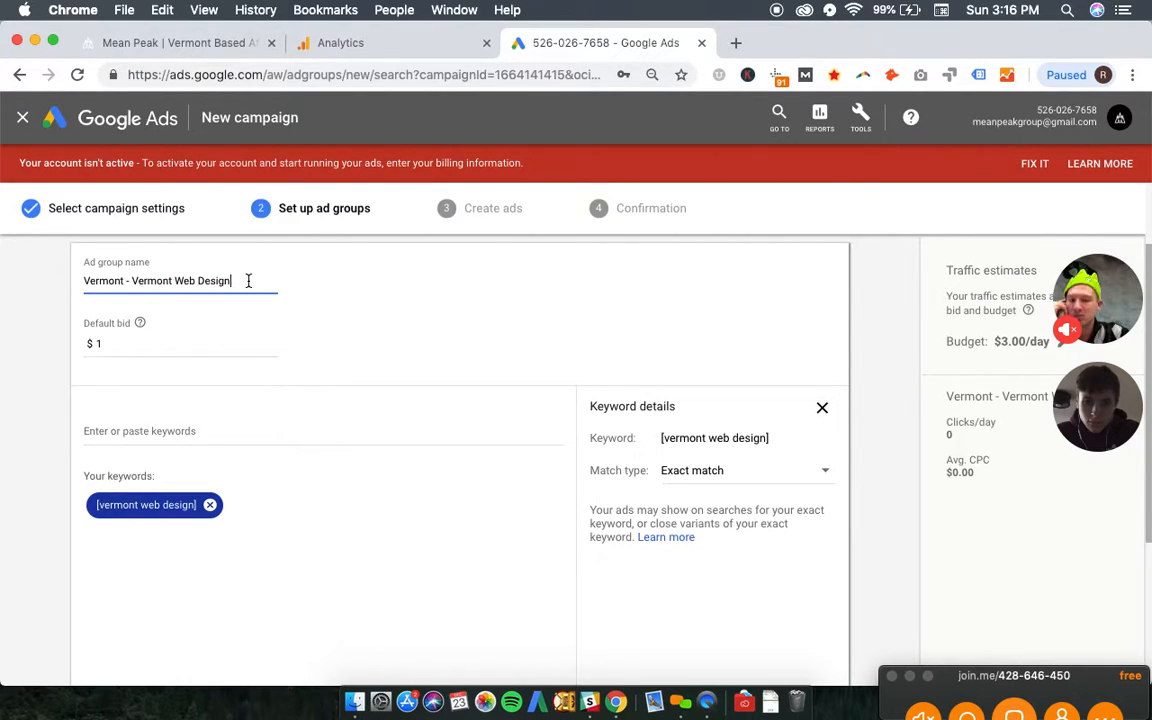
pyautogui.tripleClick(99, 282)
pyautogui.click(99, 282)
pyautogui.doubleClick(99, 282)
pyautogui.write('Web')
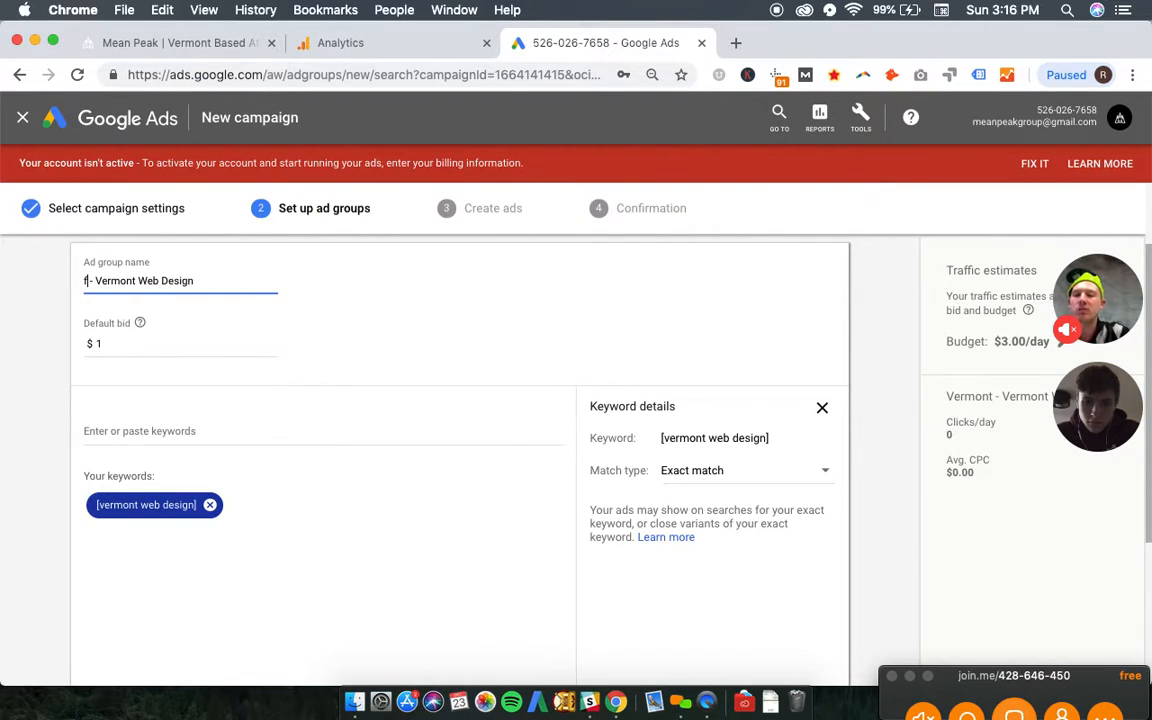
pyautogui.write(' Design')
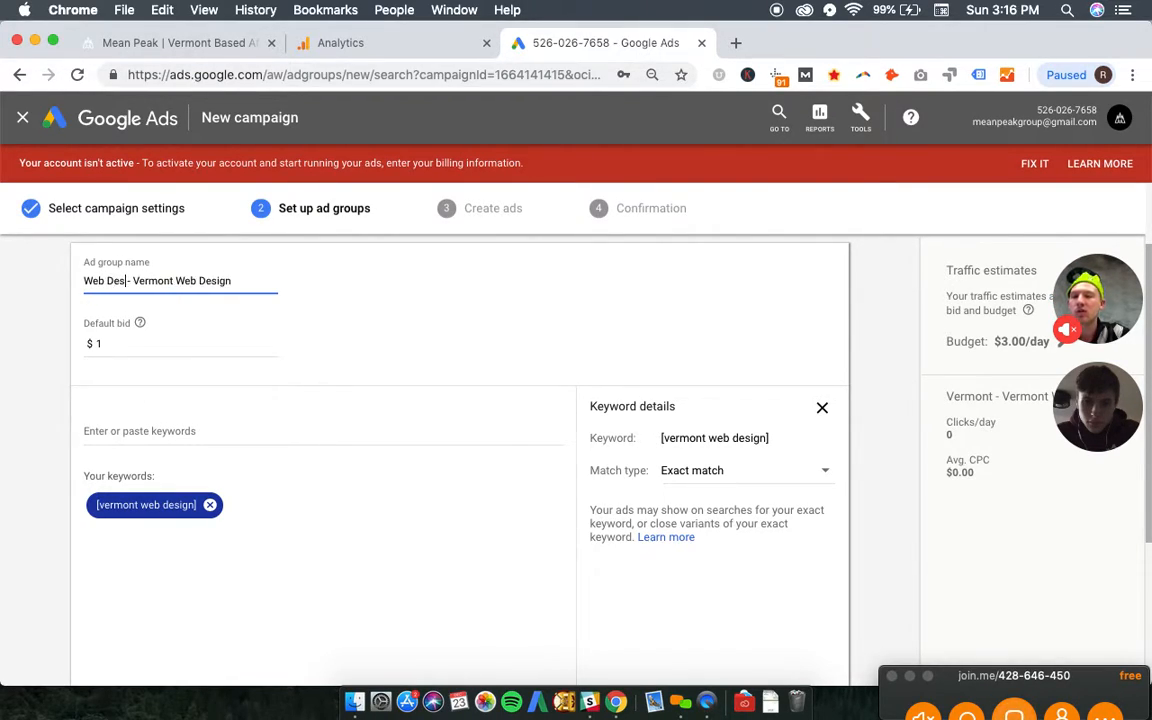
pyautogui.press('BackSpace')
pyautogui.press('BackSpace')
pyautogui.press('BackSpace')
pyautogui.press('BackSpace')
pyautogui.press('BackSpace')
pyautogui.press('BackSpace')
pyautogui.press('BackSpace')
pyautogui.press('BackSpace')
pyautogui.press('BackSpace')
pyautogui.press('BackSpace')
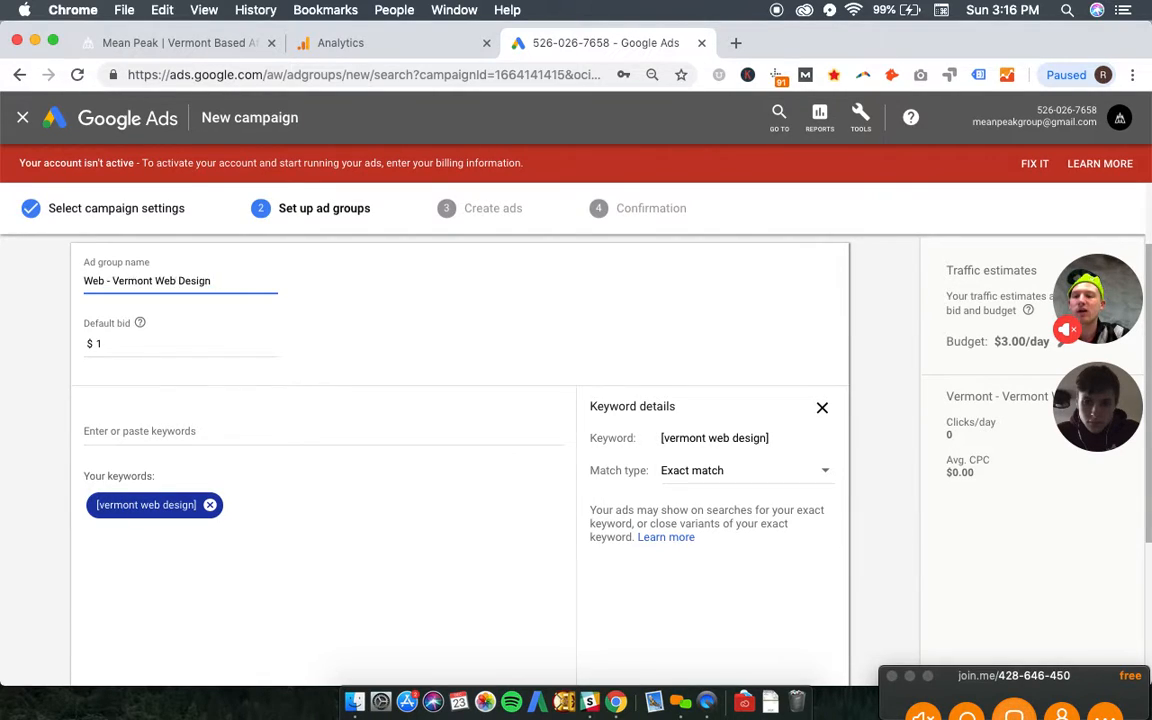
pyautogui.write('Vermont')
pyautogui.click(57, 308)
# - Add a second ad group and name it "Services - Web Design"
pyautogui.scroll(-2, 59, 312)
pyautogui.scroll(-3, 59, 312)
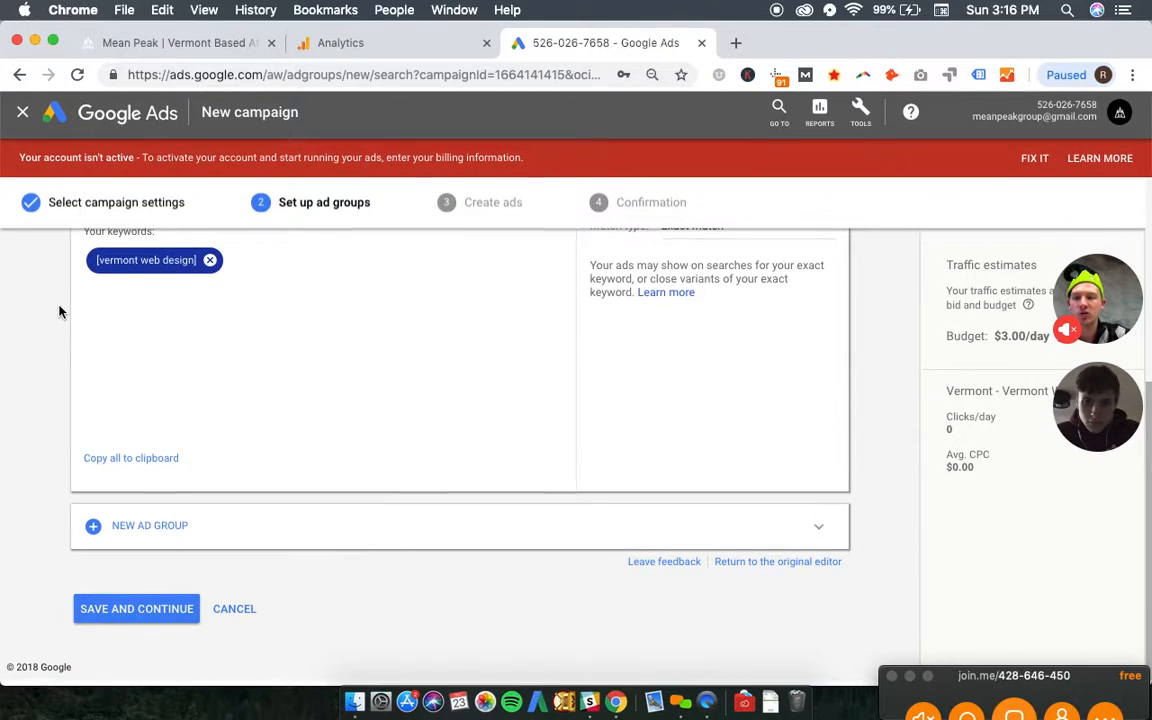
pyautogui.click(150, 533)
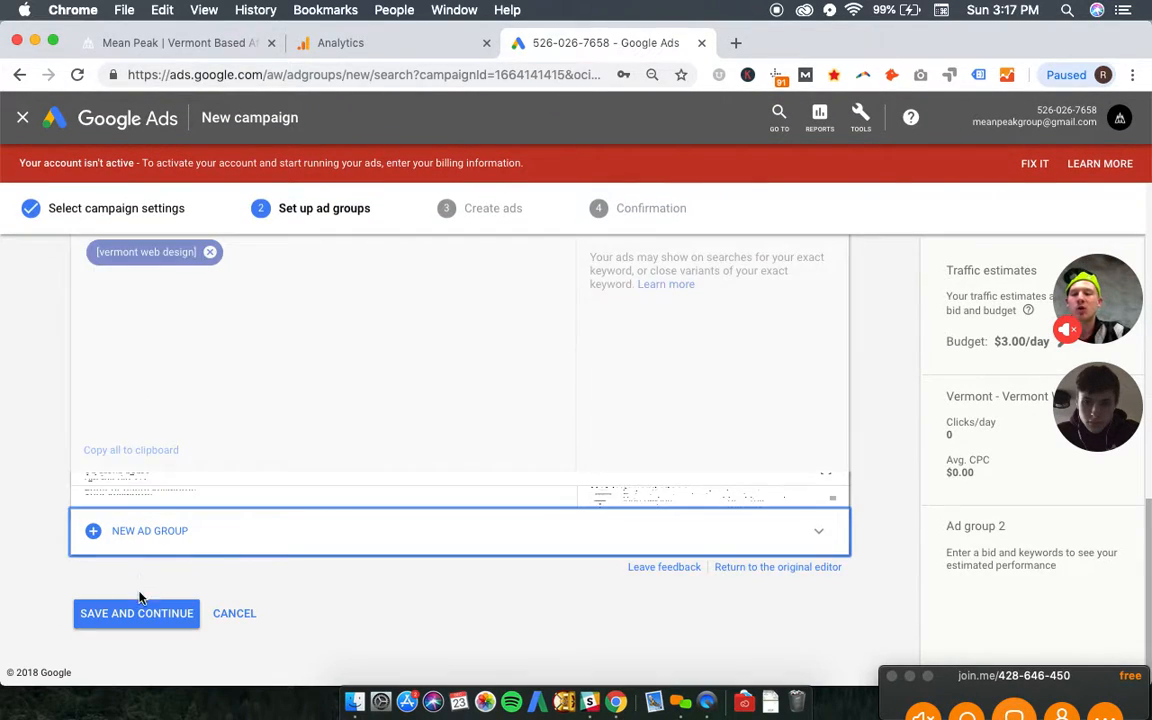
pyautogui.click(130, 356)
pyautogui.press('super+a')
pyautogui.write('Vermont')
pyautogui.press('BackSpace')
pyautogui.press('BackSpace')
pyautogui.press('BackSpace')
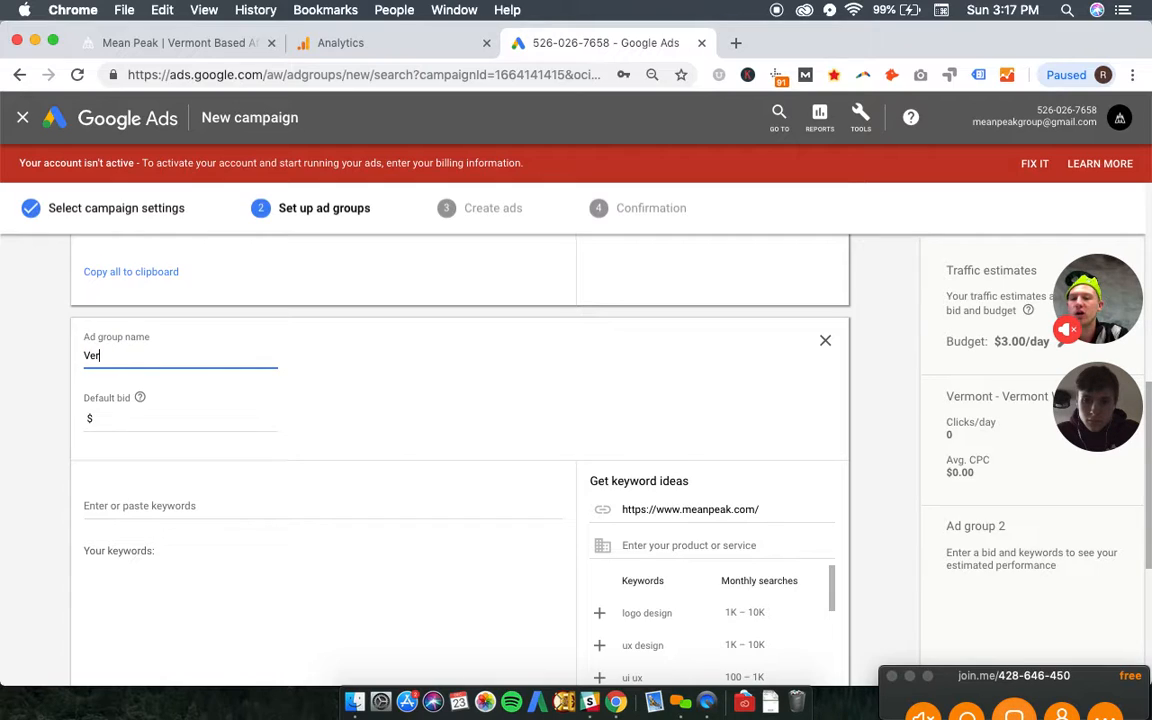
pyautogui.write('Gener')
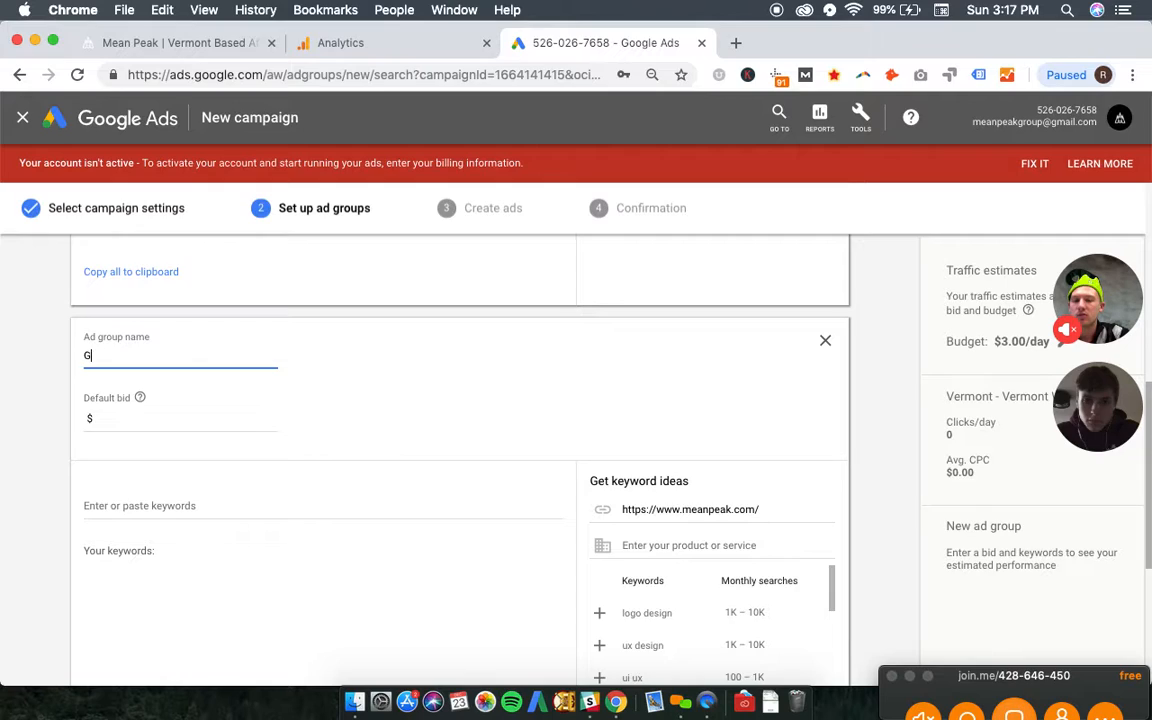
pyautogui.press('BackSpace')
pyautogui.press('BackSpace')
pyautogui.press('BackSpace')
pyautogui.press('BackSpace')
pyautogui.write('Services - Web Design')
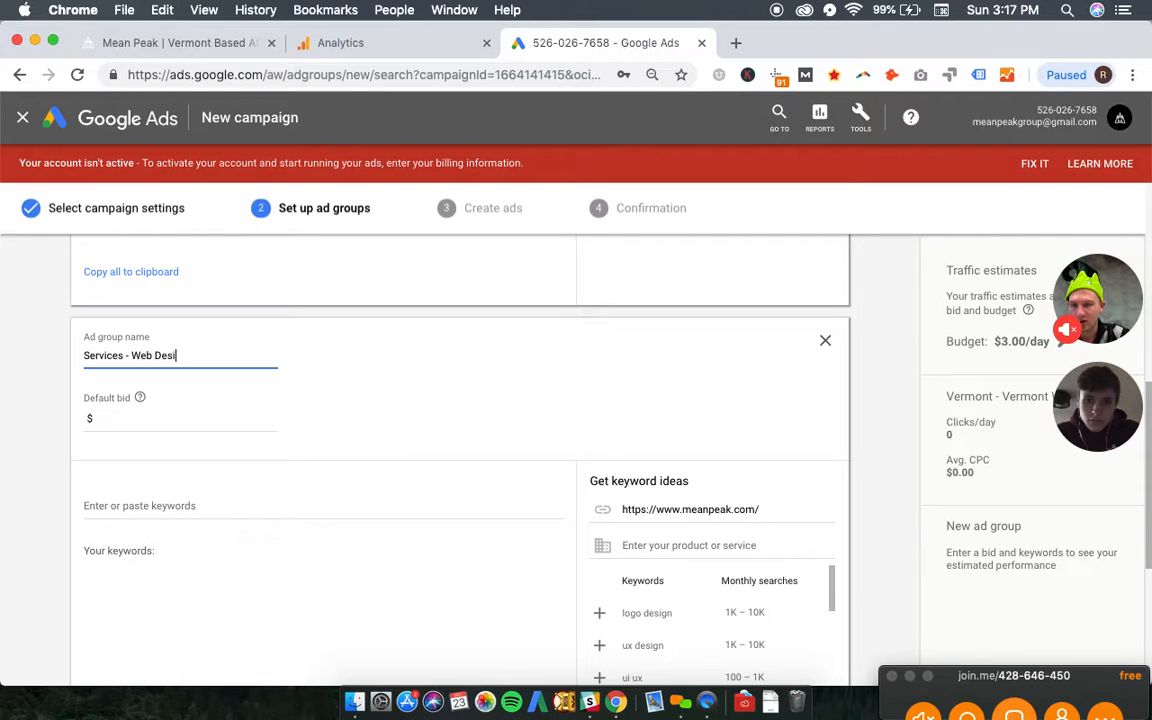
# - Set the second ad group's default bid to $1 and enter the exact-match keyword [web design]
pyautogui.click(150, 414)
pyautogui.write('1')
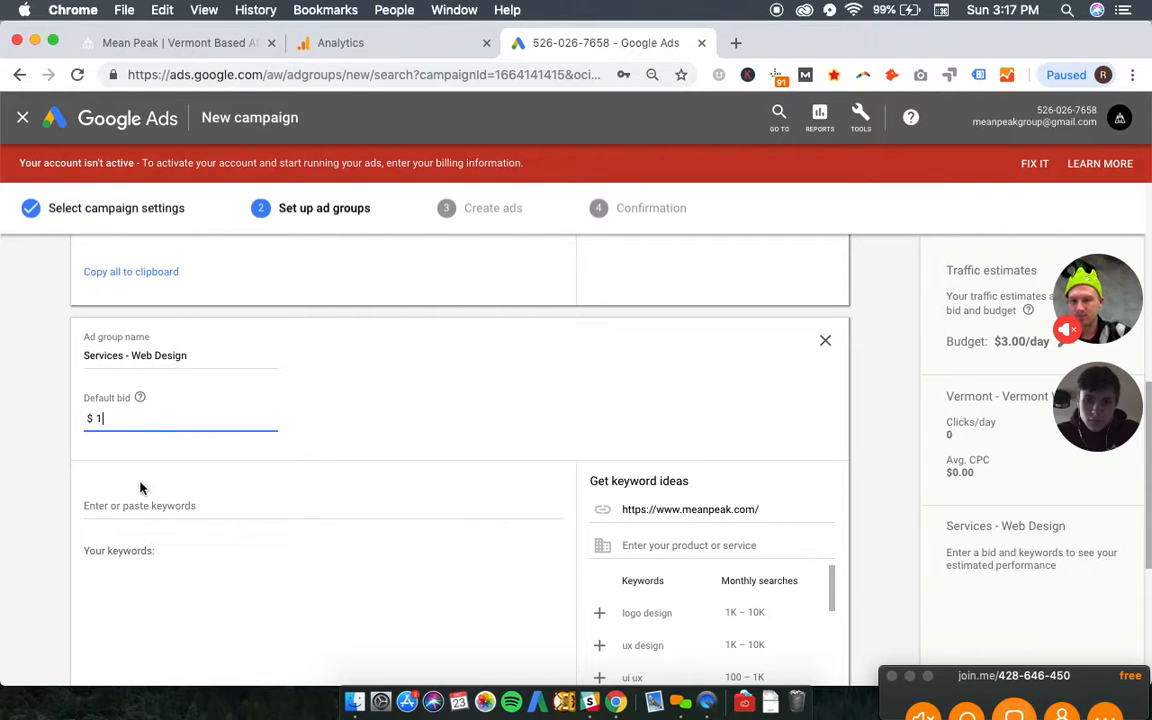
pyautogui.click(146, 506)
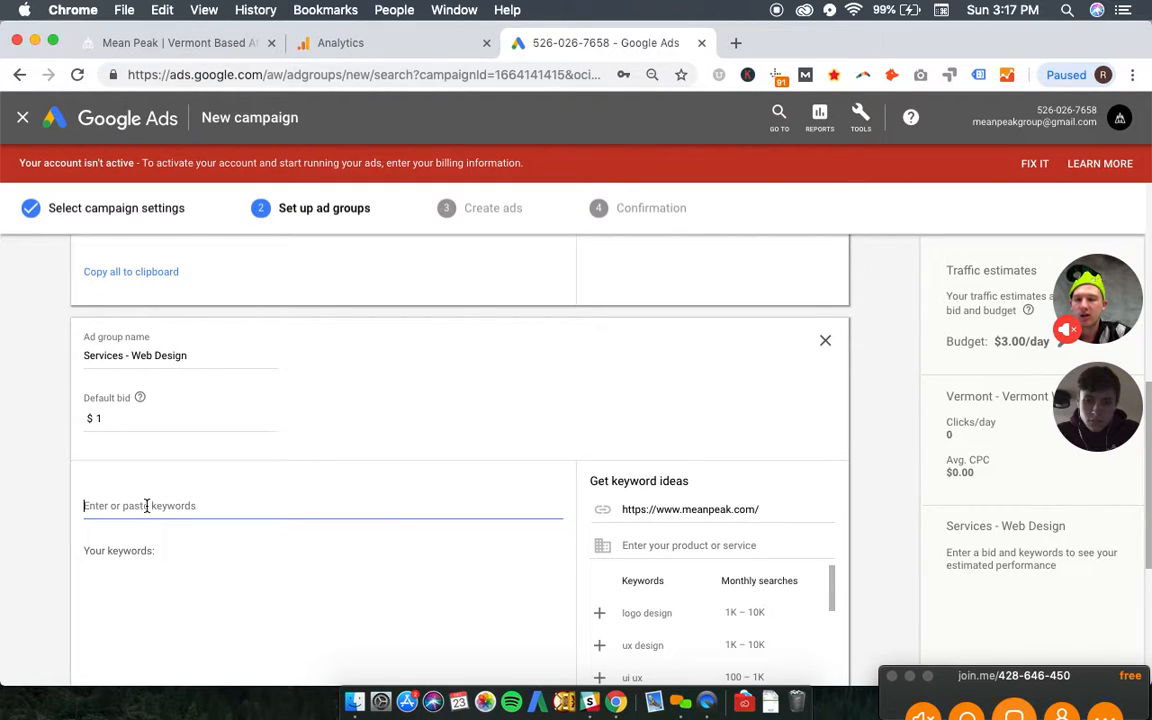
pyautogui.write('[we')
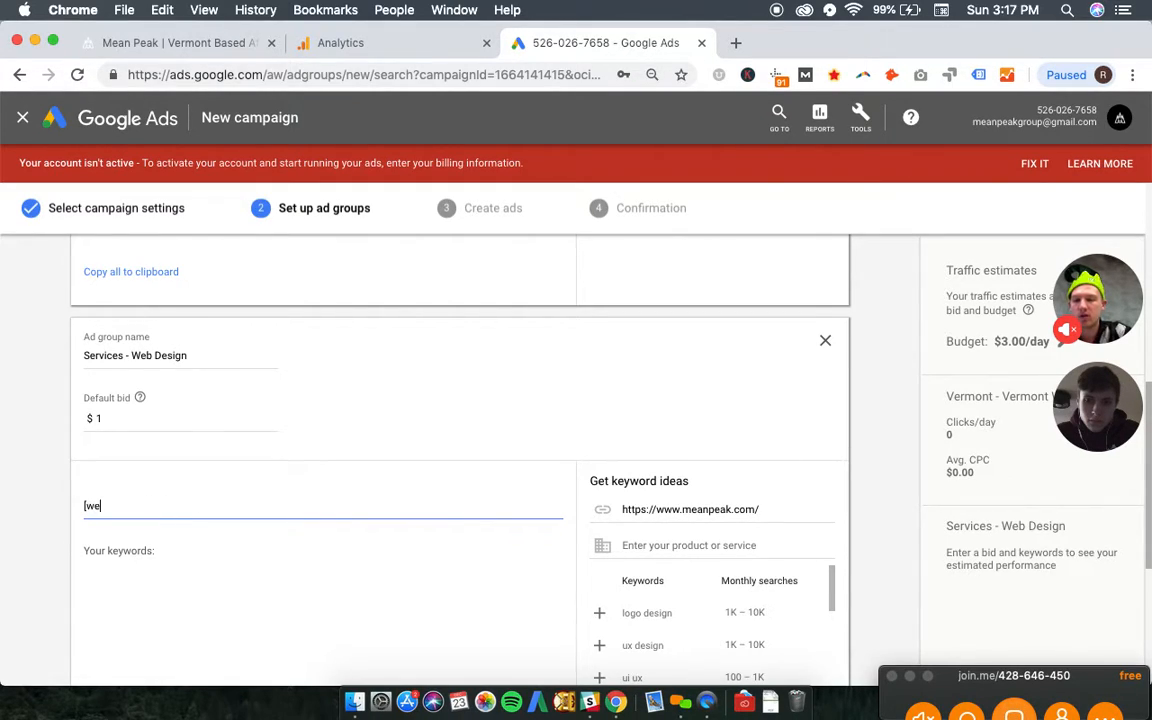
pyautogui.write('b design')
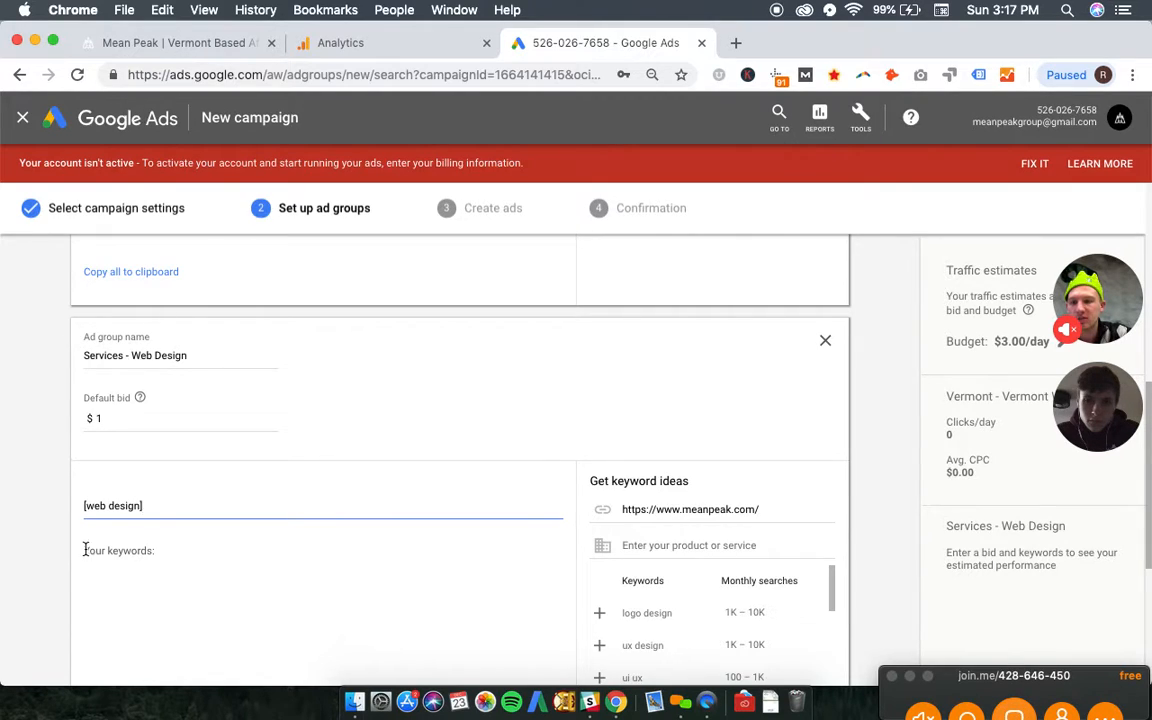
# - Rename the second ad group "Services - Web Designer" and replace its keyword with the exact-match keyword [web designer]
pyautogui.click(190, 353)
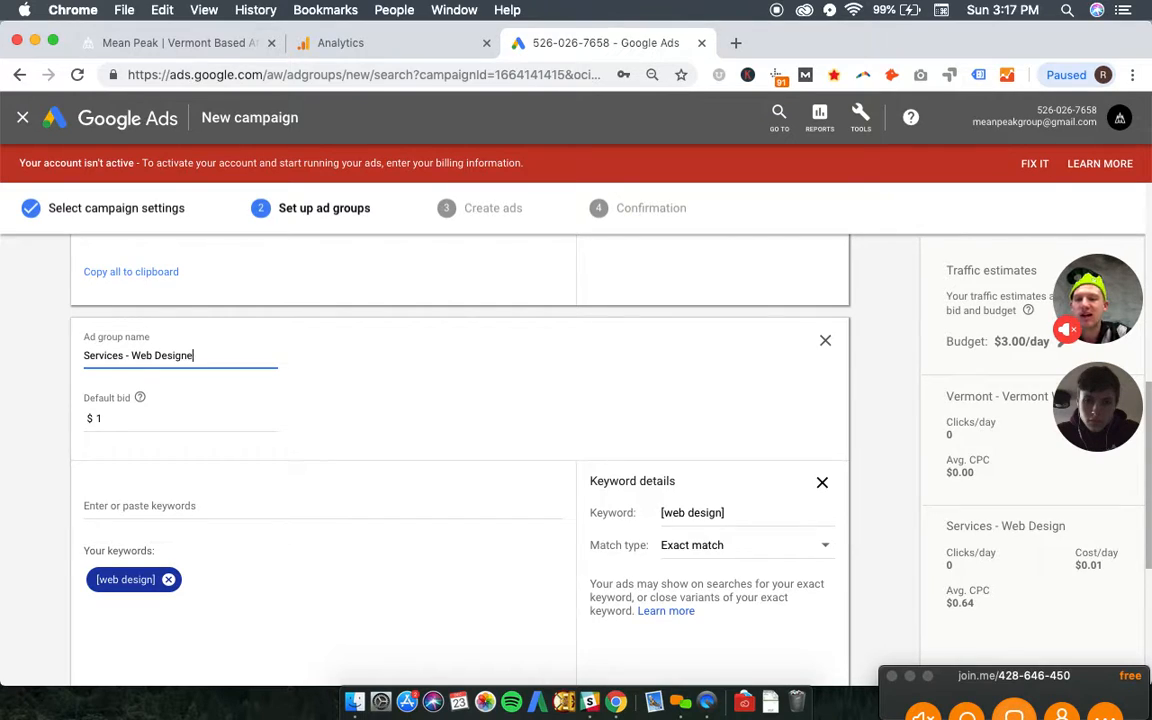
pyautogui.click(168, 579)
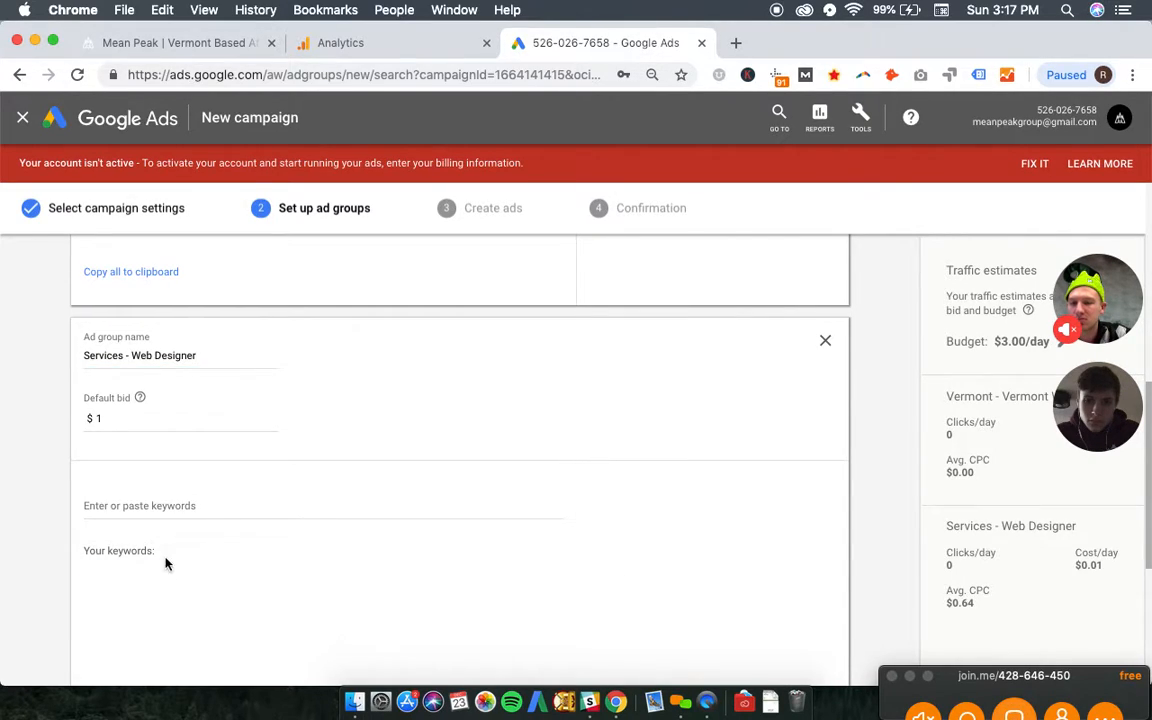
pyautogui.click(176, 507)
pyautogui.write('[web')
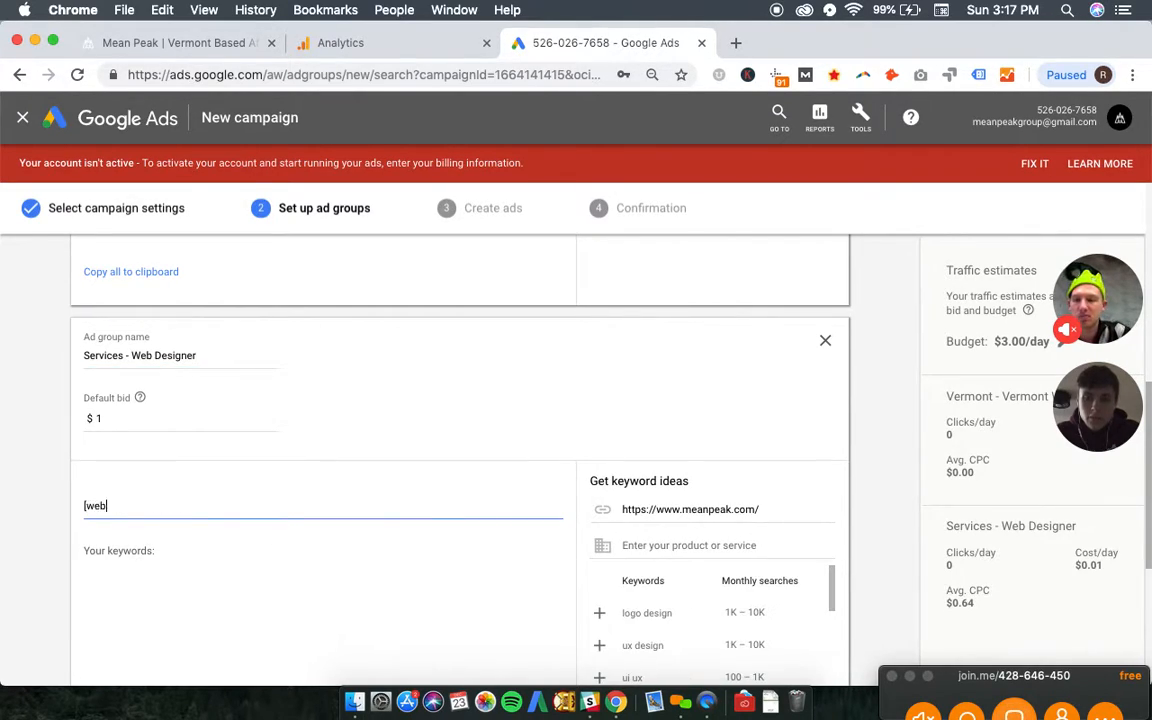
pyautogui.write(' designer]')
pyautogui.press('Return')
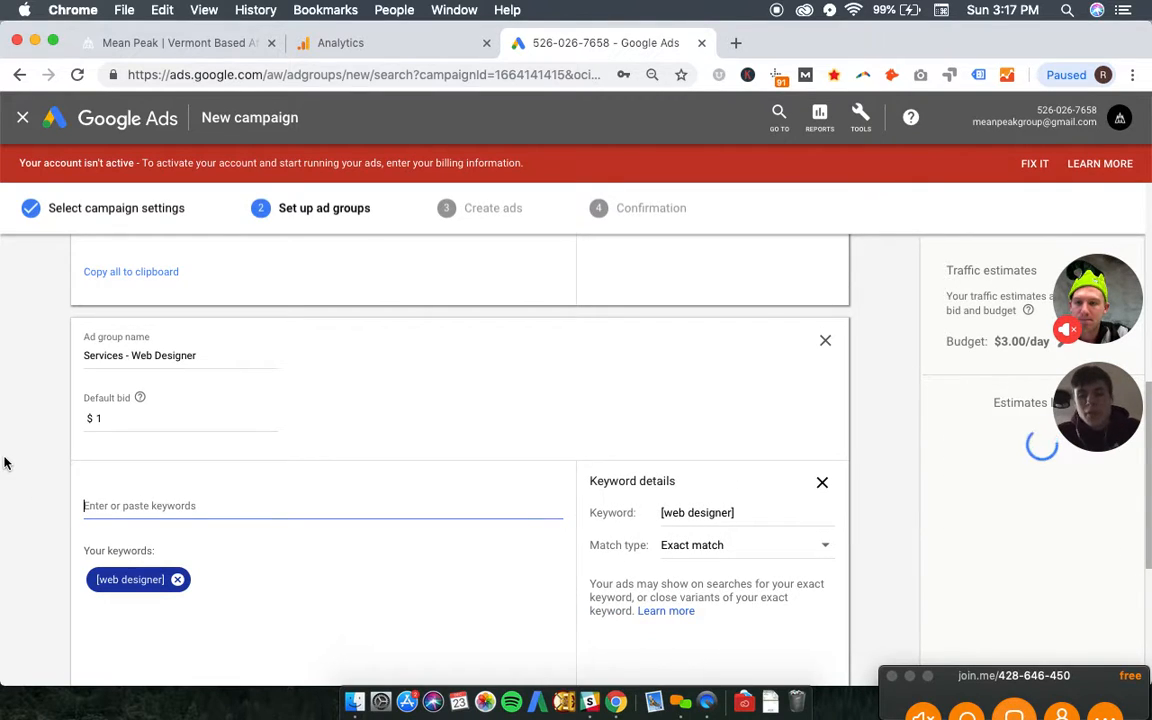
# - Add a third ad group and name it "Wordpress - Wordpress Developer"
pyautogui.scroll(-5, 5, 463)
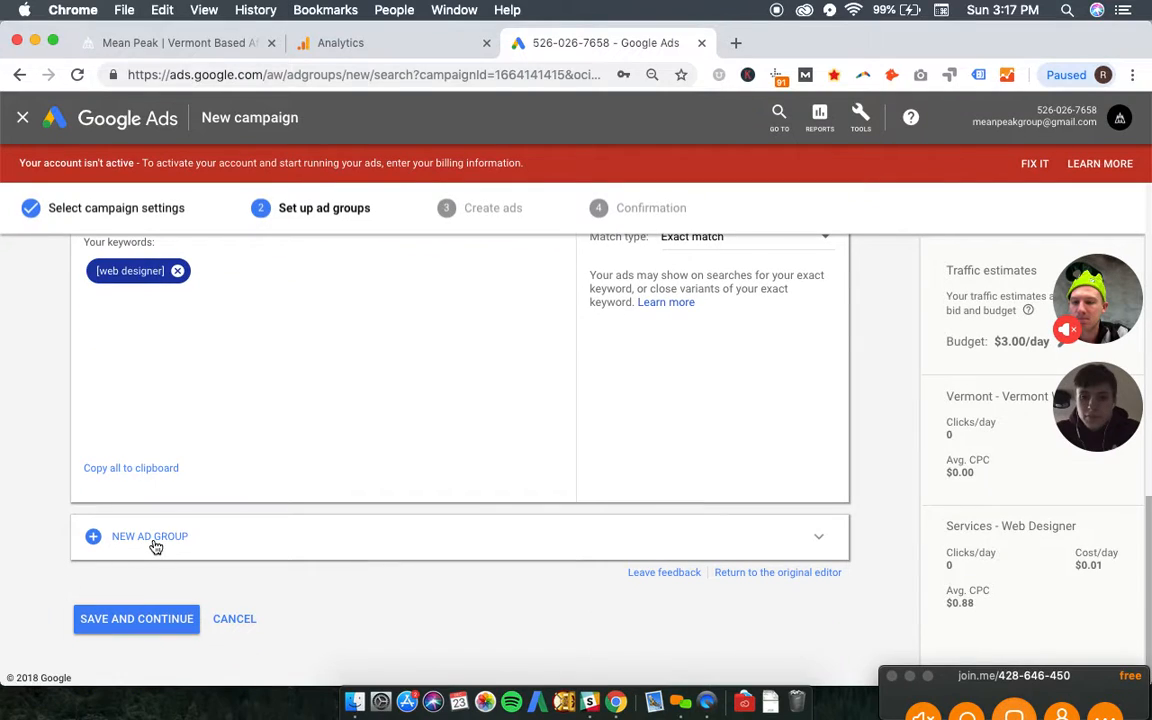
pyautogui.click(122, 544)
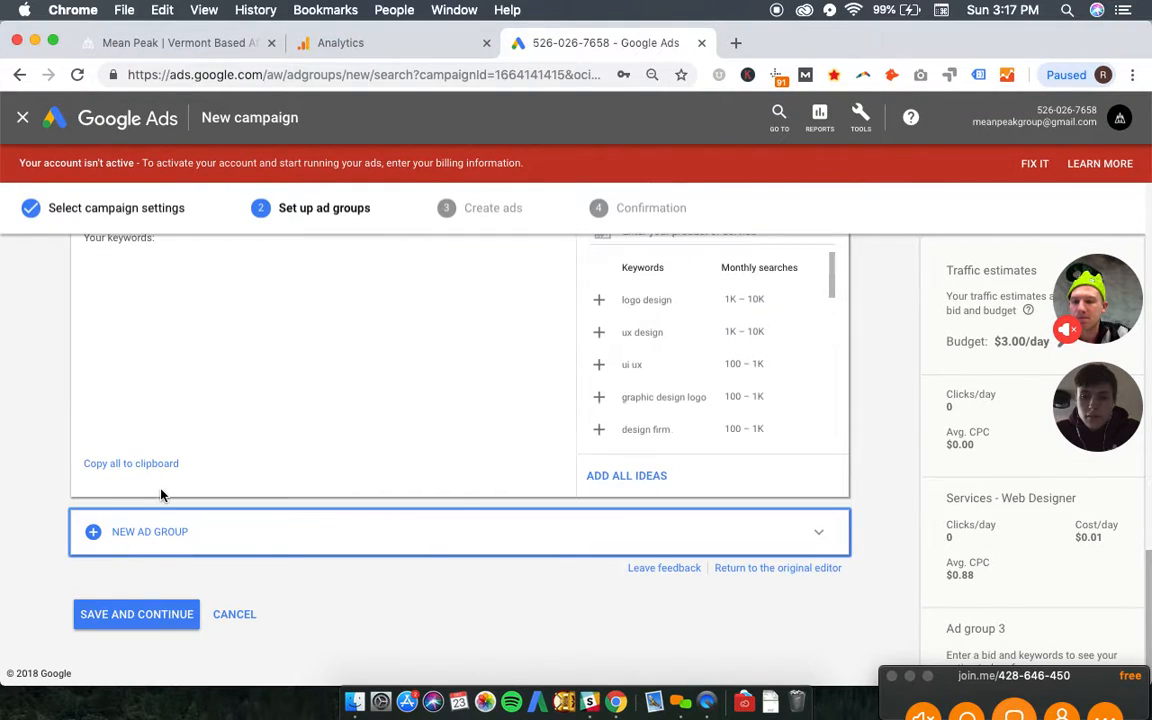
pyautogui.click(131, 320)
pyautogui.tripleClick(151, 312)
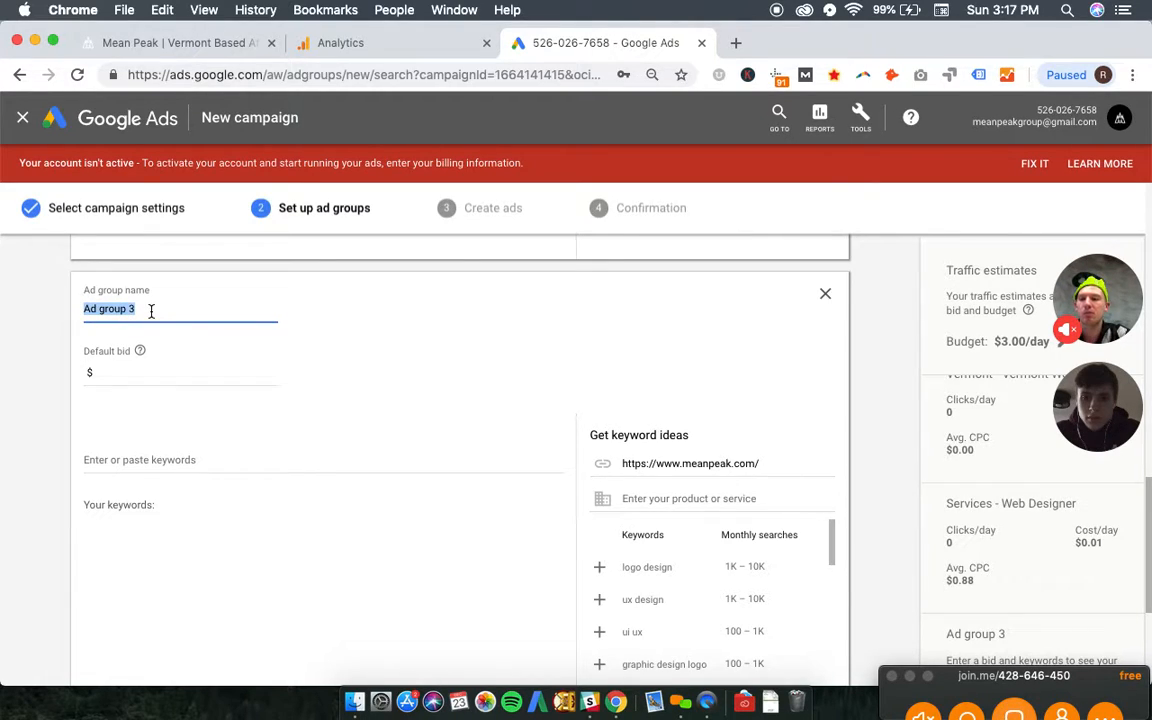
pyautogui.write('Wordpress ')
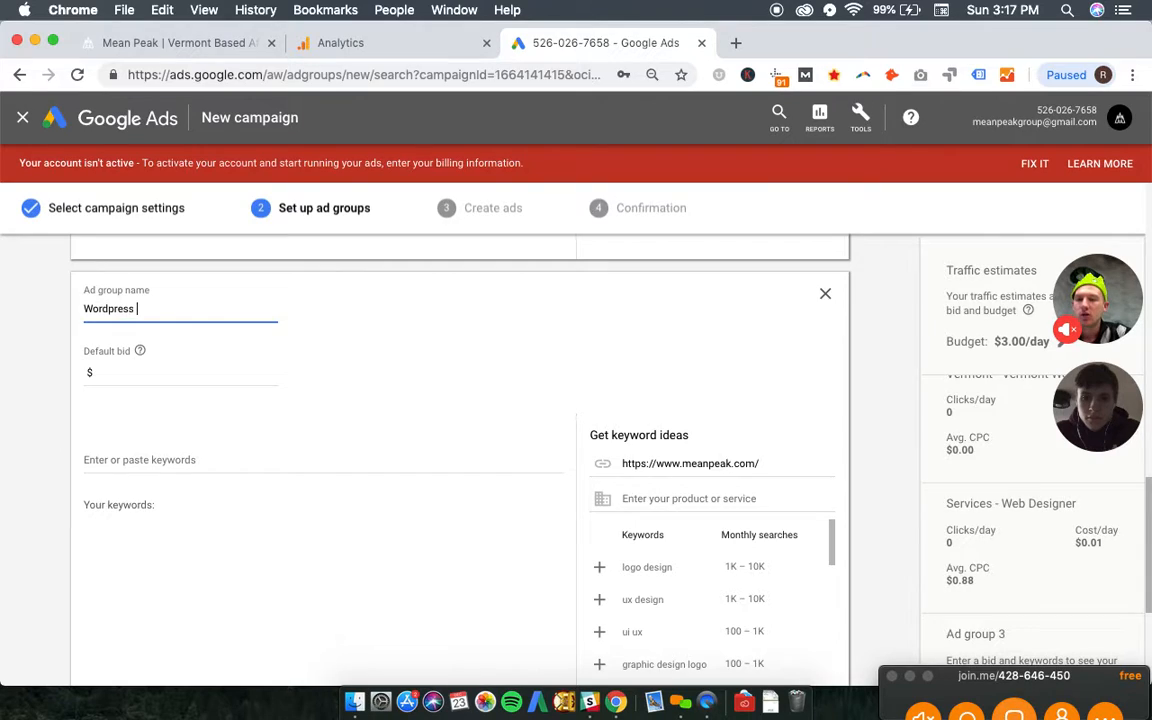
pyautogui.write('- Wordp')
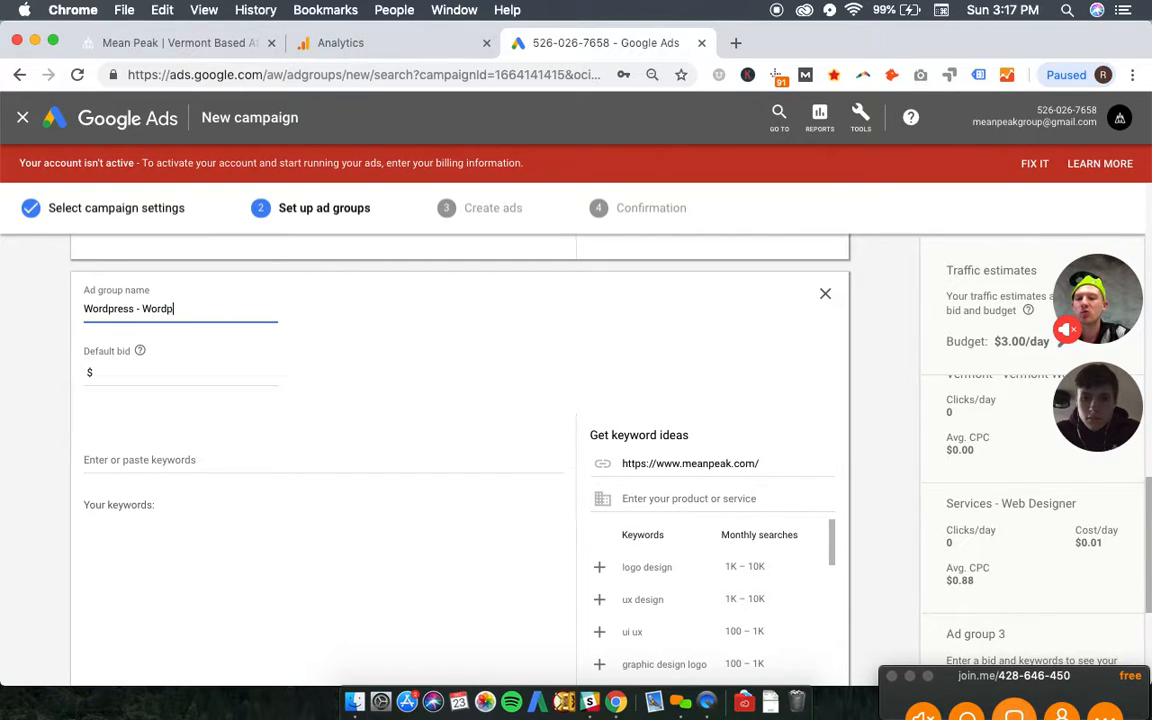
pyautogui.write('ress D')
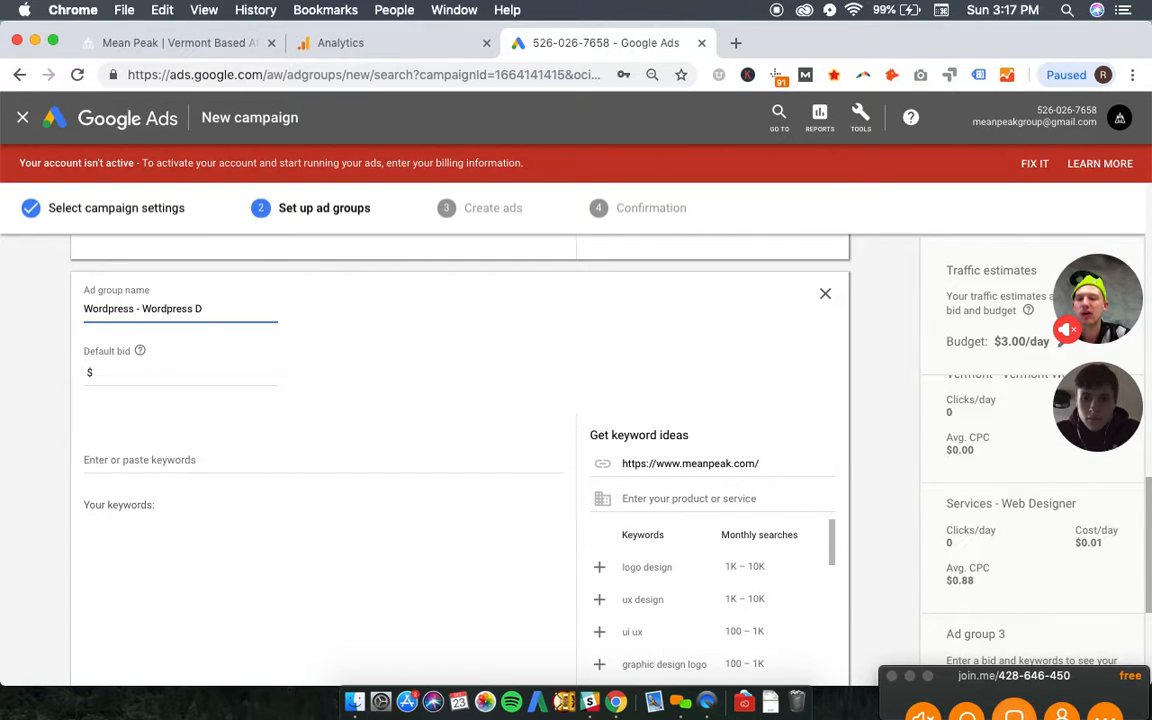
pyautogui.write('eveop')
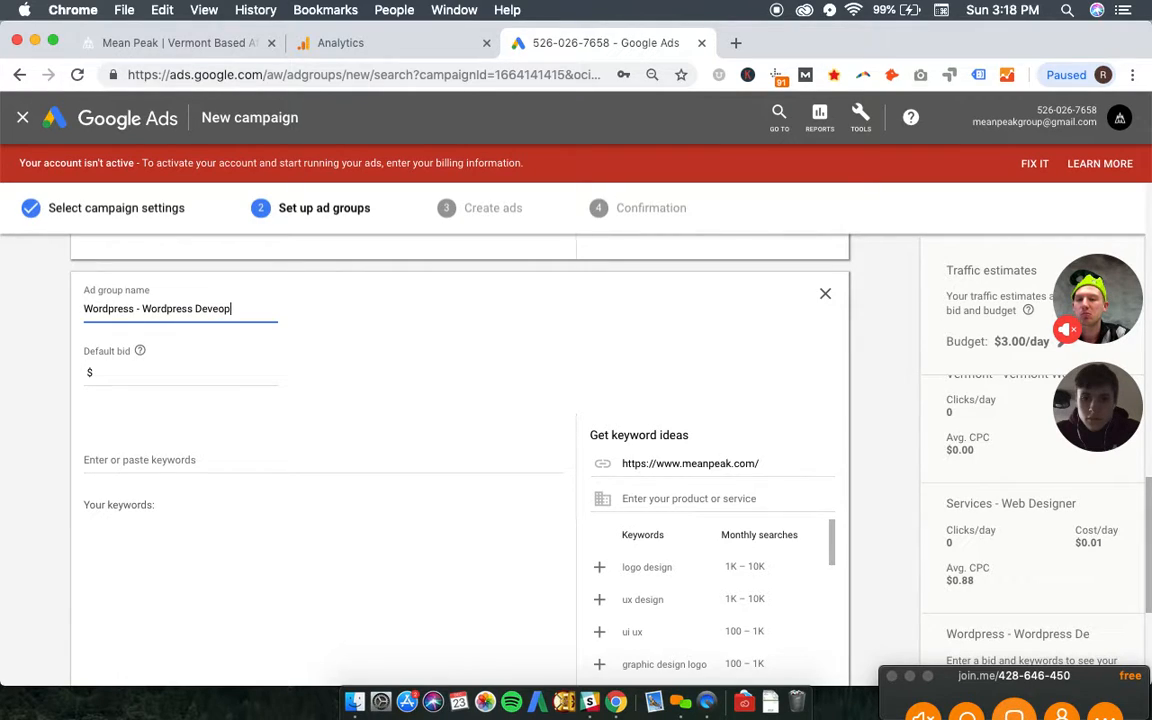
pyautogui.write('loper')
# - Enter the exact-match keyword [wordpress developer] for the third ad group and set its default bid to $1
pyautogui.press('Tab')
pyautogui.press('Tab')
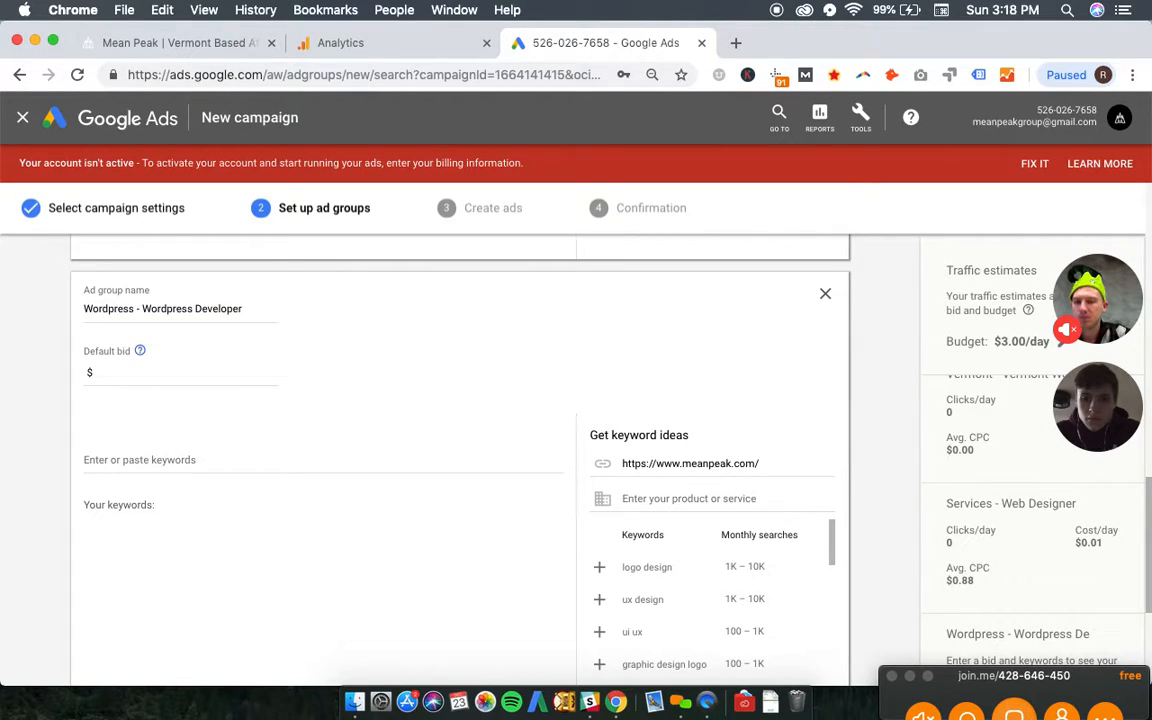
pyautogui.write('[wordpres')
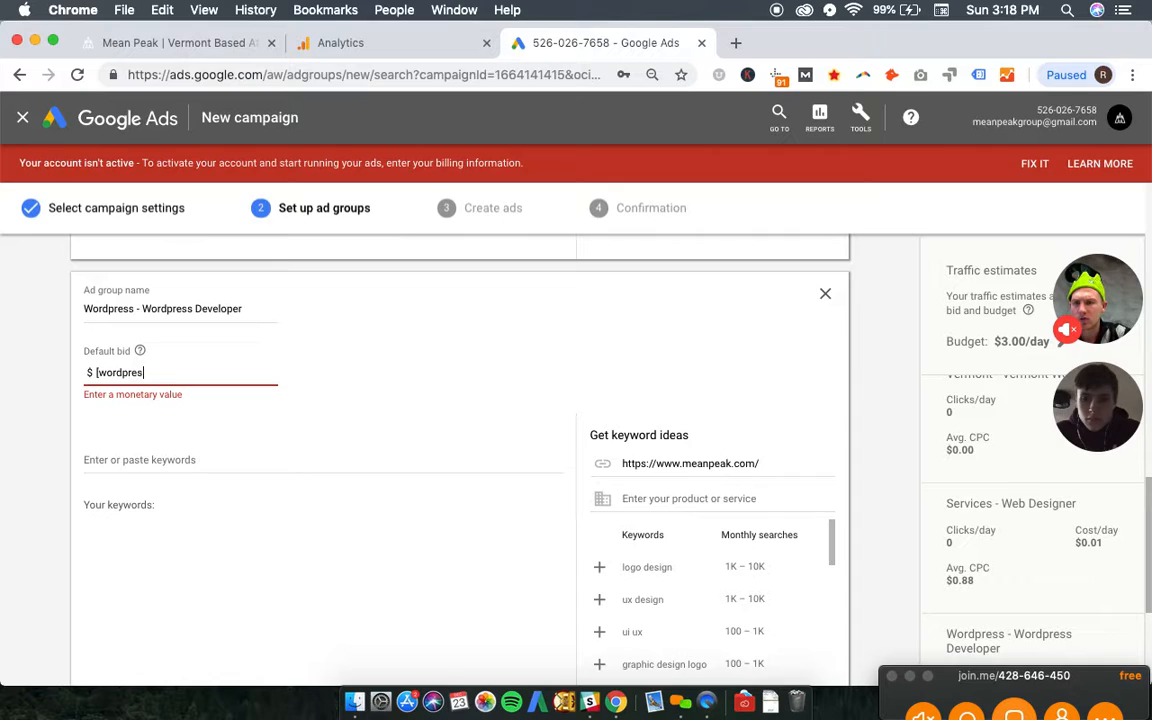
pyautogui.write('s developer]')
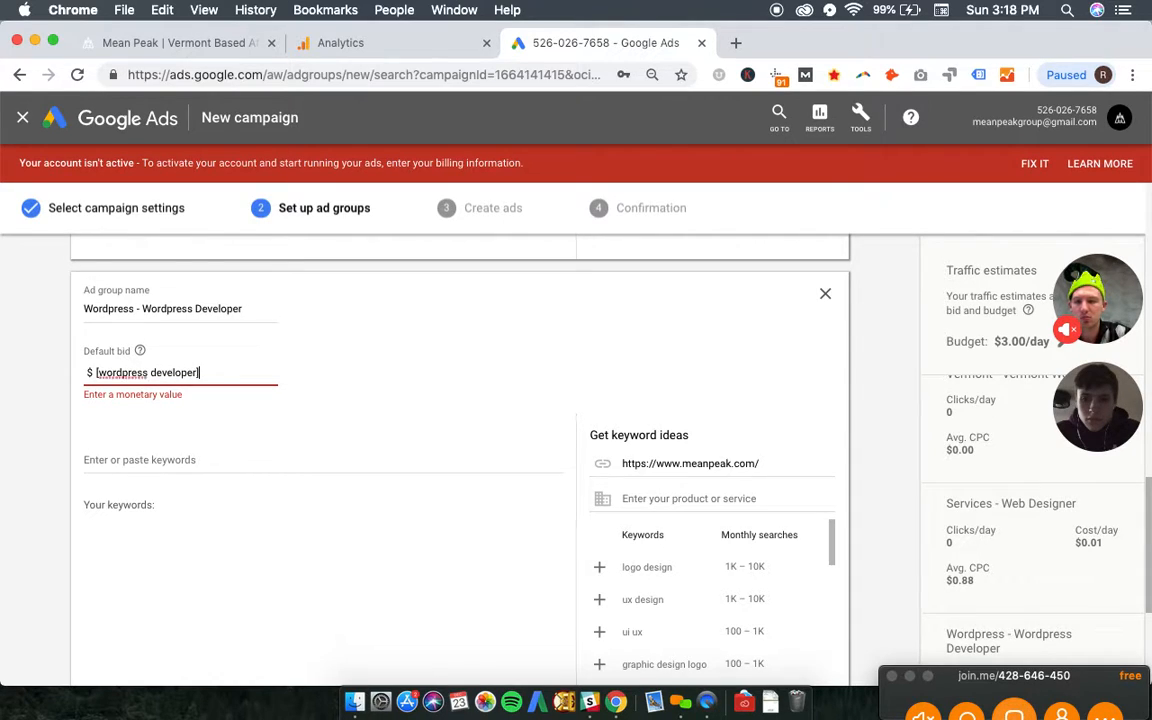
pyautogui.press('super+a')
pyautogui.press('super+x')
pyautogui.click(198, 458)
pyautogui.press('super+v')
pyautogui.press('Return')
pyautogui.click(164, 377)
pyautogui.write('1')
pyautogui.click(8, 448)
pyautogui.scroll(-5, 8, 448)
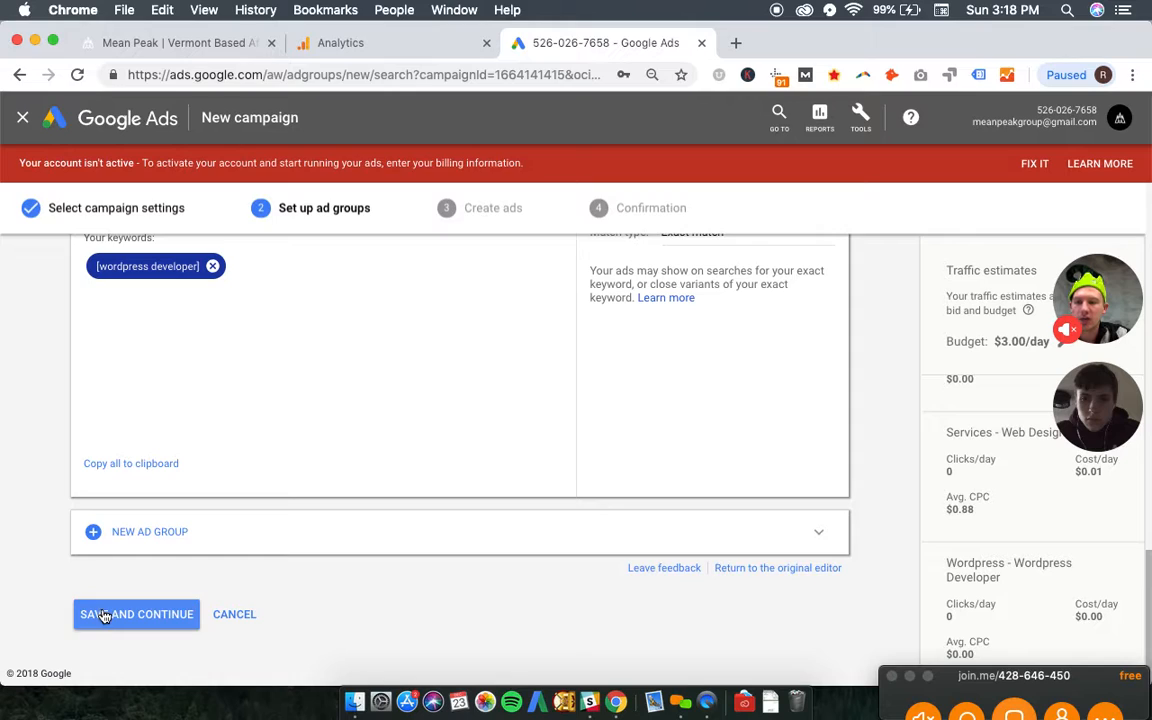
pyautogui.click(103, 614)
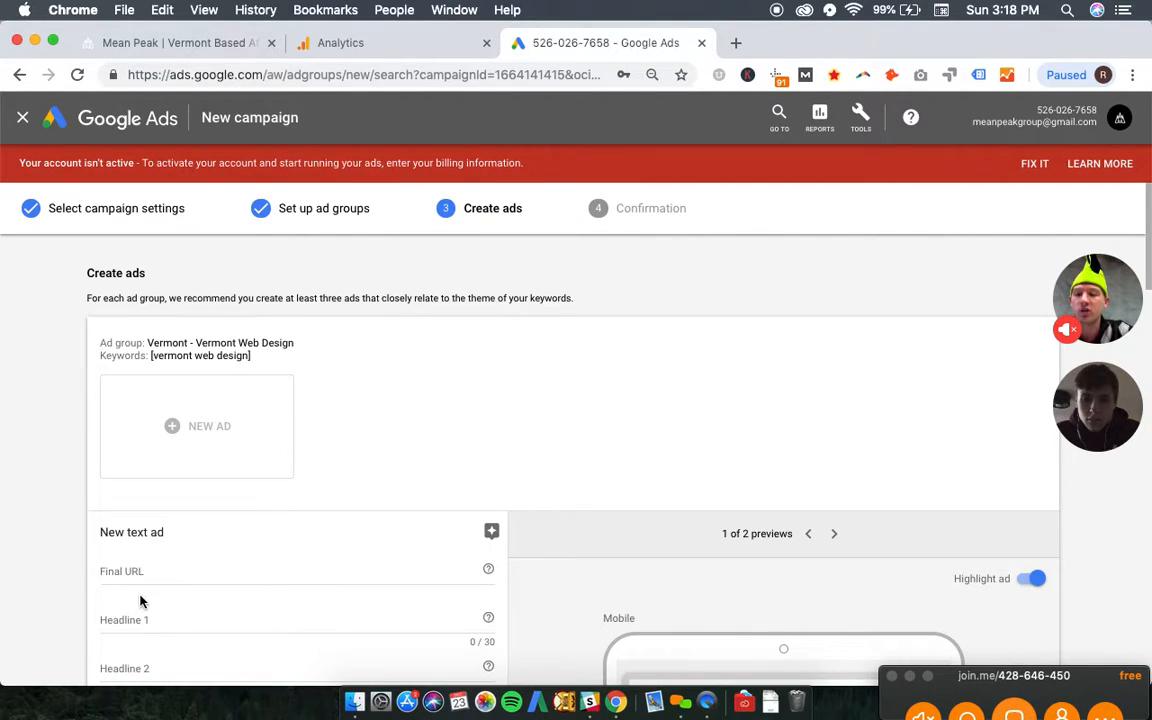
pyautogui.click(207, 45)
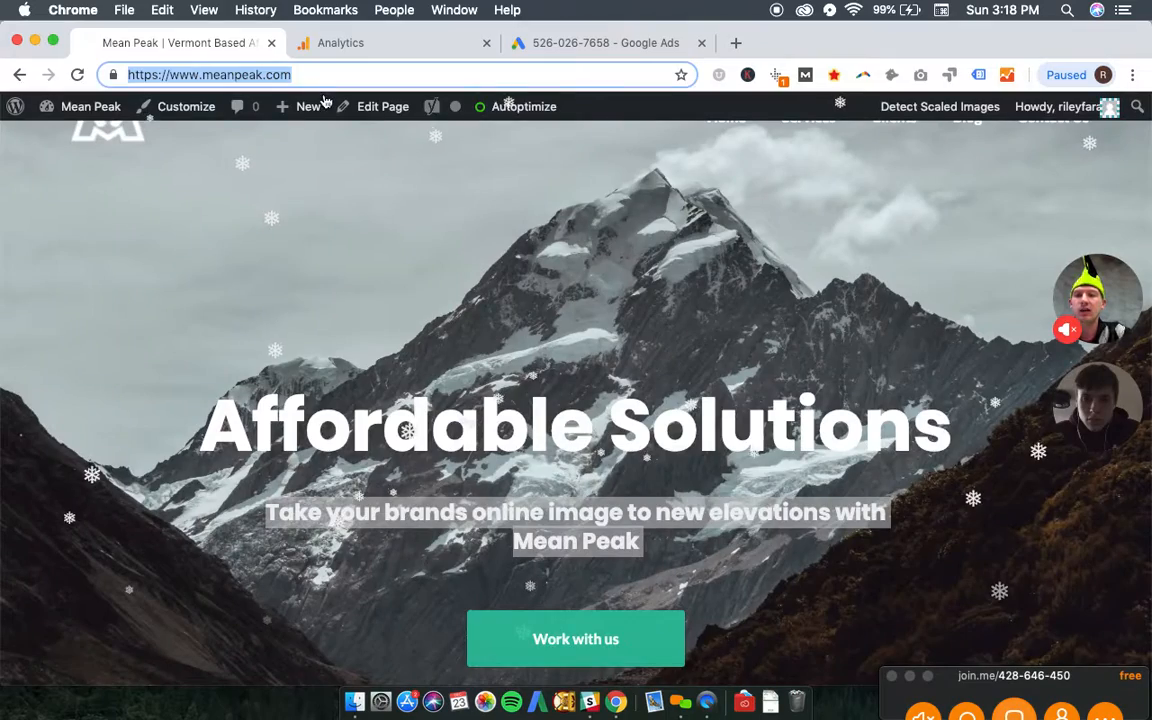
pyautogui.click(571, 43)
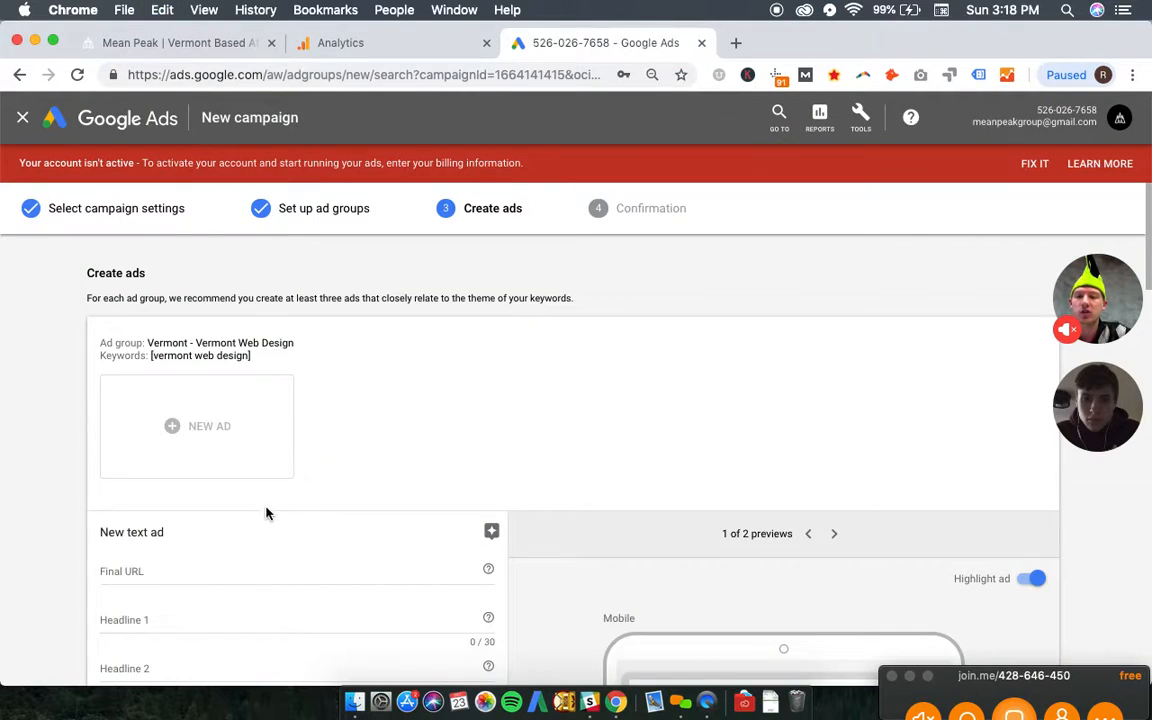
pyautogui.click(195, 569)
pyautogui.press('super+v')
pyautogui.press('super+a')
pyautogui.press('super+v')
pyautogui.scroll(-3, 175, 506)
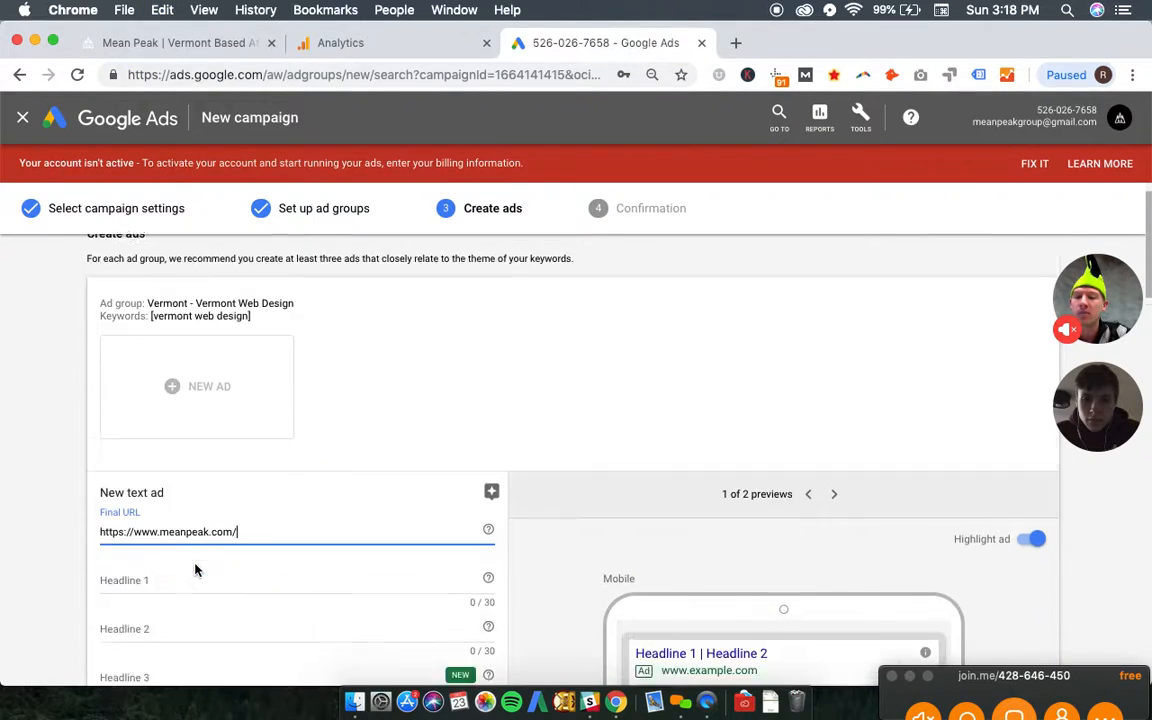
# - Enter "Vermont Web Design Firm" as Headline 1 of the Vermont Web Design ad
pyautogui.click(209, 448)
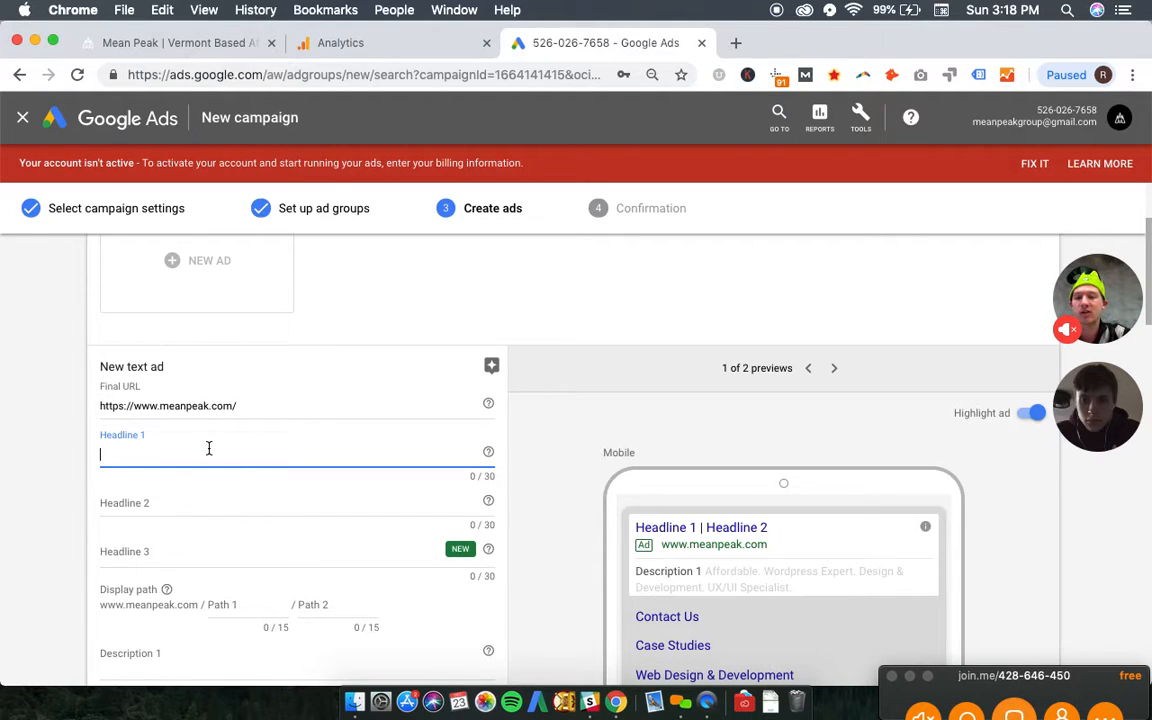
pyautogui.scroll(3, 209, 448)
pyautogui.scroll(-2, 209, 455)
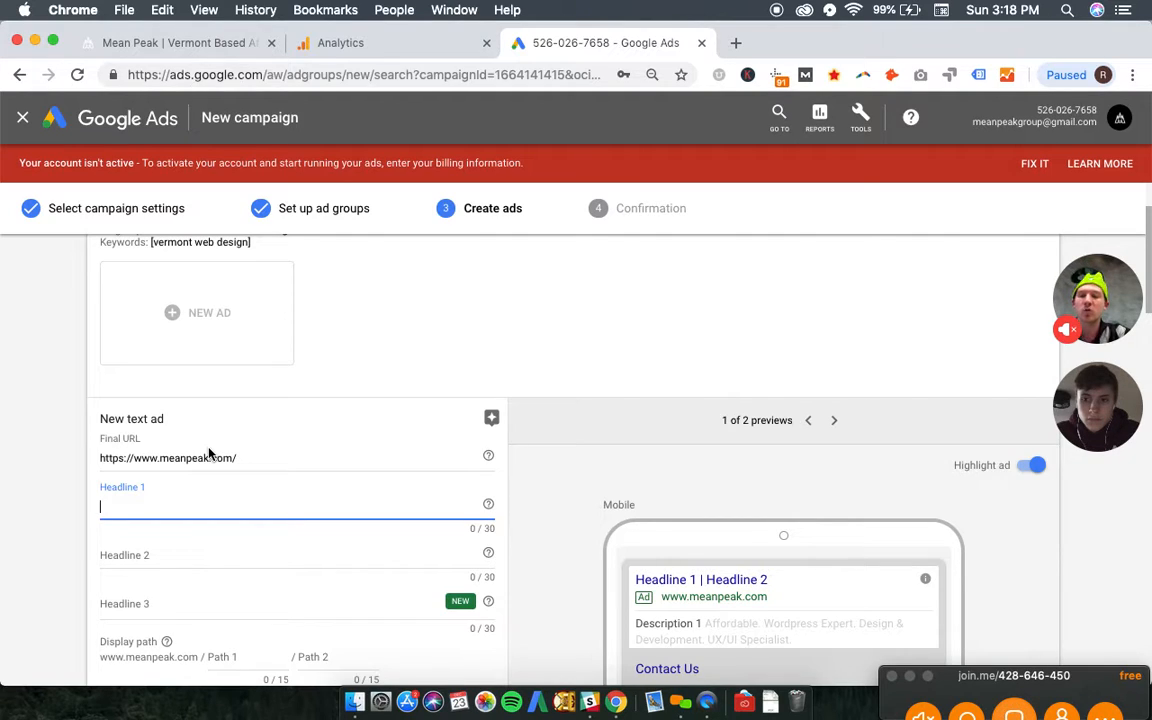
pyautogui.write('Ver')
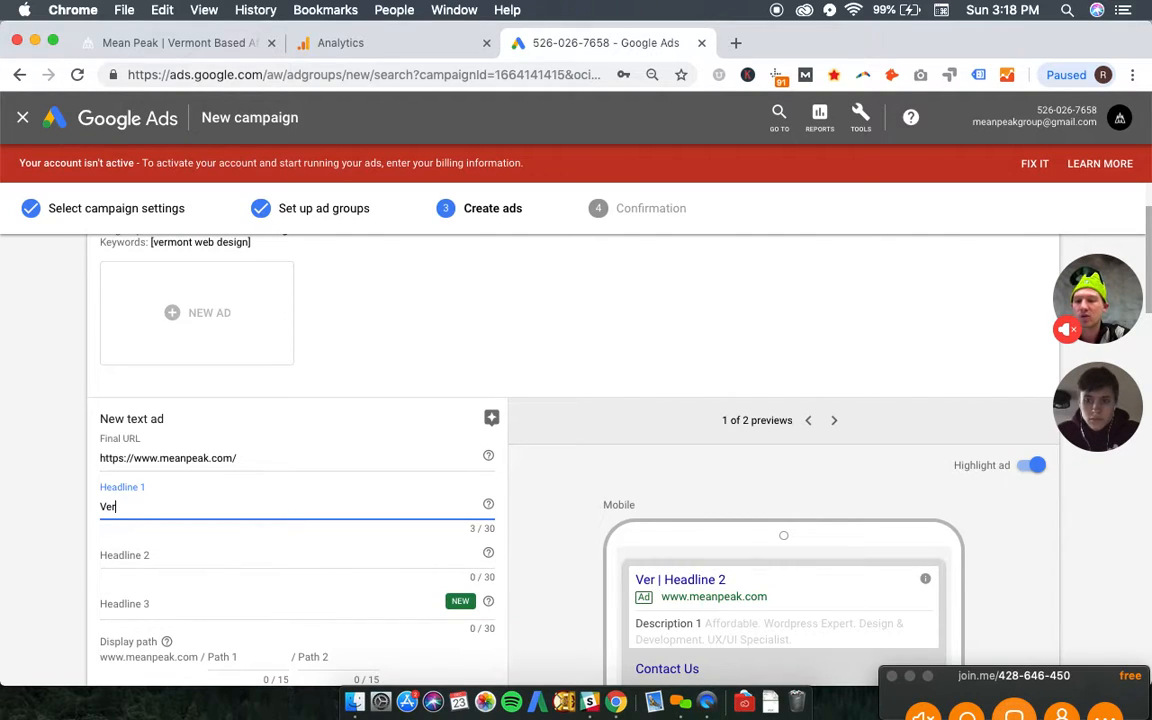
pyautogui.write('mont Web Desin')
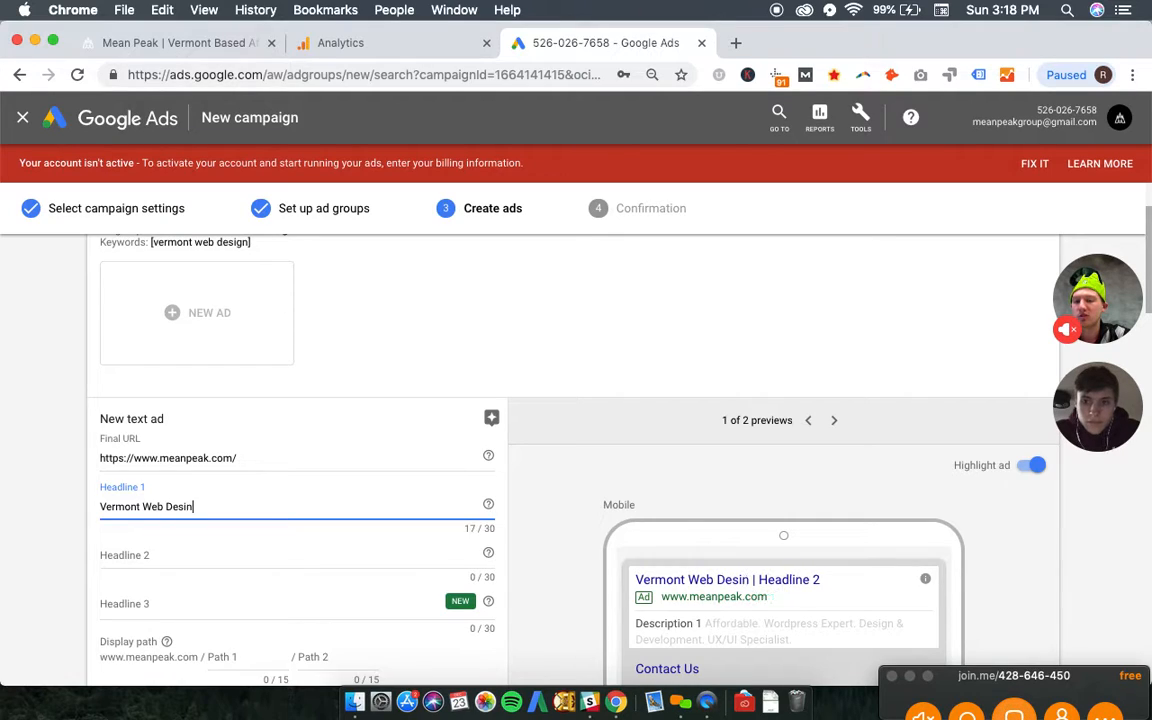
pyautogui.press('BackSpace')
pyautogui.write('gn Firm')
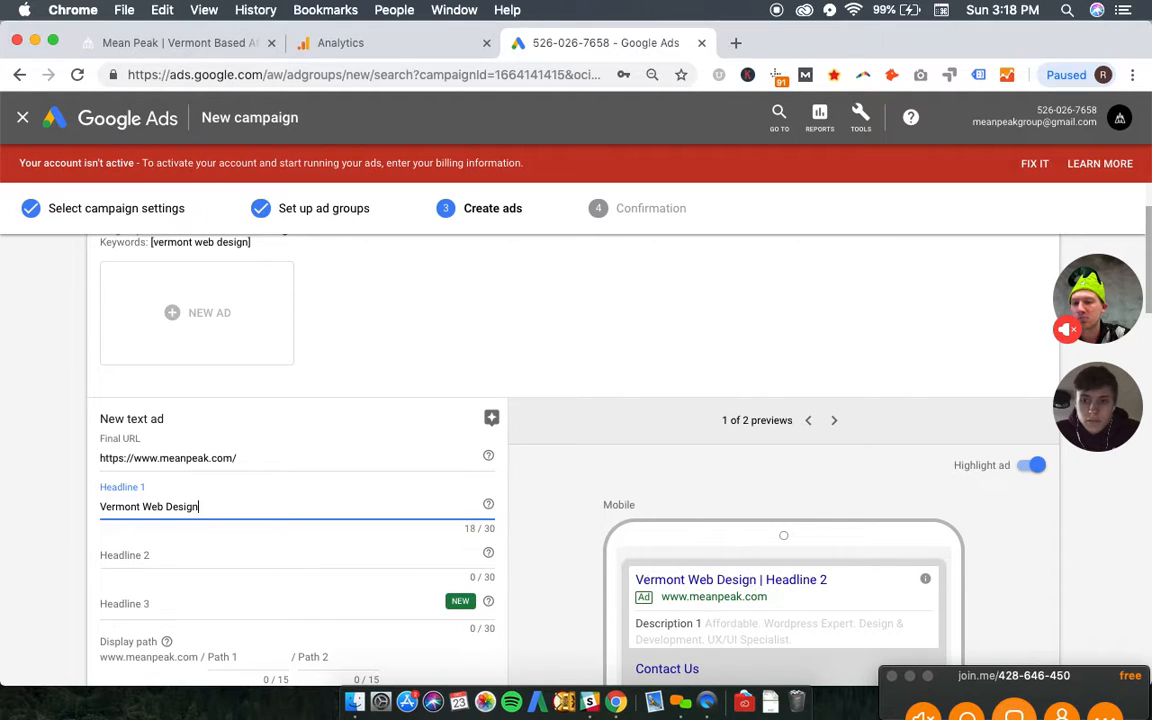
# - Enter "Affordable Wordpress Sites" as Headline 2 of the ad
pyautogui.press('Tab')
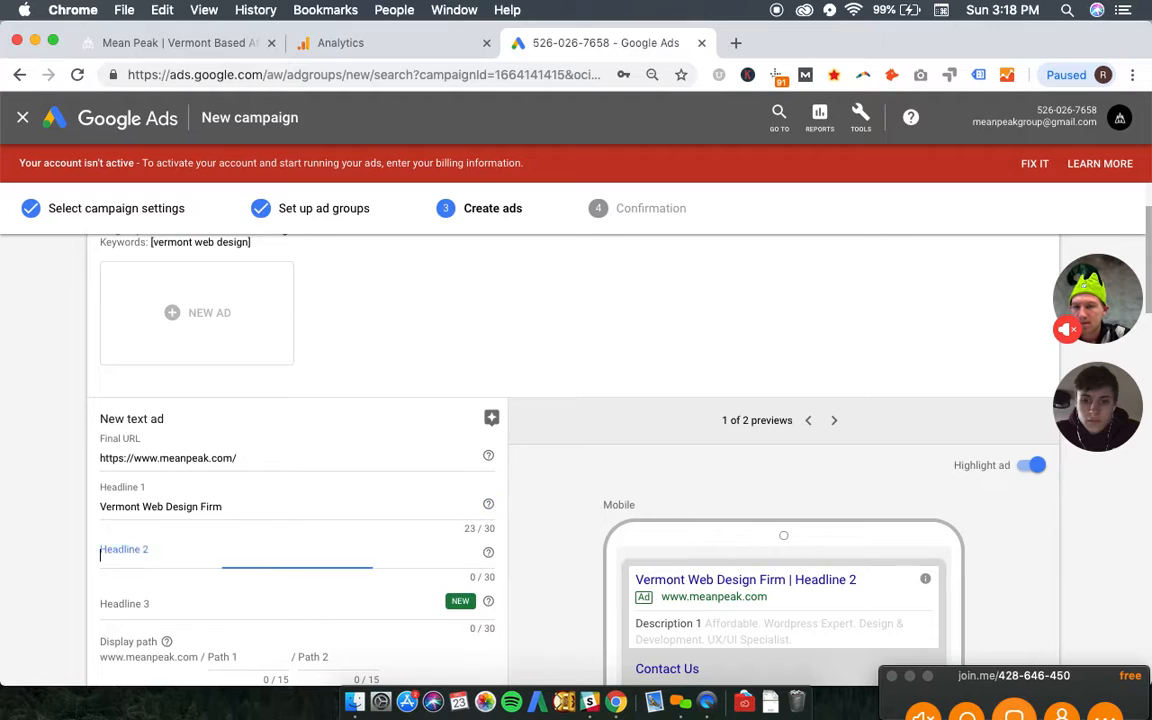
pyautogui.write('M')
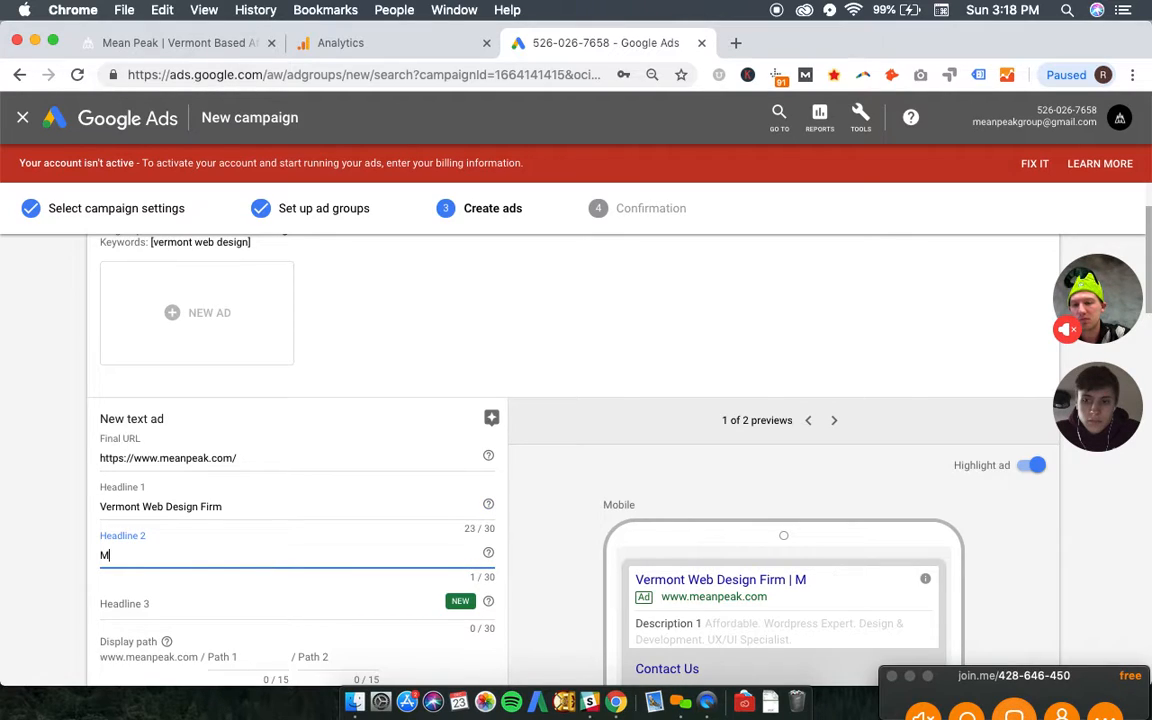
pyautogui.press('BackSpace')
pyautogui.write('Affor')
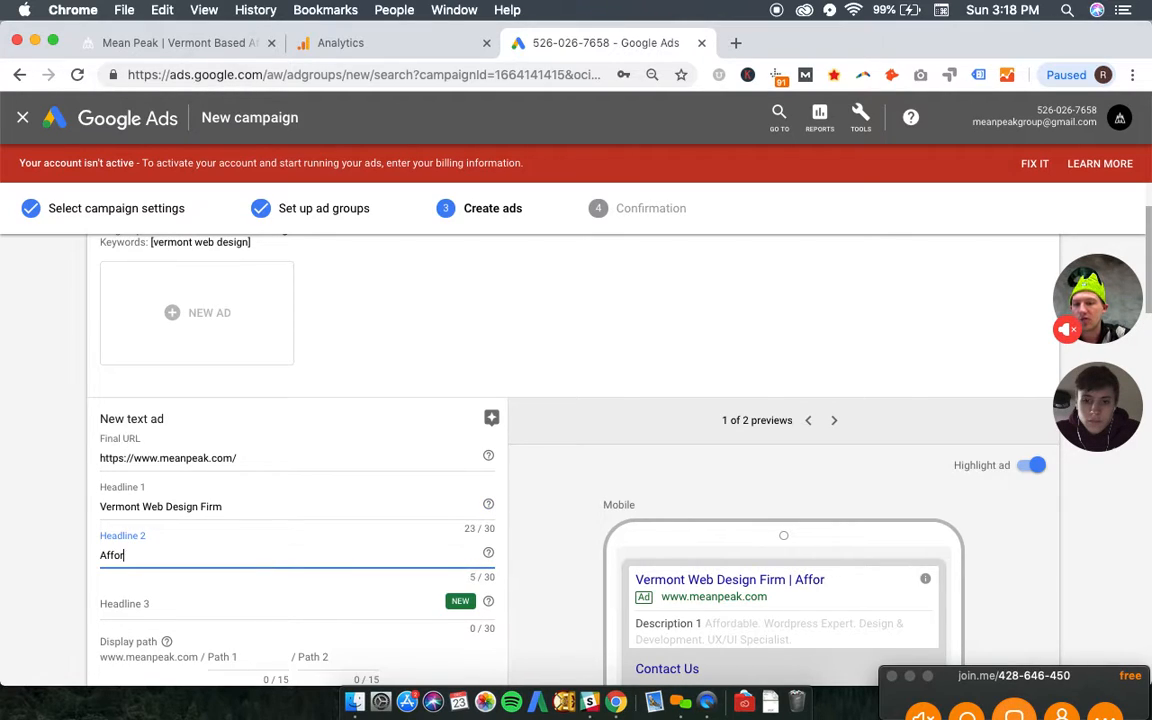
pyautogui.write('dable Word')
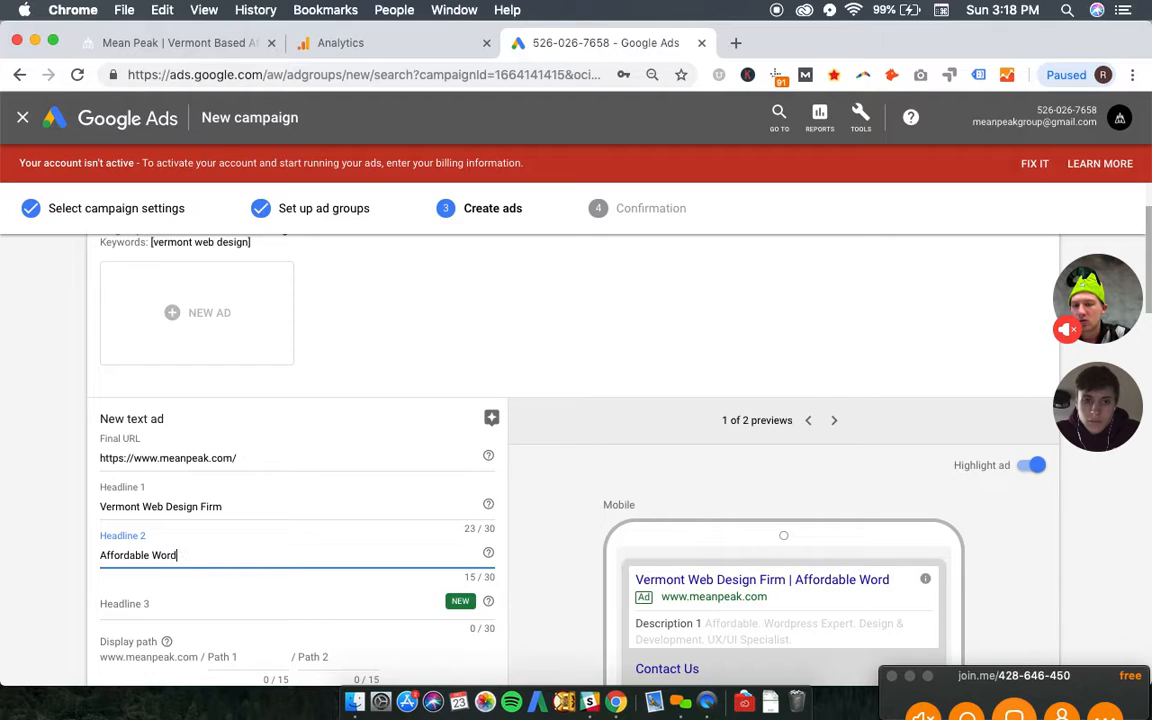
pyautogui.write('press ')
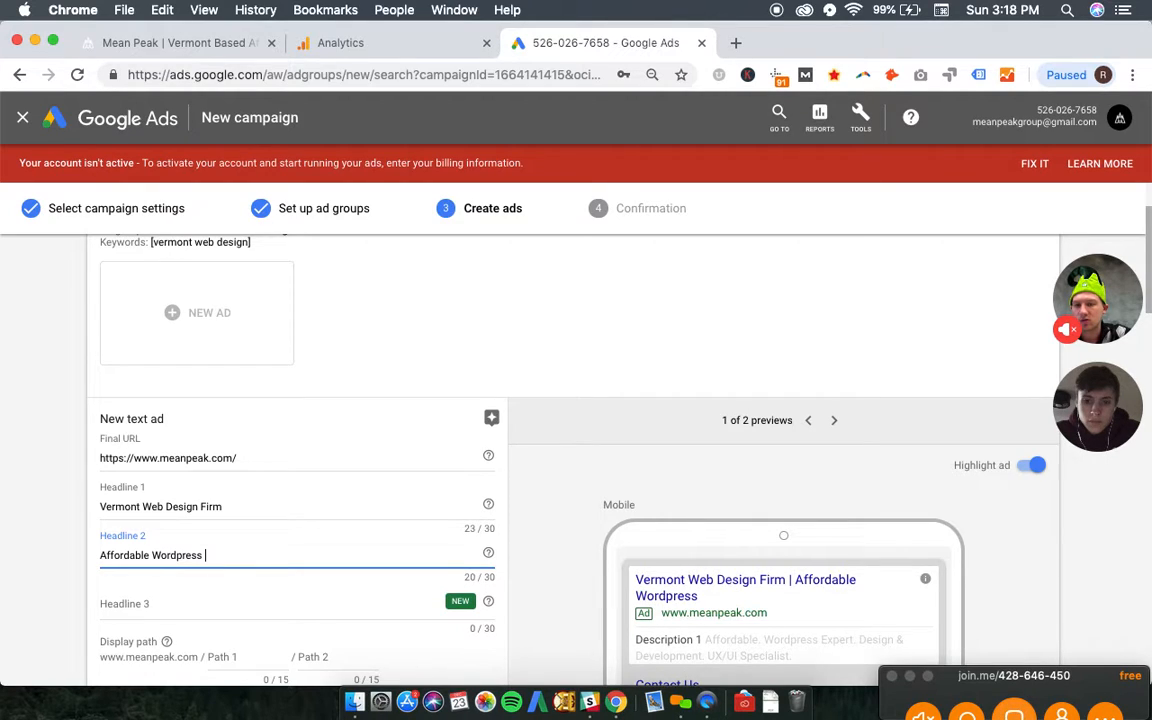
pyautogui.write(' Design')
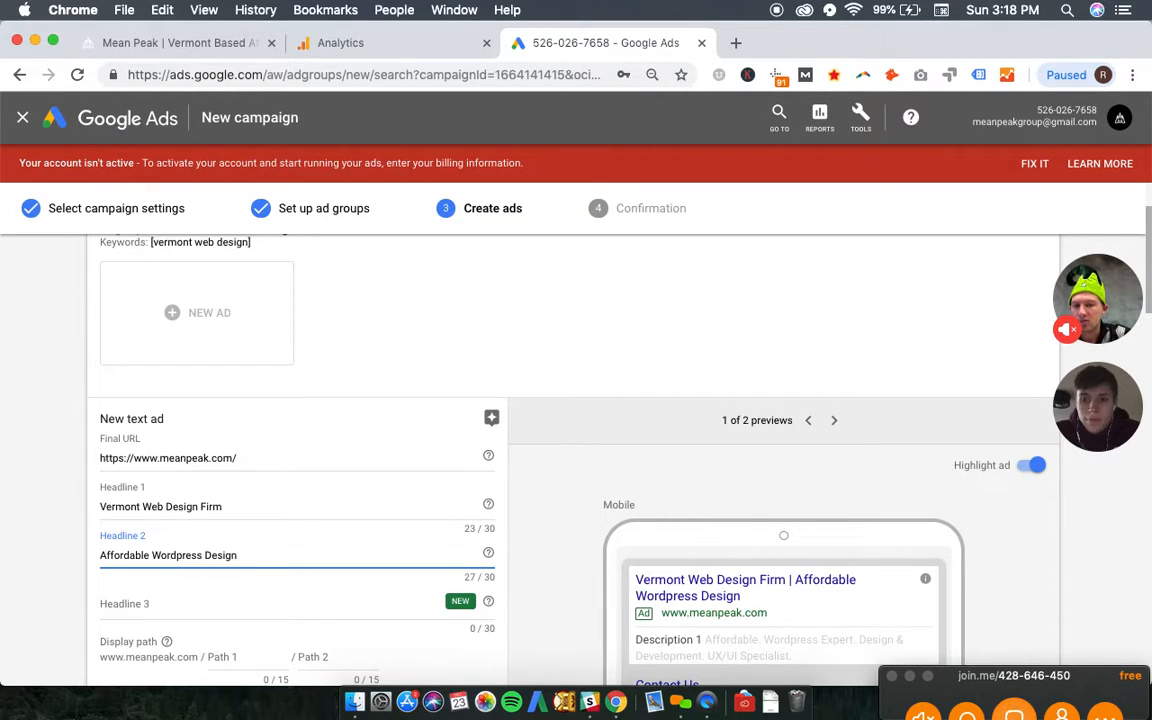
pyautogui.press('BackSpace')
pyautogui.press('BackSpace')
pyautogui.press('BackSpace')
pyautogui.press('BackSpace')
pyautogui.press('BackSpace')
pyautogui.press('BackSpace')
pyautogui.press('BackSpace')
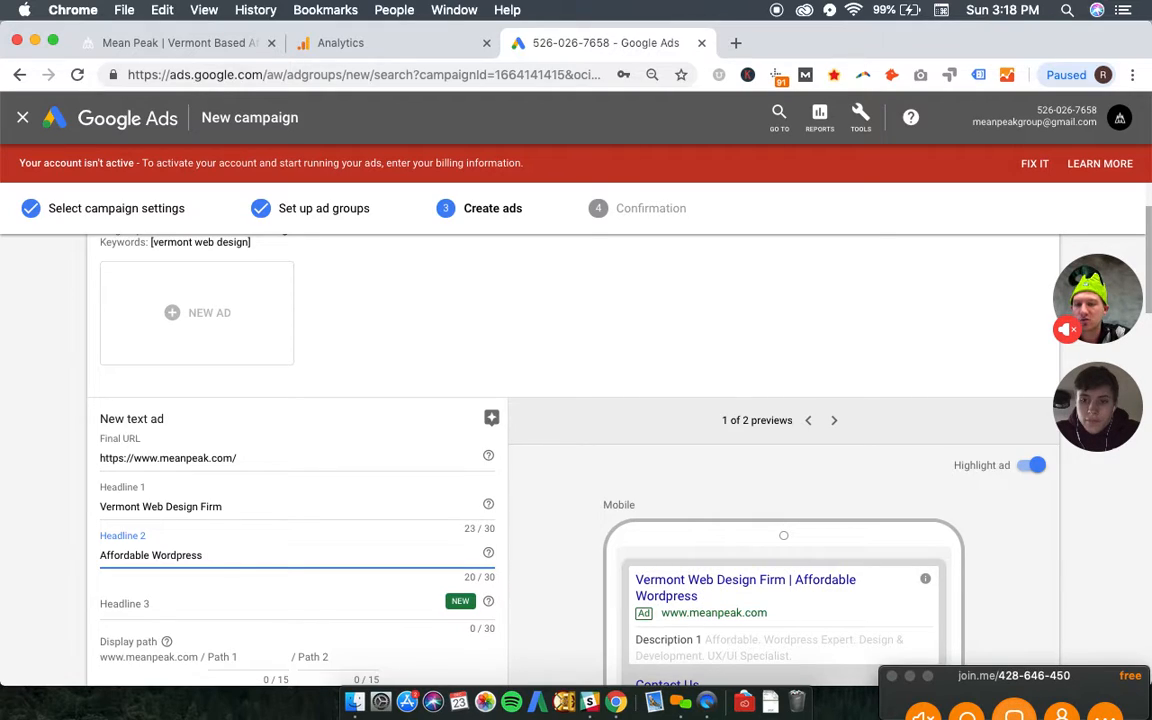
pyautogui.write('Sites')
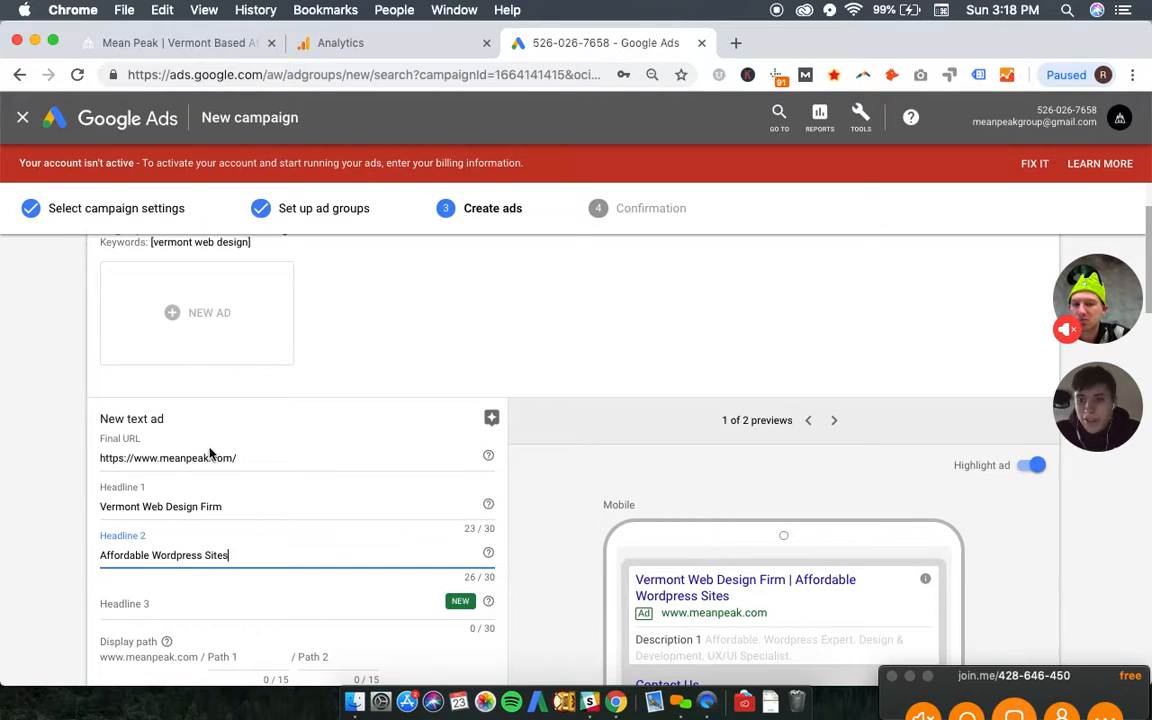
# - Change Headline 1 to "Vermont Web Design Agency" and enter "Burlington, VT" as Headline 3
pyautogui.click(552, 369)
pyautogui.moveTo(250, 506); pyautogui.dragTo(197, 508)
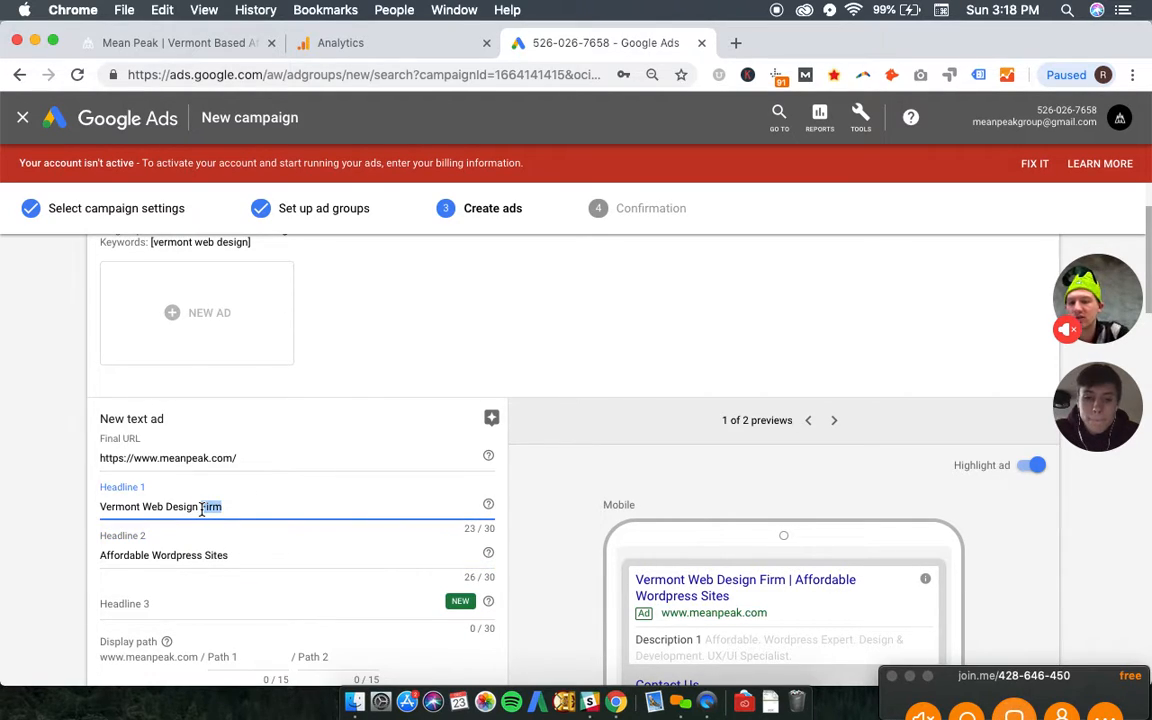
pyautogui.write('Agency')
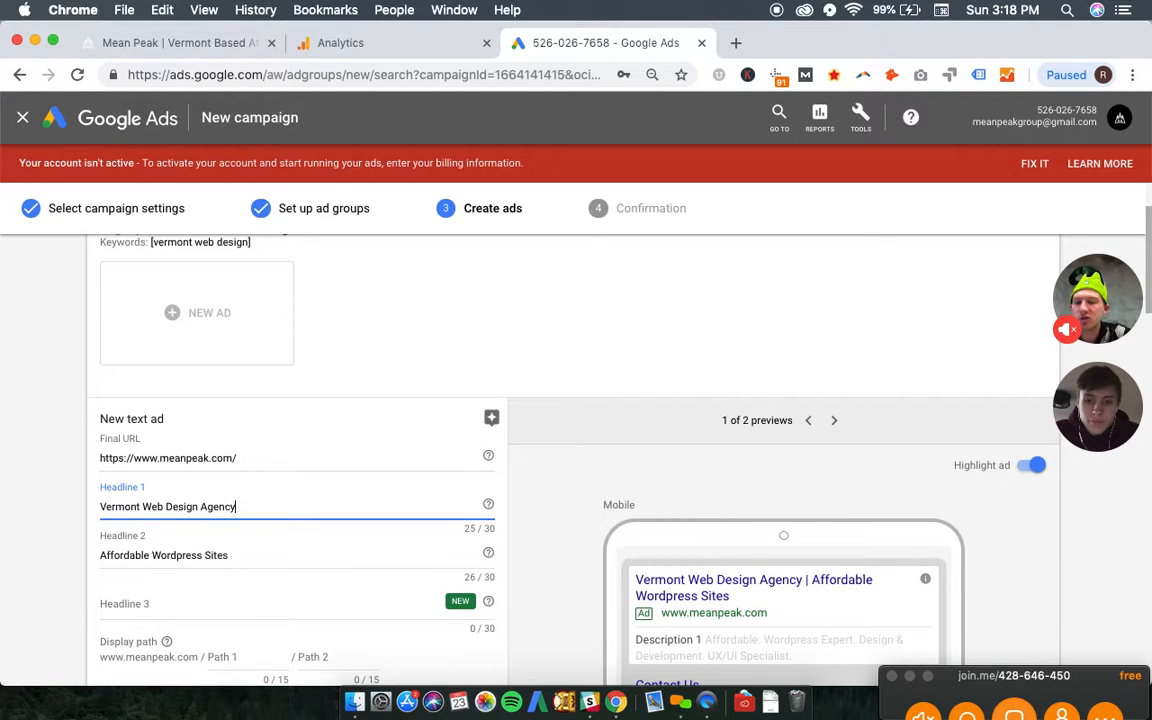
pyautogui.click(141, 603)
pyautogui.write('Burlington, VT')
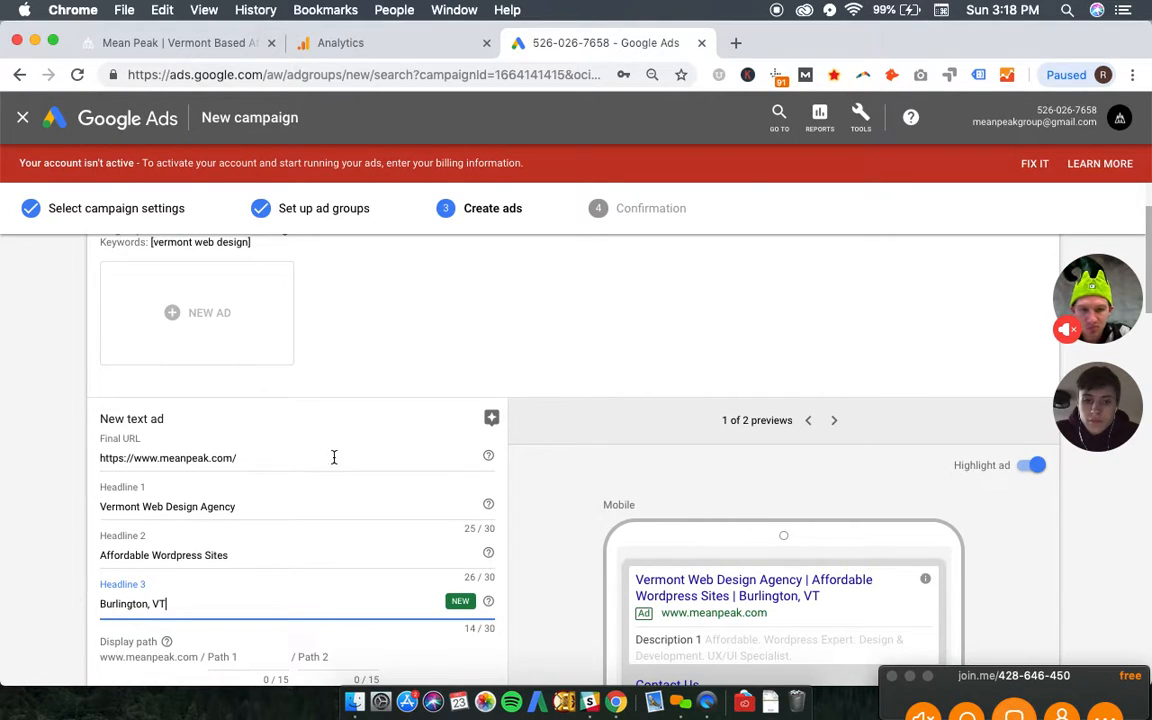
# - Preview the Vermont Web Design ad in its desktop version and set the first display path to "web-design"
pyautogui.click(835, 422)
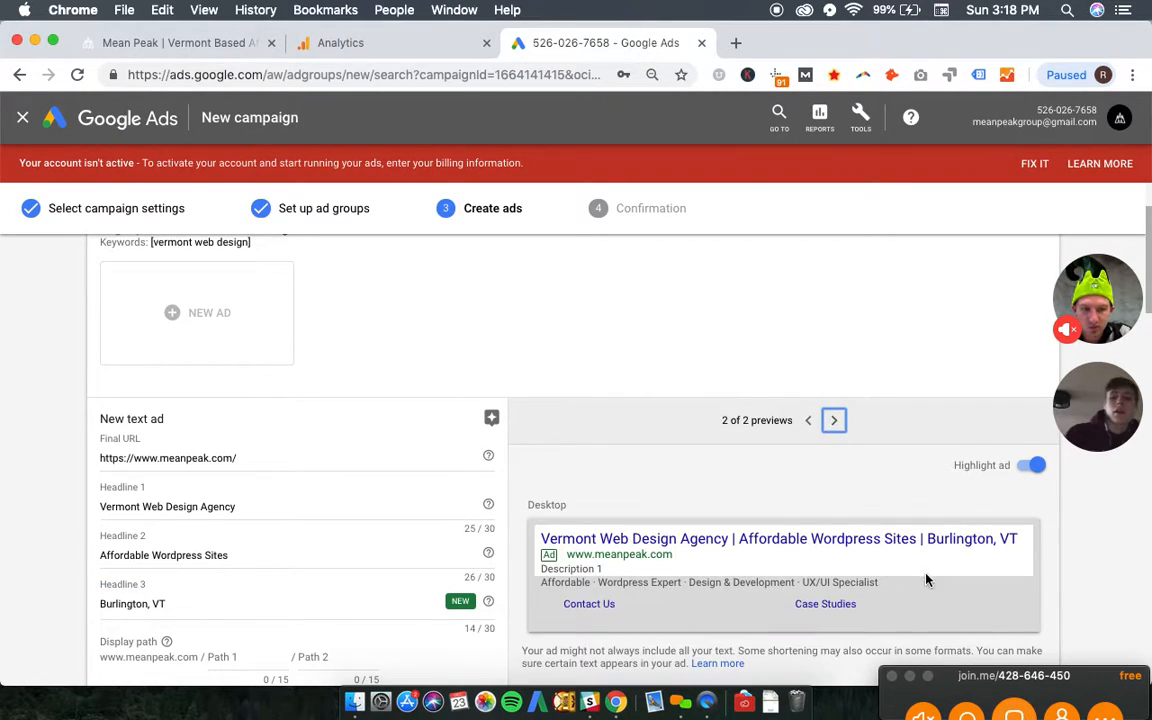
pyautogui.scroll(-1, 341, 473)
pyautogui.scroll(-3, 341, 473)
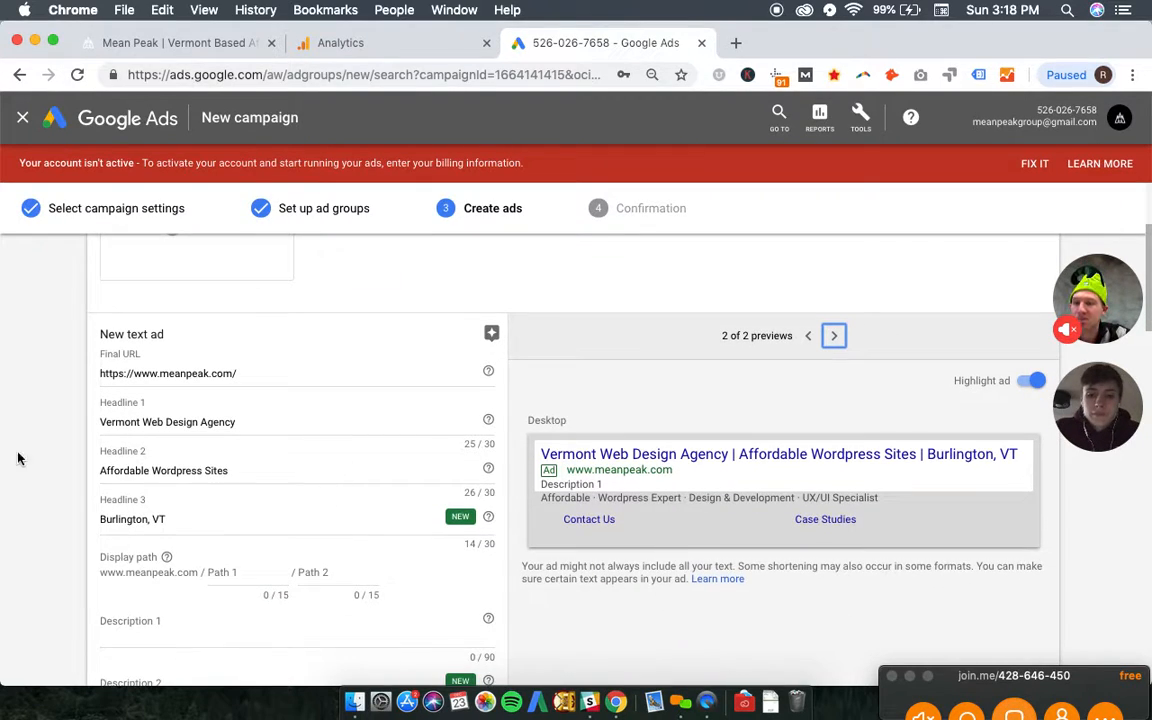
pyautogui.click(236, 573)
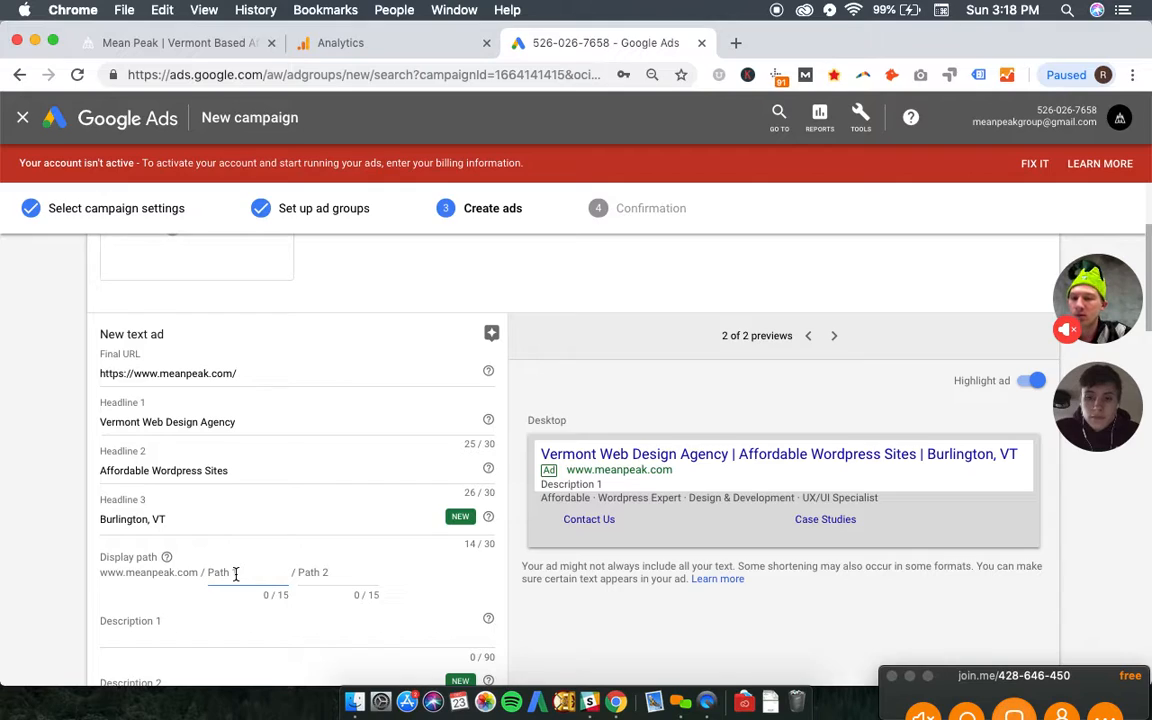
pyautogui.write('web')
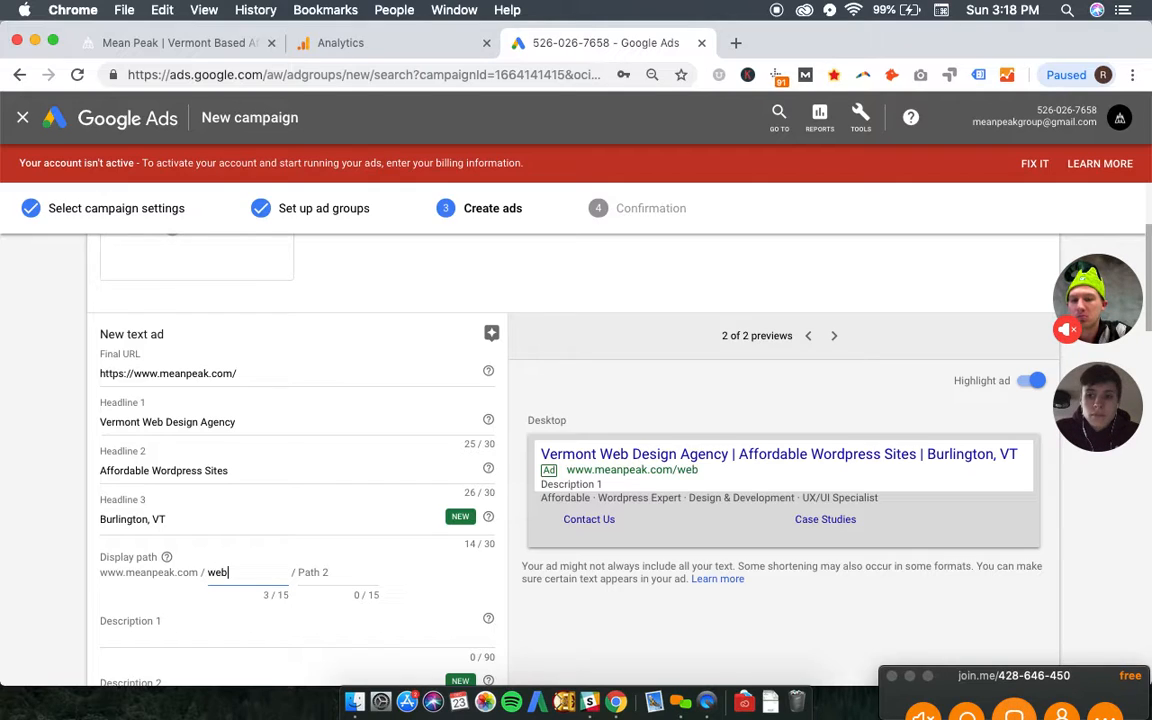
pyautogui.write('-design')
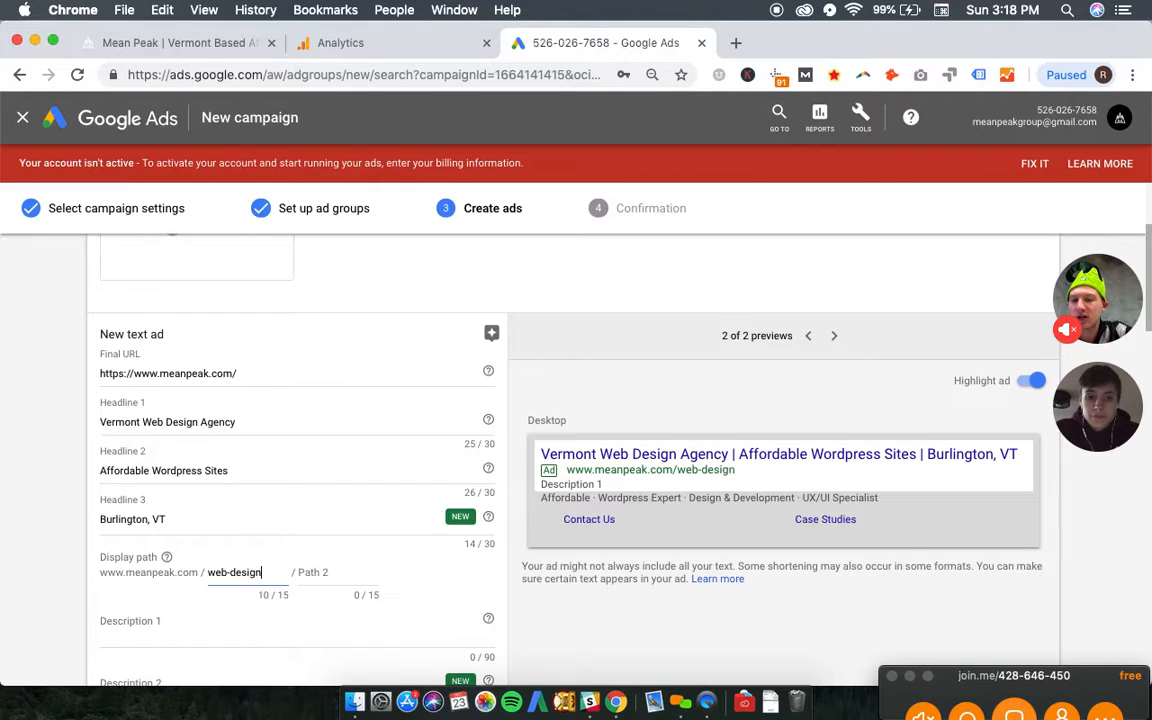
# - Fill Description 1 with the Mean Peak homepage tagline copied from the site, add "Contact us today.", and finish the Vermont Web Design ad
pyautogui.scroll(-2, 206, 650)
pyautogui.click(193, 545)
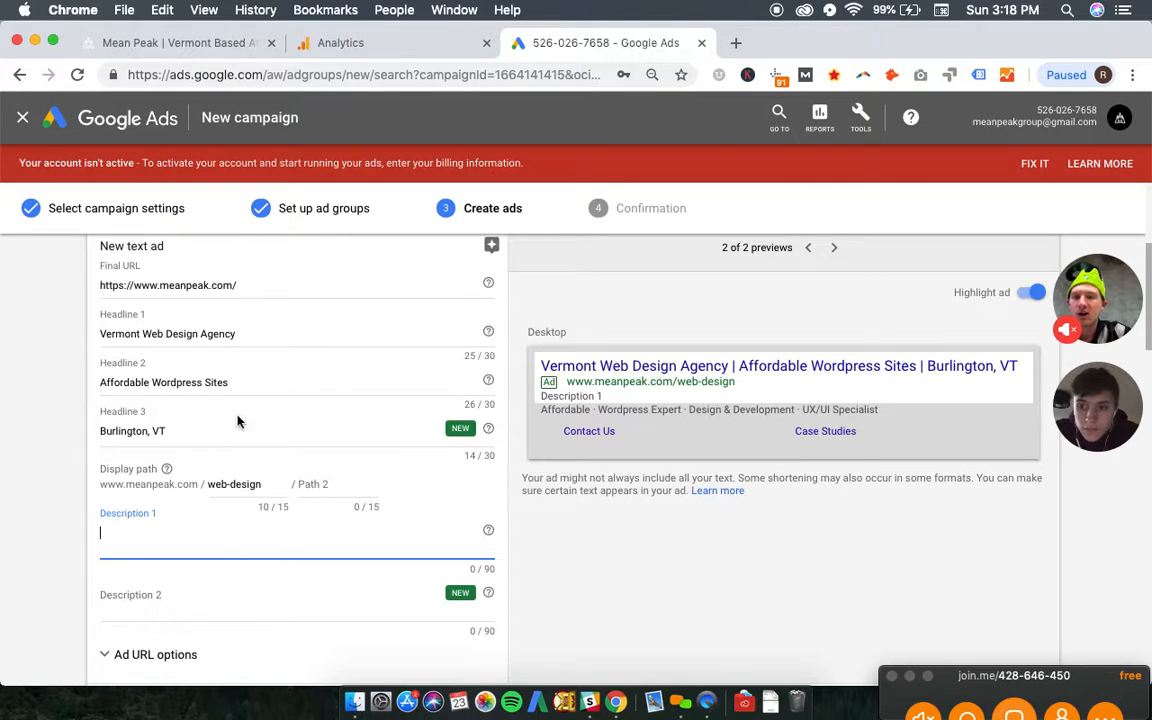
pyautogui.click(189, 43)
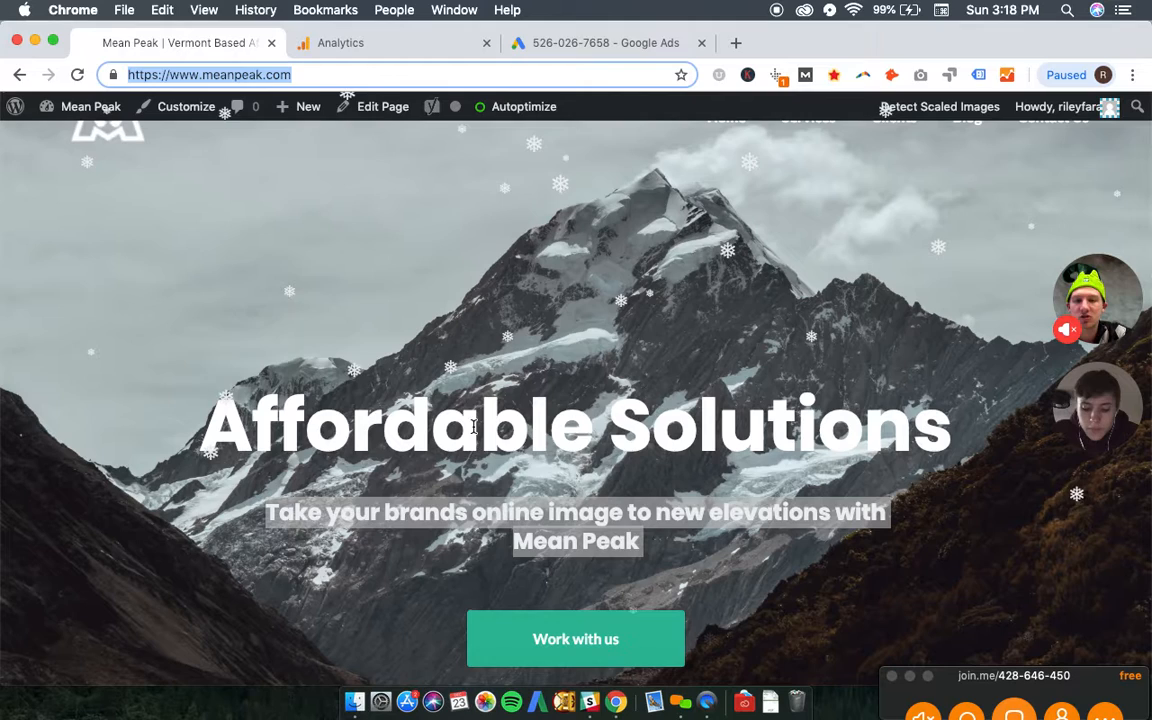
pyautogui.doubleClick(537, 541)
pyautogui.tripleClick(537, 541)
pyautogui.press('super+c')
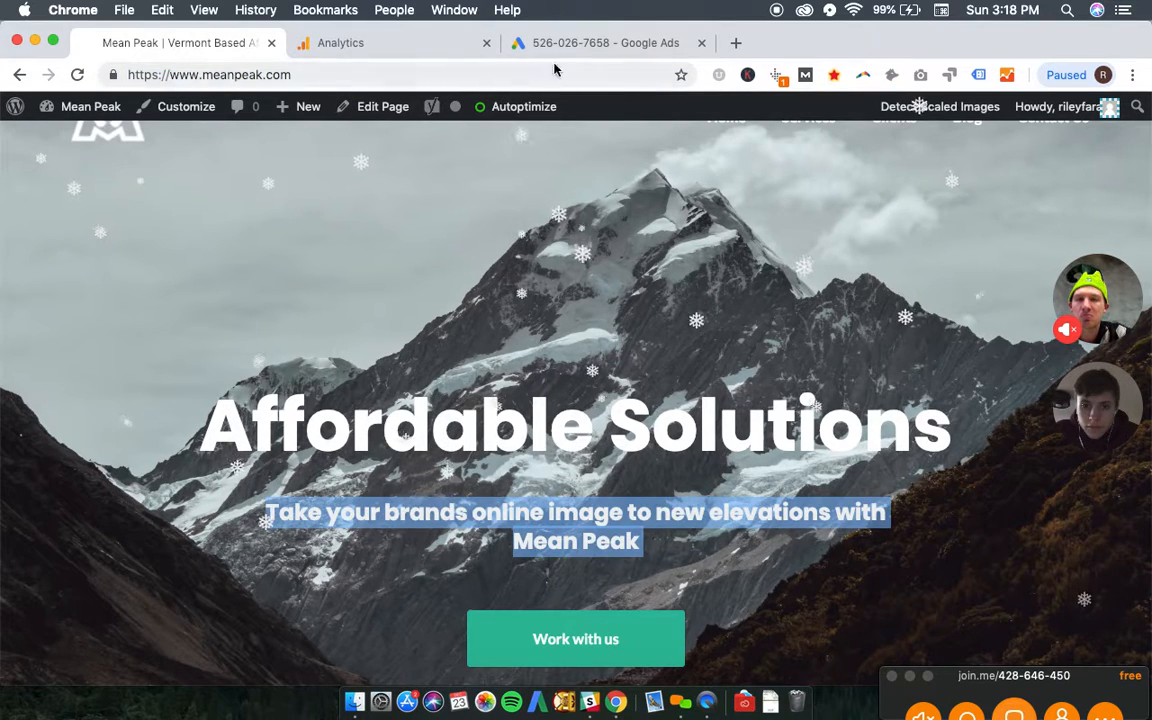
pyautogui.click(590, 43)
pyautogui.press('super+v')
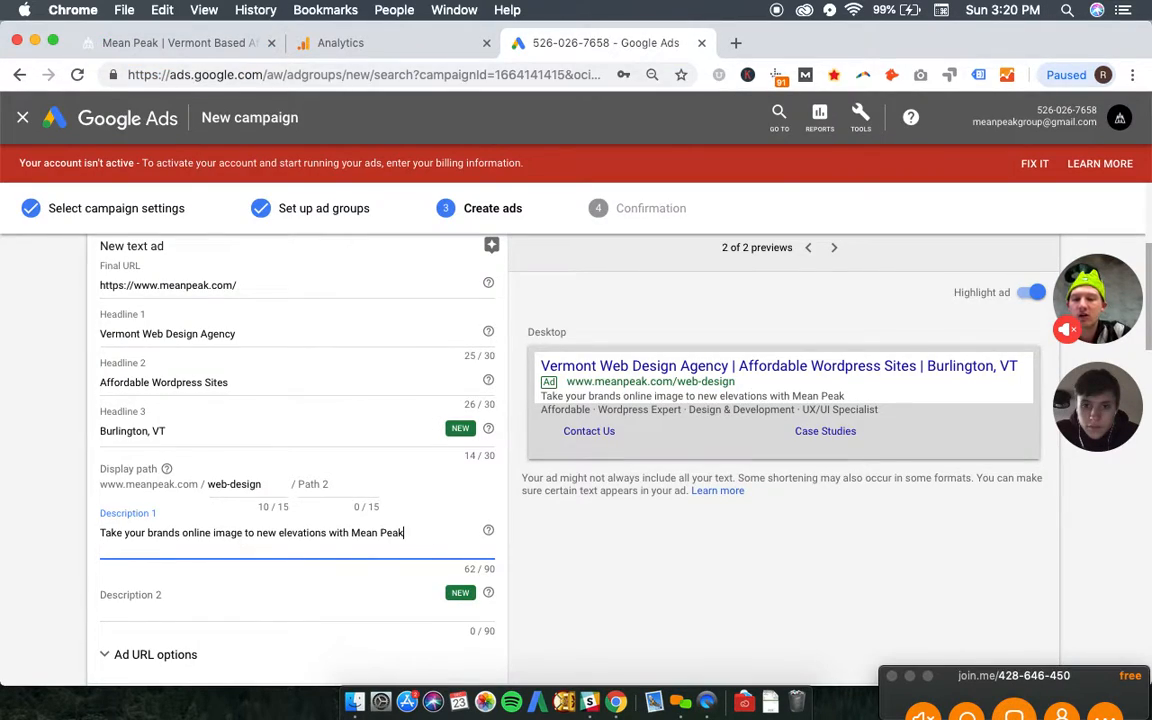
pyautogui.write('. C')
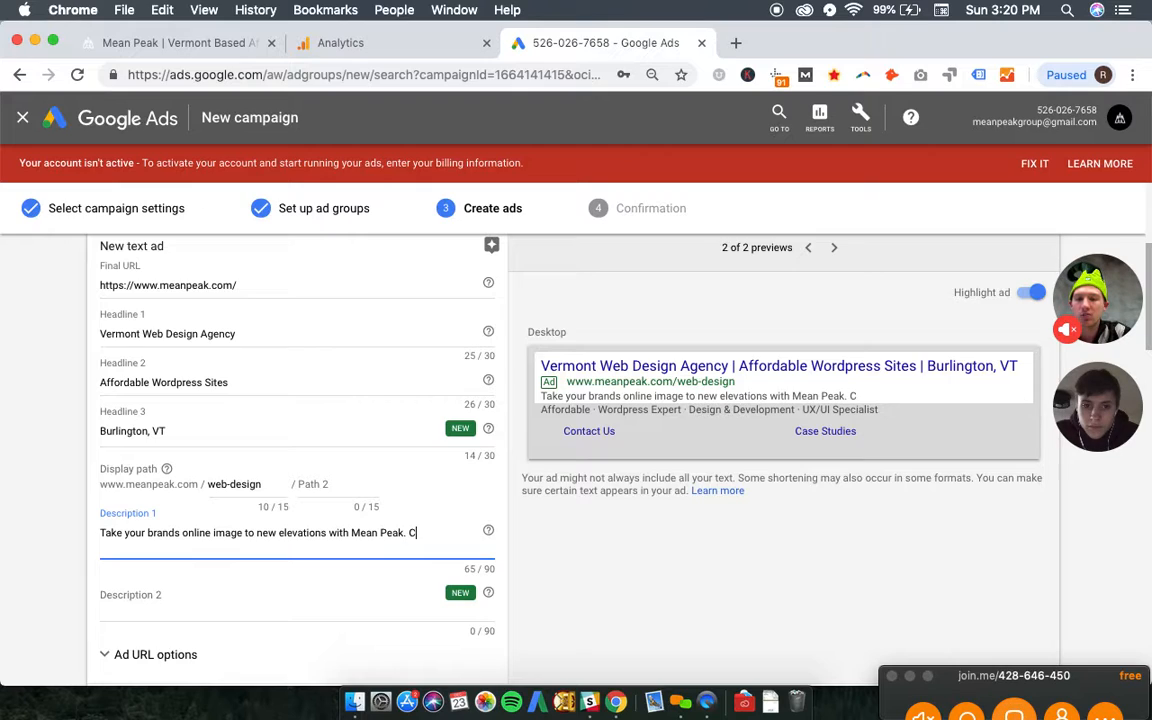
pyautogui.write('ontact us today')
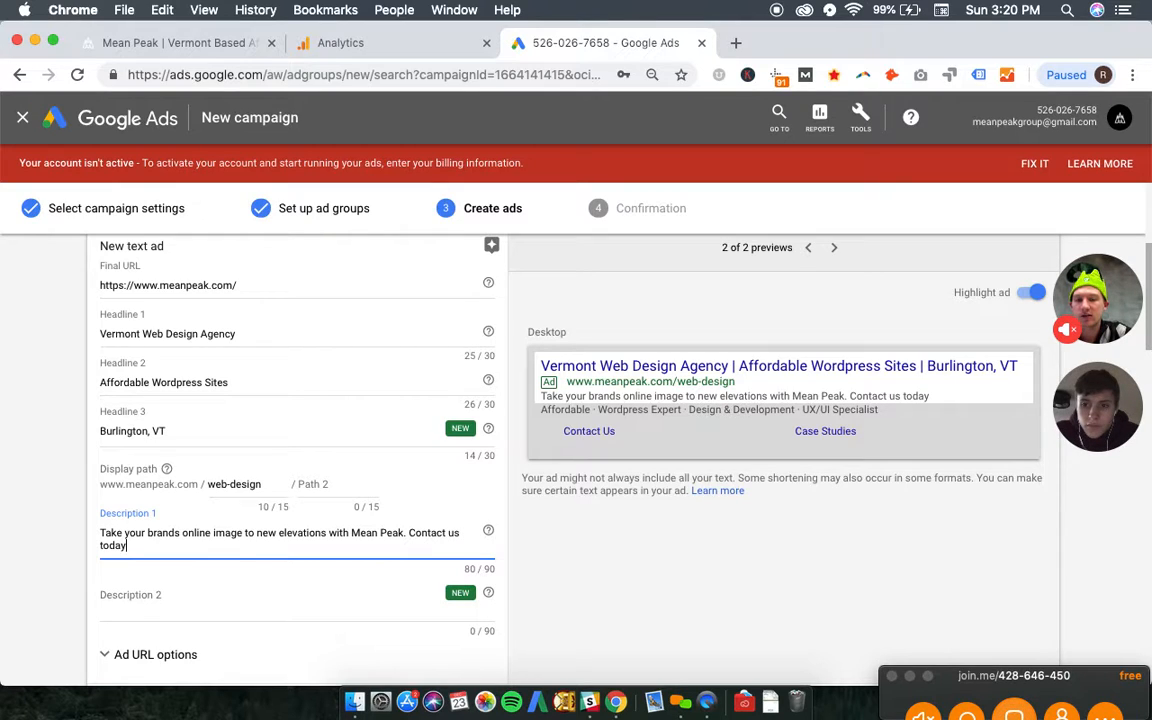
pyautogui.write('.')
pyautogui.scroll(-3, 180, 535)
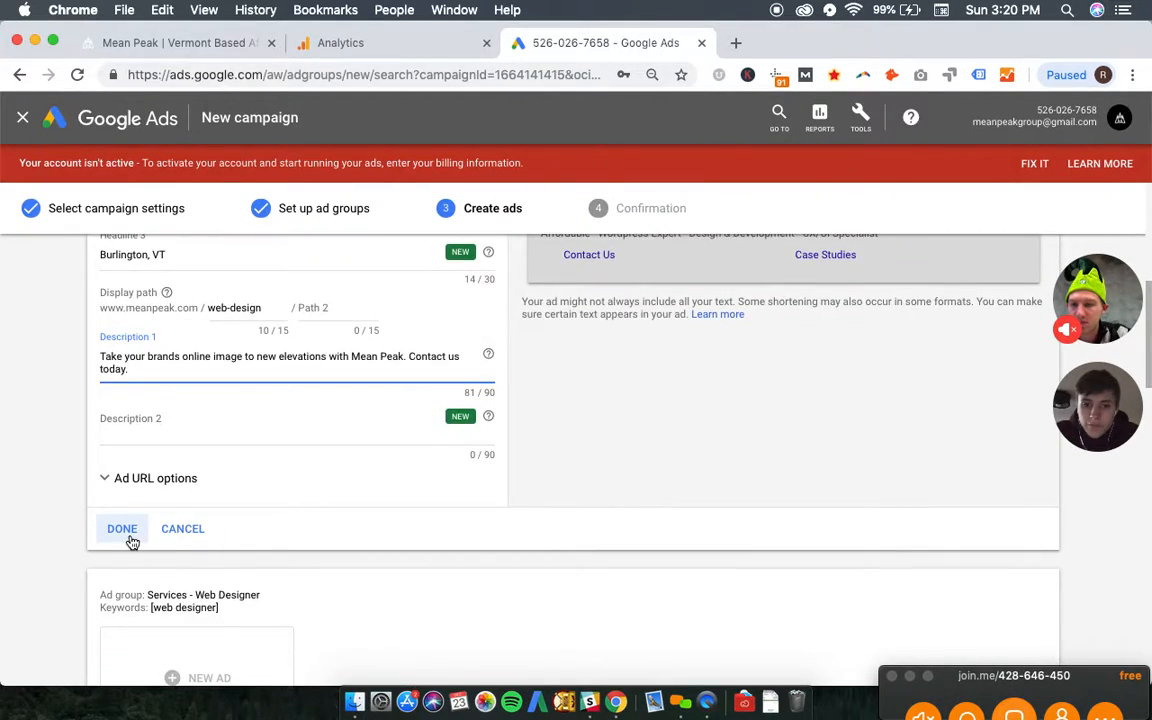
pyautogui.click(128, 531)
pyautogui.scroll(10, 303, 437)
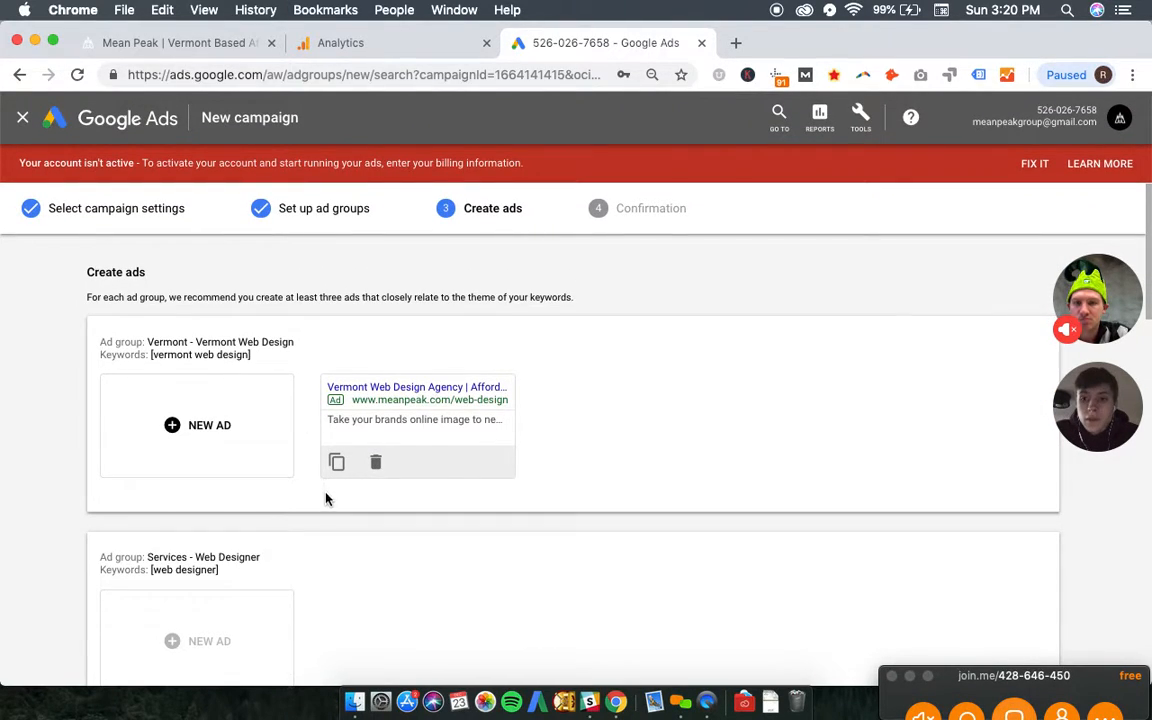
pyautogui.scroll(-3, 310, 470)
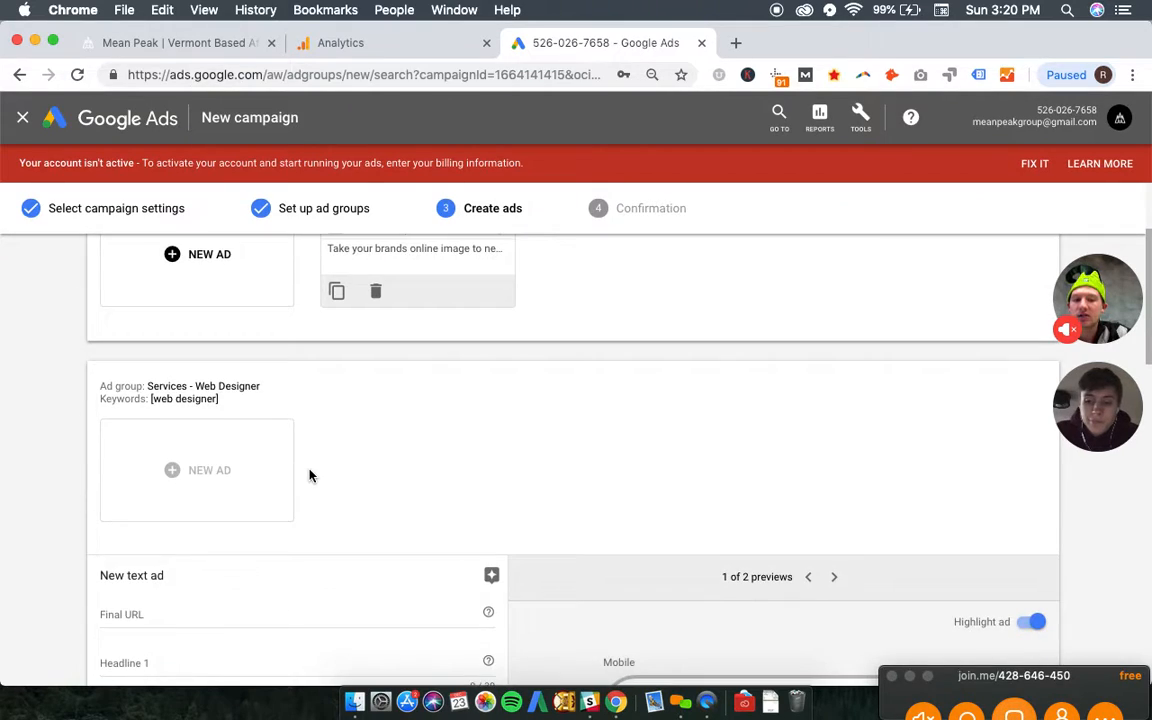
pyautogui.scroll(2, 310, 476)
pyautogui.scroll(2, 310, 476)
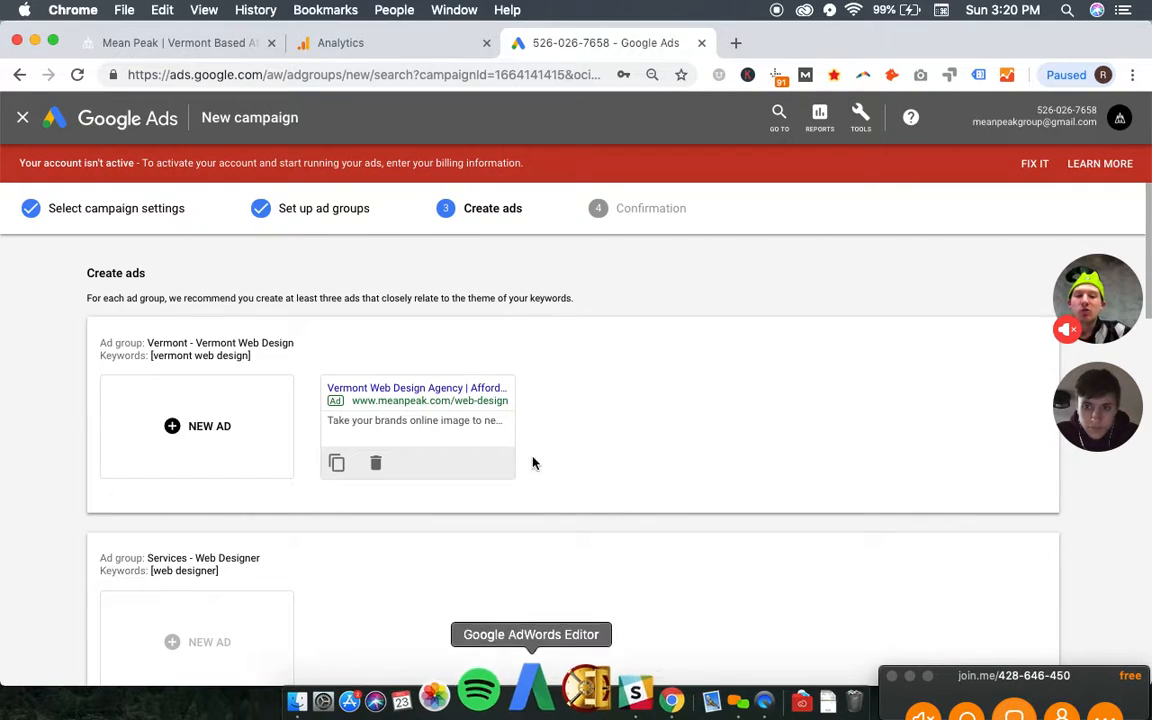
pyautogui.scroll(-1, 527, 433)
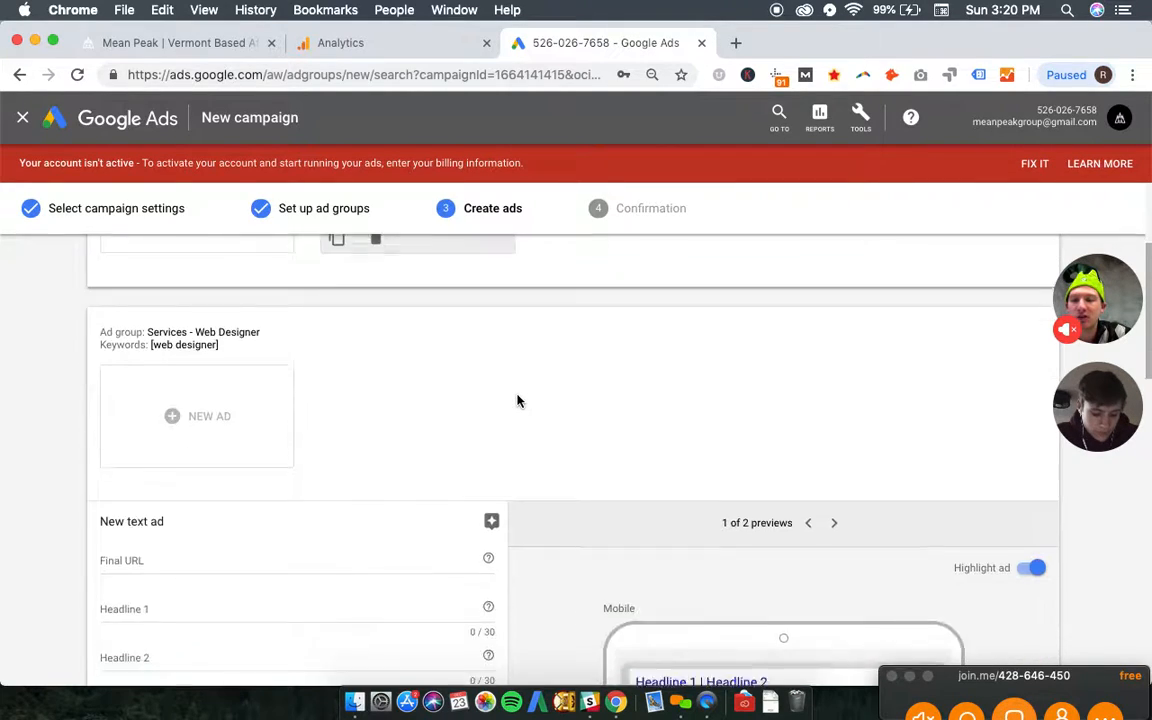
pyautogui.click(247, 491)
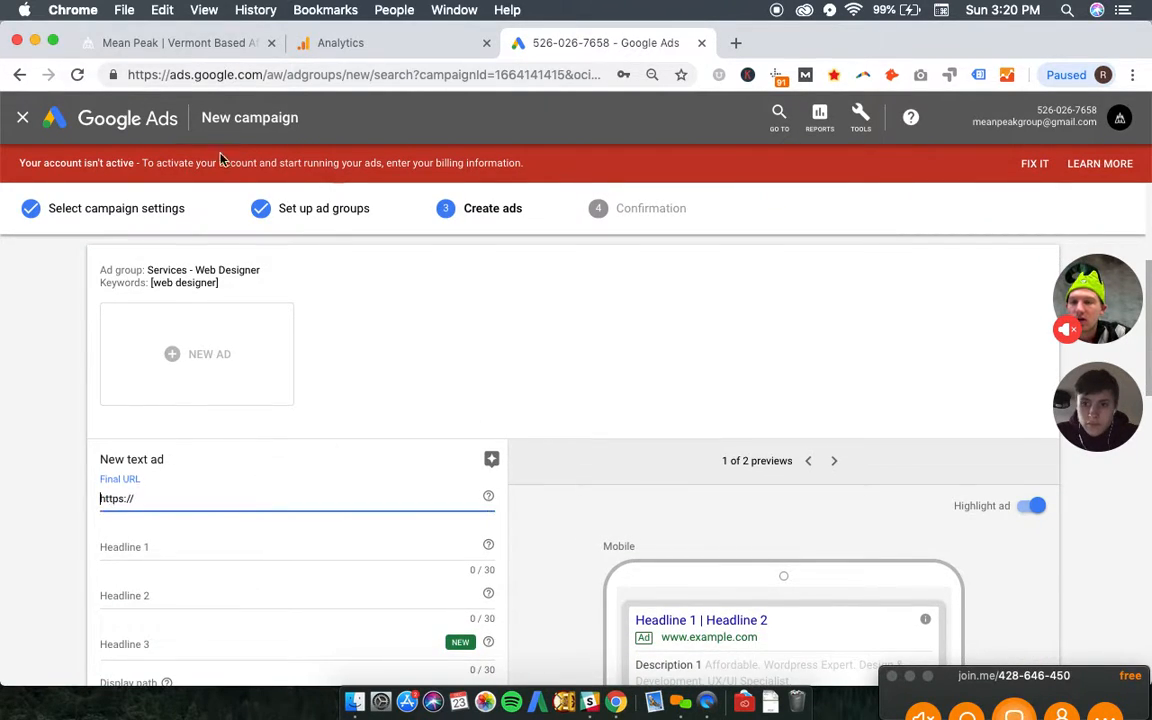
pyautogui.click(186, 42)
pyautogui.click(236, 78)
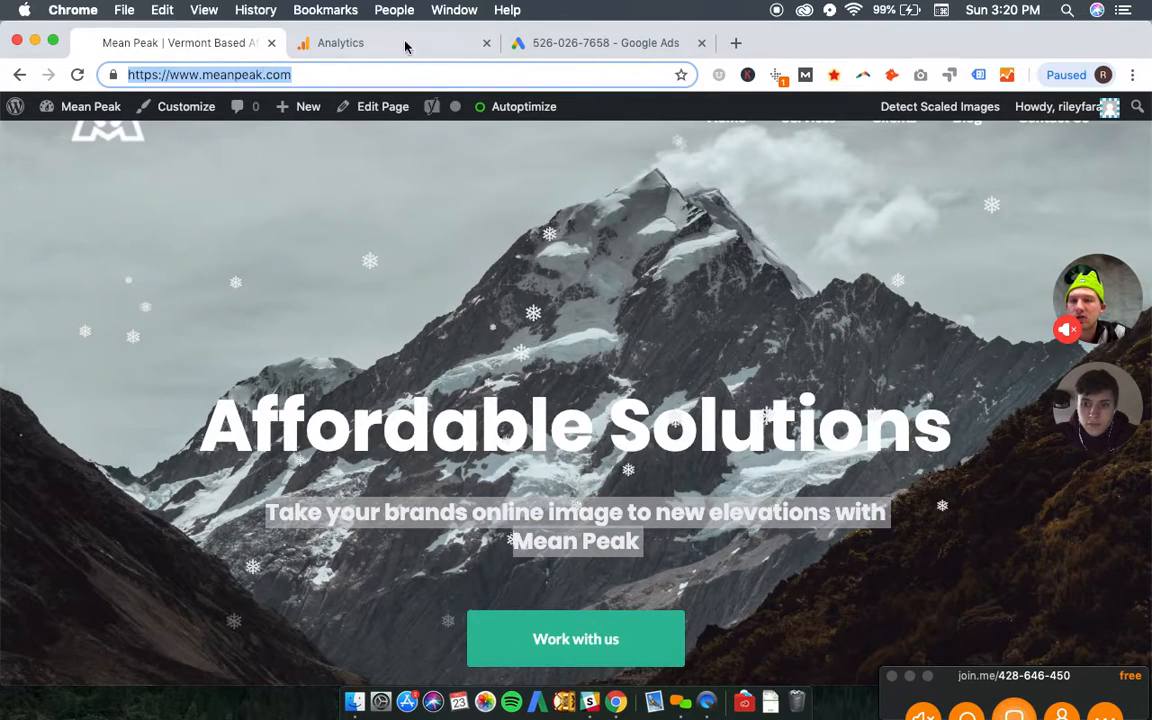
pyautogui.click(541, 42)
pyautogui.press('super+v')
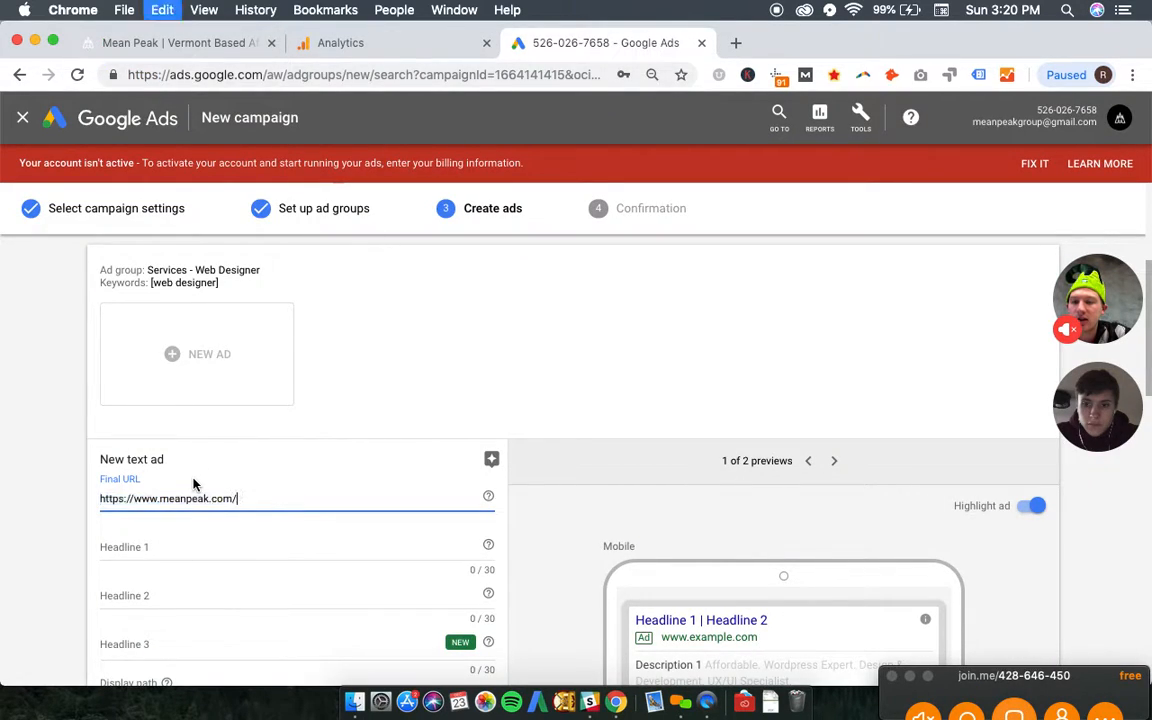
# - Enter "Affordable Website Designer" as Headline 1 of the Web Designer ad
pyautogui.click(241, 542)
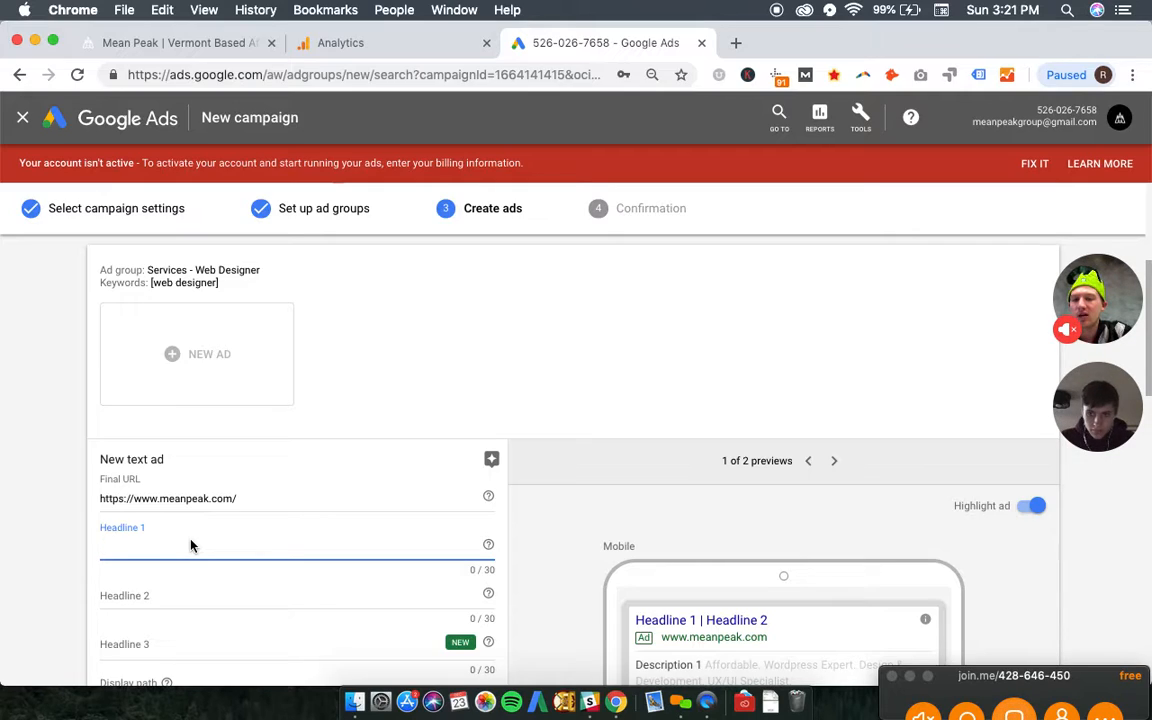
pyautogui.write('Affordable Website Designs')
pyautogui.press('BackSpace')
pyautogui.write('er')
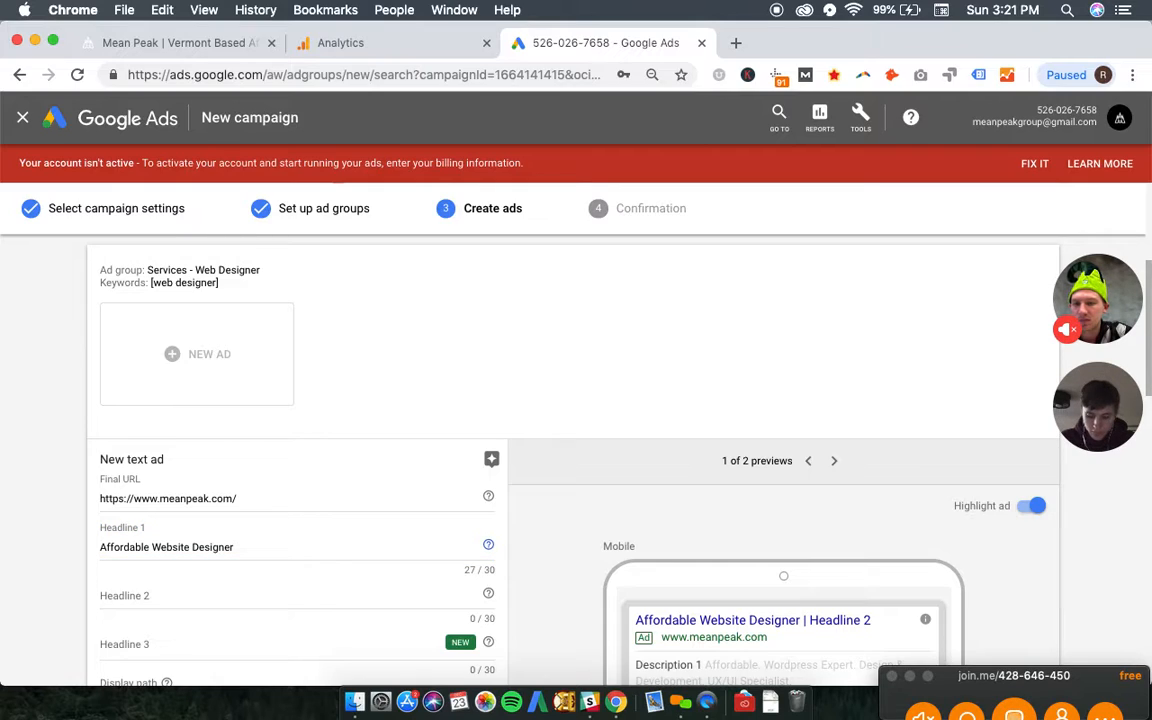
# - Enter "Mean Peak Group" as Headline 2 and "Burlington, VT" as Headline 3 of the Web Designer ad
pyautogui.press('Tab')
pyautogui.write('Mean ')
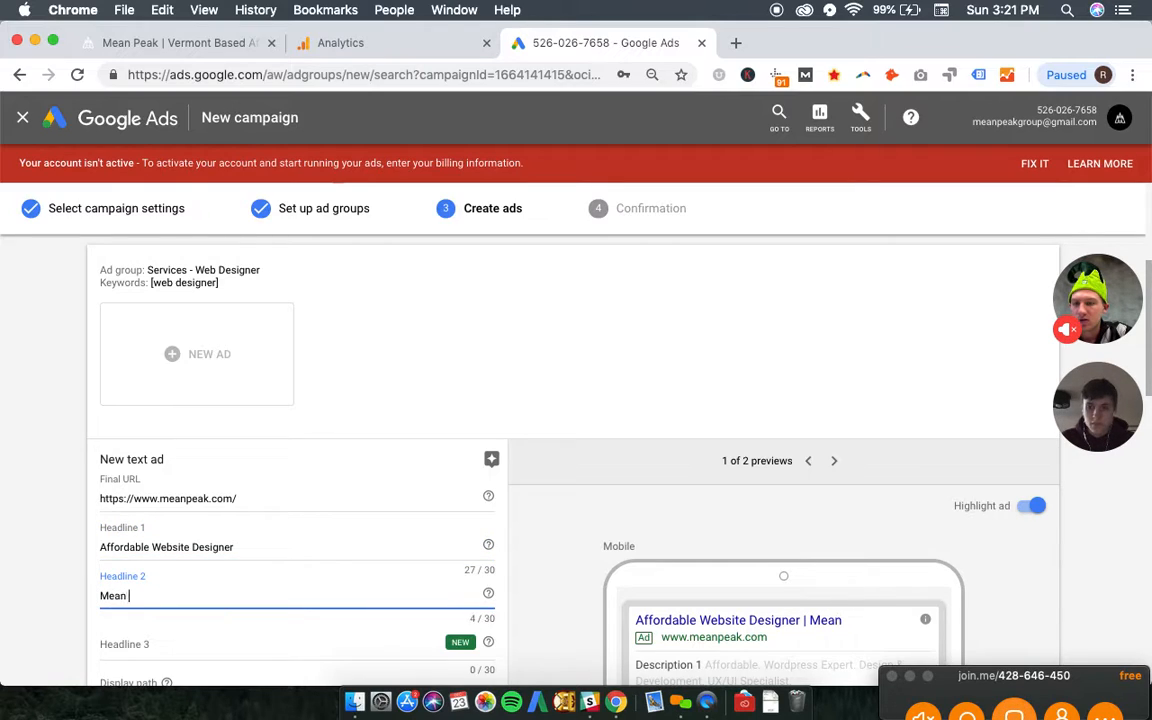
pyautogui.write('Peak Studi')
pyautogui.press('BackSpace')
pyautogui.press('BackSpace')
pyautogui.press('BackSpace')
pyautogui.write('Group')
pyautogui.press('Tab')
pyautogui.write('Burlingt')
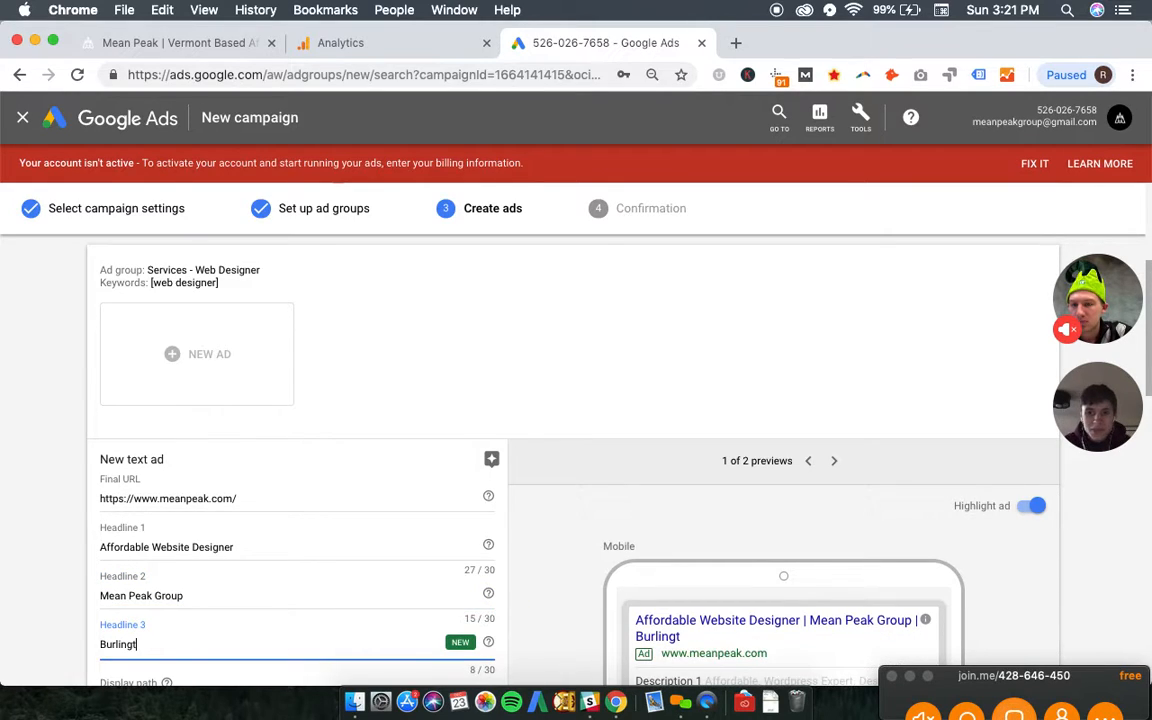
pyautogui.write('on, VT')
# - Change Headline 2 of the Web Designer ad to "Mean Peak Design"
pyautogui.click(206, 595)
pyautogui.press('BackSpace')
pyautogui.press('BackSpace')
pyautogui.press('BackSpace')
pyautogui.press('BackSpace')
pyautogui.press('BackSpace')
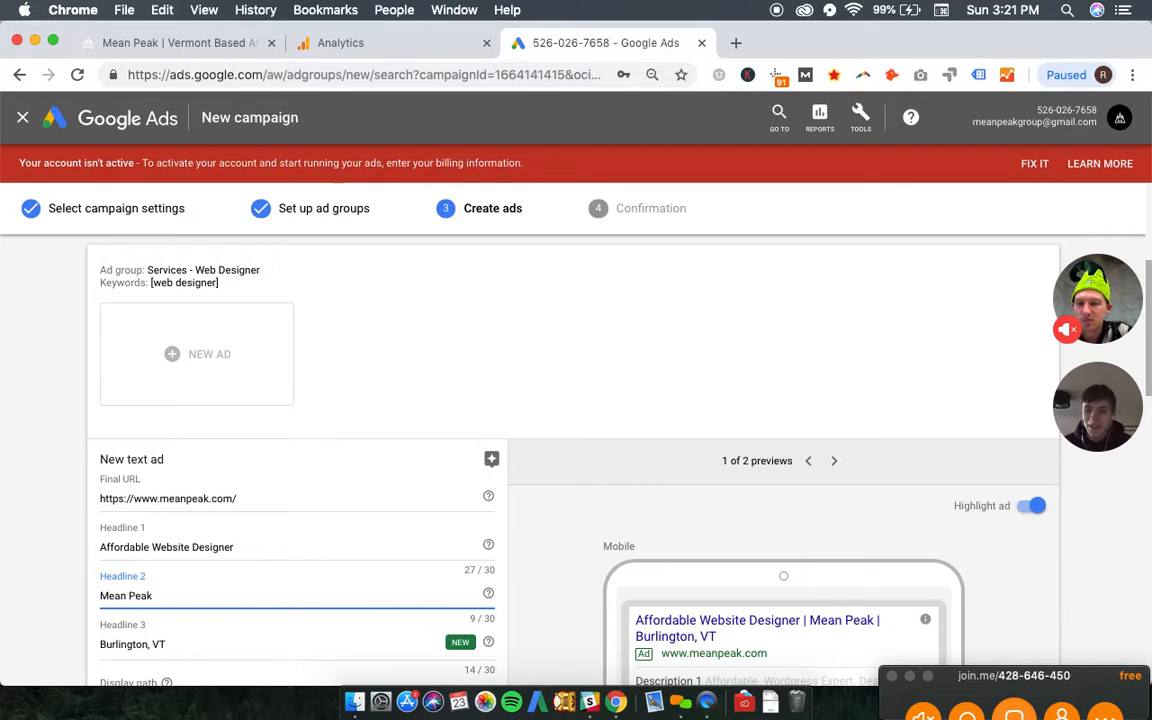
pyautogui.scroll(-2, 154, 670)
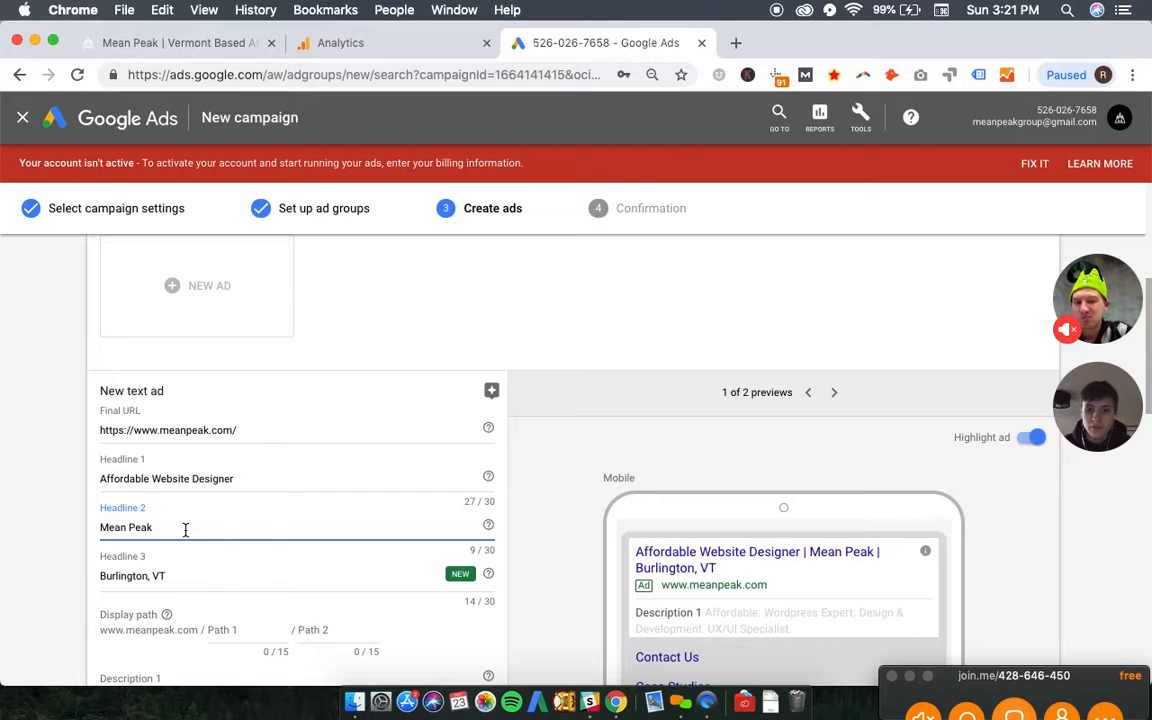
pyautogui.write('Design')
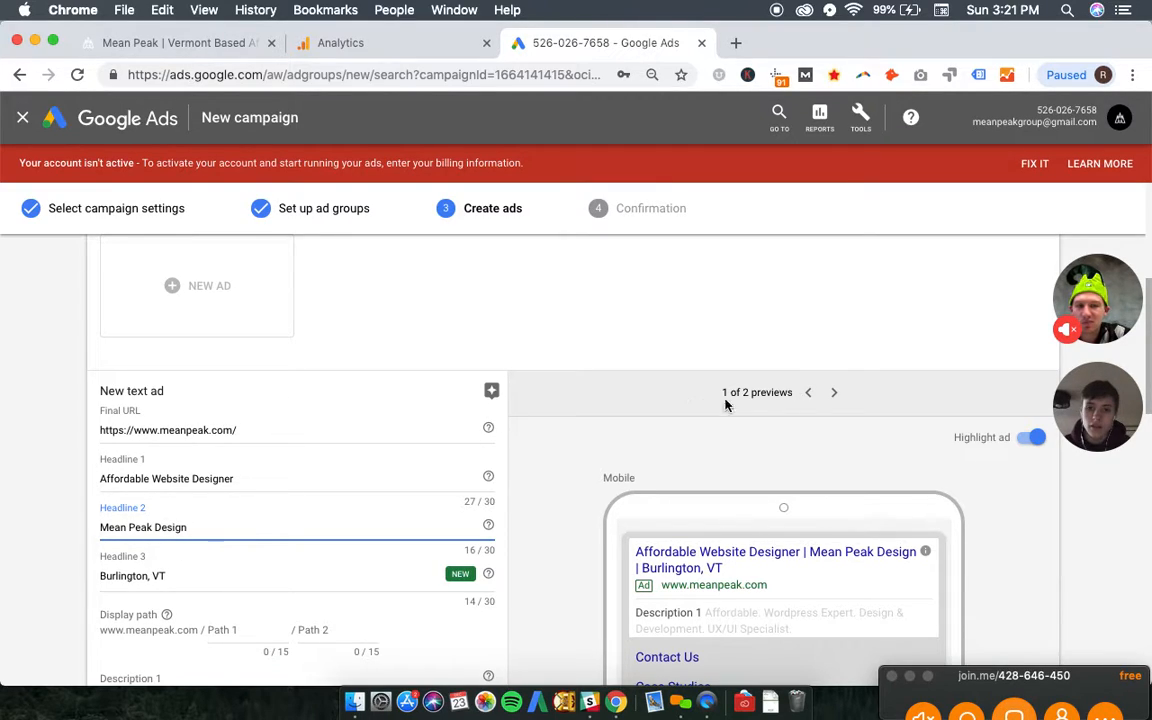
# - Preview the Web Designer ad in its desktop version and set the first display path to "Web-Design"
pyautogui.click(833, 393)
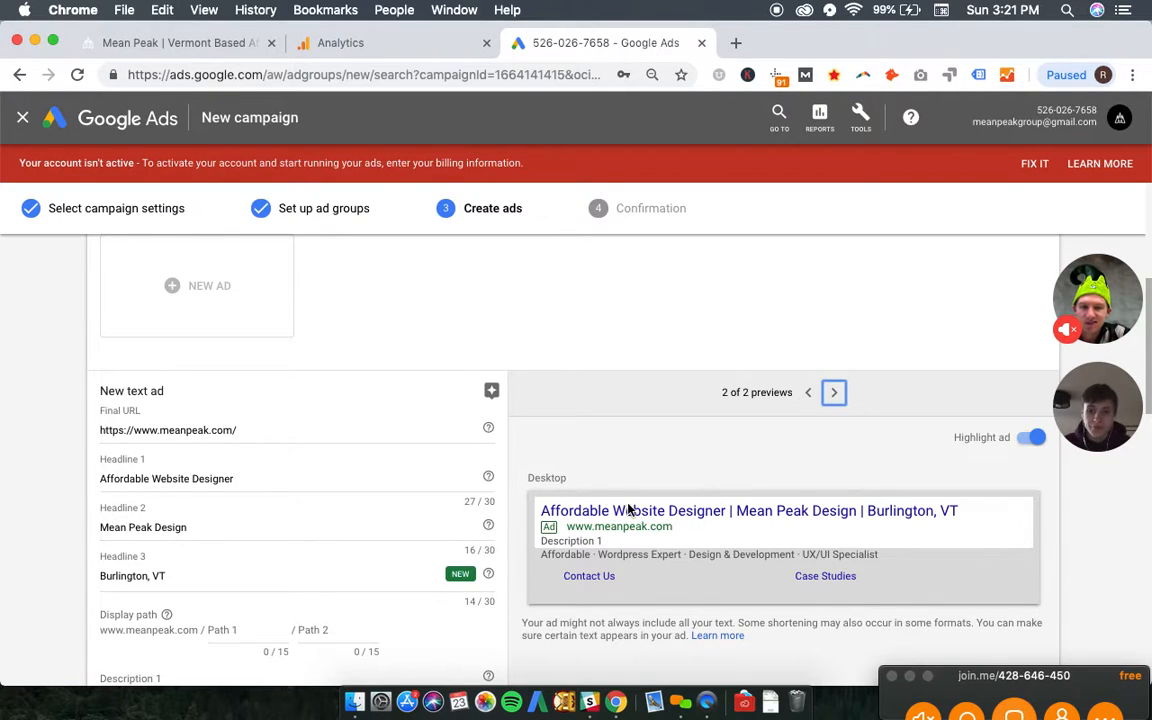
pyautogui.scroll(-3, 376, 431)
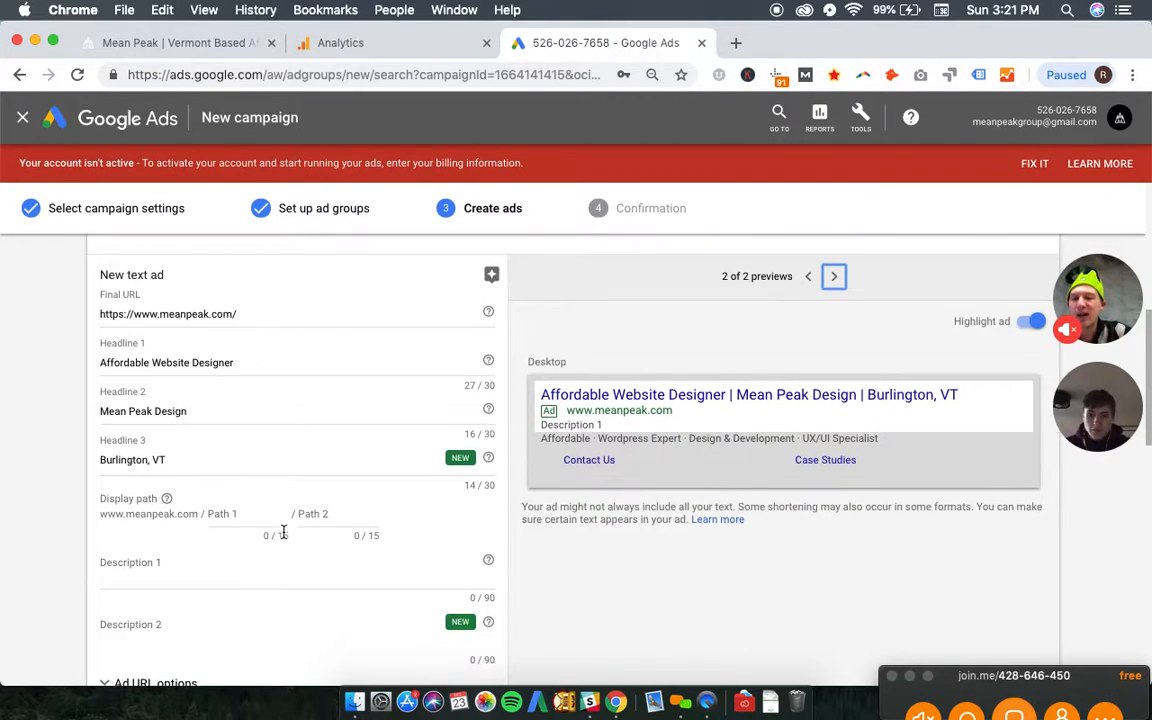
pyautogui.click(248, 511)
pyautogui.write('W')
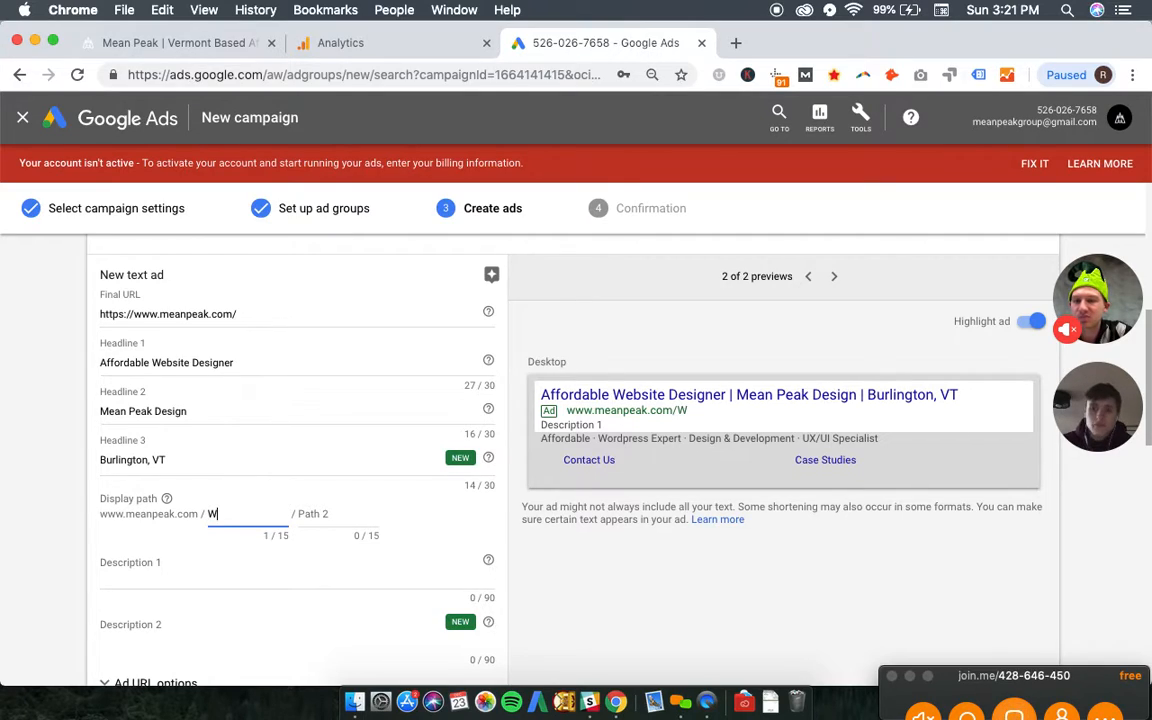
pyautogui.write('eb-Design')
pyautogui.press('Tab')
pyautogui.press('Tab')
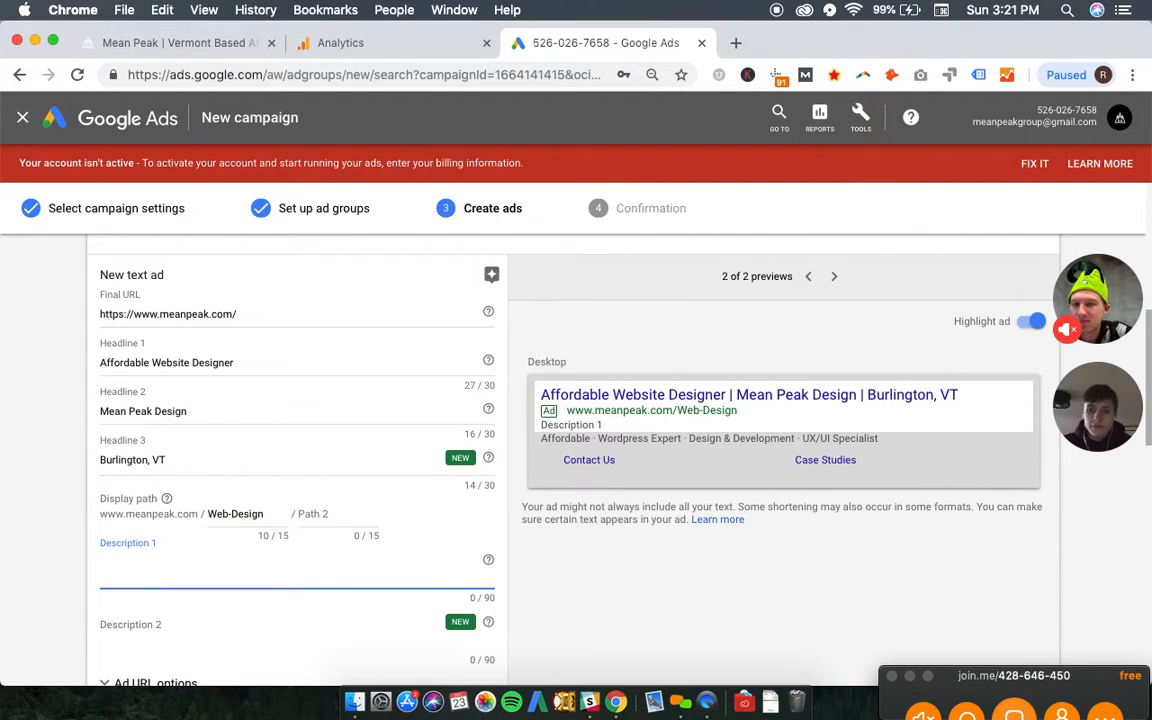
# - Enter "Take your brands online image to new elevations with Mean Peak. Contact us today." as Description 1 of the Web Designer ad
pyautogui.click(182, 43)
pyautogui.click(505, 103)
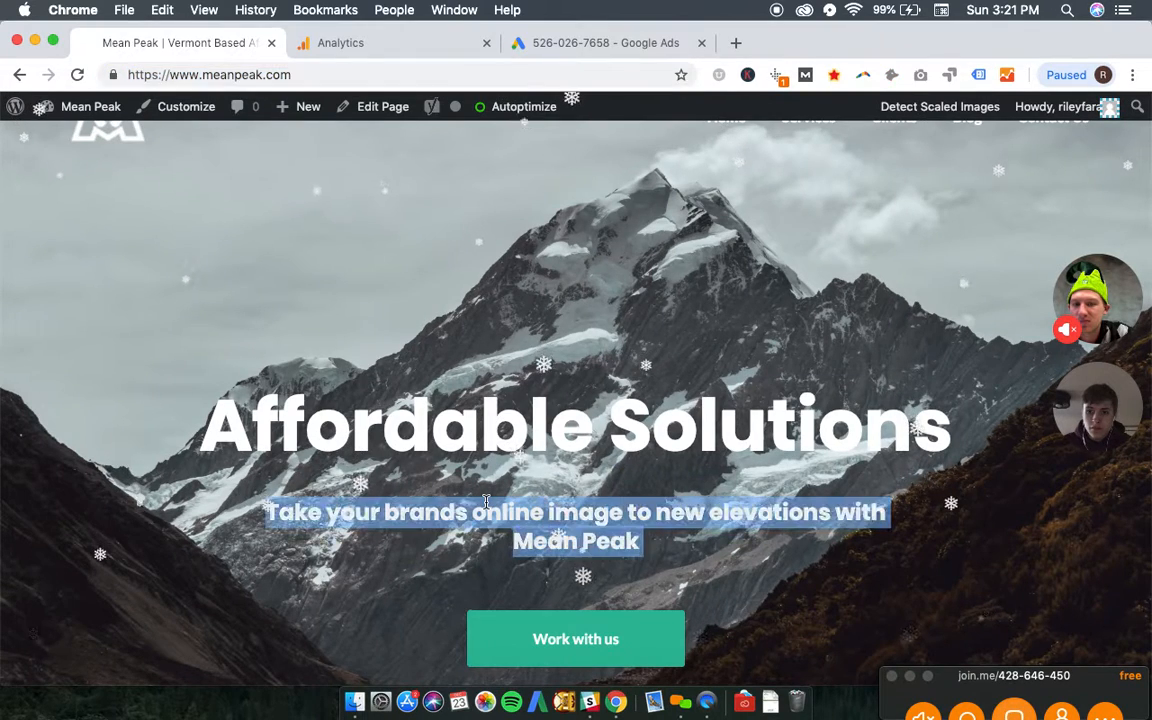
pyautogui.click(510, 49)
pyautogui.write('Take your brands online image to new elevations with Mean Peak')
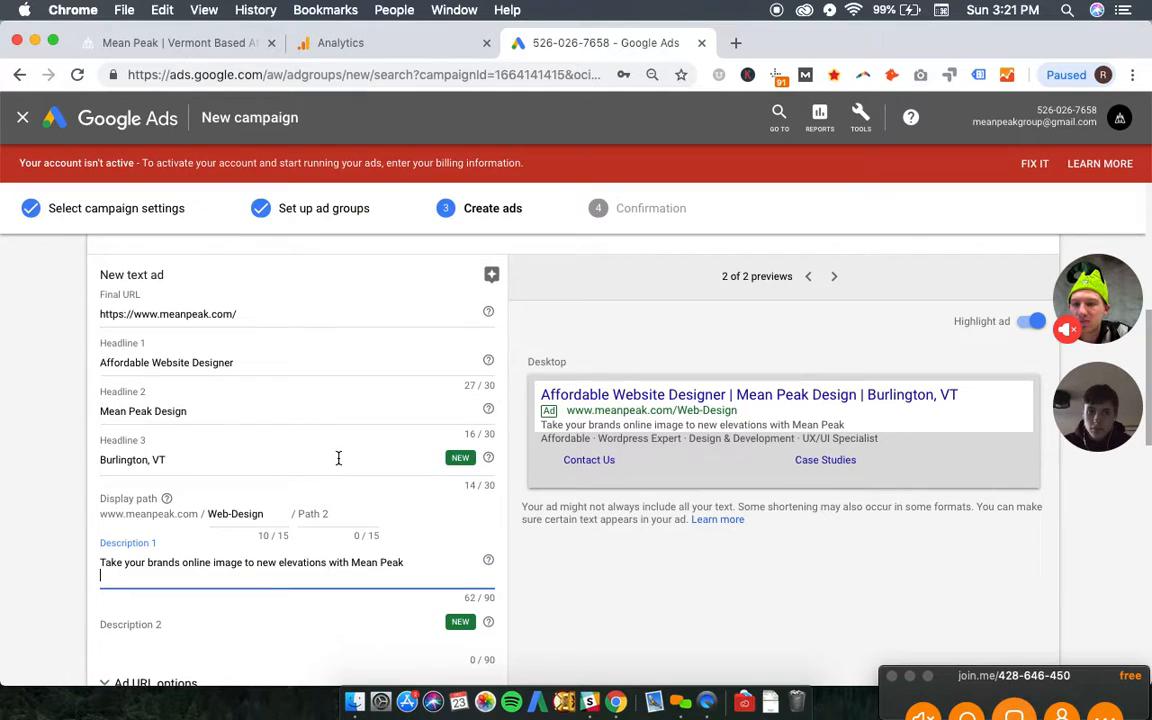
pyautogui.write('Contact')
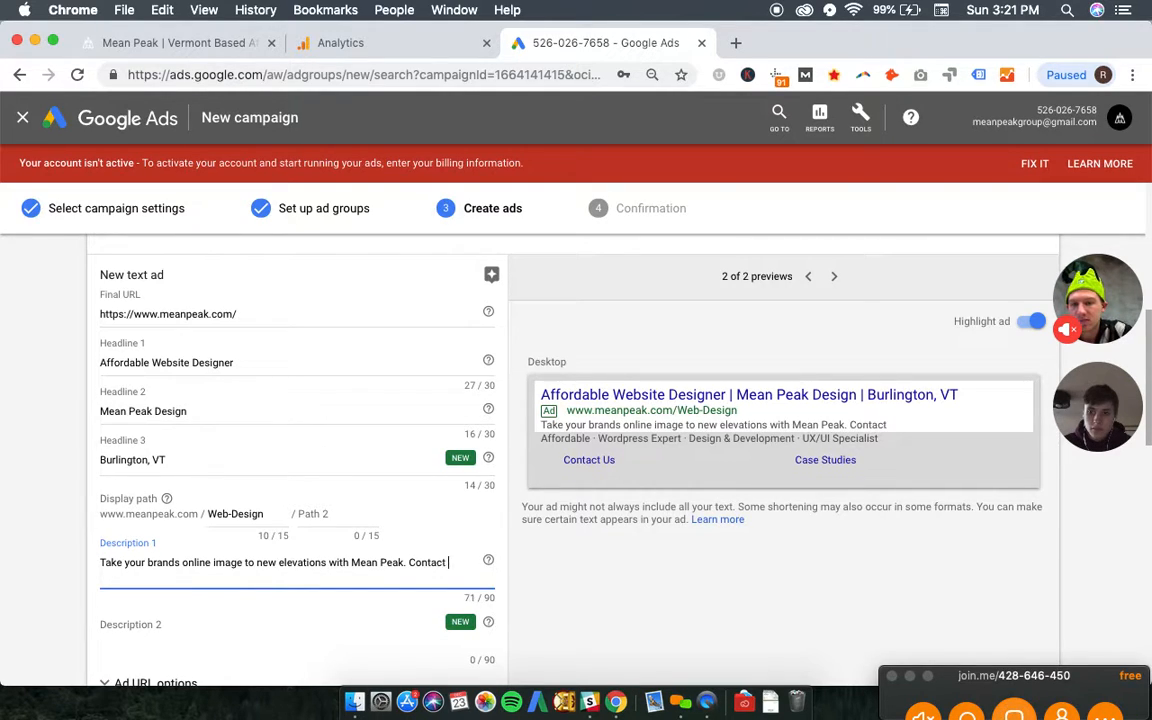
pyautogui.write(' us today.')
pyautogui.scroll(-3, 200, 411)
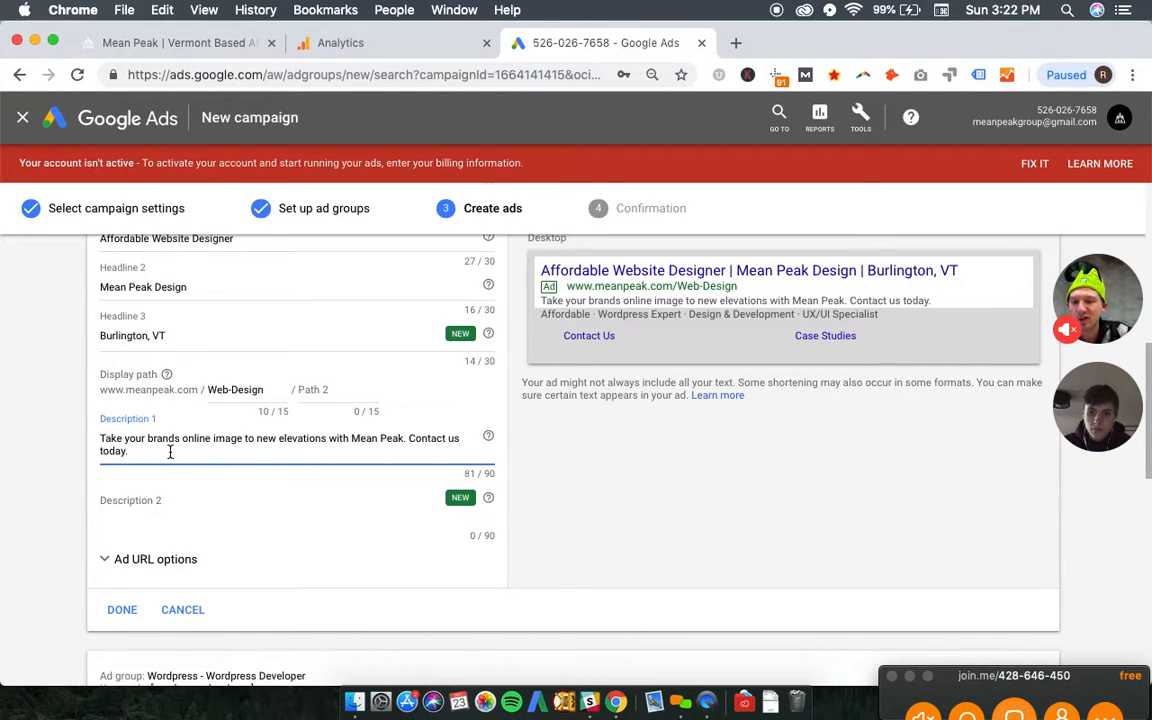
pyautogui.scroll(-3, 141, 455)
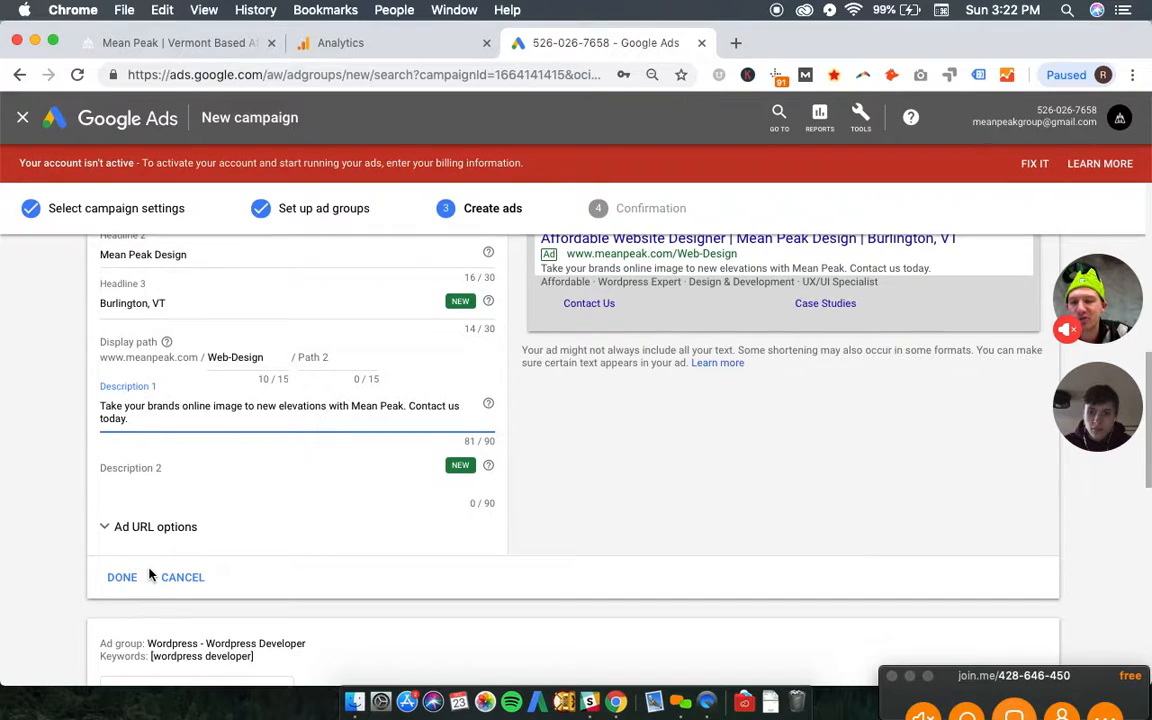
pyautogui.click(125, 555)
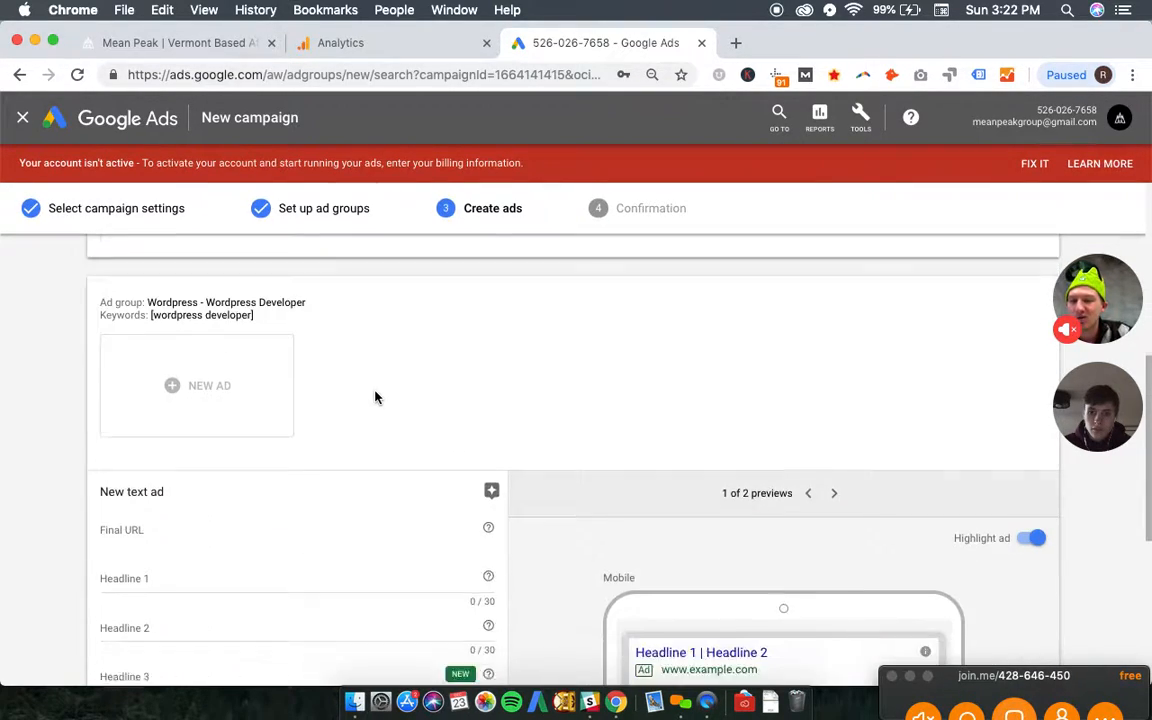
pyautogui.click(174, 425)
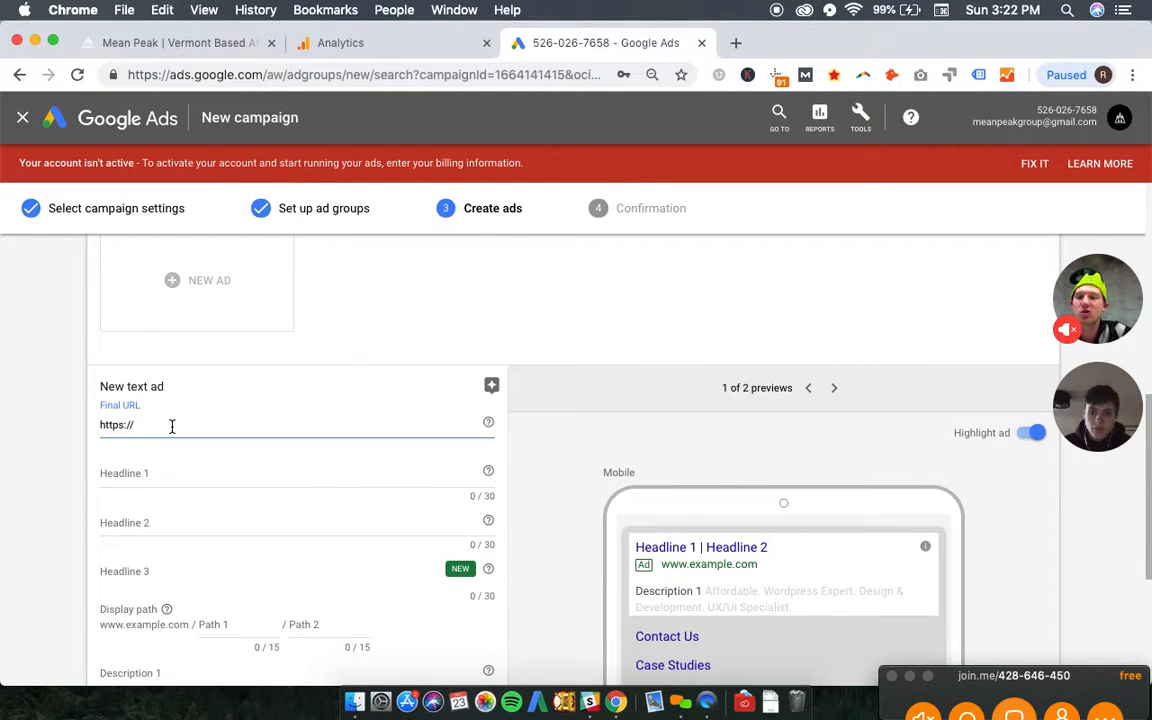
pyautogui.click(165, 43)
pyautogui.click(244, 75)
pyautogui.press('super+c')
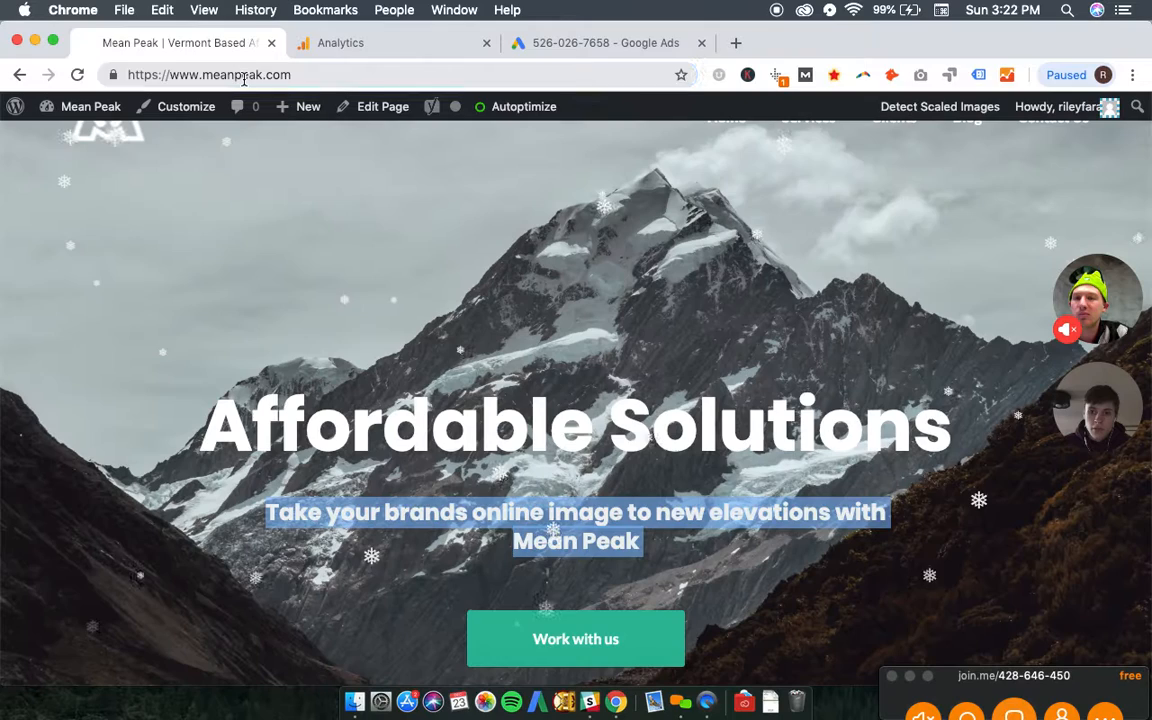
pyautogui.click(611, 42)
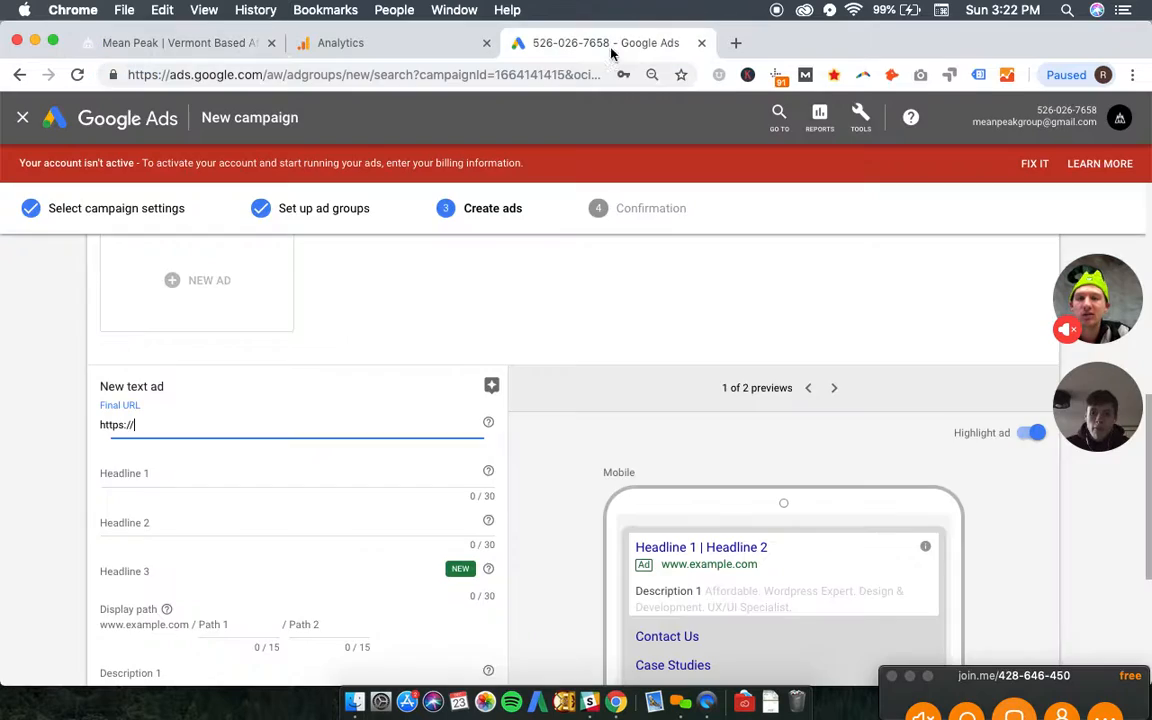
pyautogui.press('super+a')
pyautogui.press('super+v')
# - Enter "Affordable Wordpress Developer" as Headline 1 of the Wordpress Developer ad
pyautogui.click(220, 469)
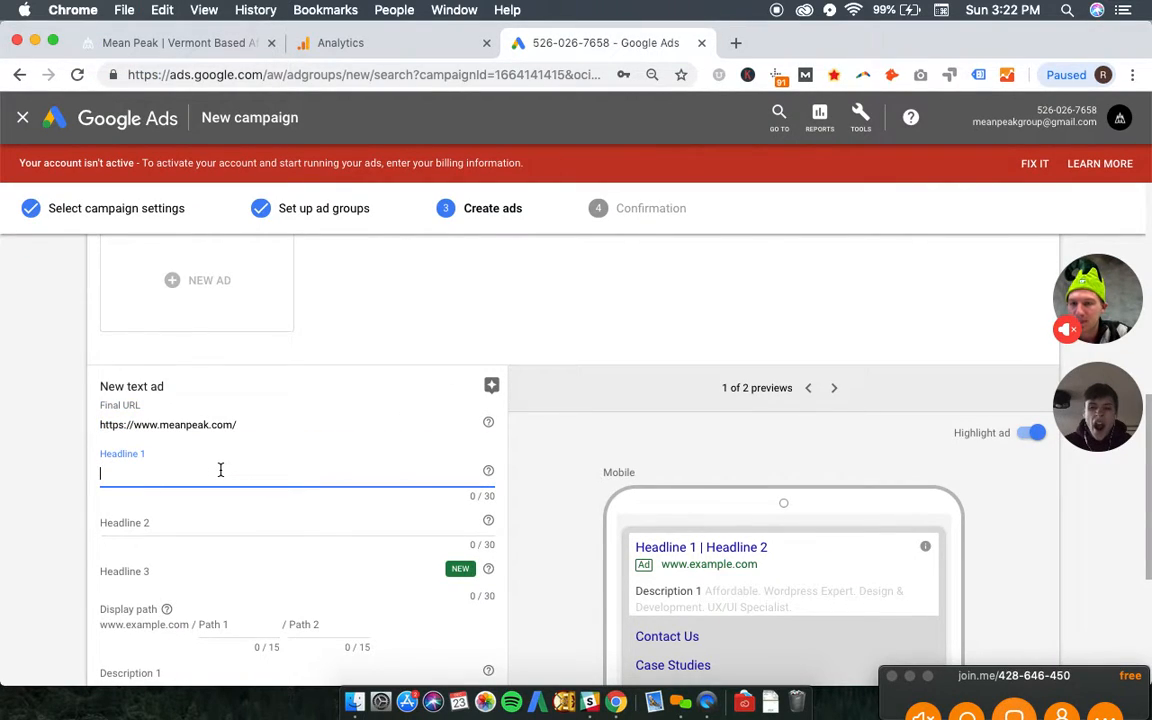
pyautogui.scroll(2, 221, 470)
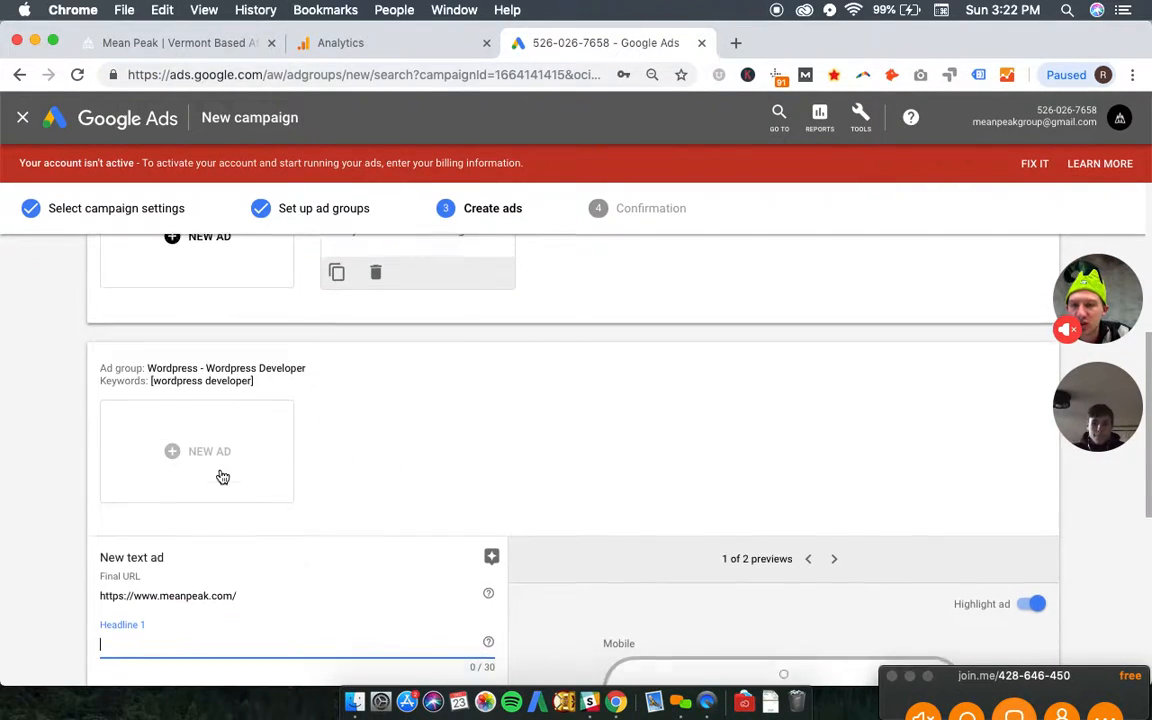
pyautogui.scroll(-2, 221, 470)
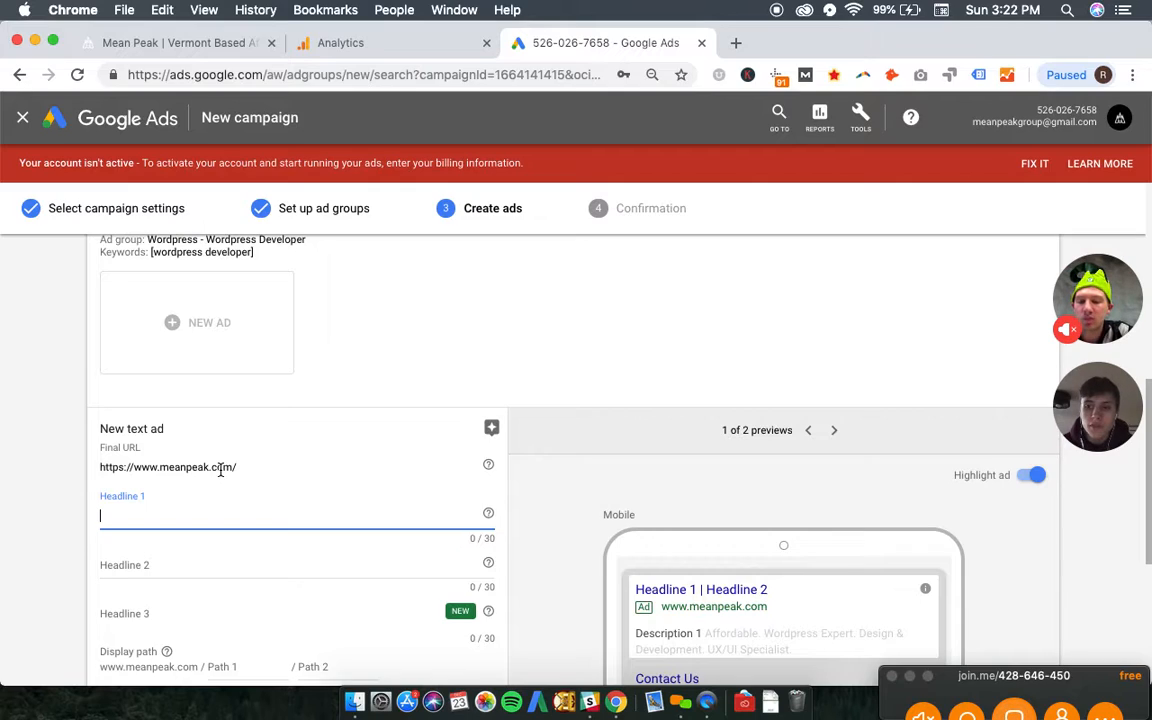
pyautogui.write('E')
pyautogui.press('BackSpace')
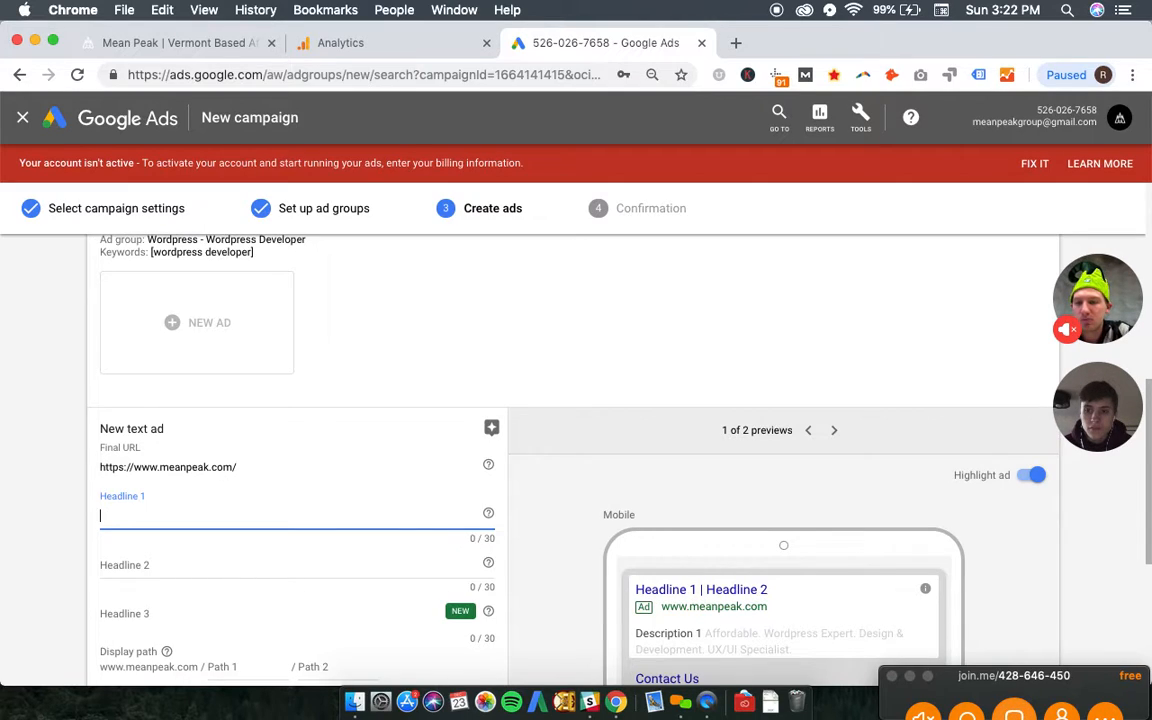
pyautogui.write('Wordpress')
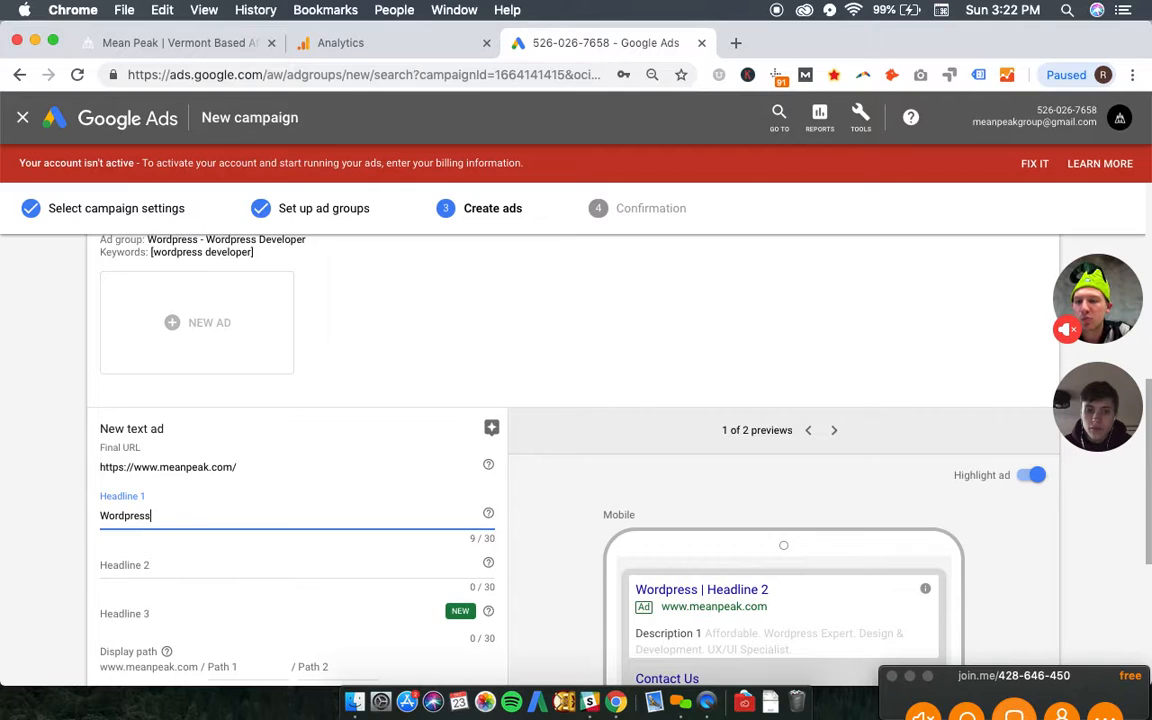
pyautogui.press('super+a')
pyautogui.write('Affo')
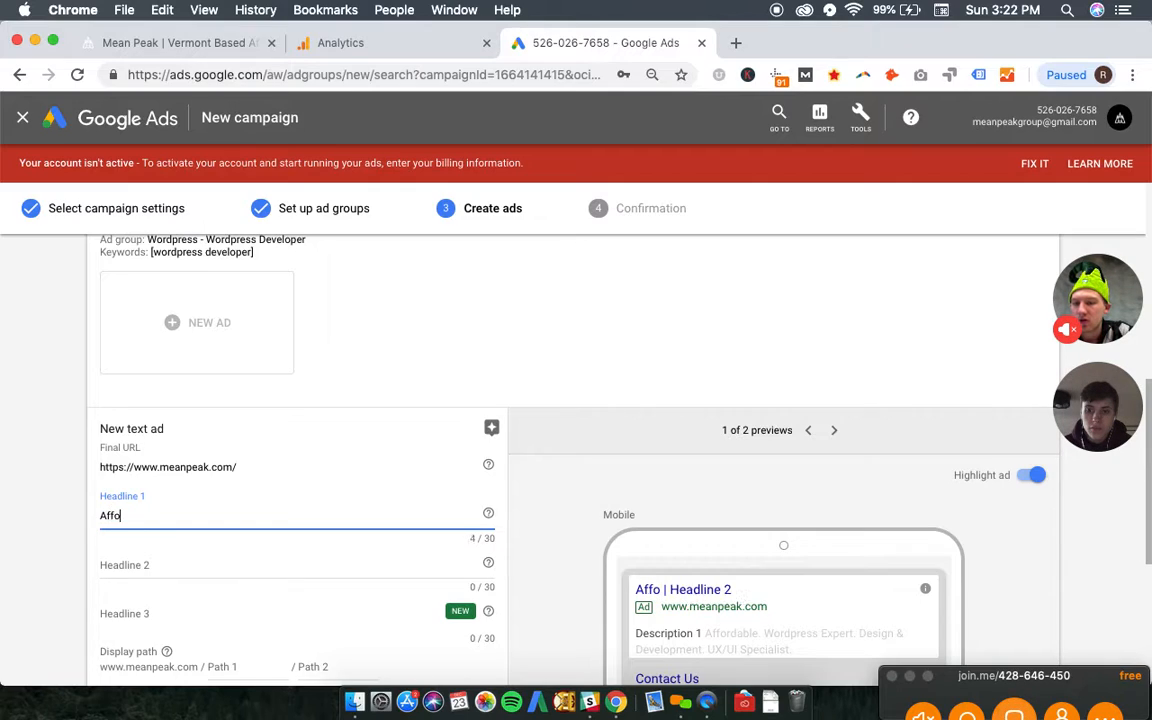
pyautogui.write('rdable Wordpress')
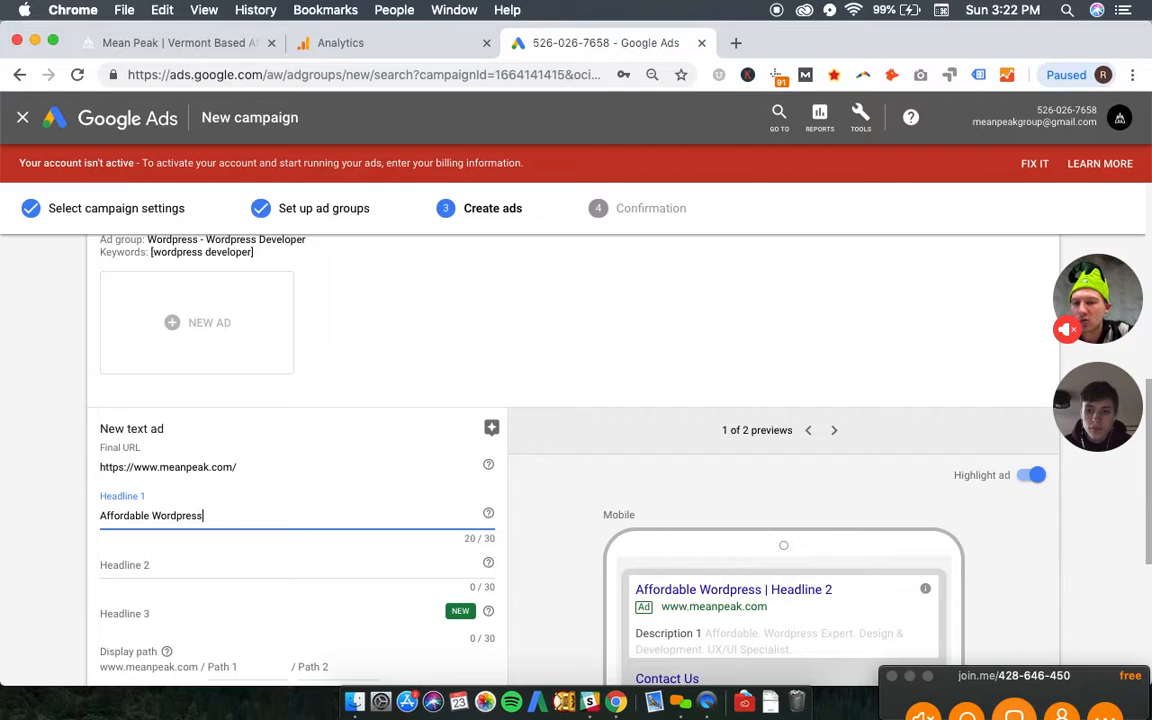
pyautogui.write(' Development')
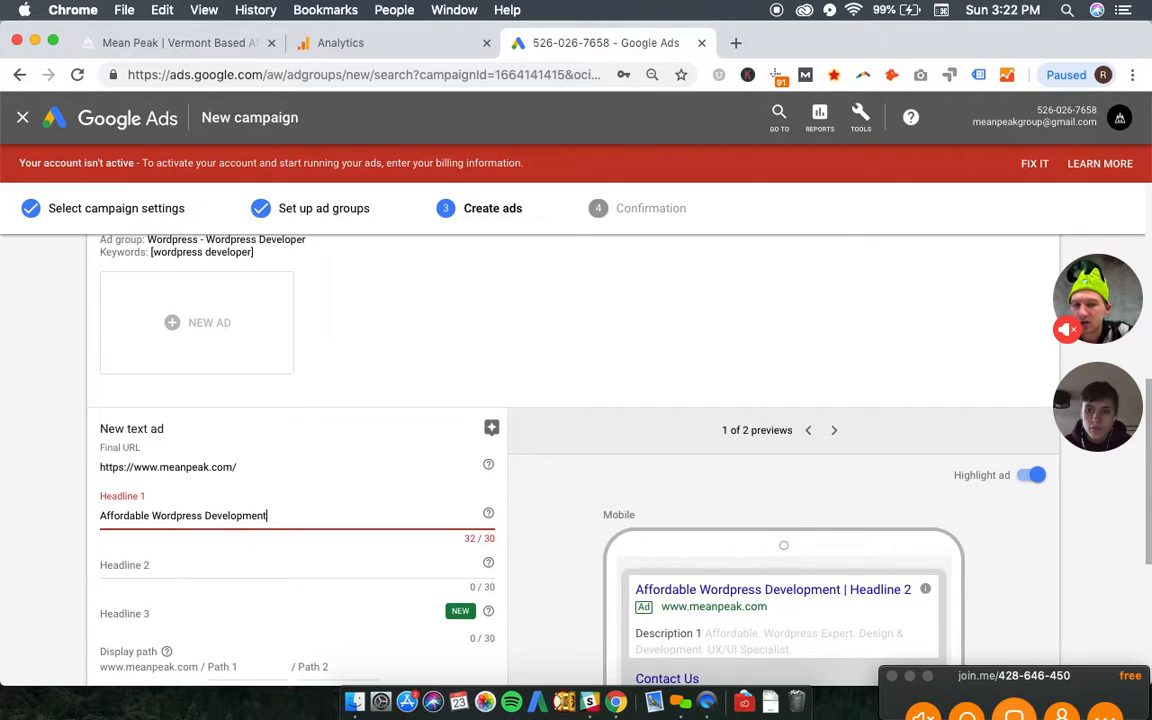
pyautogui.press('BackSpace')
pyautogui.press('BackSpace')
pyautogui.press('BackSpace')
pyautogui.write('er')
# - Enter "Mean Peak Design" as Headline 2 and "Burlington, VT" as Headline 3 of the Wordpress Developer ad
pyautogui.press('Tab')
pyautogui.write('Mean ')
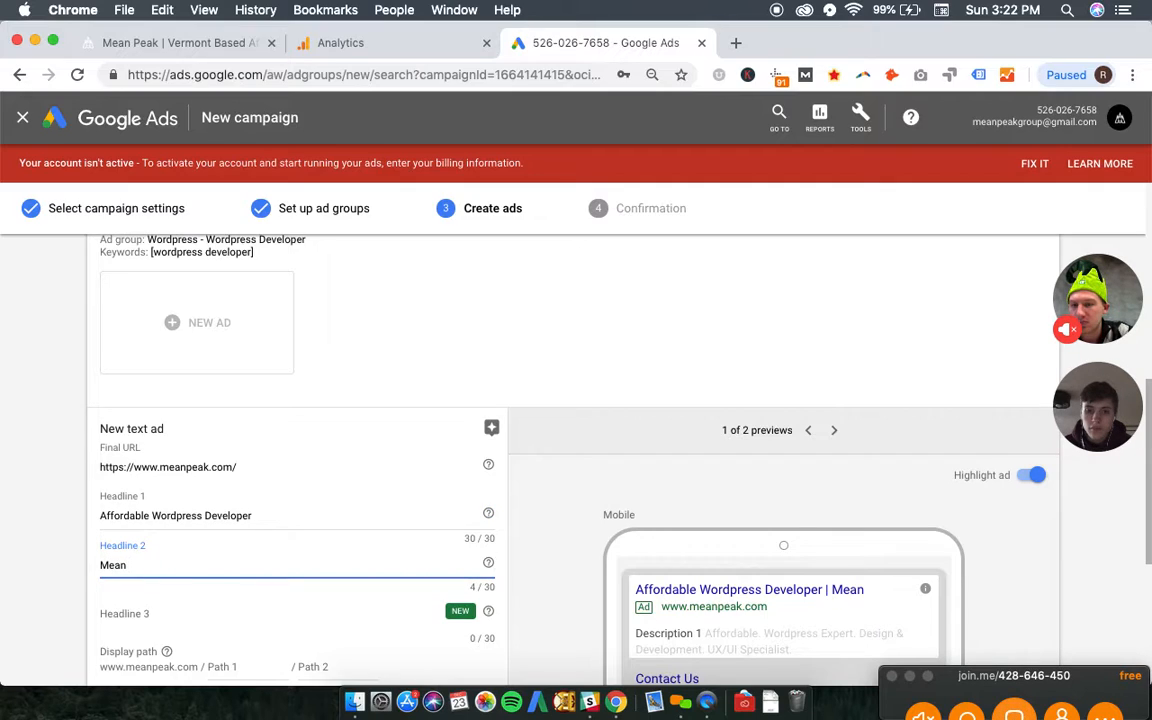
pyautogui.write('Peak Design')
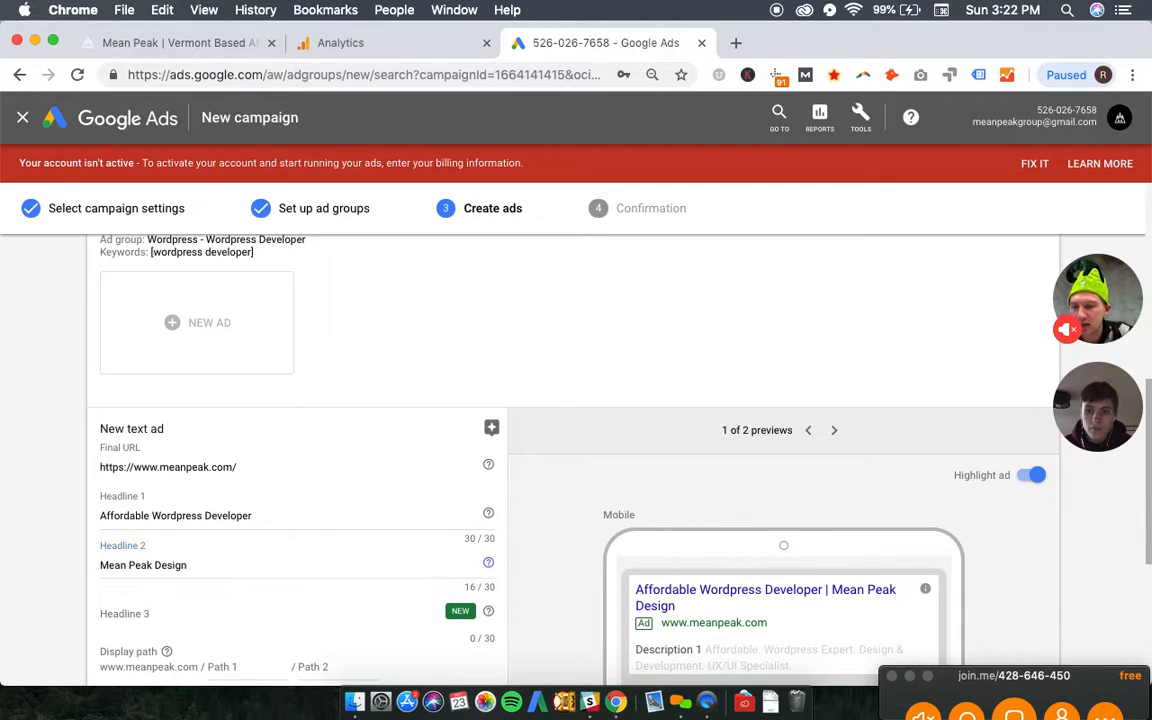
pyautogui.press('Tab')
pyautogui.write('Burlingt')
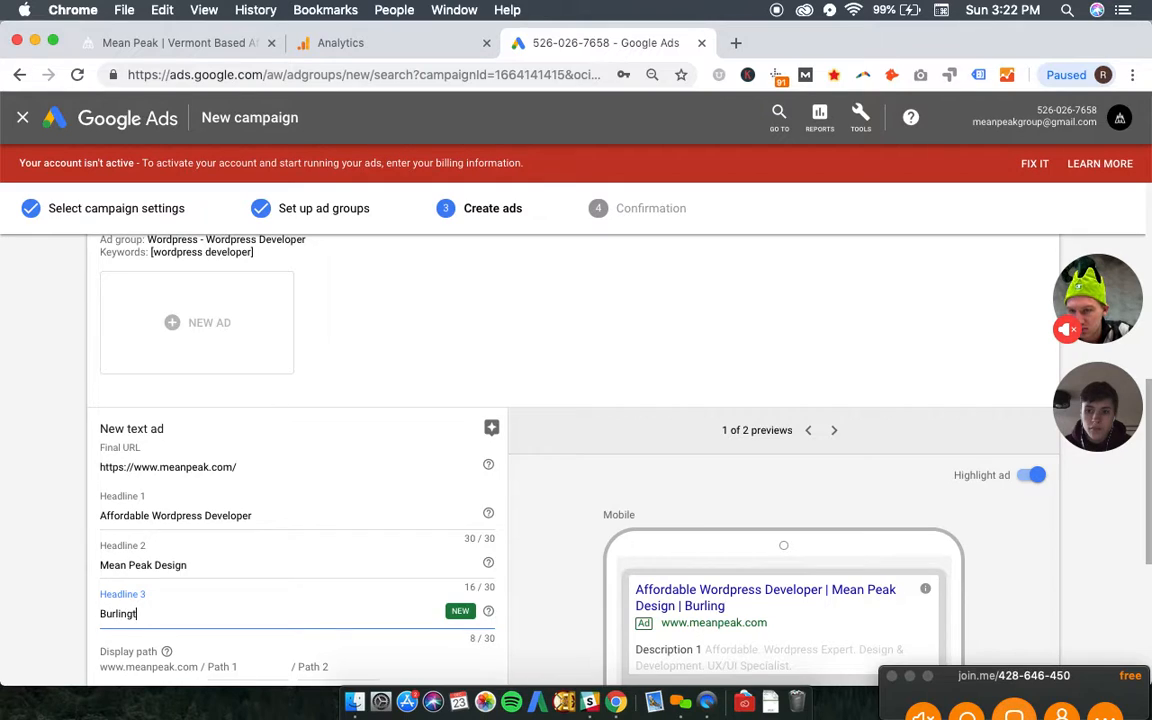
pyautogui.write('on, VT')
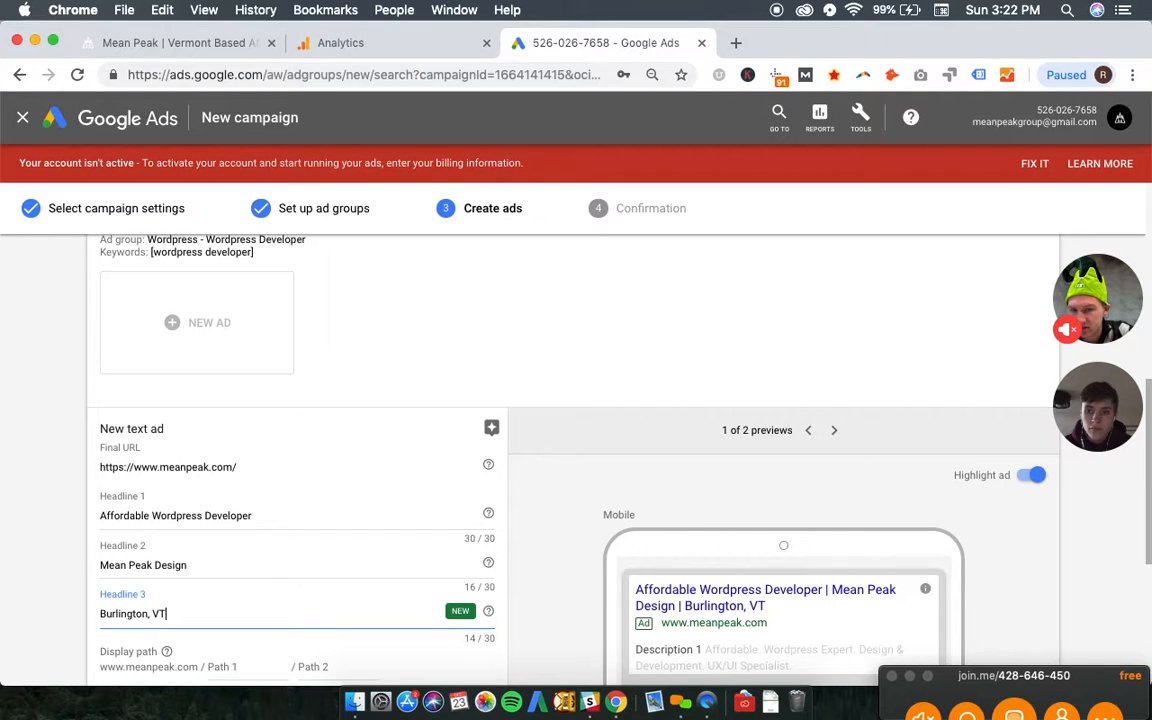
# - Preview the Wordpress Developer ad in its desktop version and set its display paths to "Web-Development" and "Wordpress"
pyautogui.click(835, 432)
pyautogui.scroll(-2, 779, 319)
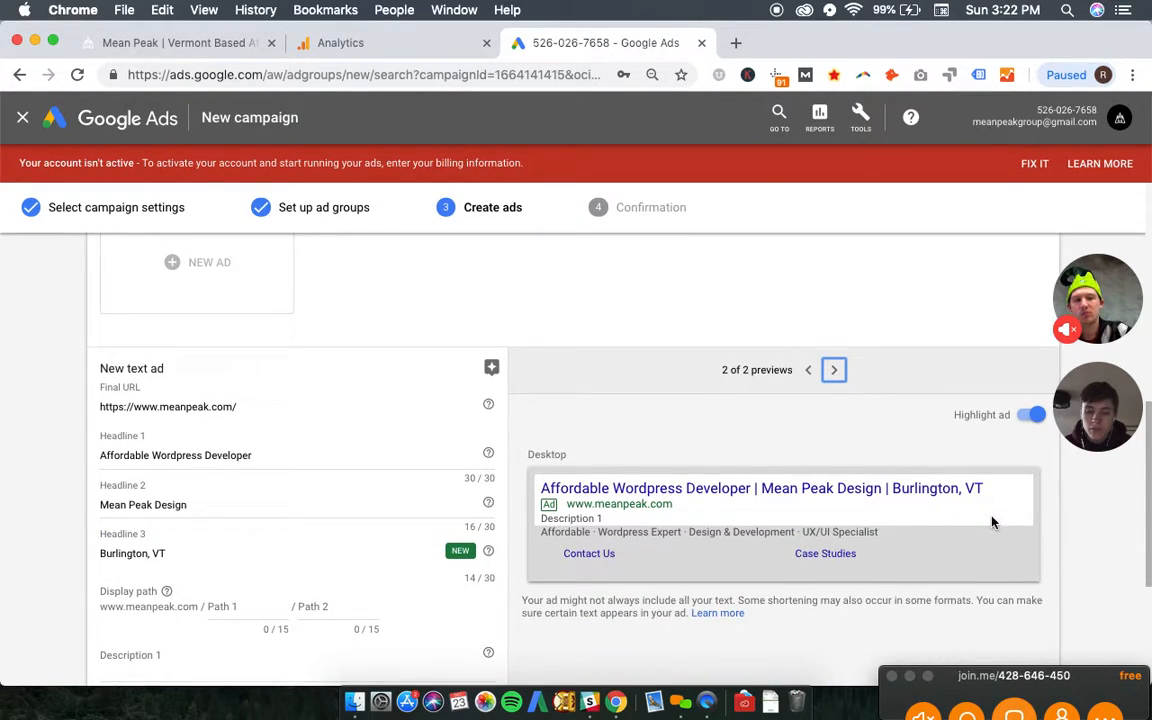
pyautogui.scroll(-3, 548, 500)
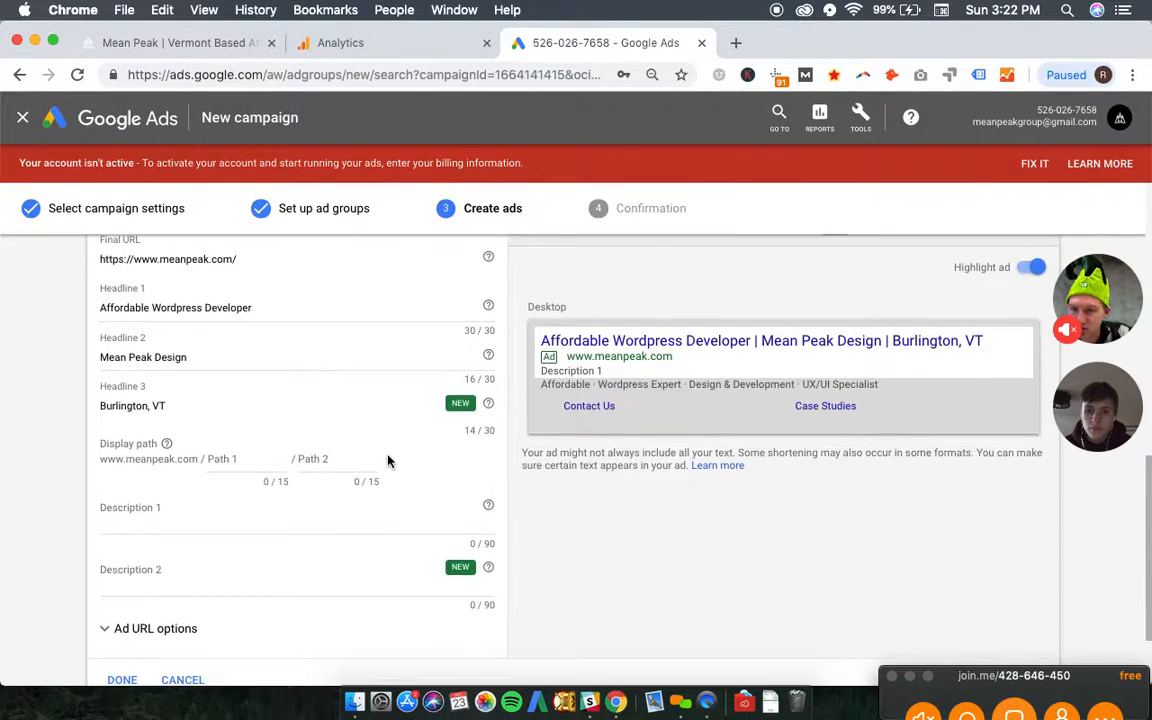
pyautogui.click(250, 458)
pyautogui.write('Web-Developm')
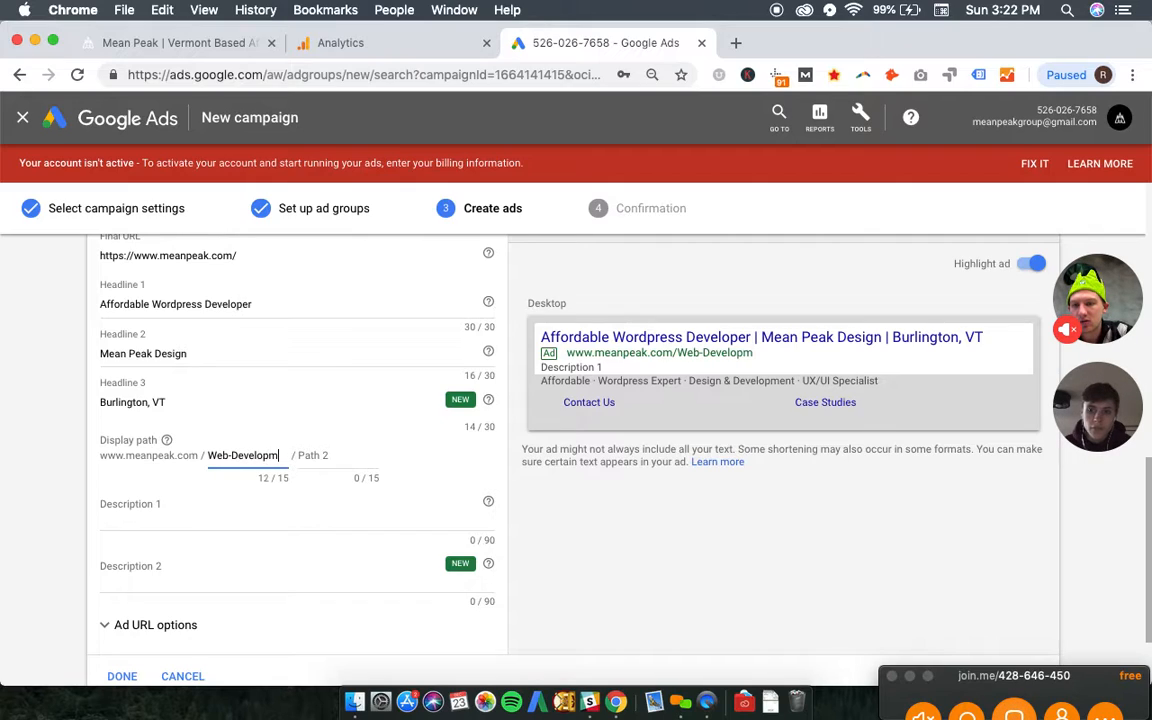
pyautogui.press('BackSpace')
pyautogui.write('ment')
pyautogui.press('Tab')
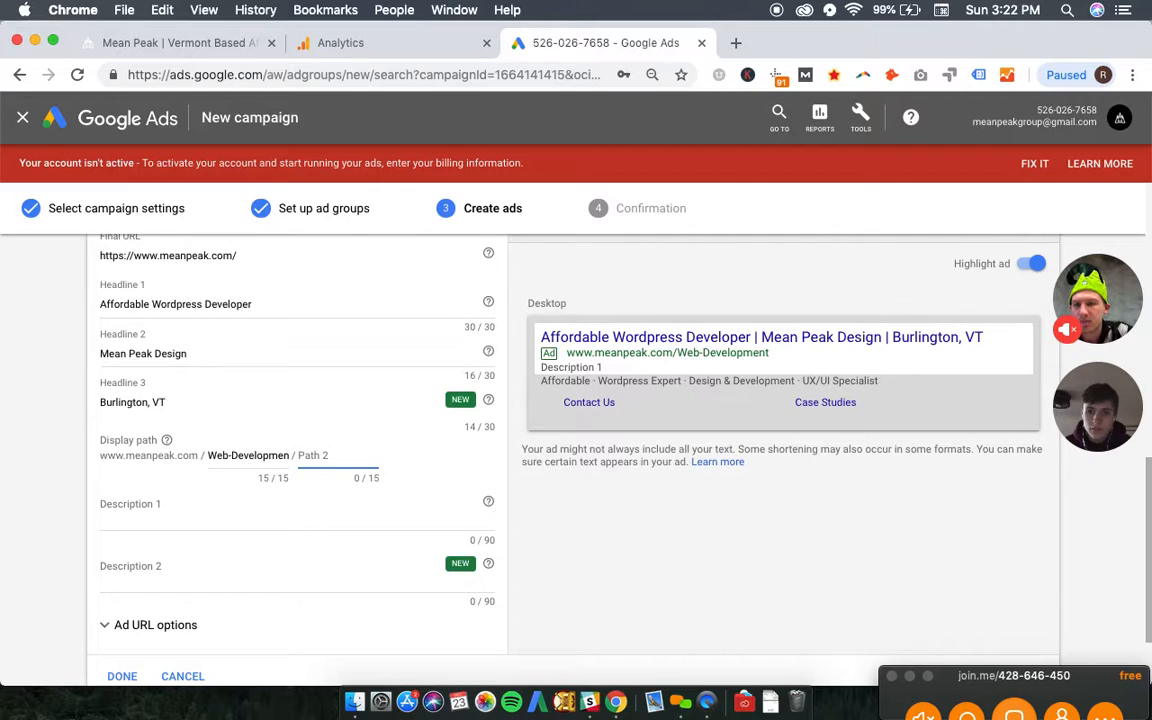
pyautogui.write('Wordpress')
# - Enter "Take your brands online image to new elevations with Mean Peak. Contact us today!" as Description 1 and finish the Wordpress Developer ad
pyautogui.press('Tab')
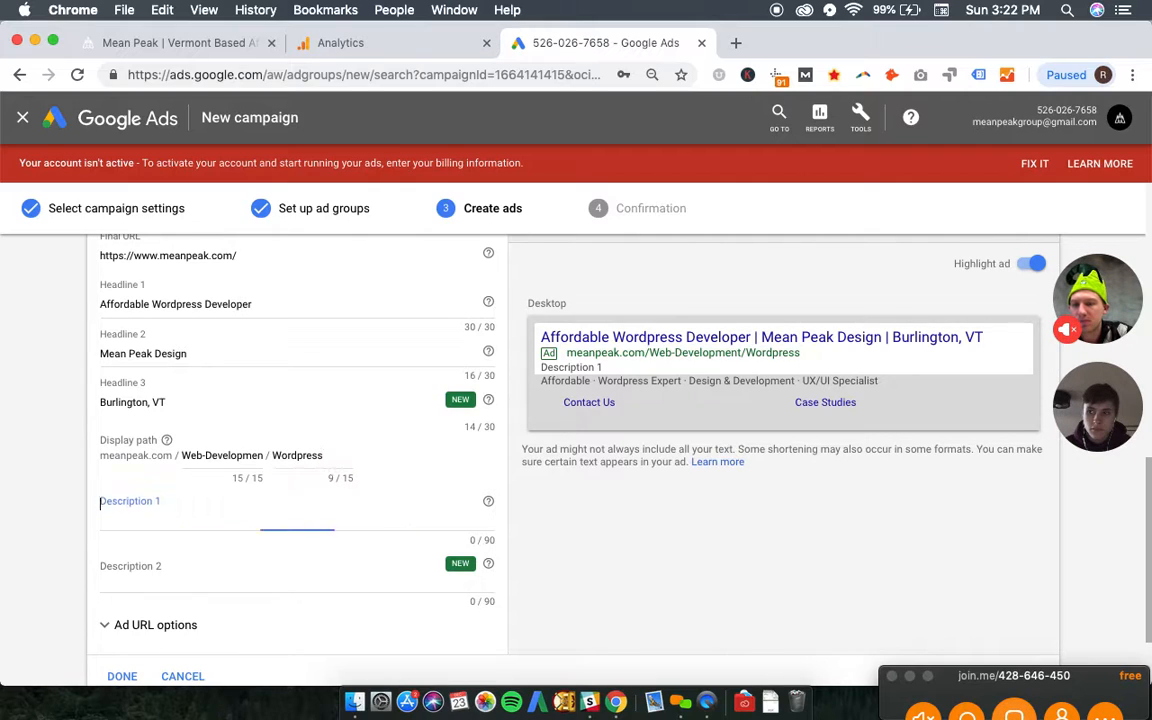
pyautogui.click(224, 43)
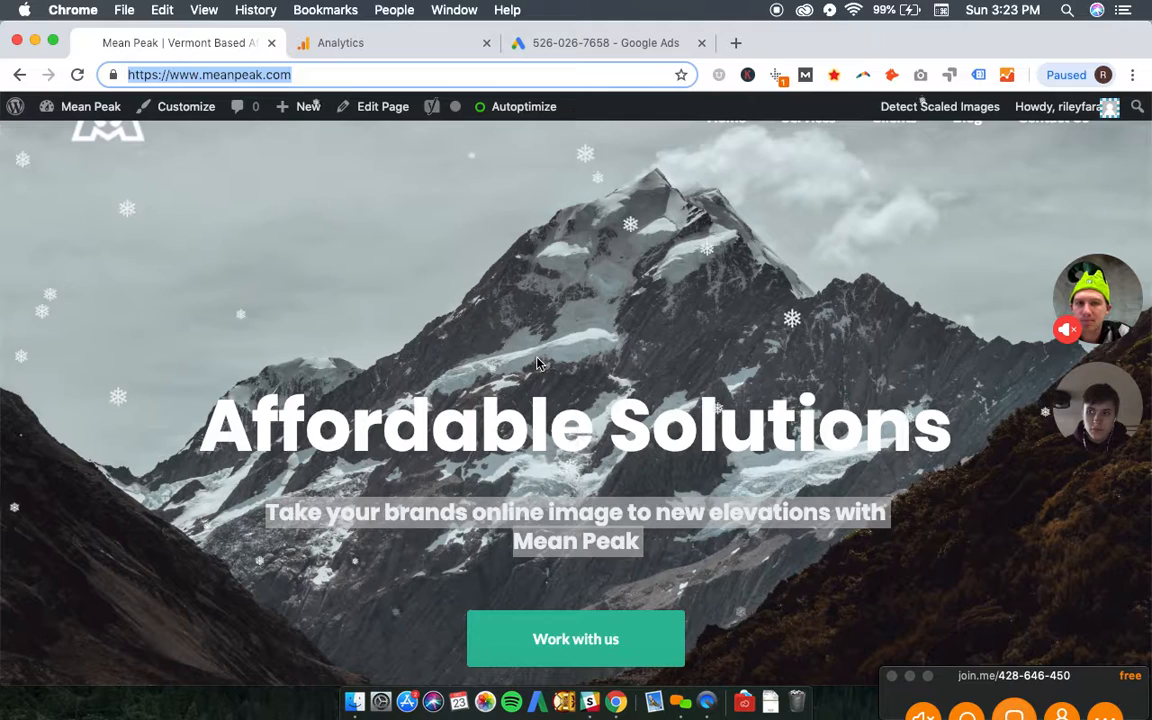
pyautogui.tripleClick(581, 513)
pyautogui.press('super+c')
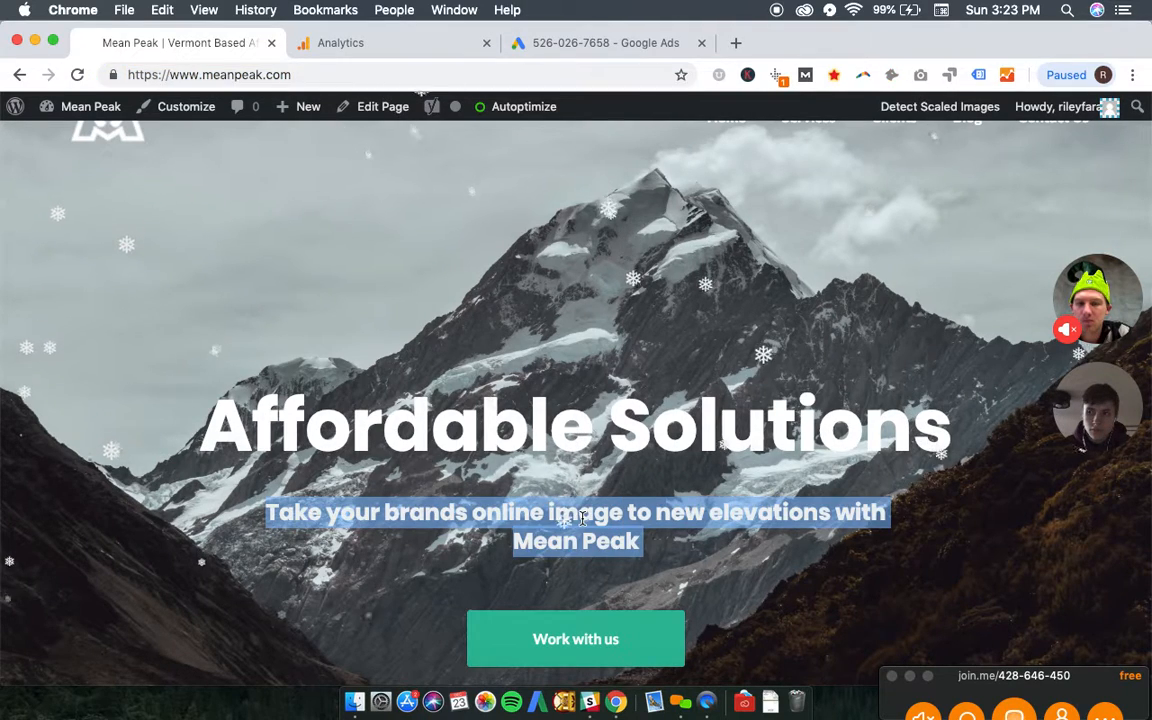
pyautogui.click(545, 42)
pyautogui.press('super+v')
pyautogui.write('. Contact us today!')
pyautogui.scroll(-2, 197, 641)
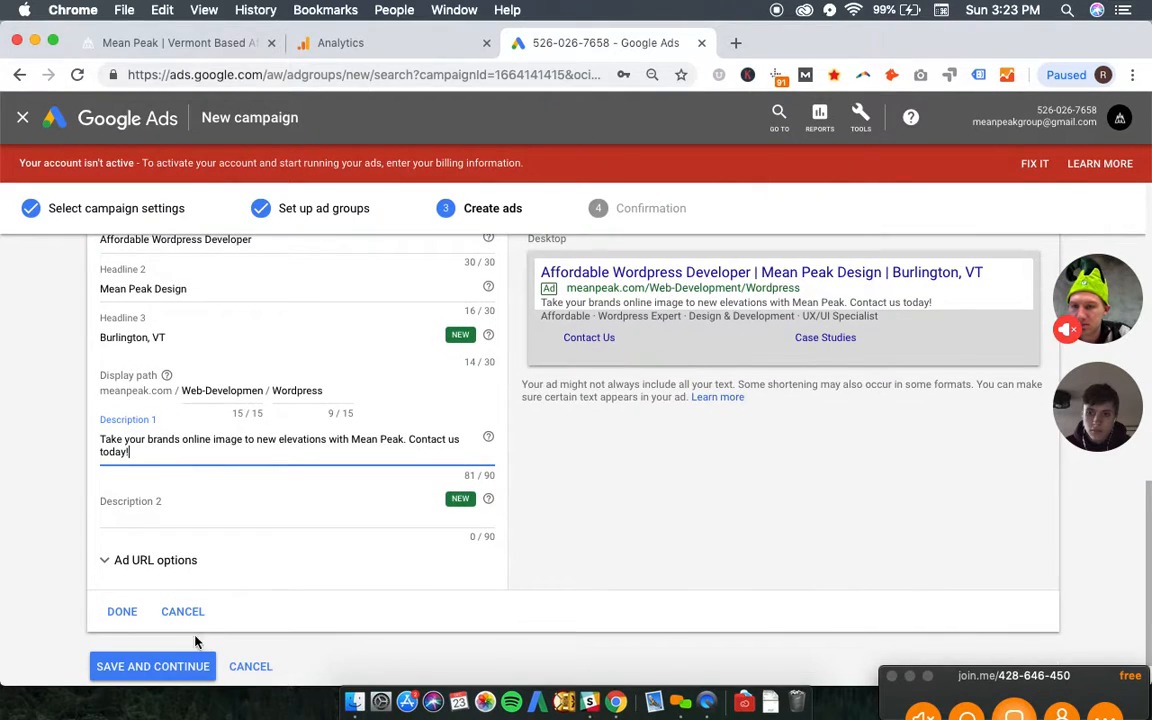
pyautogui.click(129, 620)
# - Review the ads of all the ad groups, save them and continue to the new campaign
pyautogui.scroll(3, 429, 393)
pyautogui.scroll(-1, 429, 393)
pyautogui.scroll(3, 429, 393)
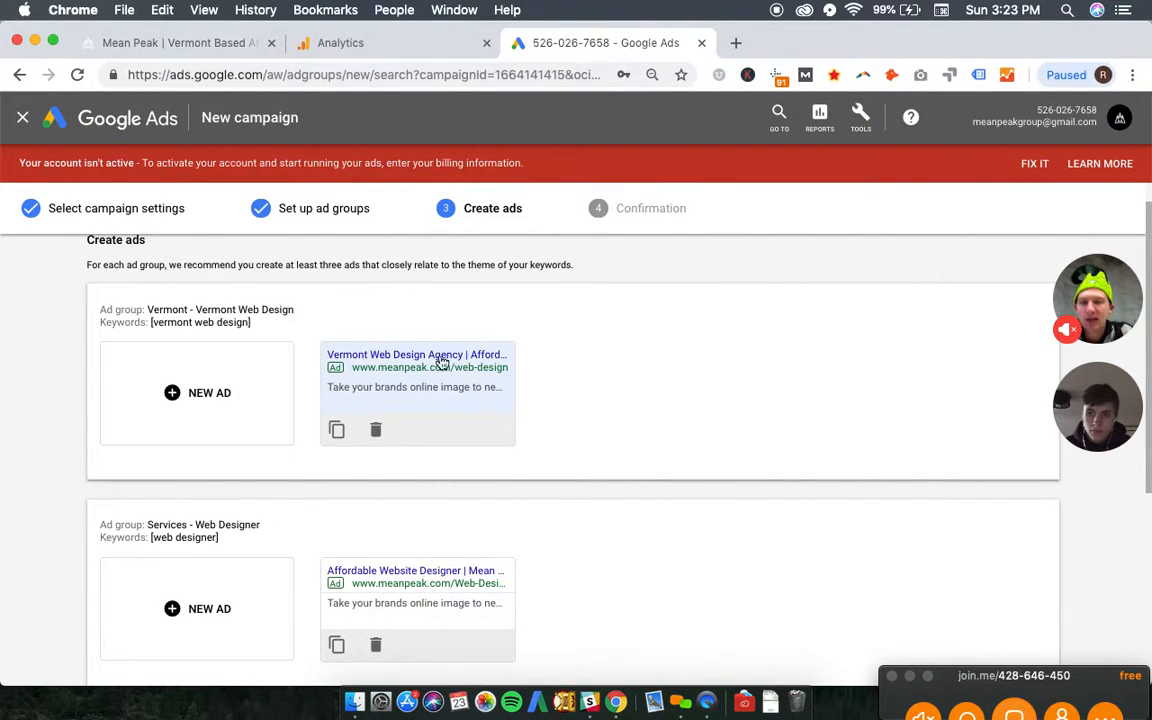
pyautogui.scroll(-5, 347, 478)
pyautogui.scroll(-1, 349, 479)
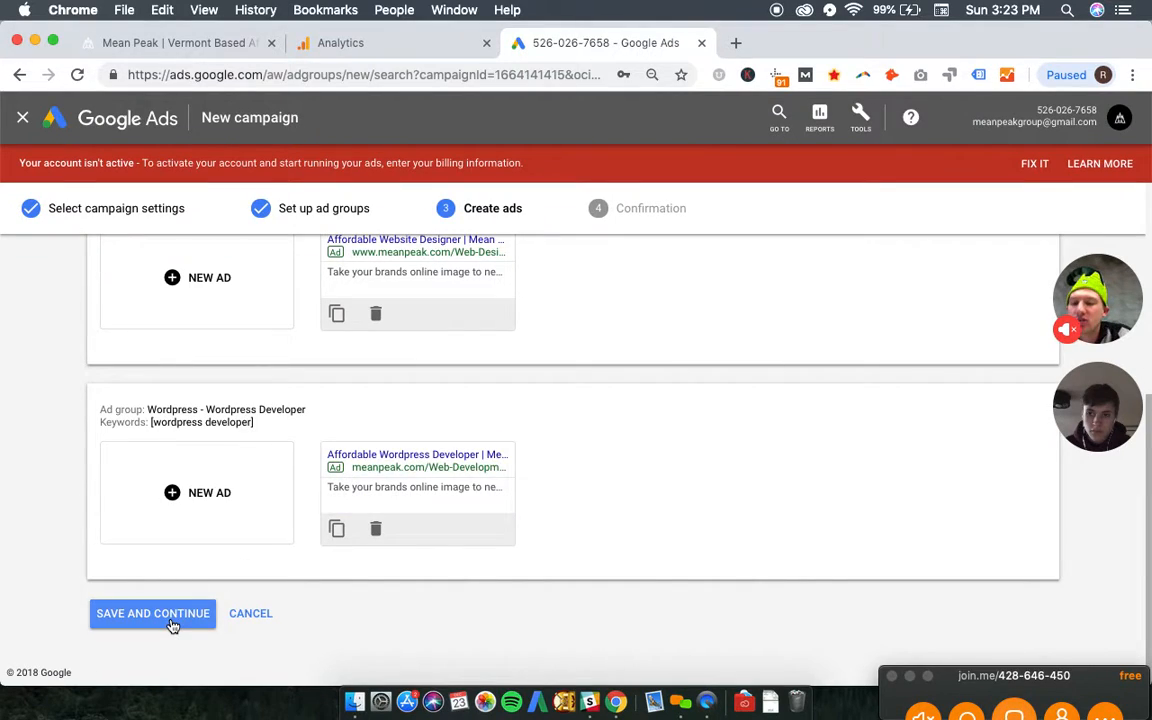
pyautogui.click(172, 625)
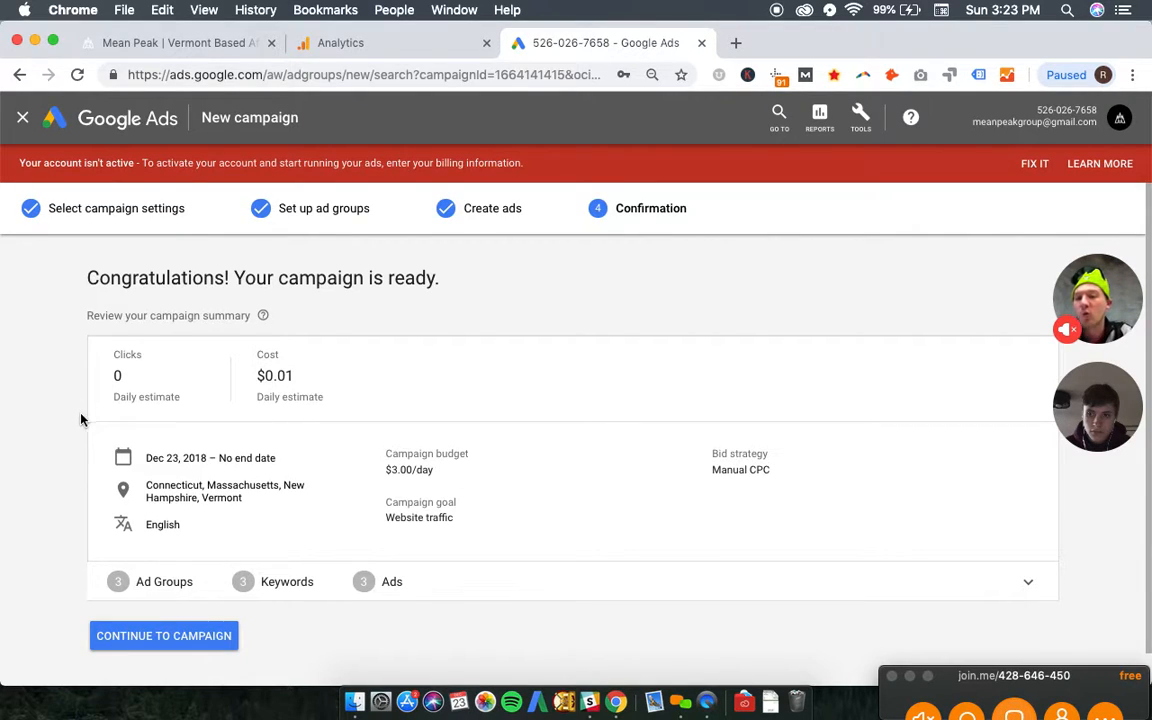
pyautogui.scroll(-2, 77, 412)
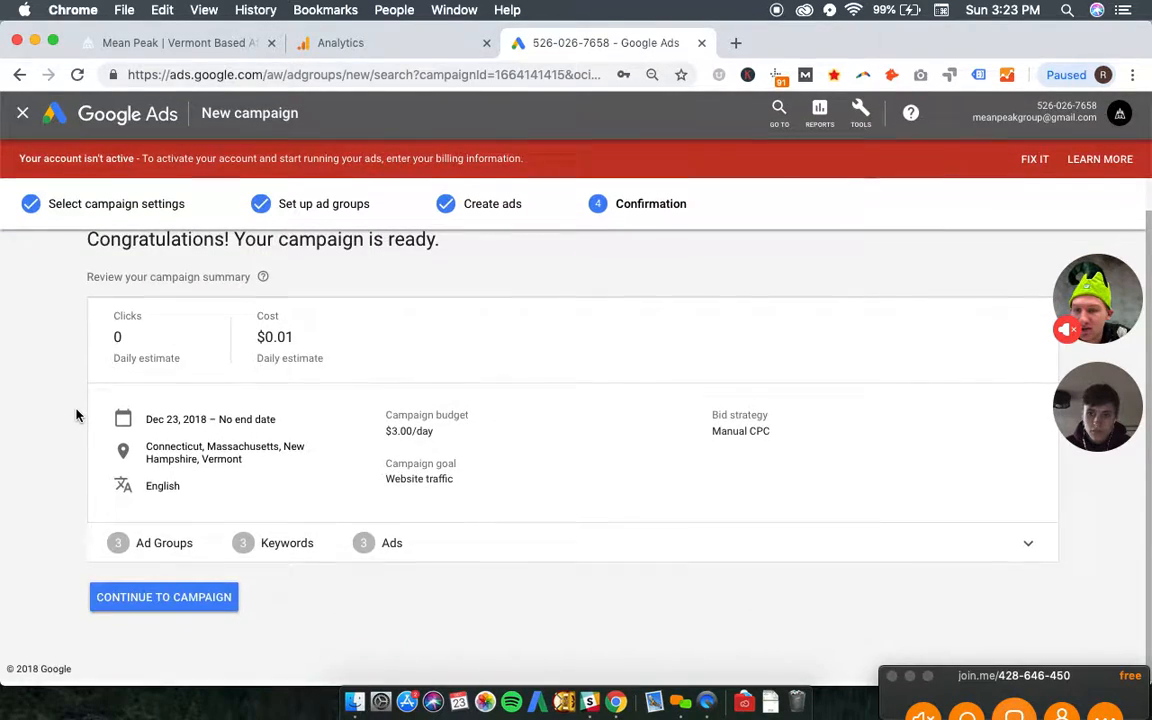
pyautogui.click(173, 604)
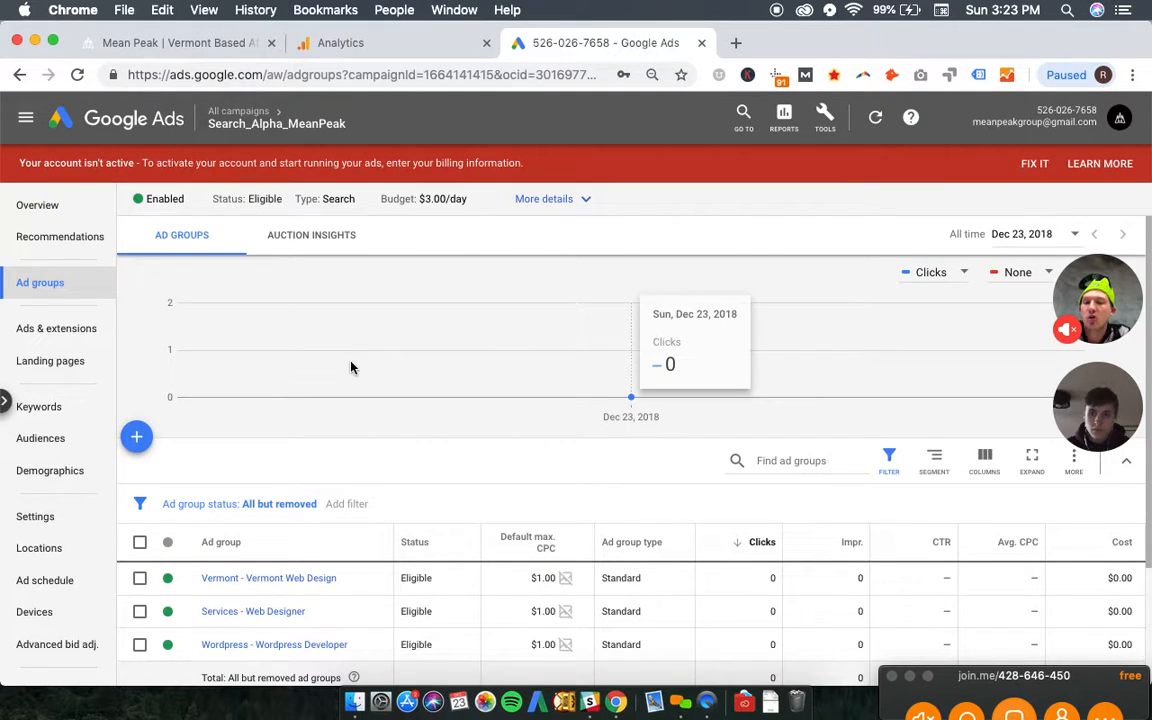
# - Look up "wordpress developer" in the Ad Preview and Diagnosis tool
pyautogui.click(822, 118)
pyautogui.click(211, 229)
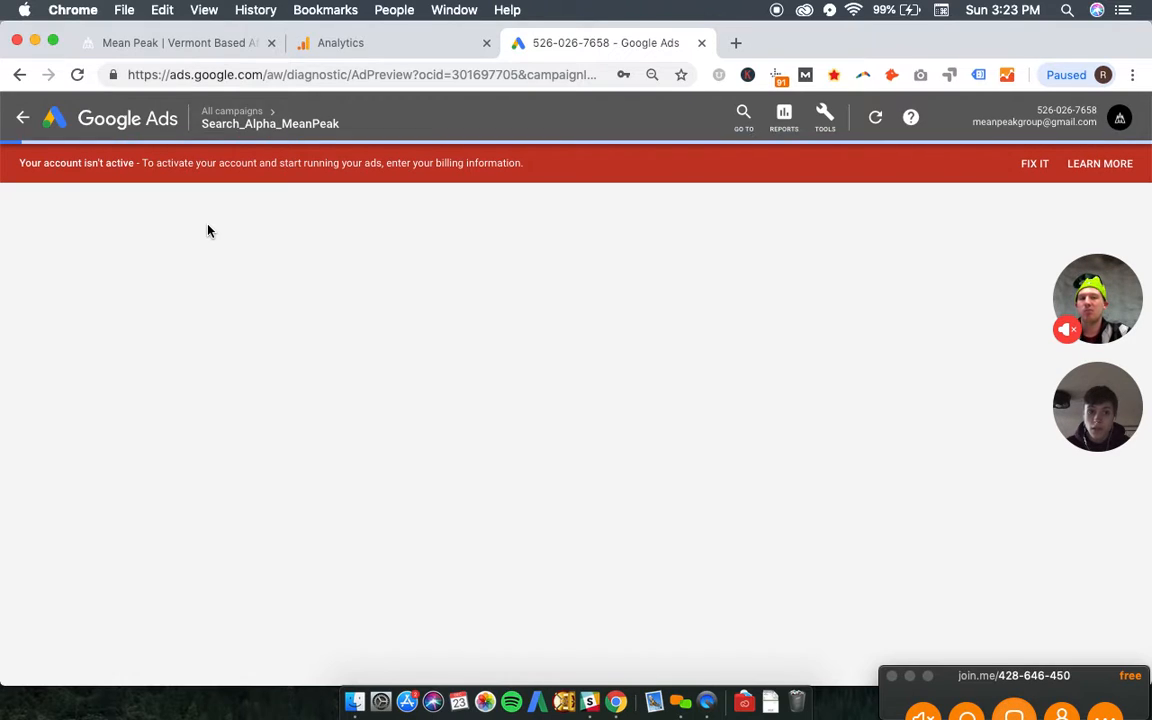
pyautogui.click(183, 214)
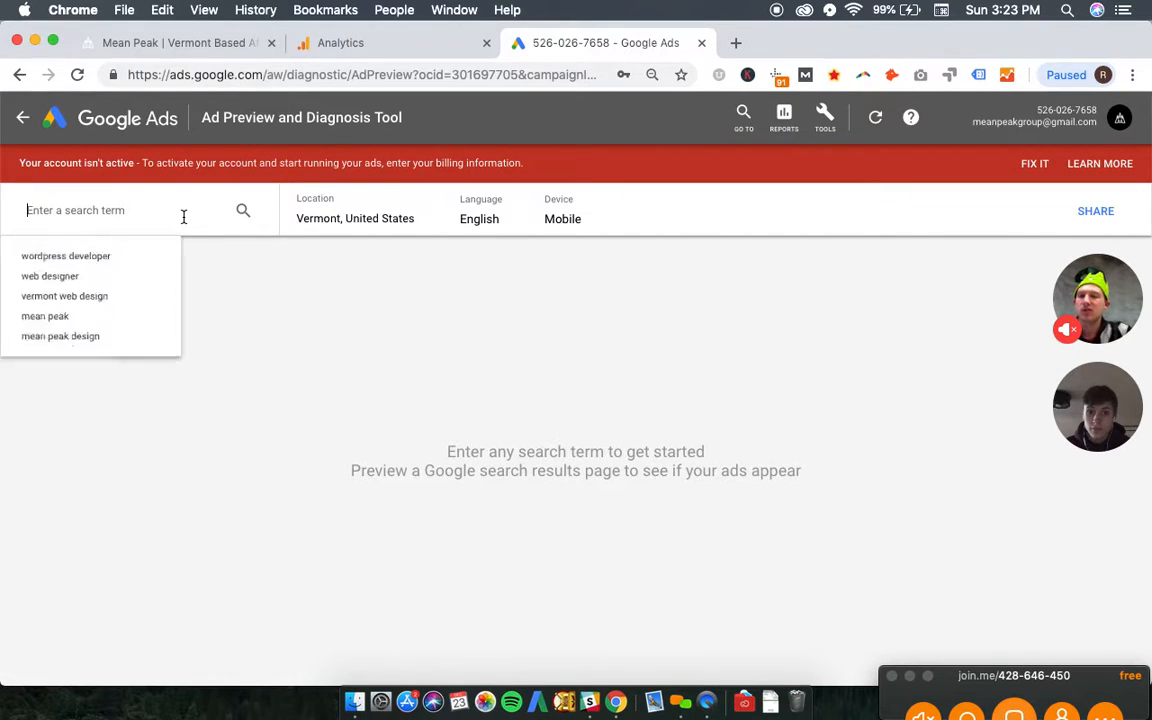
pyautogui.press('Down')
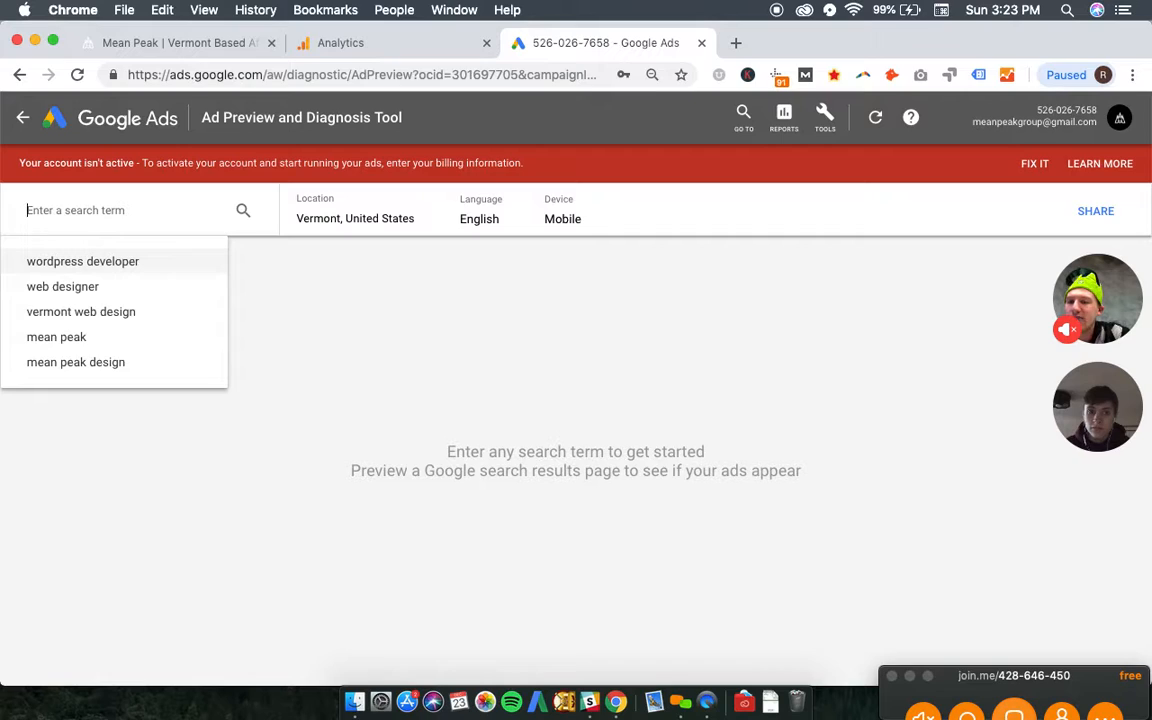
pyautogui.press('Return')
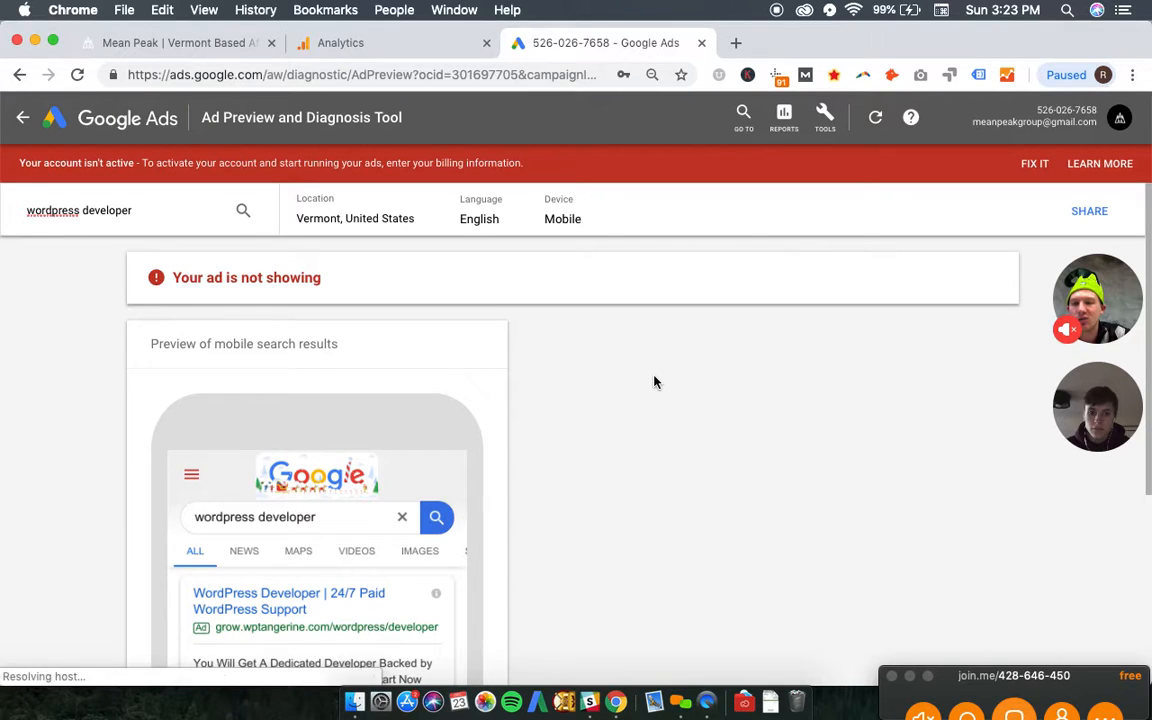
# - Examine the ad status and the mobile search results preview for "wordpress developer"
pyautogui.scroll(-3, 654, 382)
pyautogui.scroll(3, 654, 382)
pyautogui.click(287, 289)
pyautogui.tripleClick(189, 283)
pyautogui.click(357, 263)
pyautogui.scroll(-1, 726, 341)
pyautogui.scroll(-3, 728, 346)
pyautogui.scroll(3, 728, 346)
pyautogui.click(175, 204)
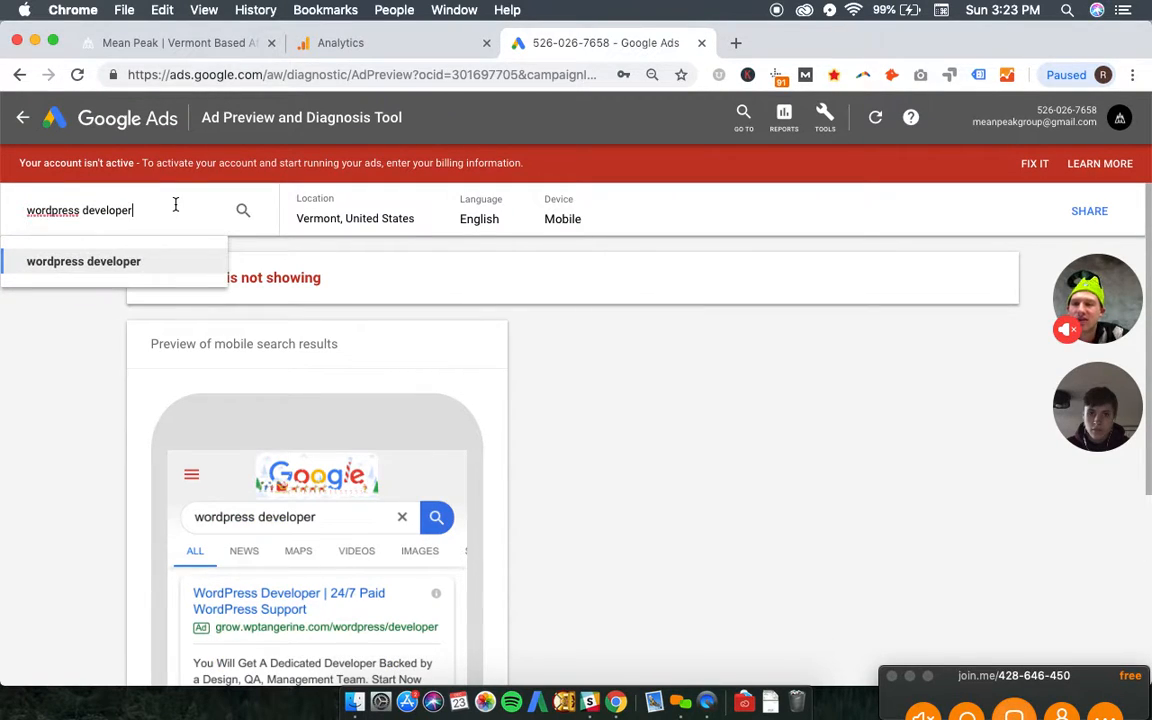
pyautogui.press('BackSpace')
pyautogui.press('BackSpace')
pyautogui.press('BackSpace')
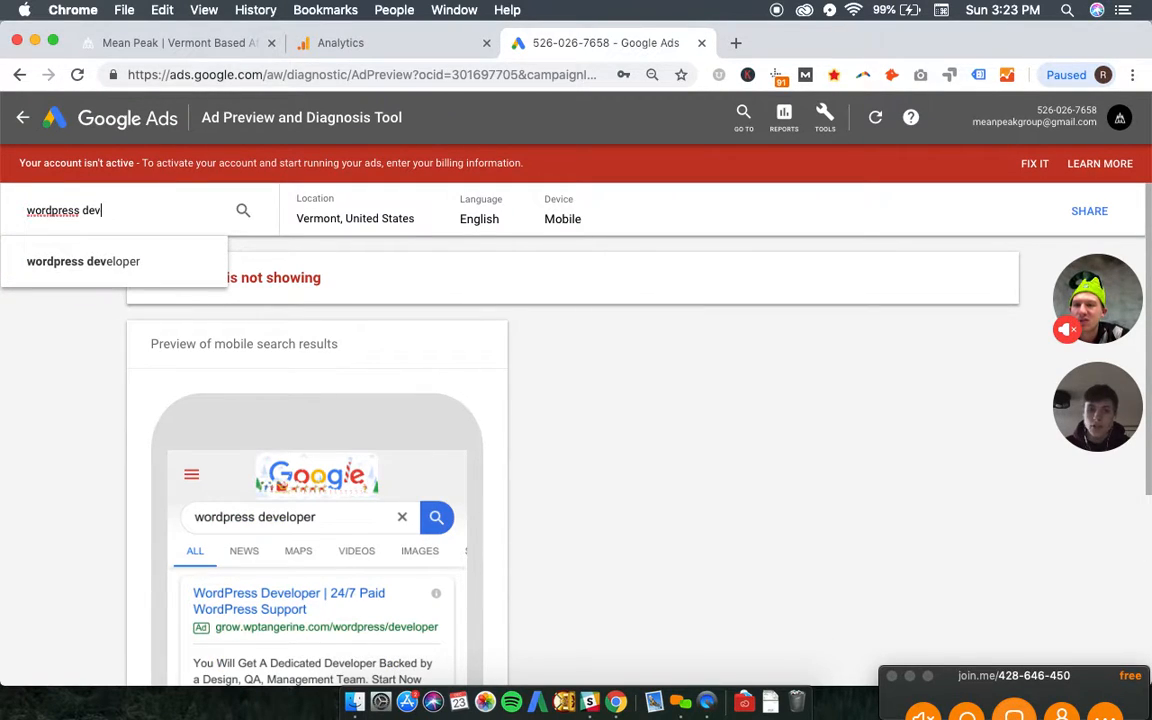
pyautogui.press('BackSpace')
pyautogui.press('BackSpace')
pyautogui.press('BackSpace')
pyautogui.press('super+a')
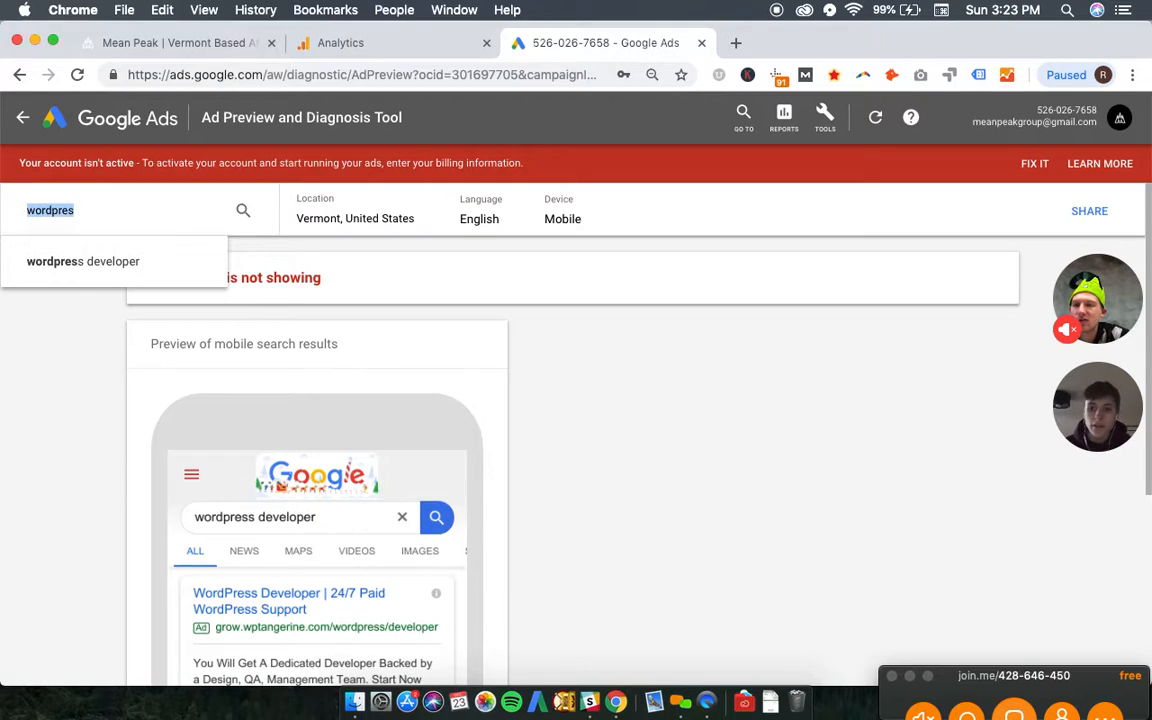
pyautogui.press('BackSpace')
pyautogui.click(540, 322)
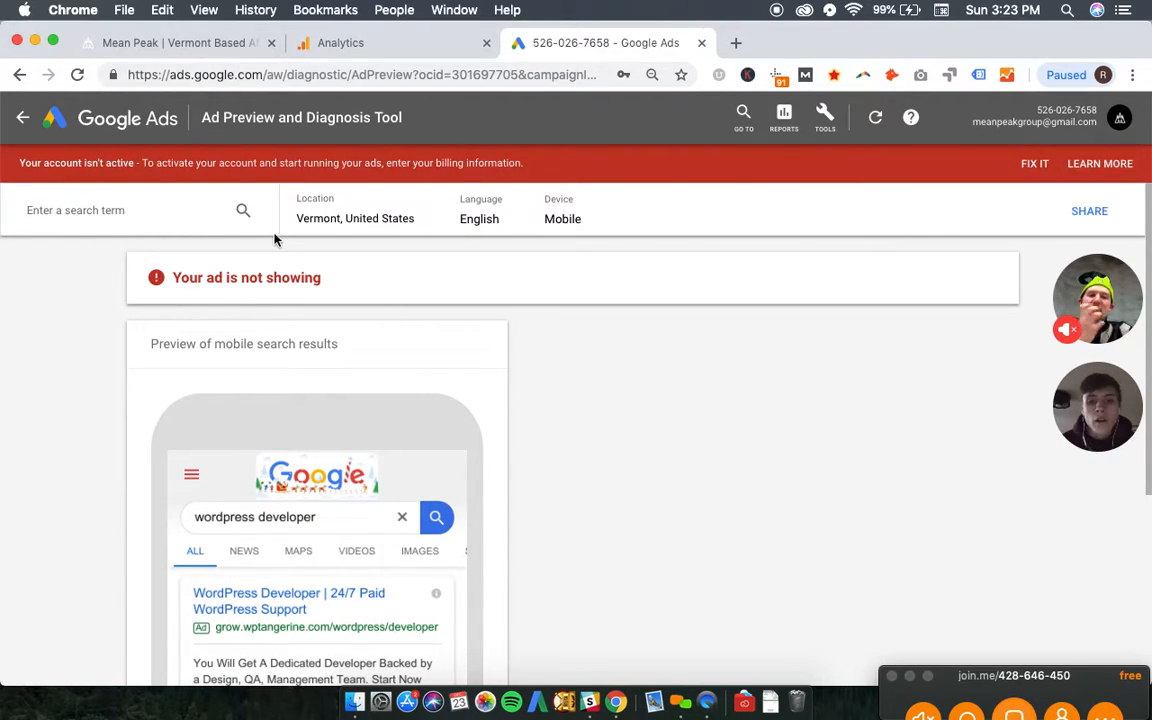
# - Leave the Ad Preview and Diagnosis tool, view the Search_Alpha_MeanPeak overview and go to all campaigns
pyautogui.click(24, 122)
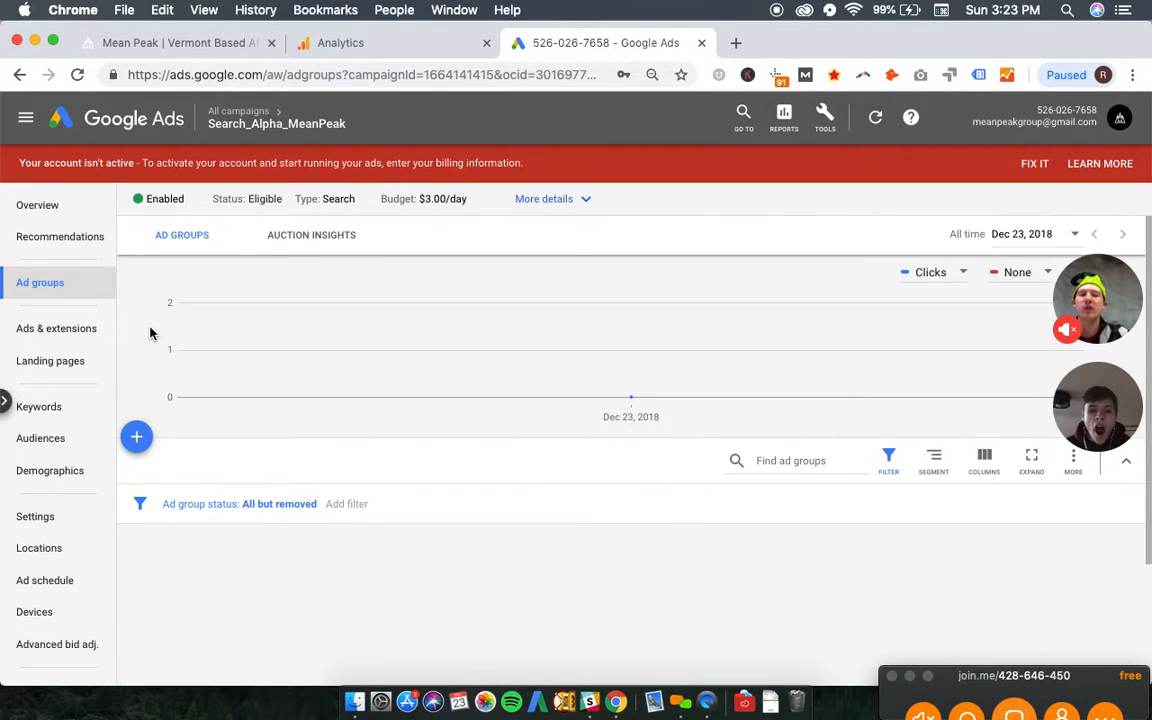
pyautogui.click(65, 206)
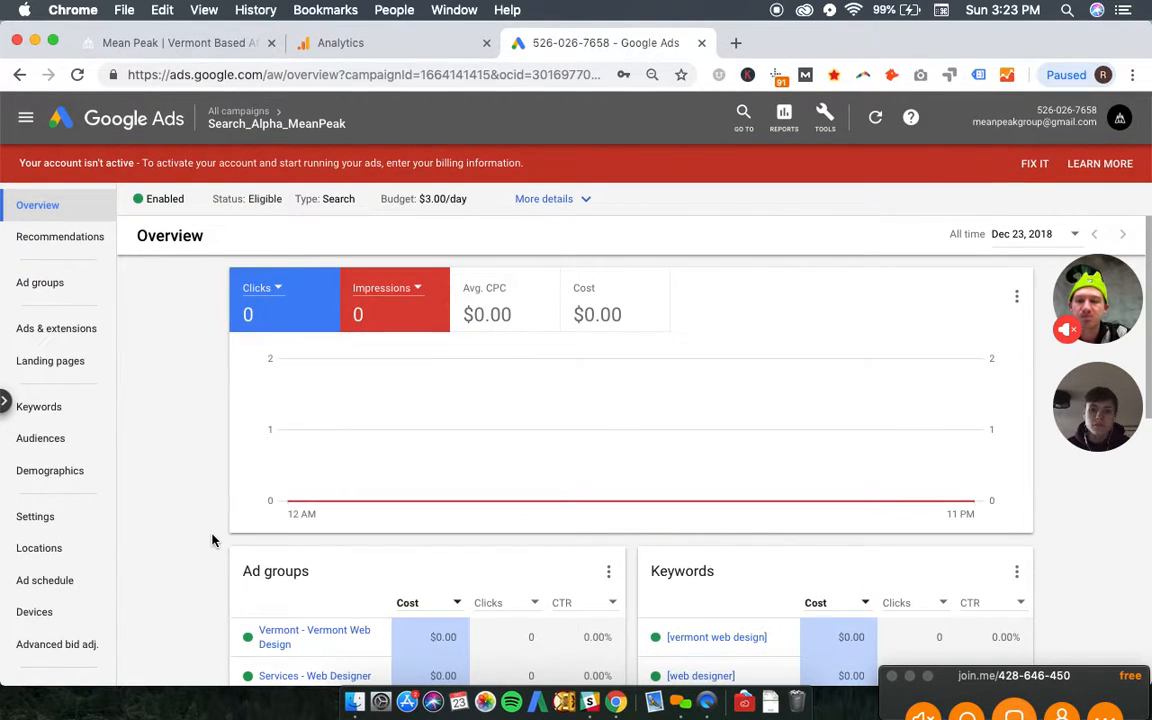
pyautogui.moveTo(270, 121)
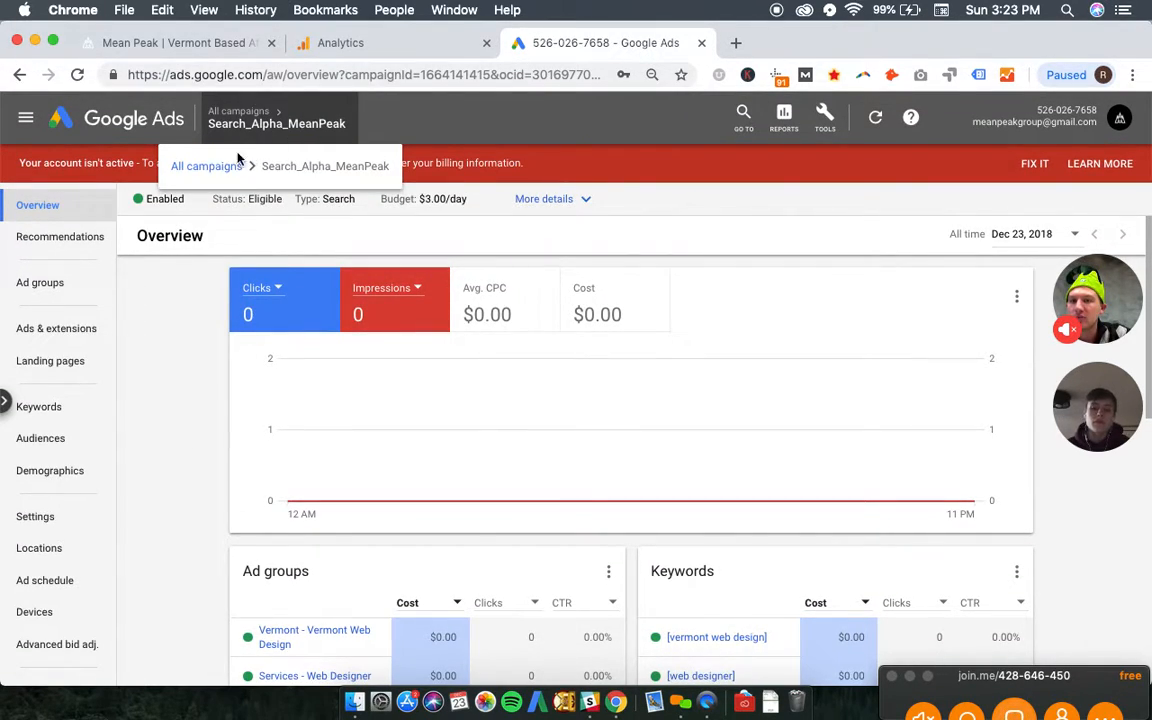
pyautogui.click(209, 172)
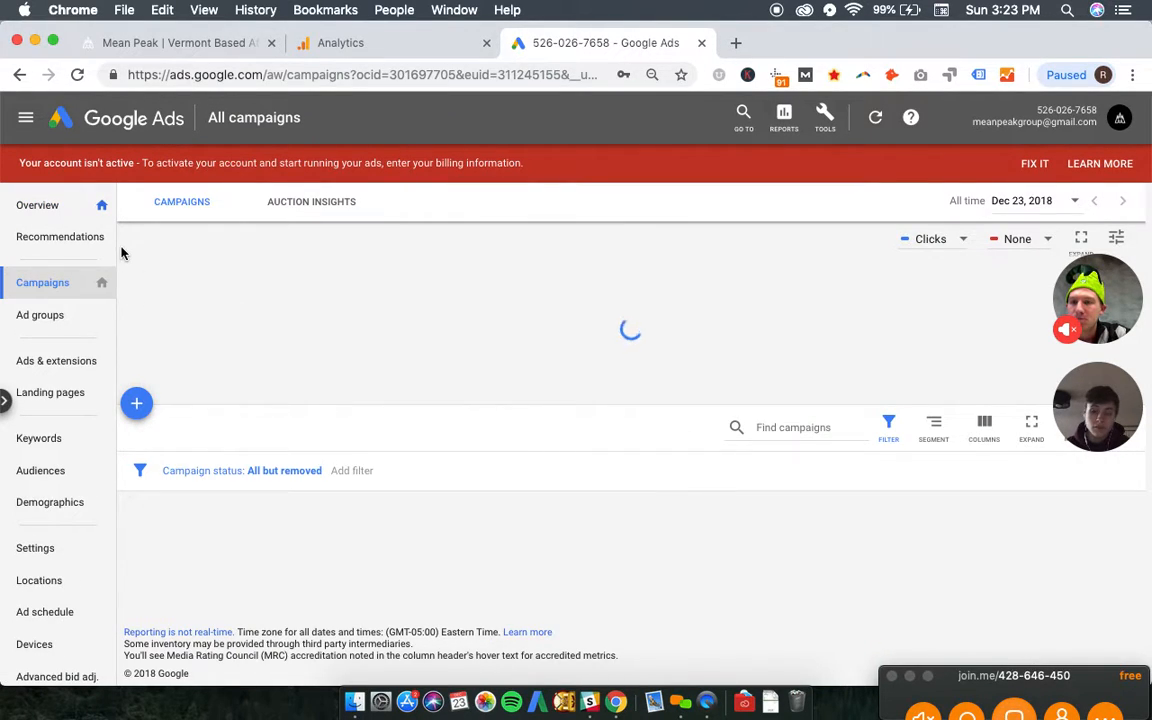
# - Duplicate the Search_Alpha_MeanPeak campaign by copying it and pasting it into the campaign list
pyautogui.scroll(-2, 143, 579)
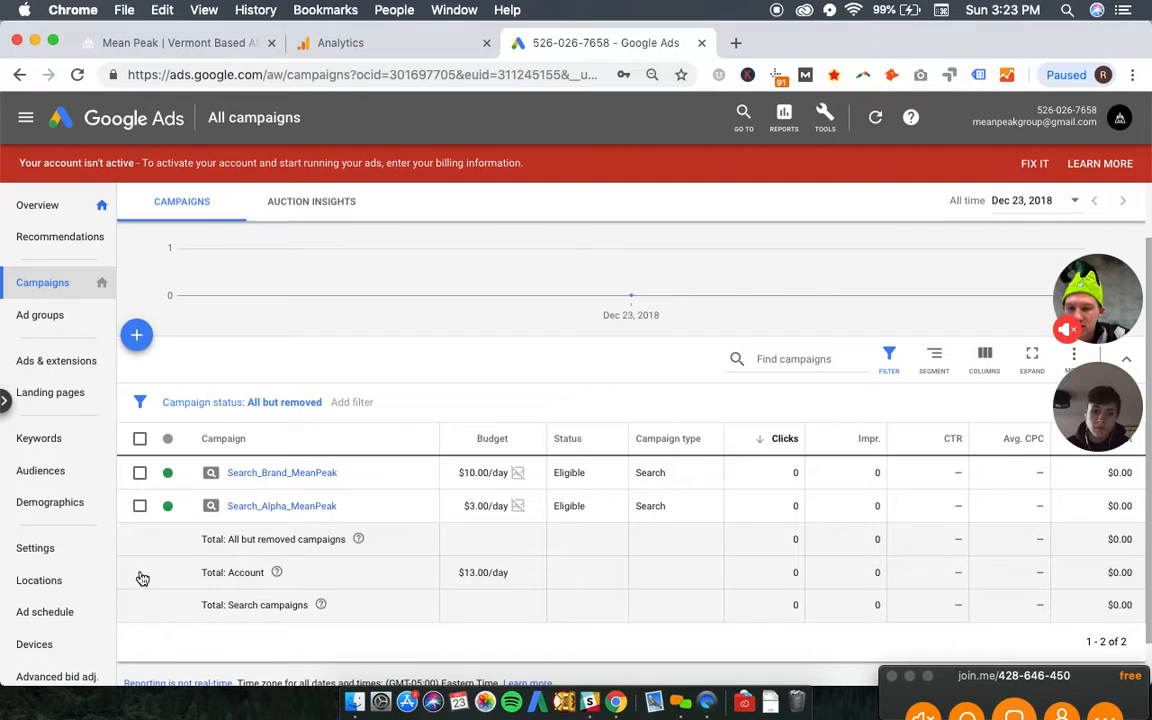
pyautogui.click(141, 507)
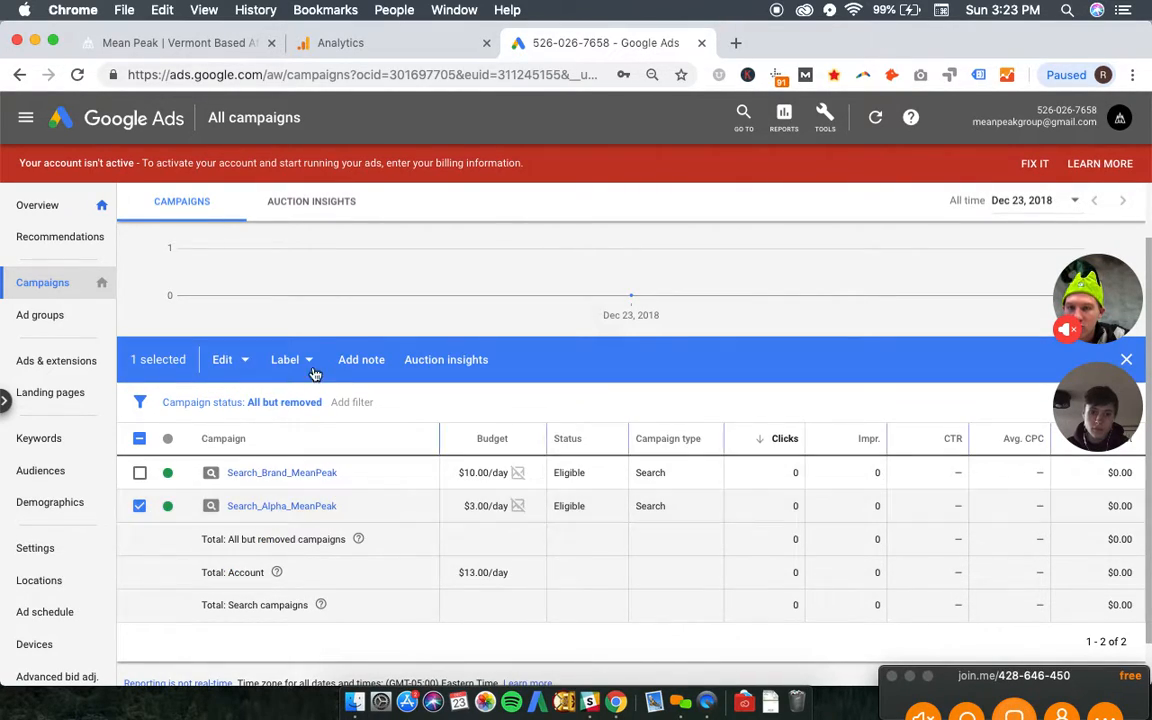
pyautogui.click(222, 360)
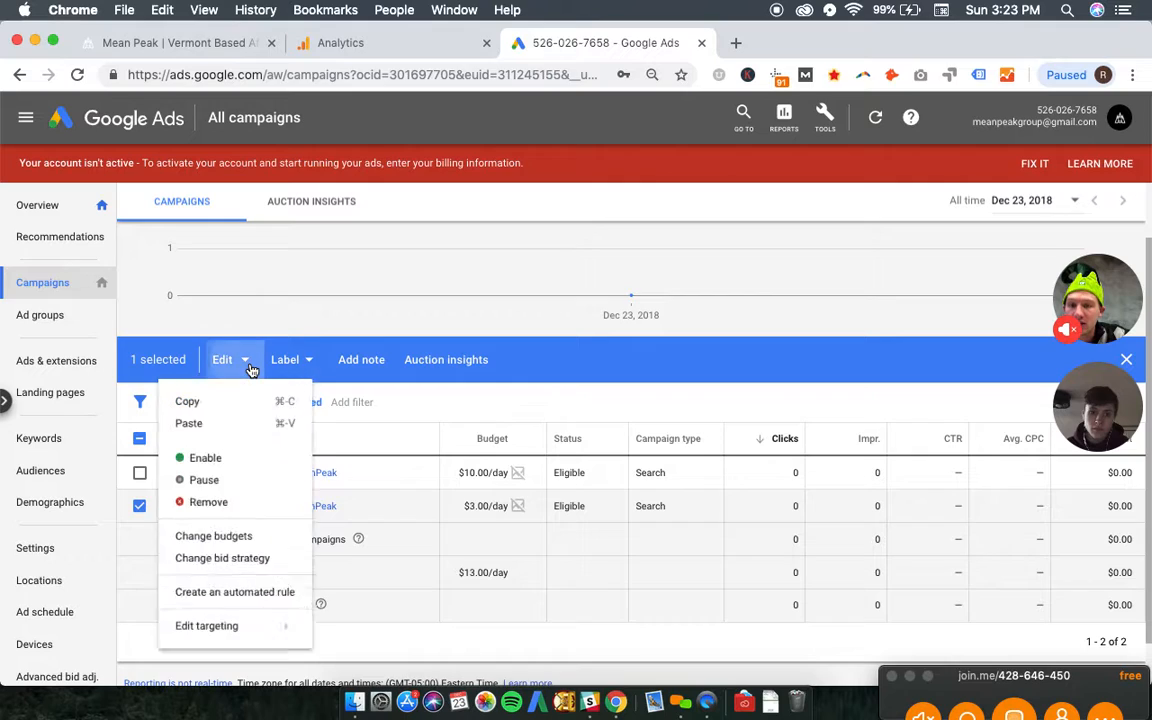
pyautogui.click(235, 414)
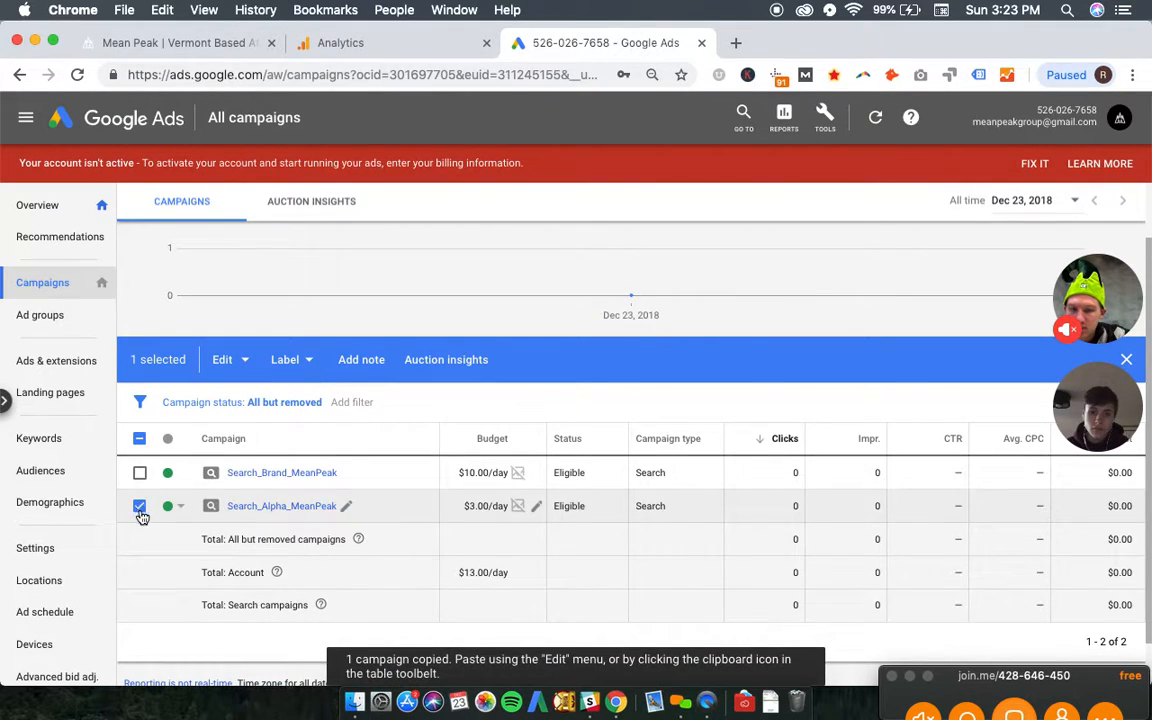
pyautogui.click(140, 508)
pyautogui.click(1071, 360)
pyautogui.click(957, 414)
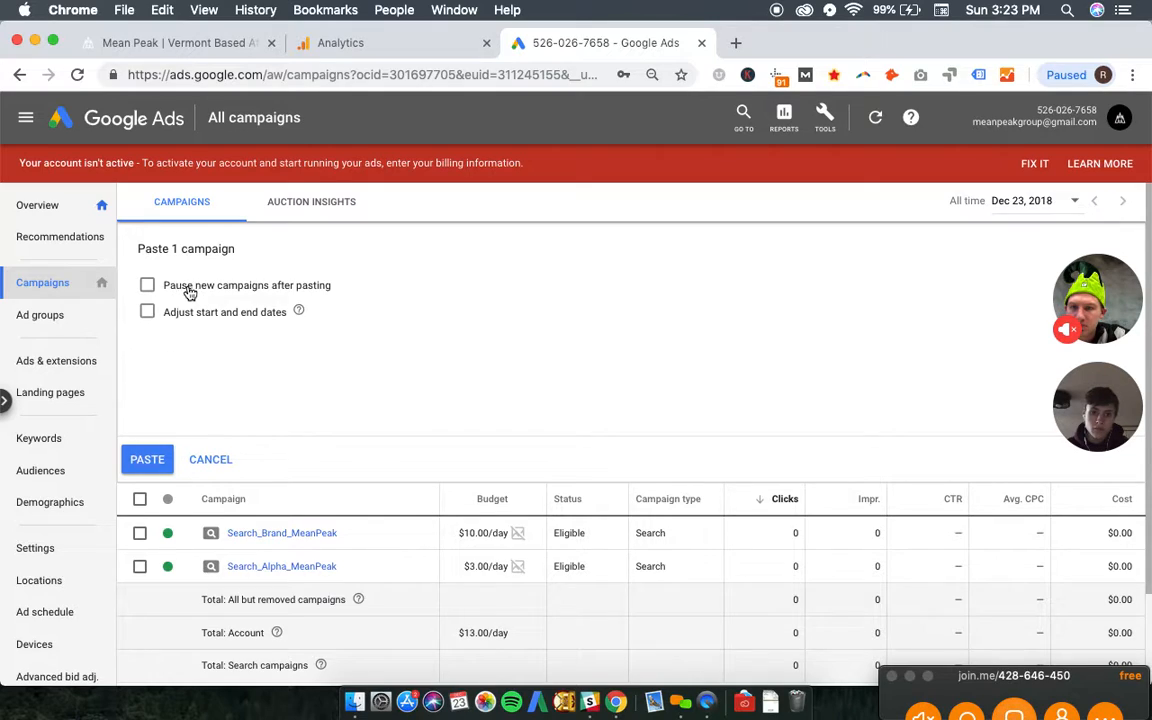
pyautogui.click(146, 465)
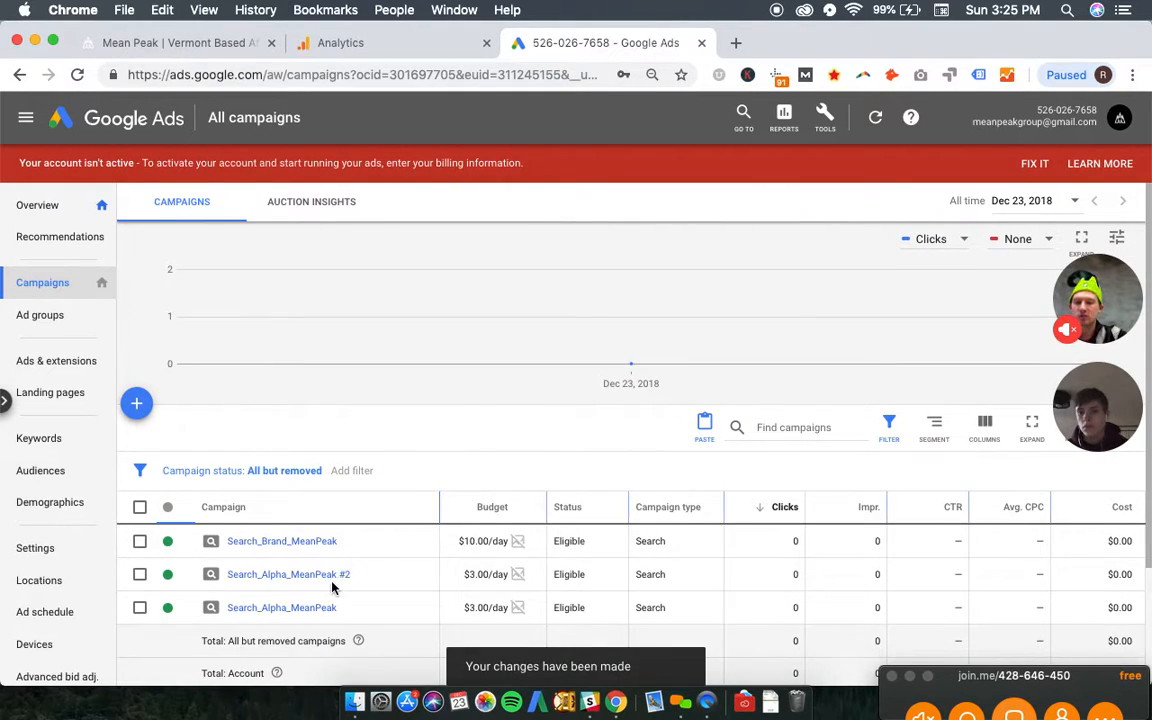
# - Rename the duplicated Alpha campaign as Search_Beta_MeanPeak and save the name
pyautogui.click(359, 576)
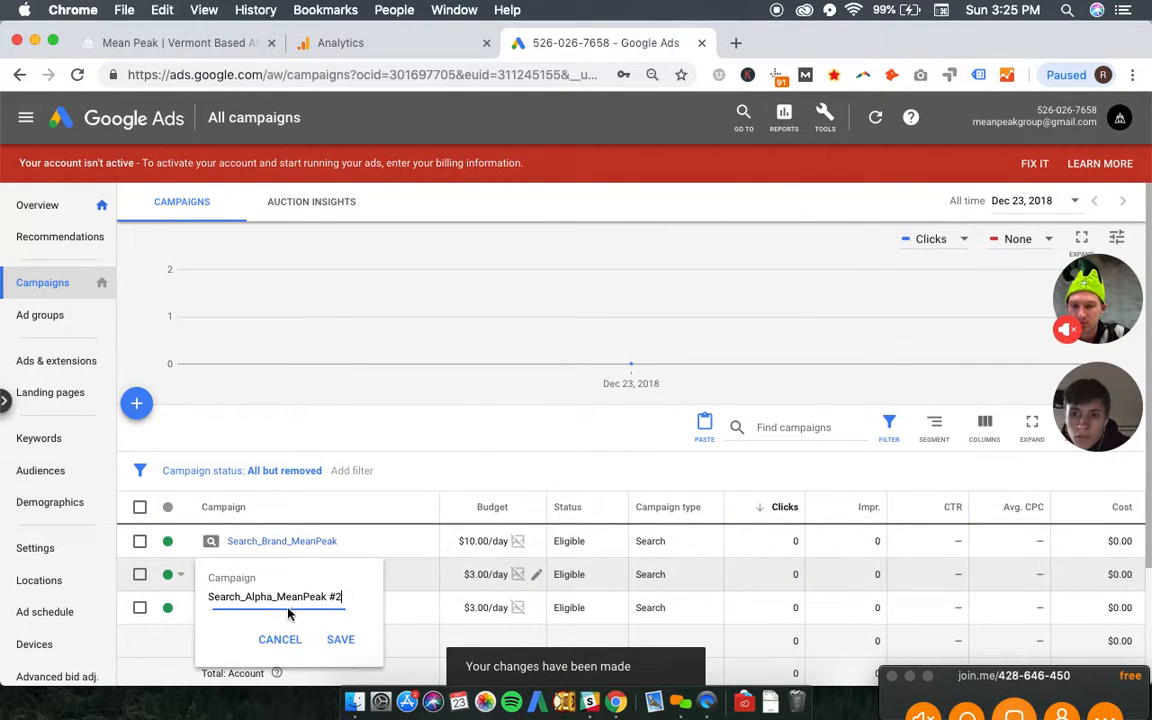
pyautogui.press('BackSpace')
pyautogui.press('BackSpace')
pyautogui.press('BackSpace')
pyautogui.press('BackSpace')
pyautogui.press('BackSpace')
pyautogui.write('Beta')
pyautogui.press('End')
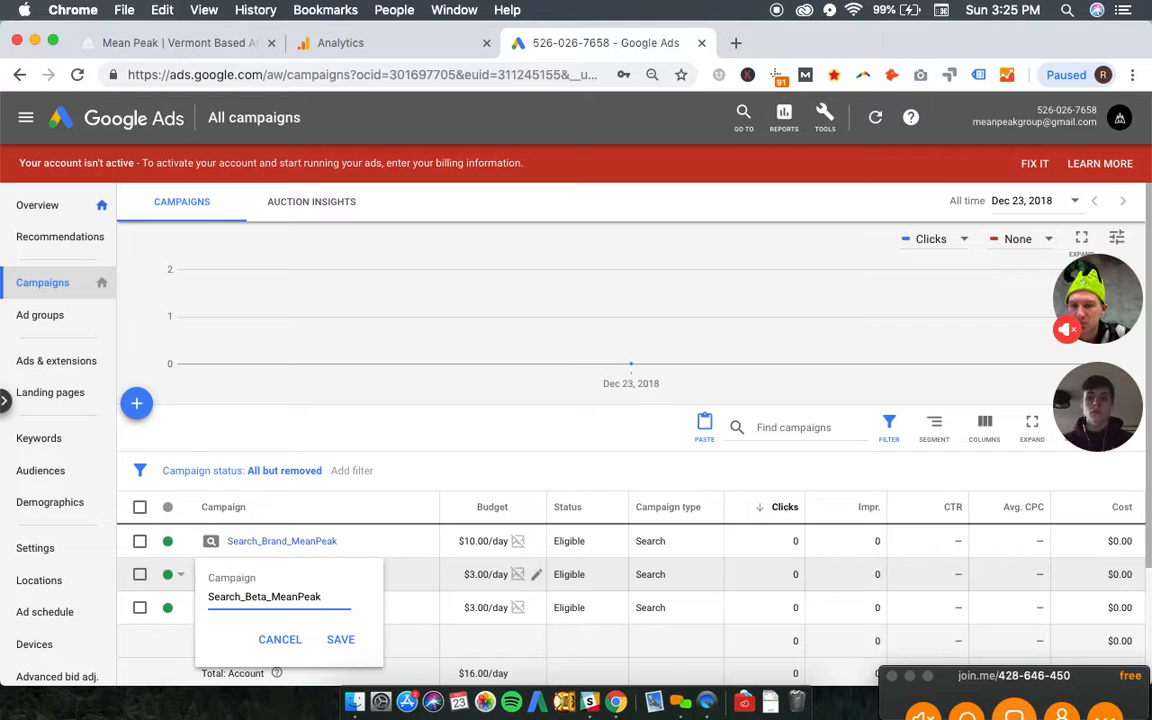
pyautogui.click(333, 645)
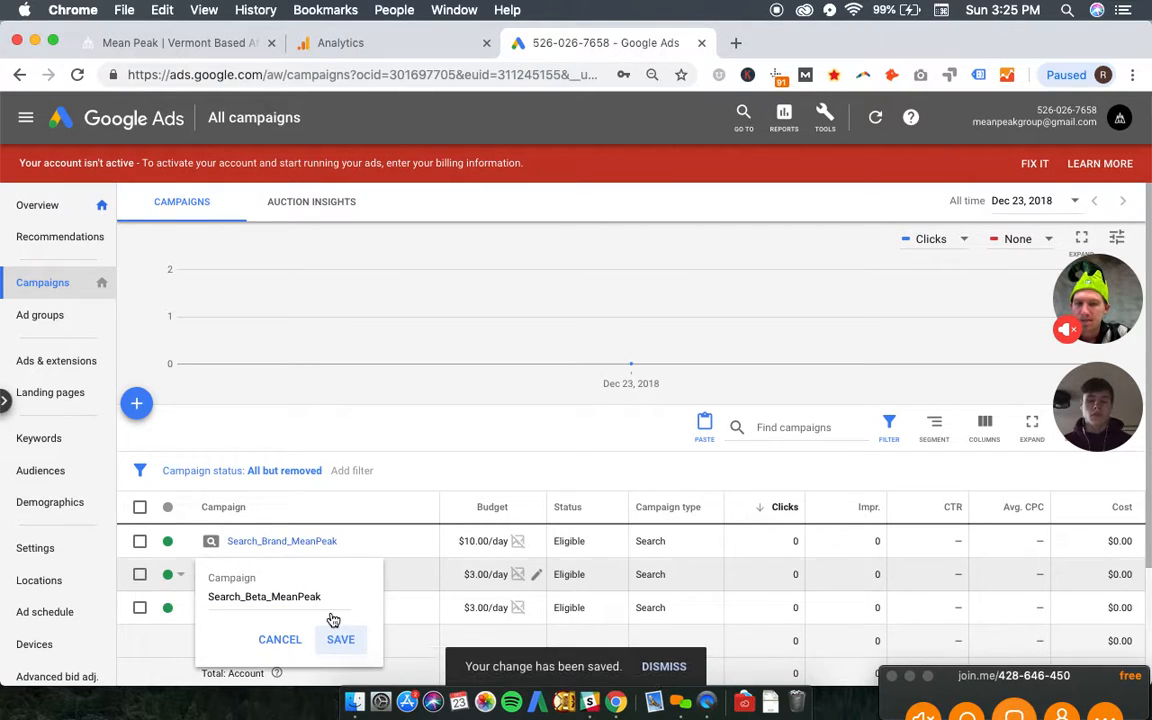
# - In the keywords of Search_Beta_MeanPeak, change "vermont web design" from exact to broad match by removing its brackets
pyautogui.click(297, 580)
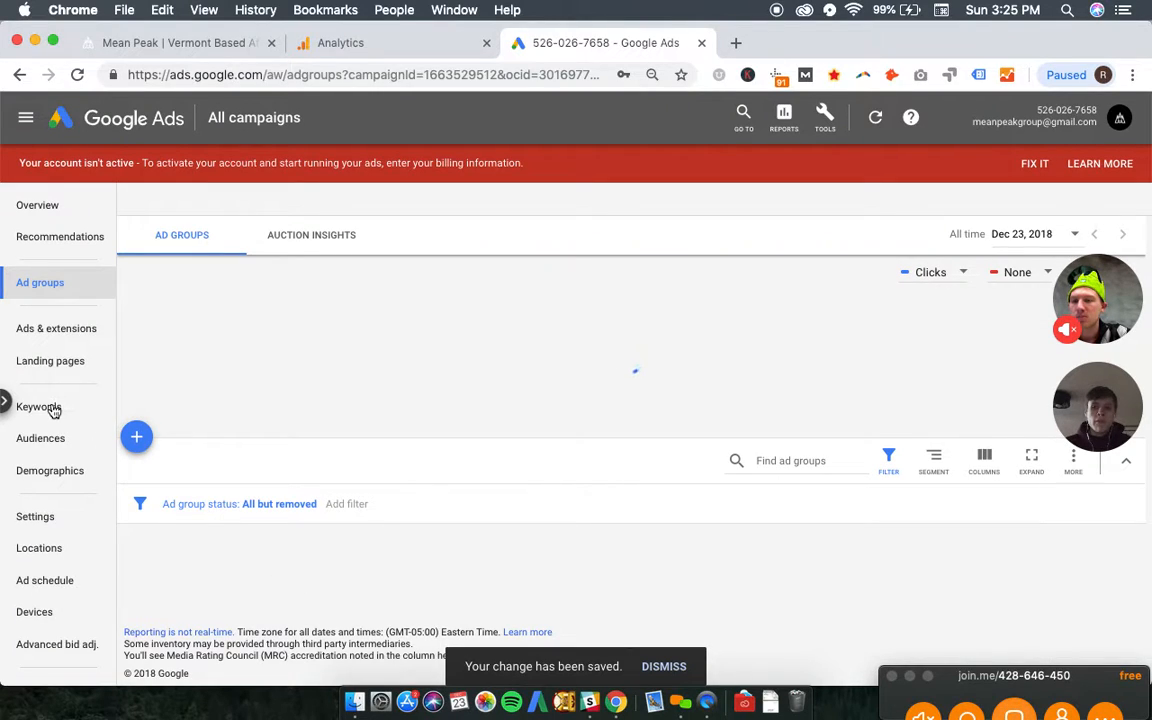
pyautogui.click(40, 410)
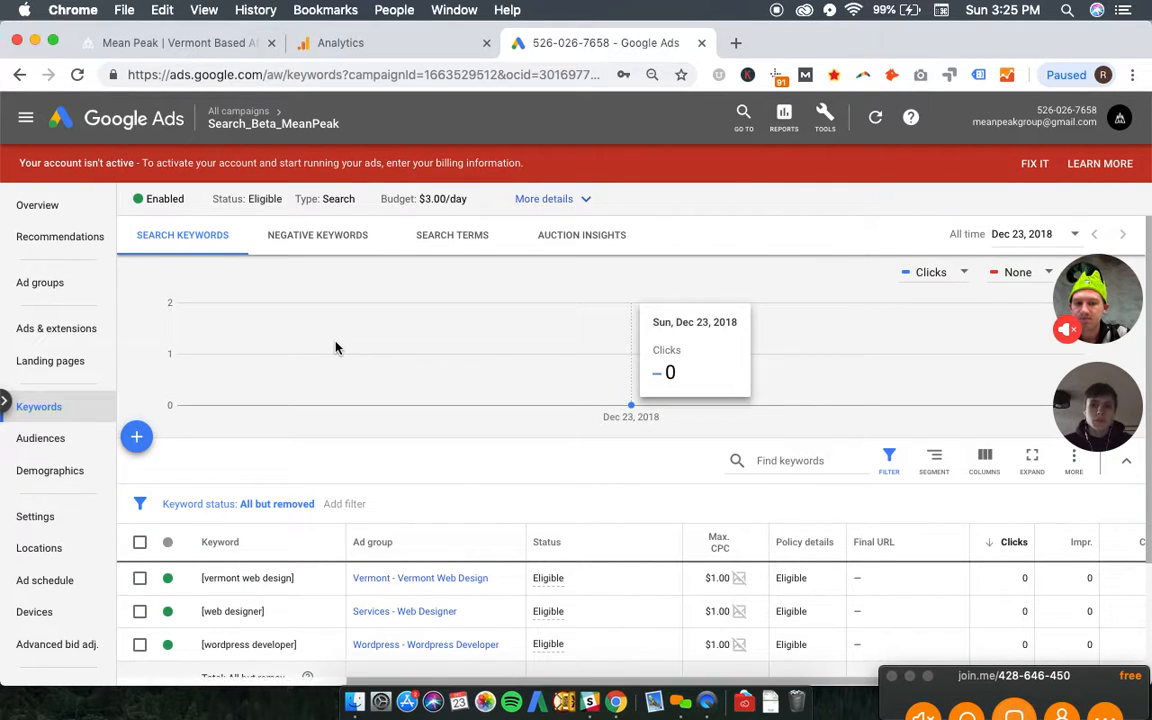
pyautogui.scroll(-2, 318, 560)
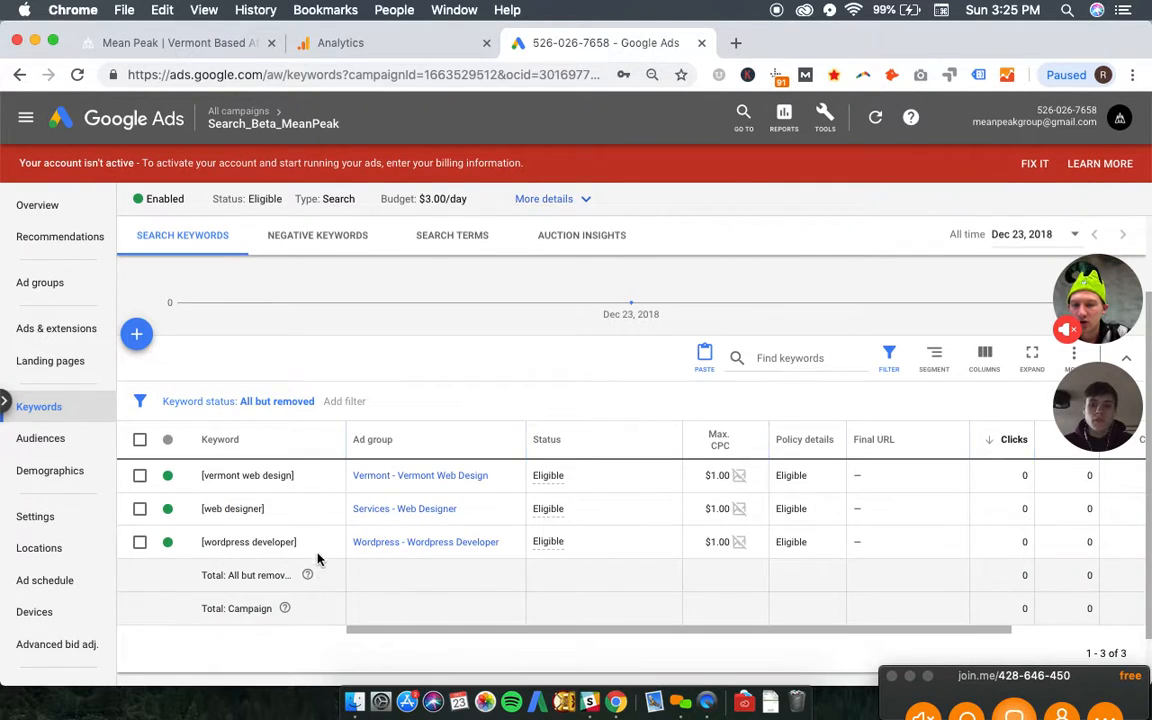
pyautogui.click(336, 481)
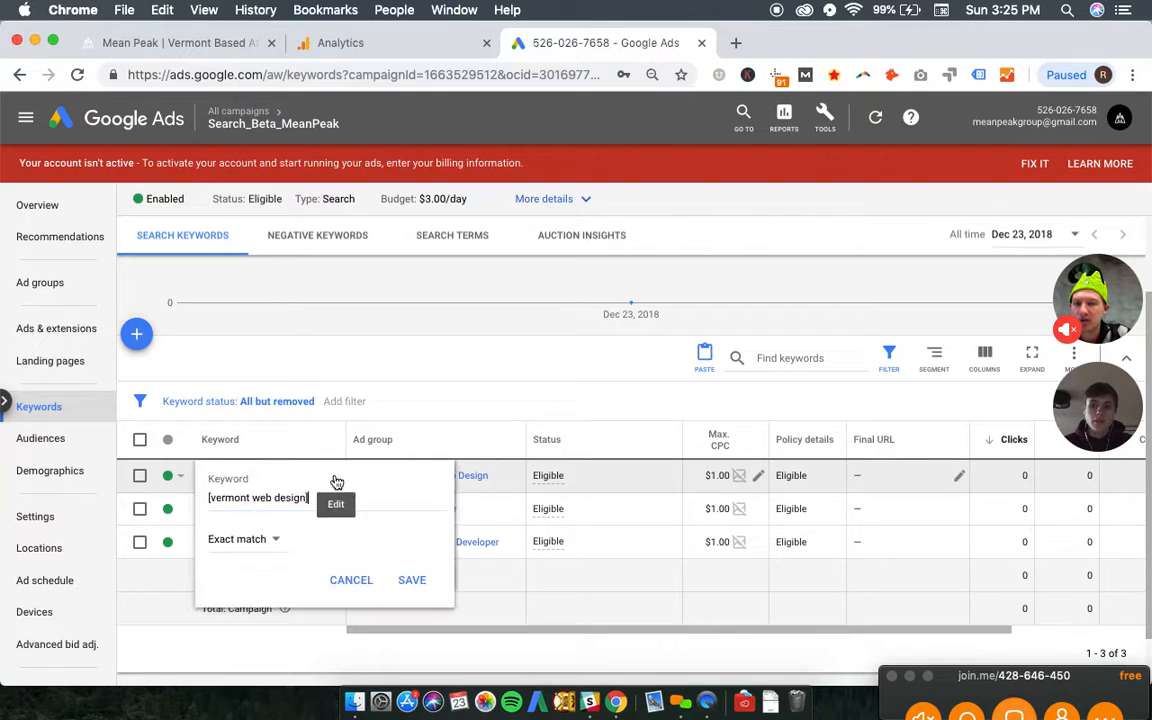
pyautogui.press('BackSpace')
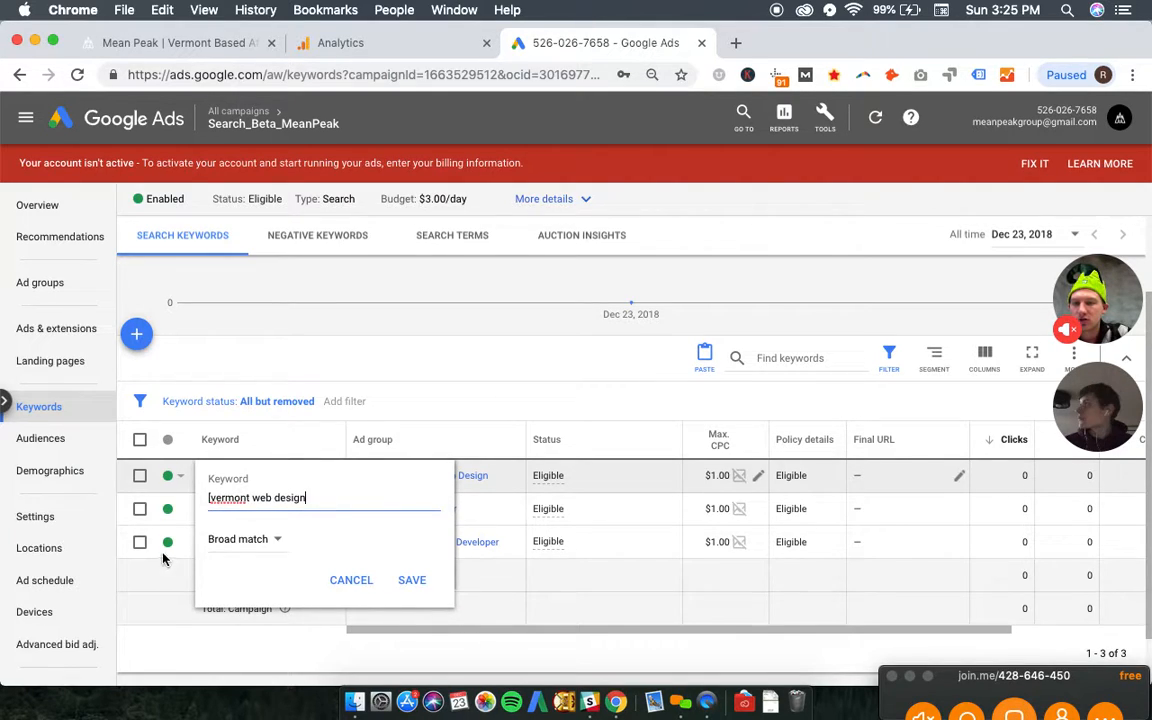
pyautogui.click(212, 497)
pyautogui.press('BackSpace')
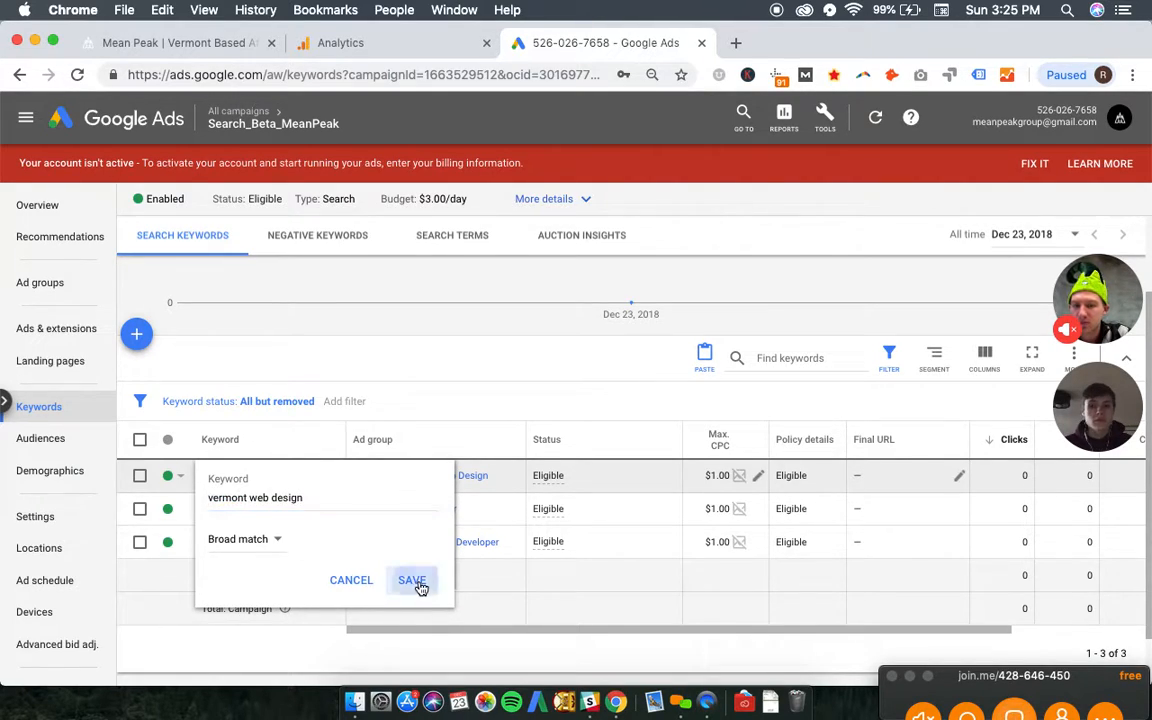
pyautogui.click(419, 584)
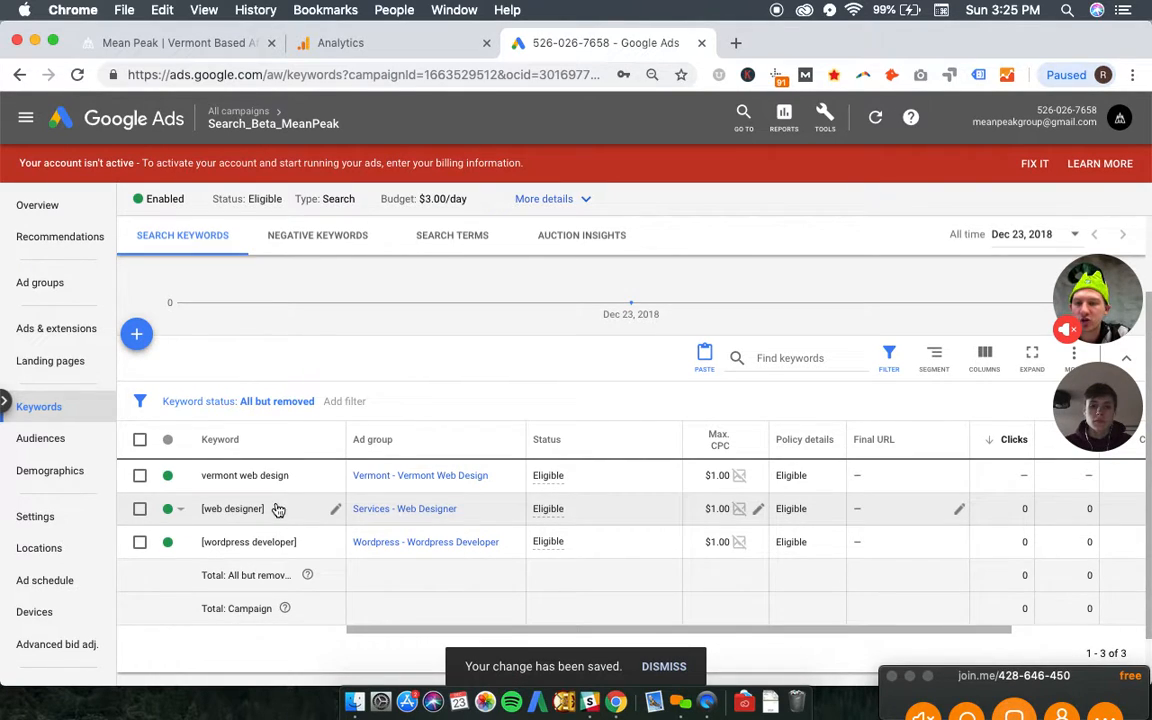
# - Change the "web designer" keyword to broad match by removing its brackets and save it
pyautogui.click(337, 510)
pyautogui.press('BackSpace')
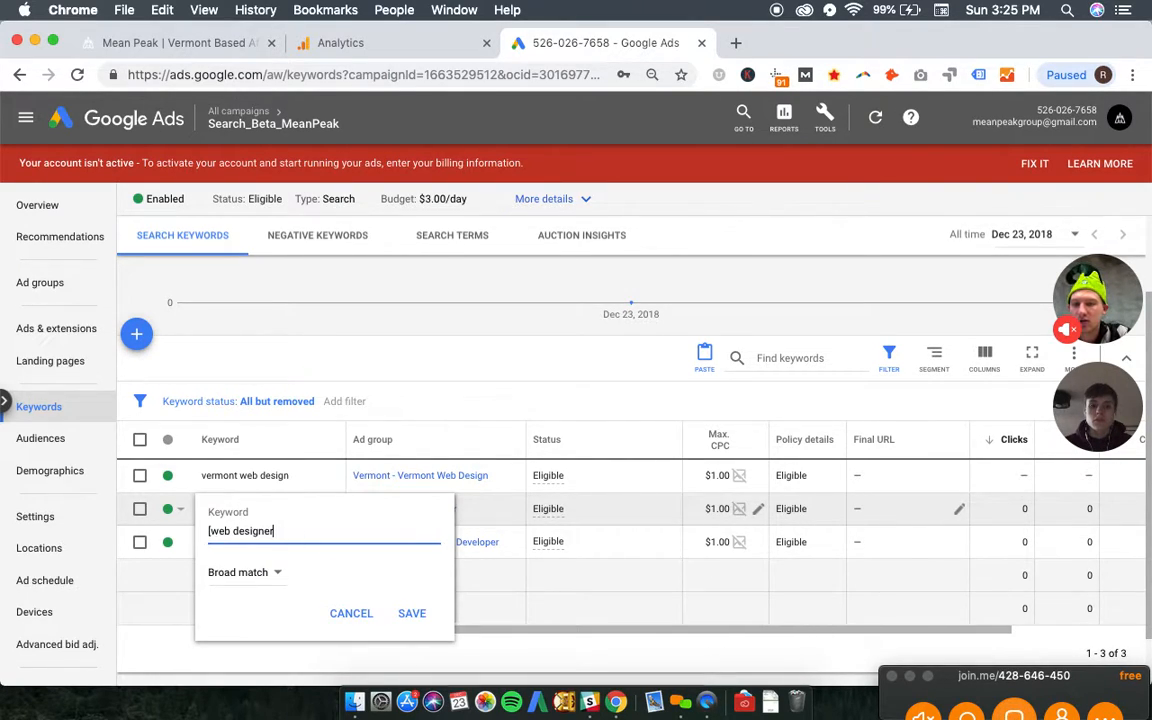
pyautogui.press('BackSpace')
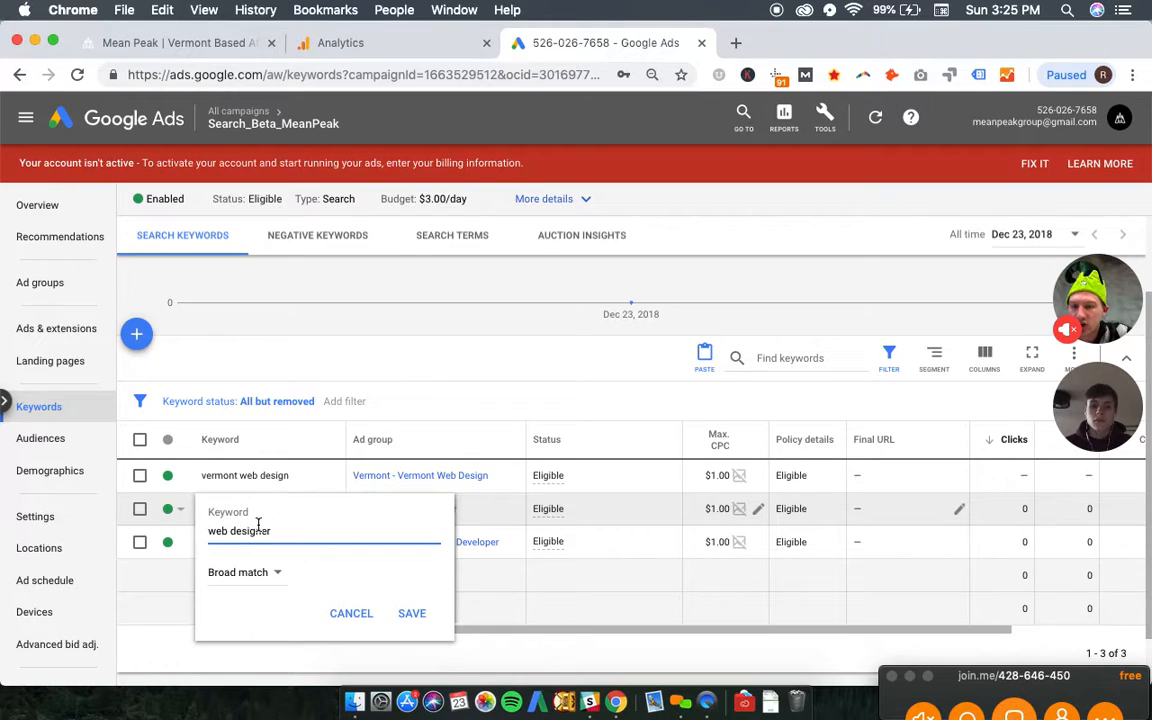
pyautogui.click(411, 612)
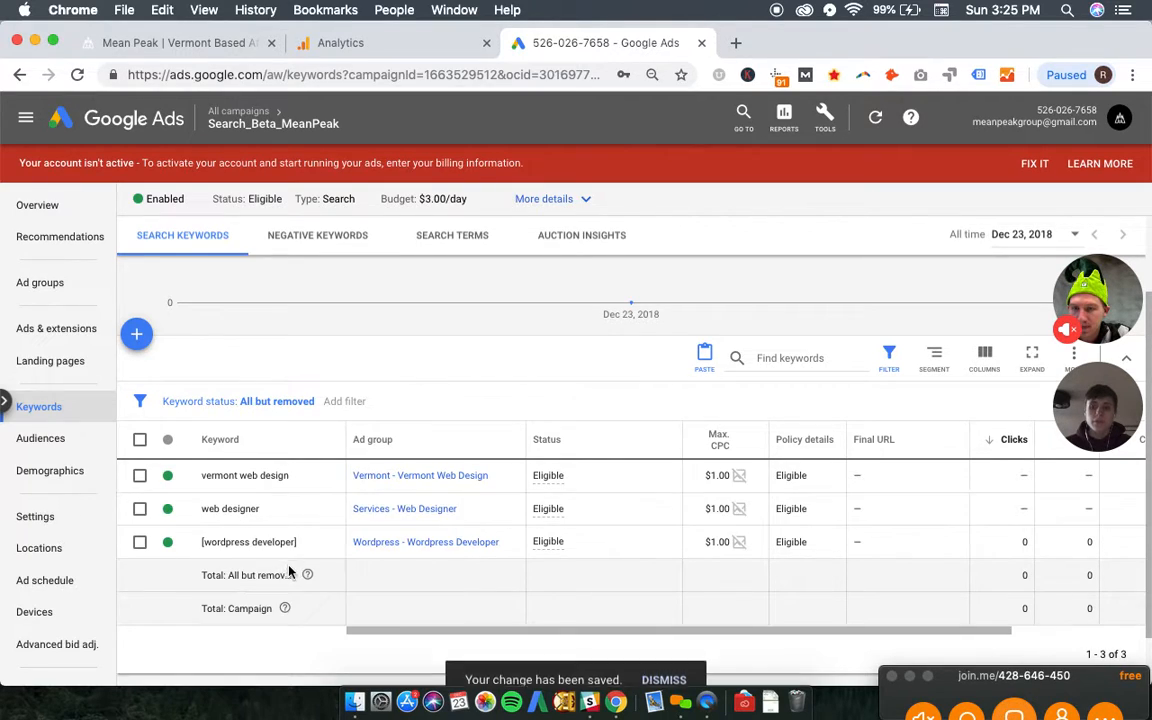
# - Change the "wordpress developer" keyword to broad match by removing its brackets and save it
pyautogui.click(331, 547)
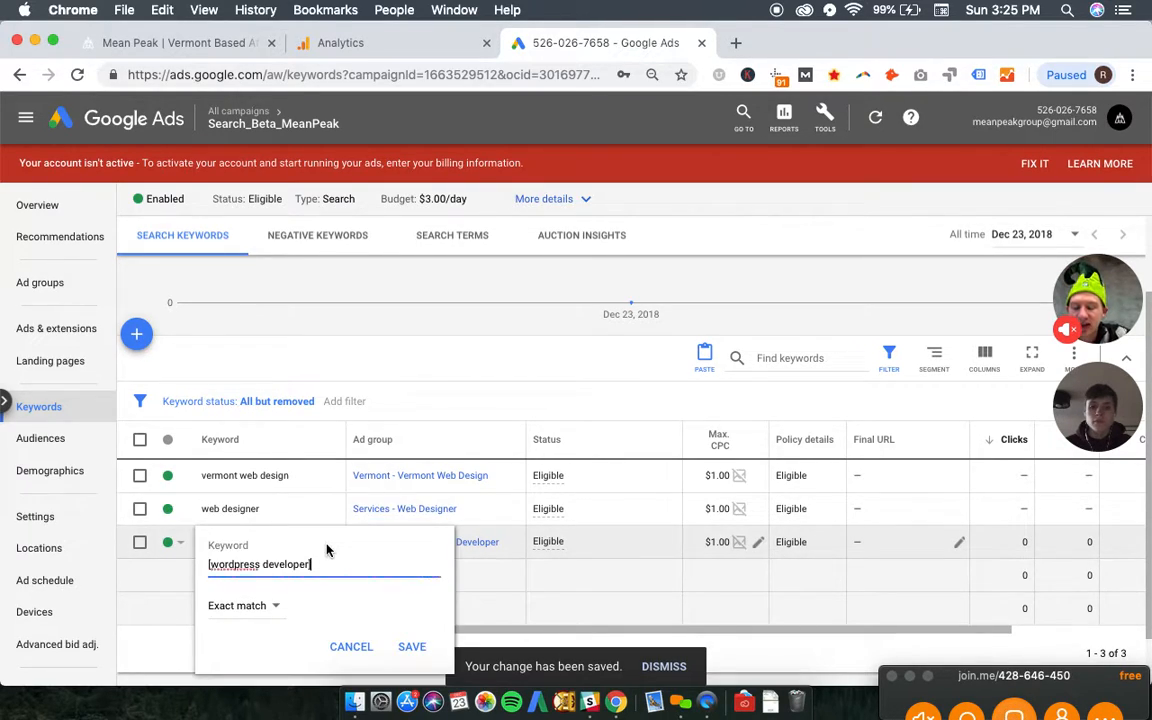
pyautogui.press('BackSpace')
pyautogui.press('BackSpace')
pyautogui.click(412, 646)
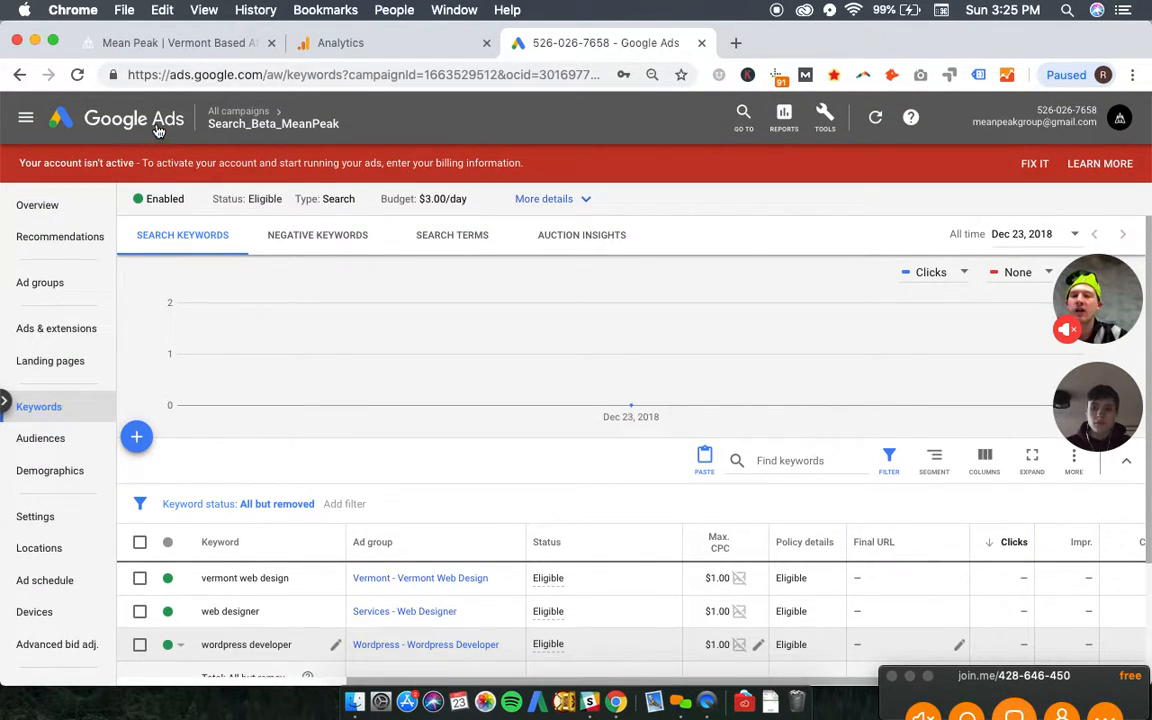
# - Return to all campaigns and switch to Google AdWords Editor
pyautogui.moveTo(229, 138)
pyautogui.click(221, 167)
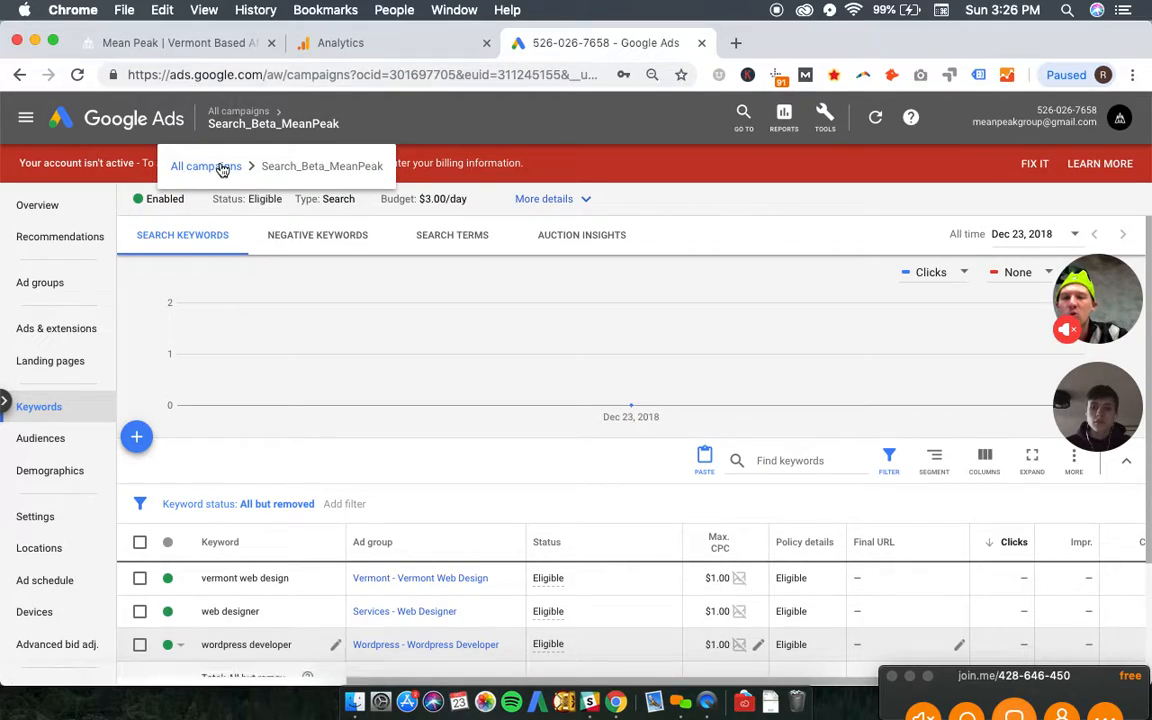
pyautogui.hotkey('ctrl', 'Up')
pyautogui.click(617, 80)
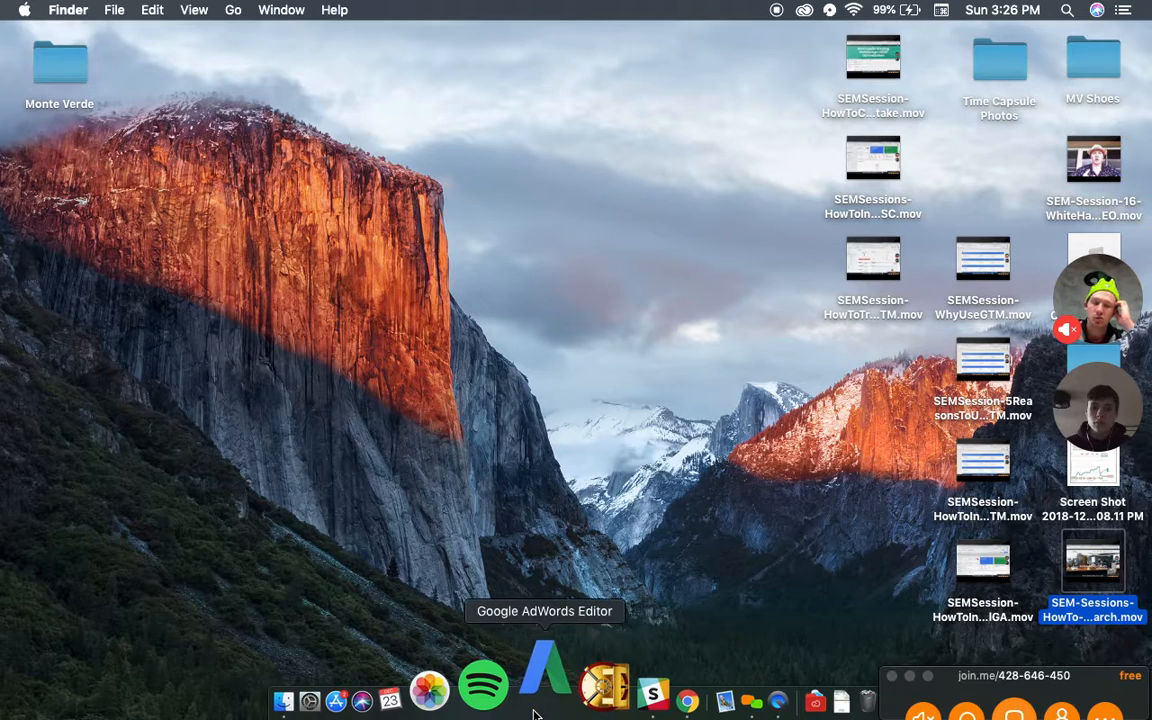
pyautogui.click(535, 712)
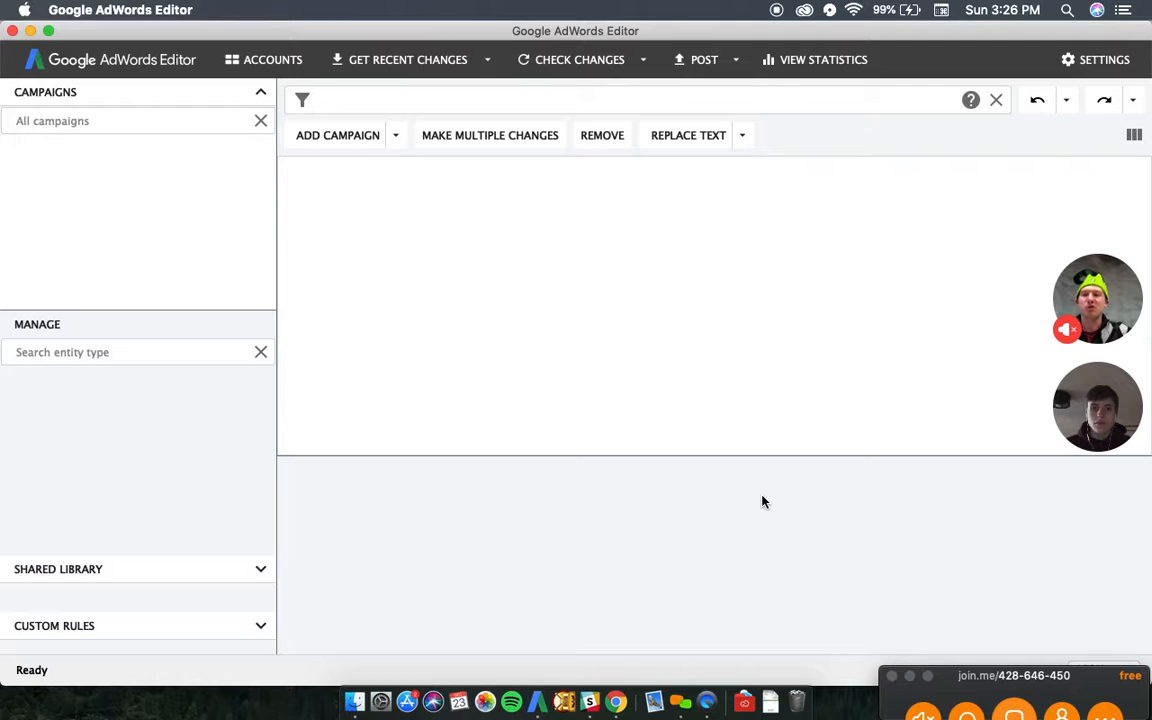
# - Open the Accounts manager and look through the accounts under the Monte Verde Media [MCC] manager account
pyautogui.click(249, 63)
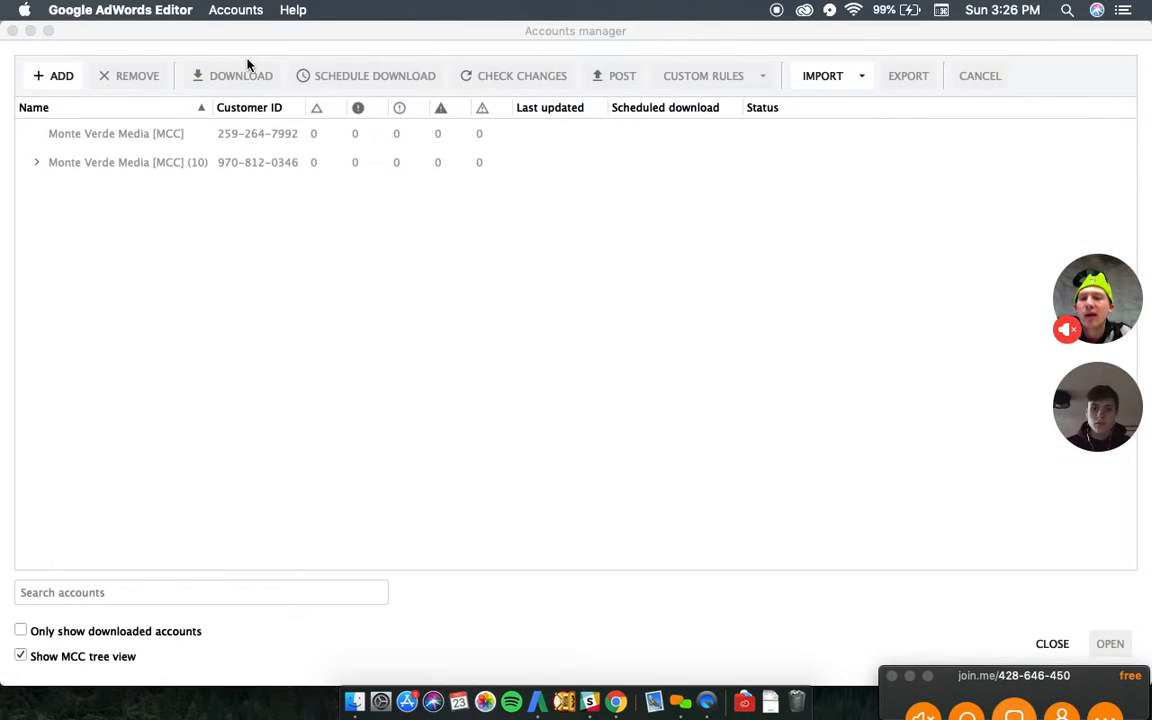
pyautogui.click(36, 162)
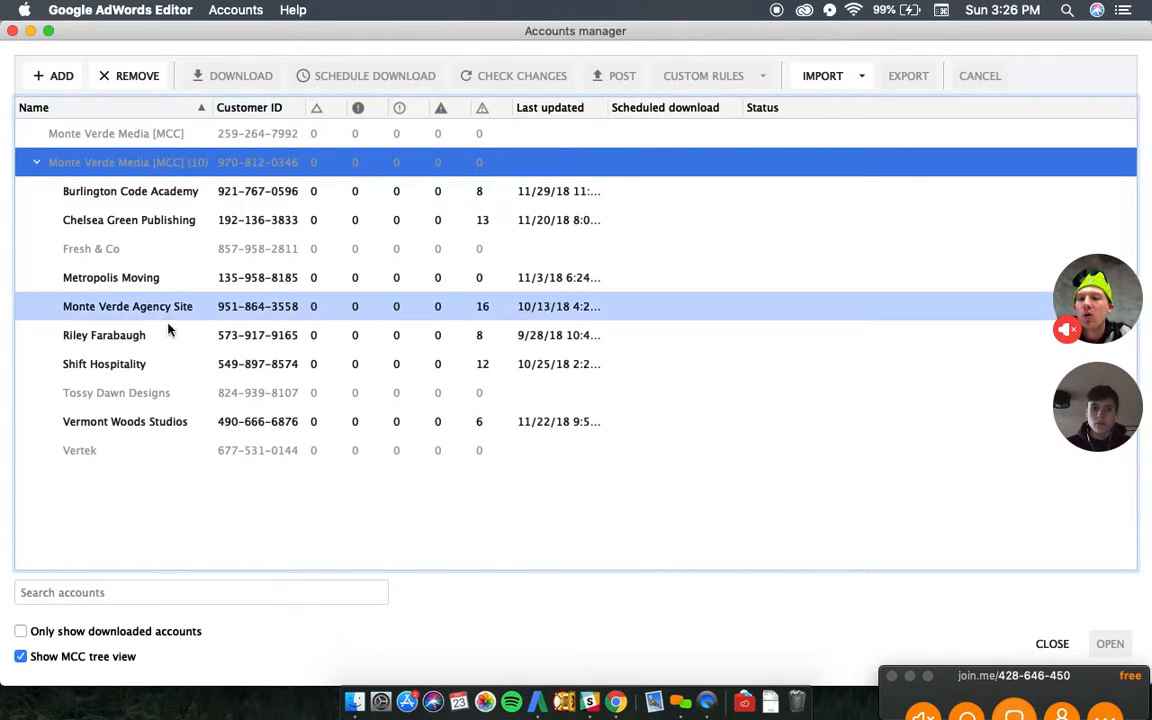
pyautogui.click(36, 163)
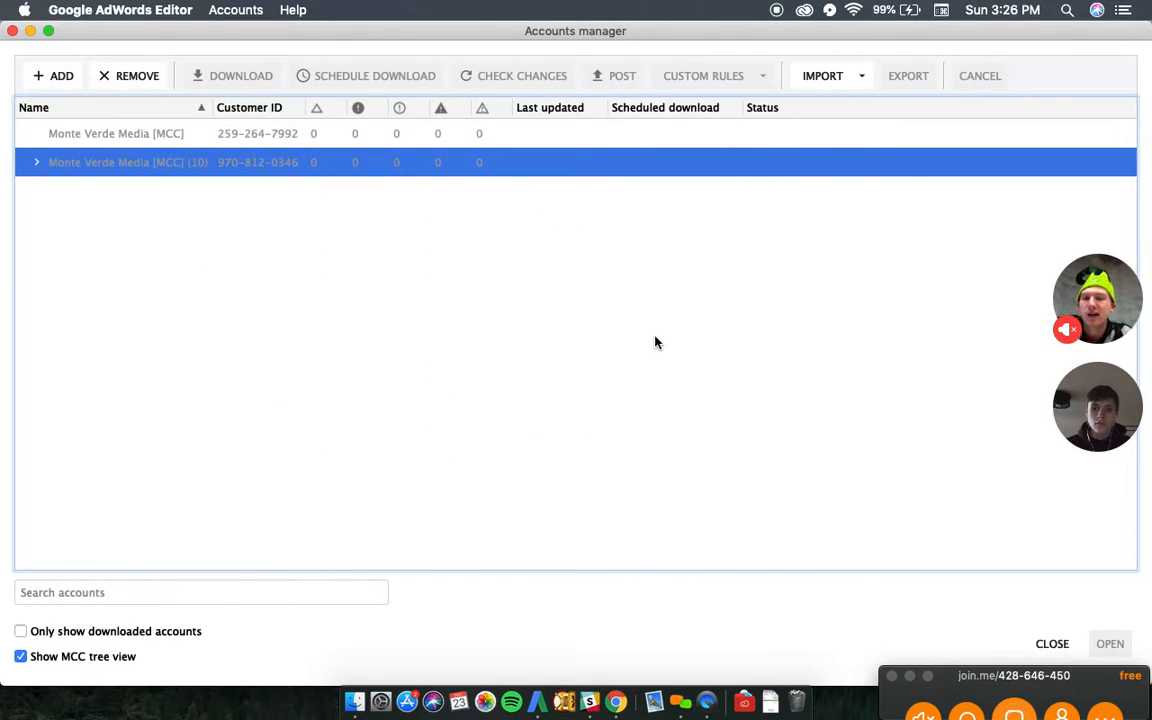
# - Switch to Google Ads in Chrome, open the account Overview and select the customer ID in the account details
pyautogui.hotkey('ctrl', 'Left')
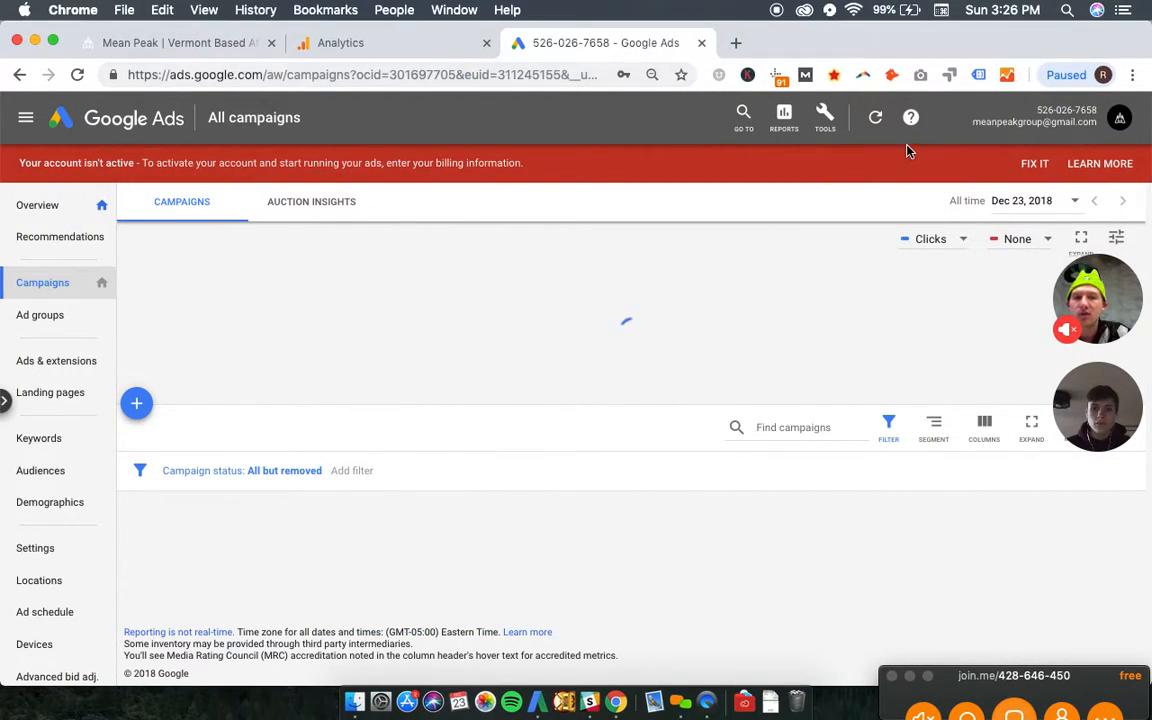
pyautogui.click(47, 203)
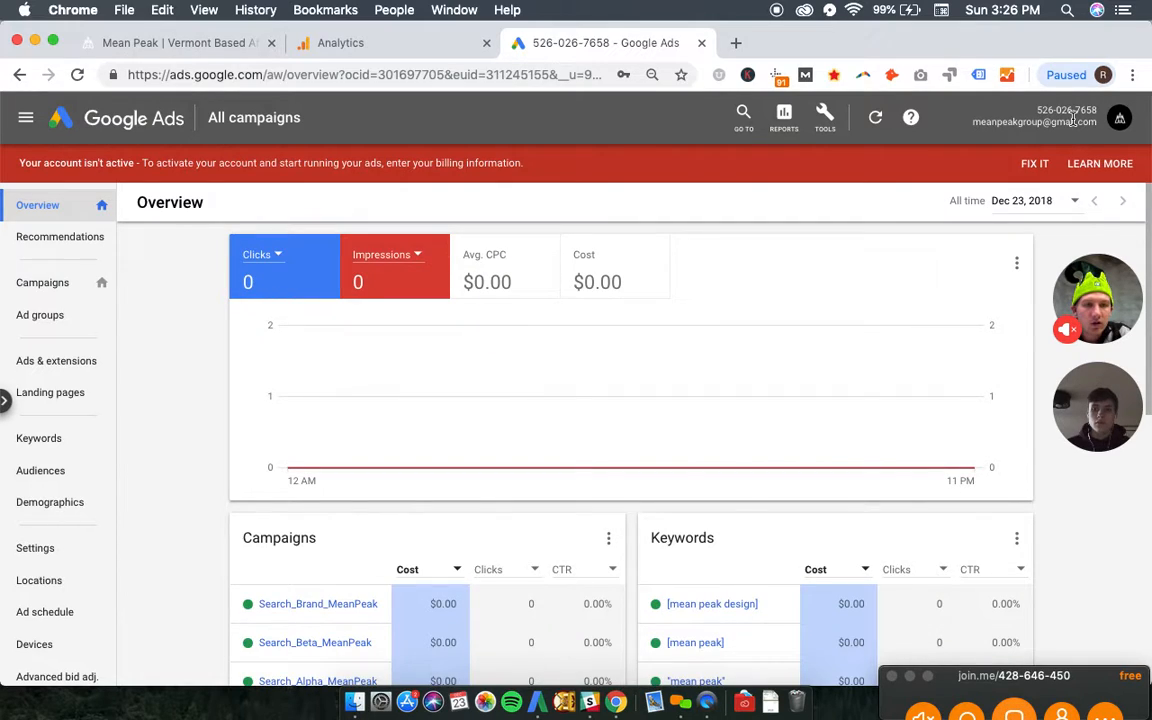
pyautogui.click(1005, 118)
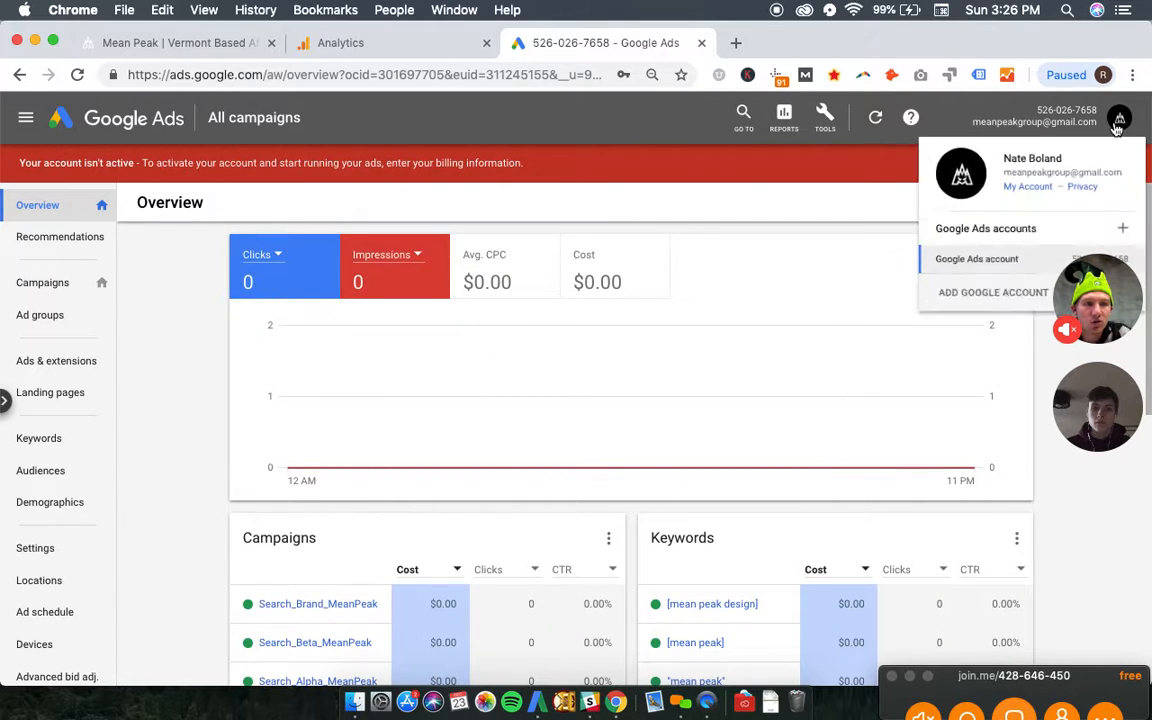
pyautogui.moveTo(1112, 318)
pyautogui.moveTo(1112, 297); pyautogui.dragTo(520, 75)
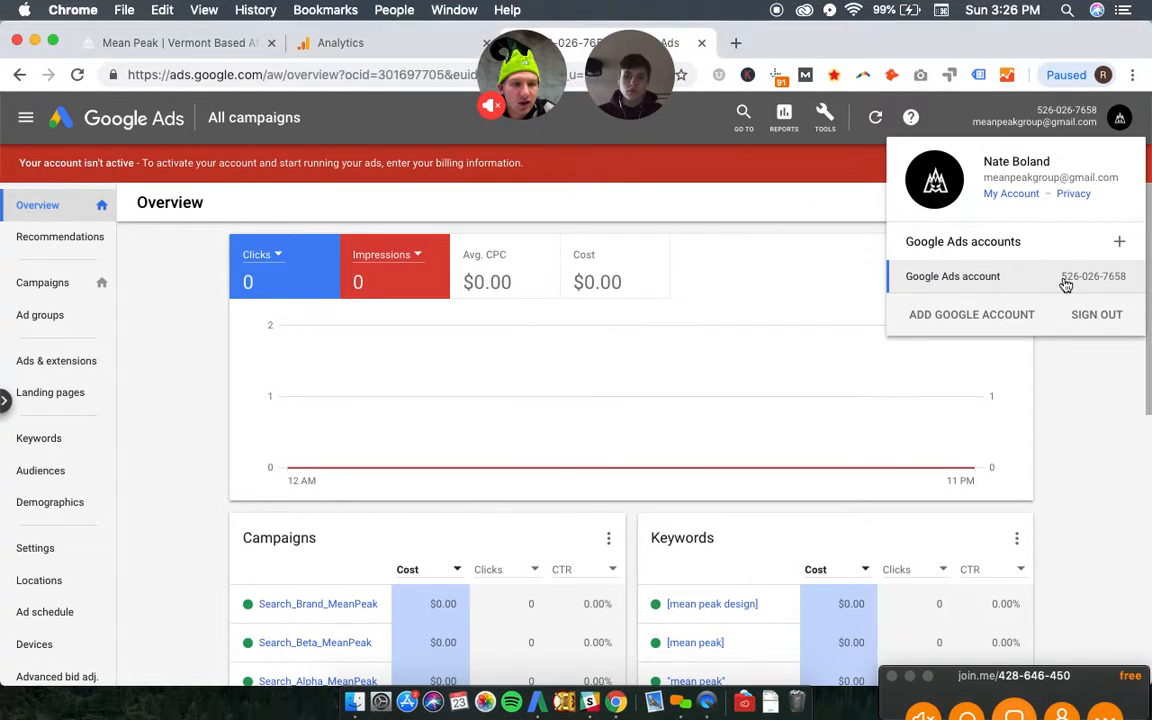
pyautogui.moveTo(1127, 280); pyautogui.dragTo(1045, 280)
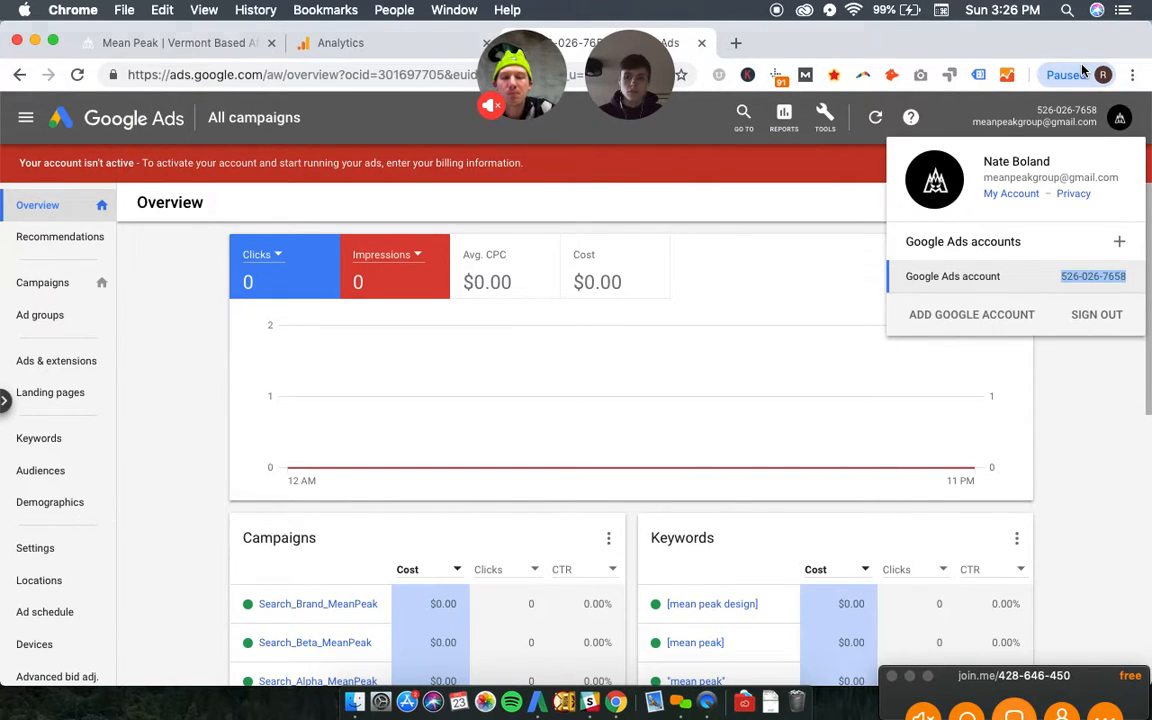
pyautogui.press('super+n')
pyautogui.write('ads.')
pyautogui.press('Right')
pyautogui.press('Return')
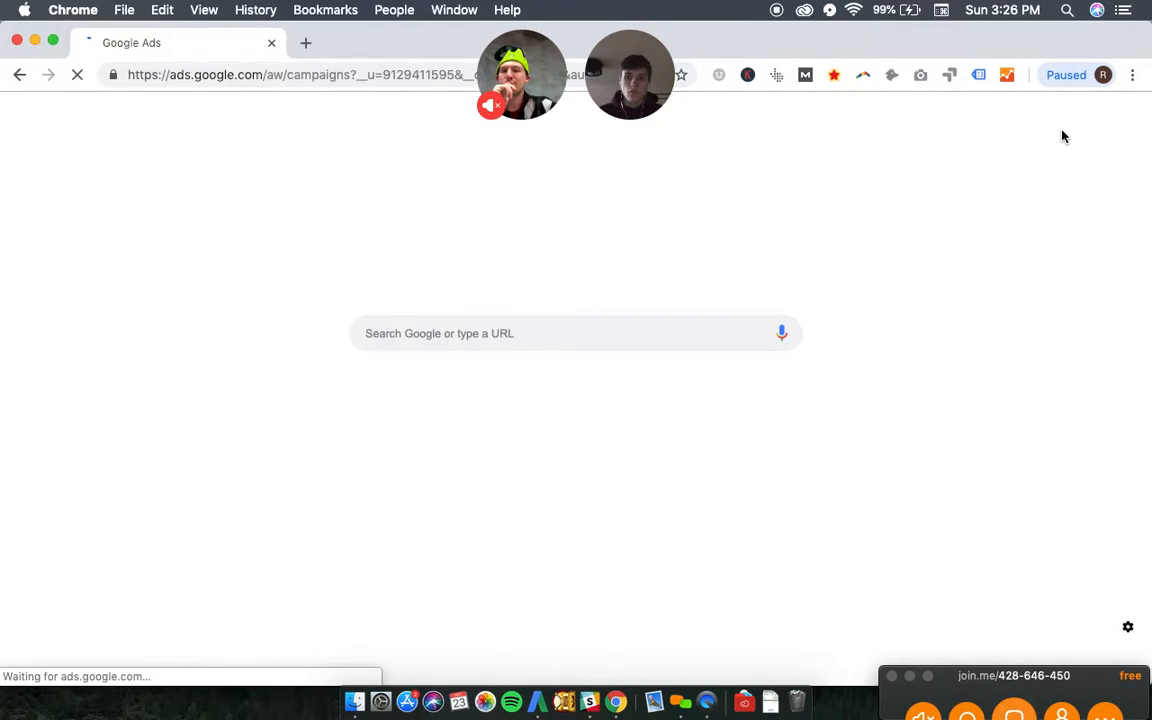
pyautogui.hotkey('ctrl', 'Left')
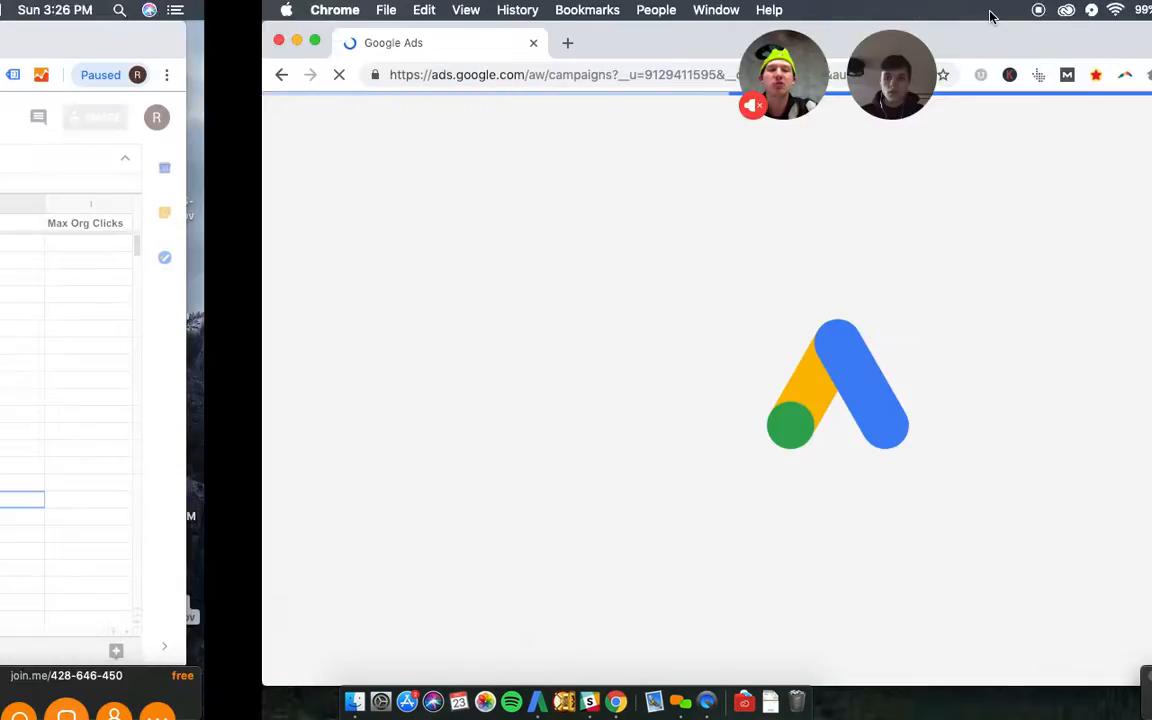
pyautogui.click(409, 410)
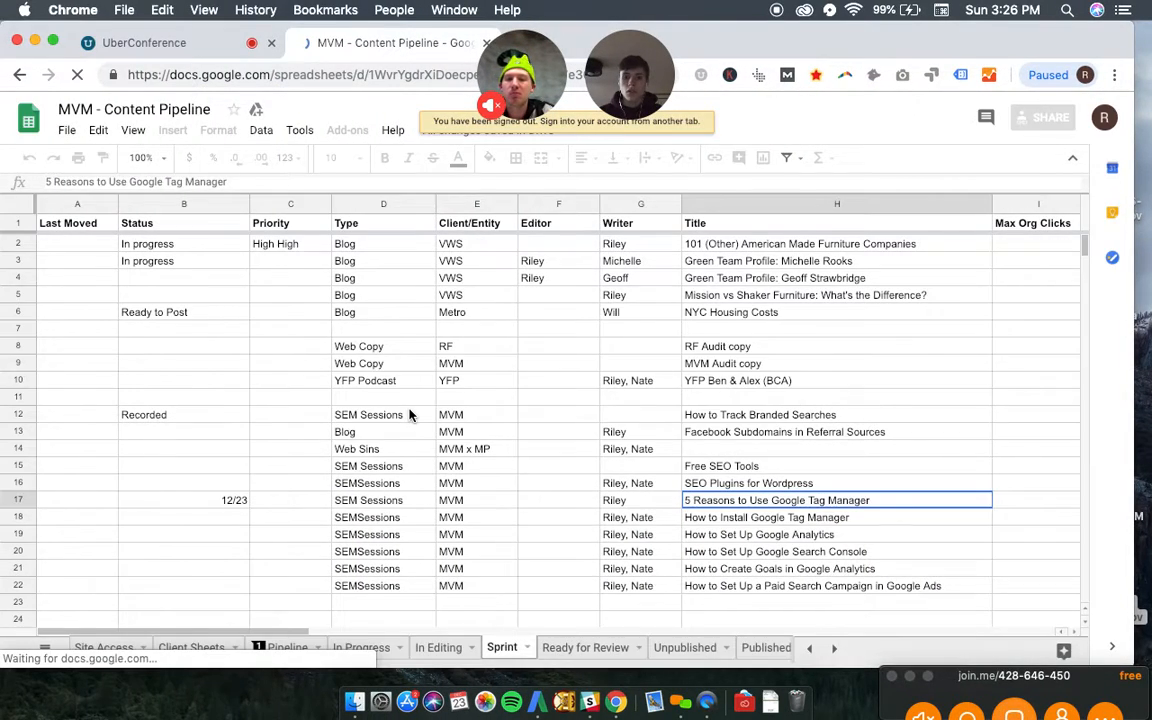
pyautogui.hotkey('ctrl', 'Right')
pyautogui.hotkey('ctrl', 'Right')
pyautogui.hotkey('ctrl', 'Right')
pyautogui.hotkey('ctrl', 'Left')
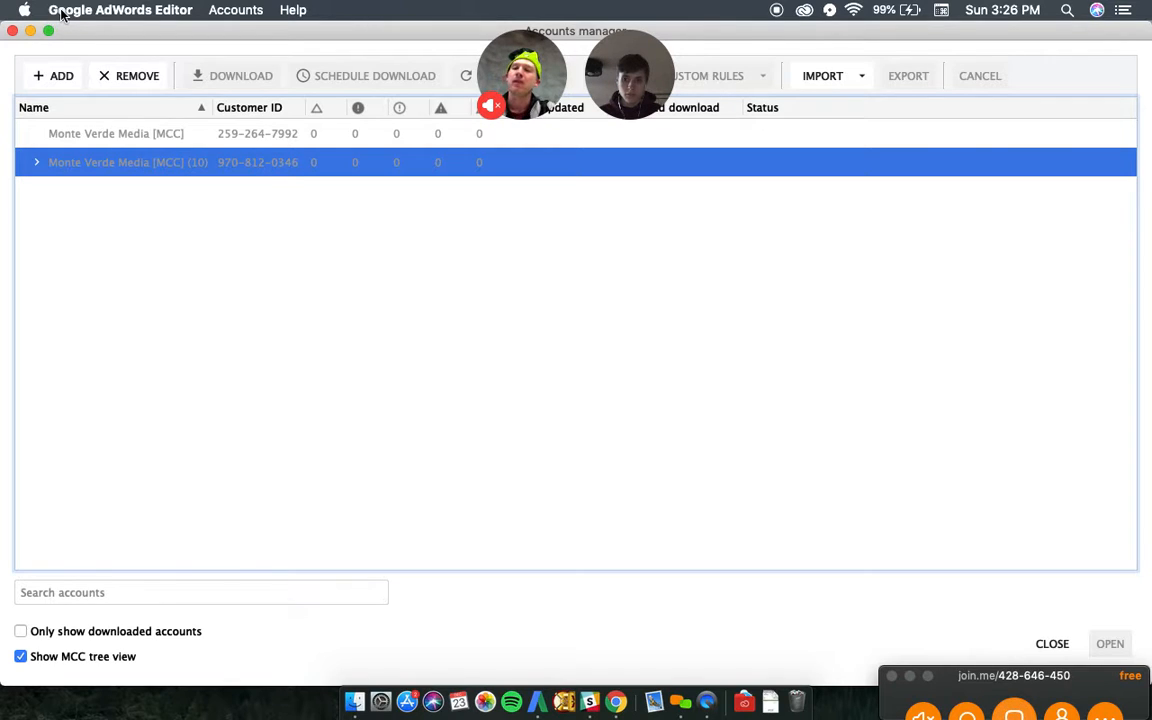
# - Close Google AdWords Editor and the extra Google Ads browser window, and dismiss the account details on the Overview page
pyautogui.click(57, 12)
pyautogui.click(96, 178)
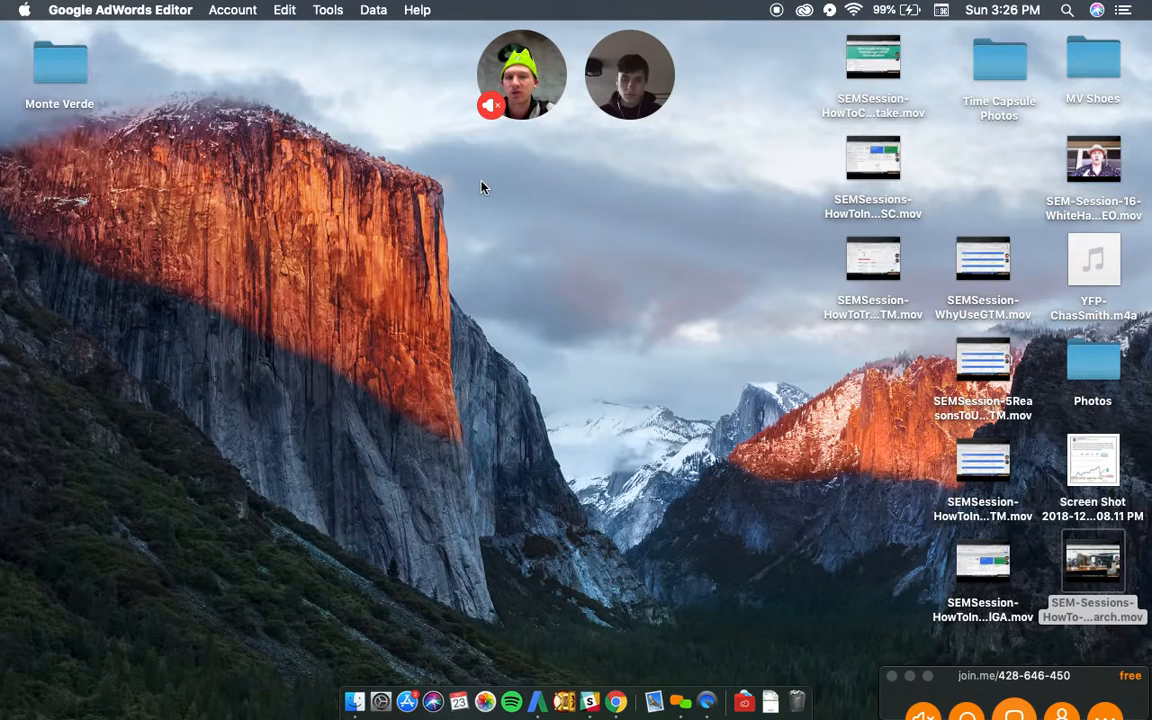
pyautogui.hotkey('ctrl', 'Up')
pyautogui.click(516, 56)
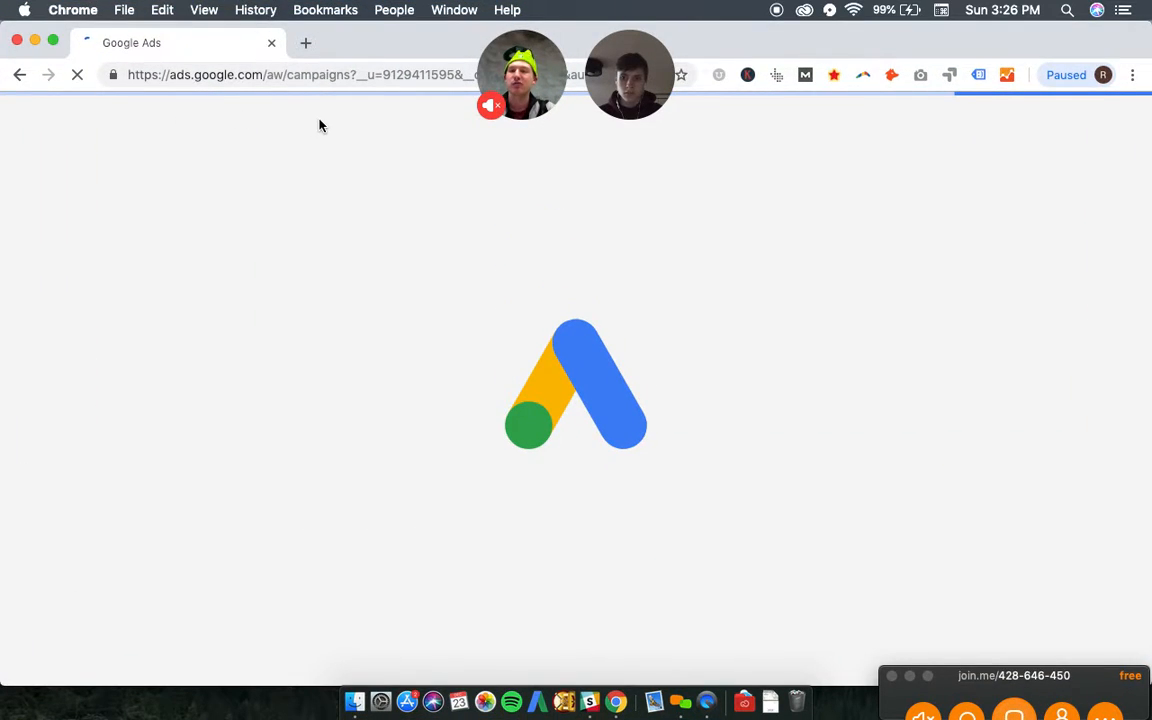
pyautogui.click(17, 40)
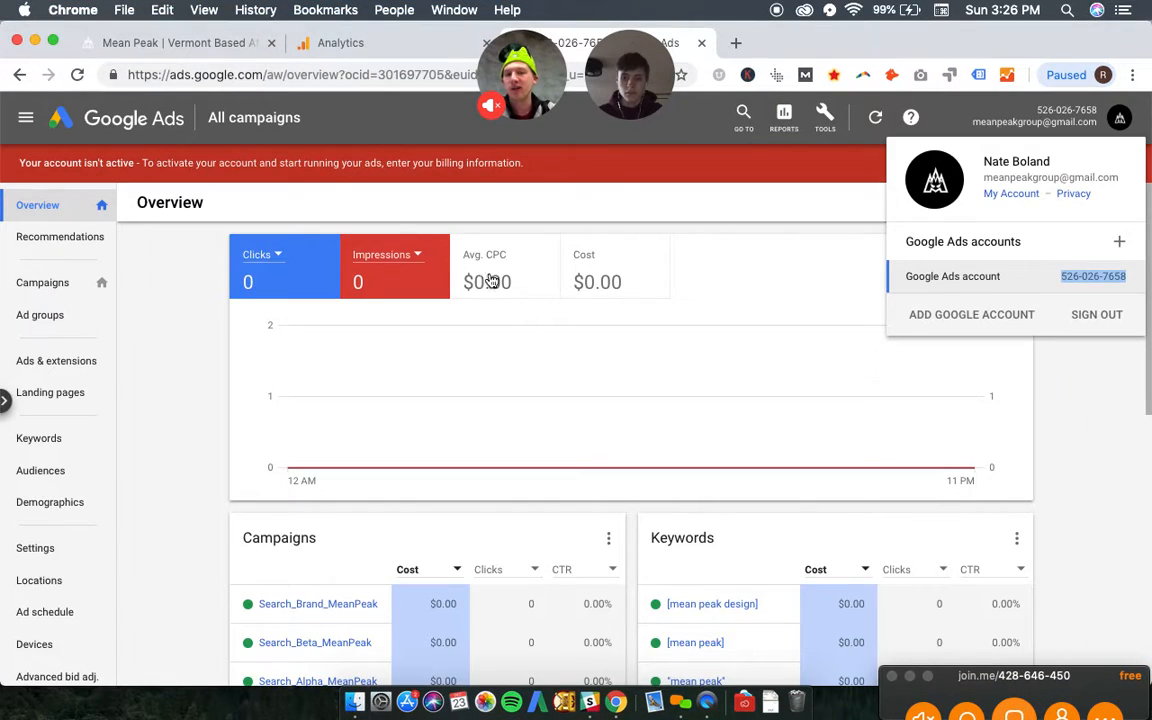
pyautogui.click(1047, 427)
pyautogui.click(1036, 416)
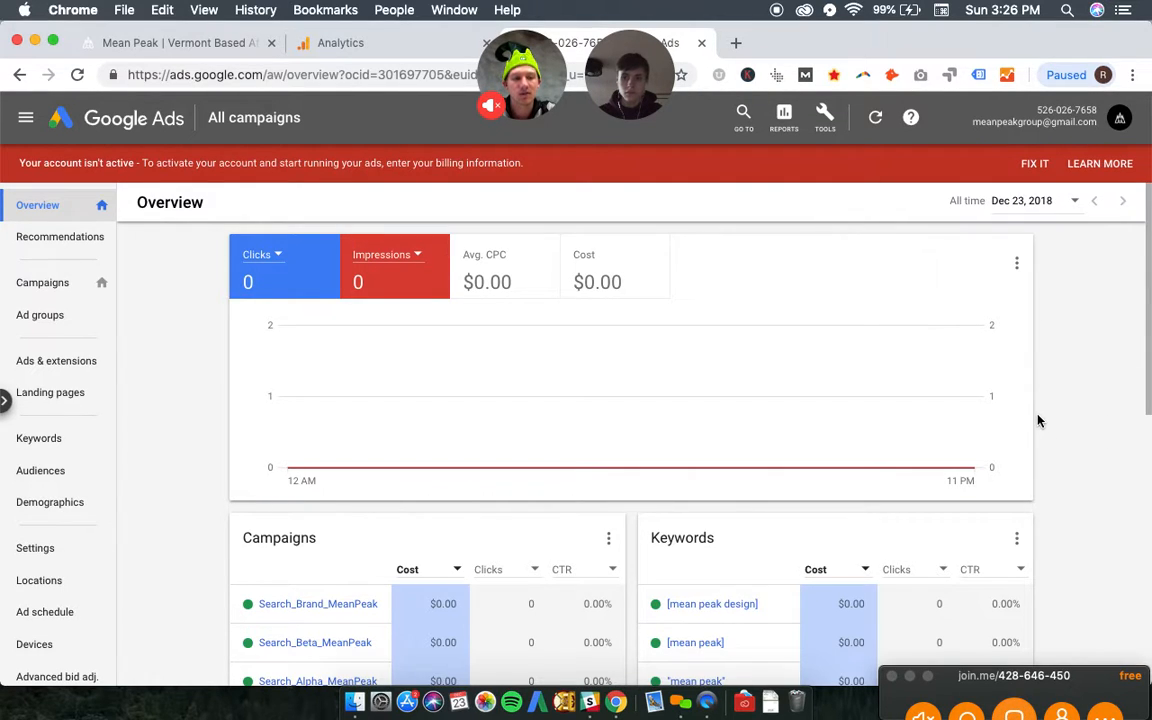
# - Review the Overview page's performance chart, campaigns, keywords and ads, including the details of the Search_Beta_MeanPeak campaign
pyautogui.scroll(-1, 1037, 417)
pyautogui.scroll(-3, 1037, 417)
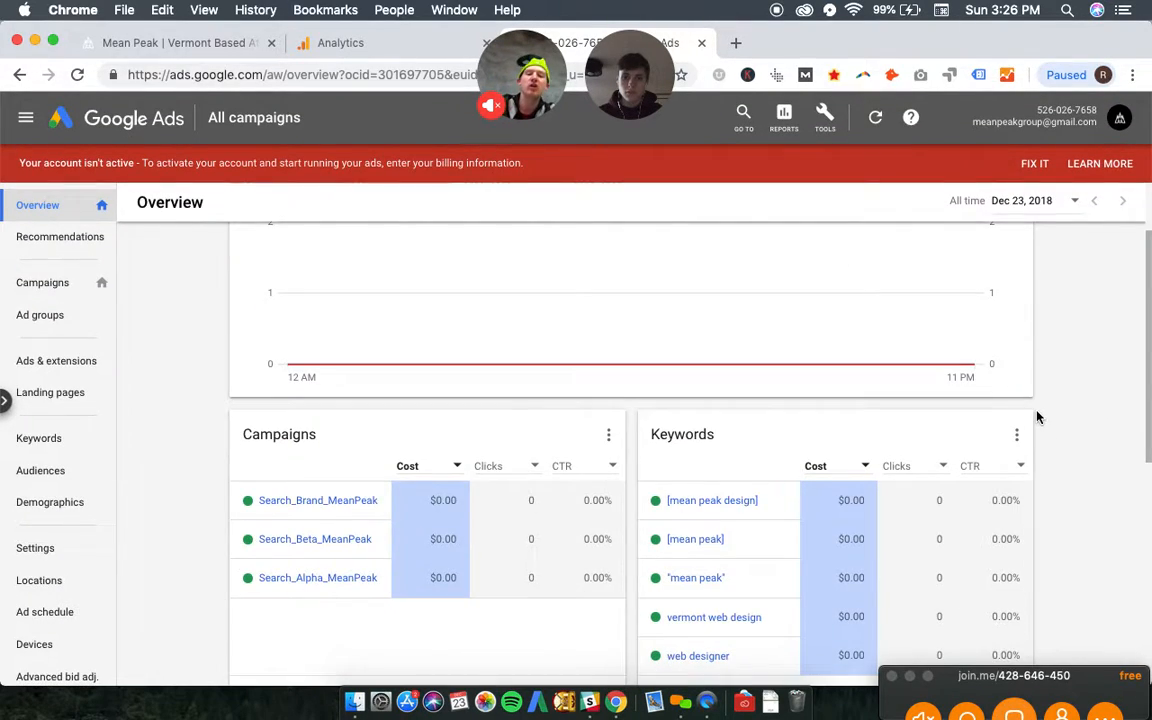
pyautogui.scroll(3, 1037, 417)
pyautogui.scroll(-1, 1037, 417)
pyautogui.scroll(-1, 1037, 417)
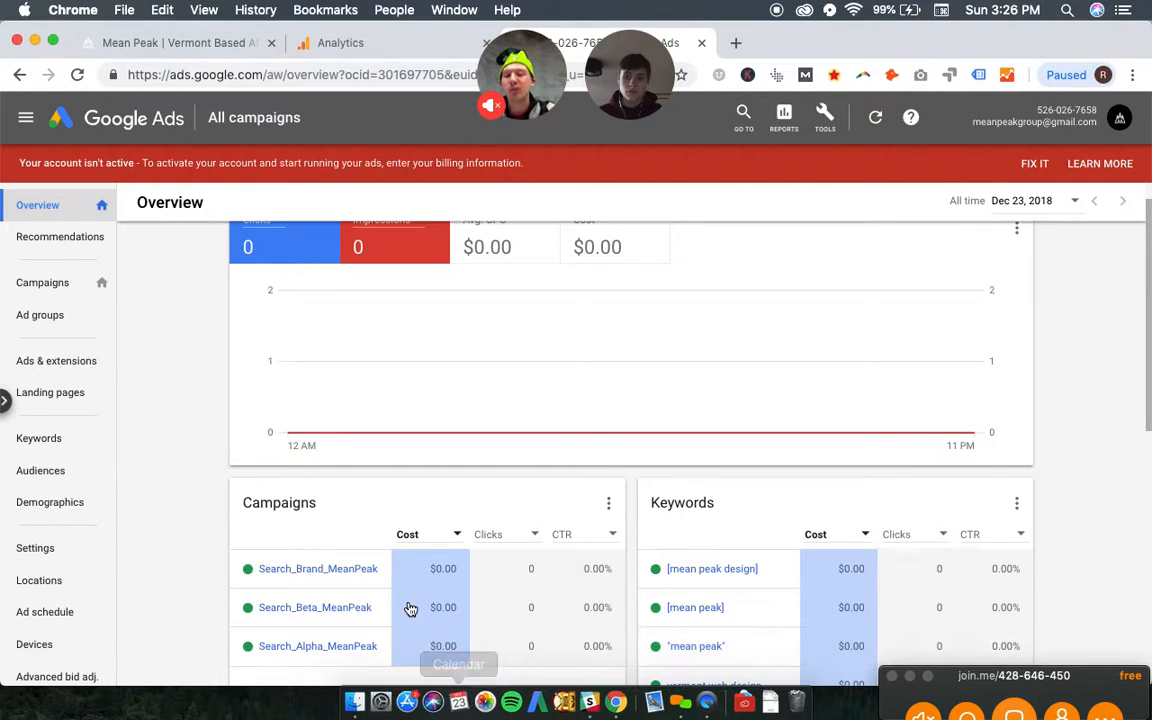
pyautogui.scroll(-4, 314, 527)
pyautogui.scroll(4, 316, 437)
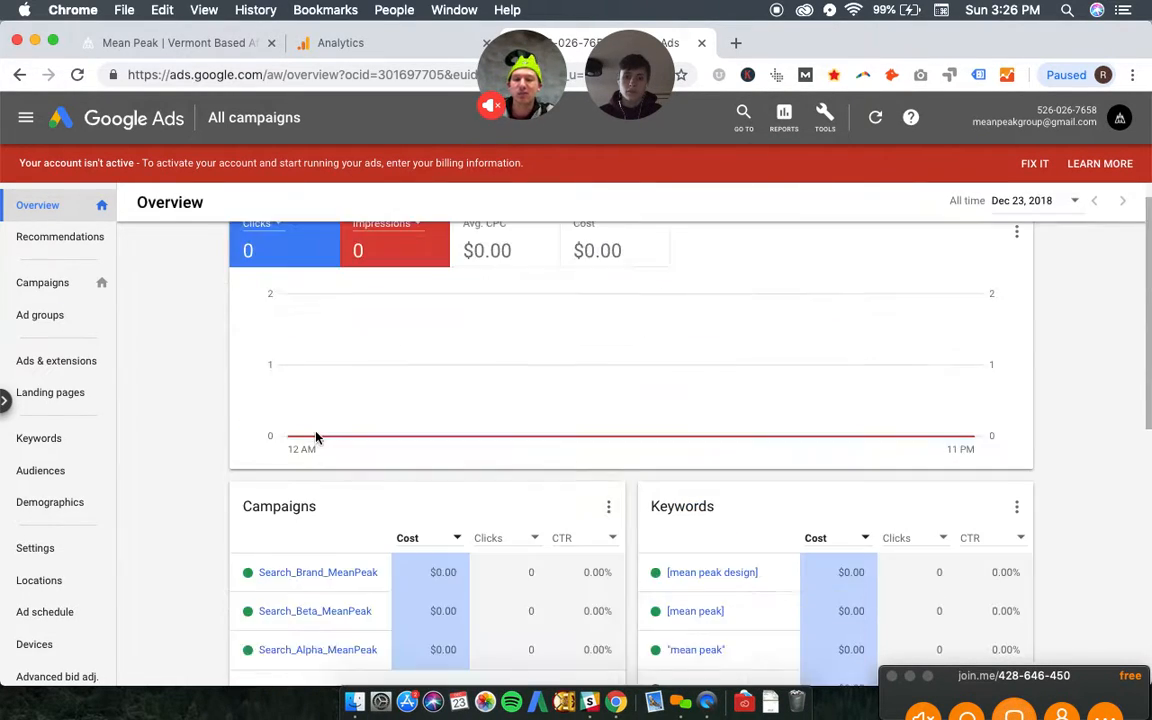
pyautogui.scroll(-2, 188, 500)
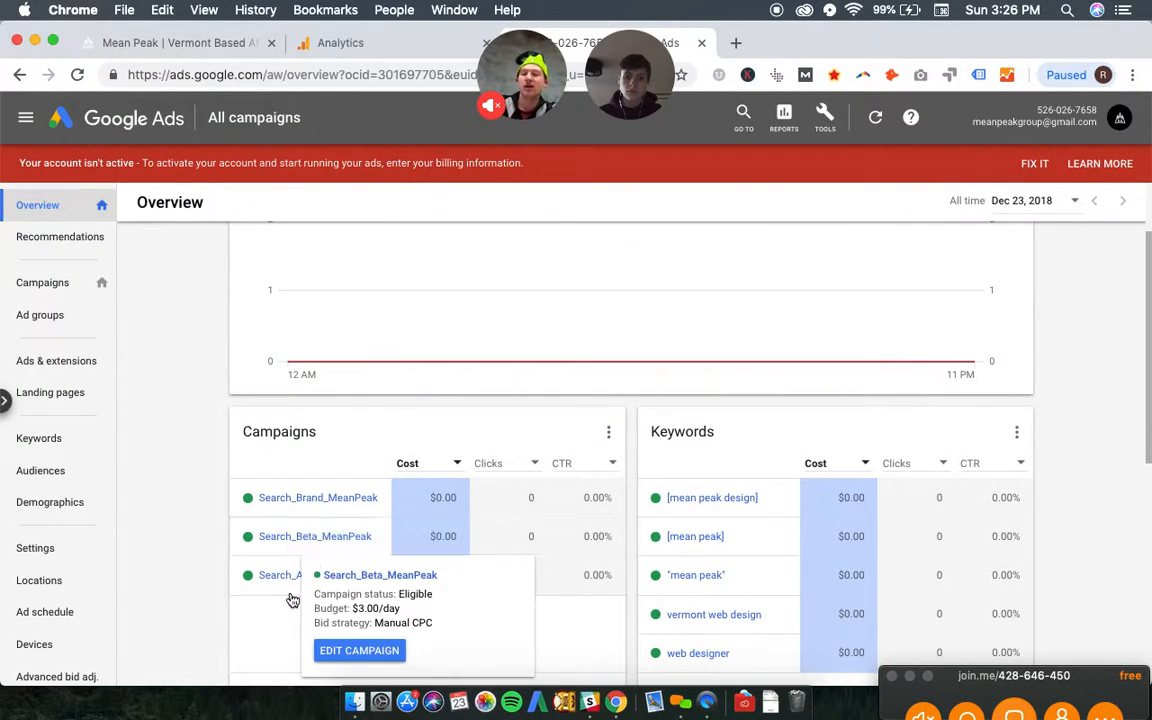
pyautogui.moveTo(293, 571)
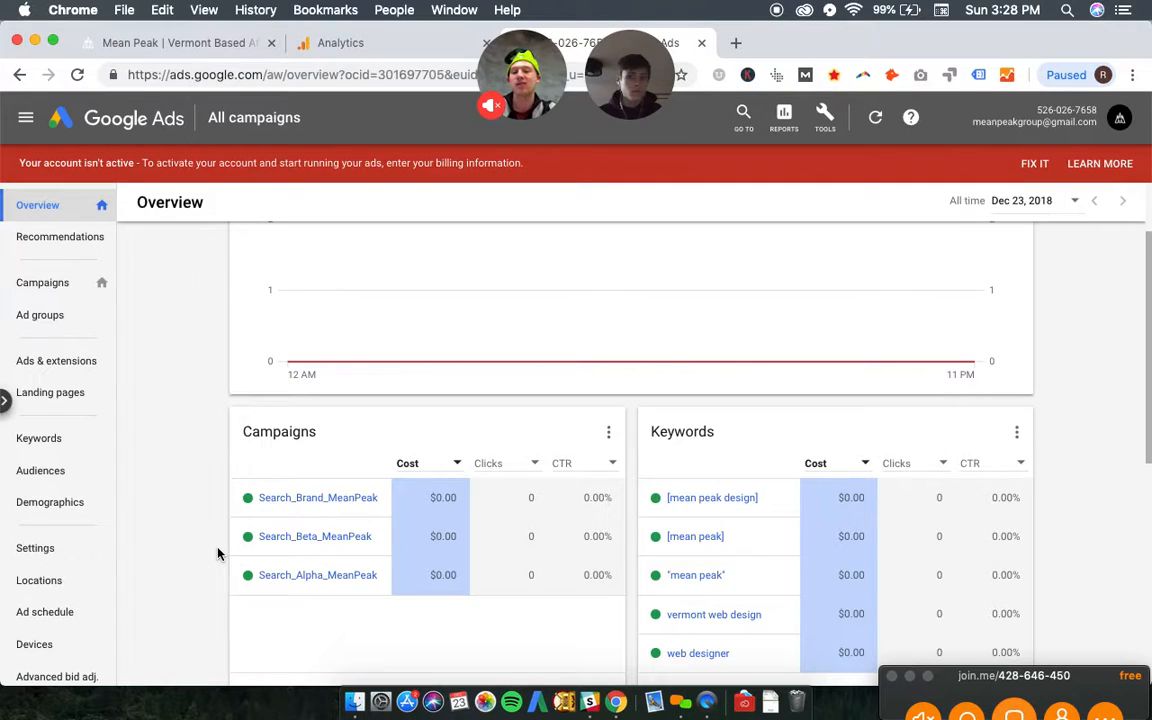
pyautogui.scroll(-4, 218, 553)
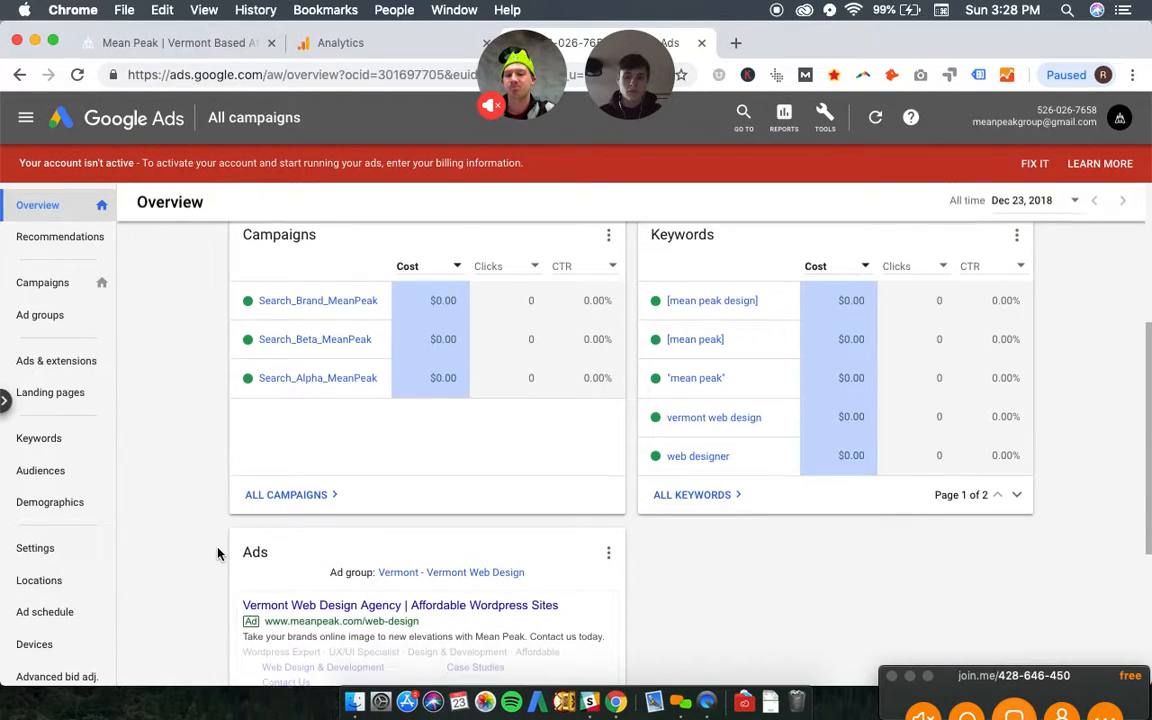
pyautogui.scroll(-3, 218, 553)
pyautogui.scroll(3, 218, 553)
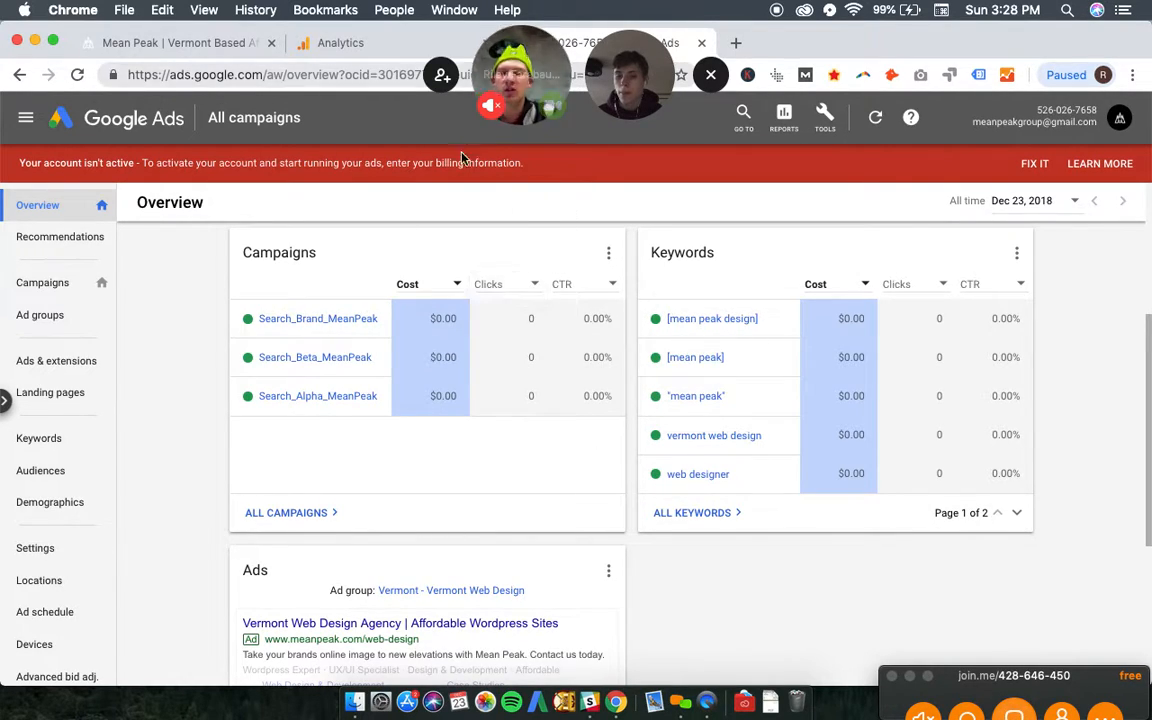
pyautogui.scroll(3, 330, 347)
pyautogui.scroll(-3, 87, 368)
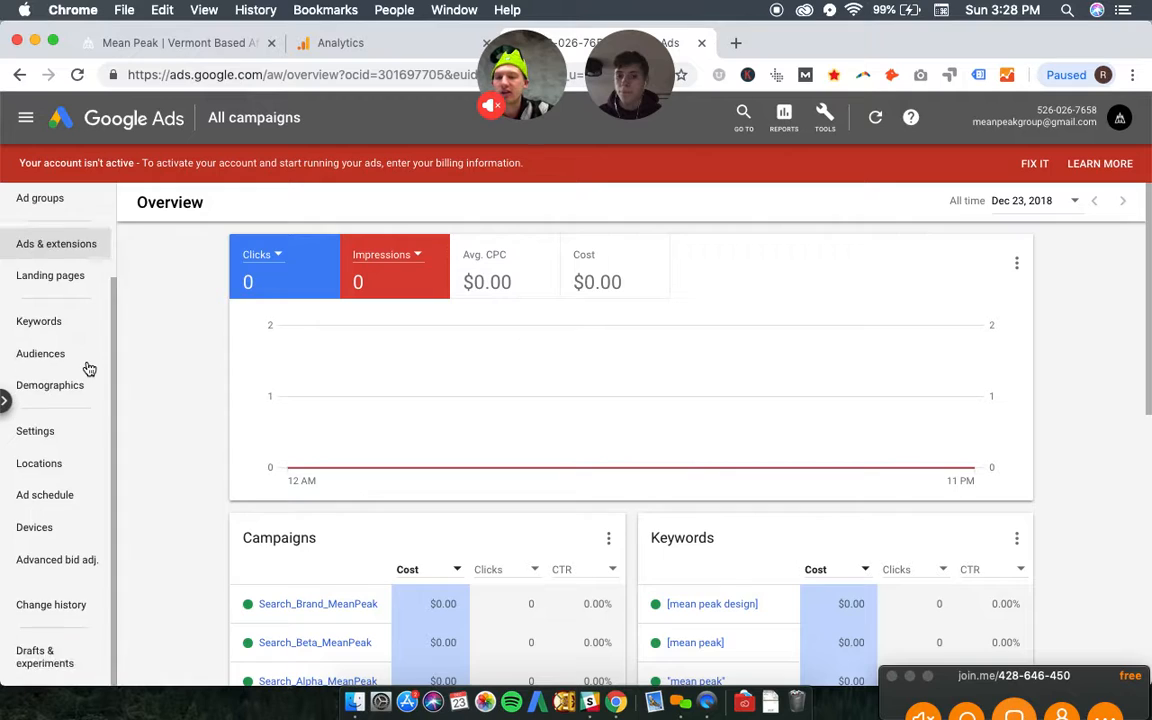
pyautogui.scroll(-2, 295, 468)
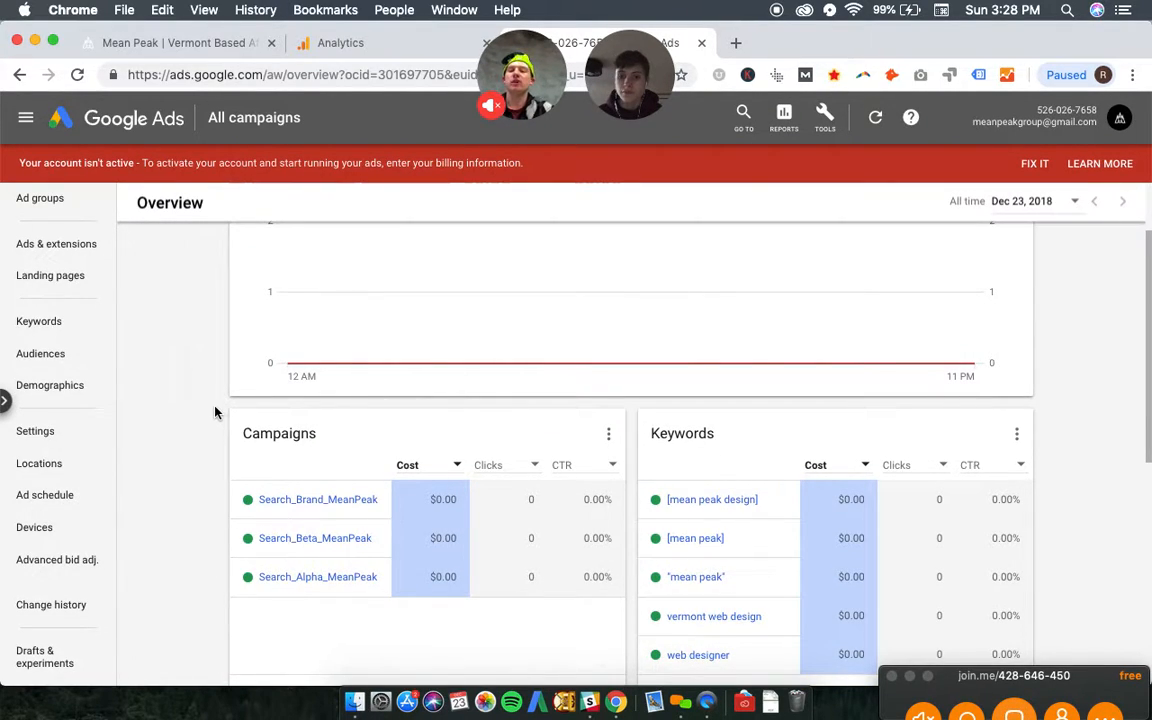
pyautogui.scroll(2, 214, 409)
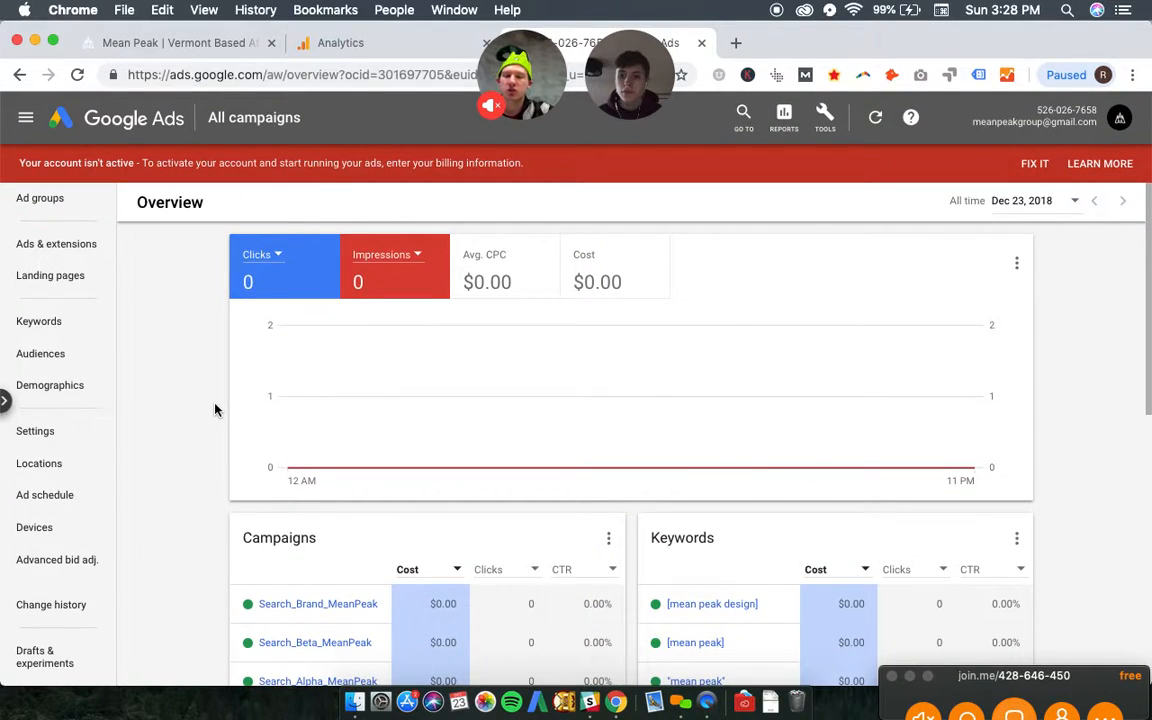